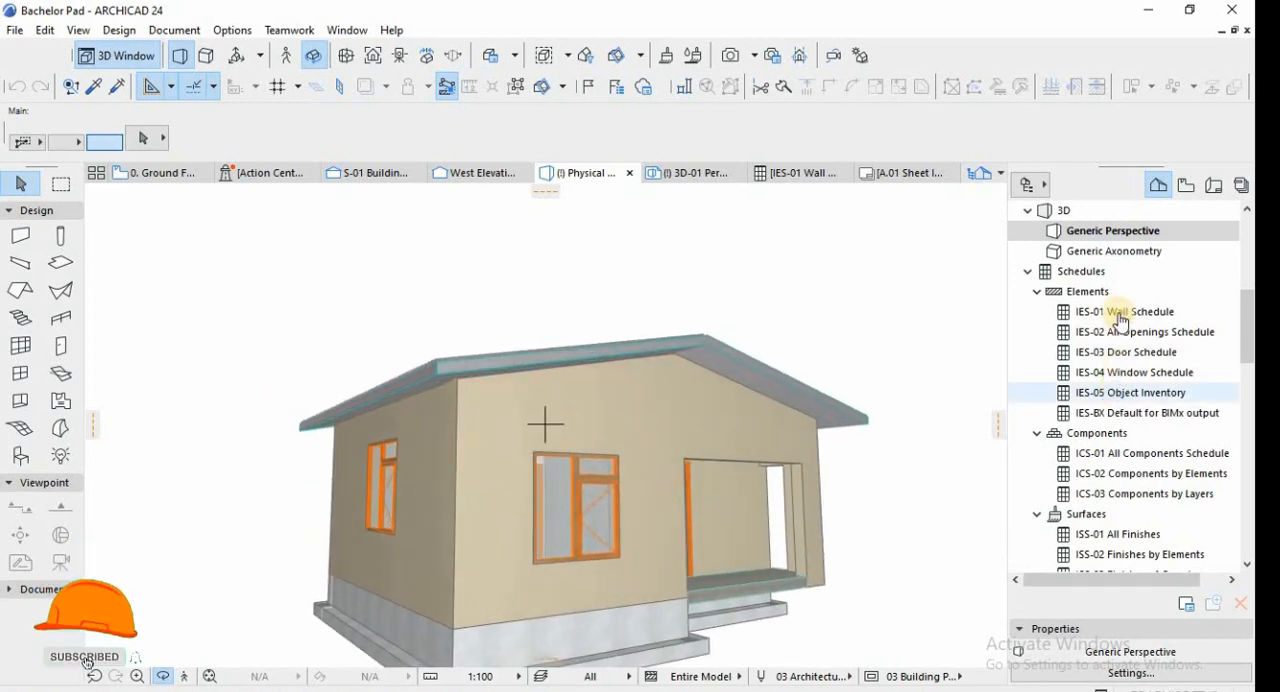
Examine the Wall Schedule, Window Schedule and Object Inventory, and select the 3D front axonometry of Truss 1.
{"action": "double_click", "coordinate": [1122, 312]}
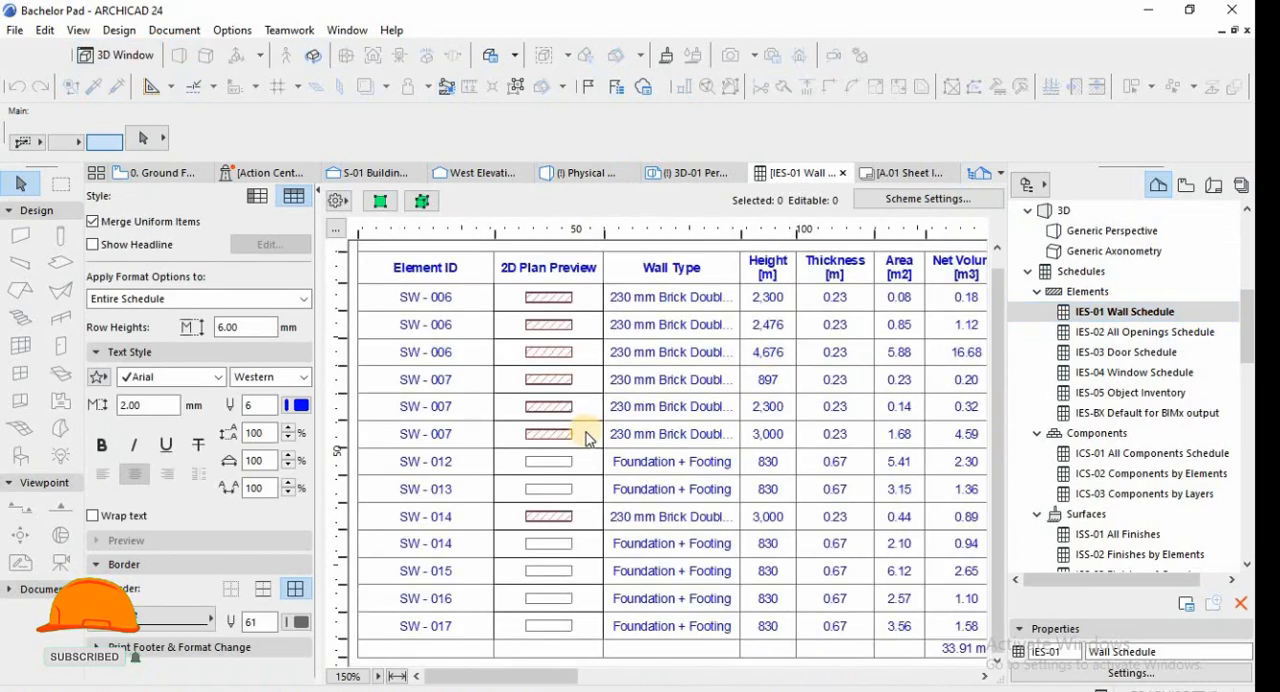
{"action": "left_click", "coordinate": [1133, 380]}
{"action": "double_click", "coordinate": [1133, 380]}
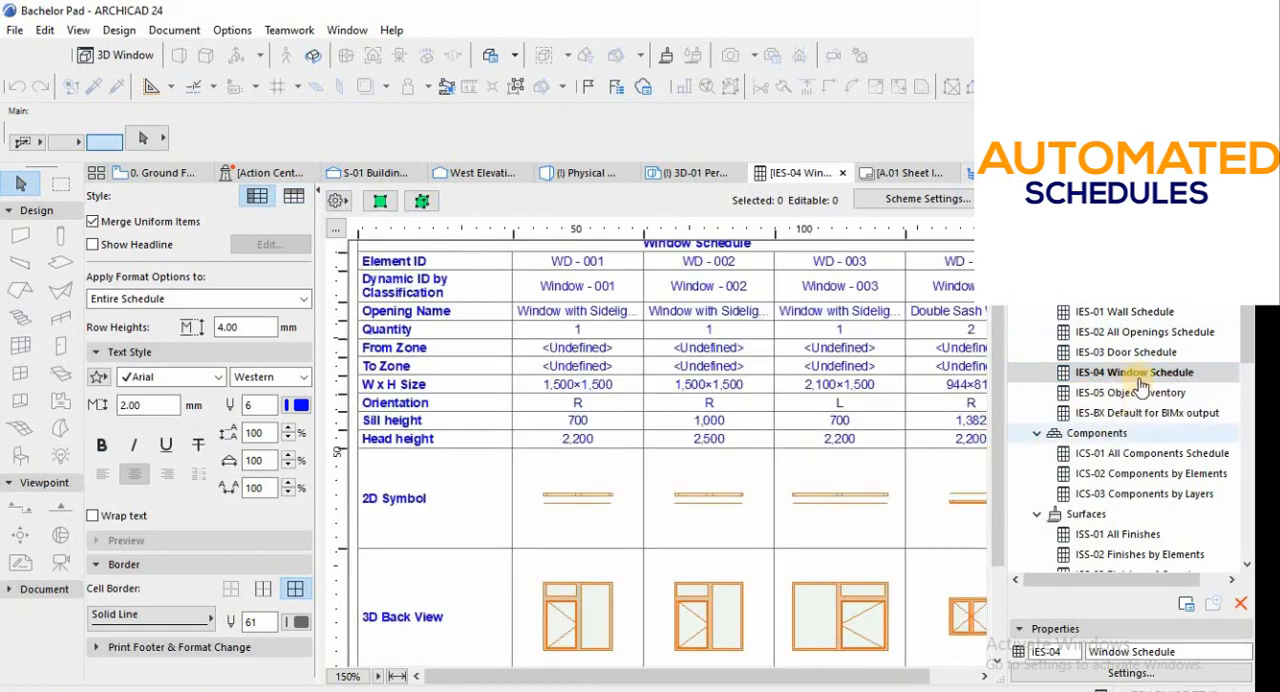
{"action": "double_click", "coordinate": [1131, 392]}
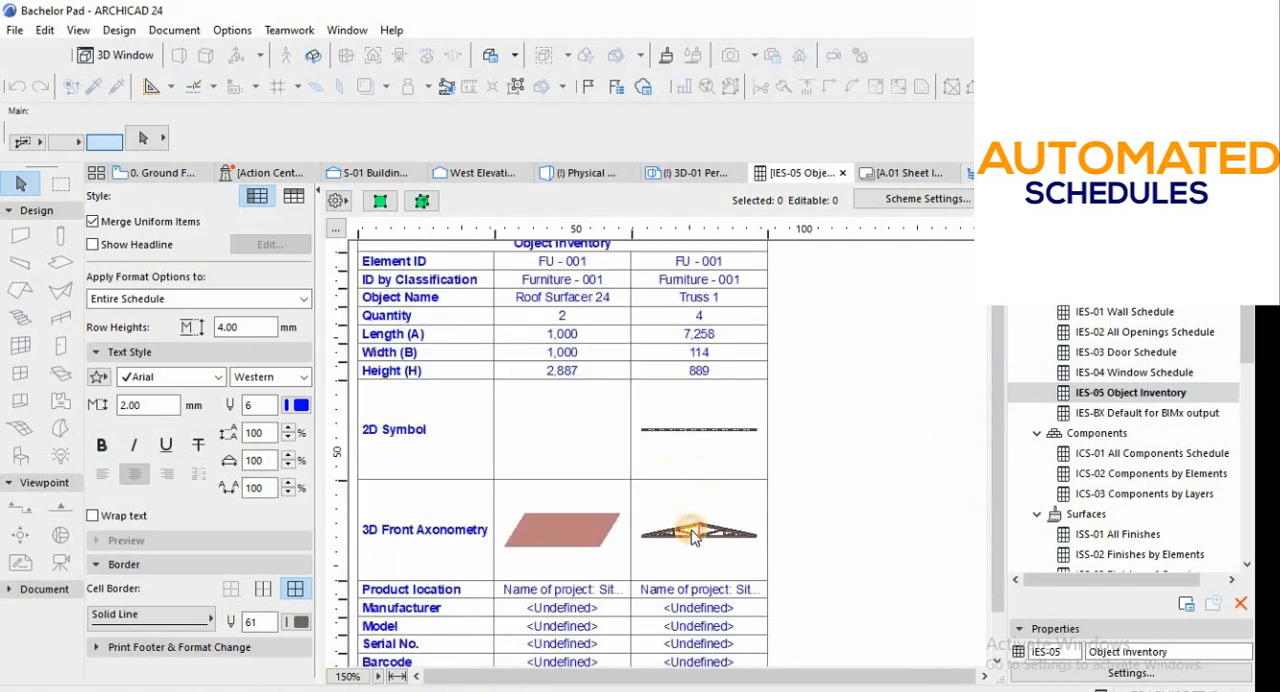
{"action": "left_click", "coordinate": [695, 537]}
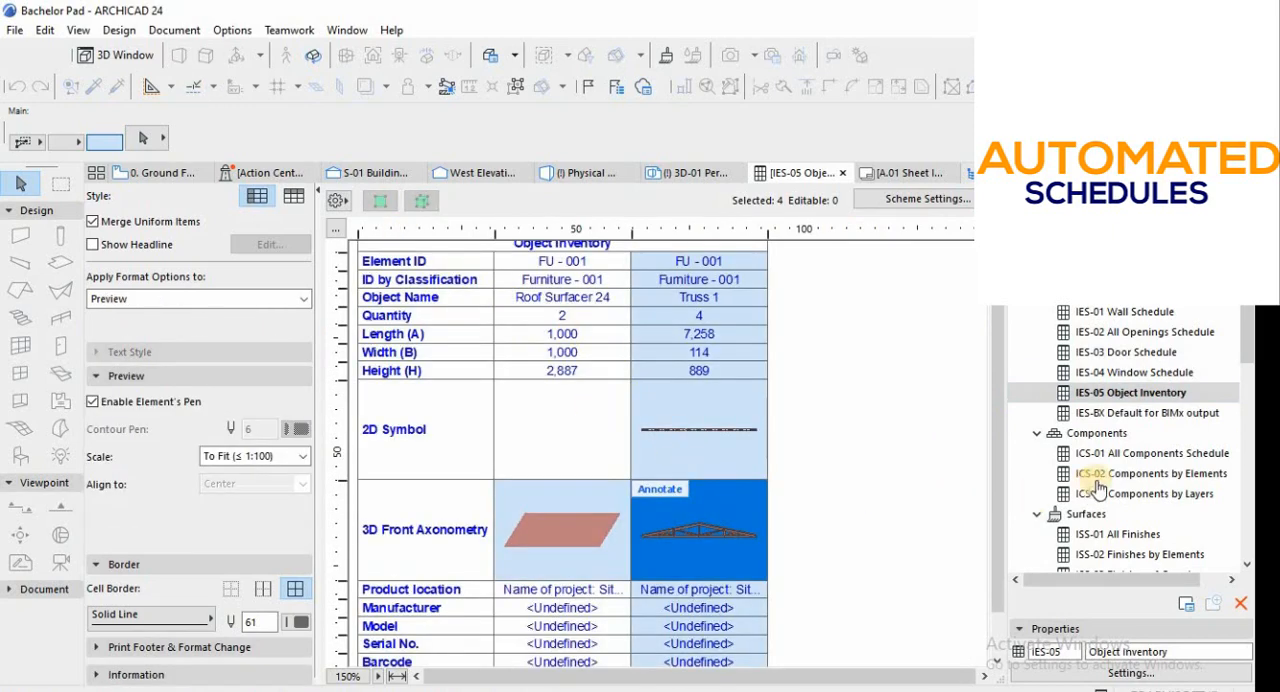
Open the ICS-01 All Components Schedule and examine its volume and area columns.
{"action": "double_click", "coordinate": [1120, 453]}
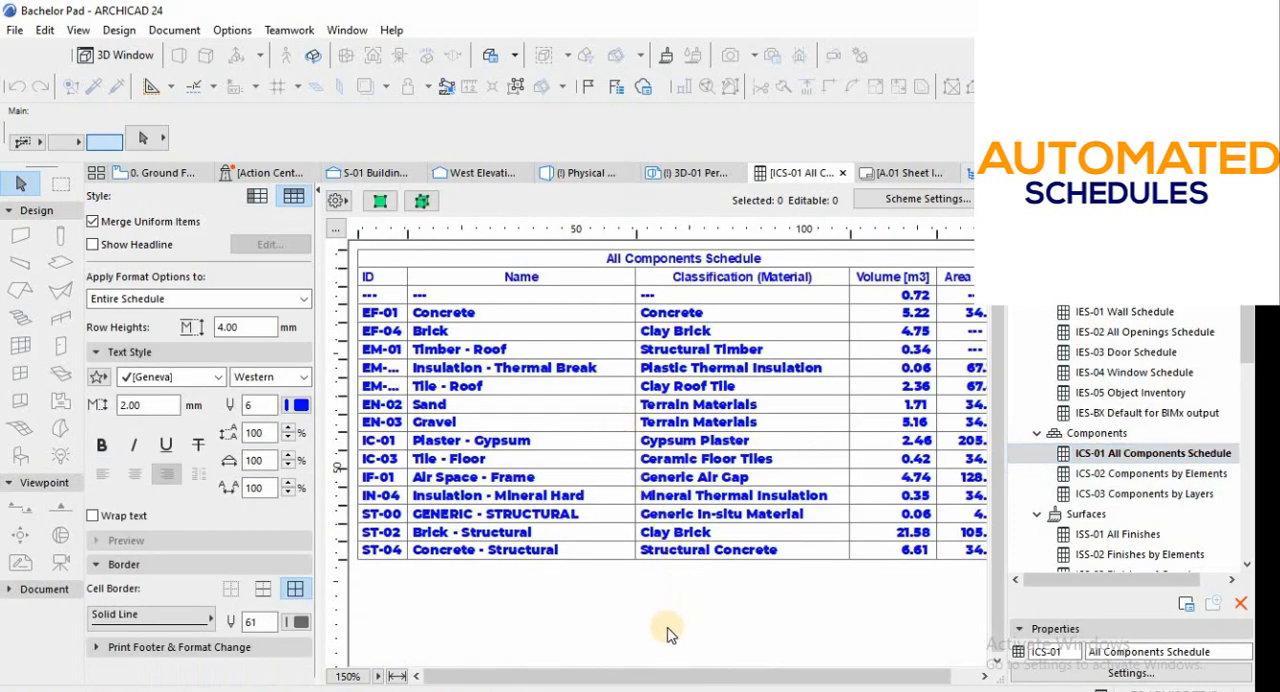
{"action": "left_click_drag", "start_coordinate": [645, 683], "coordinate": [750, 680]}
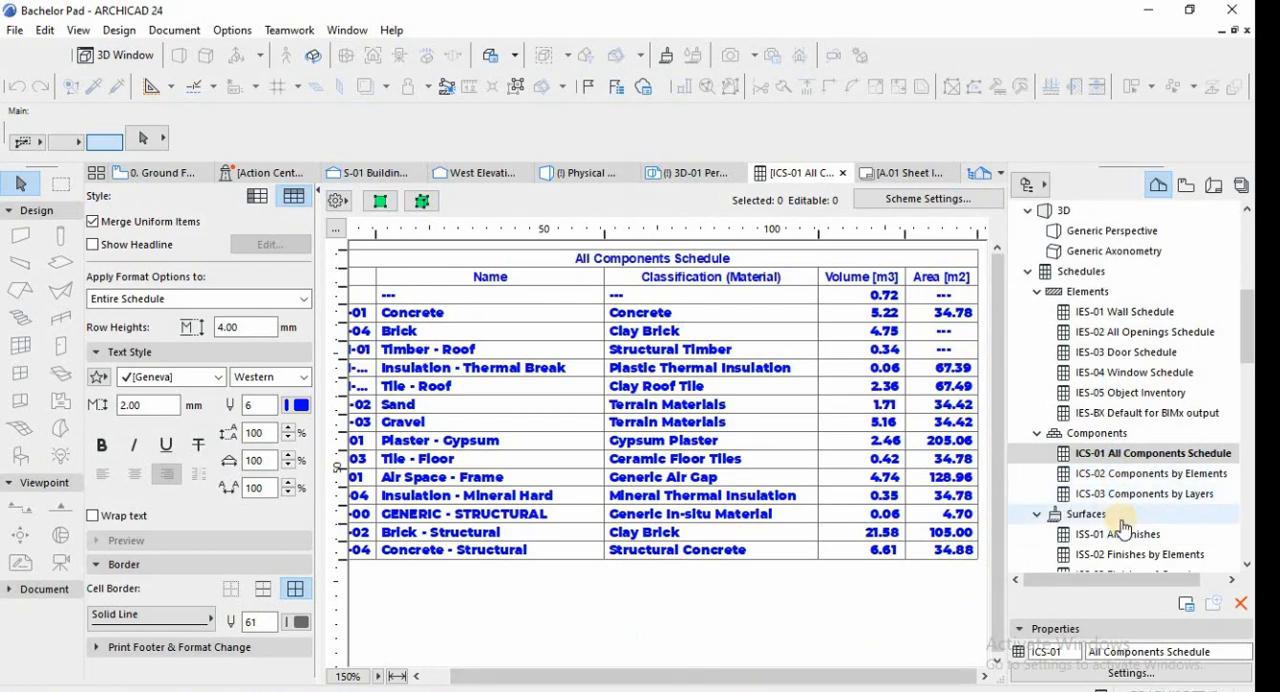
{"action": "scroll", "coordinate": [1060, 520], "scroll_direction": "down", "scroll_amount": 1}
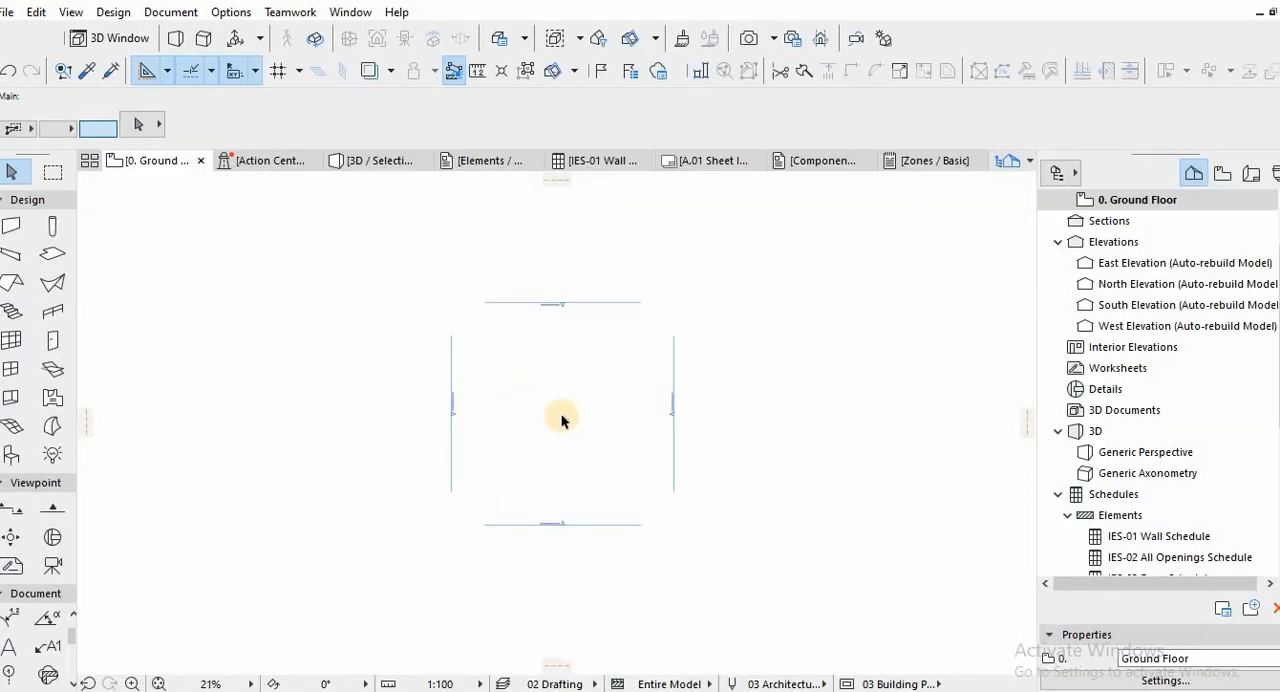
Start a merge from file and browse to the Bachelor Pad folder inside From Design to Qunatification with MSBIM.
{"action": "left_click", "coordinate": [5, 14]}
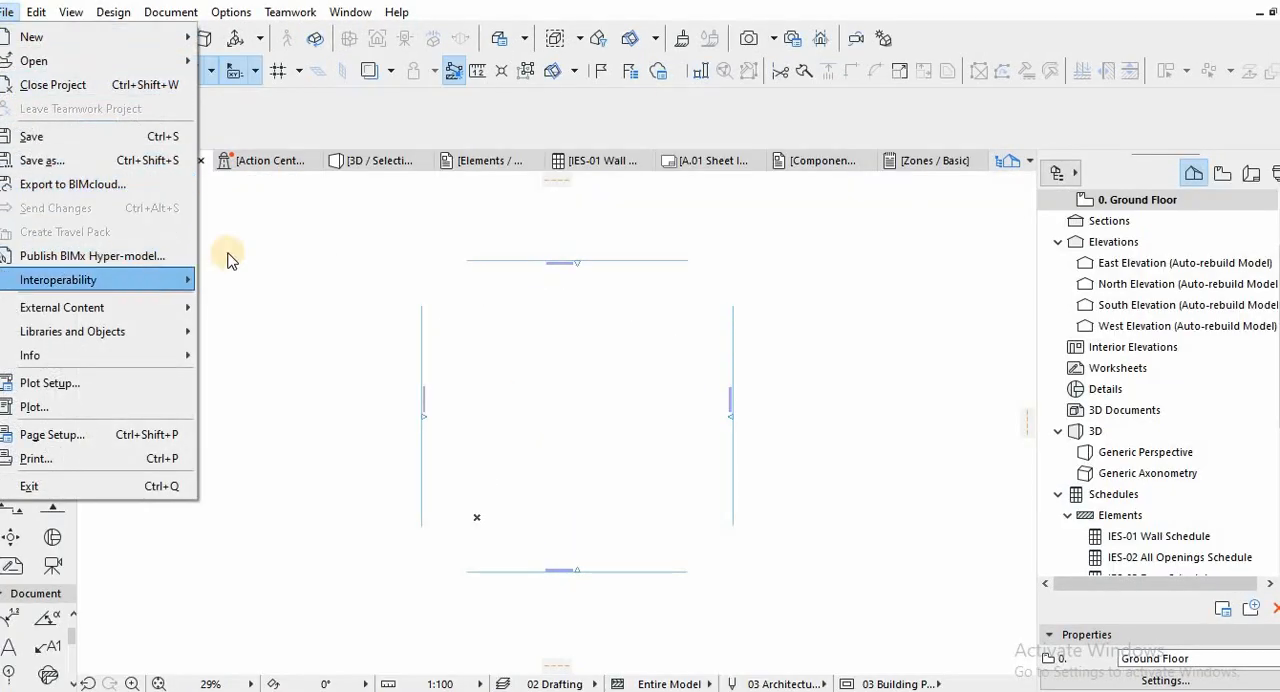
{"action": "mouse_move", "coordinate": [140, 280]}
{"action": "mouse_move", "coordinate": [410, 280]}
{"action": "left_click", "coordinate": [497, 281]}
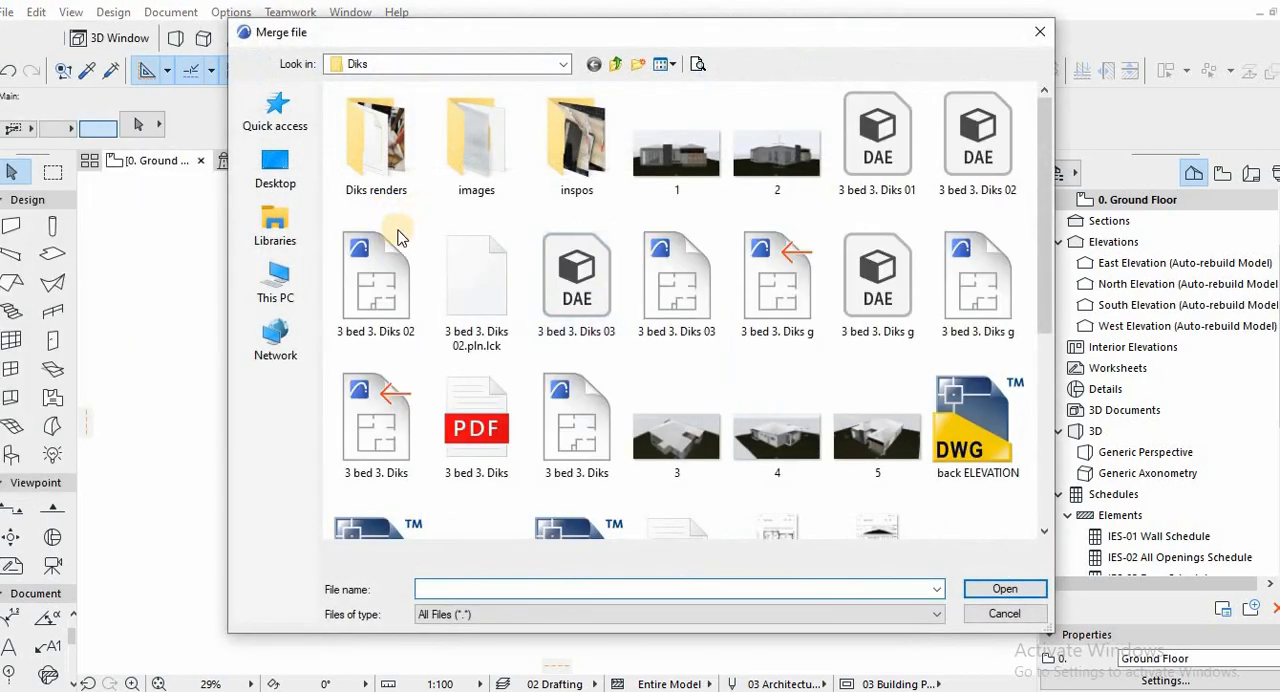
{"action": "left_click", "coordinate": [283, 168]}
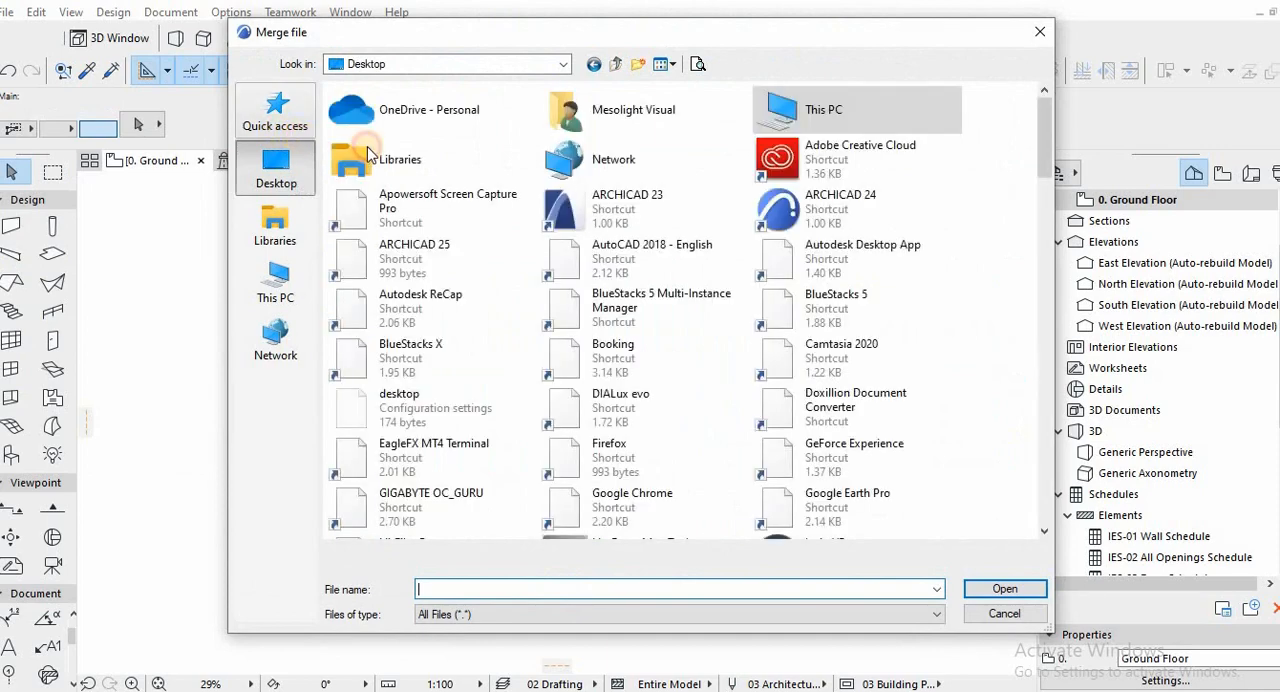
{"action": "left_click", "coordinate": [275, 115]}
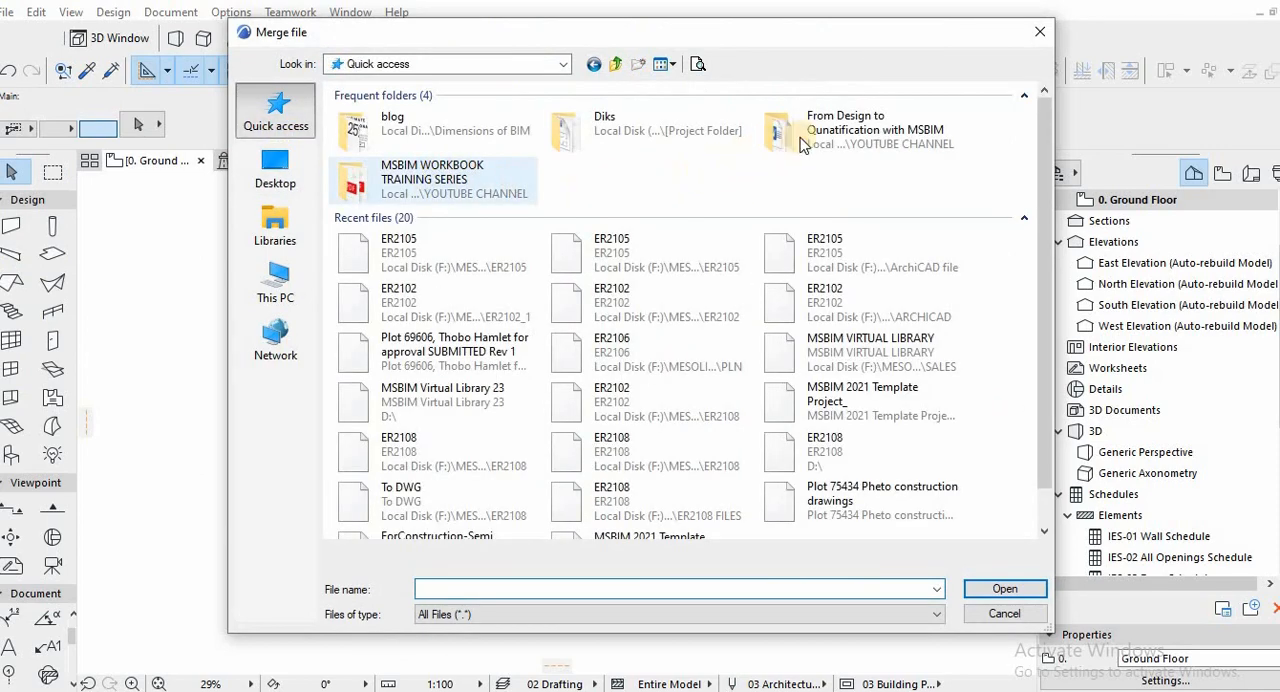
{"action": "double_click", "coordinate": [760, 130]}
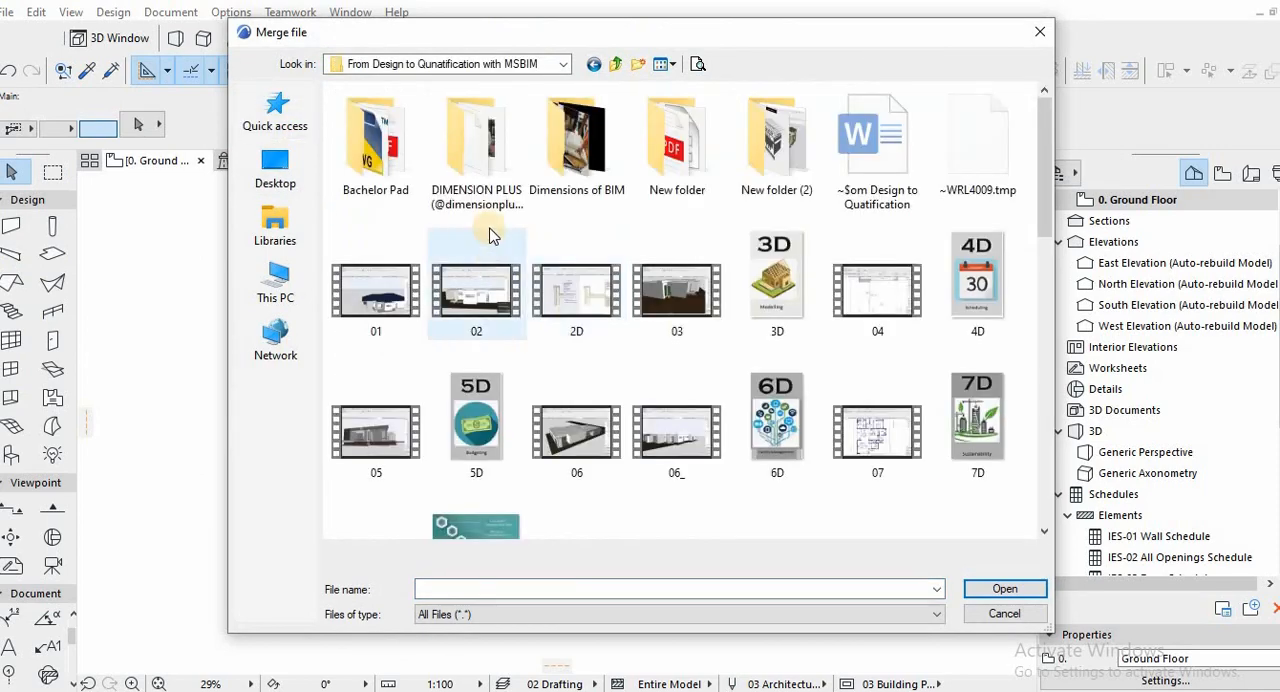
{"action": "double_click", "coordinate": [372, 130]}
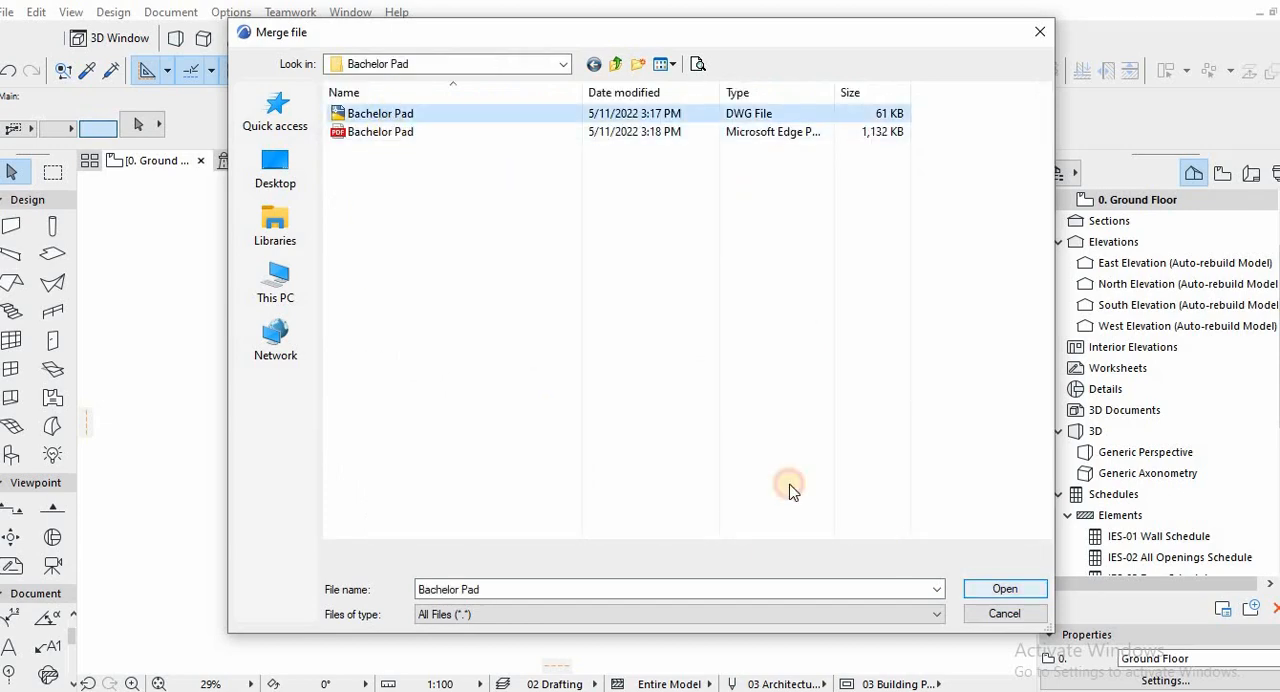
Merge the Bachelor Pad DWG into the Ground Floor plan with its layers checked, skipping all missing references.
{"action": "key", "text": "Return"}
{"action": "left_click", "coordinate": [727, 383]}
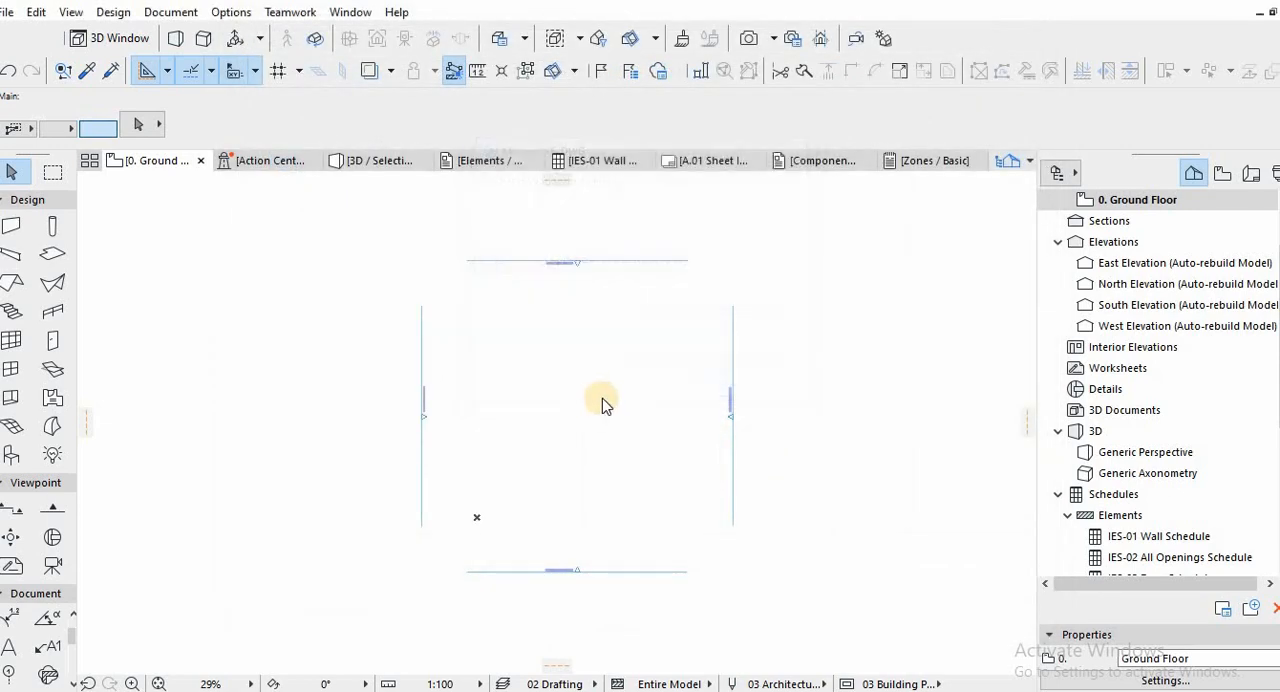
{"action": "key", "text": "Return"}
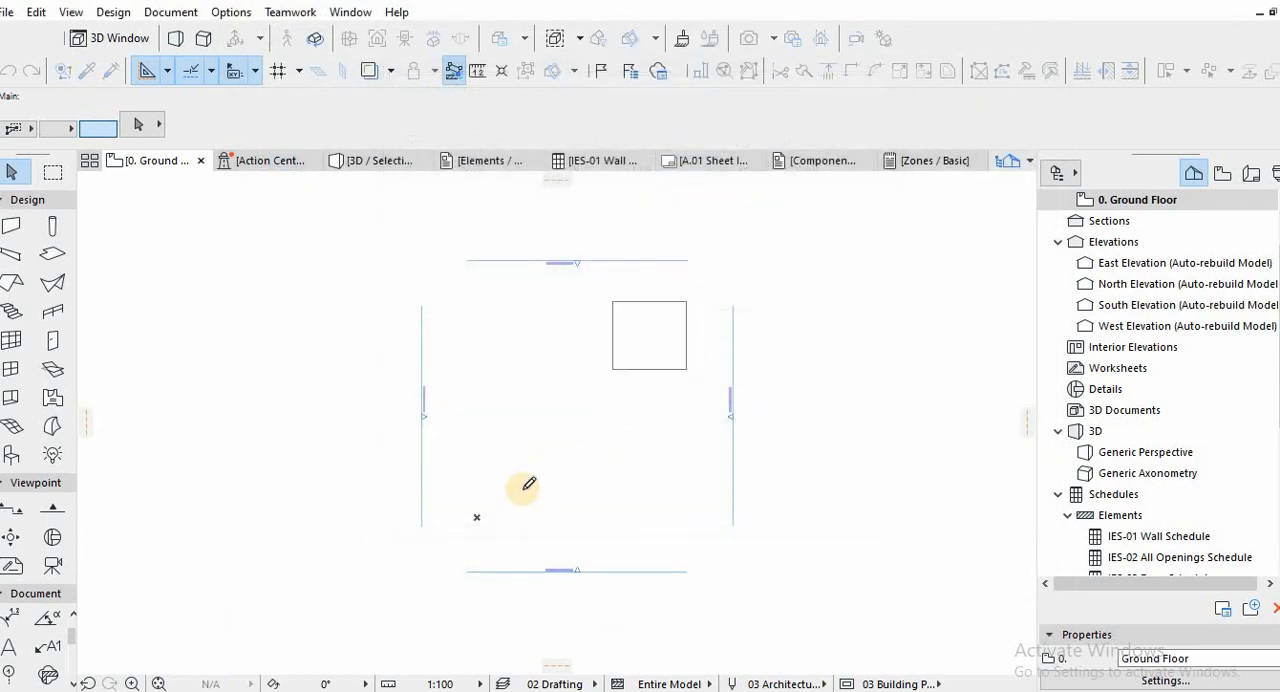
{"action": "left_click", "coordinate": [510, 513]}
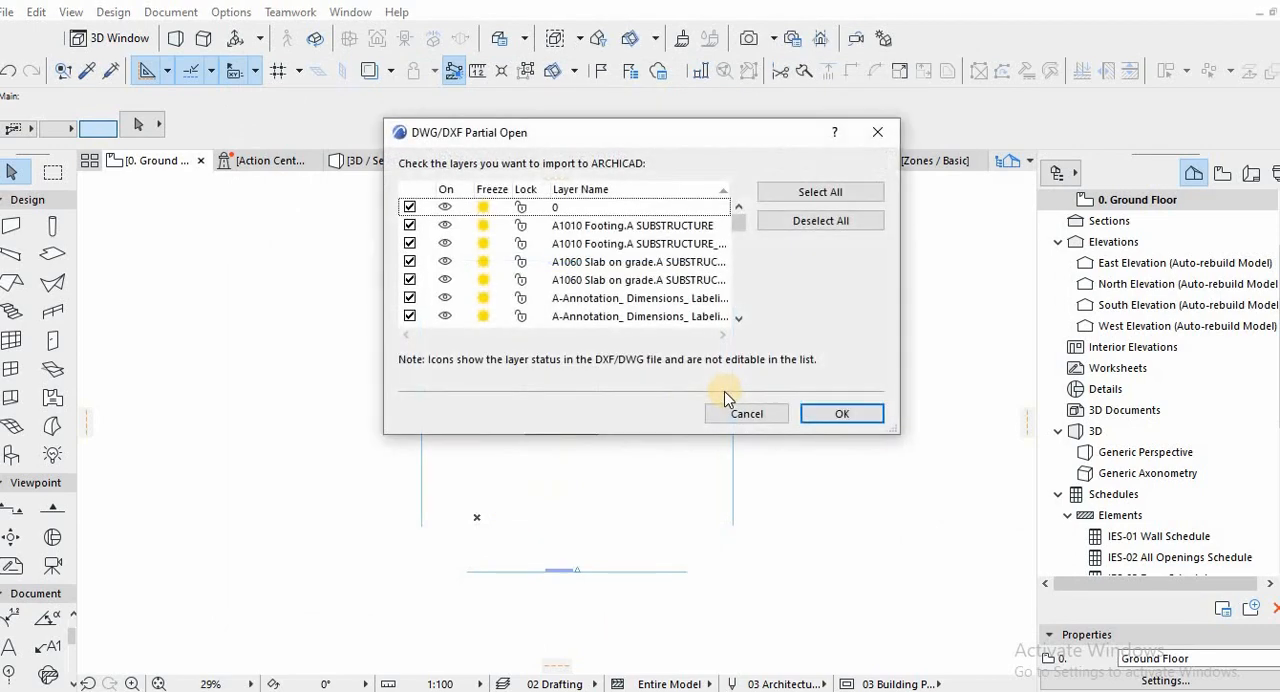
{"action": "left_click", "coordinate": [826, 414]}
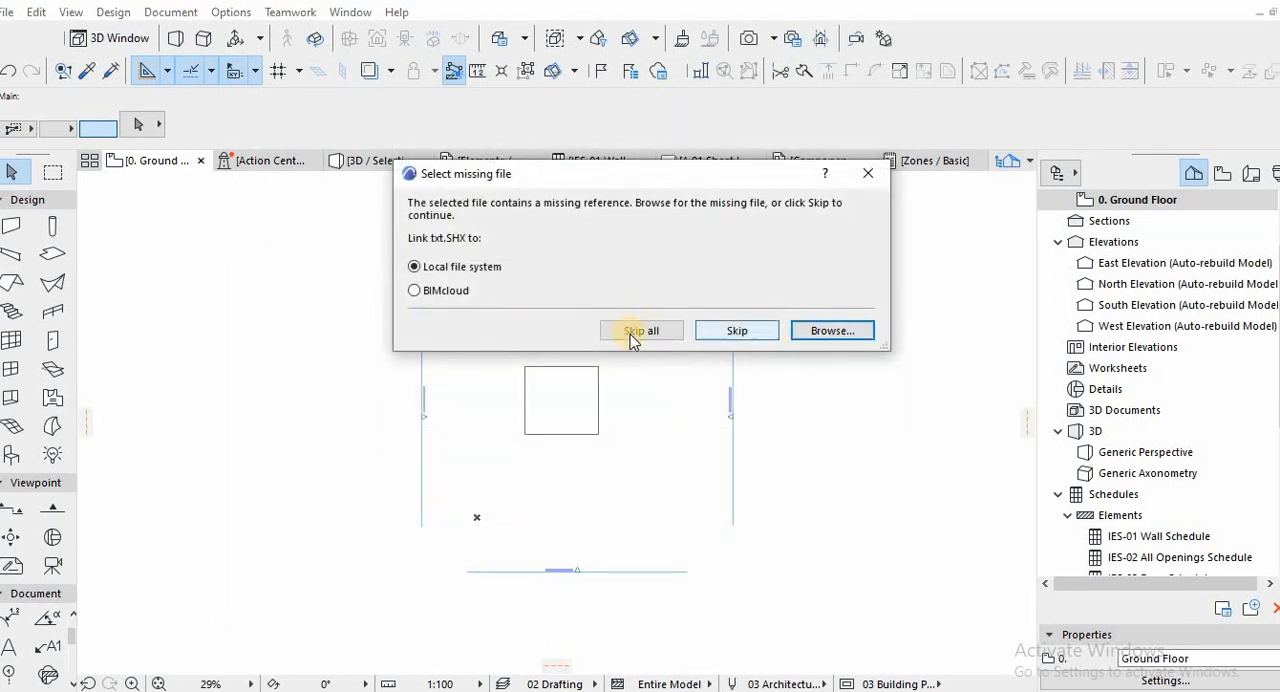
{"action": "left_click", "coordinate": [634, 334]}
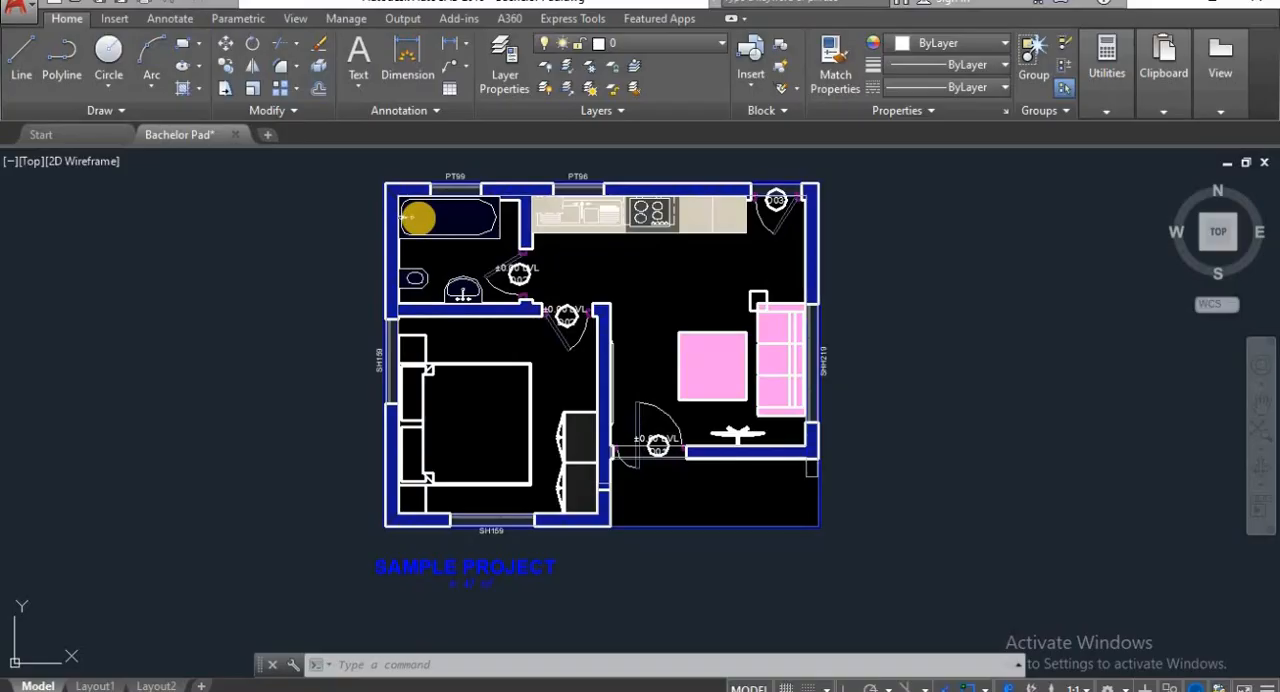
Switch to AutoCAD and examine the rooms, doors and windows of the Bachelor Pad floor plan.
{"action": "scroll", "coordinate": [420, 214], "scroll_direction": "up", "scroll_amount": 3}
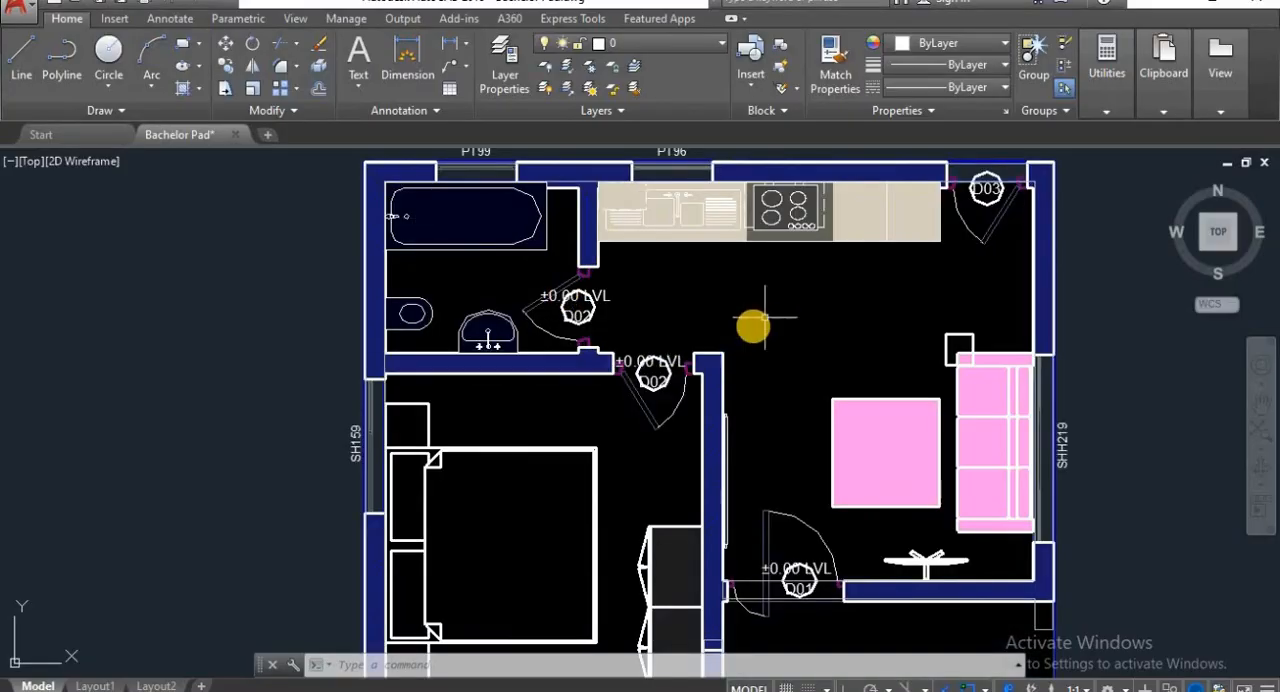
{"action": "scroll", "coordinate": [765, 318], "scroll_direction": "down", "scroll_amount": 4}
{"action": "scroll", "coordinate": [665, 360], "scroll_direction": "up", "scroll_amount": 4}
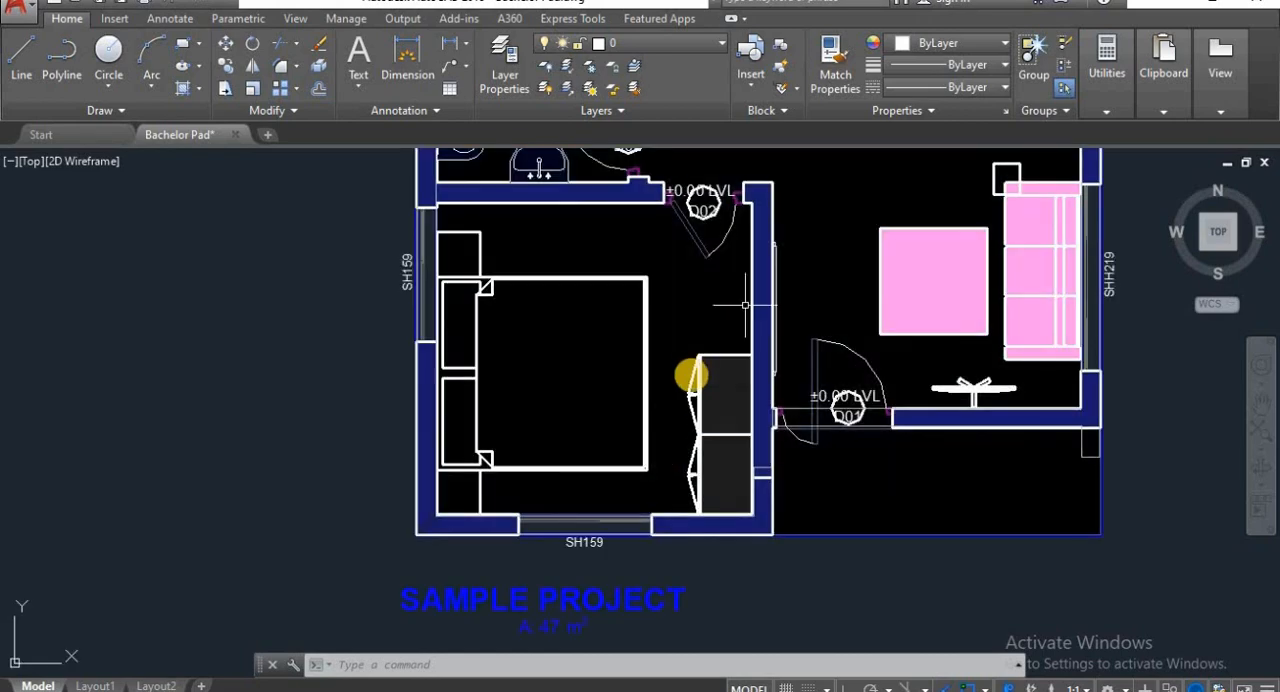
{"action": "middle_click_drag", "start_coordinate": [743, 305], "coordinate": [686, 381]}
{"action": "middle_click_drag", "start_coordinate": [802, 260], "coordinate": [773, 405]}
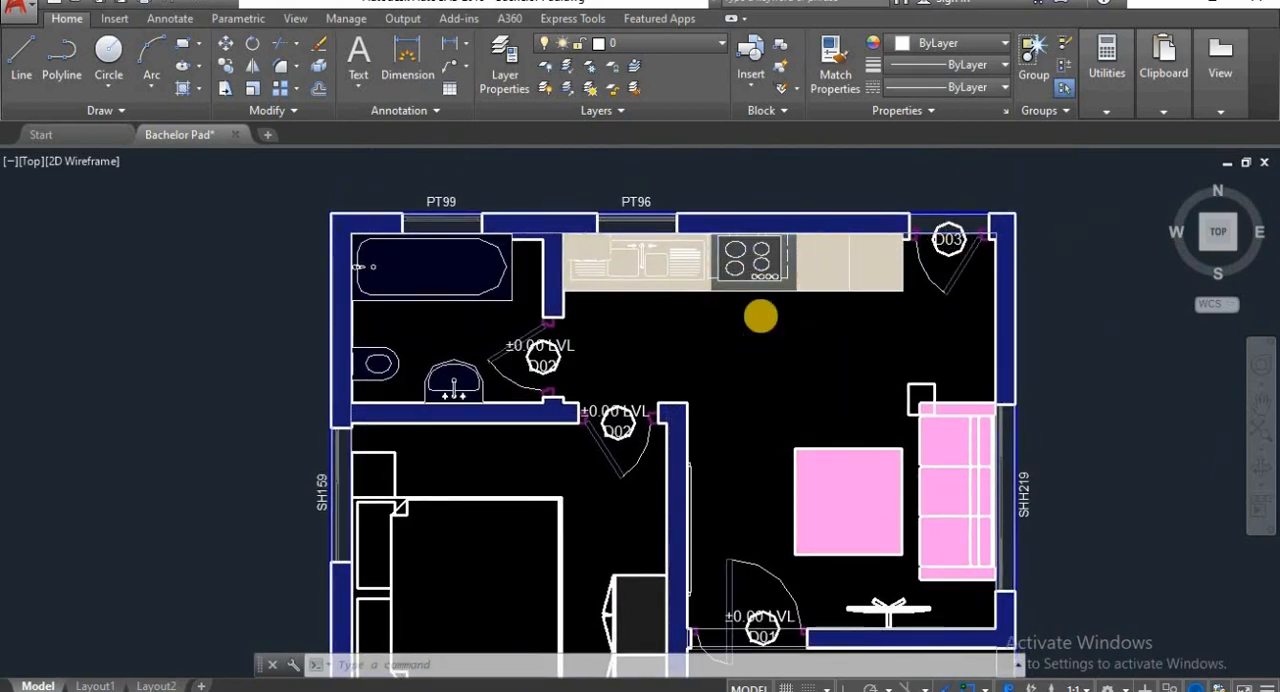
{"action": "scroll", "coordinate": [760, 316], "scroll_direction": "down", "scroll_amount": 2}
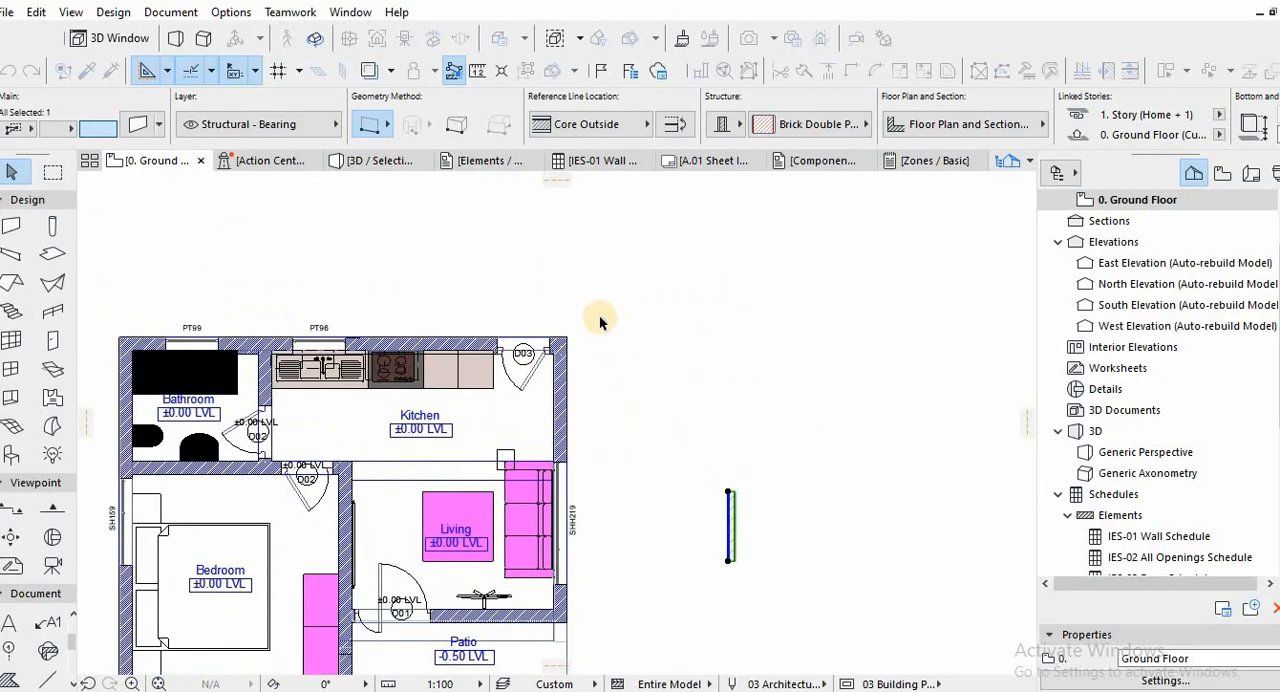
In ARCHICAD, move the loose brick wall segment closer to the kitchen's outer wall near door D03 and select it.
{"action": "scroll", "coordinate": [597, 320], "scroll_direction": "up", "scroll_amount": 3}
{"action": "left_click", "coordinate": [616, 409]}
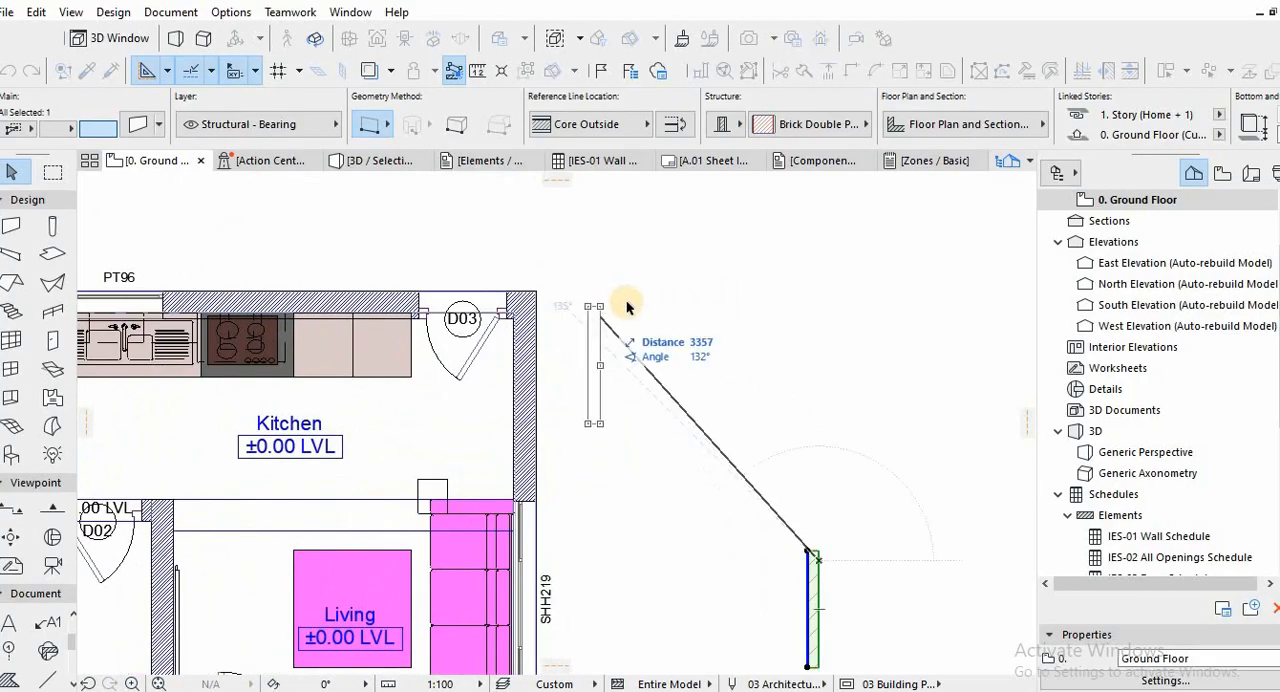
{"action": "left_click", "coordinate": [640, 296]}
{"action": "scroll", "coordinate": [640, 291], "scroll_direction": "up", "scroll_amount": 2}
{"action": "left_click", "coordinate": [591, 291]}
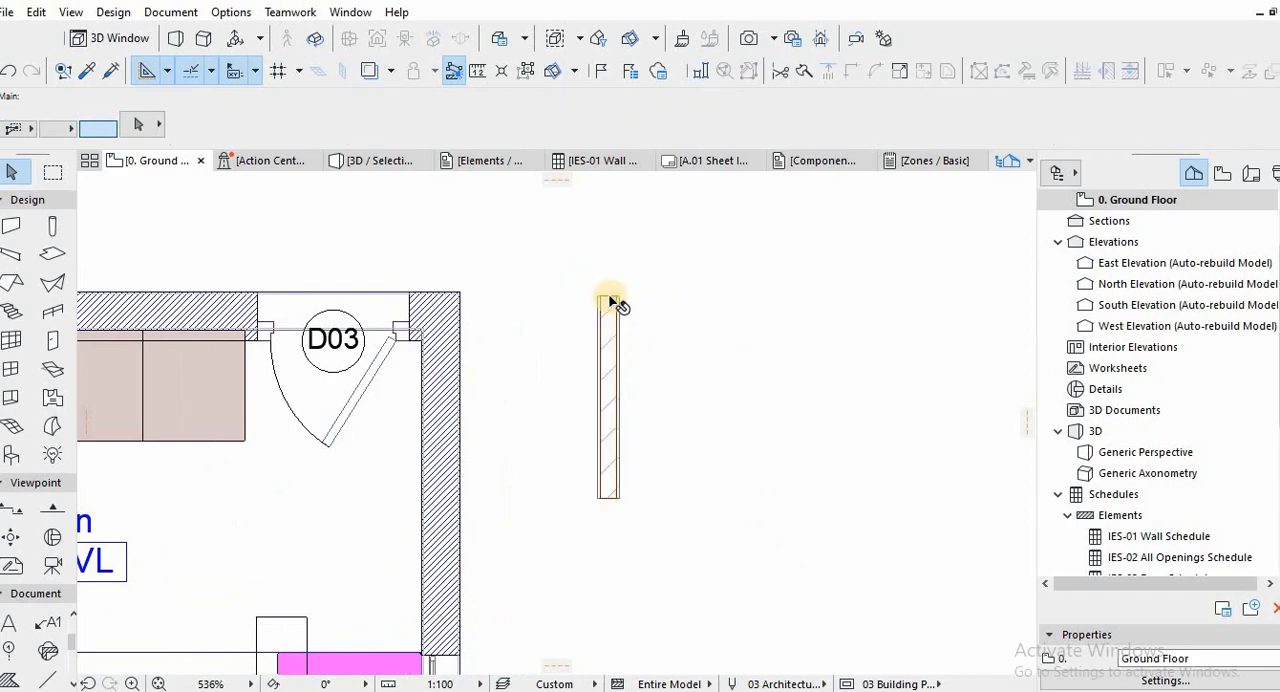
{"action": "scroll", "coordinate": [609, 305], "scroll_direction": "up", "scroll_amount": 2}
{"action": "left_click", "coordinate": [607, 330]}
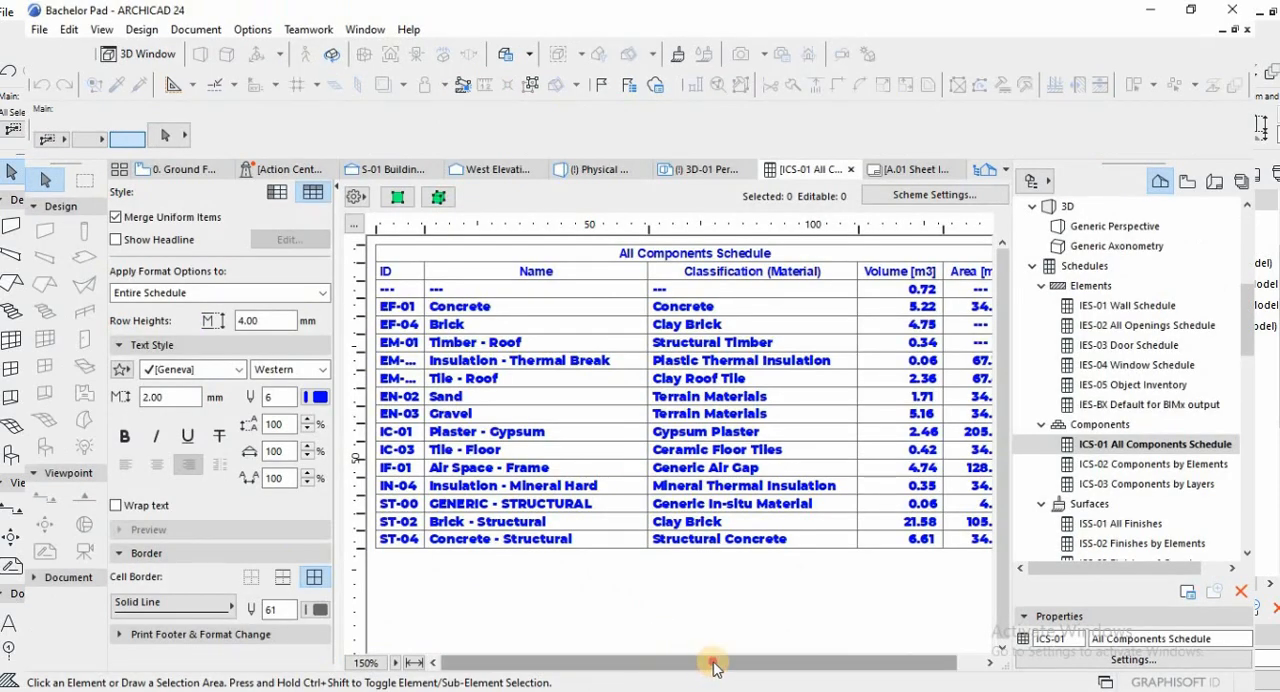
Check the material volumes and areas in the All Components Schedule of the finished Bachelor Pad project.
{"action": "left_click_drag", "start_coordinate": [708, 663], "coordinate": [760, 665]}
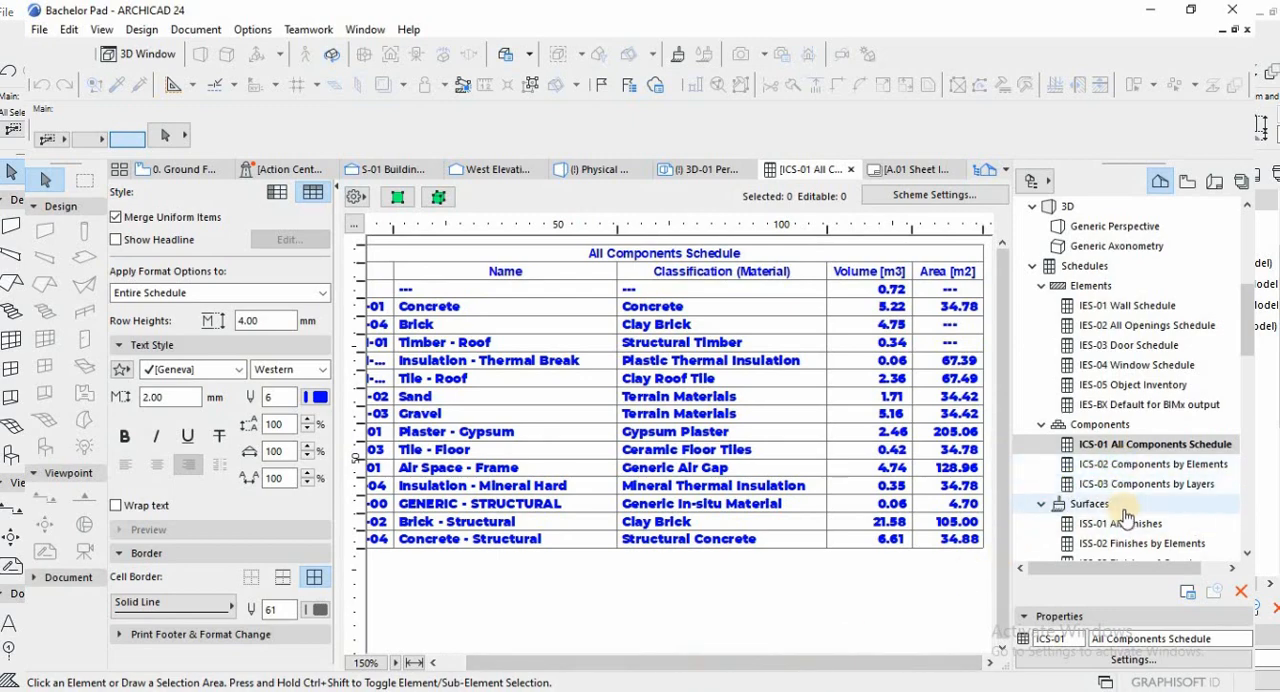
{"action": "scroll", "coordinate": [1120, 510], "scroll_direction": "down", "scroll_amount": 1}
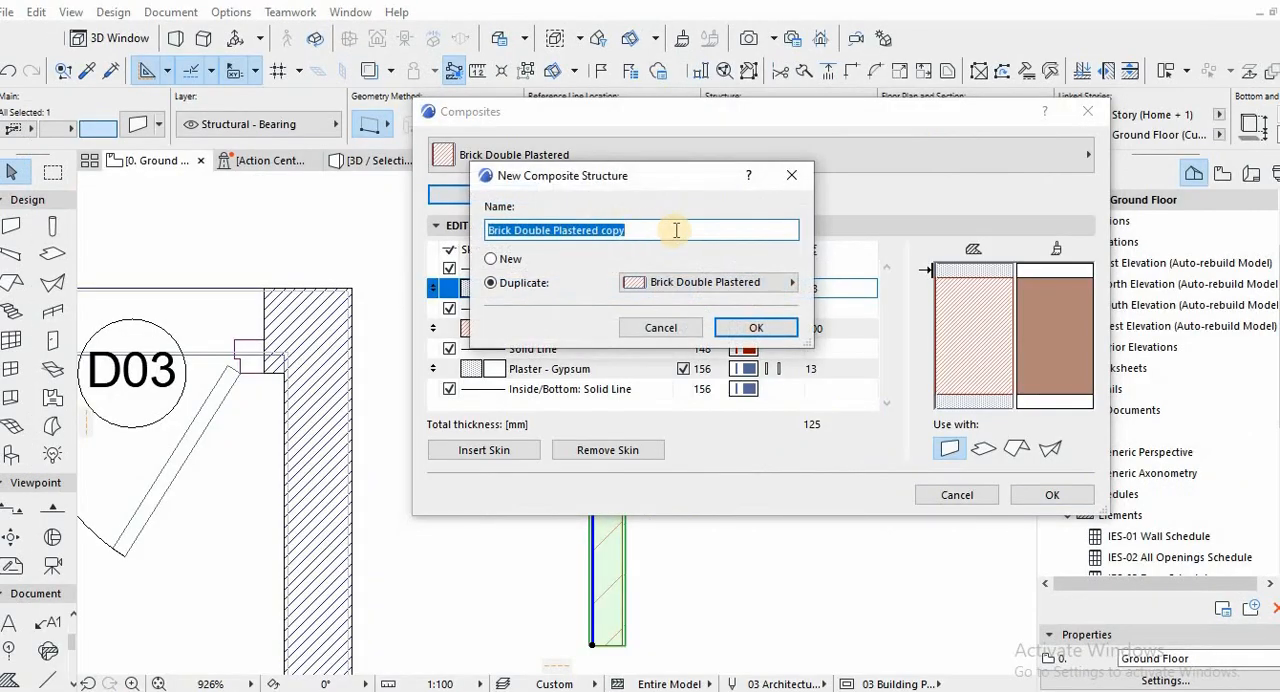
Edit the name of the new composite structure duplicated from Brick Double Plastered.
{"action": "left_click", "coordinate": [671, 228]}
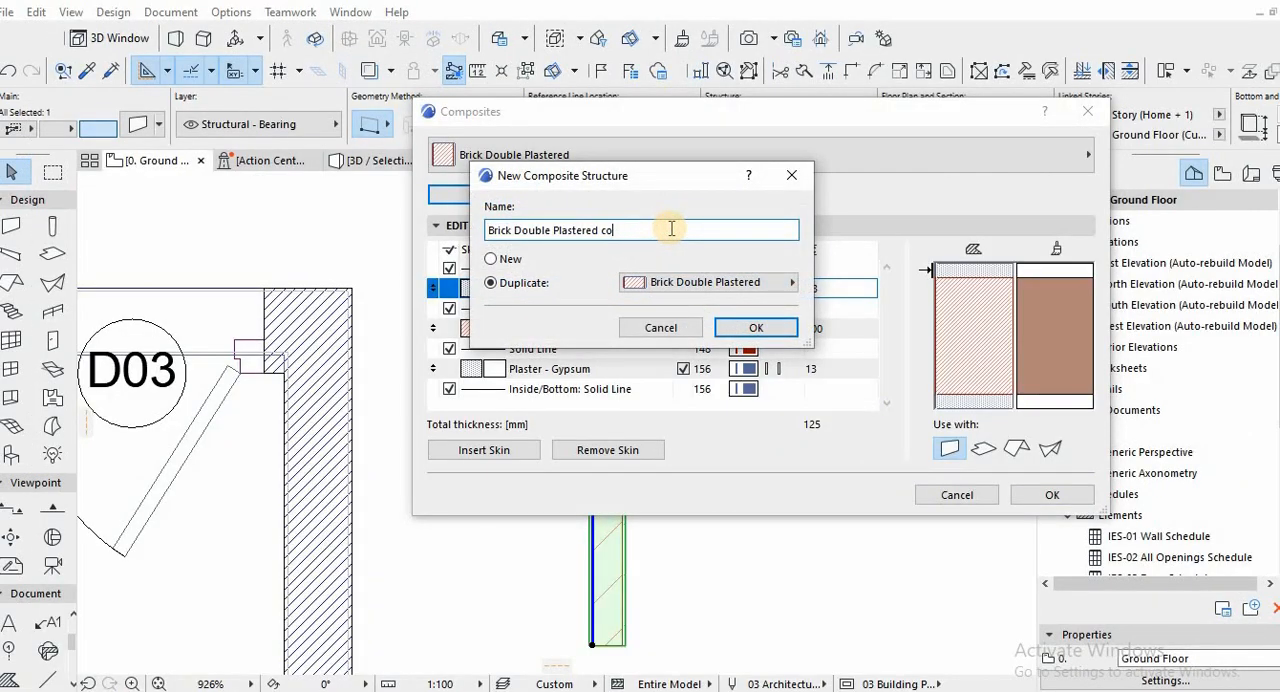
{"action": "key", "text": "BackSpace"}
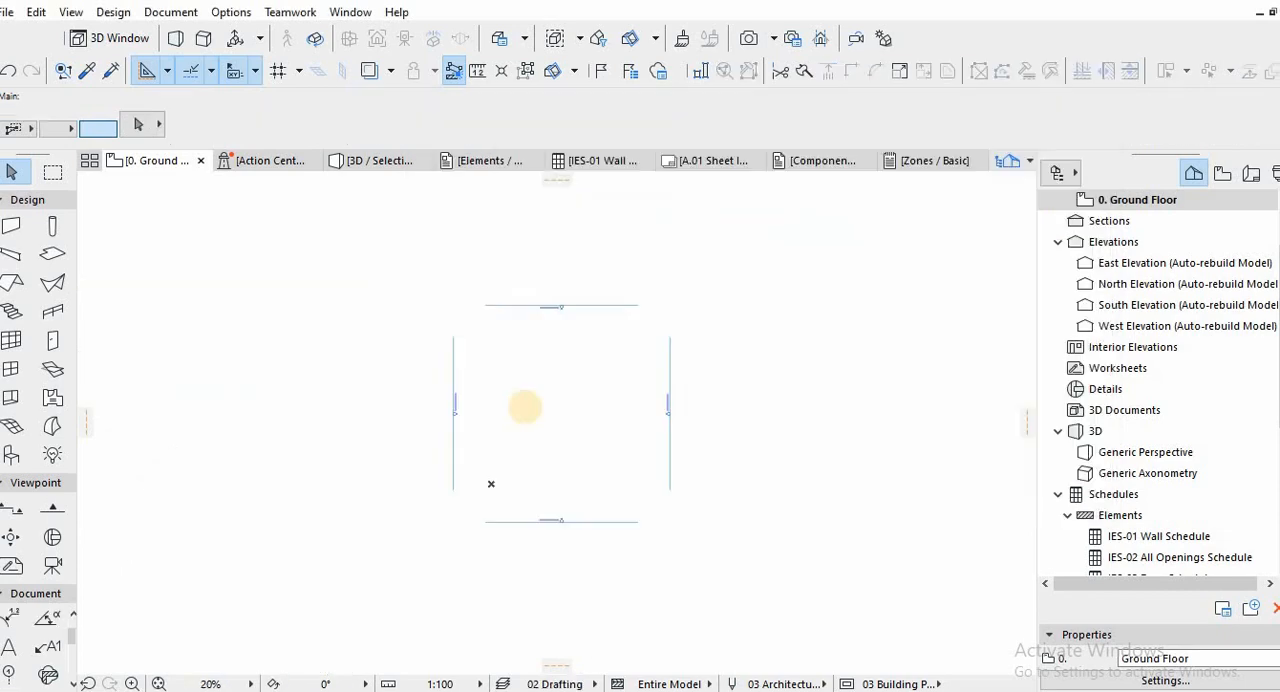
Open the Bachelor Pad DWG file from the Bachelor Pad project folder for merging into the ground floor plan.
{"action": "scroll", "coordinate": [518, 402], "scroll_direction": "up", "scroll_amount": 2}
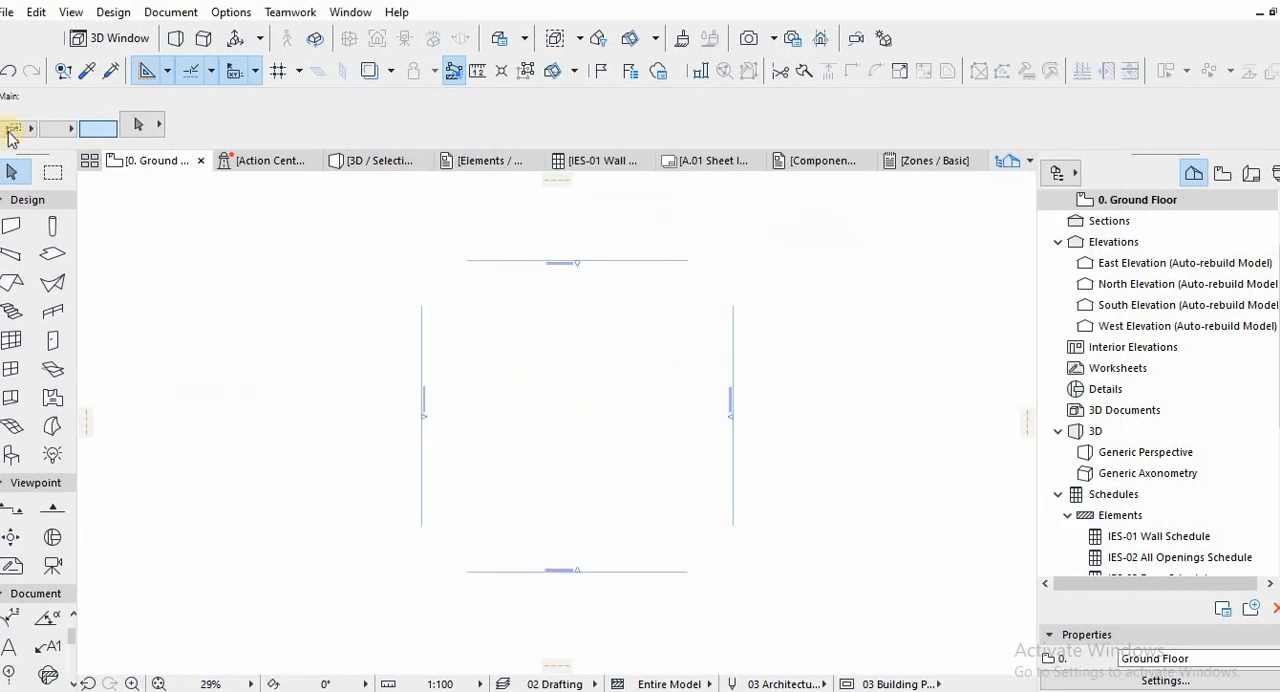
{"action": "left_click", "coordinate": [6, 13]}
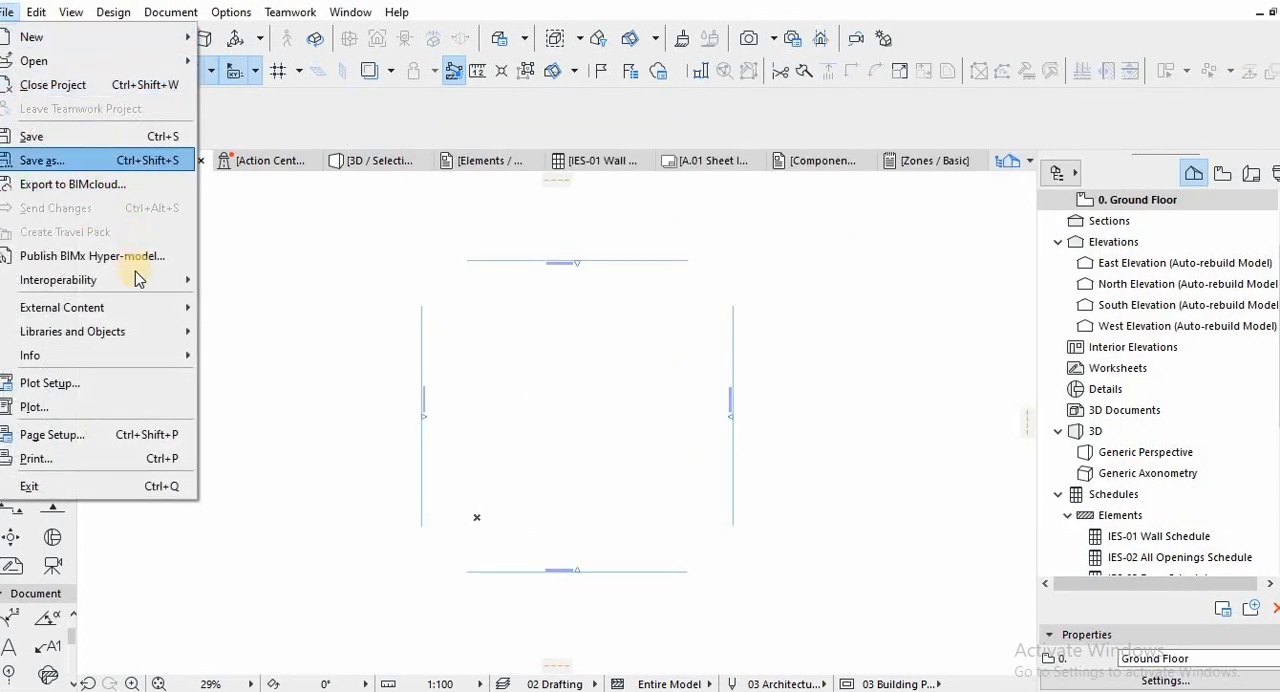
{"action": "mouse_move", "coordinate": [212, 278]}
{"action": "mouse_move", "coordinate": [390, 280]}
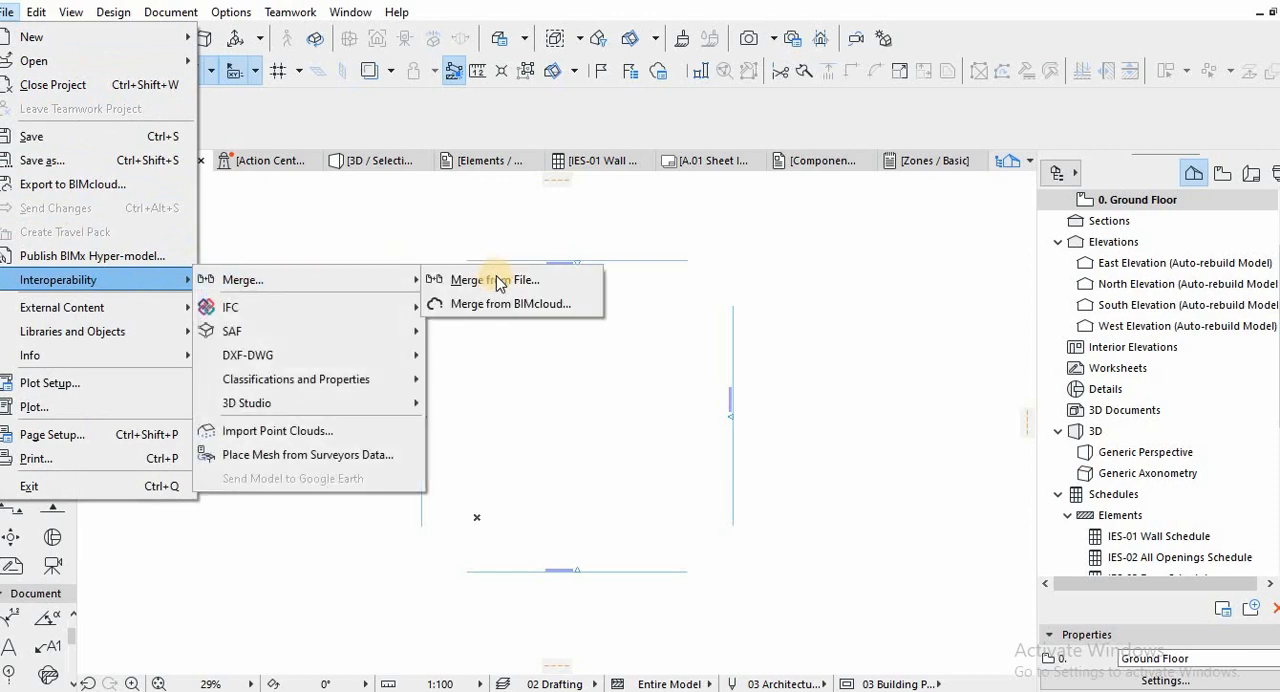
{"action": "left_click", "coordinate": [498, 281]}
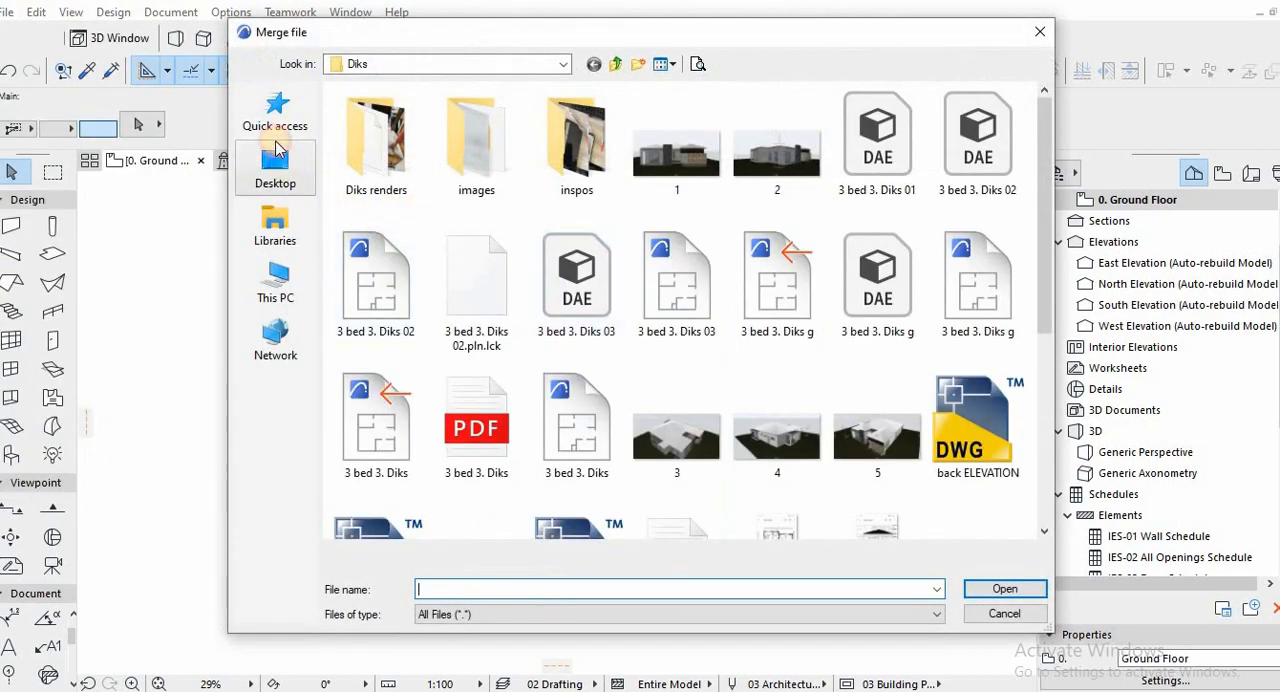
{"action": "left_click", "coordinate": [279, 150]}
{"action": "left_click", "coordinate": [272, 118]}
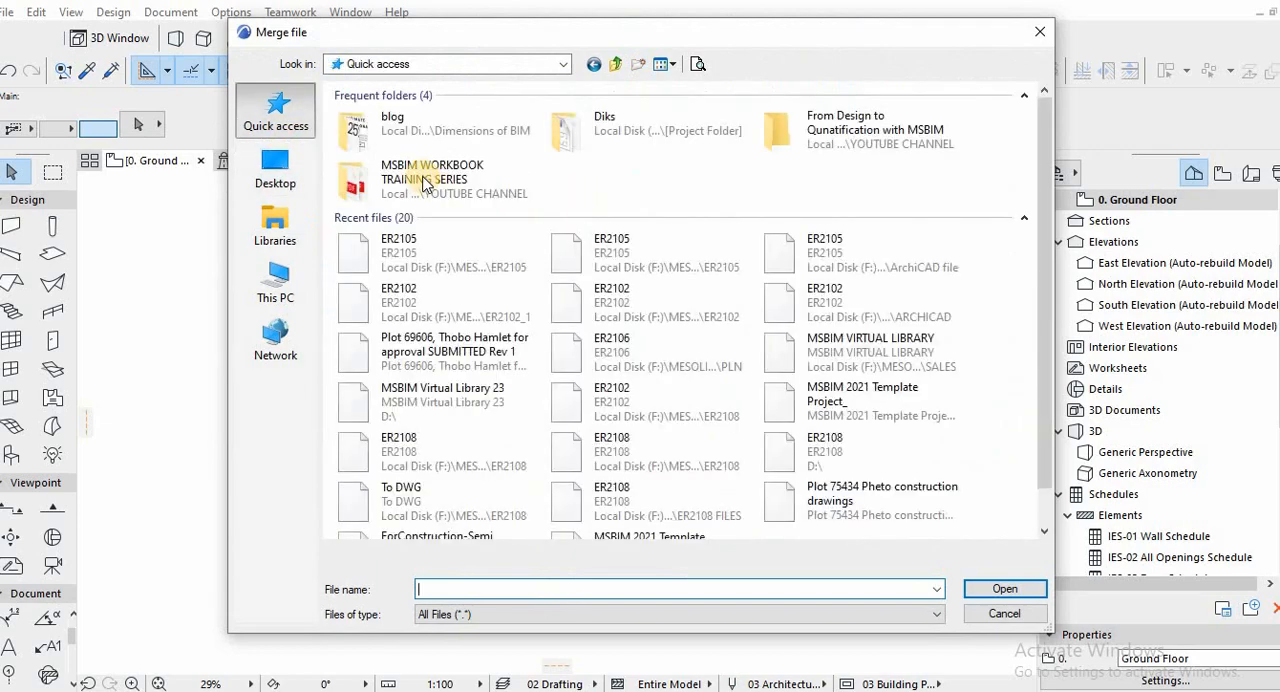
{"action": "double_click", "coordinate": [800, 128]}
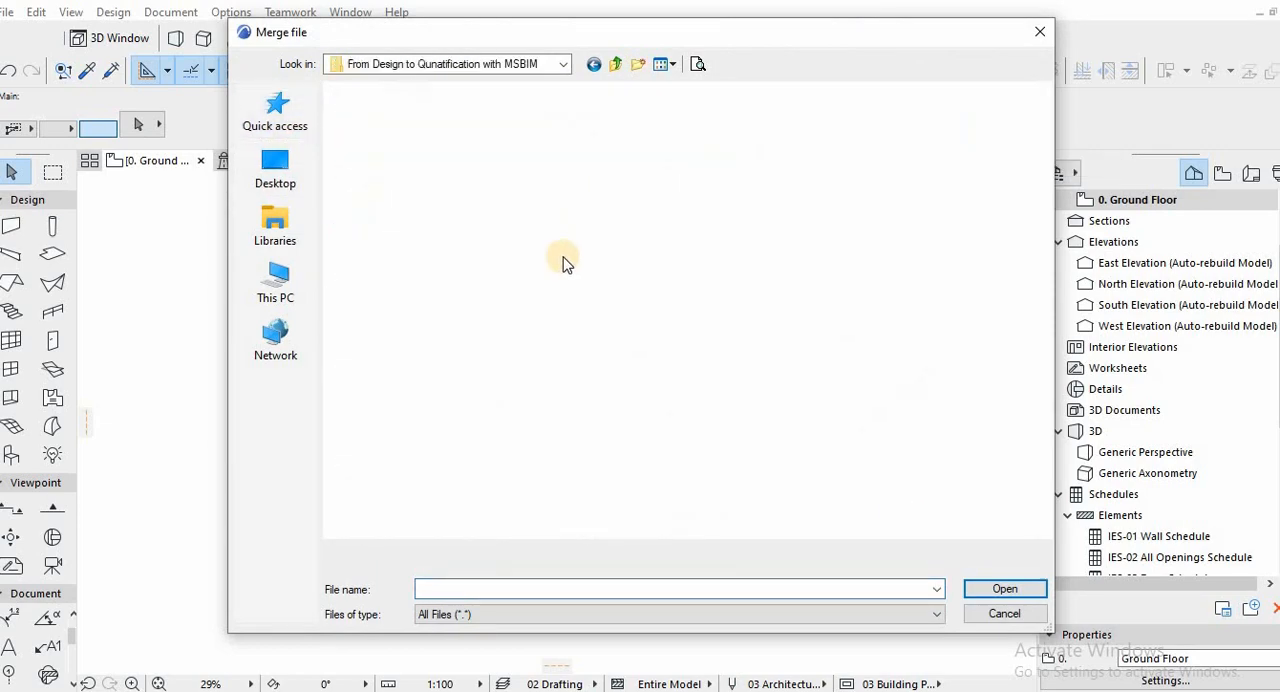
{"action": "double_click", "coordinate": [388, 148]}
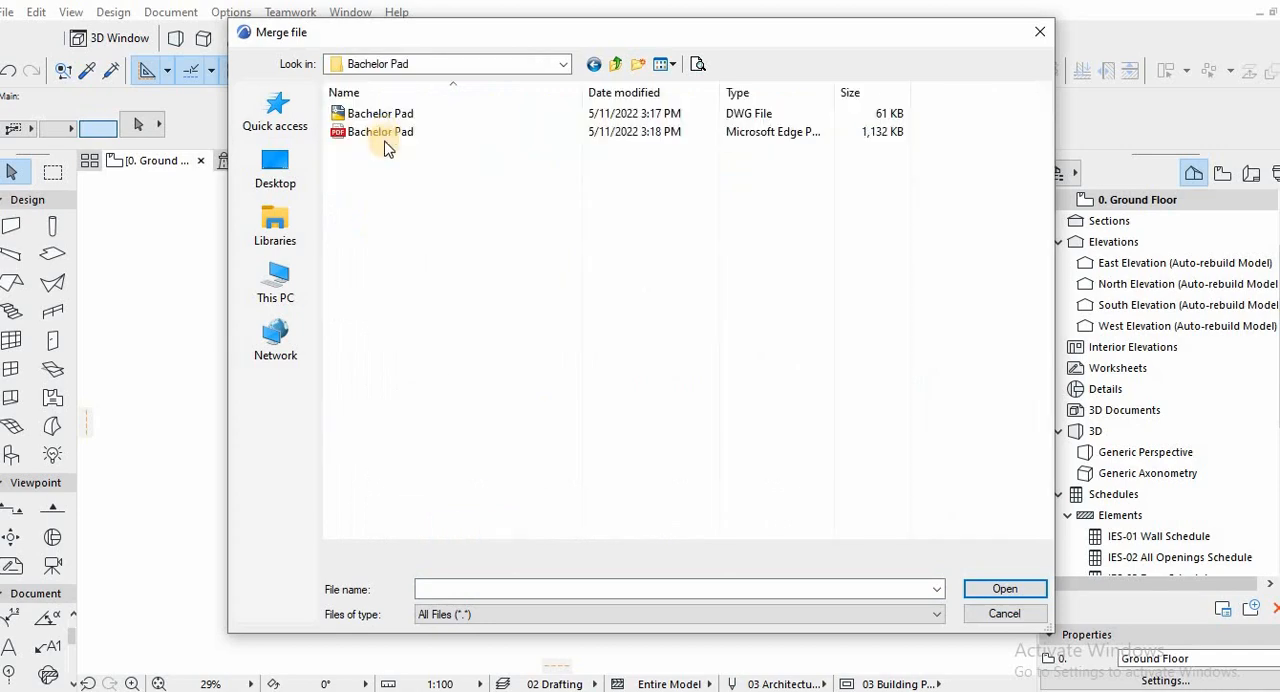
{"action": "left_click", "coordinate": [385, 114]}
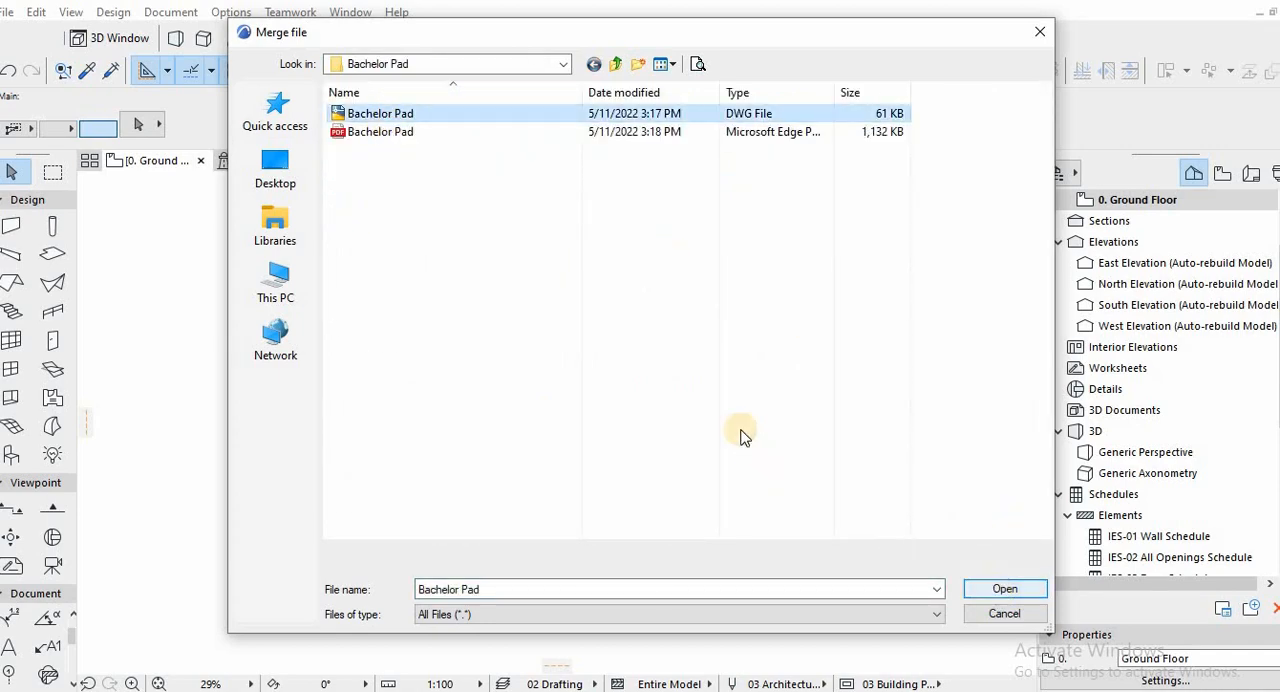
{"action": "key", "text": "Return"}
Accept the merge options and place the imported Bachelor Pad drawing on the ground floor between the elevation markers.
{"action": "left_click", "coordinate": [755, 378]}
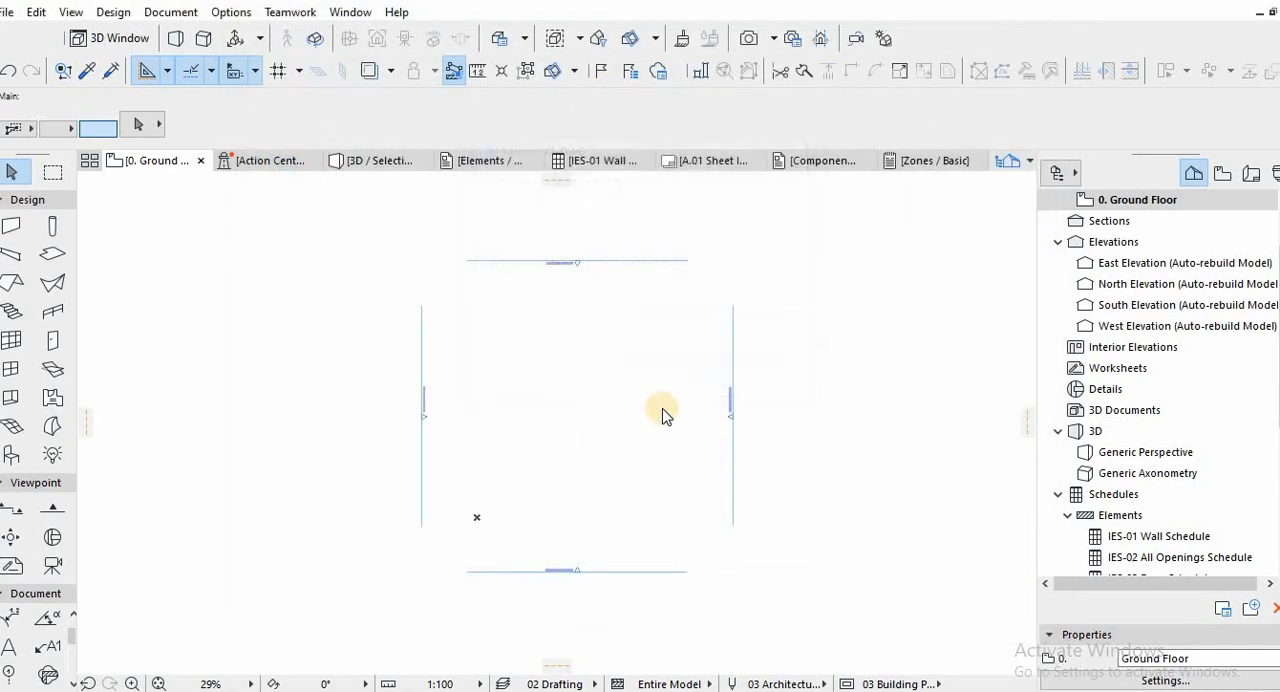
{"action": "left_click", "coordinate": [829, 514]}
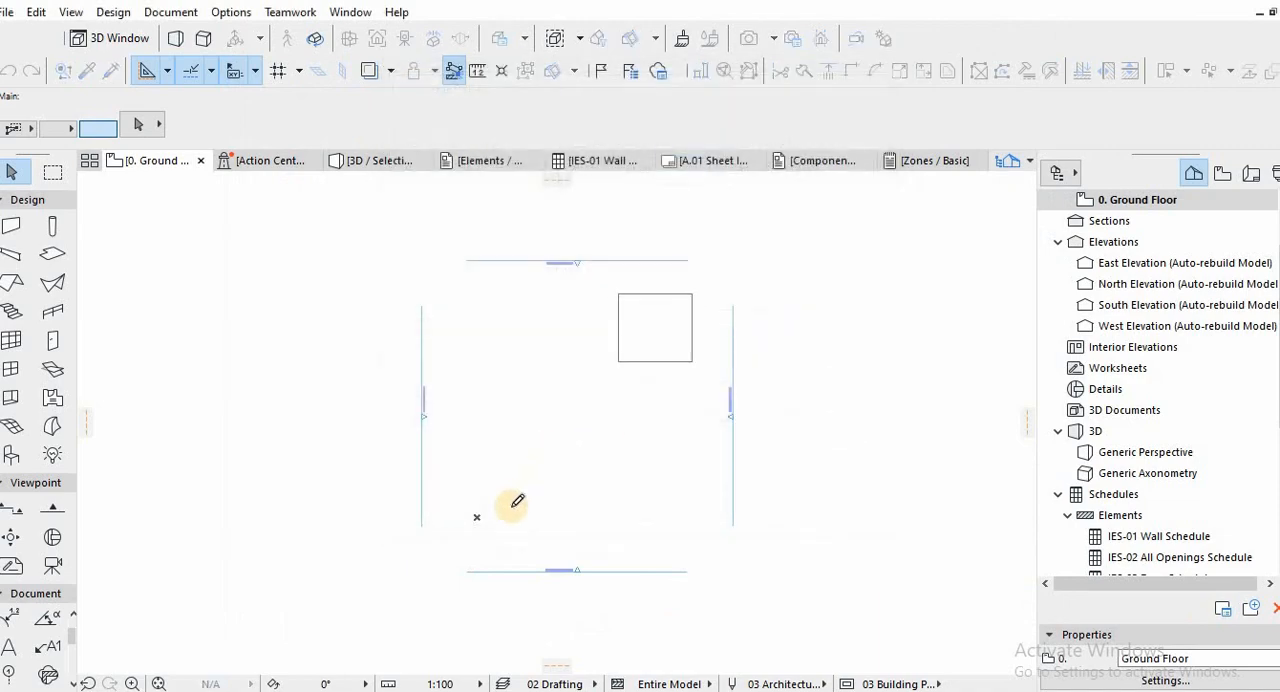
{"action": "left_click", "coordinate": [536, 484]}
{"action": "left_click", "coordinate": [825, 418]}
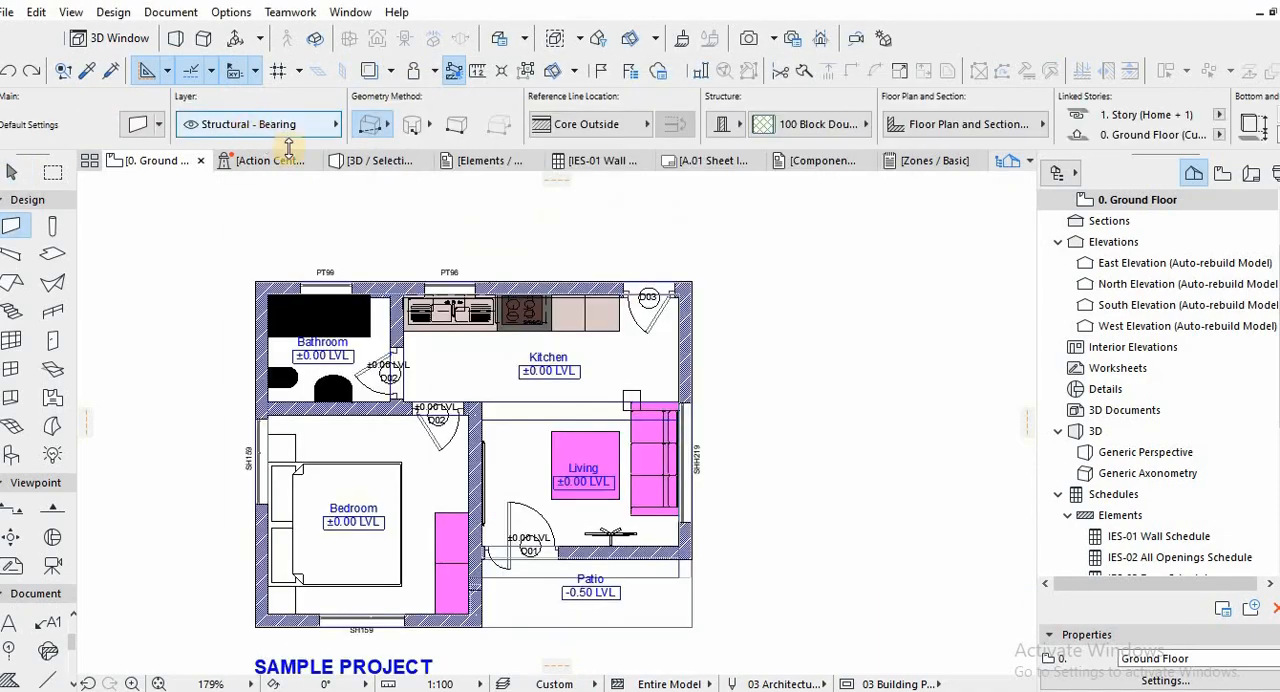
Set the wall structure to Brick Double Plastered and draw a small rectangle of walls east of the kitchen.
{"action": "left_click", "coordinate": [810, 124]}
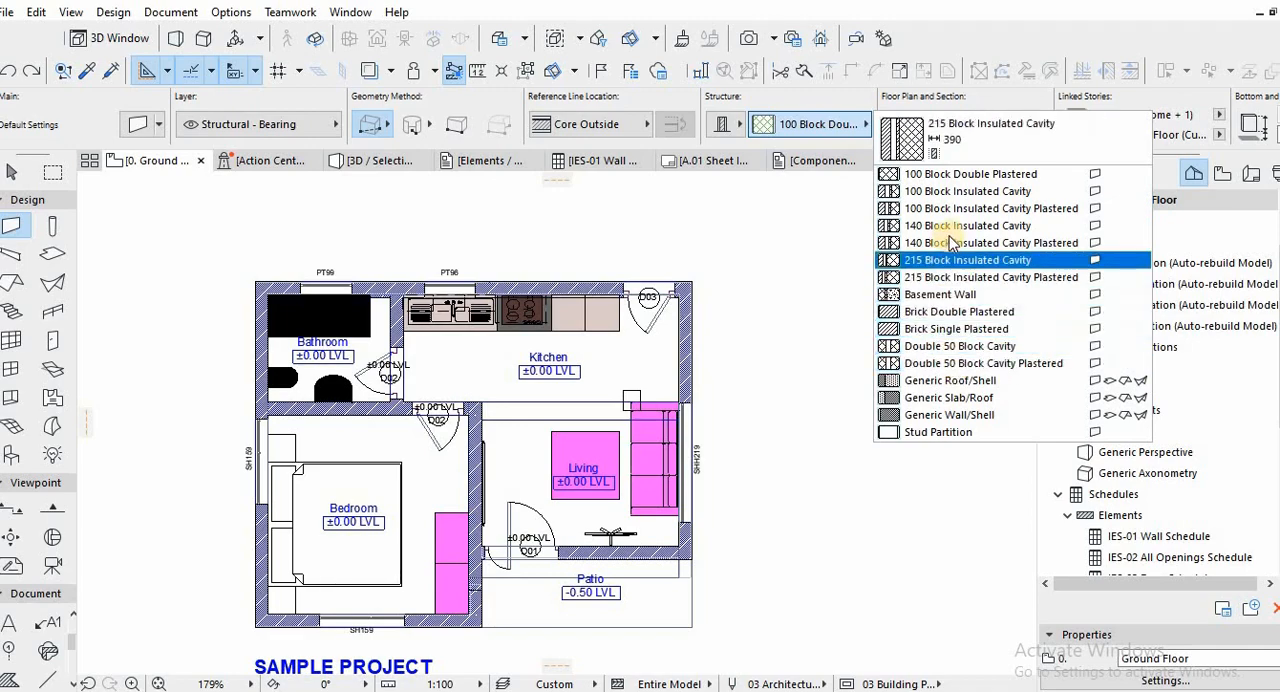
{"action": "left_click", "coordinate": [950, 312]}
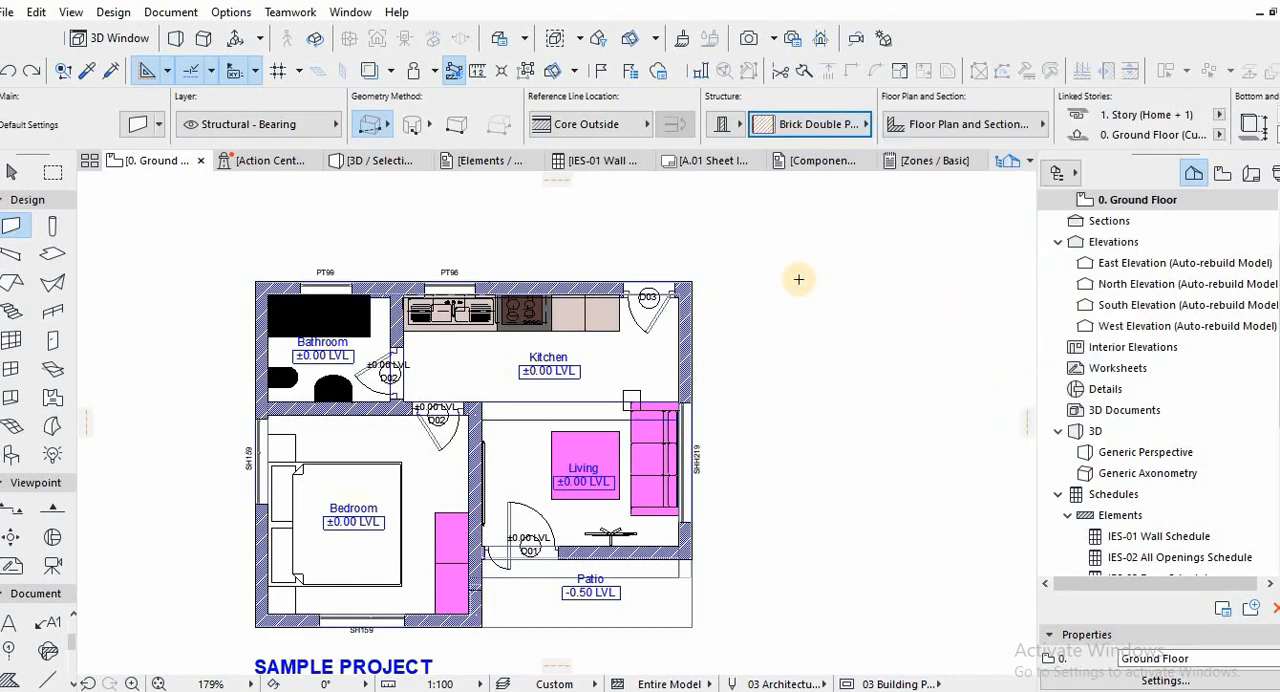
{"action": "left_click", "coordinate": [798, 280]}
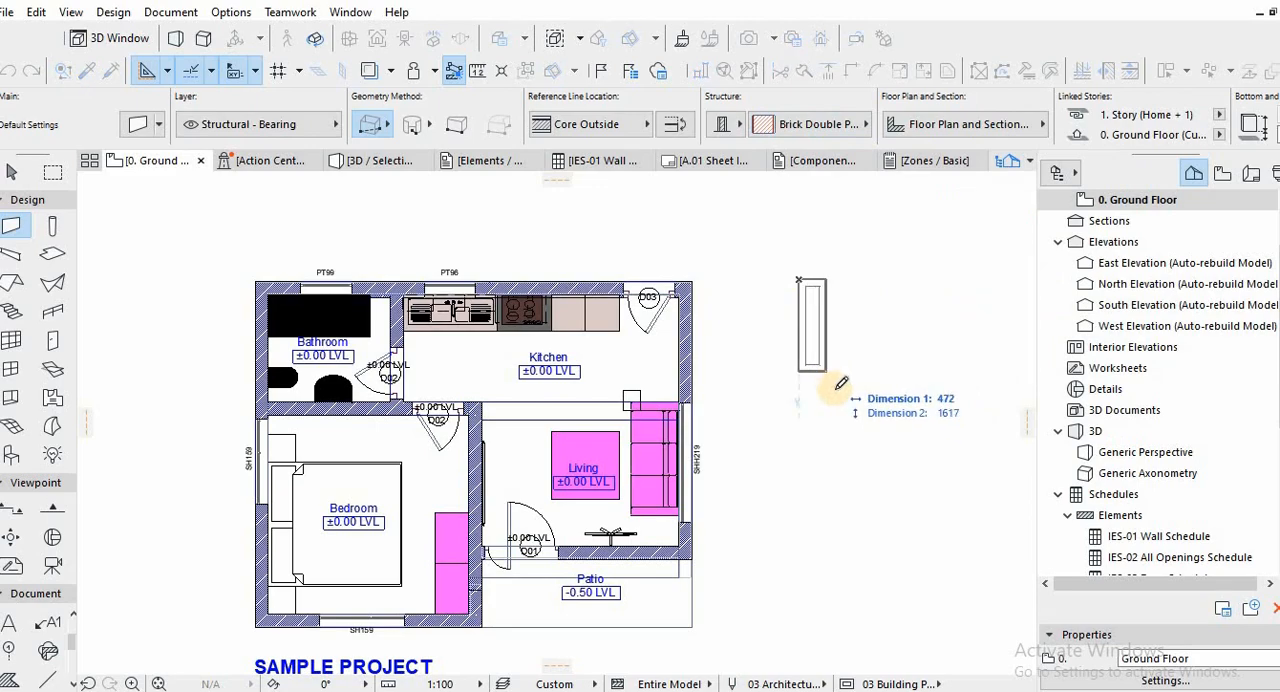
{"action": "left_click", "coordinate": [858, 430]}
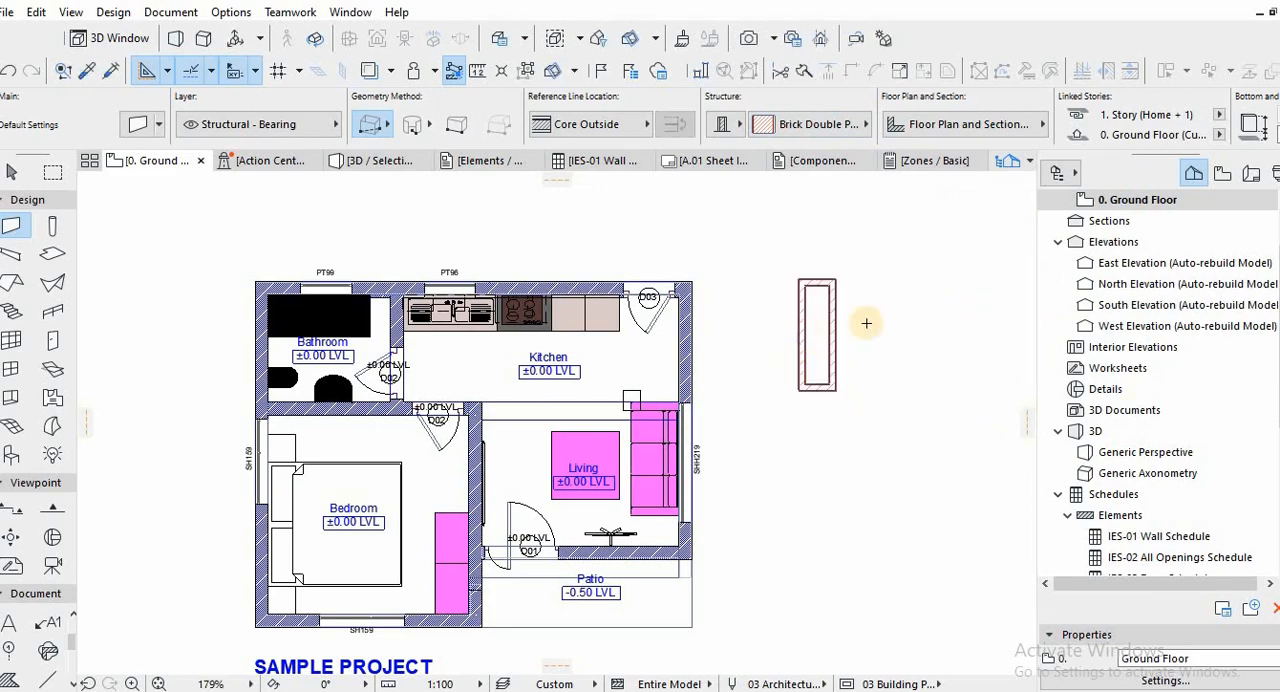
{"action": "scroll", "coordinate": [866, 322], "scroll_direction": "up", "scroll_amount": 5}
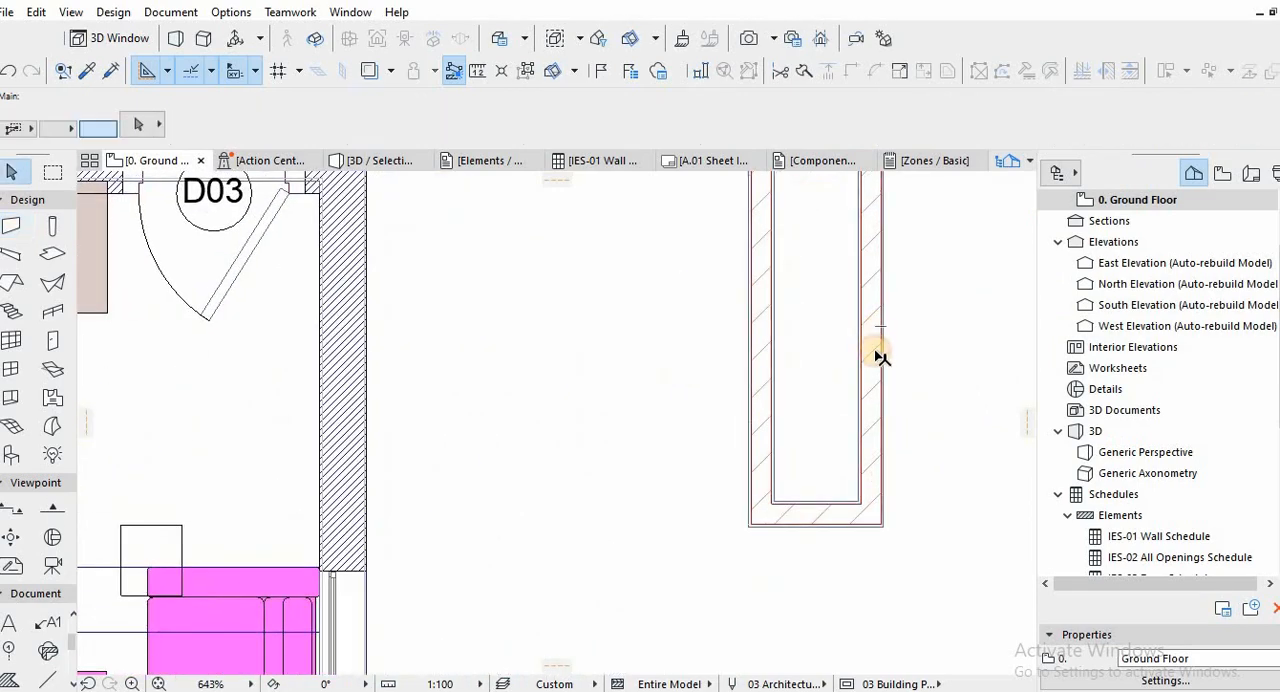
{"action": "left_click", "coordinate": [880, 357]}
{"action": "scroll", "coordinate": [834, 383], "scroll_direction": "down", "scroll_amount": 4}
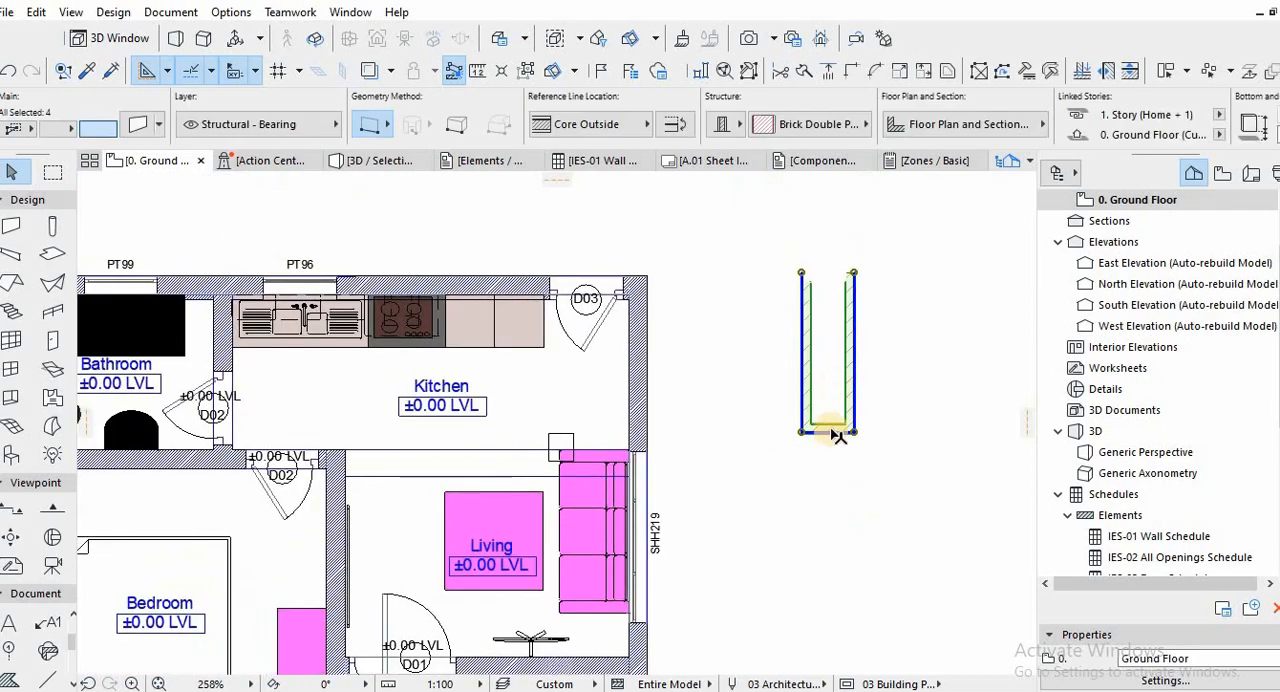
{"action": "key", "text": "Escape"}
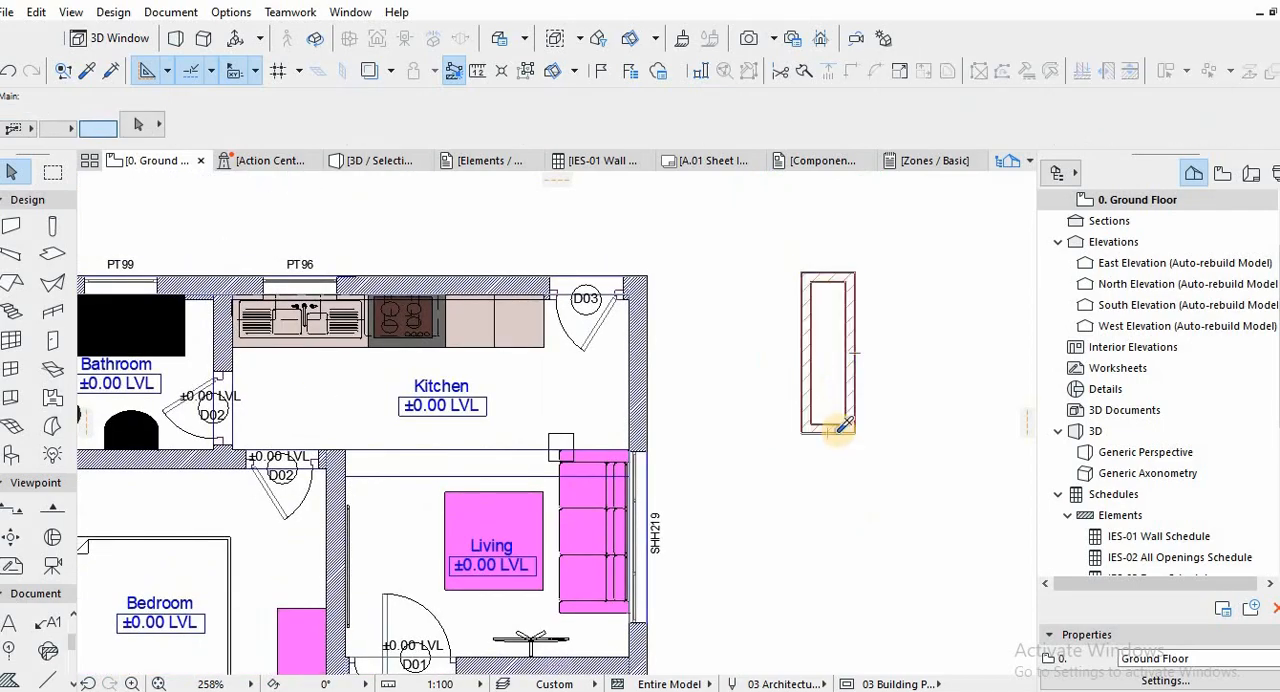
Draw one short vertical wall with the single straight geometry method east of the living room and delete the rectangle of walls.
{"action": "key", "text": "w"}
{"action": "scroll", "coordinate": [757, 412], "scroll_direction": "down", "scroll_amount": 2}
{"action": "middle_click_drag", "start_coordinate": [756, 412], "coordinate": [664, 329]}
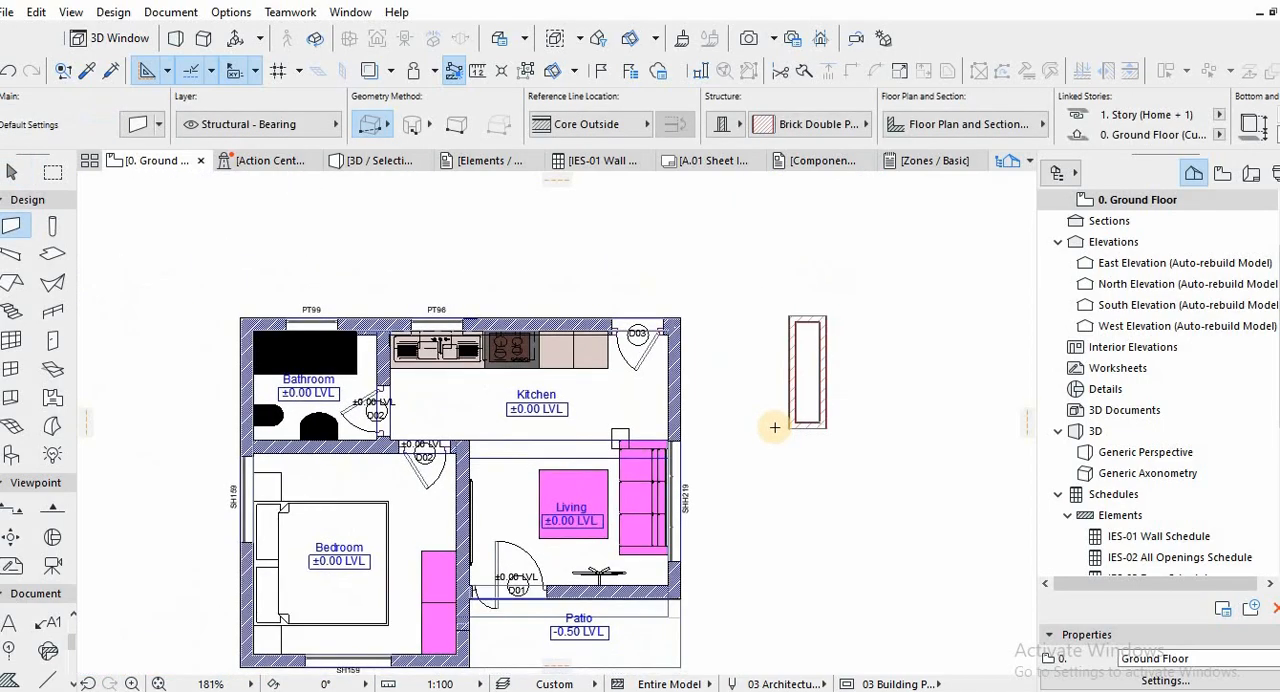
{"action": "left_click", "coordinate": [748, 382]}
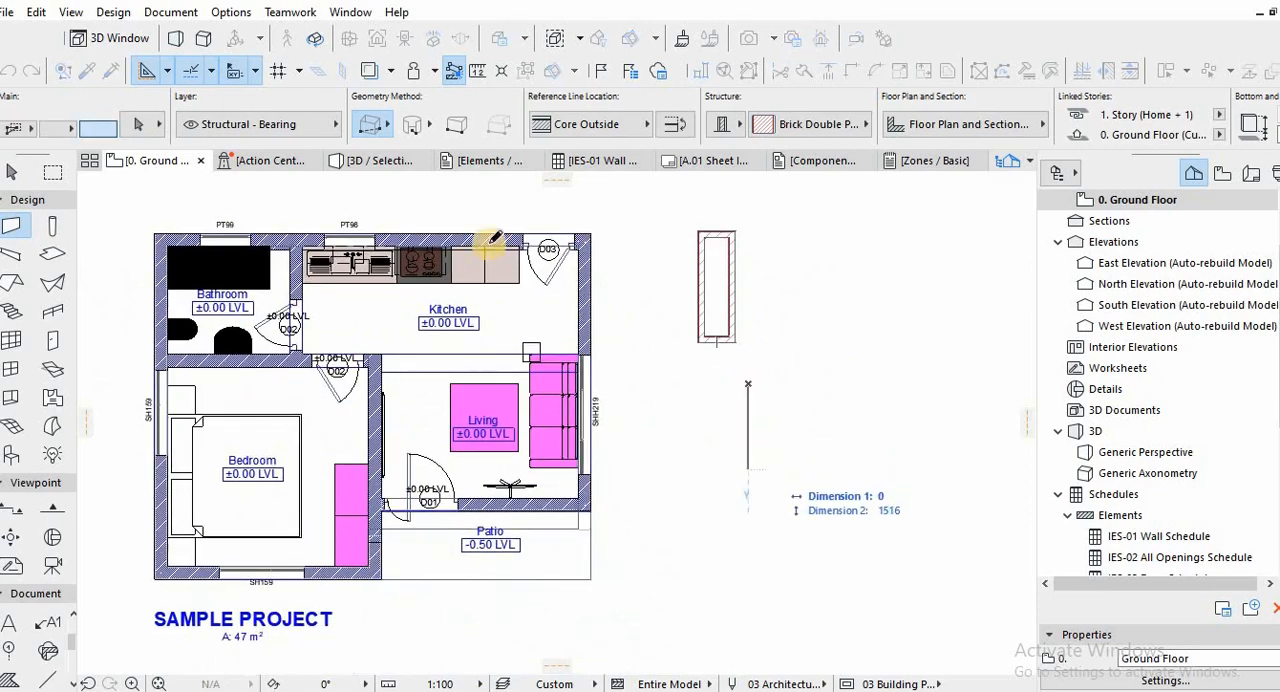
{"action": "left_click", "coordinate": [392, 132]}
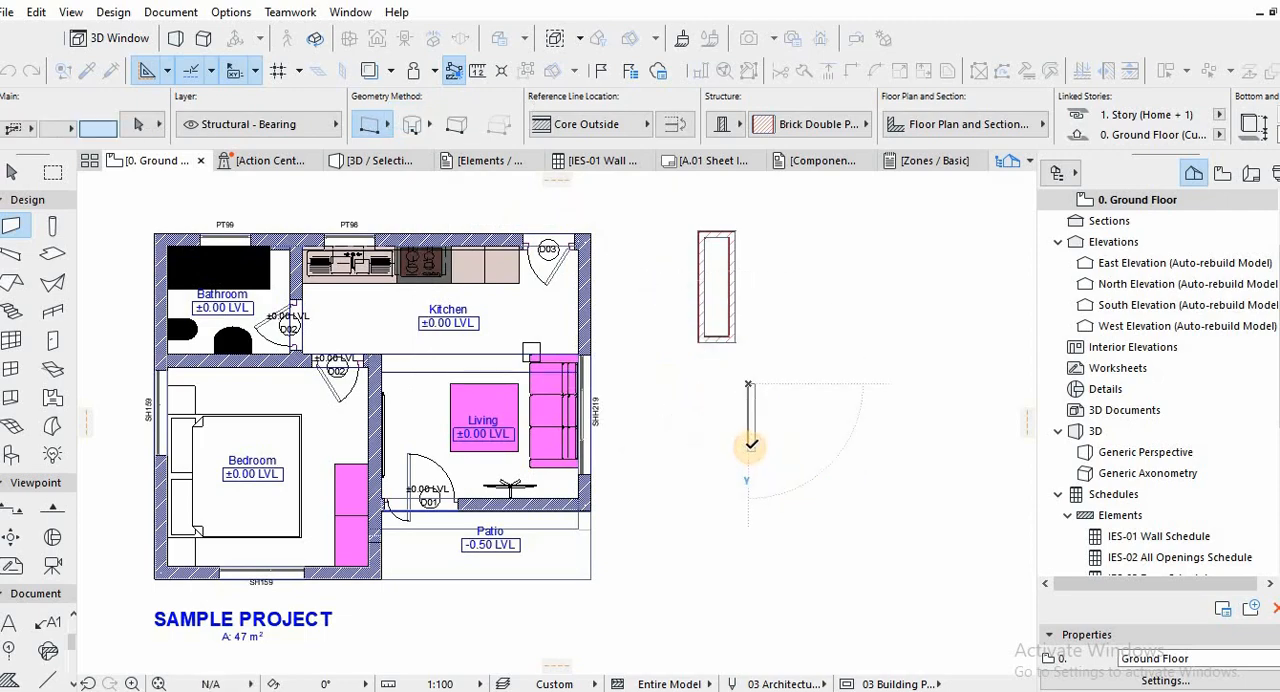
{"action": "left_click", "coordinate": [751, 444]}
{"action": "left_click", "coordinate": [736, 340], "text": "shift"}
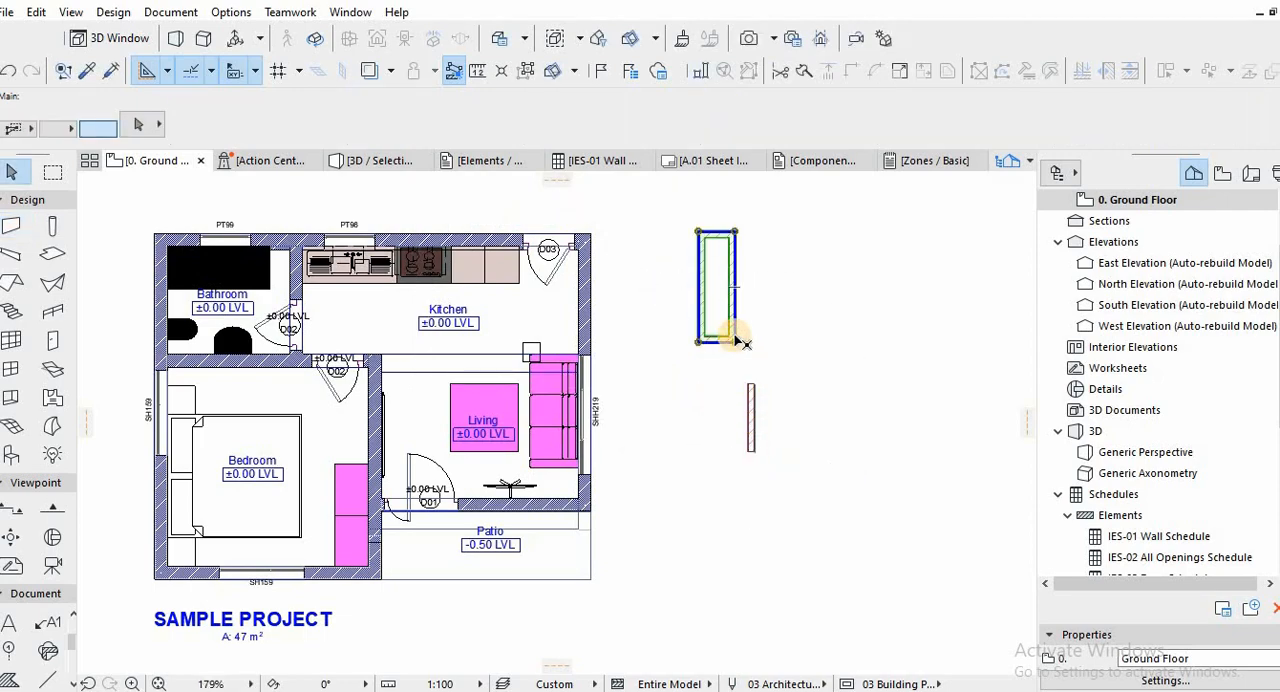
{"action": "key", "text": "Delete"}
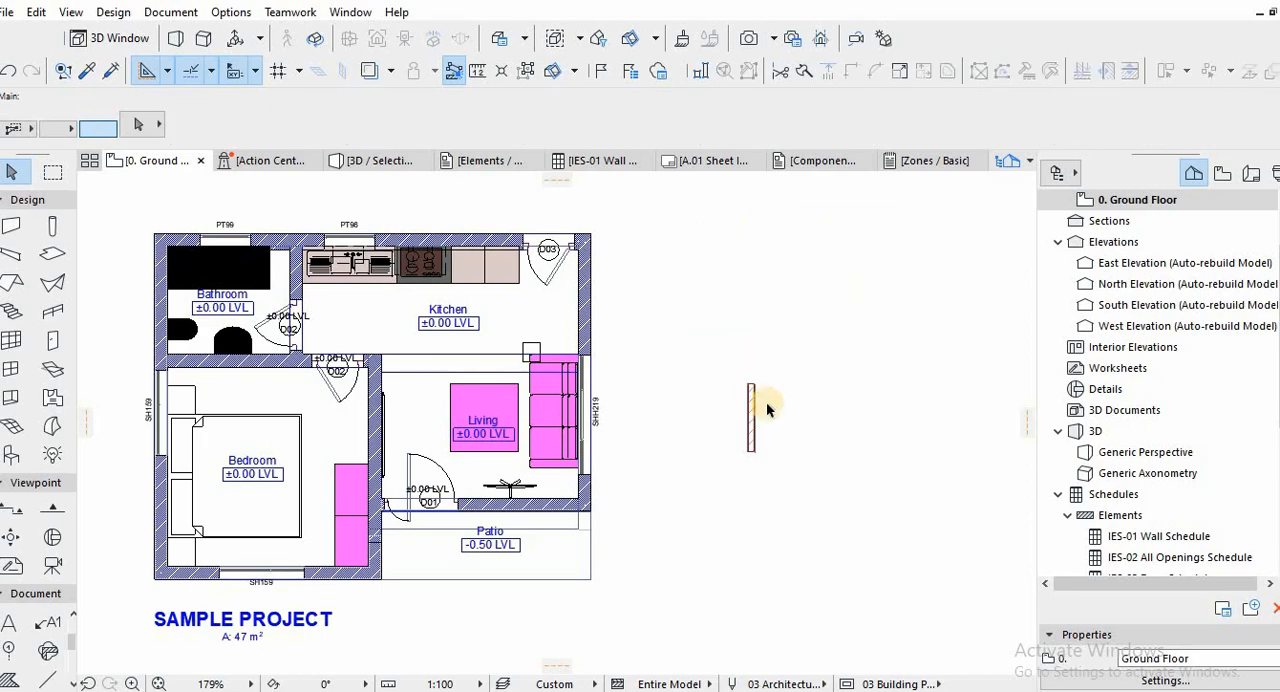
Move the short brick wall up beside the kitchen's outer wall near door D03.
{"action": "scroll", "coordinate": [745, 385], "scroll_direction": "up", "scroll_amount": 6}
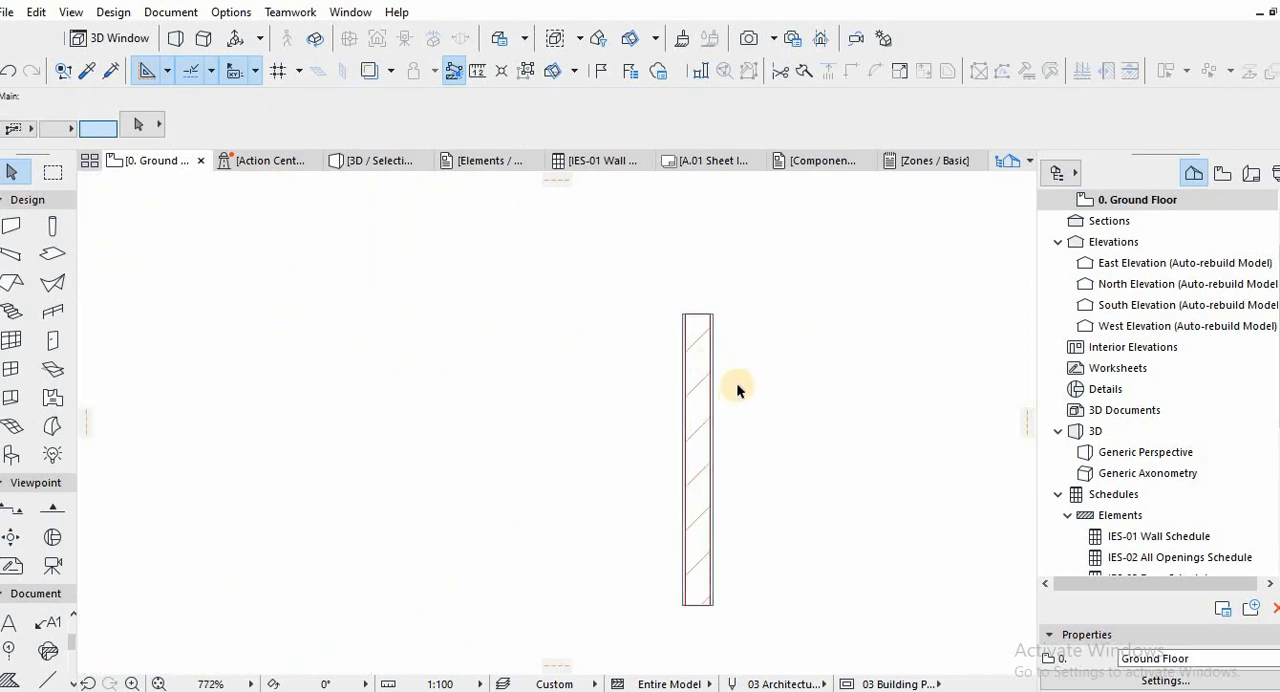
{"action": "scroll", "coordinate": [740, 380], "scroll_direction": "down", "scroll_amount": 4}
{"action": "scroll", "coordinate": [756, 376], "scroll_direction": "down", "scroll_amount": 1}
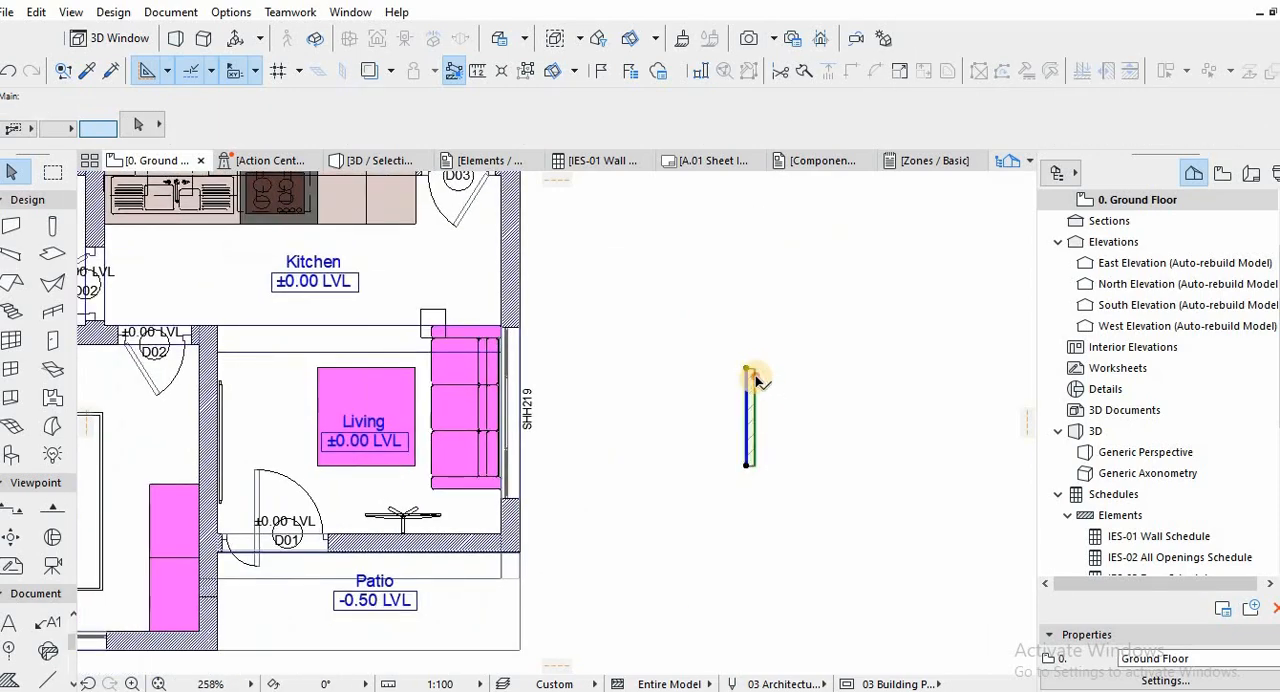
{"action": "left_click", "coordinate": [755, 376]}
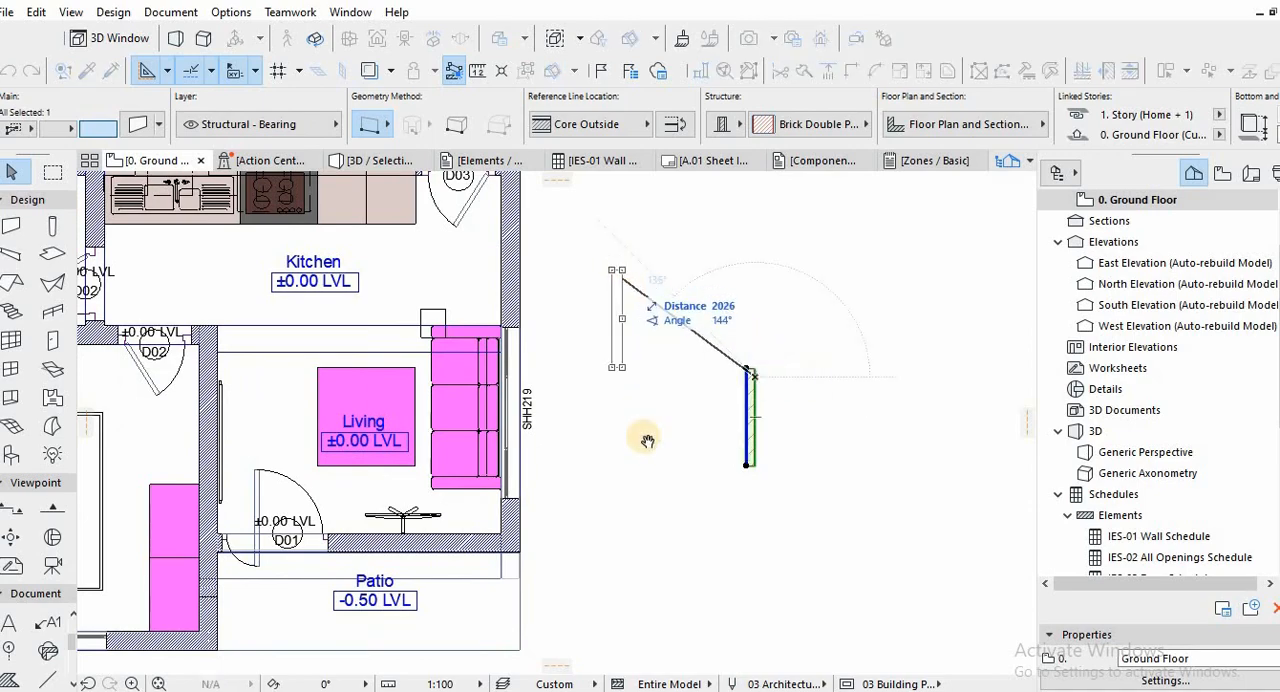
{"action": "scroll", "coordinate": [628, 420], "scroll_direction": "down", "scroll_amount": 3}
{"action": "scroll", "coordinate": [603, 346], "scroll_direction": "up", "scroll_amount": 4}
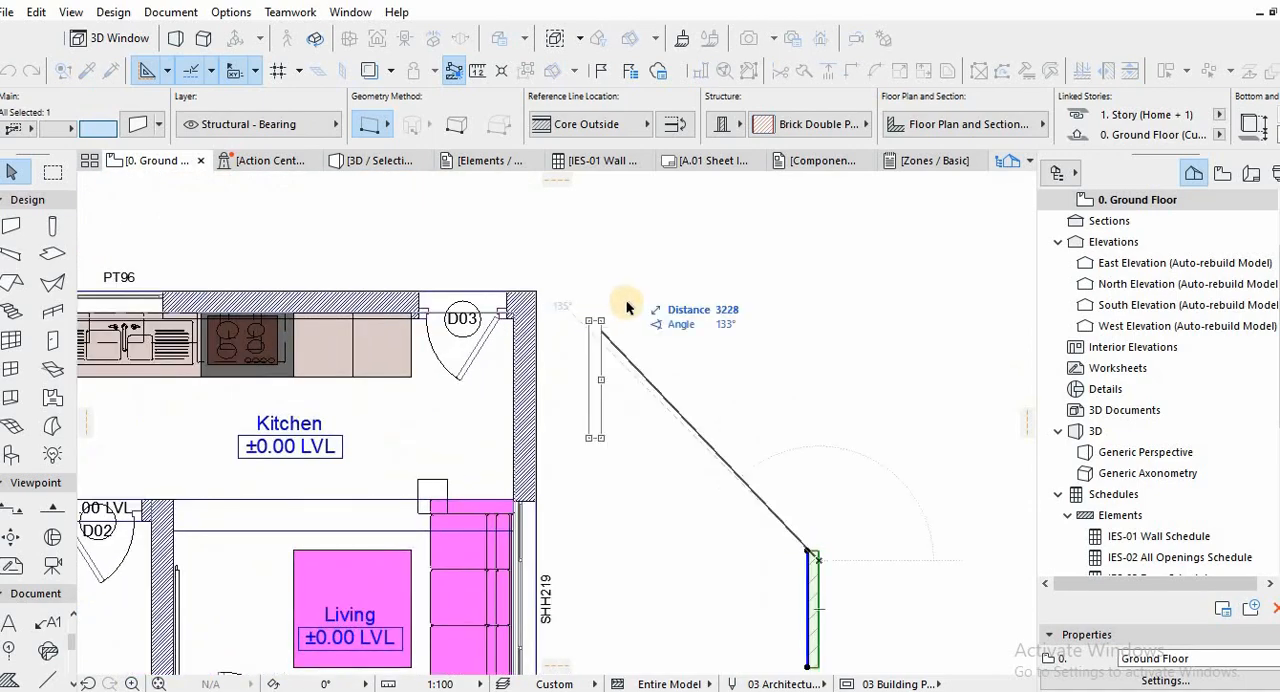
{"action": "left_click", "coordinate": [615, 299]}
Open the composite of the short brick wall for editing and duplicate it as 230 mm Brick Double Plastered.
{"action": "scroll", "coordinate": [613, 298], "scroll_direction": "up", "scroll_amount": 1}
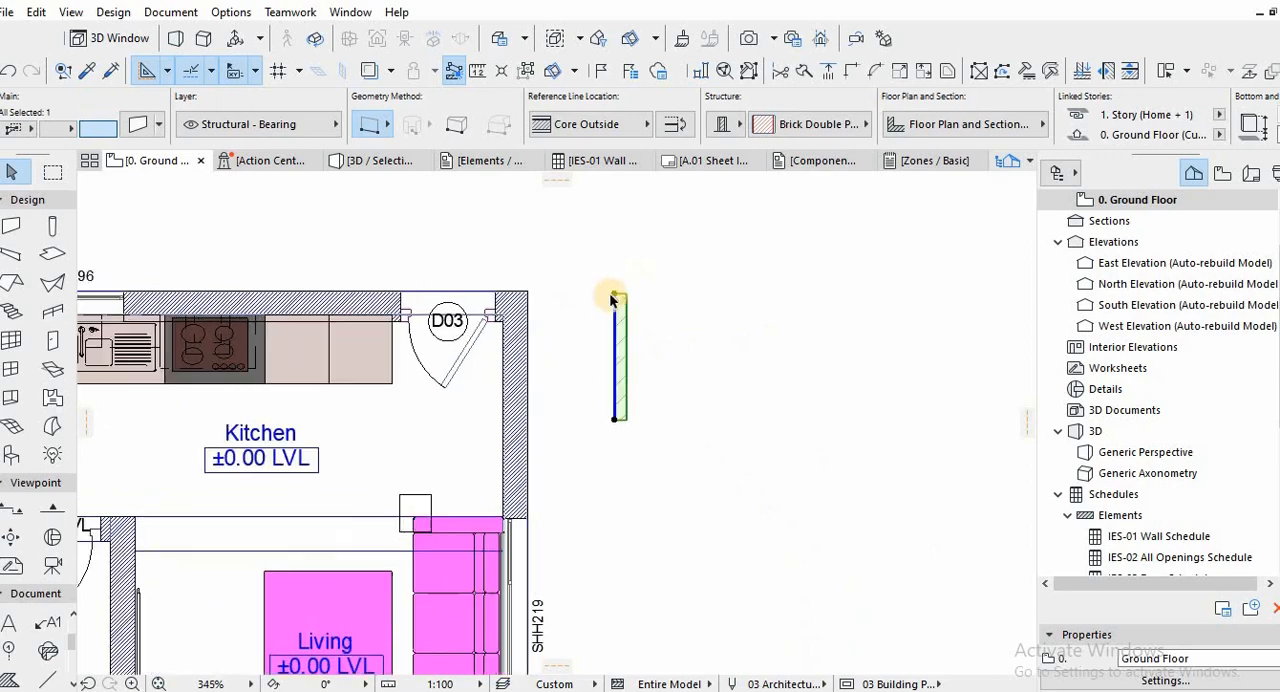
{"action": "scroll", "coordinate": [613, 299], "scroll_direction": "up", "scroll_amount": 2}
{"action": "scroll", "coordinate": [609, 311], "scroll_direction": "up", "scroll_amount": 2}
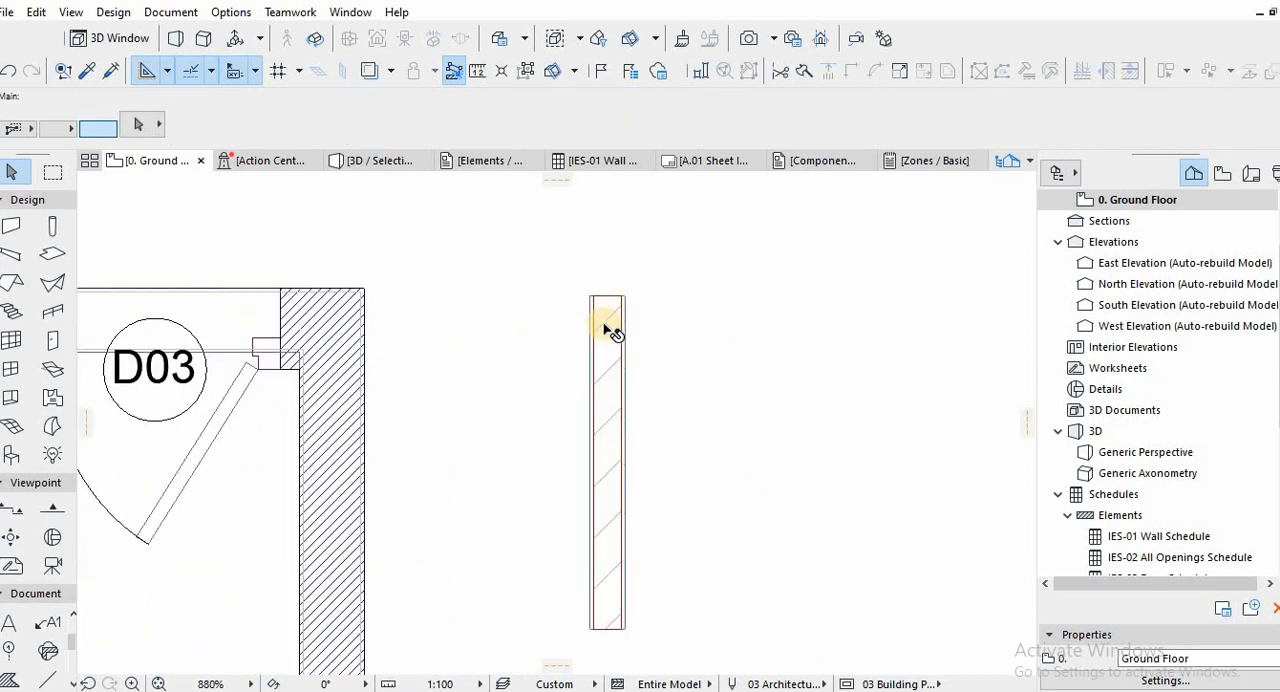
{"action": "left_click", "coordinate": [620, 345]}
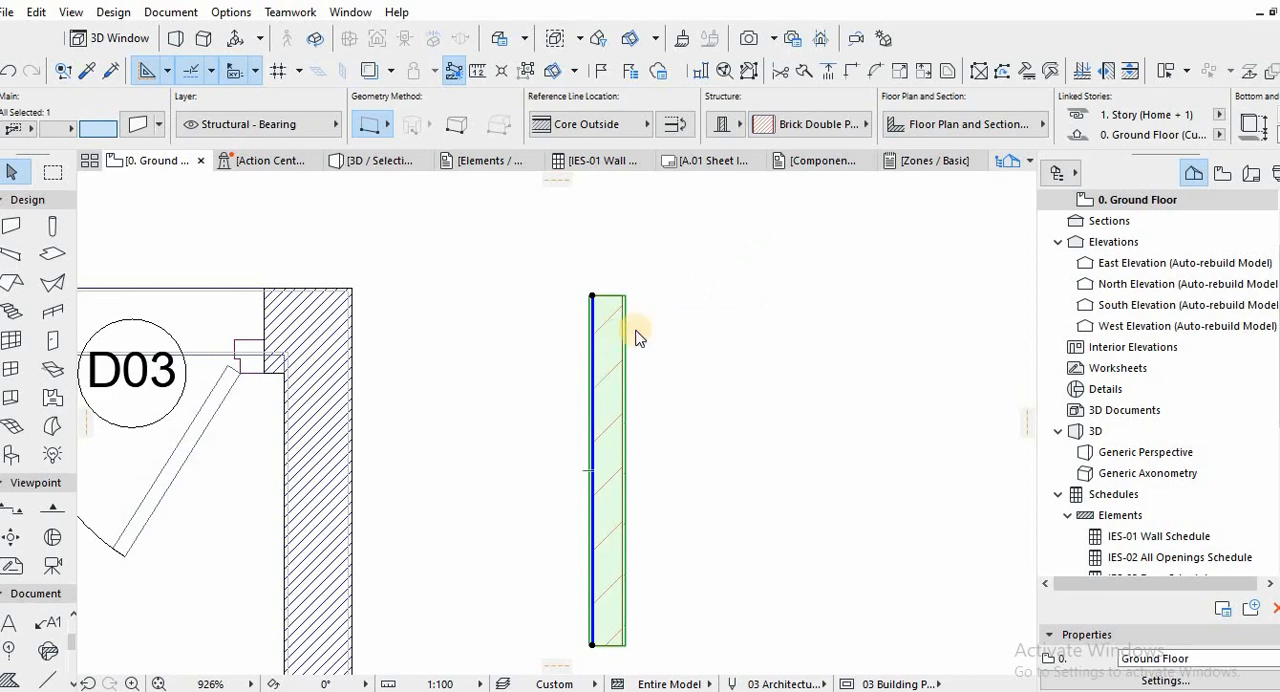
{"action": "right_click", "coordinate": [616, 332]}
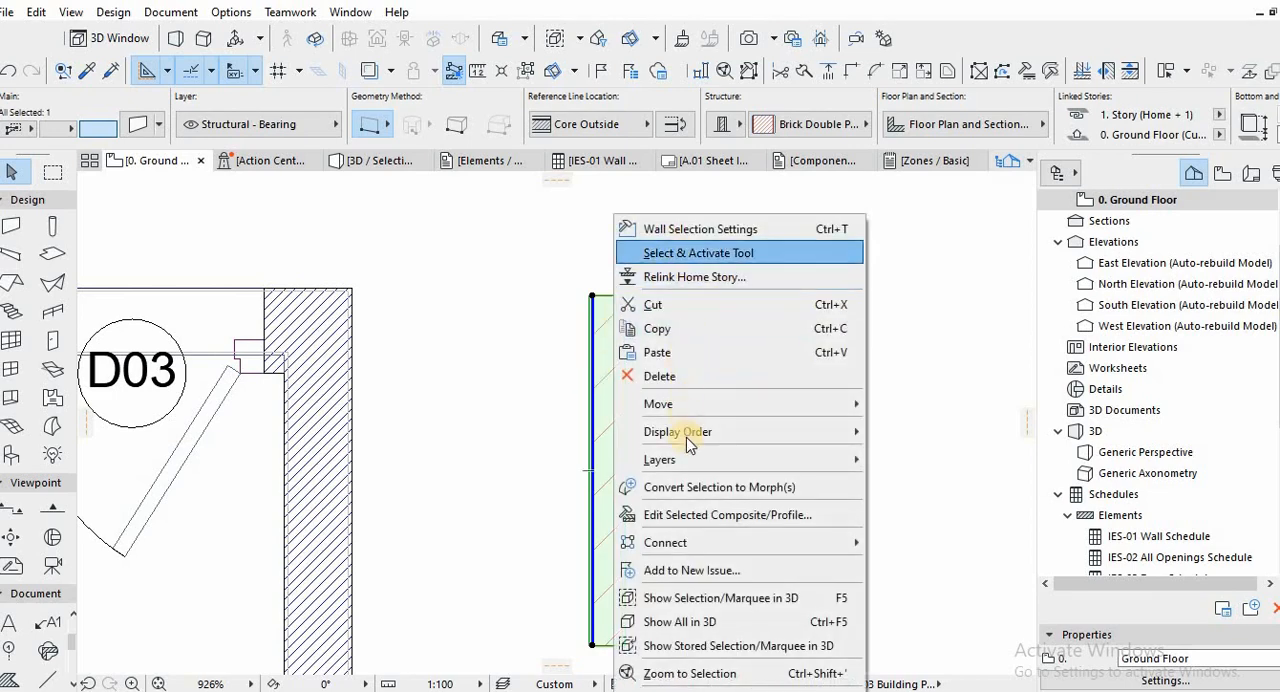
{"action": "left_click", "coordinate": [684, 515]}
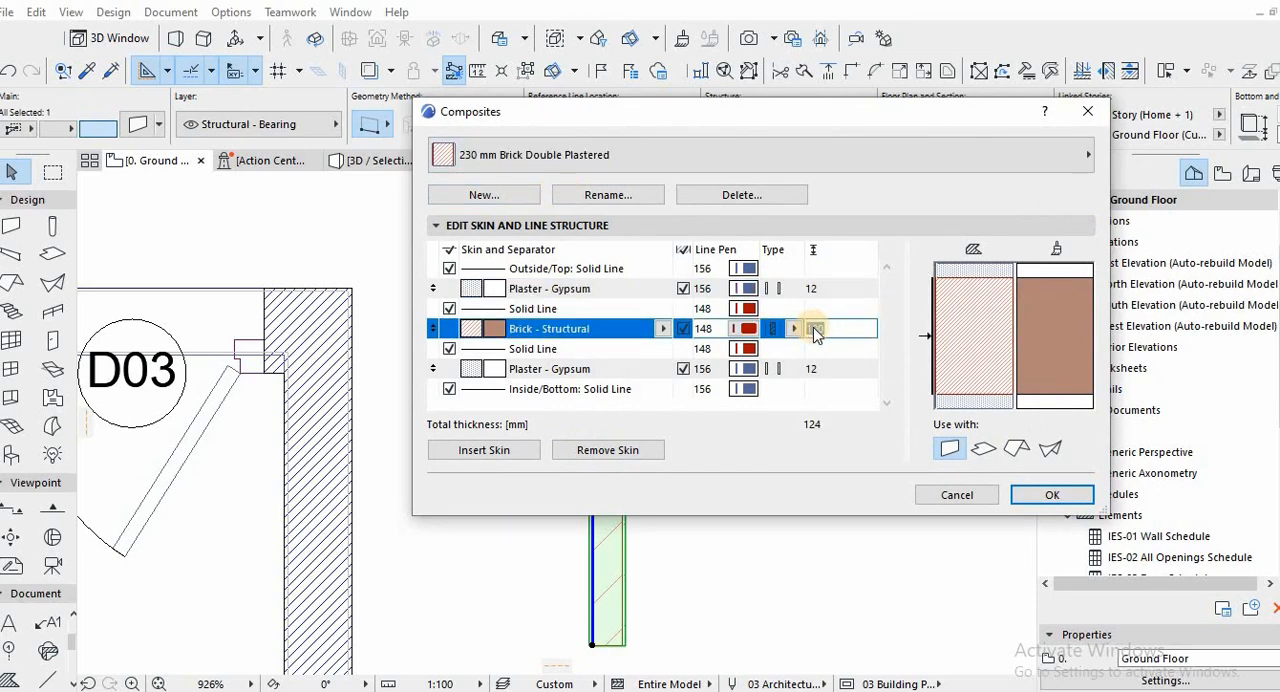
Set the thickness of the Brick - Structural skin in the 230 mm Brick Double Plastered composite to 206 mm.
{"action": "type", "text": "180"}
{"action": "left_click", "coordinate": [851, 352]}
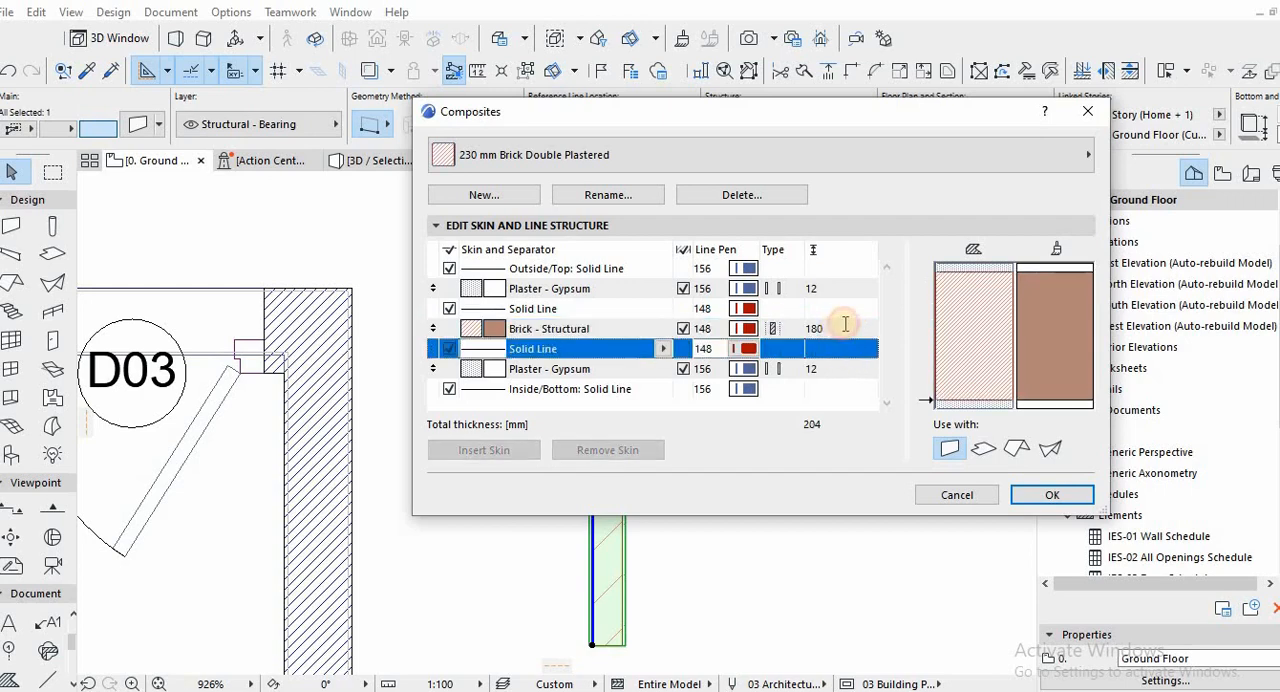
{"action": "left_click", "coordinate": [845, 324]}
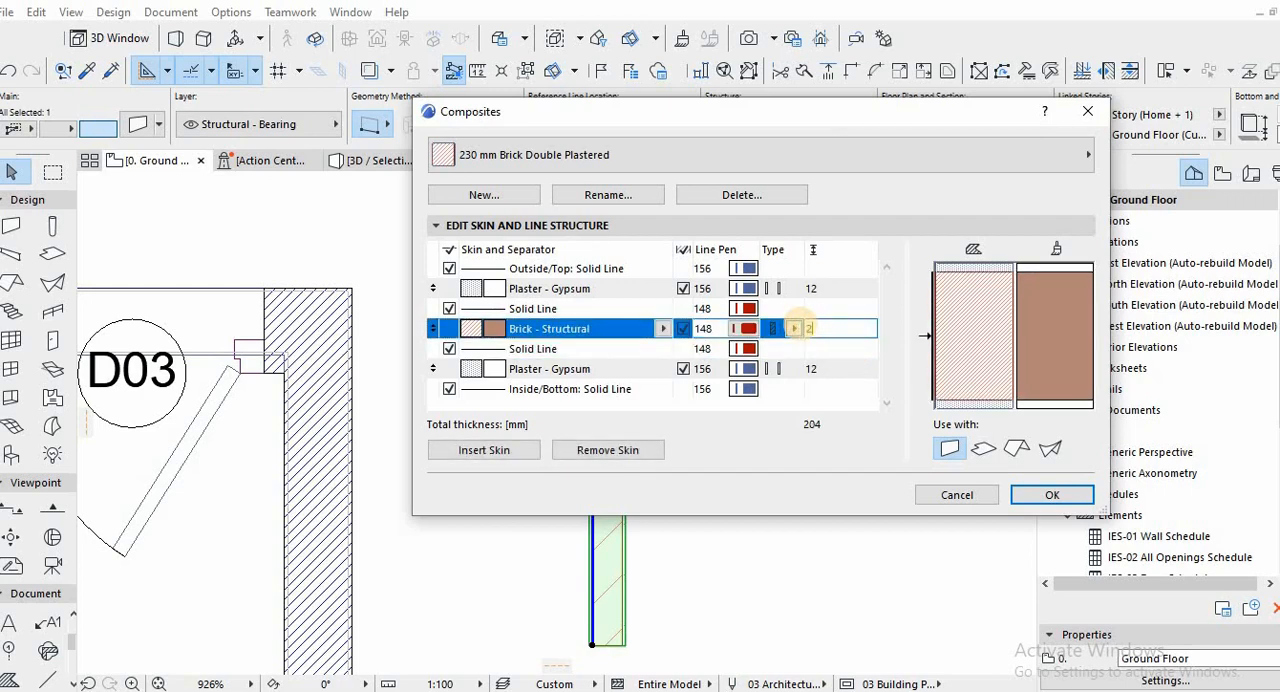
{"action": "left_click", "coordinate": [905, 366]}
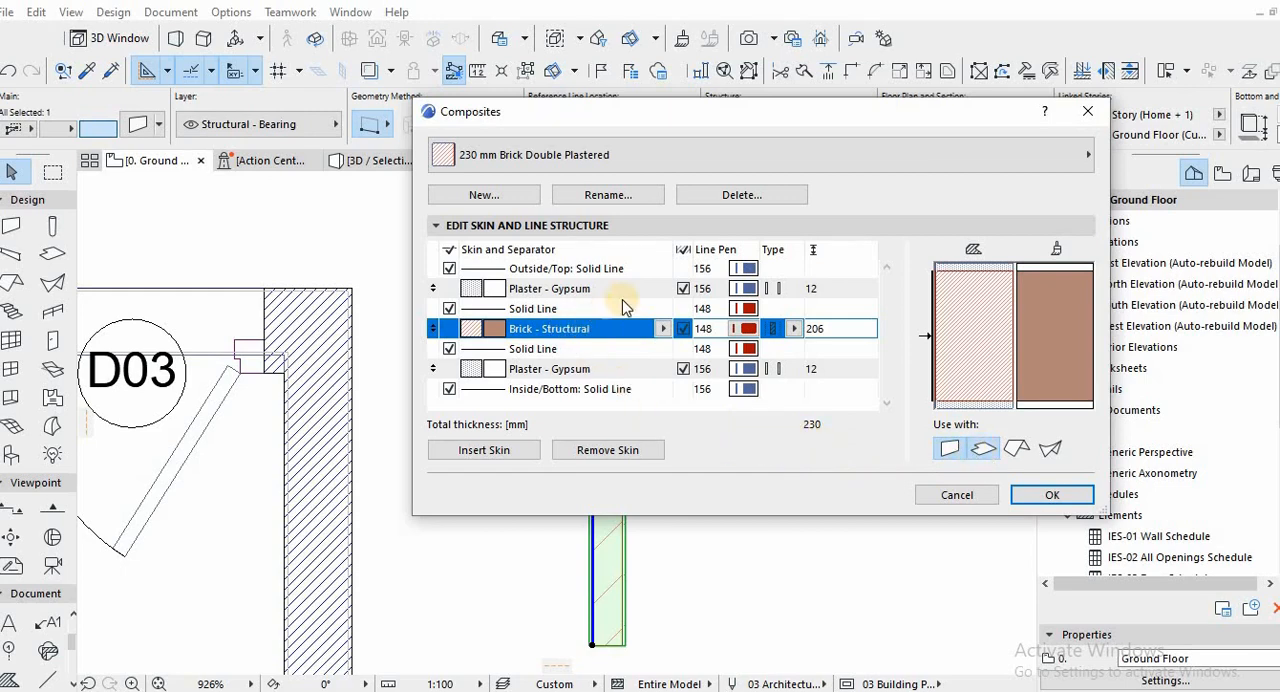
Save the edited composite, apply 230 mm Brick Double Plastered to the short wall, and pick up its settings for new walls.
{"action": "left_click", "coordinate": [1029, 495]}
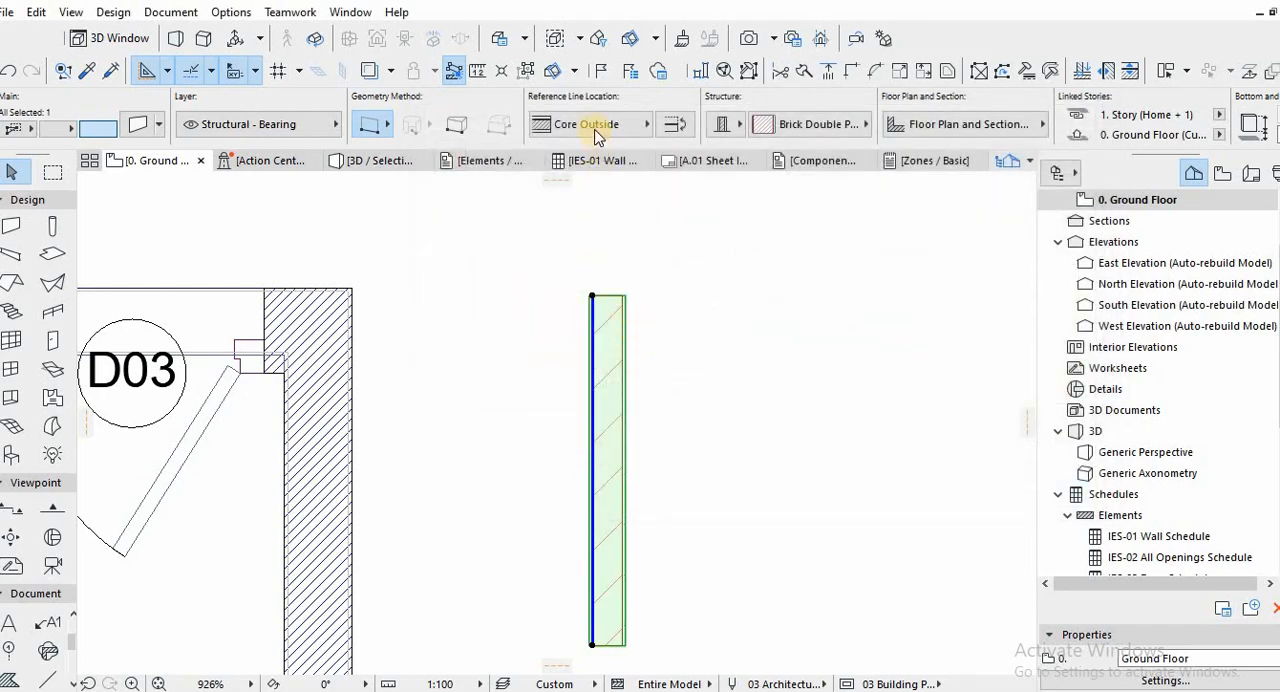
{"action": "left_click", "coordinate": [803, 125]}
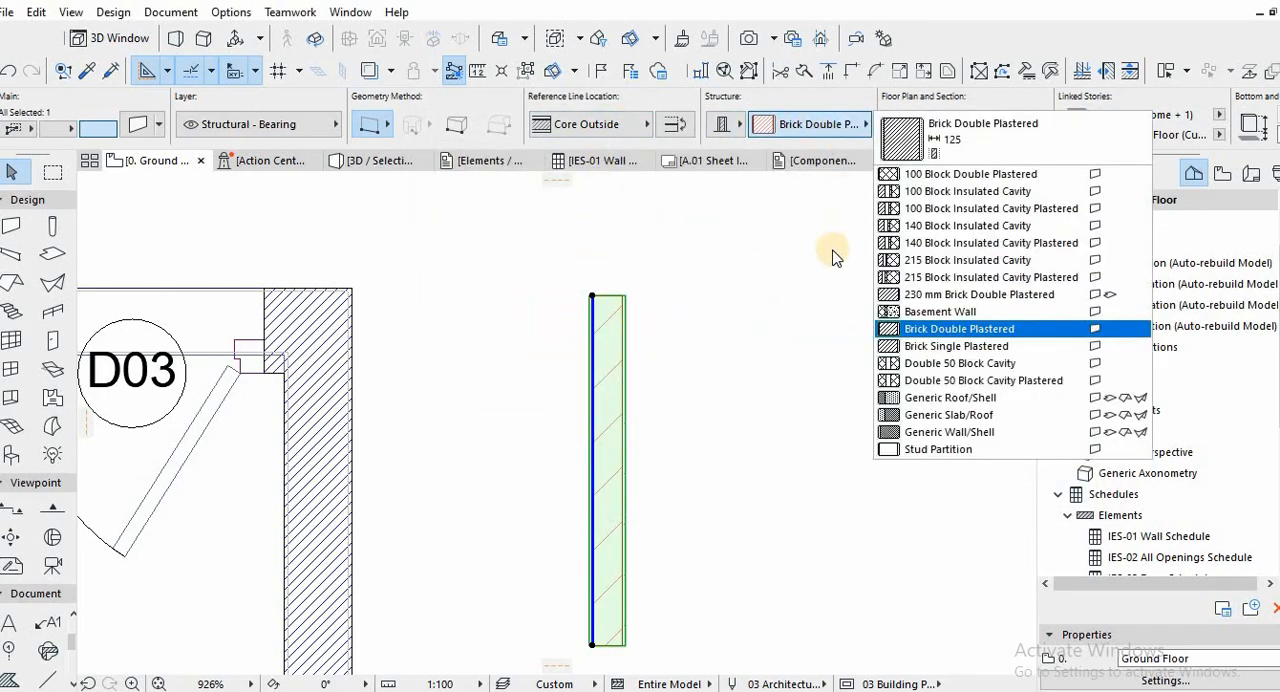
{"action": "left_click", "coordinate": [966, 296]}
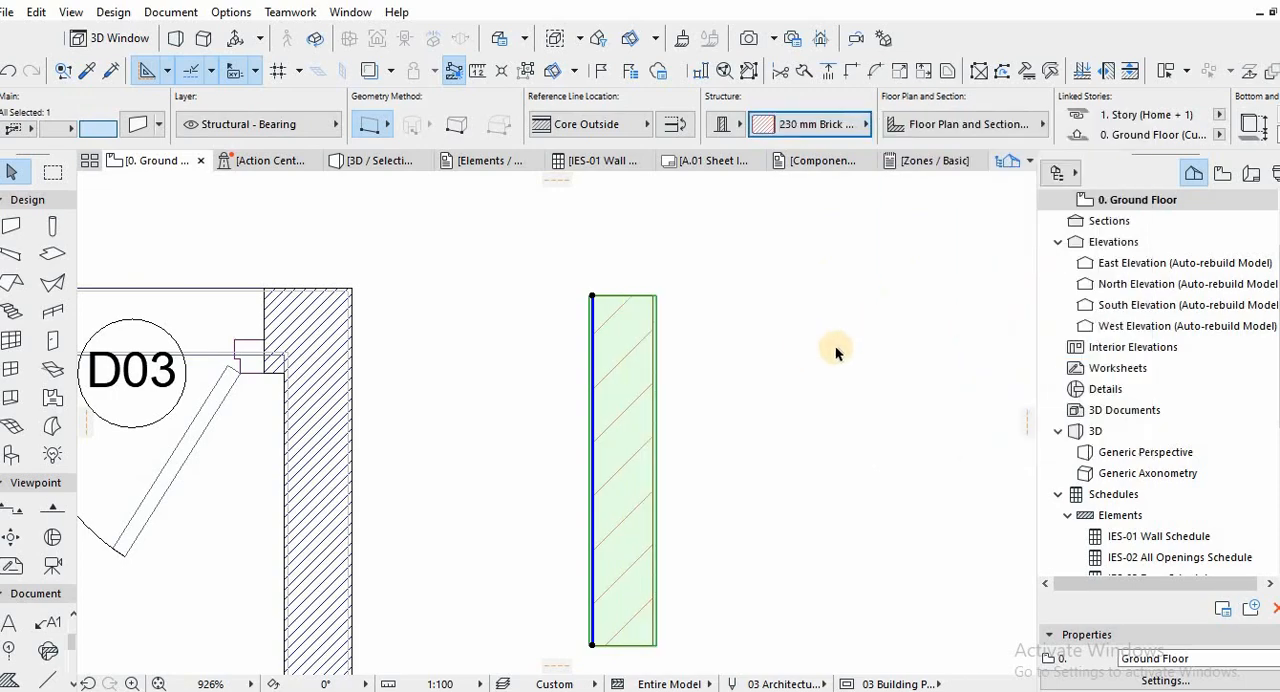
{"action": "left_click", "coordinate": [800, 370]}
{"action": "scroll", "coordinate": [800, 372], "scroll_direction": "down", "scroll_amount": 4}
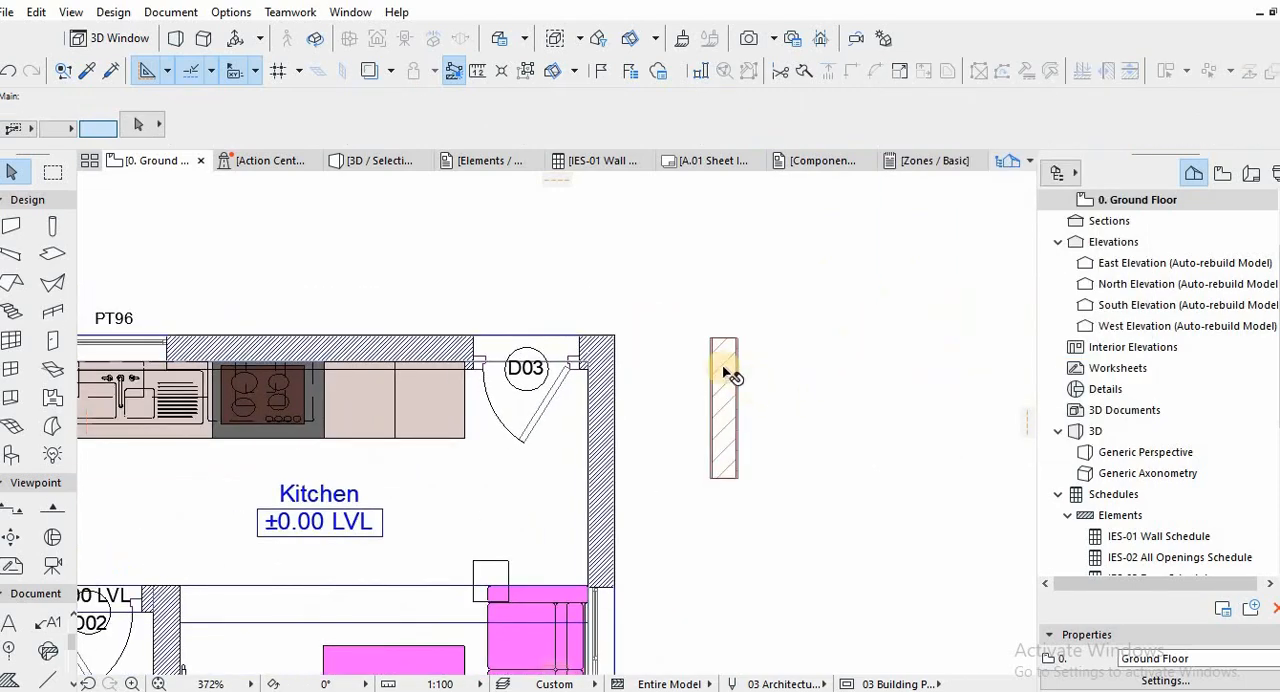
{"action": "left_click", "coordinate": [724, 361], "text": "alt"}
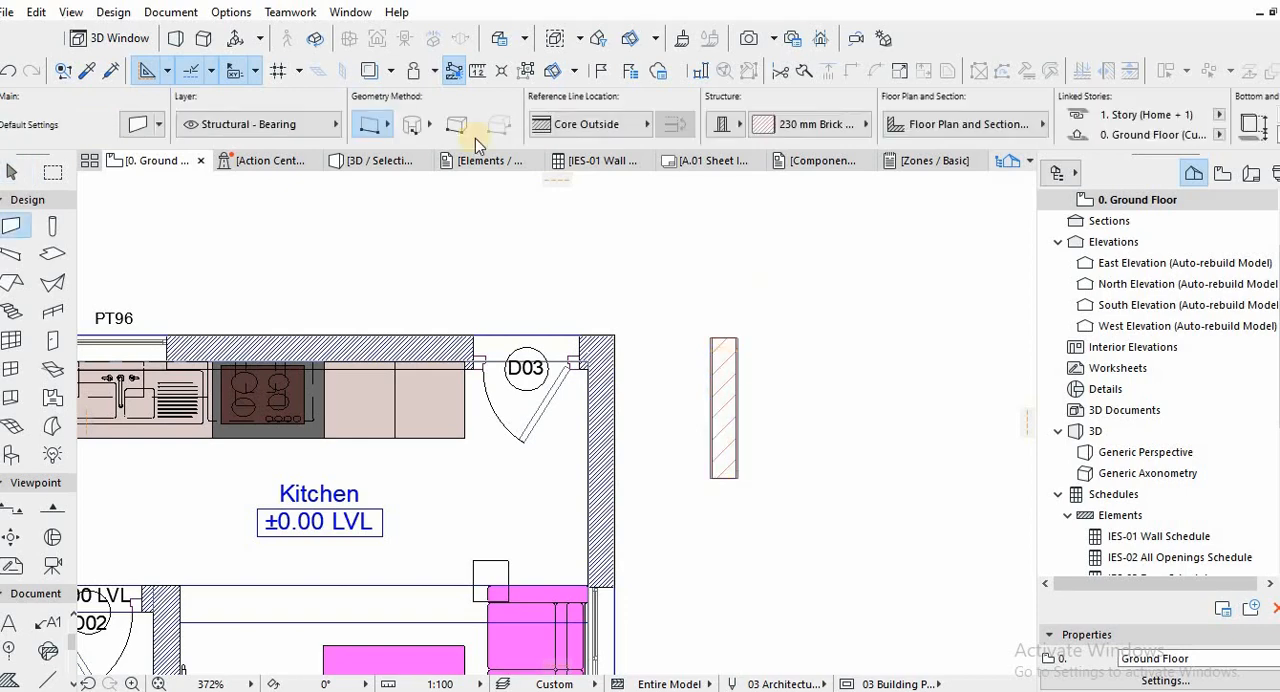
Try a single straight wall along the building's west outer face, from the bathroom corner to the bedroom corner, and undo it.
{"action": "scroll", "coordinate": [728, 360], "scroll_direction": "down", "scroll_amount": 4}
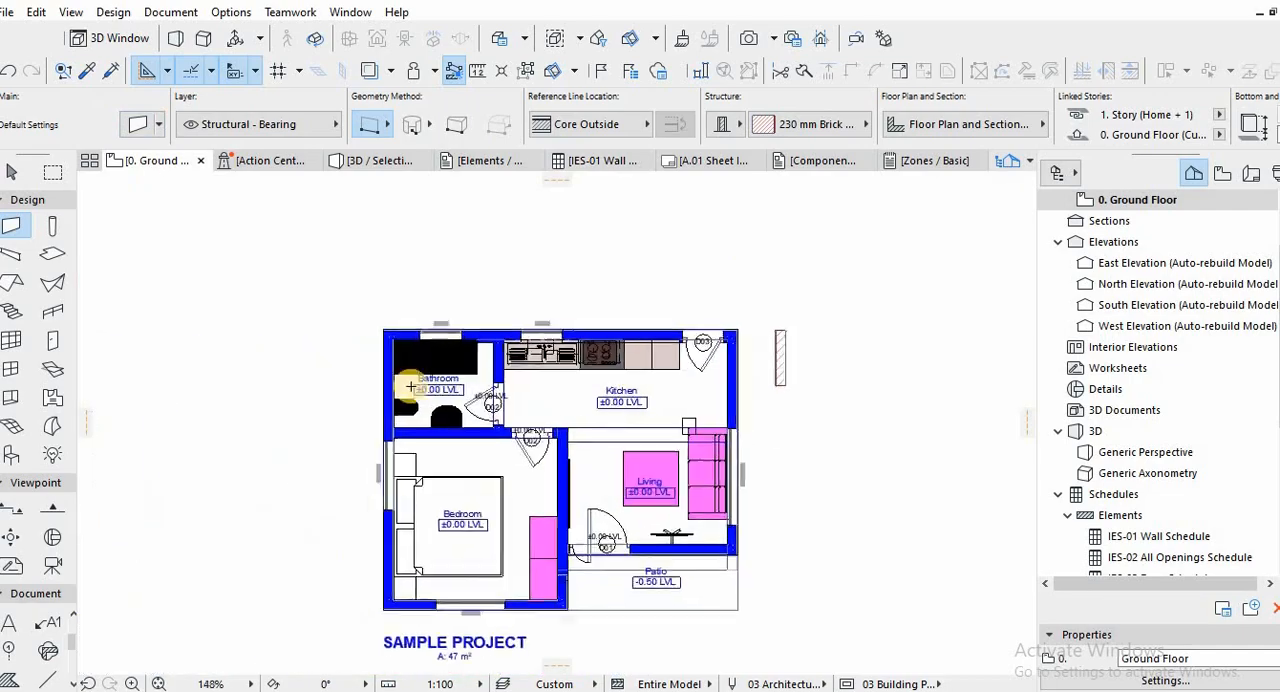
{"action": "scroll", "coordinate": [331, 314], "scroll_direction": "up", "scroll_amount": 4}
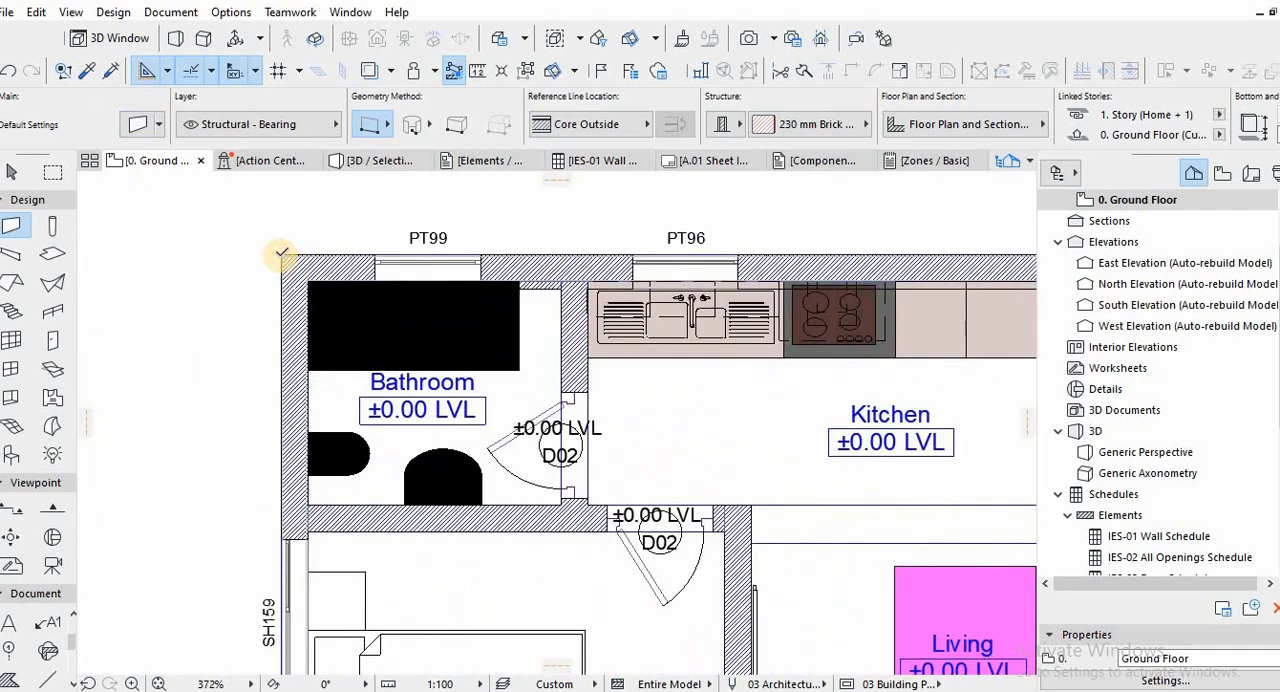
{"action": "scroll", "coordinate": [340, 365], "scroll_direction": "down", "scroll_amount": 2}
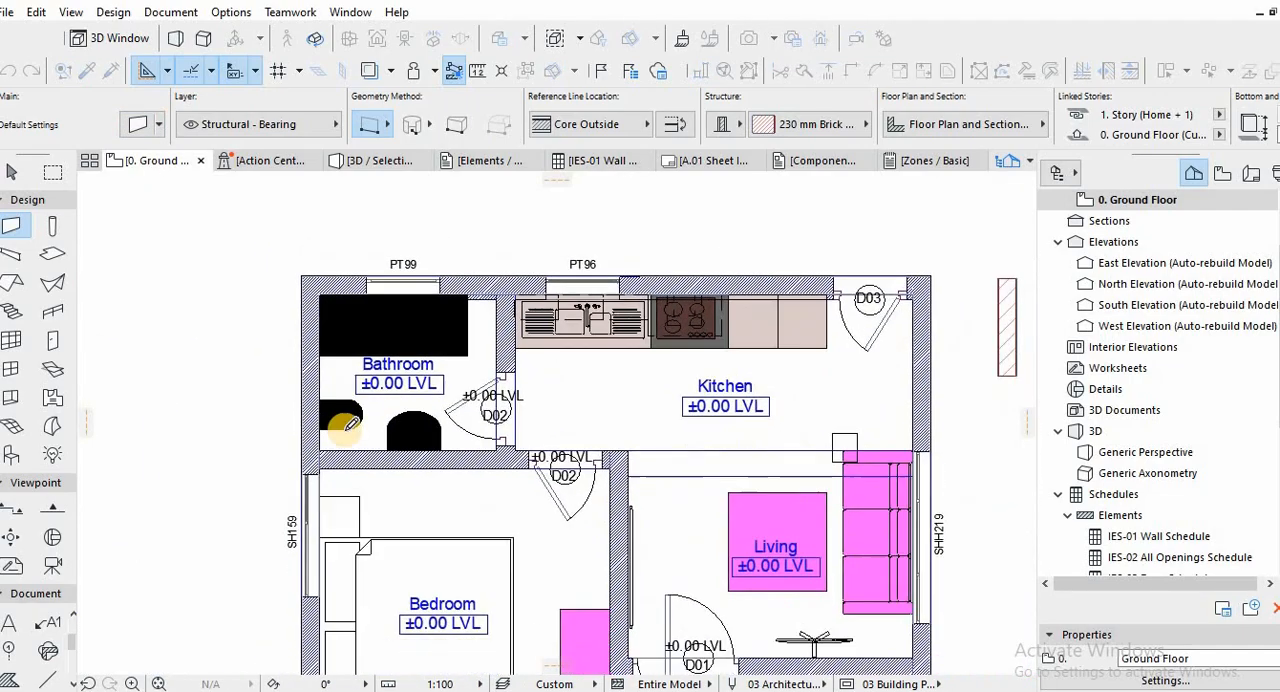
{"action": "scroll", "coordinate": [375, 366], "scroll_direction": "down", "scroll_amount": 2}
{"action": "scroll", "coordinate": [329, 486], "scroll_direction": "up", "scroll_amount": 3}
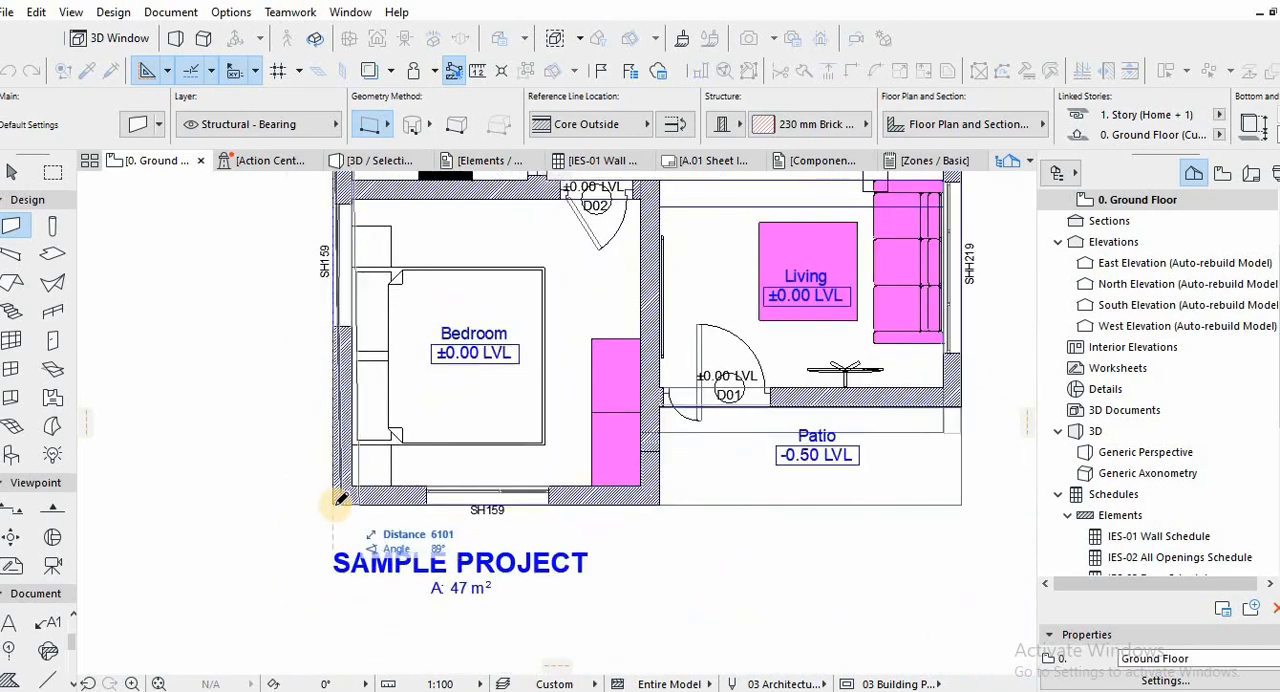
{"action": "left_click", "coordinate": [583, 509]}
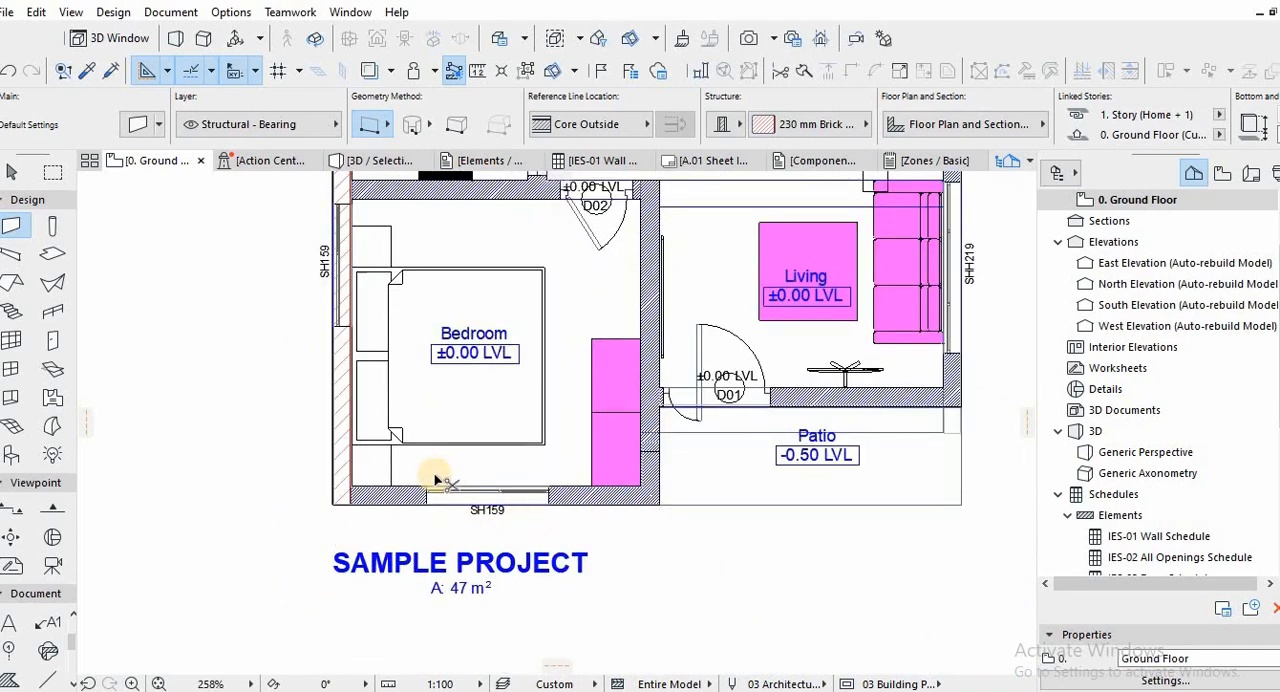
{"action": "key", "text": "ctrl+z"}
Start a chained wall along the bedroom's south outer edge, 1200 mm up beside the patio, and 3700 mm along the living room's south face.
{"action": "left_click", "coordinate": [386, 130]}
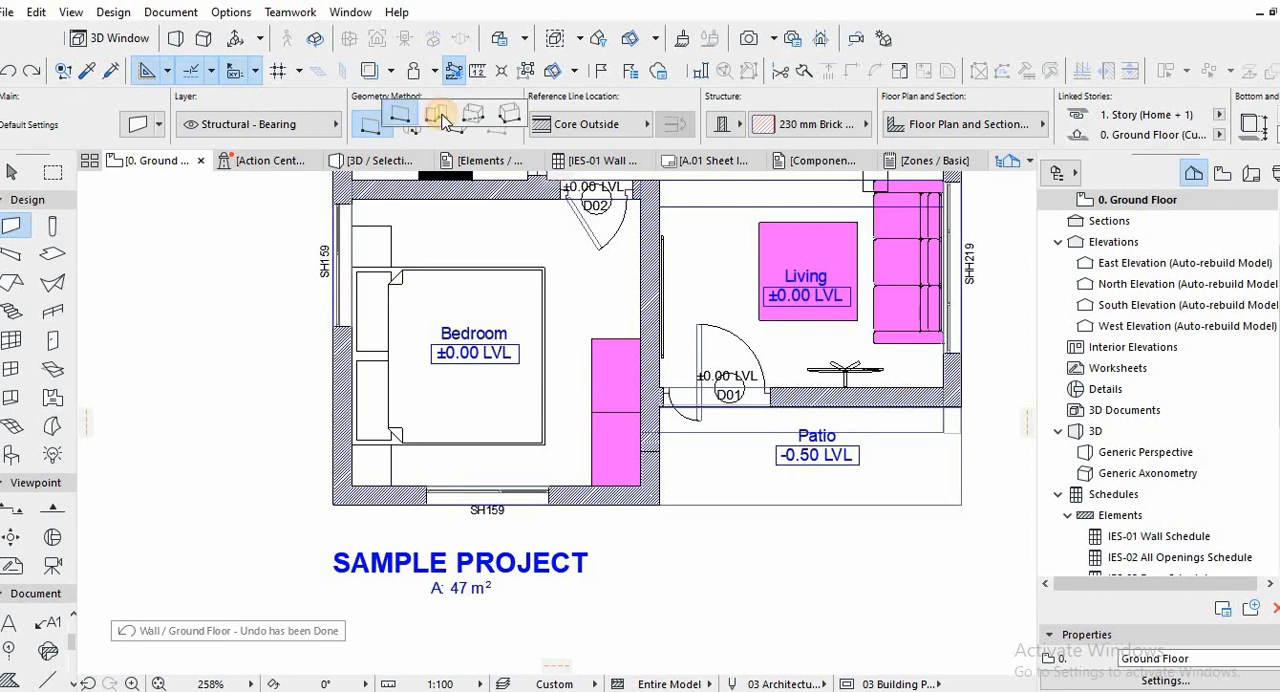
{"action": "left_click", "coordinate": [440, 115]}
{"action": "left_click", "coordinate": [333, 503]}
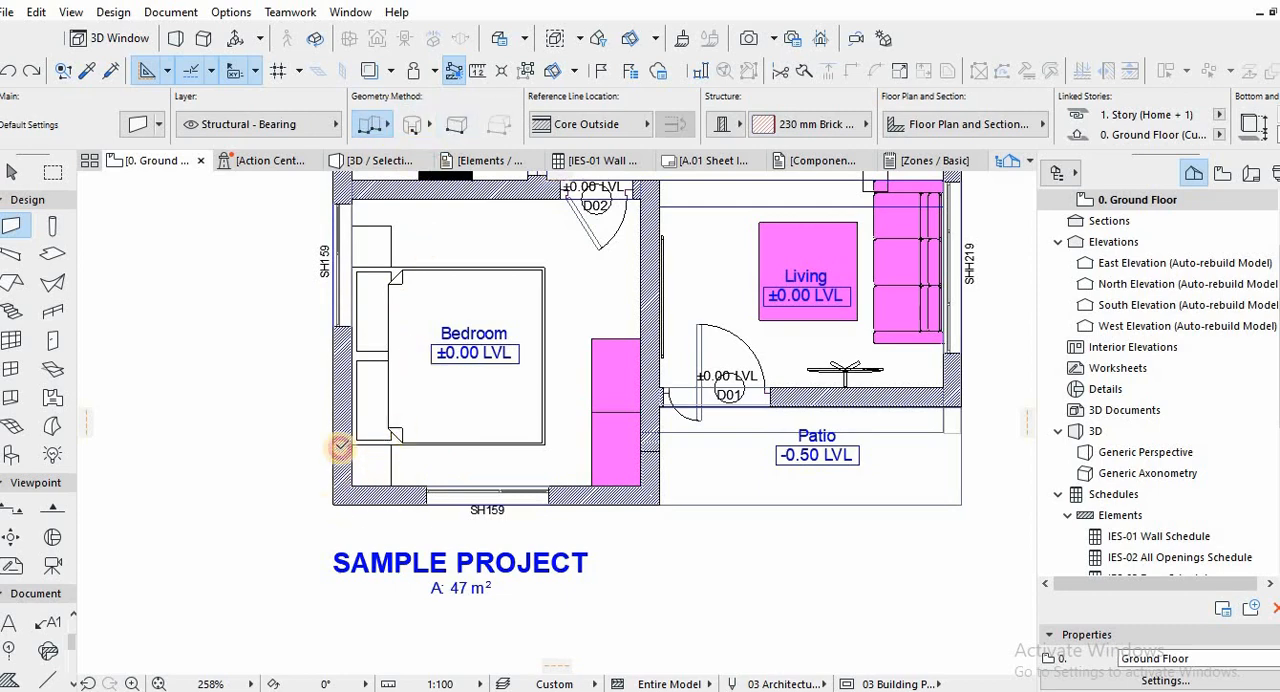
{"action": "left_click", "coordinate": [659, 503]}
{"action": "left_click", "coordinate": [661, 400]}
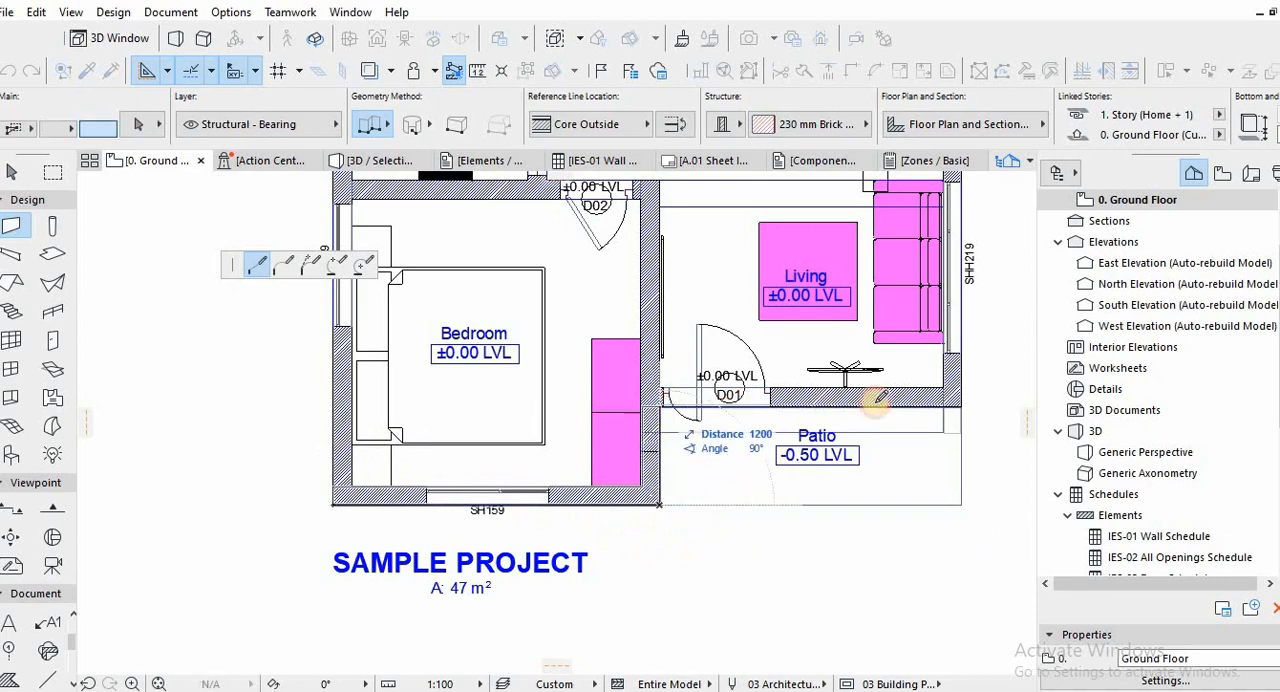
{"action": "double_click", "coordinate": [961, 406]}
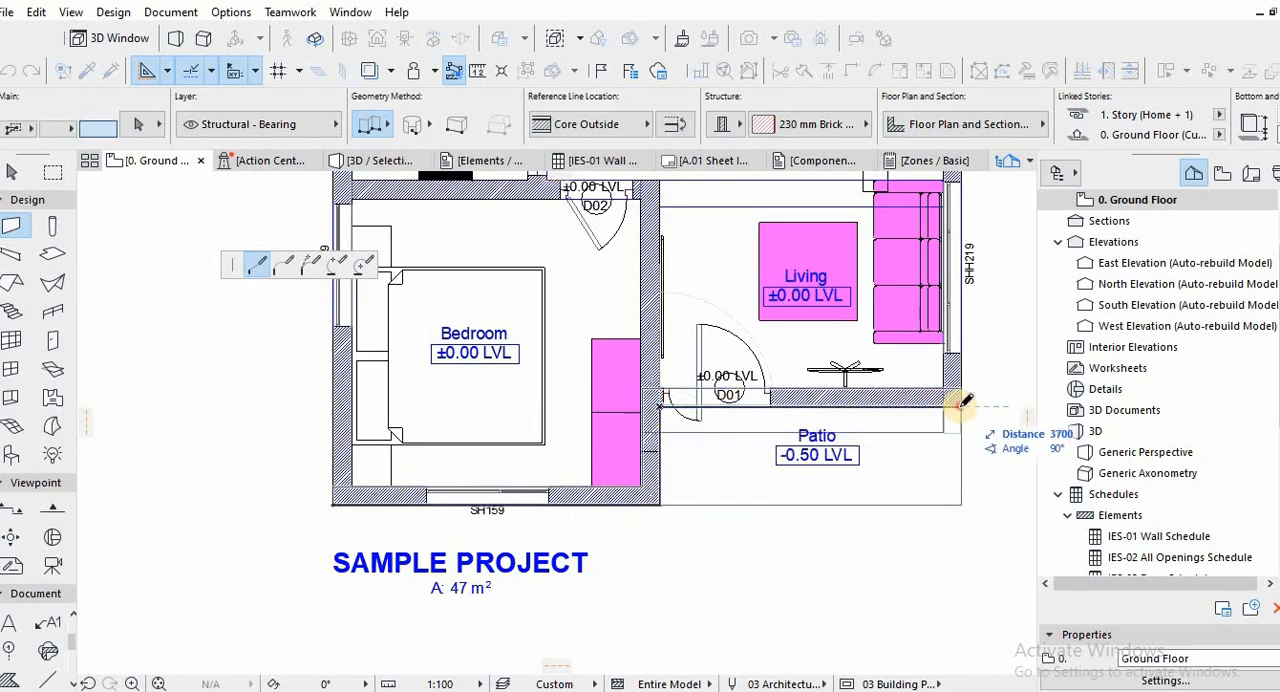
Continue the chained wall along the east, north and west outer faces, closing it at the bedroom's southwest corner.
{"action": "scroll", "coordinate": [905, 335], "scroll_direction": "down", "scroll_amount": 4}
{"action": "middle_click_drag", "start_coordinate": [914, 432], "coordinate": [898, 578]}
{"action": "left_click", "coordinate": [923, 570]}
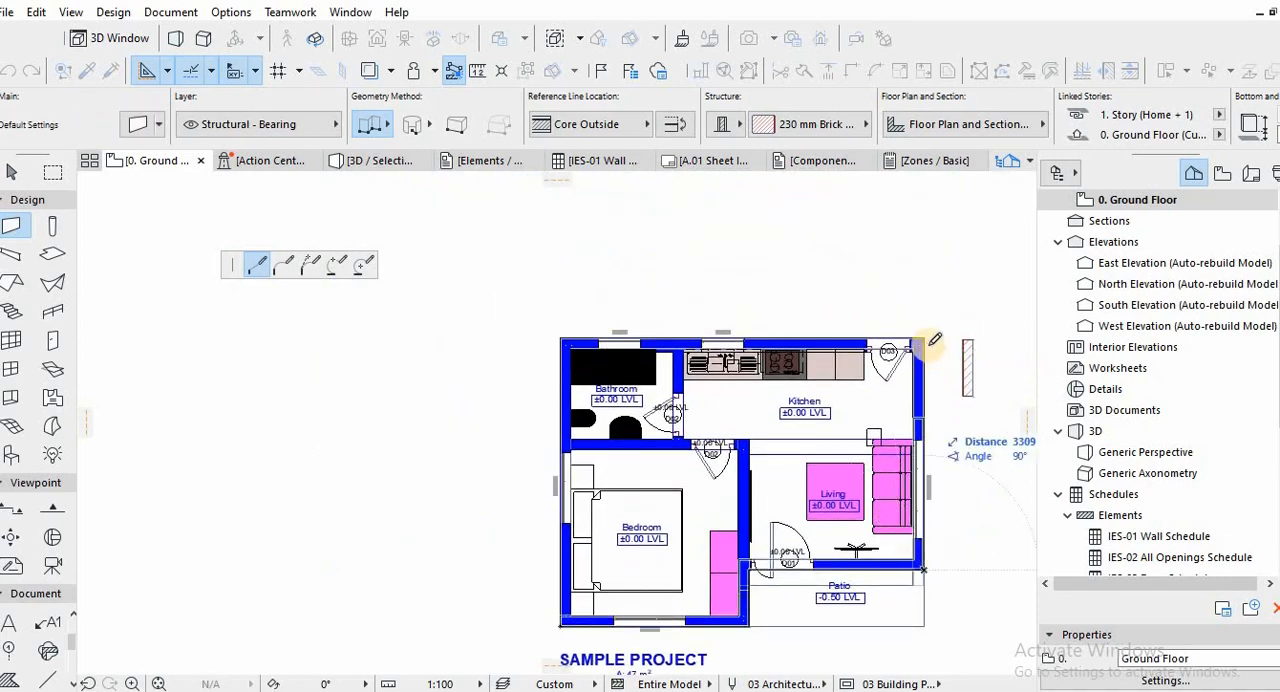
{"action": "left_click", "coordinate": [922, 338]}
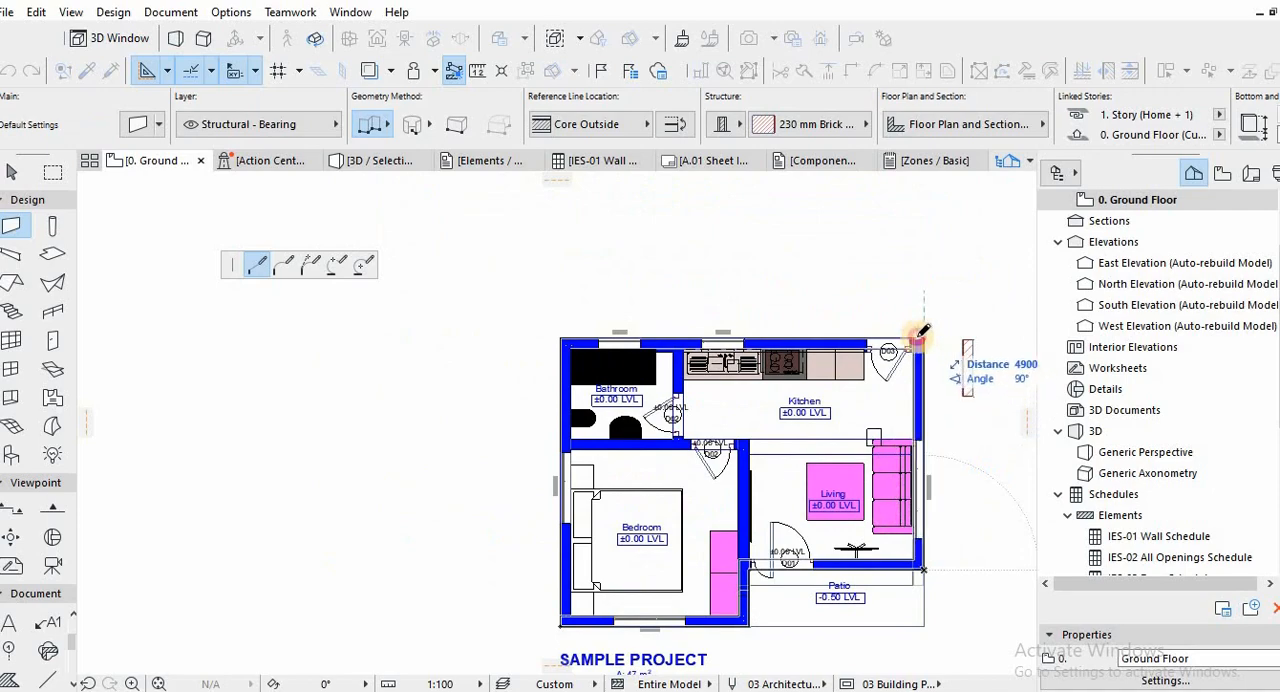
{"action": "left_click", "coordinate": [561, 339]}
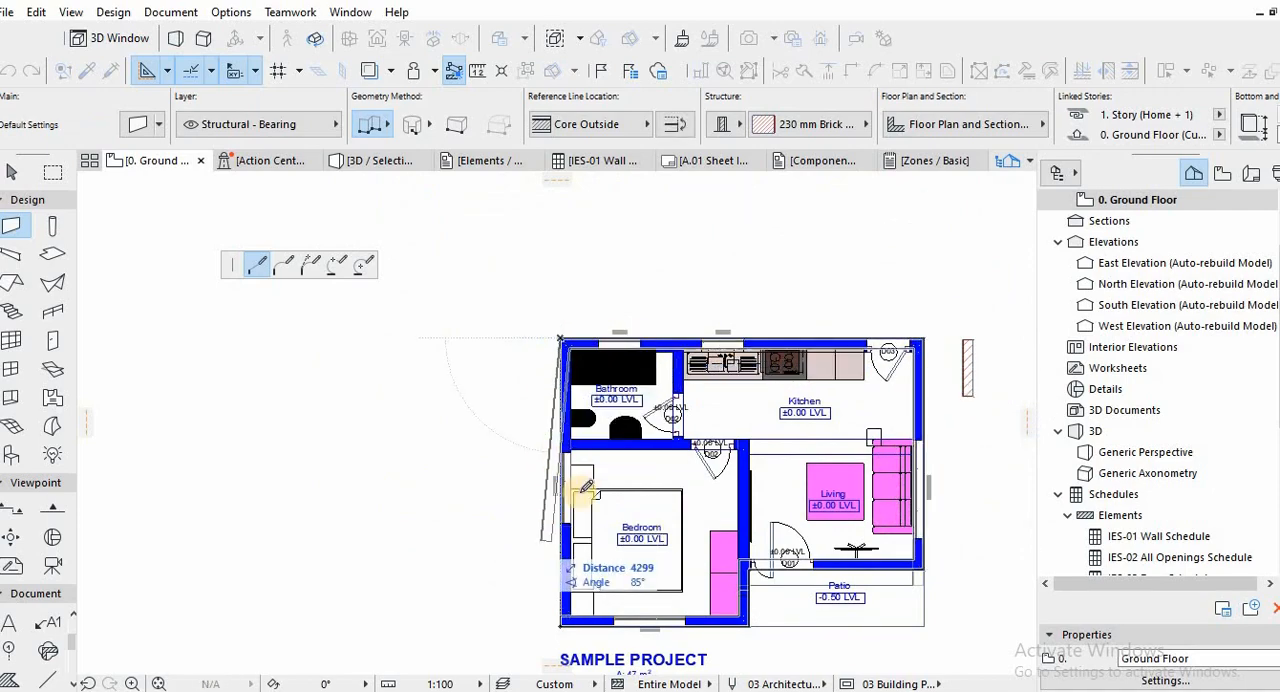
{"action": "scroll", "coordinate": [572, 540], "scroll_direction": "up", "scroll_amount": 4}
{"action": "left_click", "coordinate": [572, 538]}
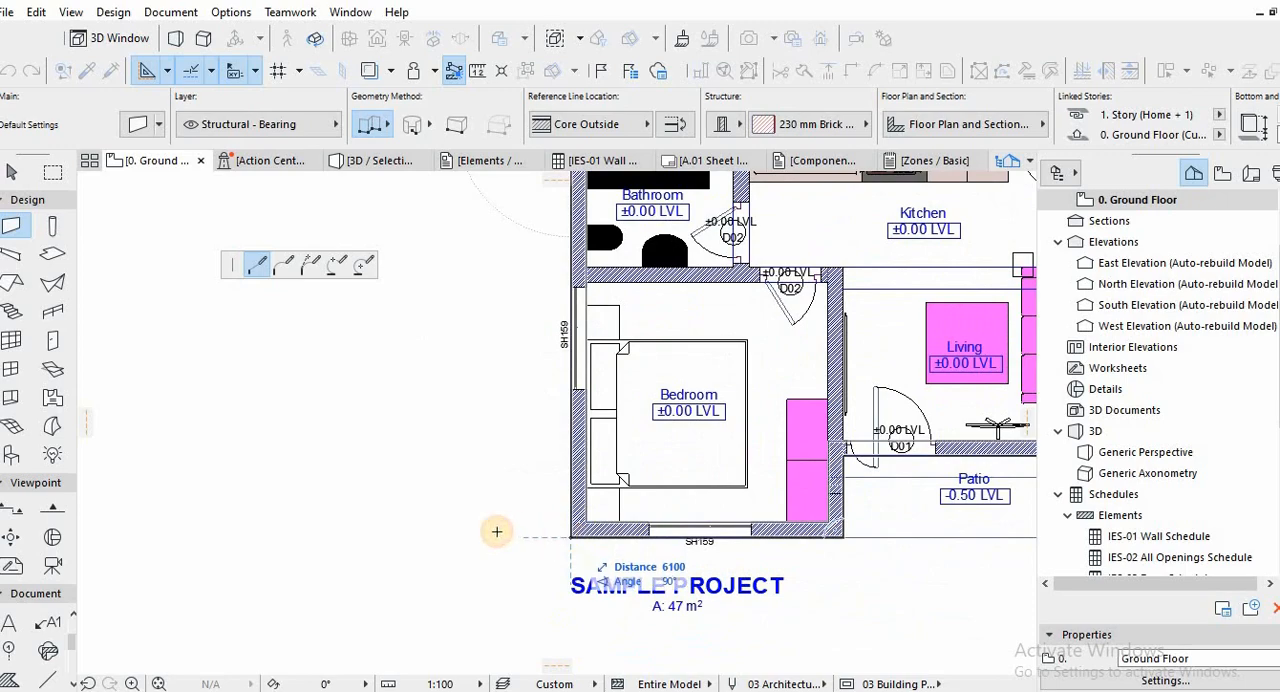
Select all walls in the 3D view and enable all three surface overrides in their model settings.
{"action": "scroll", "coordinate": [408, 508], "scroll_direction": "down", "scroll_amount": 2}
{"action": "middle_click_drag", "start_coordinate": [700, 396], "coordinate": [567, 427]}
{"action": "left_click", "coordinate": [541, 480], "text": "shift"}
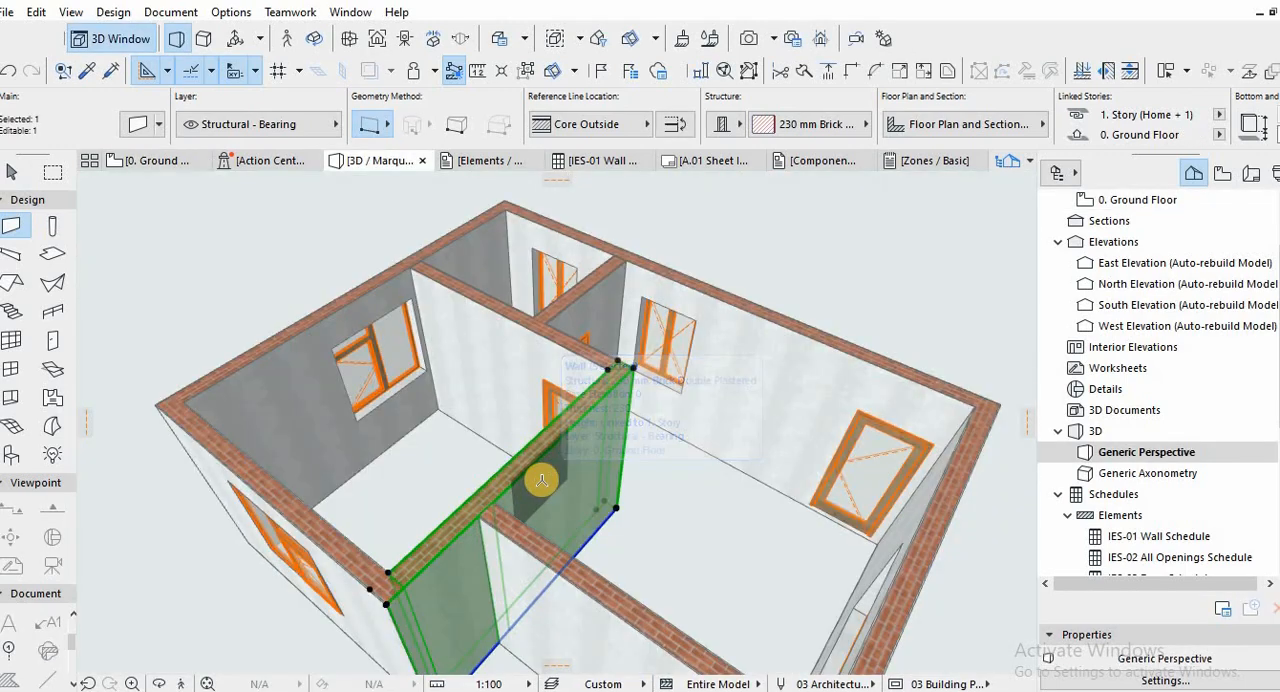
{"action": "key", "text": "ctrl+a"}
{"action": "double_click", "coordinate": [541, 480]}
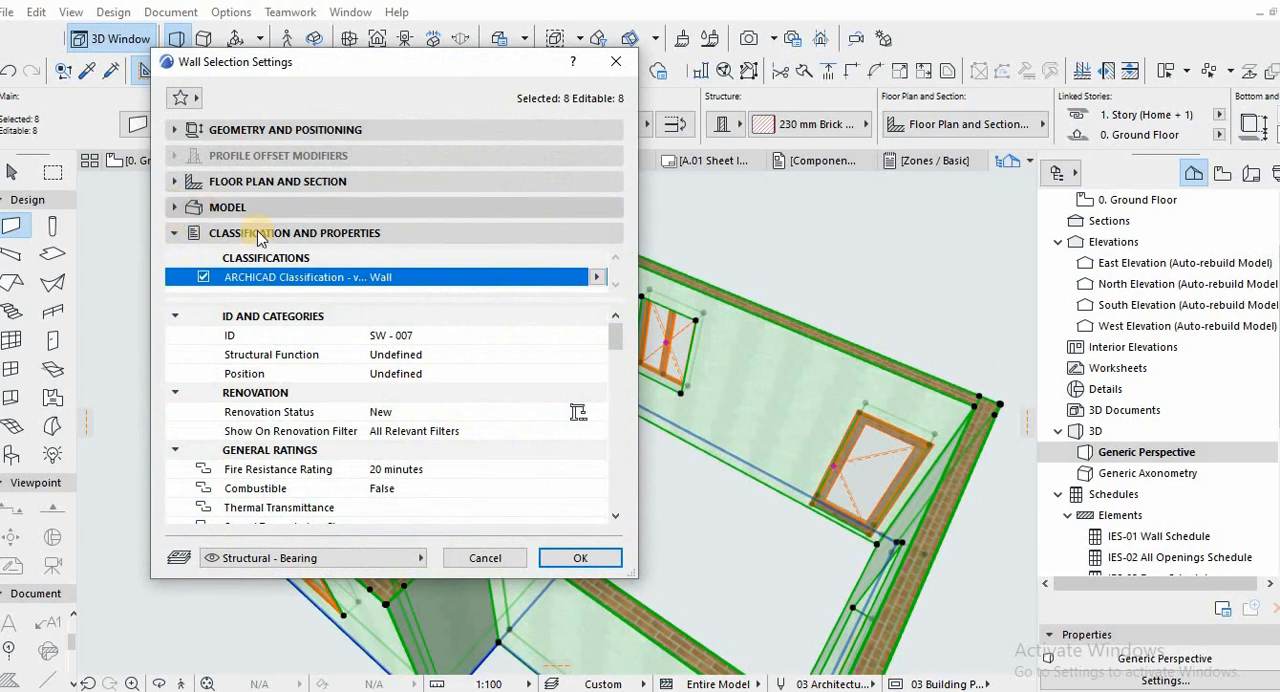
{"action": "left_click", "coordinate": [212, 207]}
{"action": "left_click", "coordinate": [181, 196]}
{"action": "left_click", "coordinate": [183, 213]}
{"action": "left_click", "coordinate": [186, 243]}
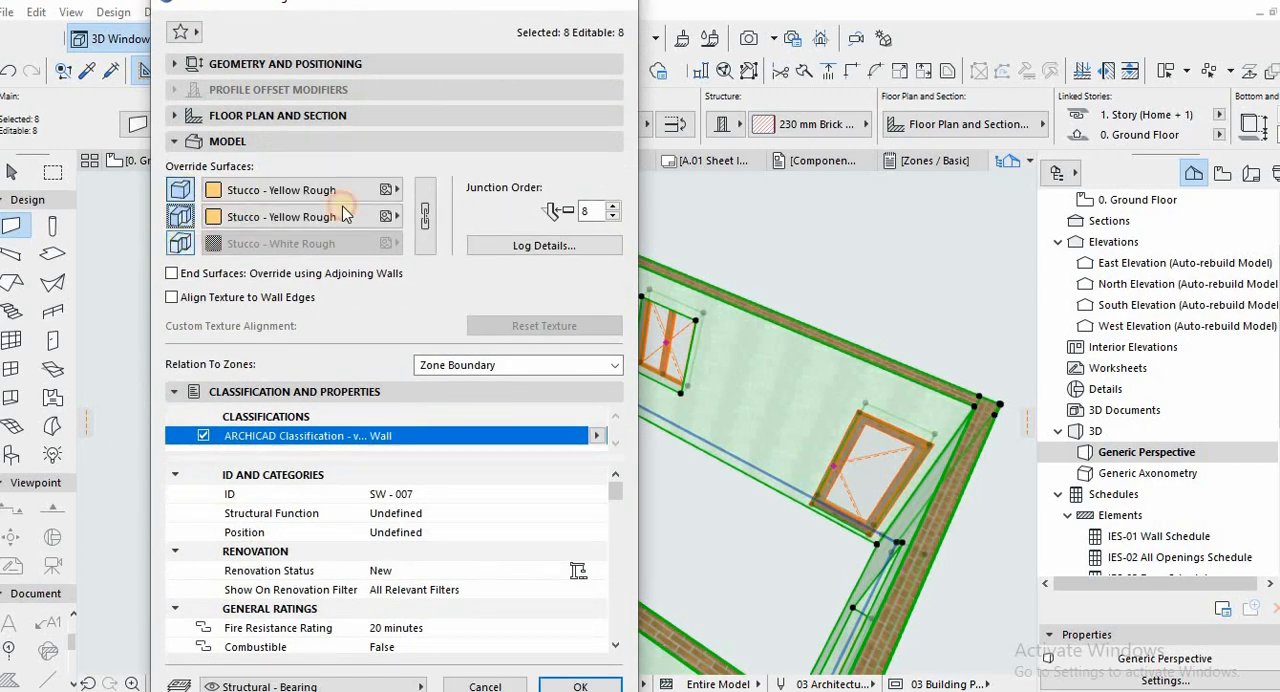
Link the three surface overrides of the selected walls and set them to Stucco - White Fine.
{"action": "left_click", "coordinate": [419, 206]}
{"action": "left_click", "coordinate": [396, 190]}
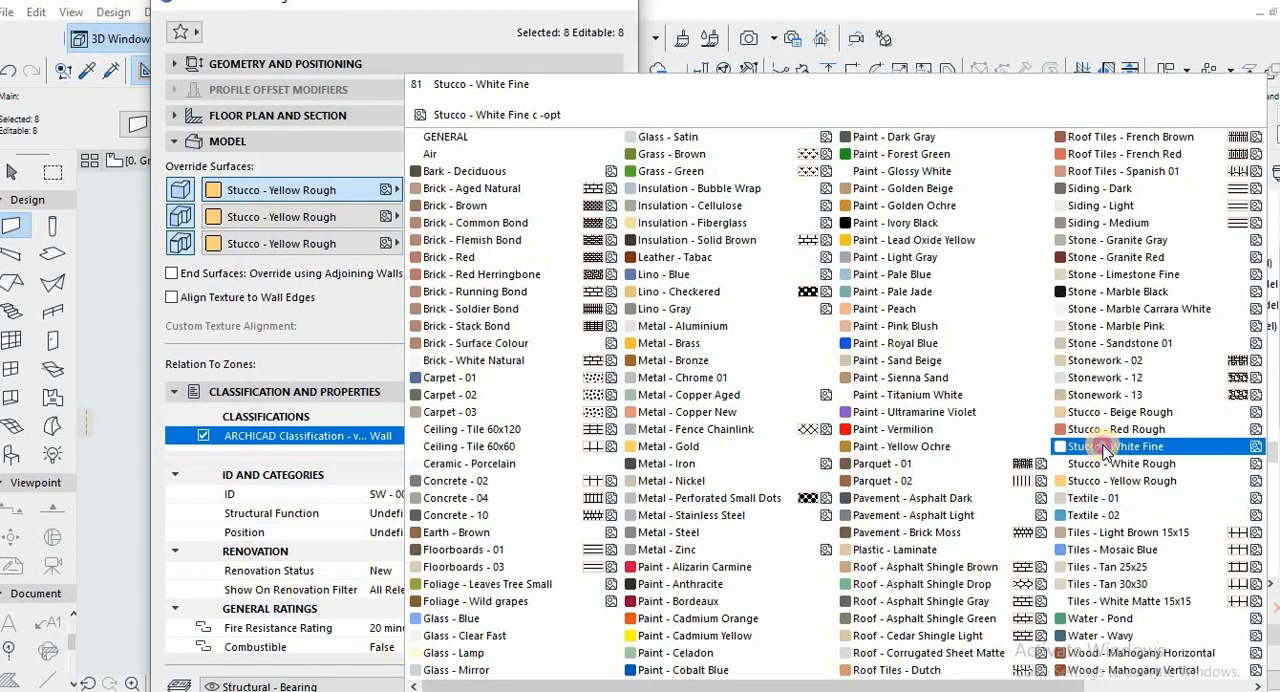
{"action": "left_click", "coordinate": [1110, 447]}
{"action": "left_click", "coordinate": [580, 686]}
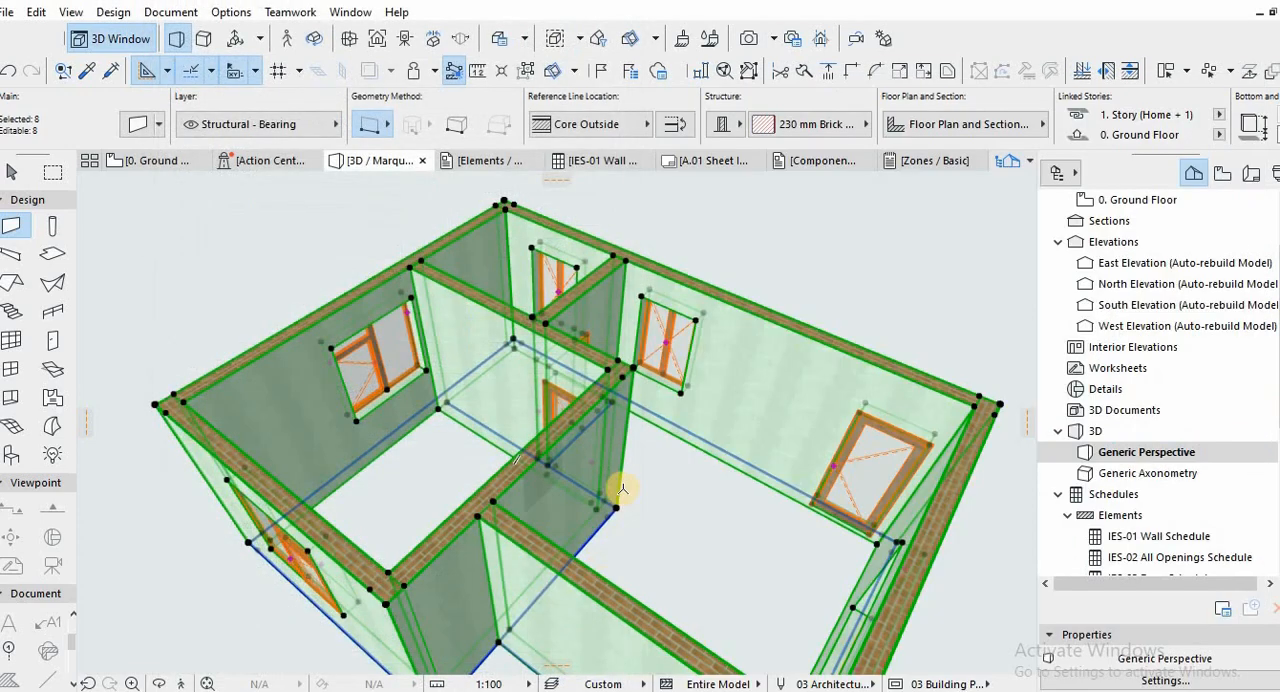
Inspect the house from outside in 3D and open the settings of the 1500 x 1500 Window with Sidelight 24.
{"action": "left_click", "coordinate": [451, 494]}
{"action": "middle_click_drag", "start_coordinate": [460, 474], "coordinate": [709, 506], "text": "shift"}
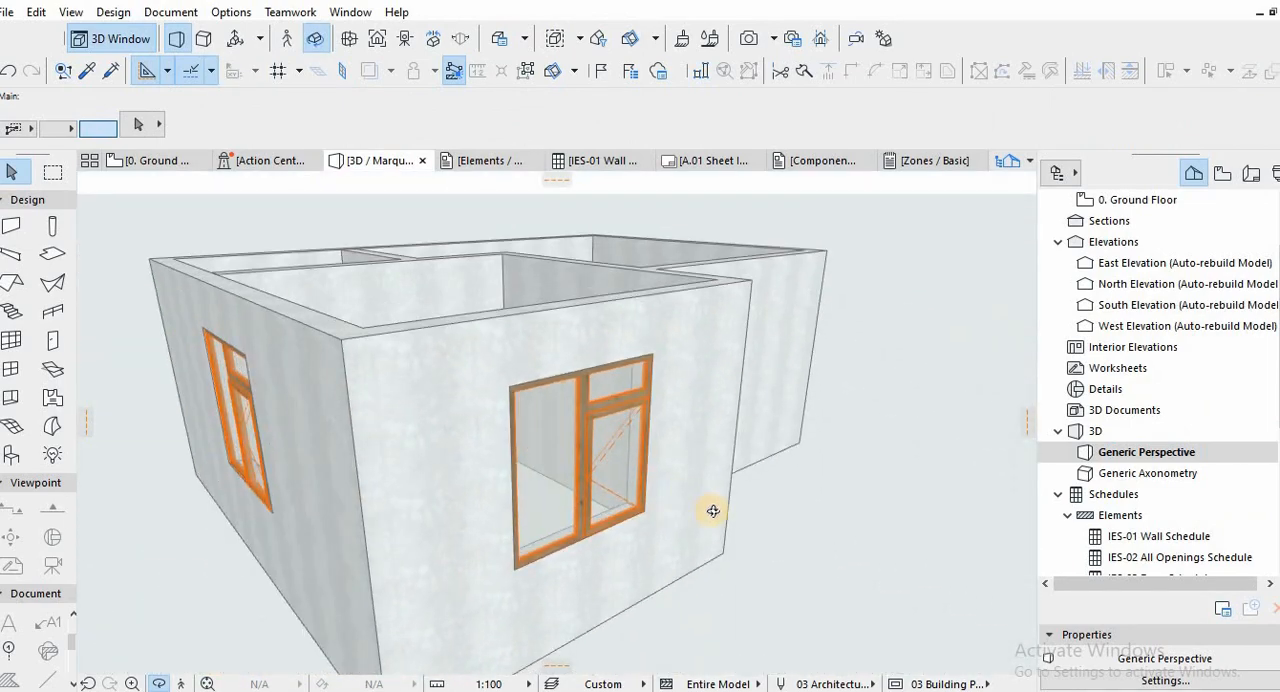
{"action": "left_click", "coordinate": [582, 462]}
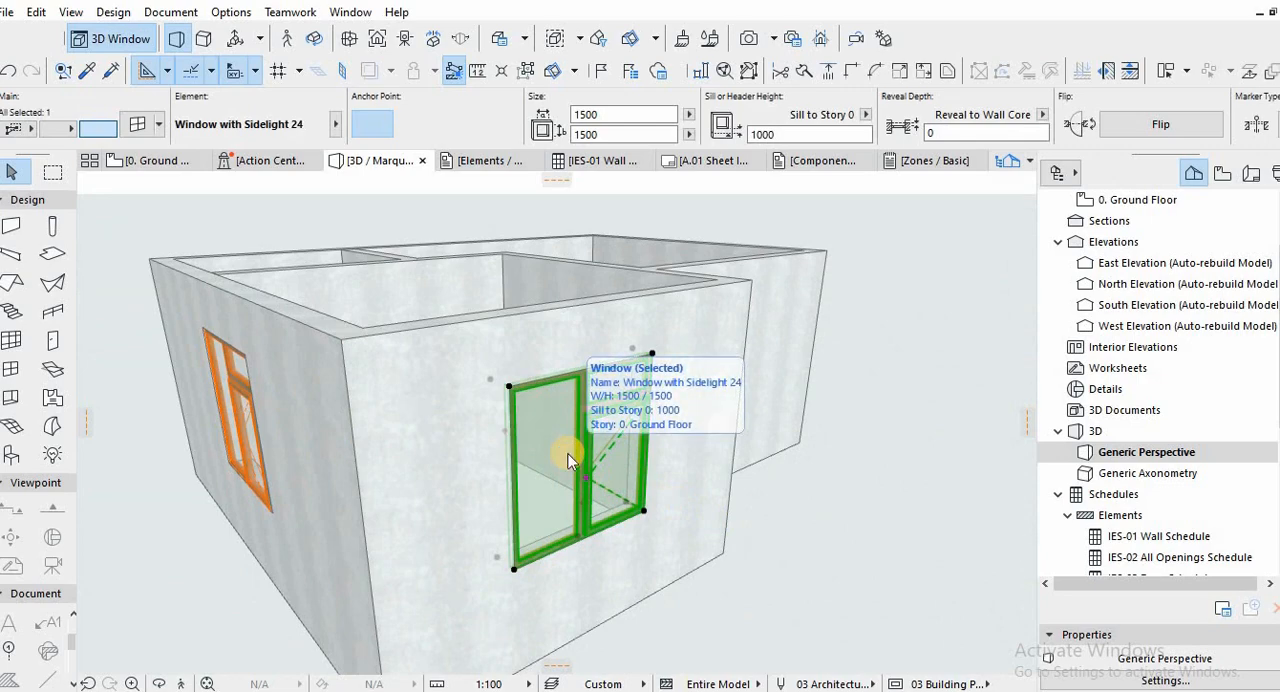
{"action": "double_click", "coordinate": [568, 462]}
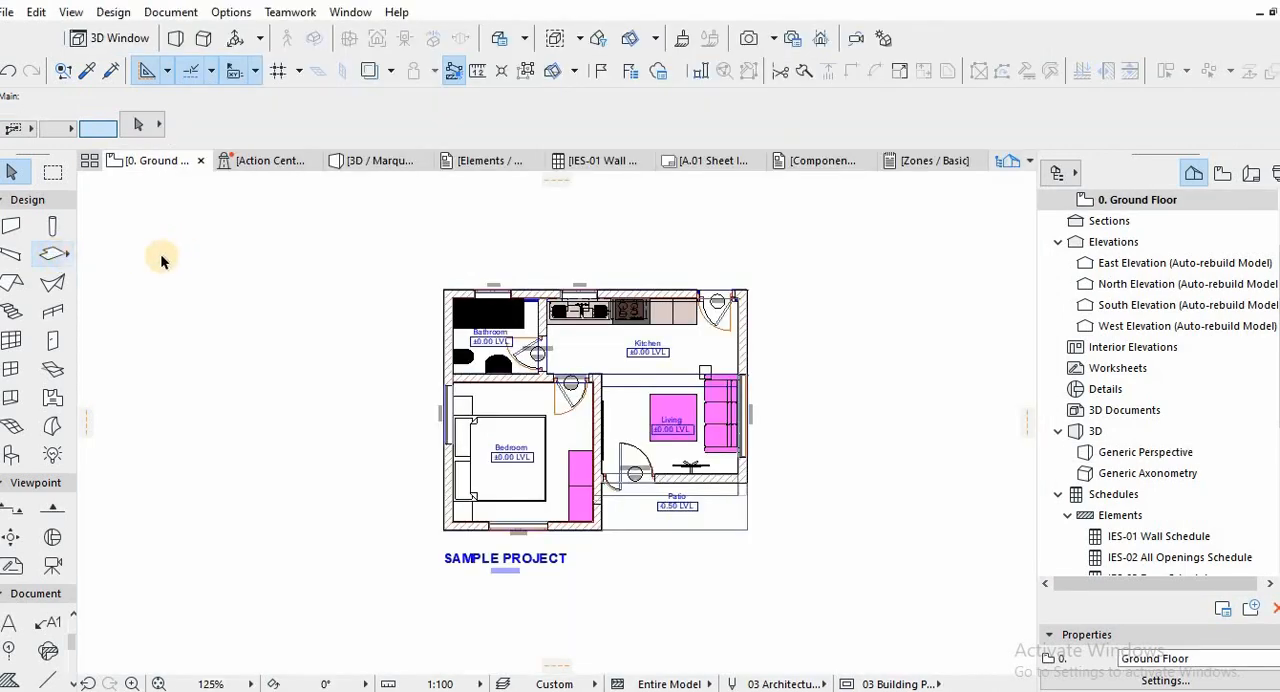
Create a slab with the Concrete Floor Insulated with Parquet composite and show it in 3D.
{"action": "left_click", "coordinate": [50, 256]}
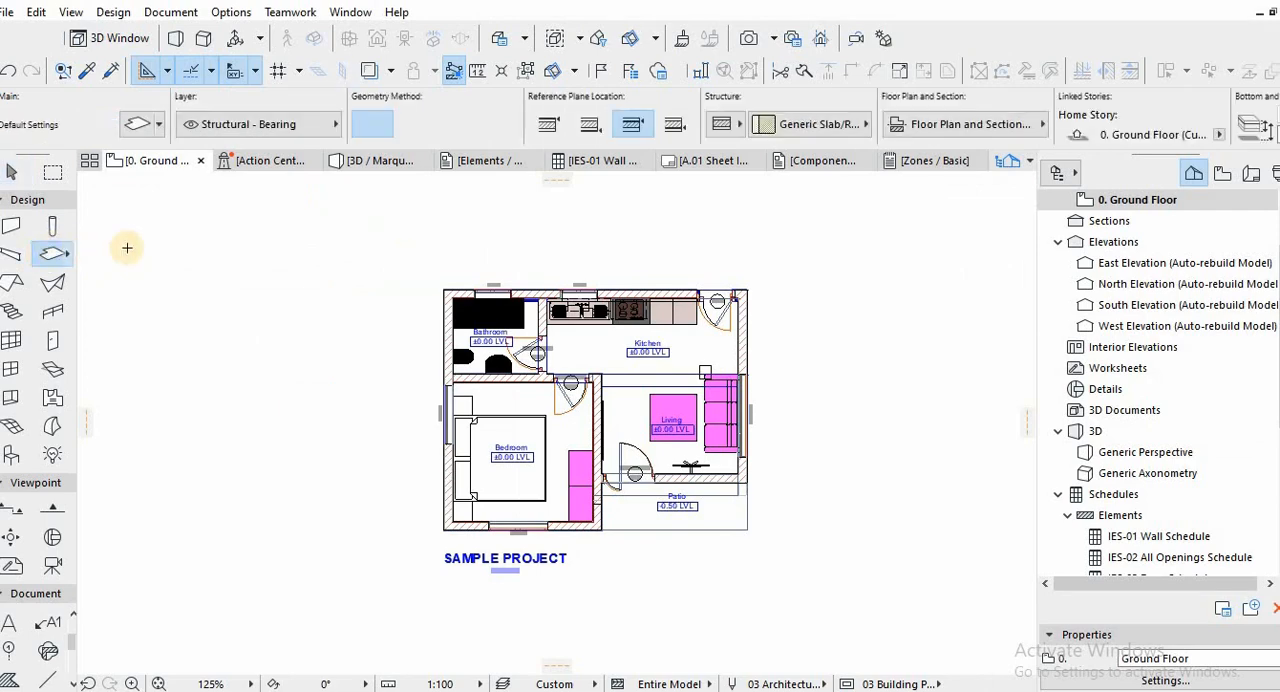
{"action": "left_click", "coordinate": [776, 132]}
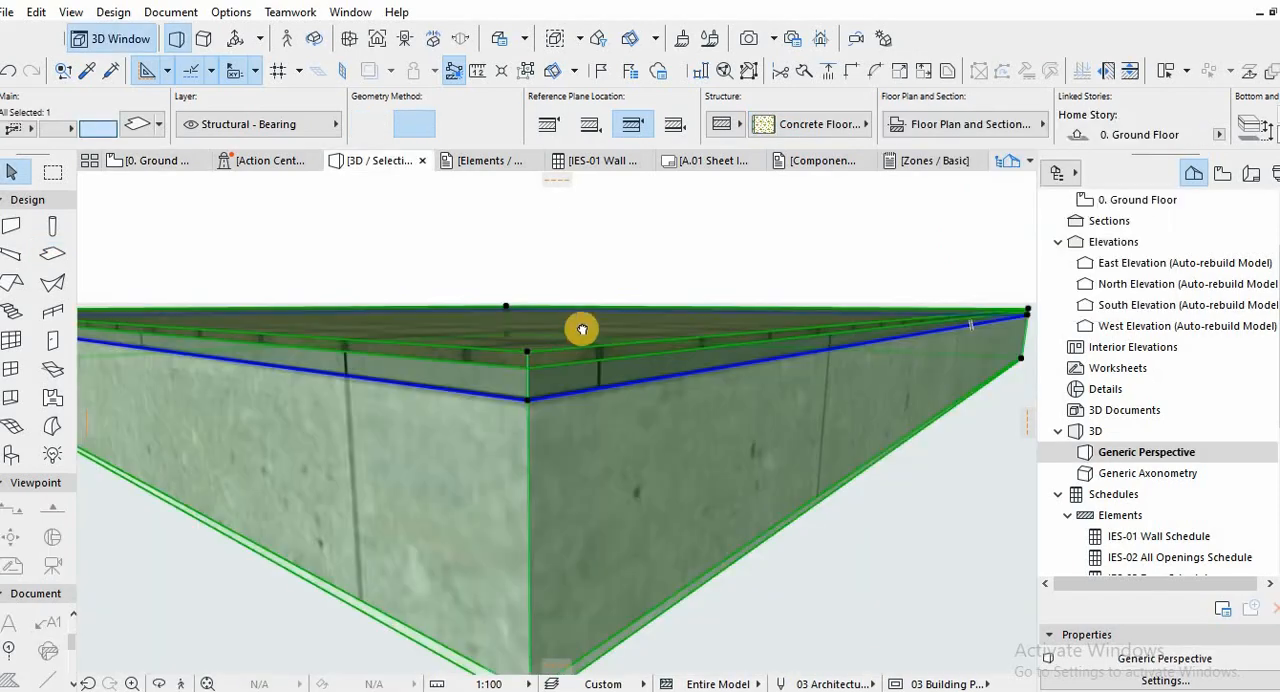
{"action": "middle_click_drag", "start_coordinate": [580, 329], "coordinate": [707, 289], "text": "shift"}
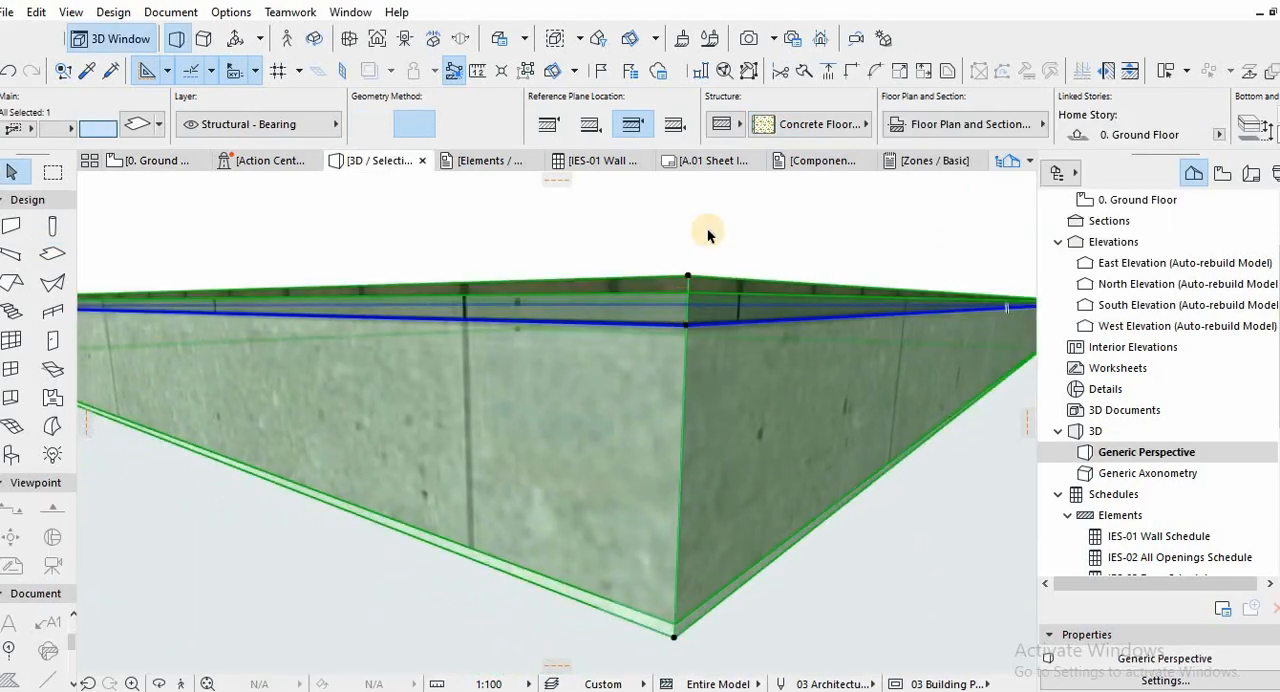
Set the slab's composite to Concrete Floor Insulated with 10mm Tile and examine its layers at the corner.
{"action": "left_click", "coordinate": [822, 124]}
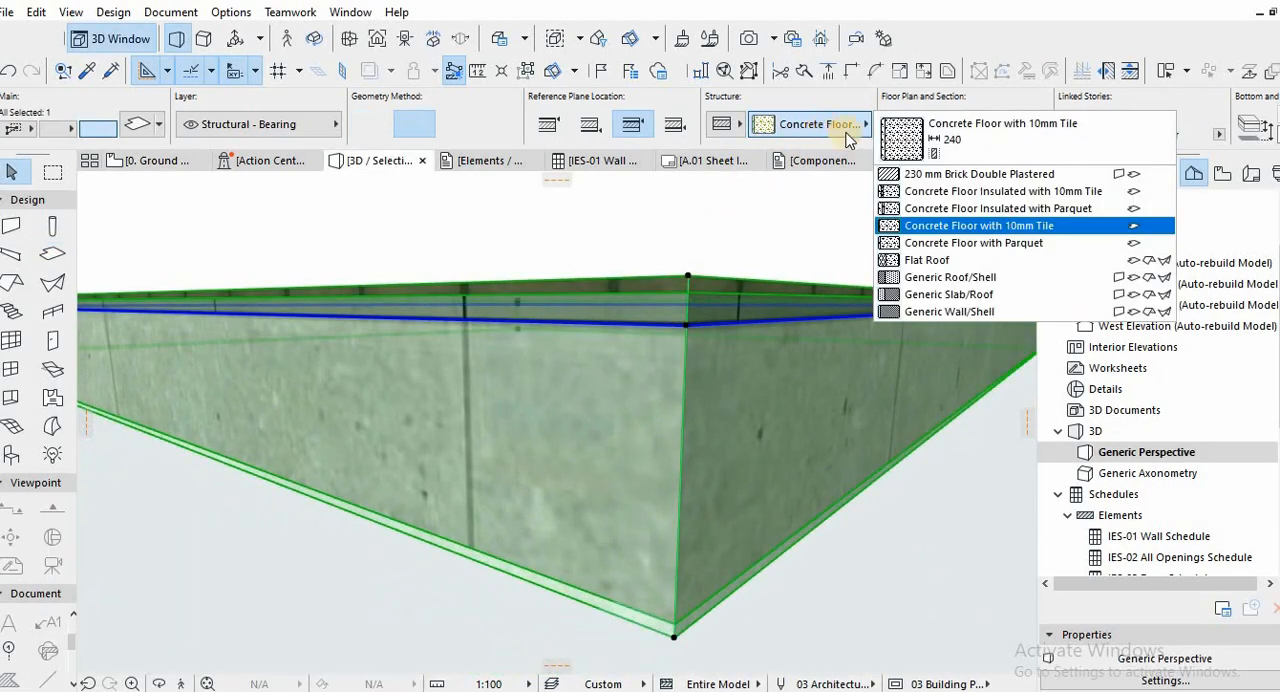
{"action": "left_click", "coordinate": [930, 191]}
{"action": "middle_click_drag", "start_coordinate": [674, 428], "coordinate": [575, 528], "text": "shift"}
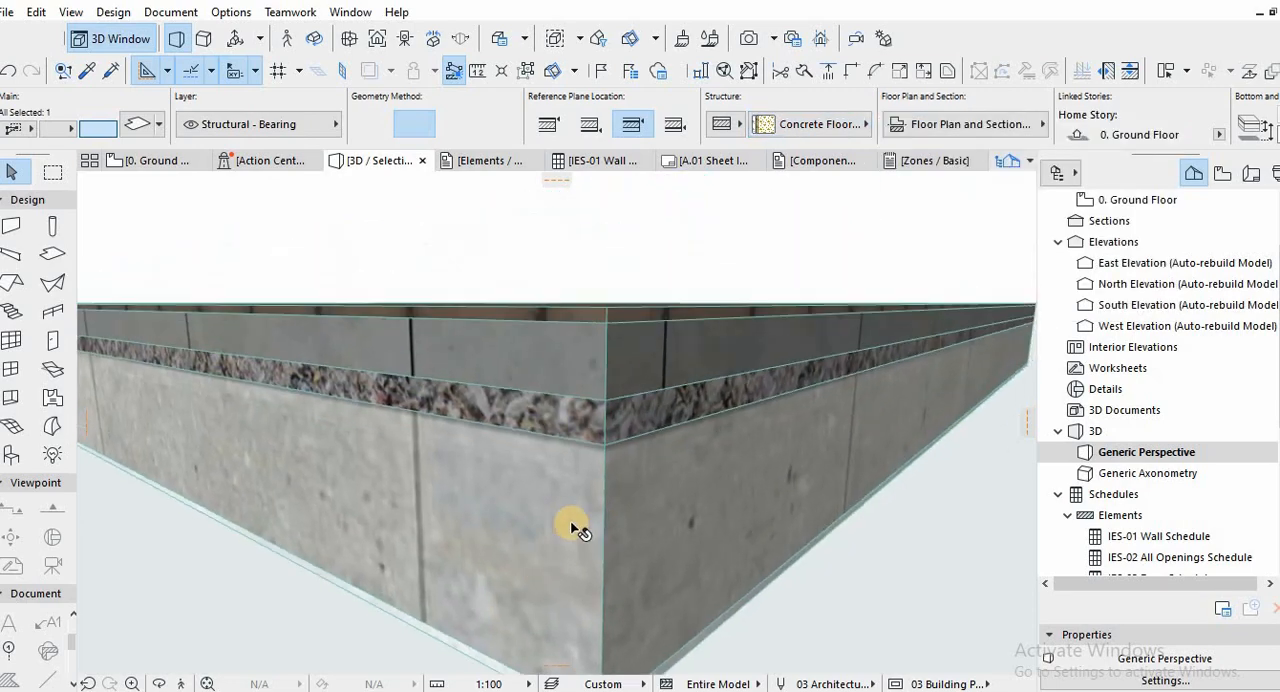
{"action": "scroll", "coordinate": [616, 412], "scroll_direction": "down", "scroll_amount": 5}
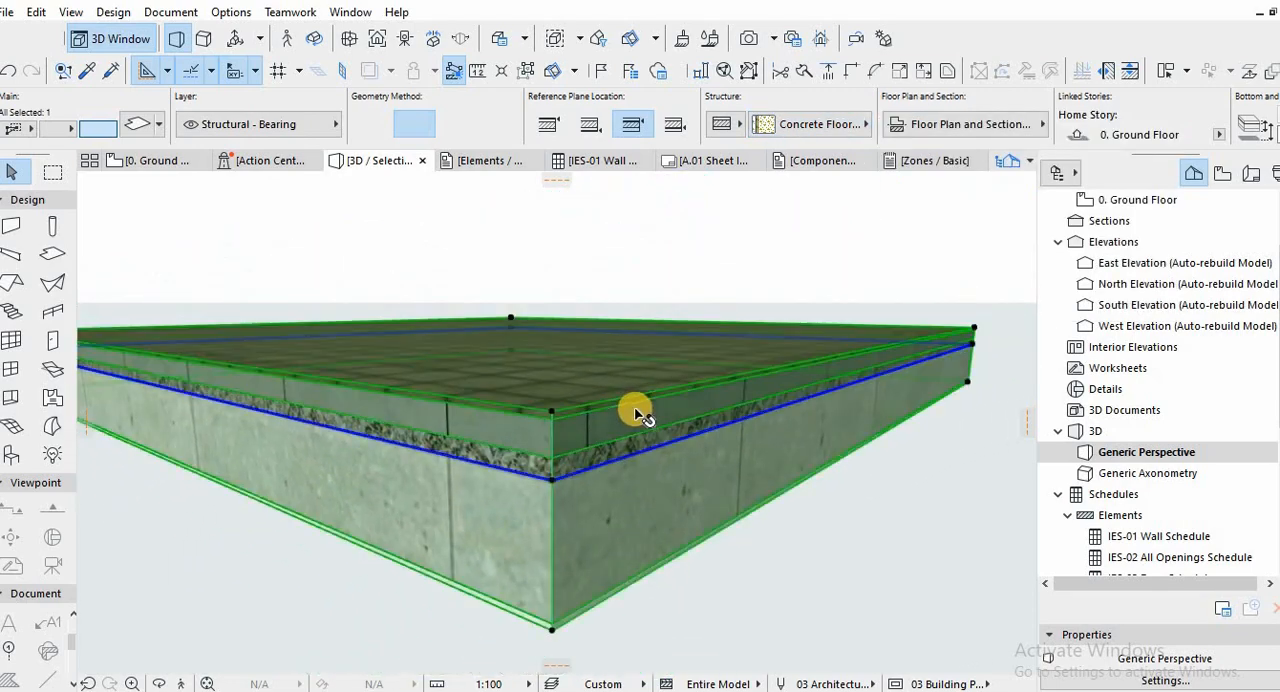
{"action": "middle_click_drag", "start_coordinate": [671, 429], "coordinate": [663, 400], "text": "shift"}
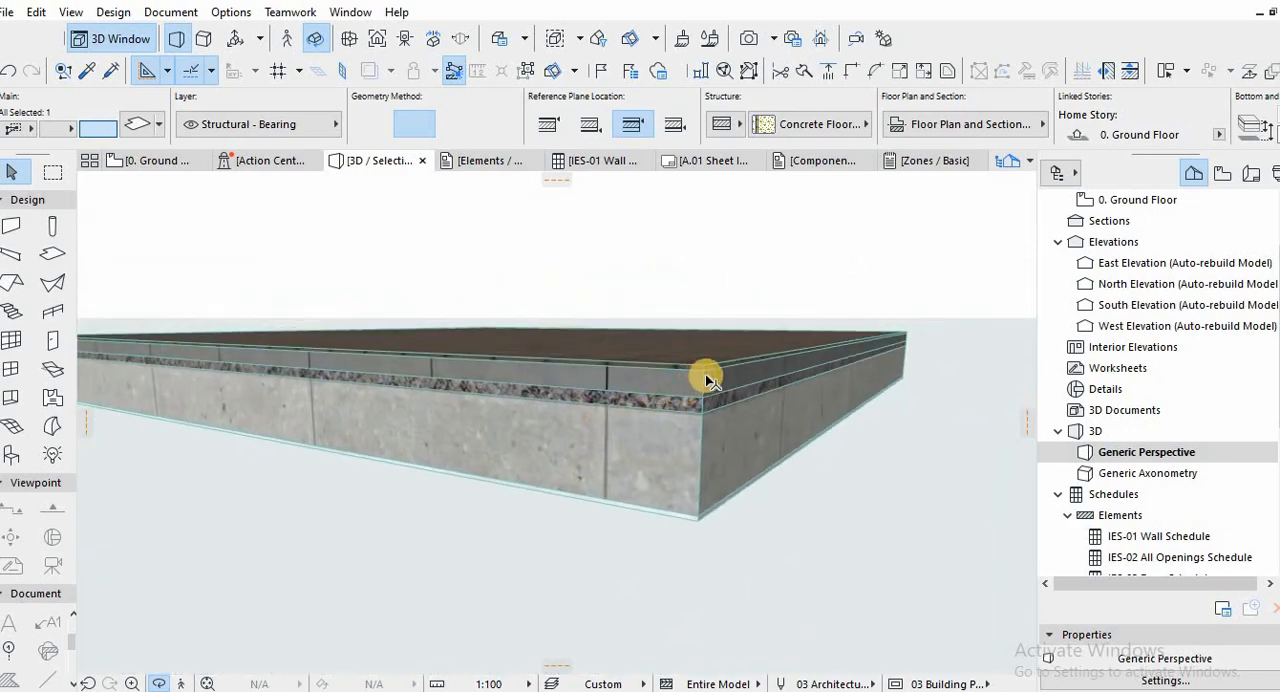
Switch the selected slab's composite to Concrete Floor Insulated with Parquet.
{"action": "left_click", "coordinate": [707, 380]}
{"action": "left_click", "coordinate": [820, 124]}
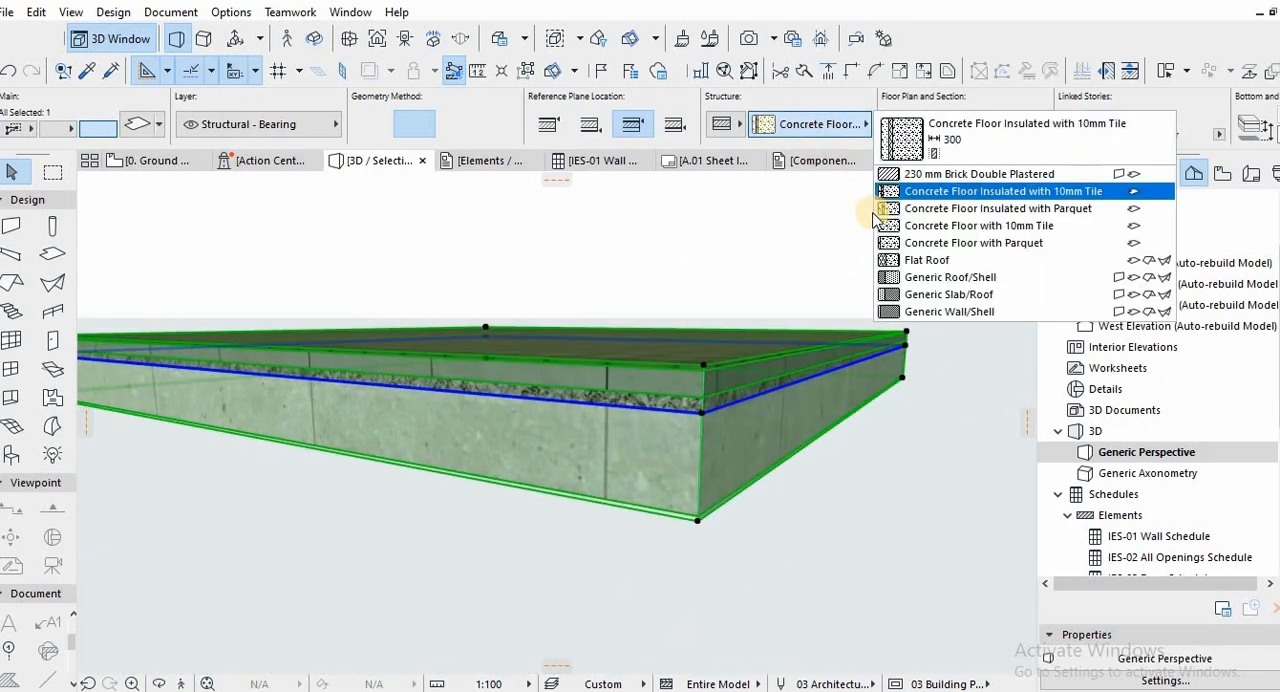
{"action": "left_click", "coordinate": [966, 209]}
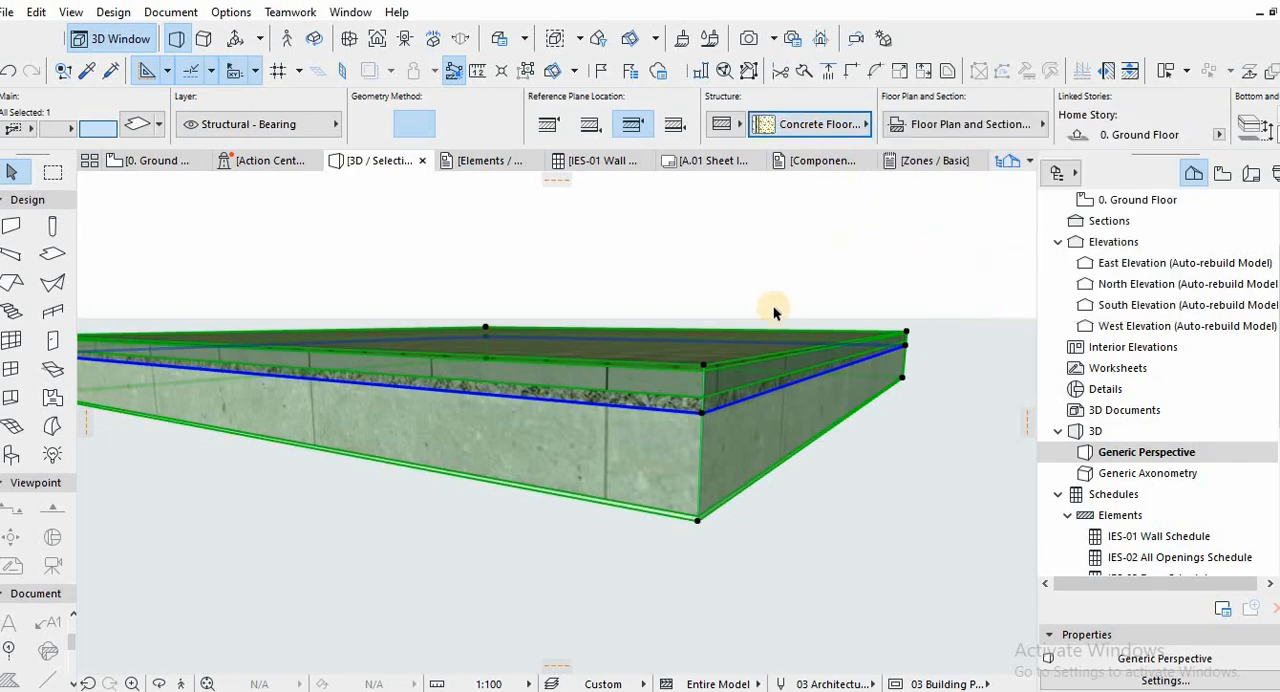
Open the S-01 Building Section from its ground floor marker with the current view settings.
{"action": "key", "text": "Escape"}
{"action": "scroll", "coordinate": [710, 351], "scroll_direction": "up", "scroll_amount": 1}
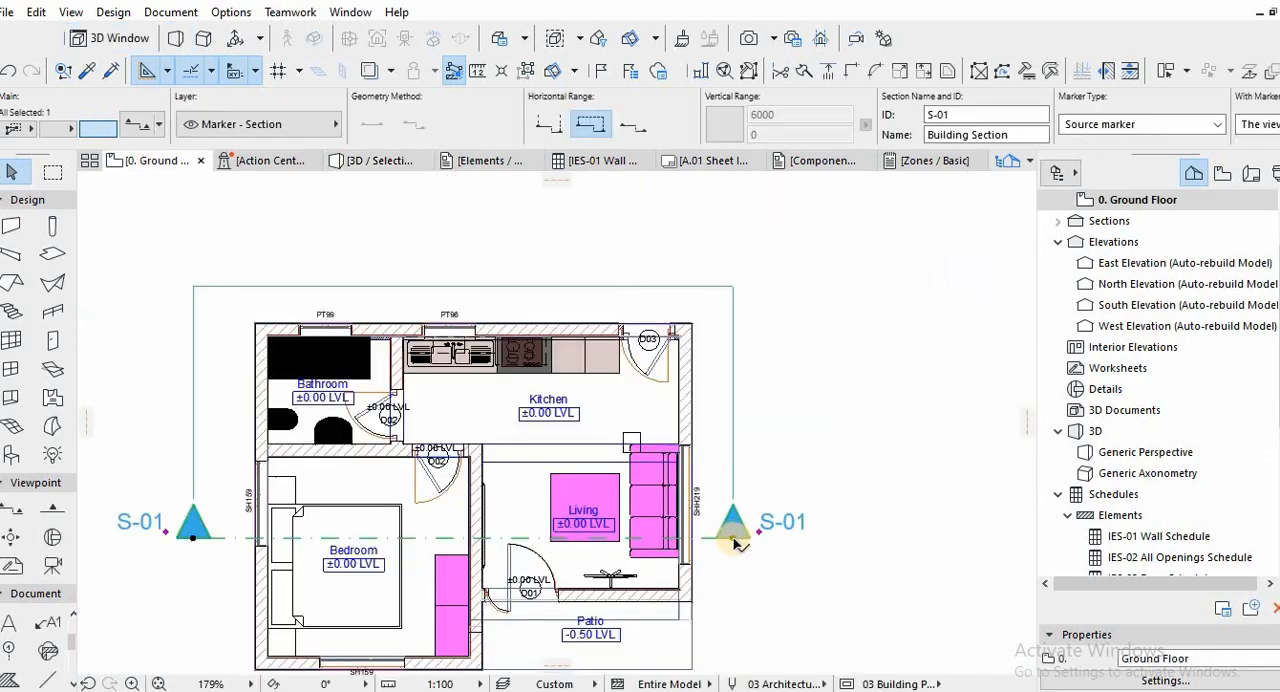
{"action": "right_click", "coordinate": [733, 540]}
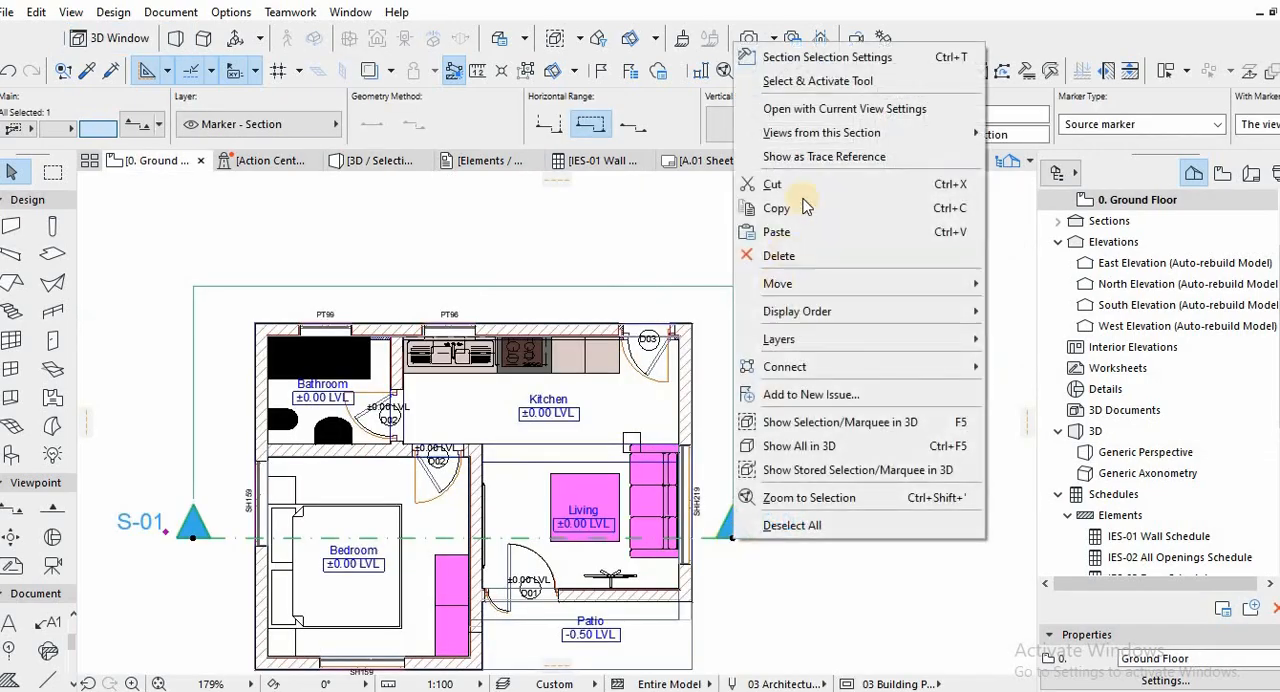
{"action": "left_click", "coordinate": [808, 112]}
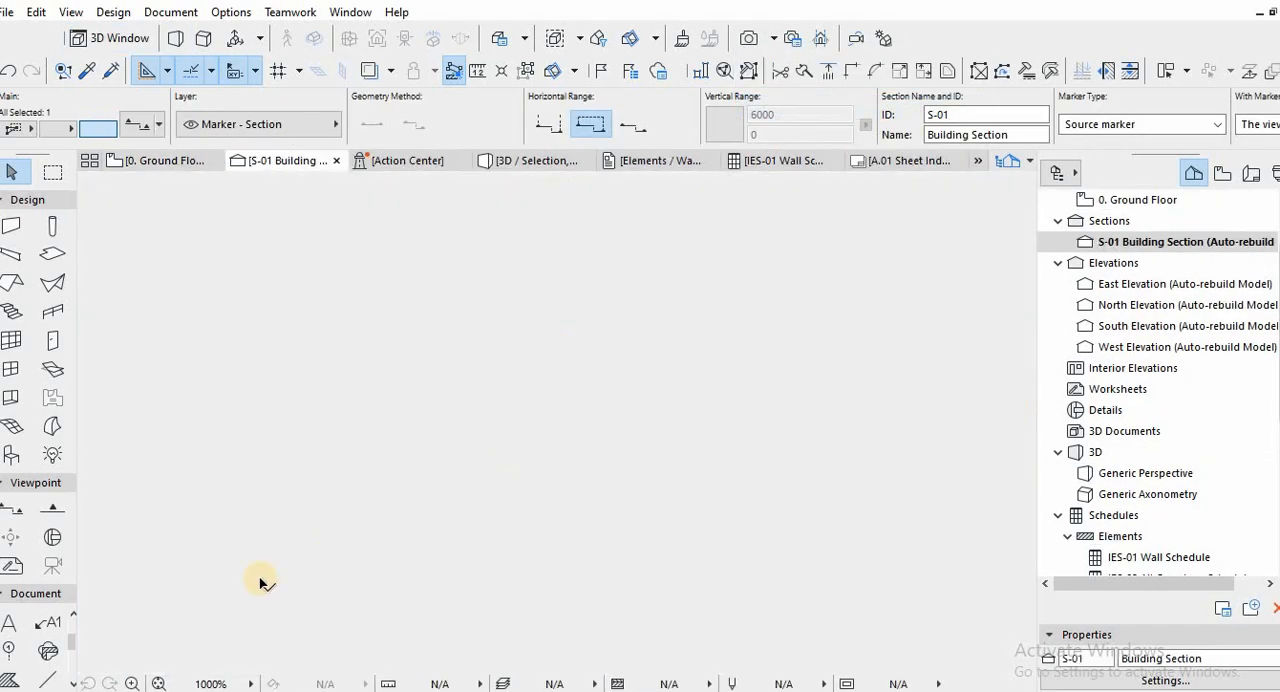
{"action": "scroll", "coordinate": [372, 594], "scroll_direction": "up", "scroll_amount": 10}
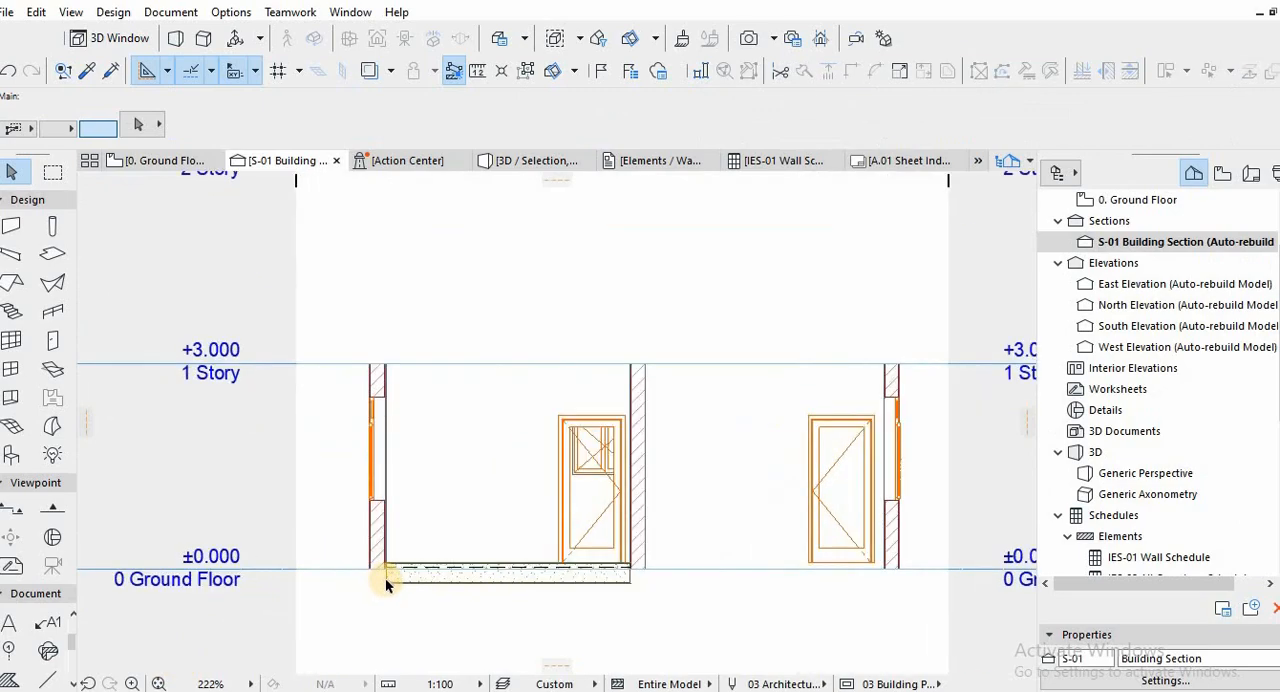
Examine in section how the floor slab meets the walls and the door at the ground floor level.
{"action": "left_click", "coordinate": [434, 509]}
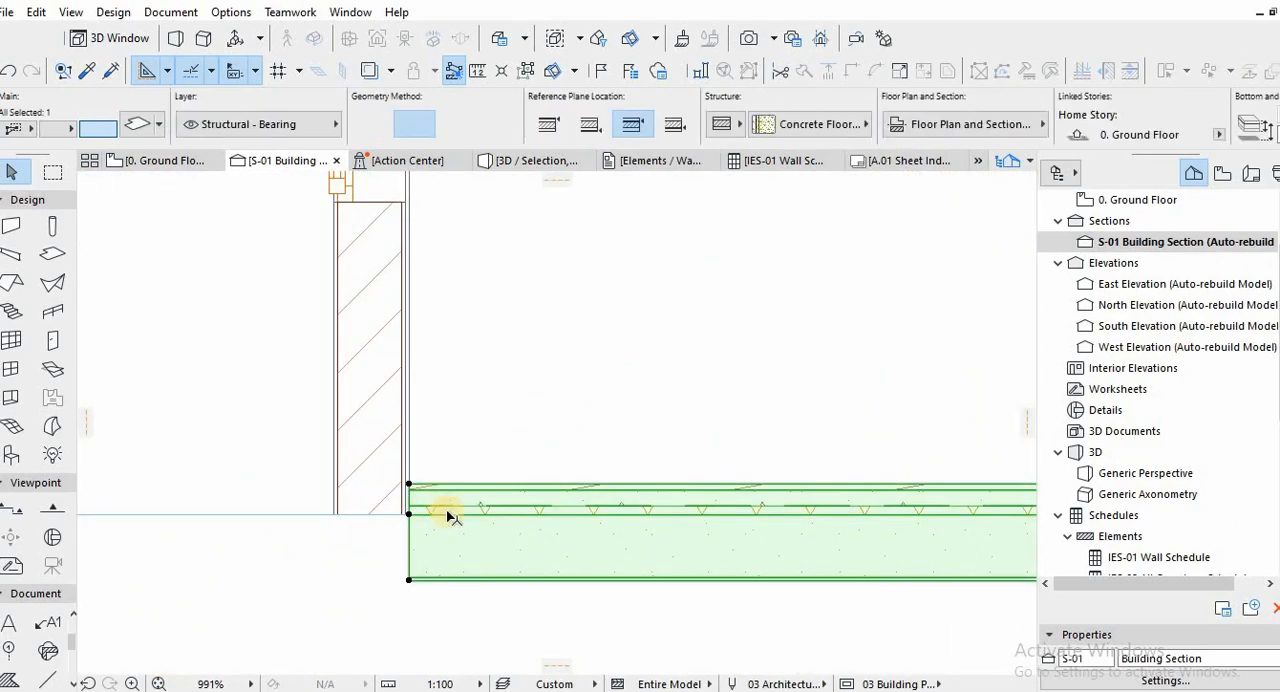
{"action": "key", "text": "Escape"}
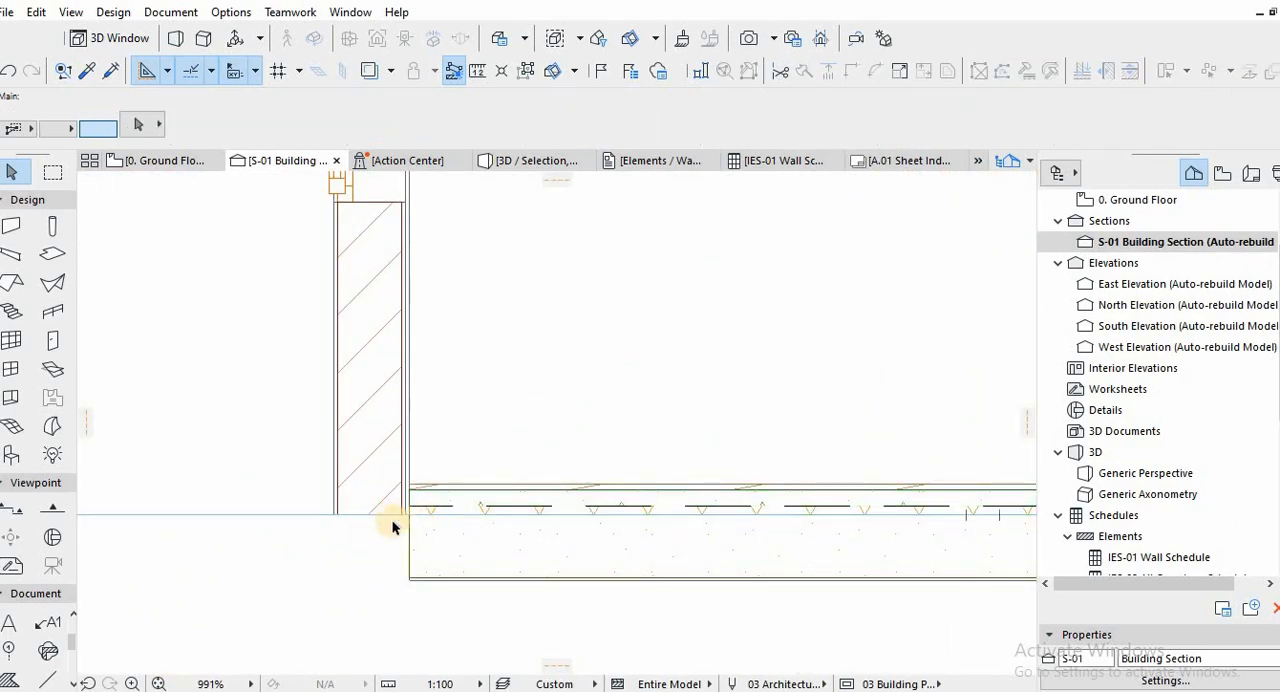
{"action": "scroll", "coordinate": [366, 506], "scroll_direction": "down", "scroll_amount": 5}
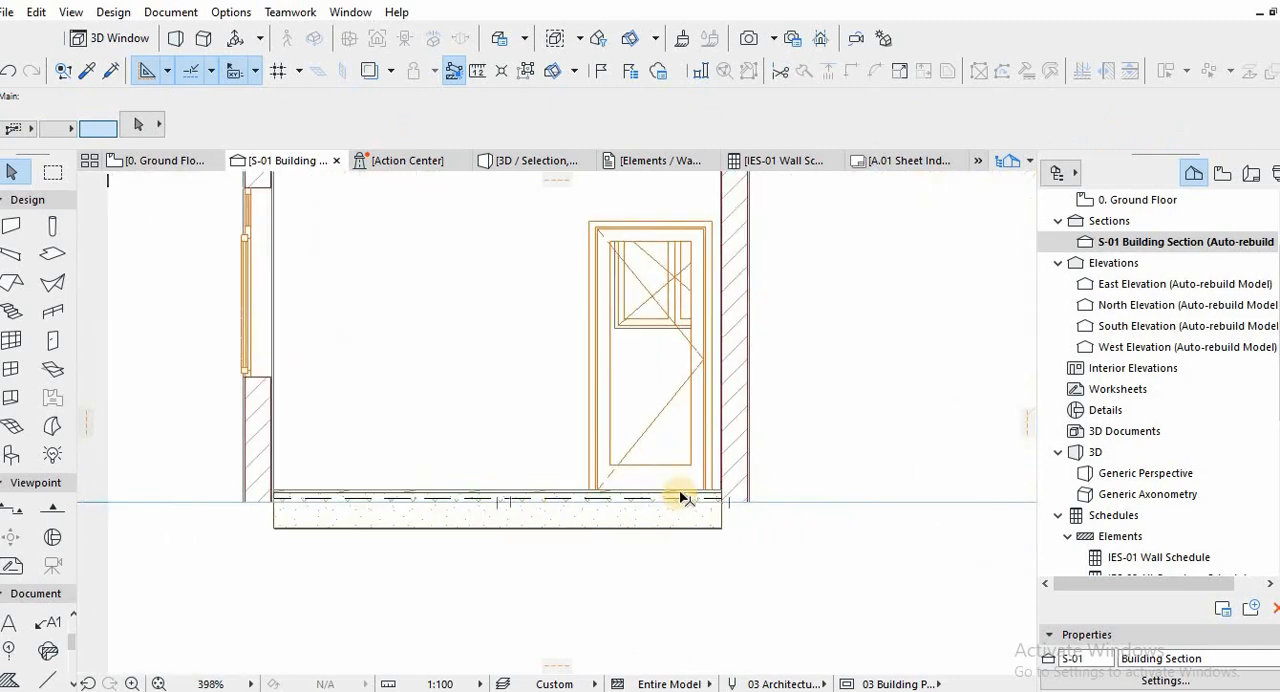
{"action": "scroll", "coordinate": [680, 497], "scroll_direction": "up", "scroll_amount": 6}
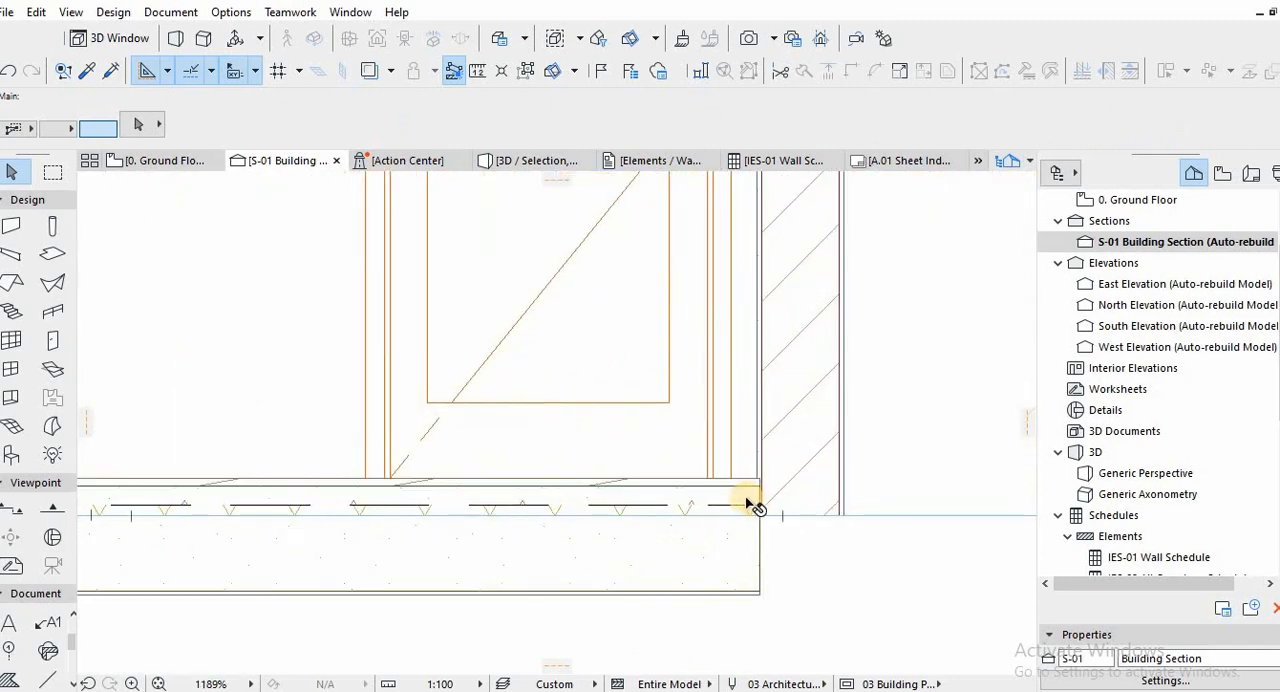
{"action": "left_click", "coordinate": [708, 430]}
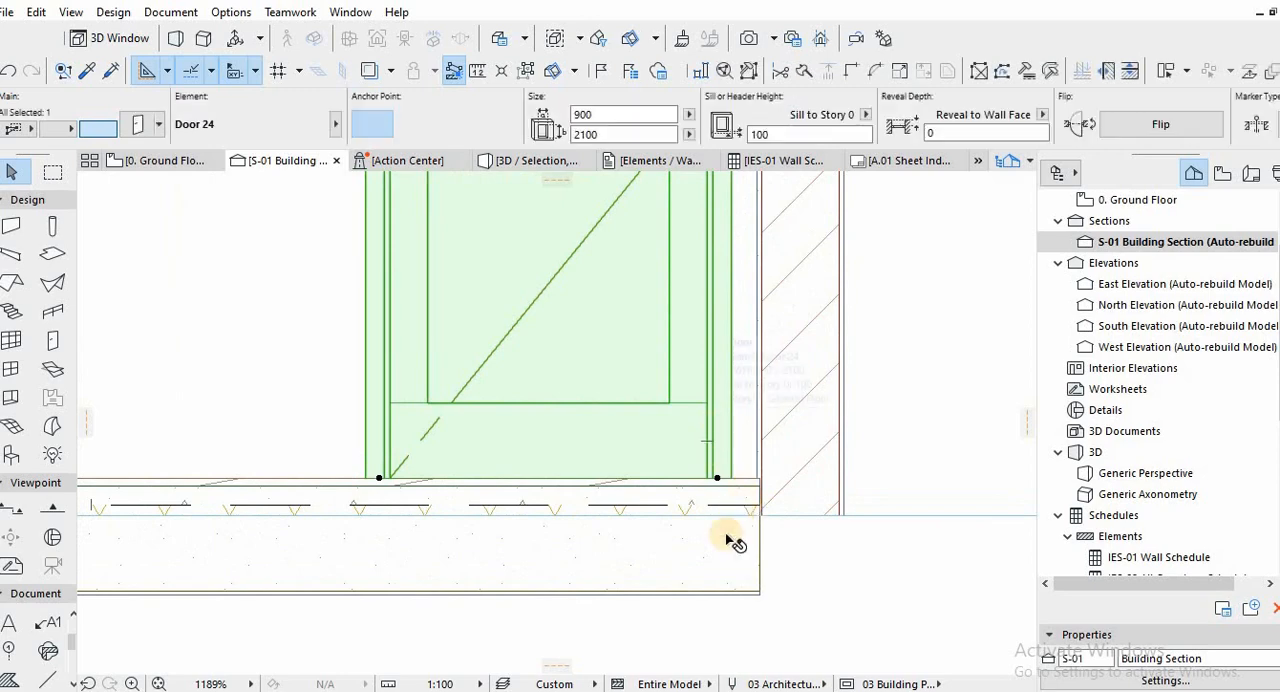
{"action": "left_click", "coordinate": [729, 576]}
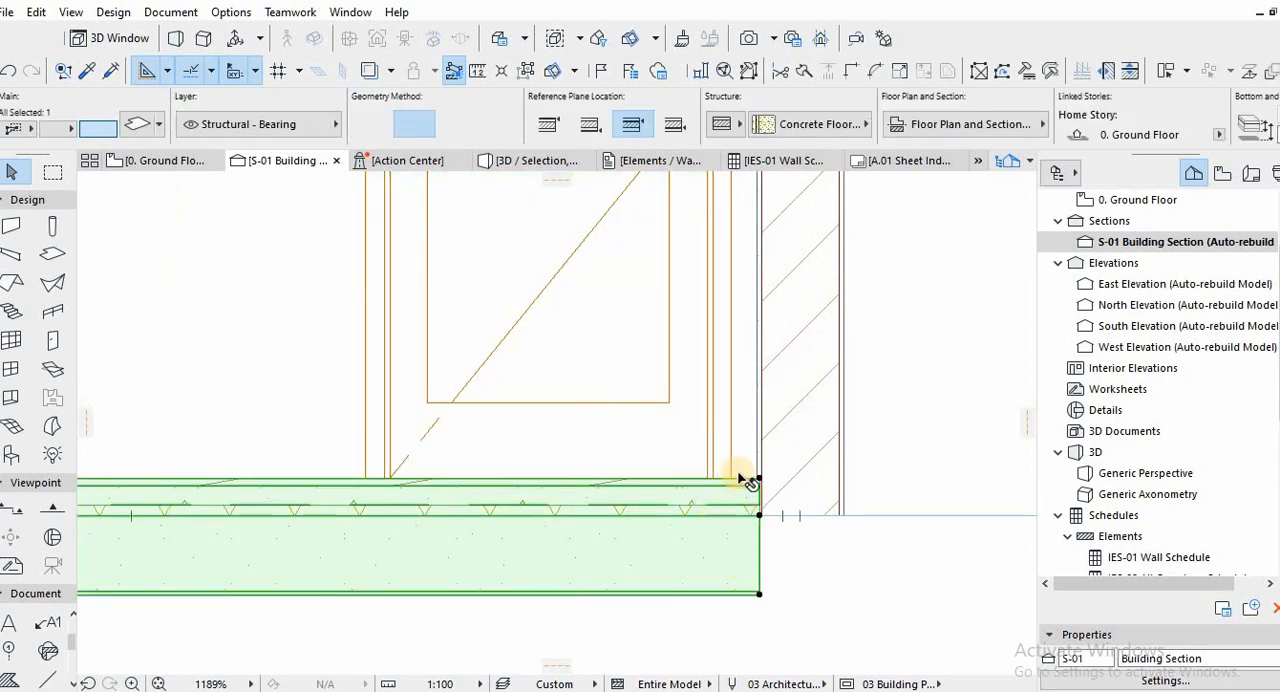
{"action": "scroll", "coordinate": [750, 482], "scroll_direction": "down", "scroll_amount": 4}
{"action": "scroll", "coordinate": [757, 481], "scroll_direction": "down", "scroll_amount": 6}
{"action": "middle_click_drag", "start_coordinate": [755, 478], "coordinate": [699, 476]}
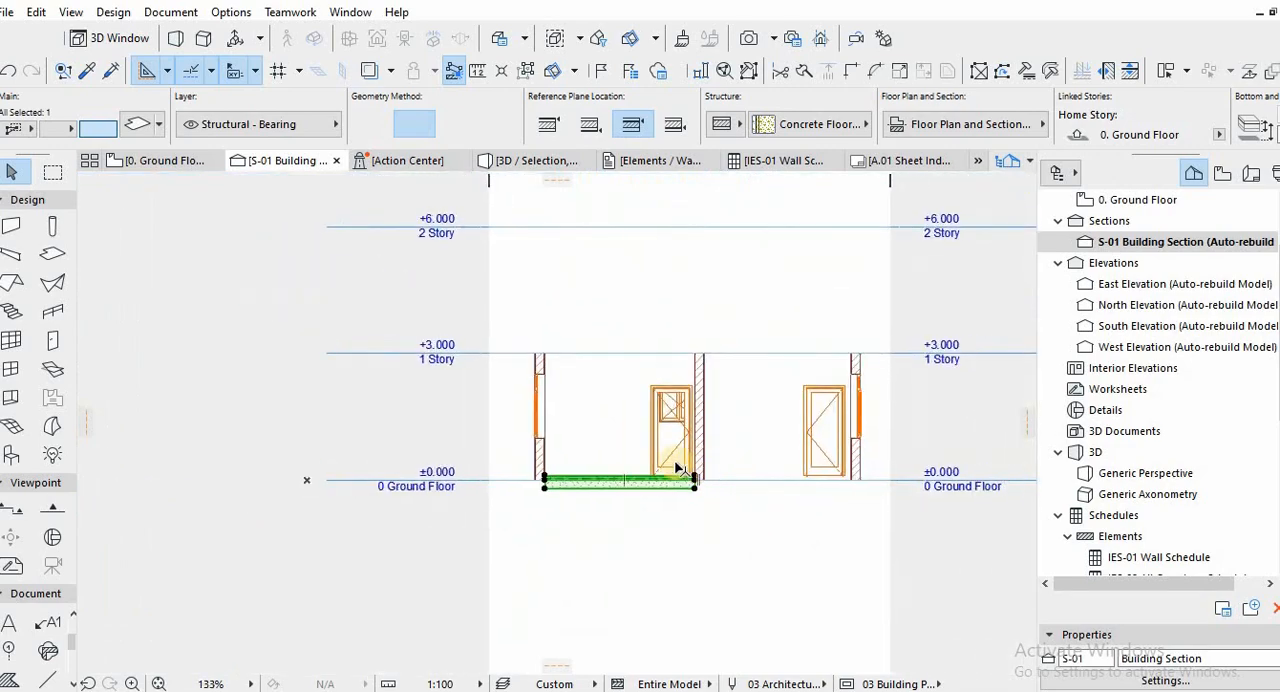
{"action": "key", "text": "Escape"}
{"action": "scroll", "coordinate": [550, 492], "scroll_direction": "up", "scroll_amount": 6}
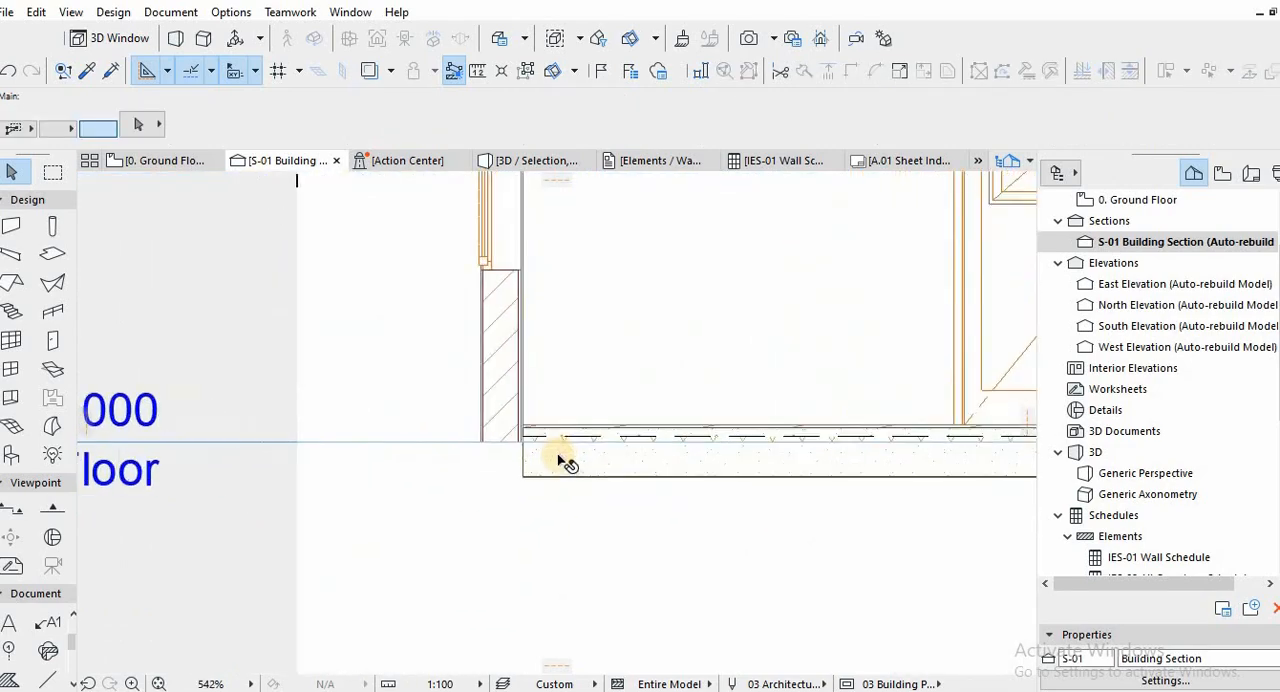
Duplicate the selected slab's Concrete Floor Insulated with Parquet composite under the name "Slab | 100MM thick + tile".
{"action": "left_click", "coordinate": [563, 463]}
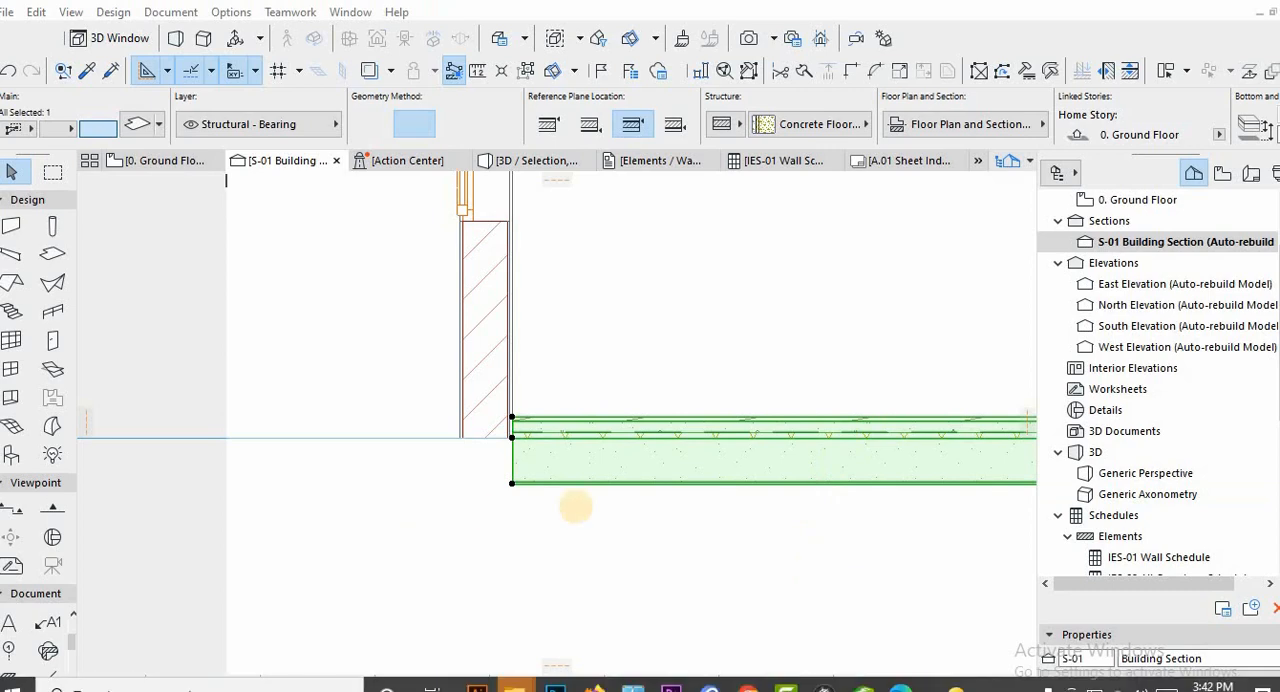
{"action": "left_click", "coordinate": [645, 482]}
{"action": "right_click", "coordinate": [645, 482]}
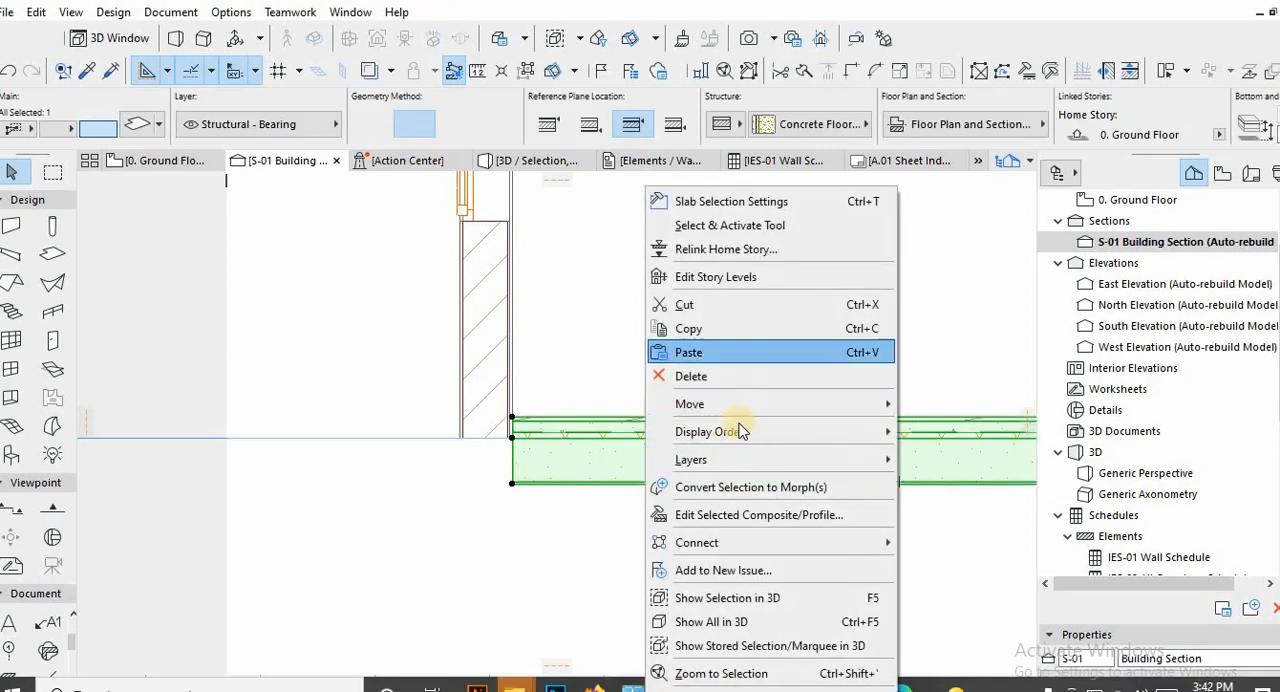
{"action": "left_click", "coordinate": [727, 516]}
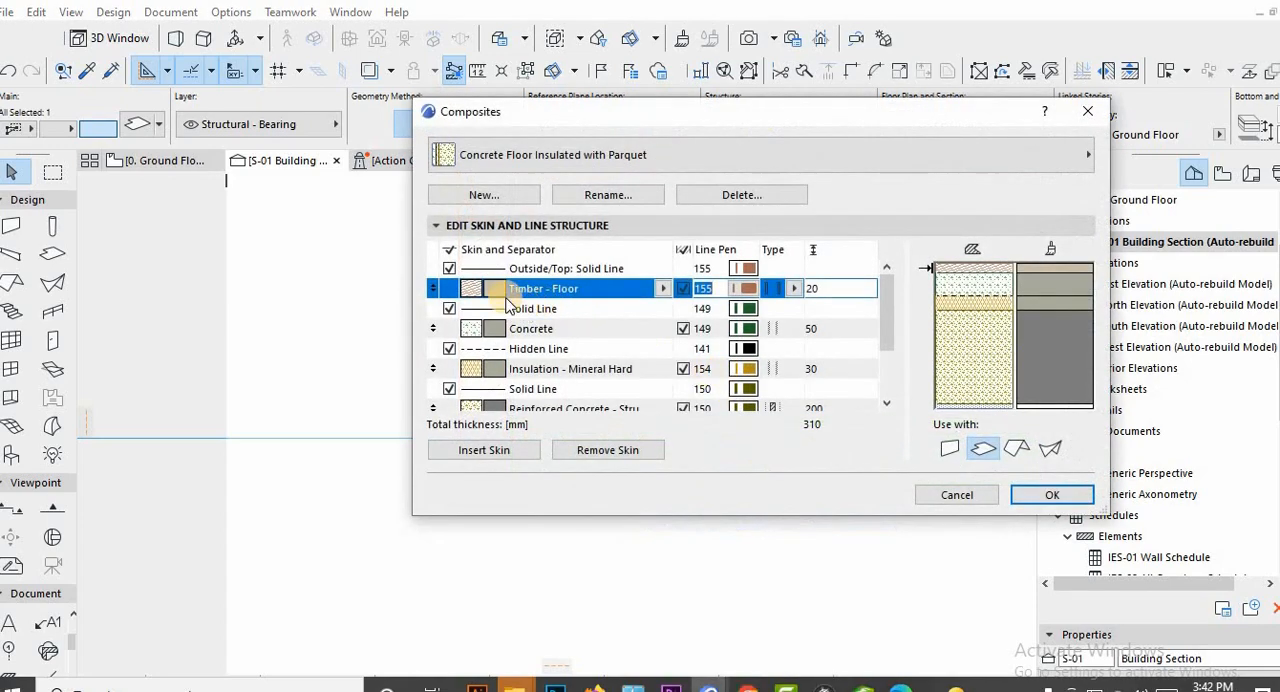
{"action": "left_click", "coordinate": [503, 196]}
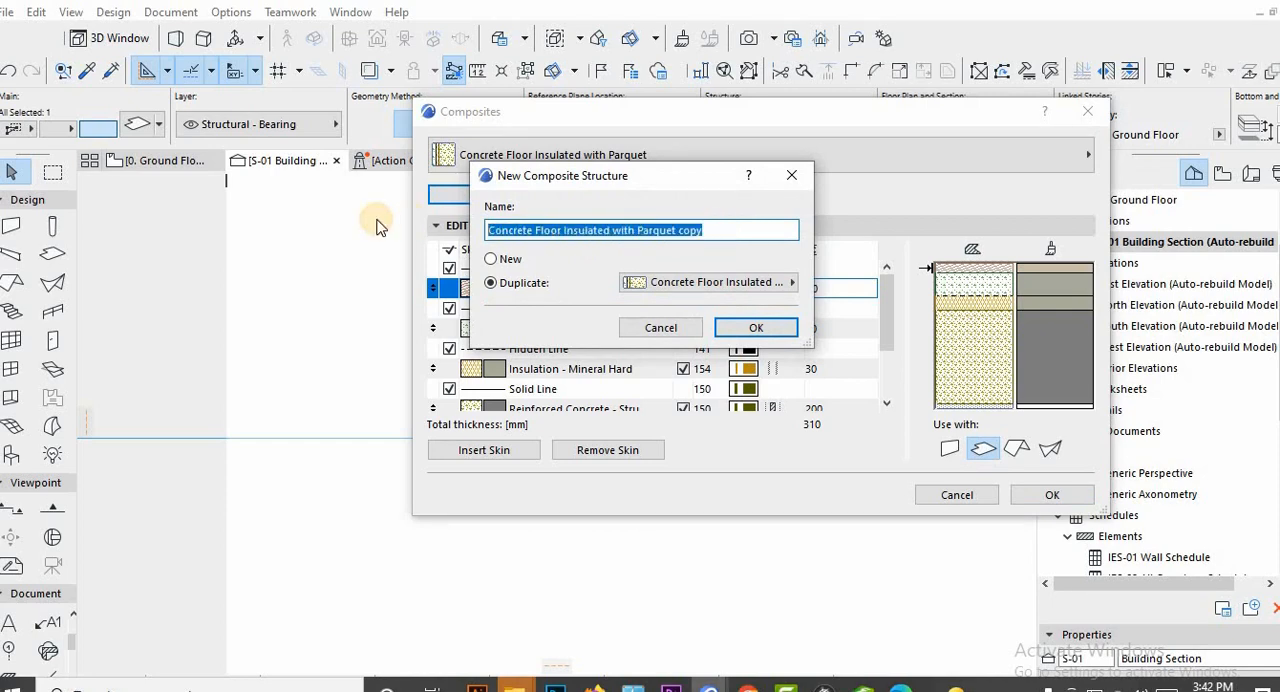
{"action": "type", "text": "S"}
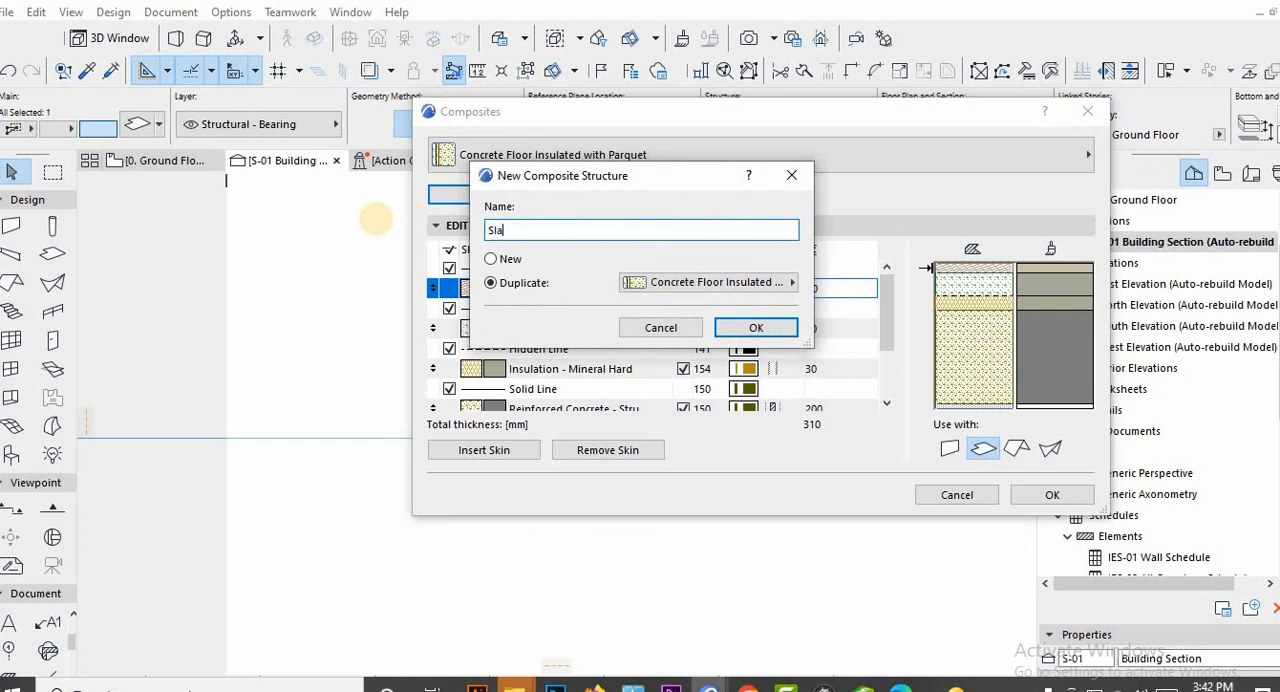
{"action": "type", "text": "la"}
{"action": "type", "text": "b | 100MM thick + tile"}
{"action": "key", "text": "Return"}
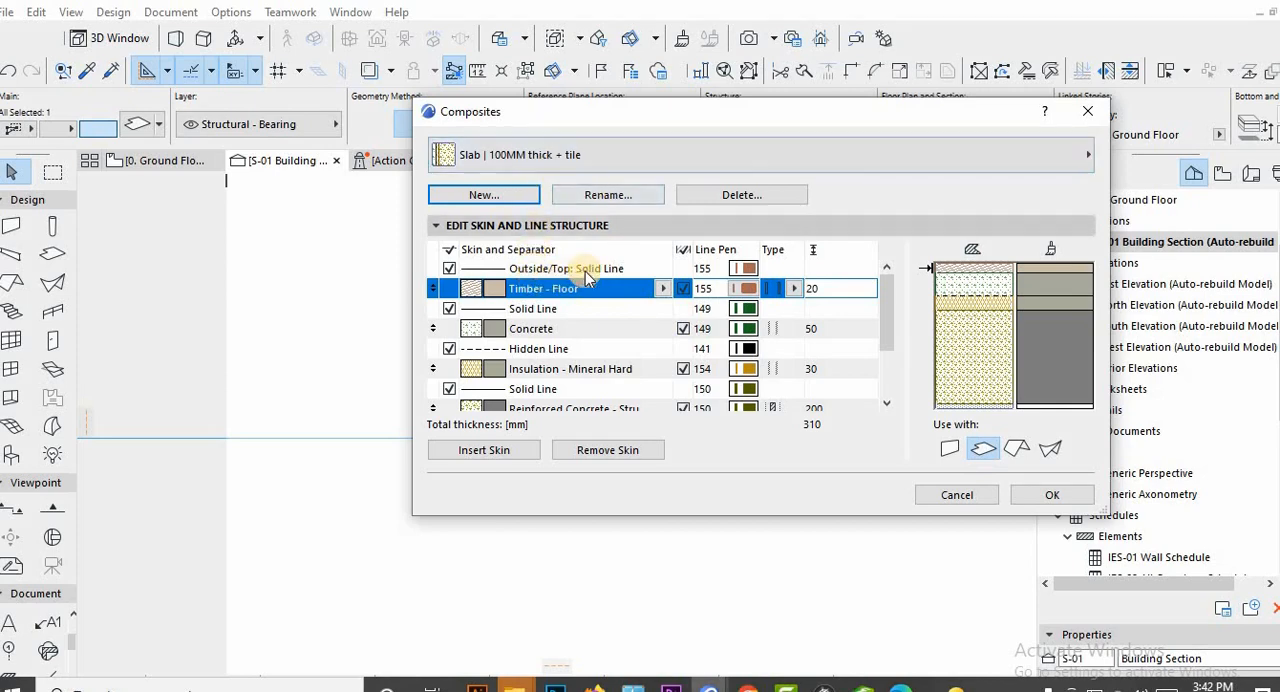
Make the new composite's top skin Tile - Floor at 12 mm and set its Concrete skin to 150 mm.
{"action": "left_click", "coordinate": [663, 289]}
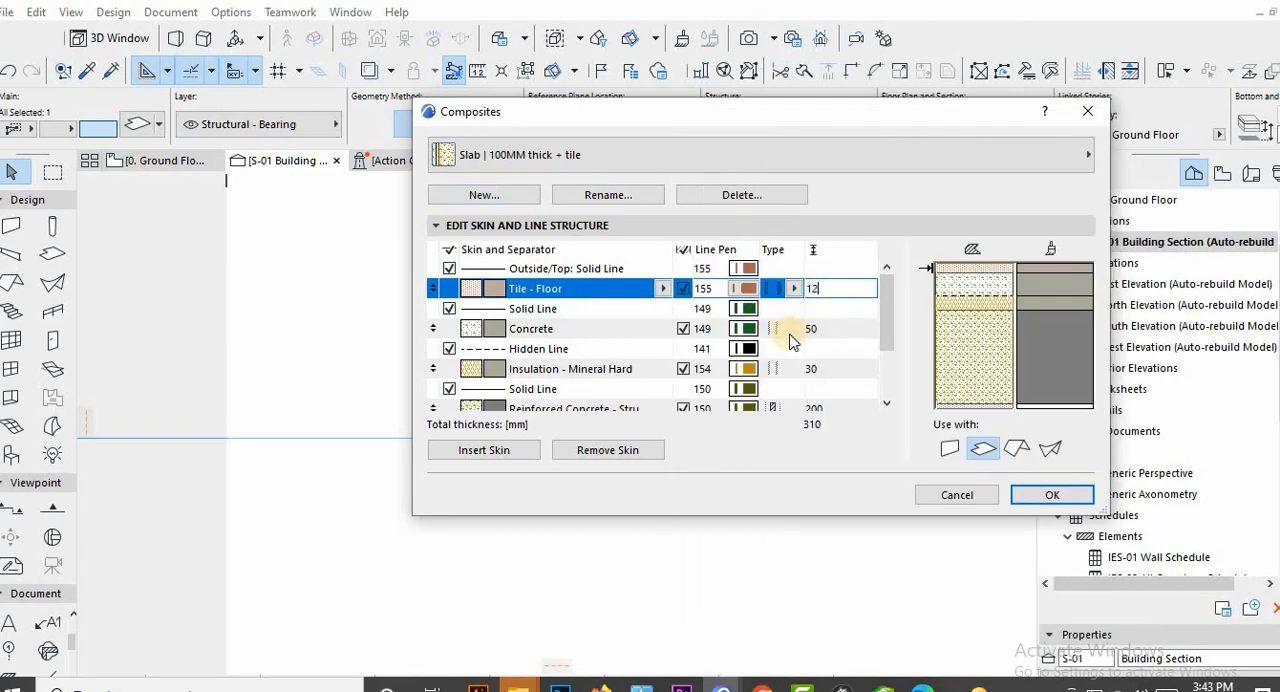
{"action": "left_click", "coordinate": [565, 336]}
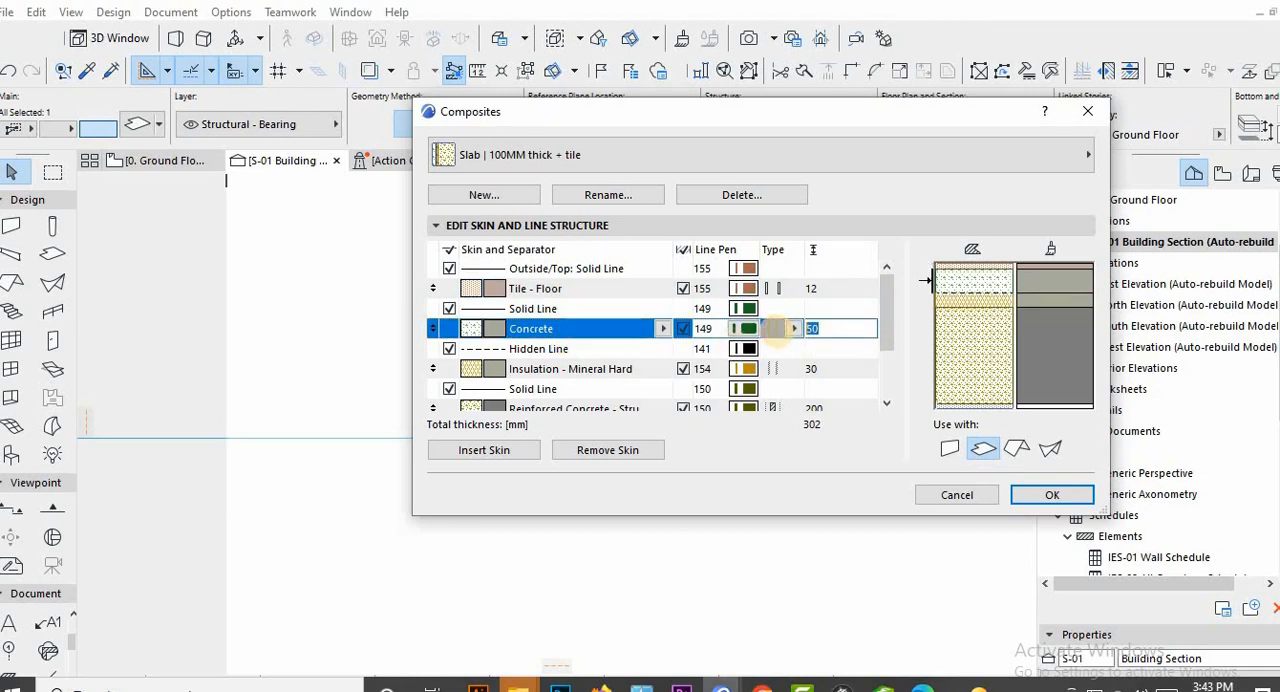
{"action": "type", "text": "0"}
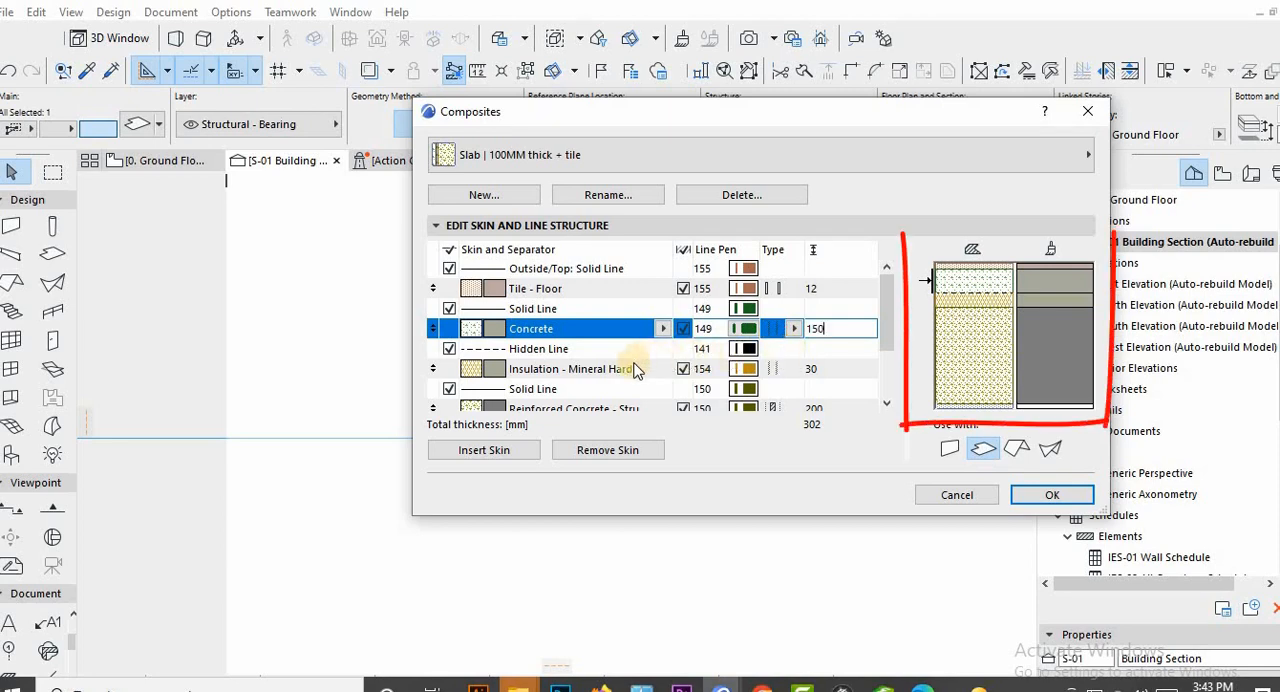
{"action": "key", "text": "Return"}
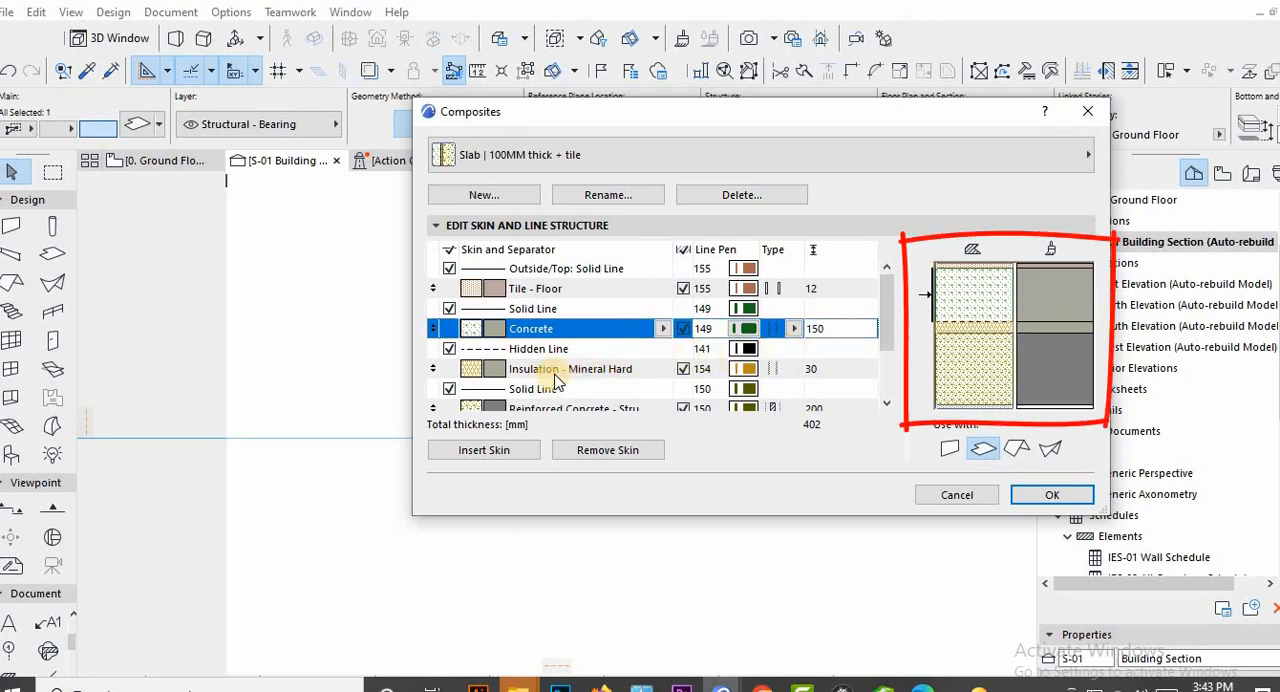
Set the thickness of the composite's Insulation - Mineral Hard skin to 10 mm.
{"action": "left_click", "coordinate": [675, 374]}
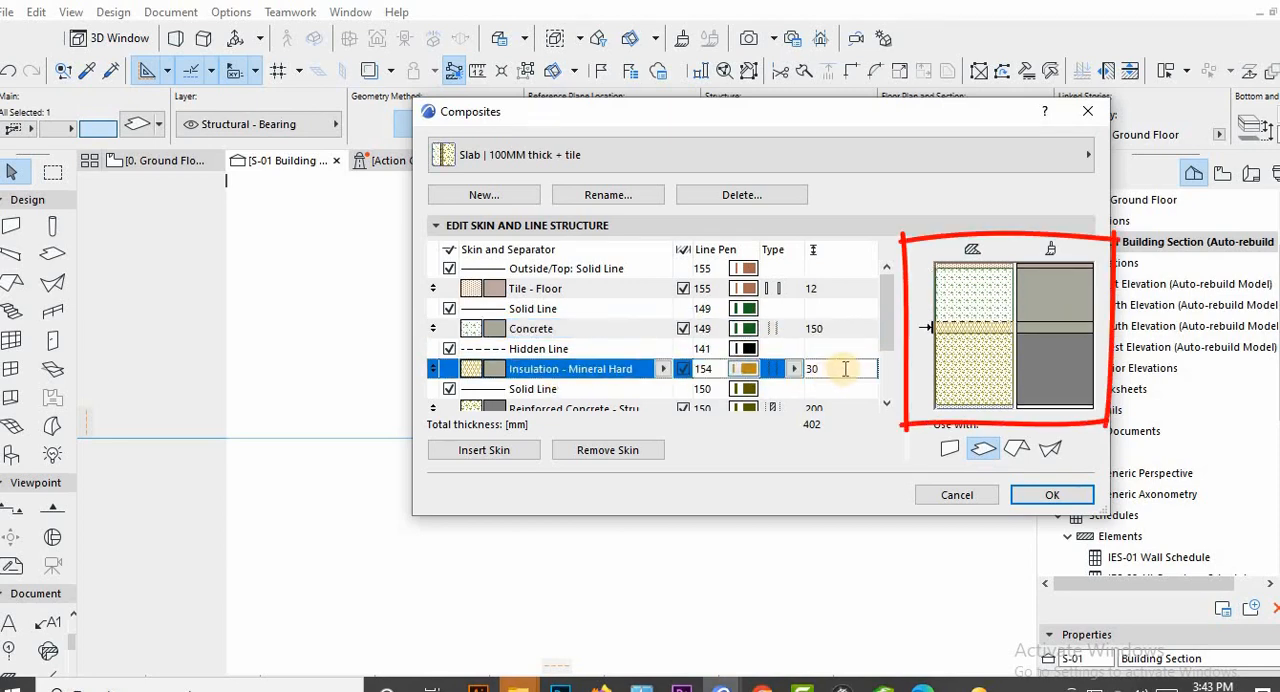
{"action": "left_click", "coordinate": [782, 371]}
{"action": "type", "text": "10"}
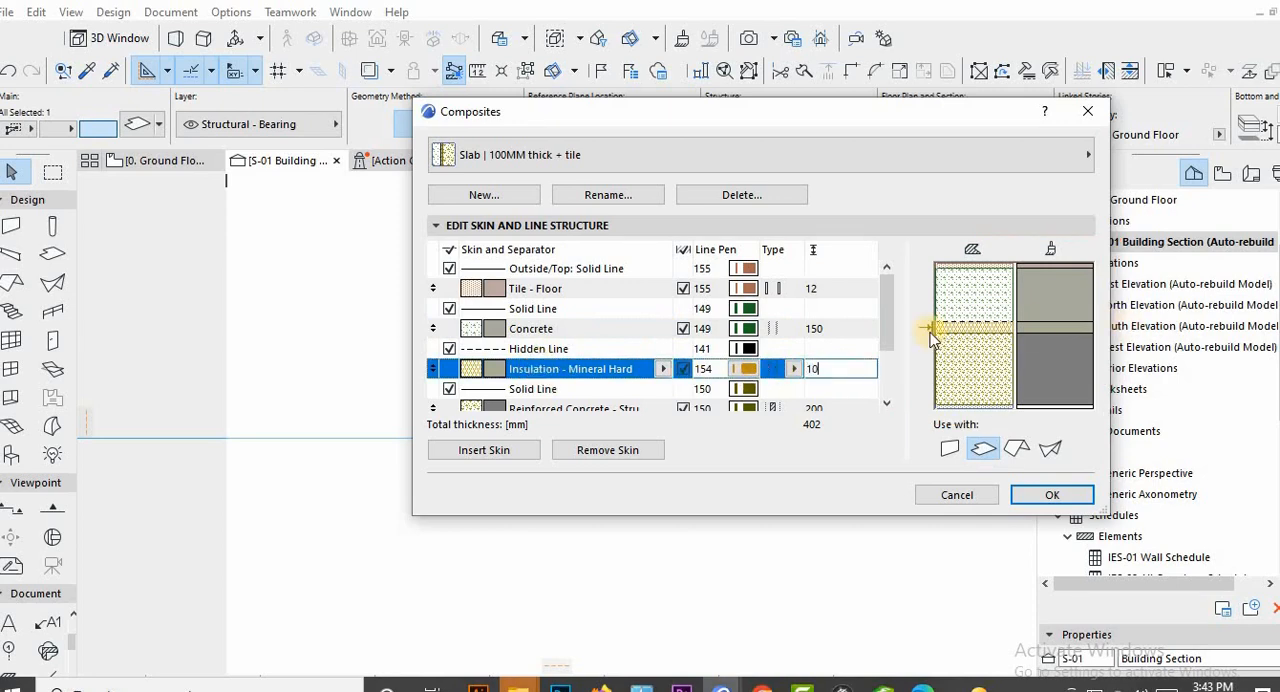
{"action": "key", "text": "Return"}
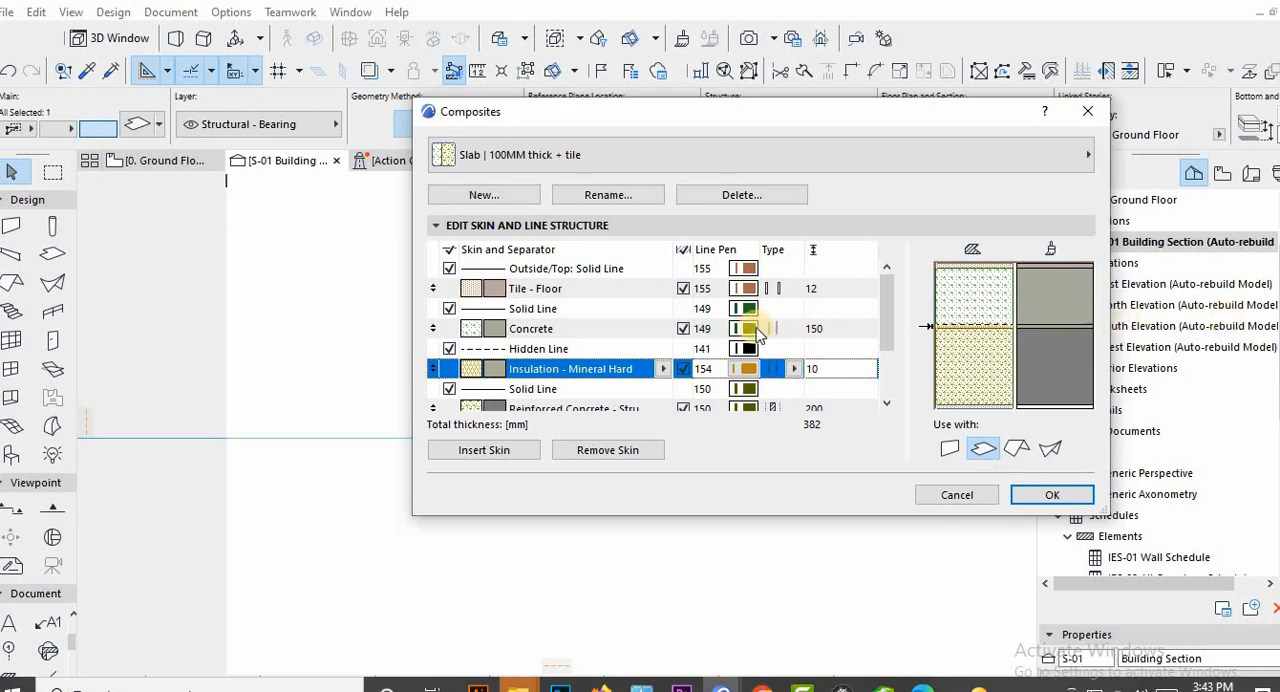
Replace the composite's Reinforced Concrete skin with Sand and its Plaster - Gypsum skin with Gravel, and save the composite.
{"action": "scroll", "coordinate": [565, 355], "scroll_direction": "down", "scroll_amount": 1}
{"action": "left_click", "coordinate": [560, 348]}
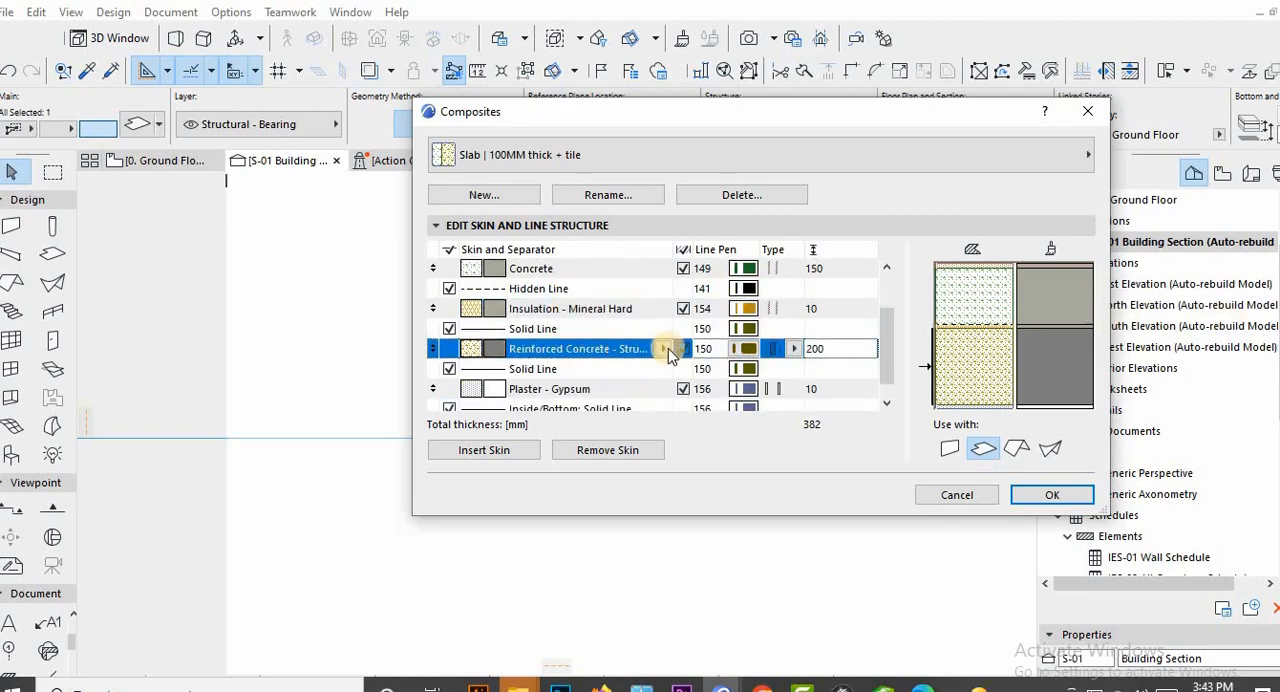
{"action": "left_click", "coordinate": [666, 350]}
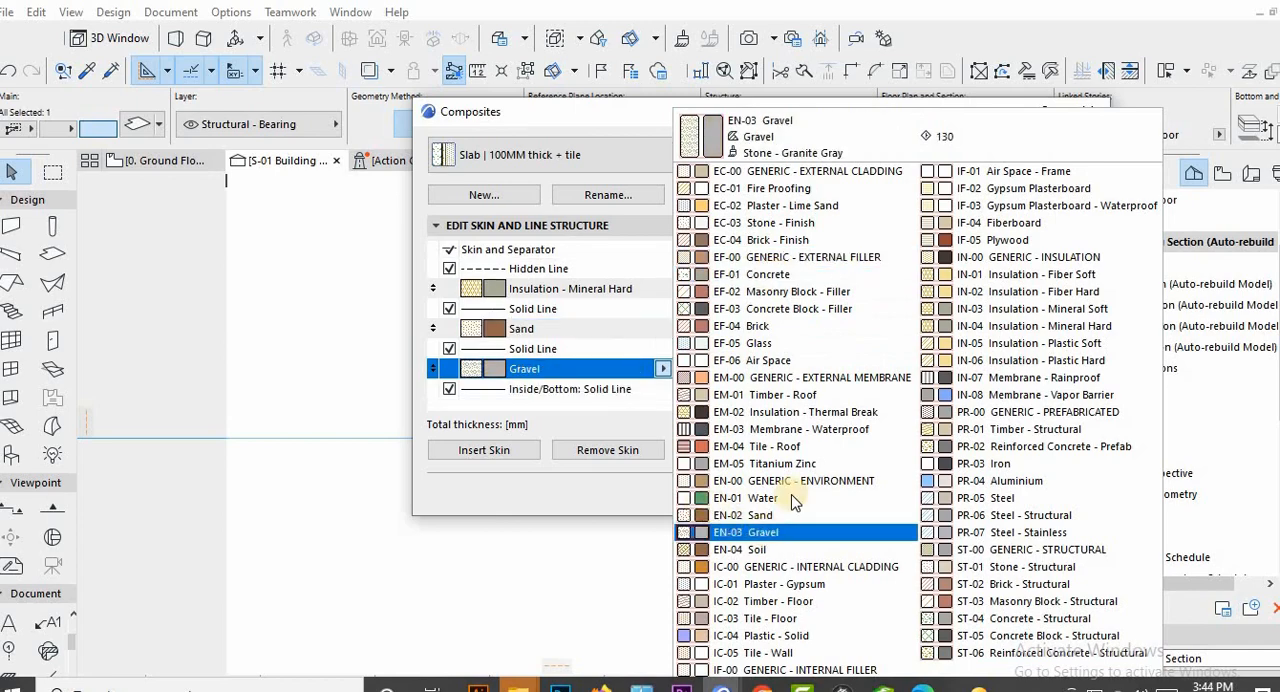
{"action": "left_click", "coordinate": [788, 531]}
{"action": "key", "text": "Return"}
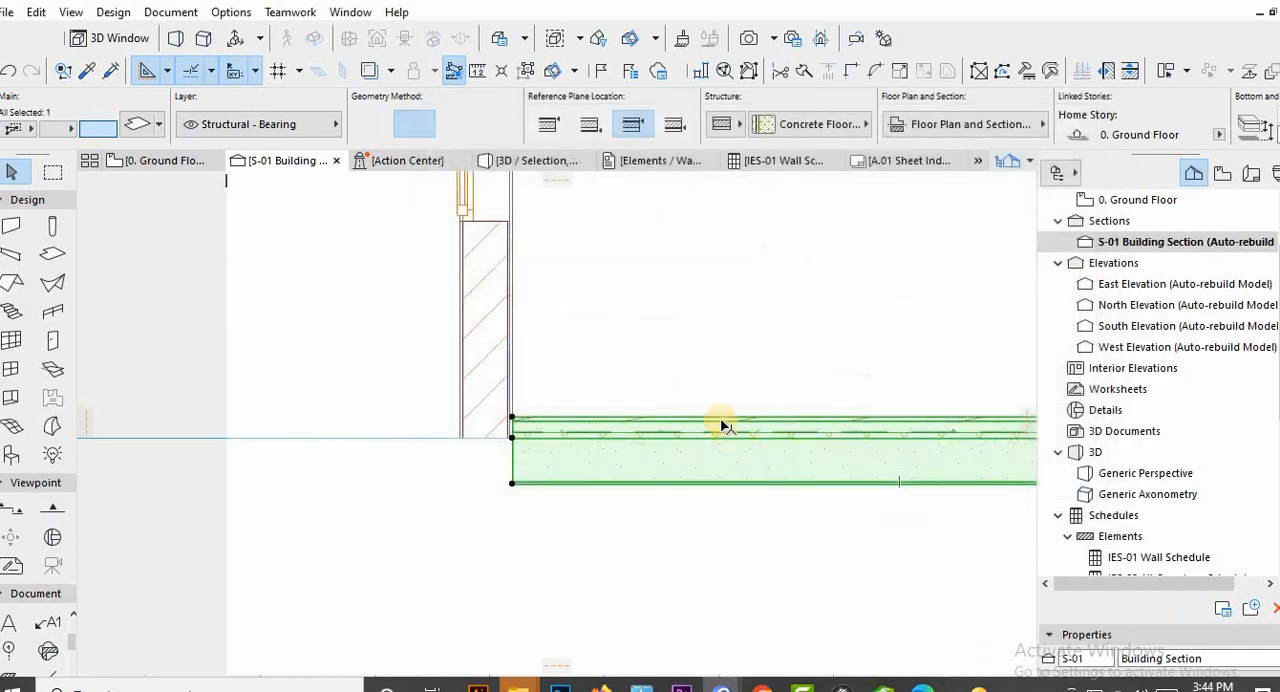
Assign the "Slab | 100MM thick + tile" composite to the selected slab and inspect its layers in section and 3D.
{"action": "left_click", "coordinate": [788, 126]}
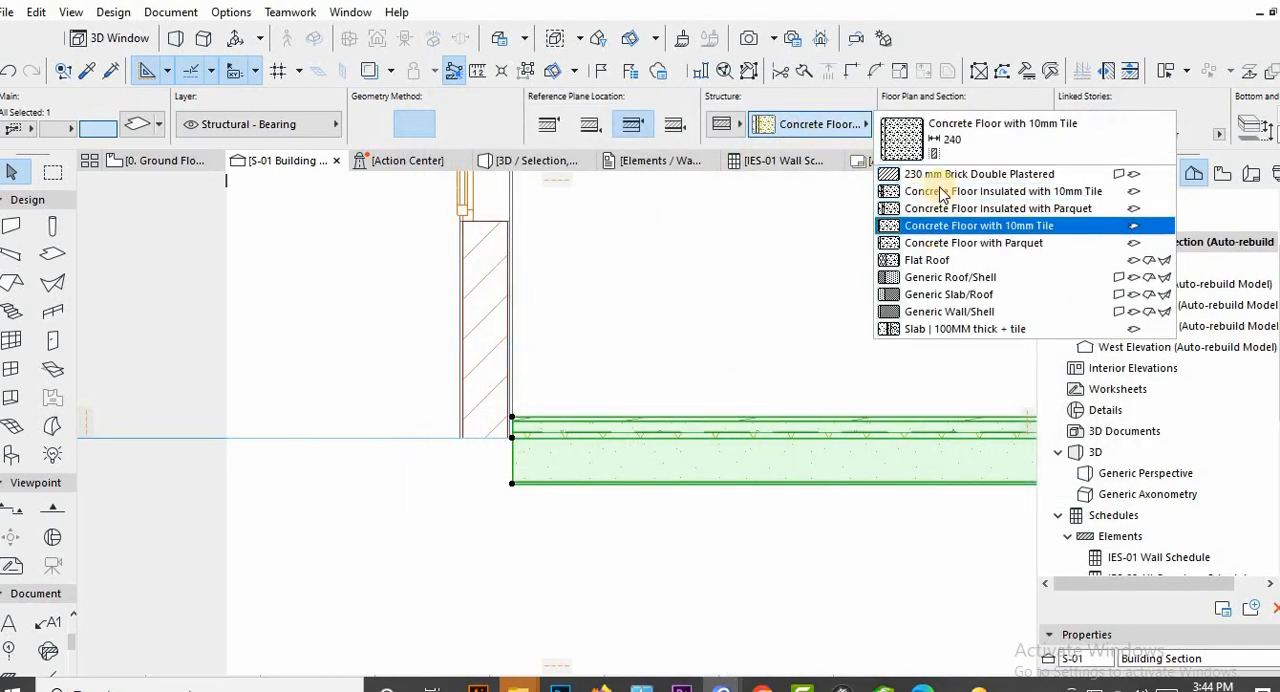
{"action": "left_click", "coordinate": [947, 330]}
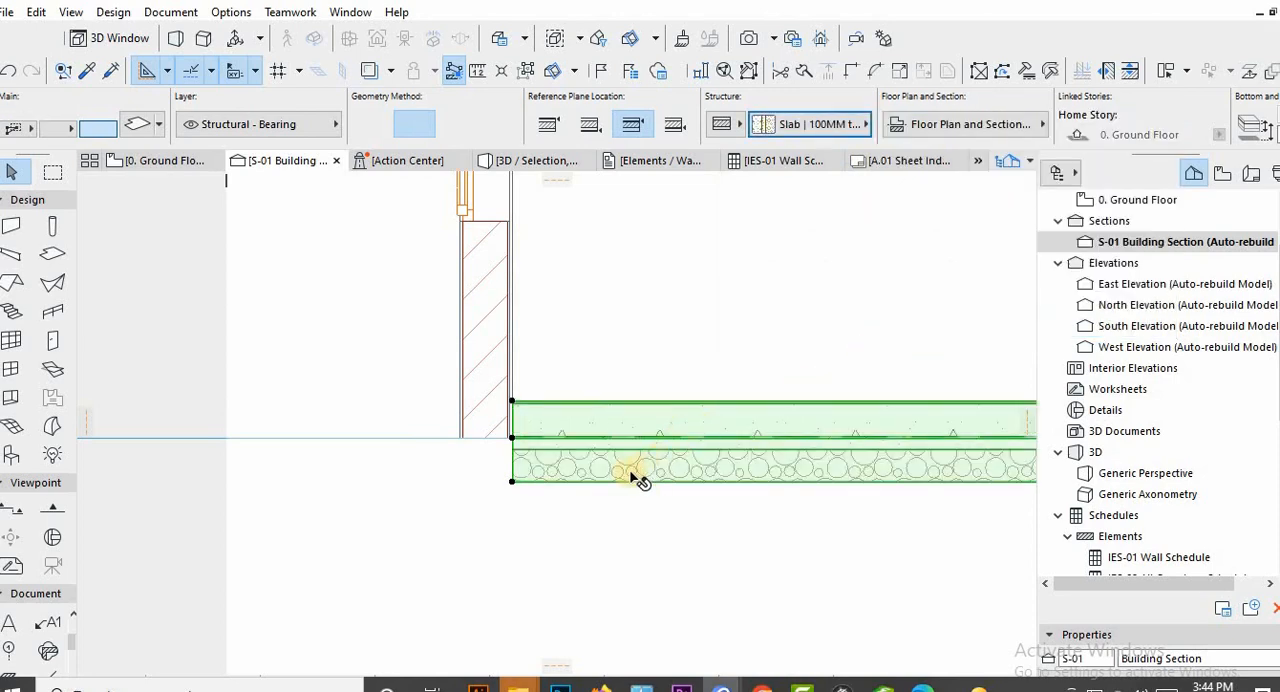
{"action": "key", "text": "Escape"}
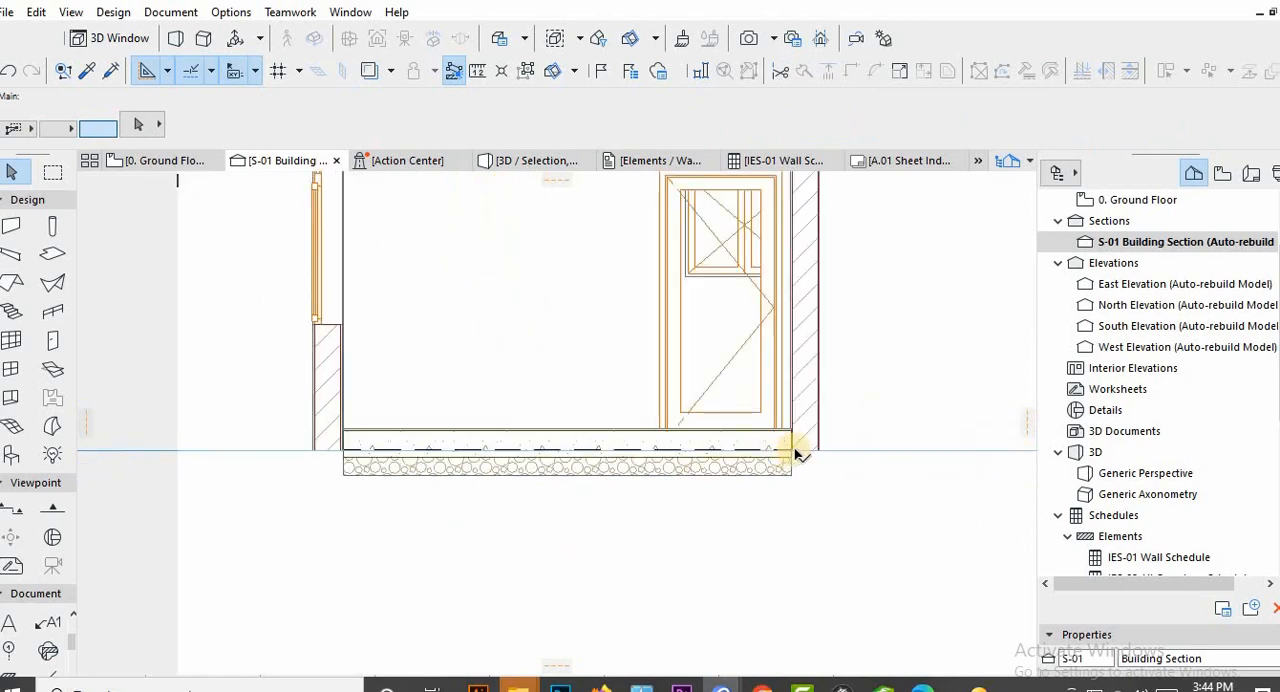
{"action": "key", "text": "F3"}
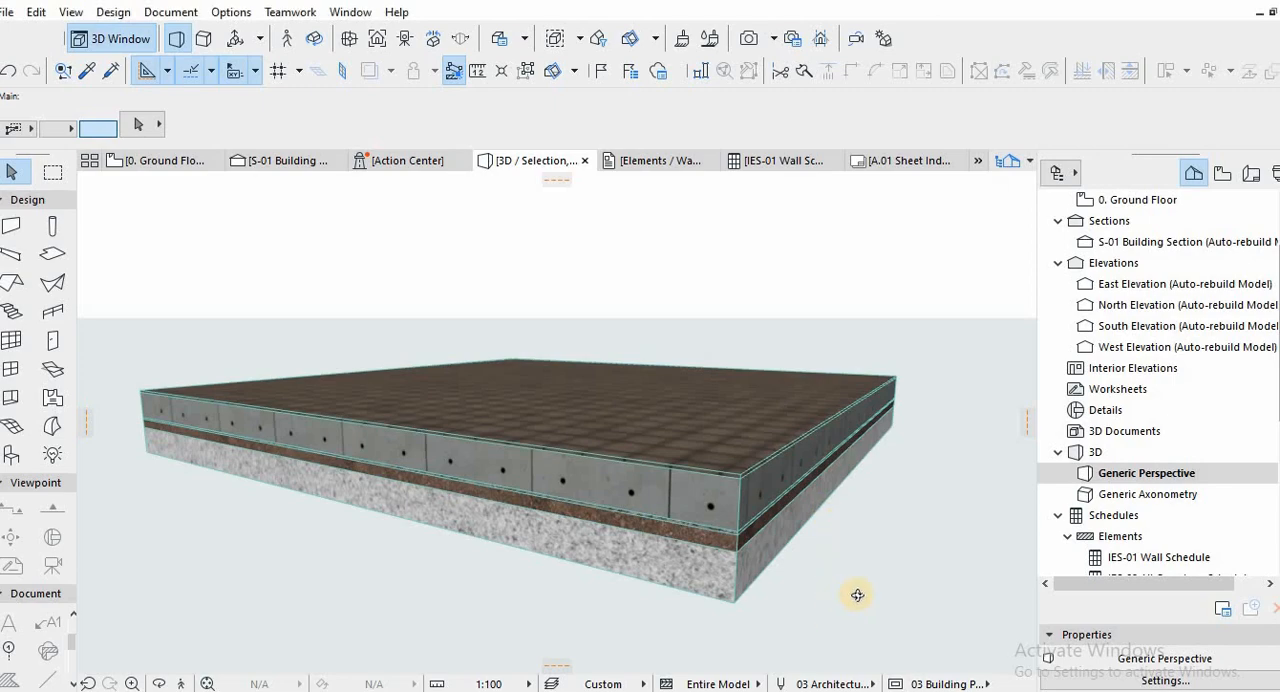
{"action": "middle_click_drag", "start_coordinate": [714, 536], "coordinate": [621, 519], "text": "shift"}
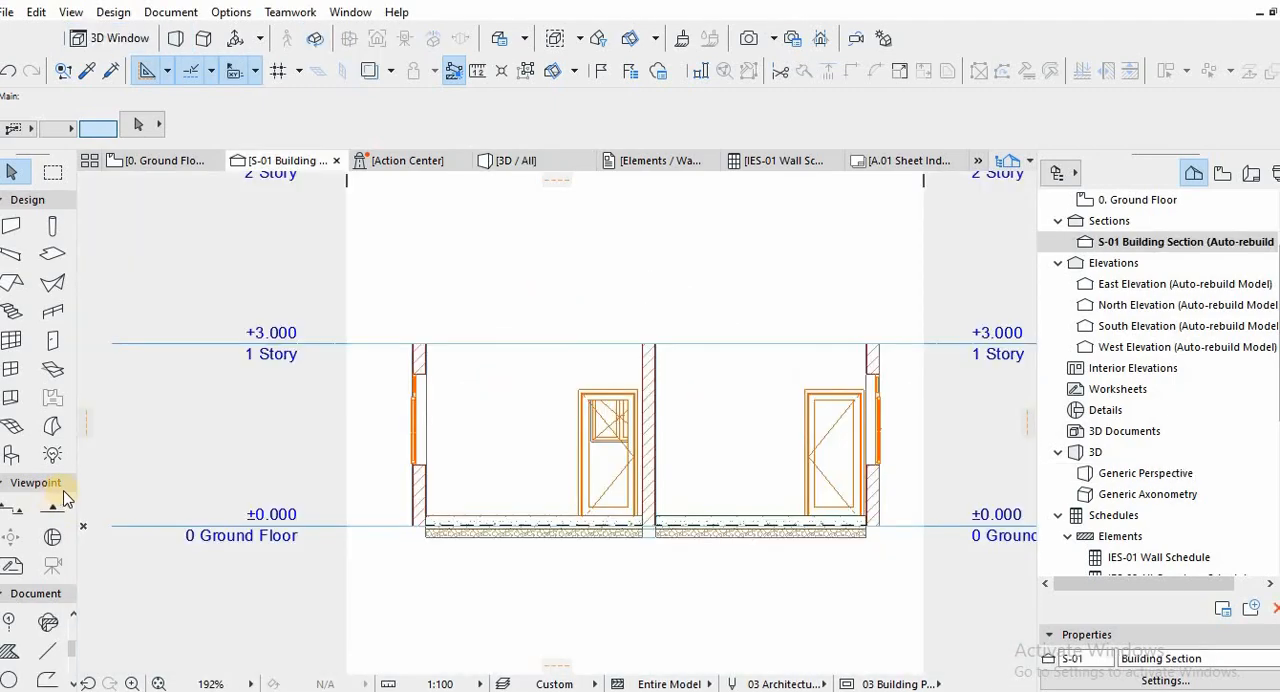
Draw a rectangular foundation wall outline in the section below the left exterior wall, 600 mm deep and matching the wall's width.
{"action": "left_click", "coordinate": [60, 650]}
{"action": "scroll", "coordinate": [404, 542], "scroll_direction": "up", "scroll_amount": 5}
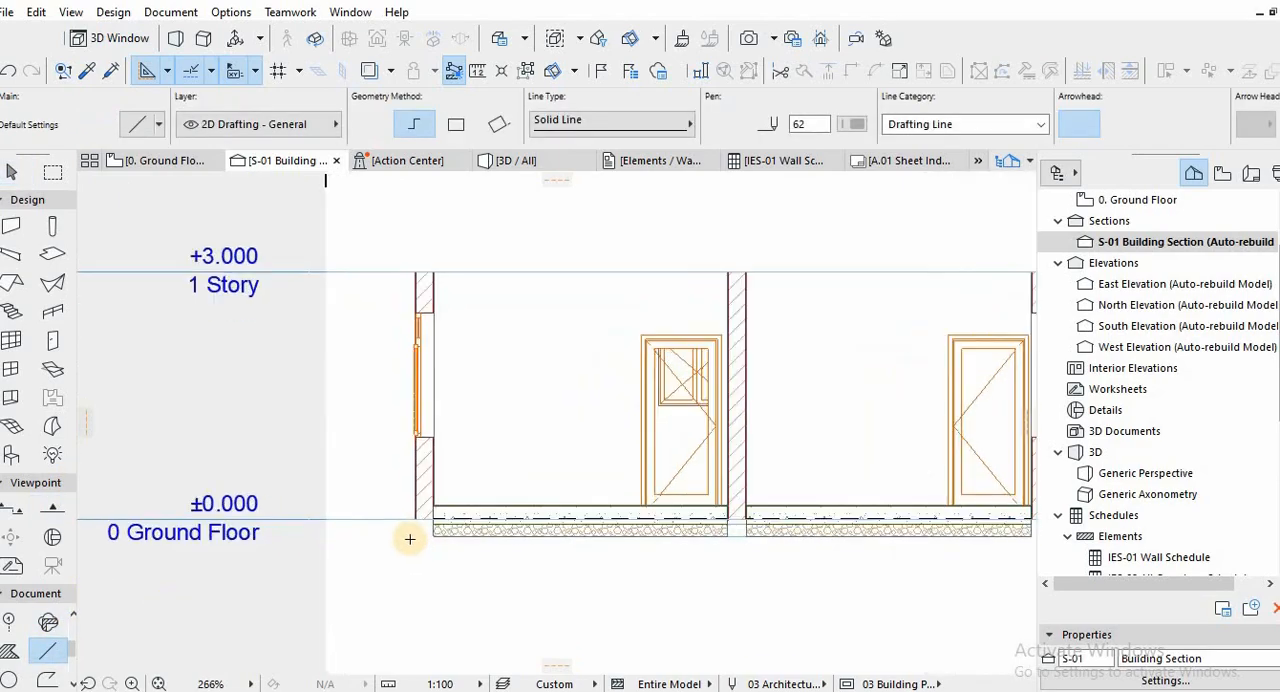
{"action": "left_click", "coordinate": [426, 500]}
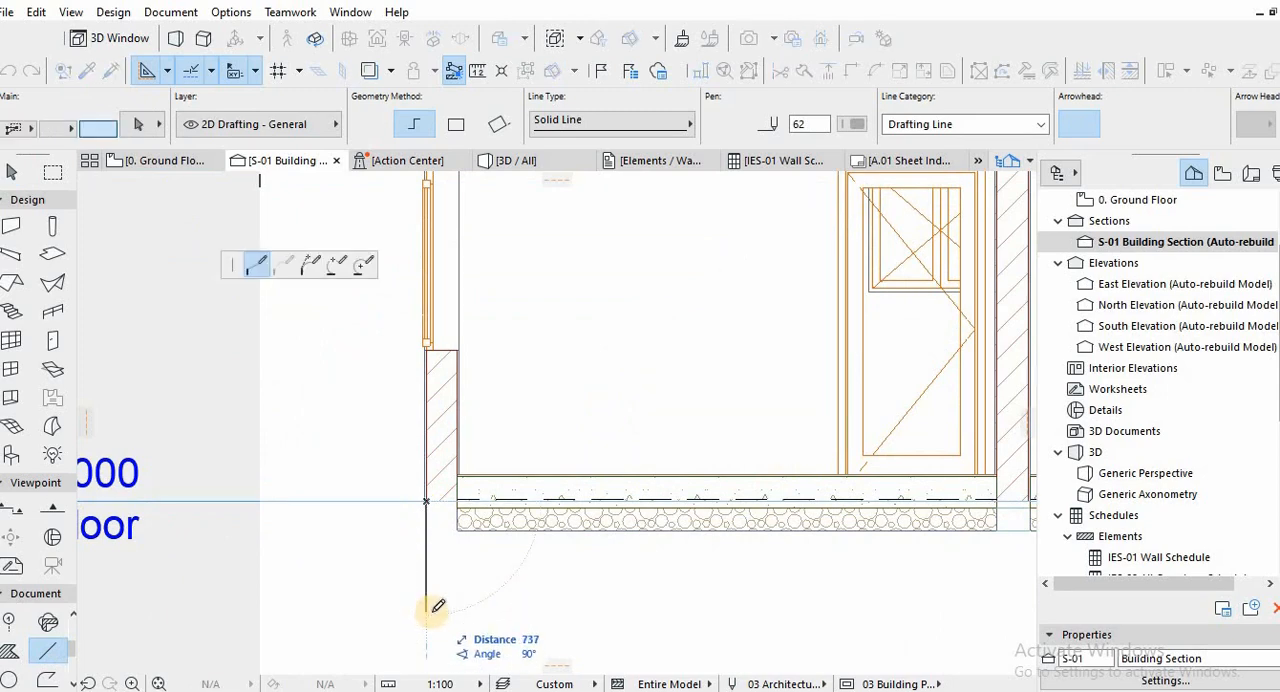
{"action": "key", "text": "Tab"}
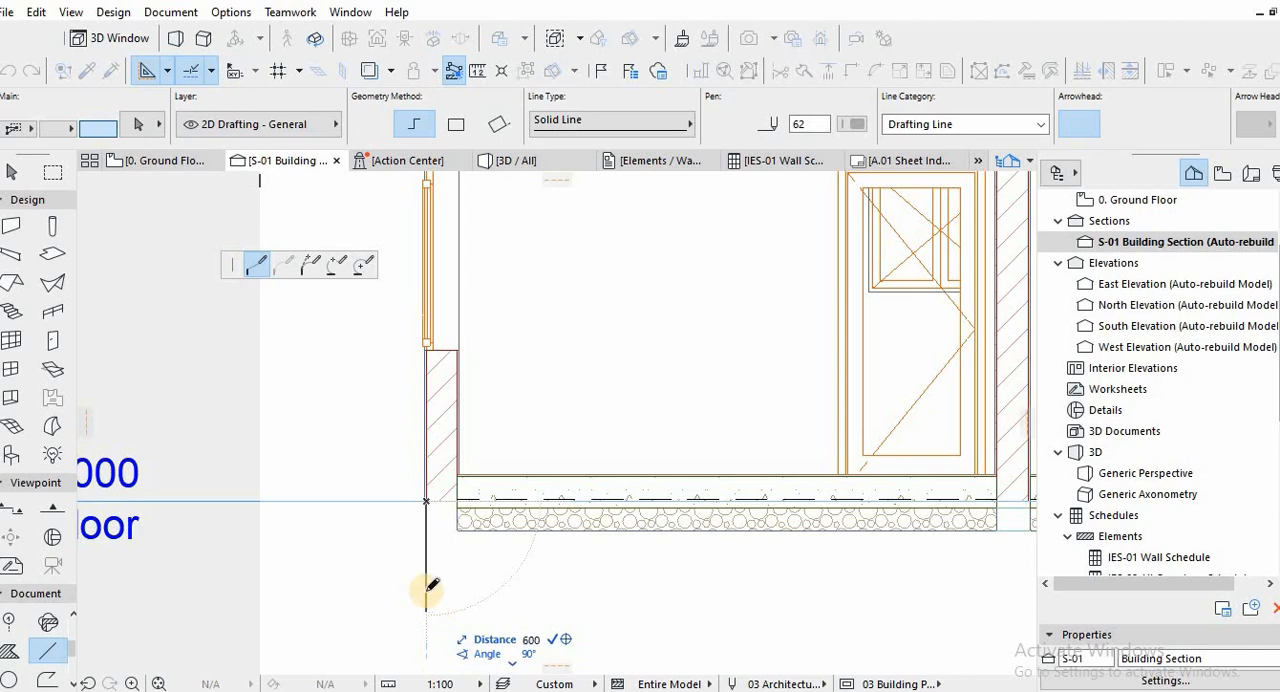
{"action": "type", "text": "600"}
{"action": "key", "text": "Return"}
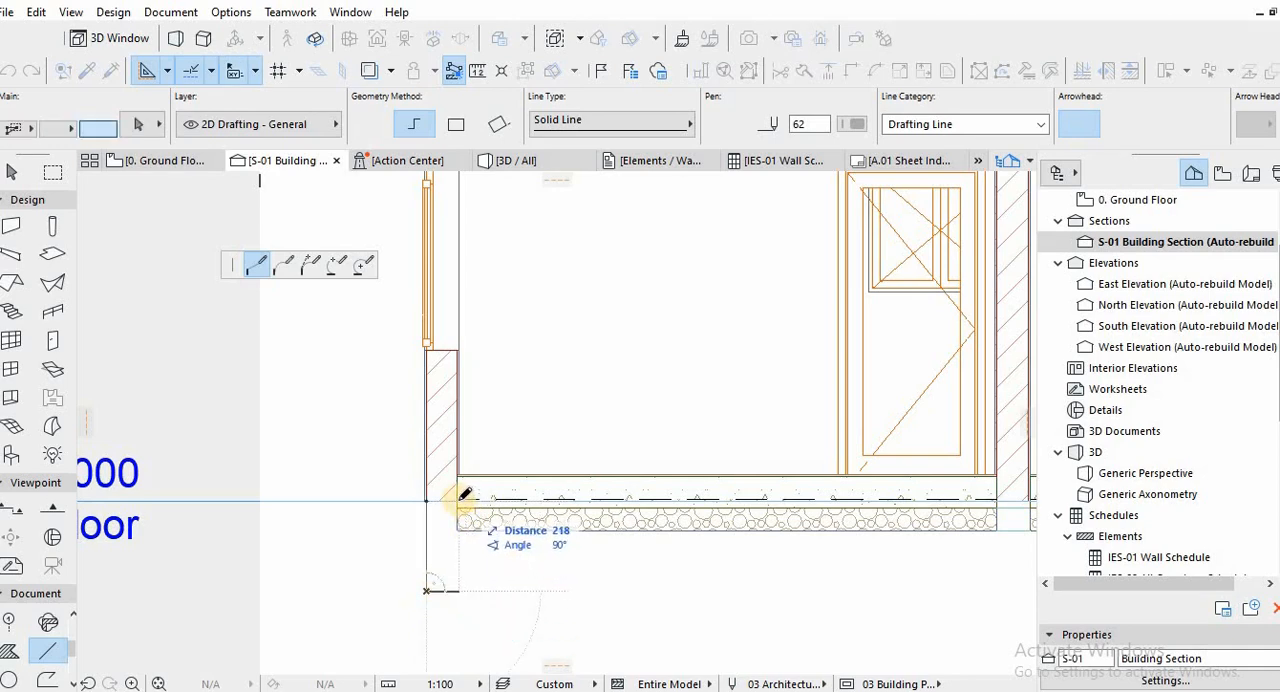
{"action": "left_click", "coordinate": [457, 492]}
{"action": "left_click", "coordinate": [448, 494]}
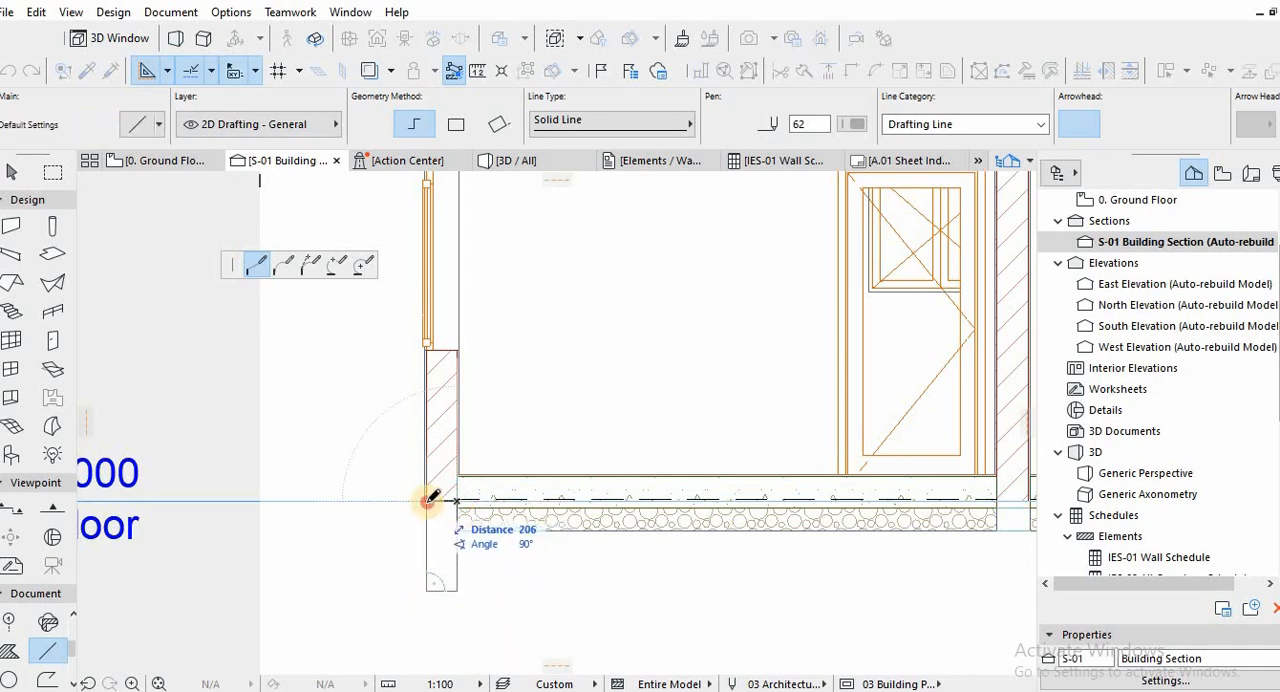
{"action": "left_click", "coordinate": [428, 499]}
{"action": "scroll", "coordinate": [422, 586], "scroll_direction": "up", "scroll_amount": 3}
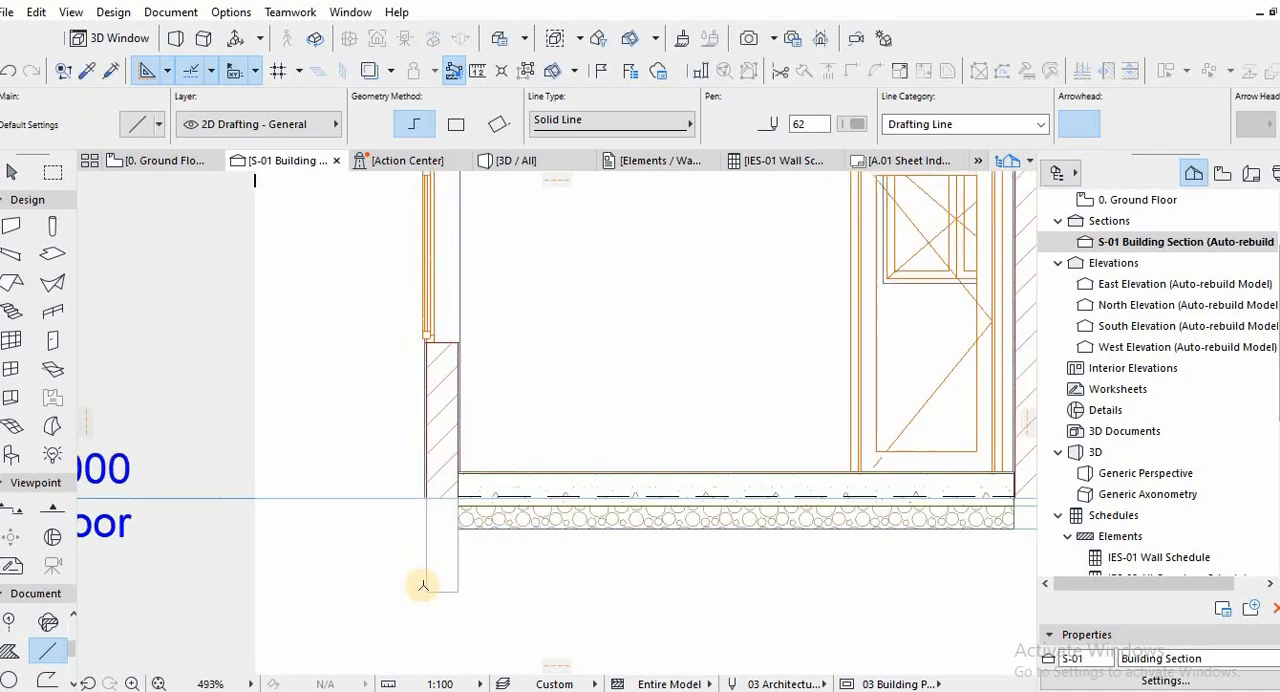
{"action": "key", "text": "Escape"}
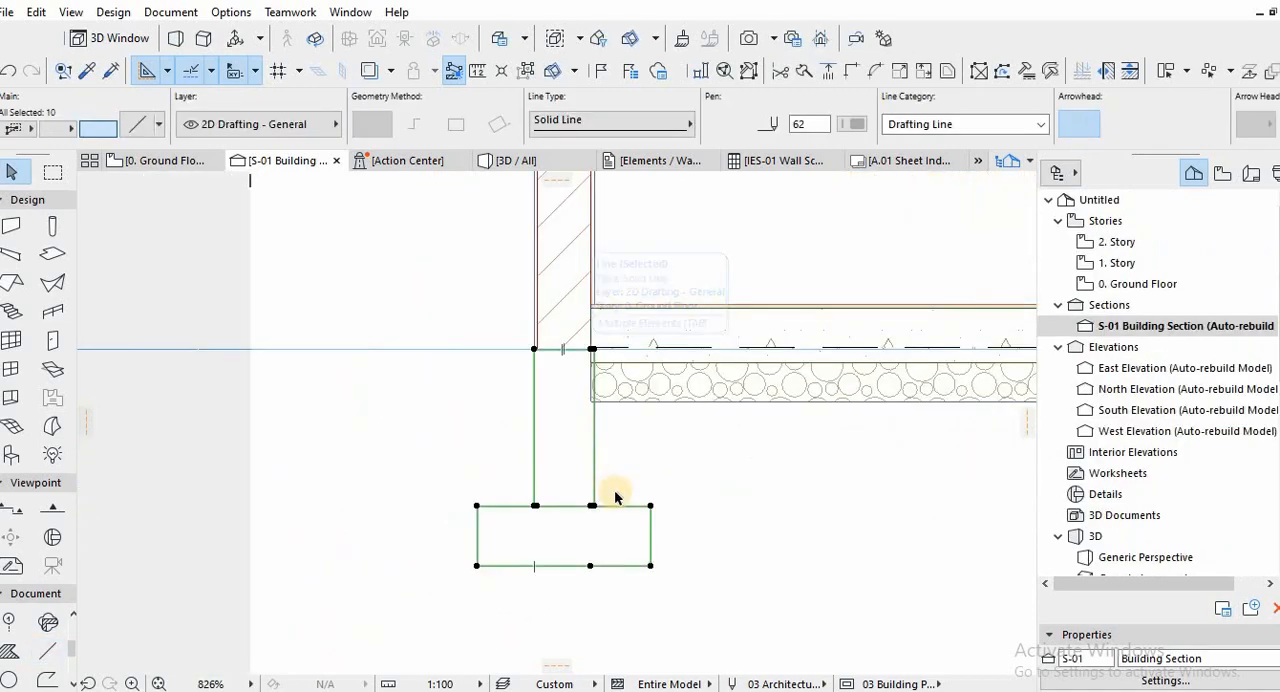
Copy the selected foundation wall and footing lines beneath the left exterior wall, and clear the selection.
{"action": "scroll", "coordinate": [599, 415], "scroll_direction": "down", "scroll_amount": 1}
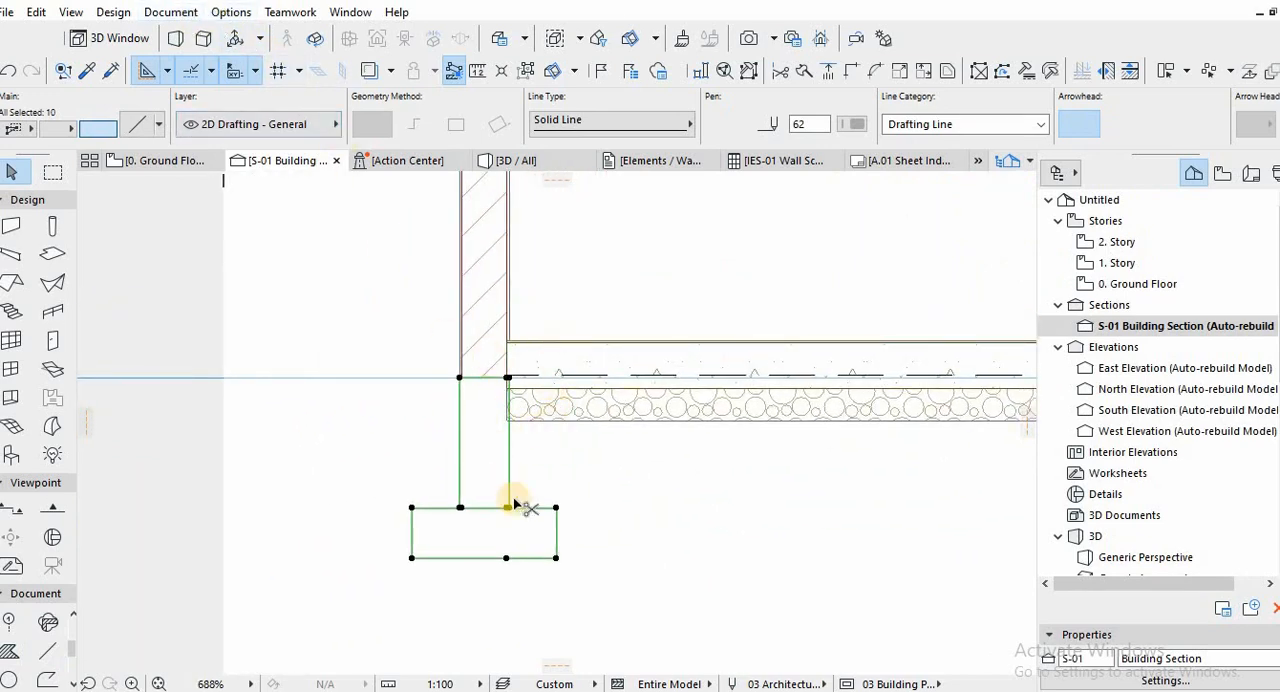
{"action": "right_click", "coordinate": [555, 560]}
{"action": "left_click", "coordinate": [598, 228]}
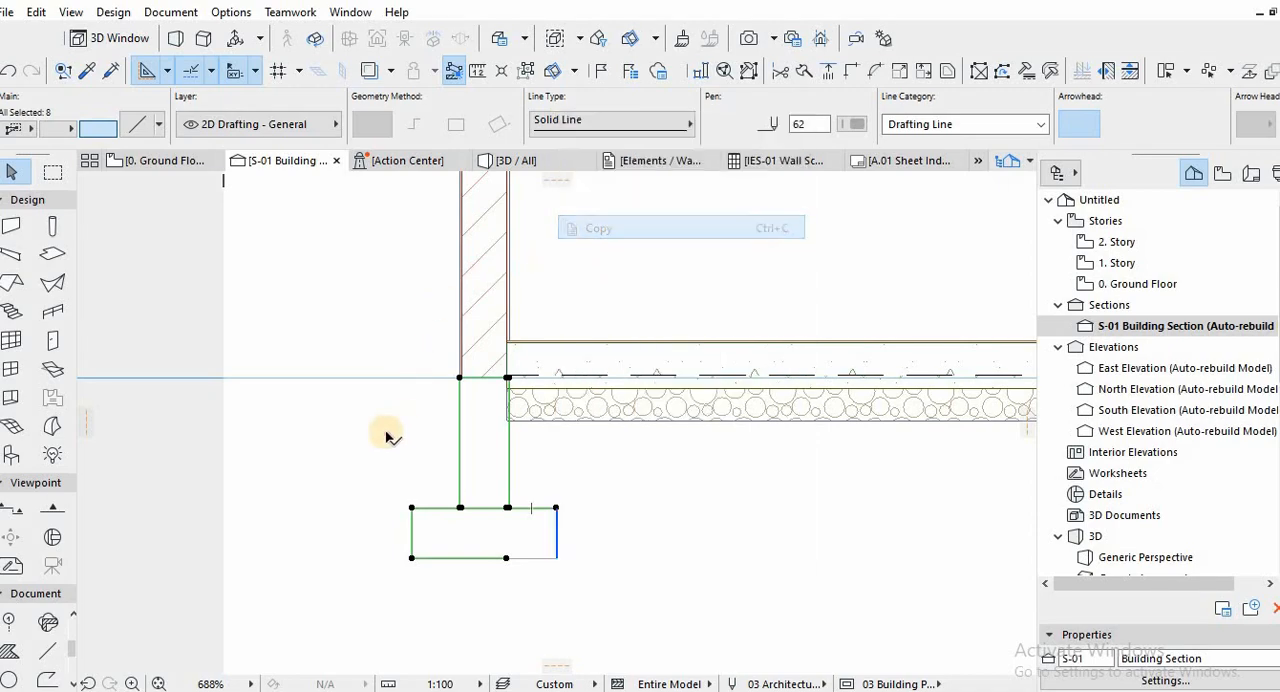
{"action": "left_click", "coordinate": [385, 435]}
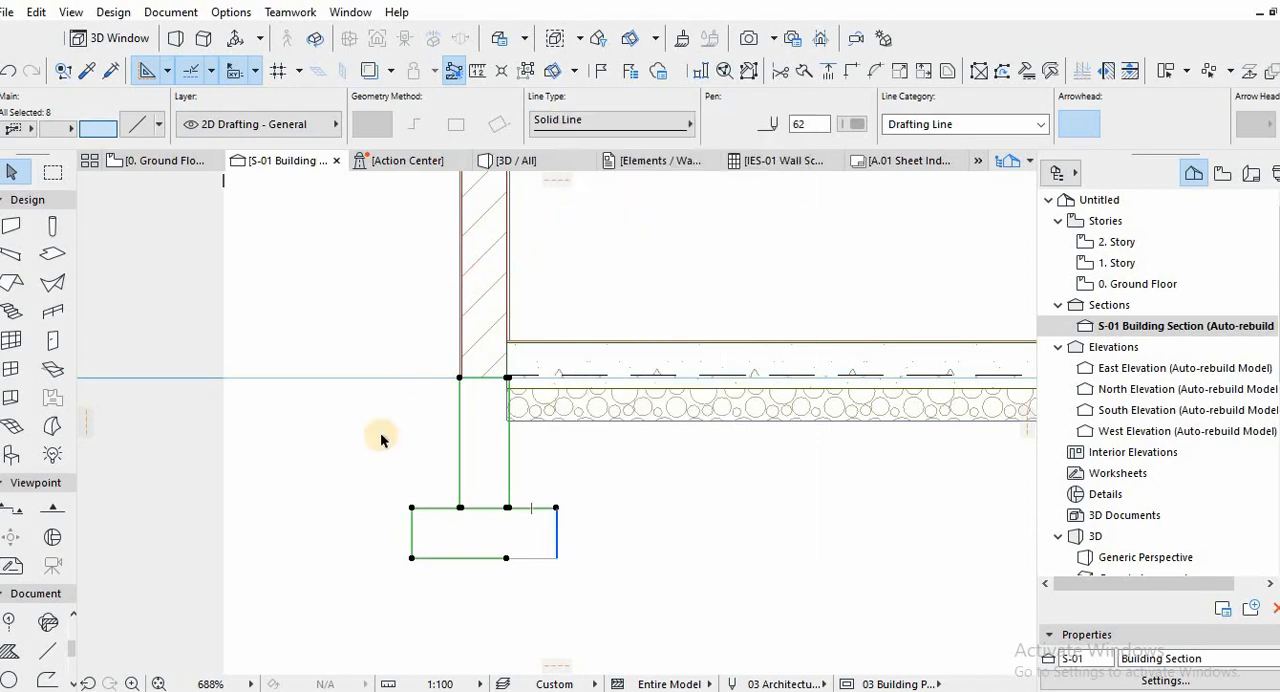
Look through the available complex profiles in the Profile Manager and open the Custom profile for editing.
{"action": "left_click", "coordinate": [113, 12]}
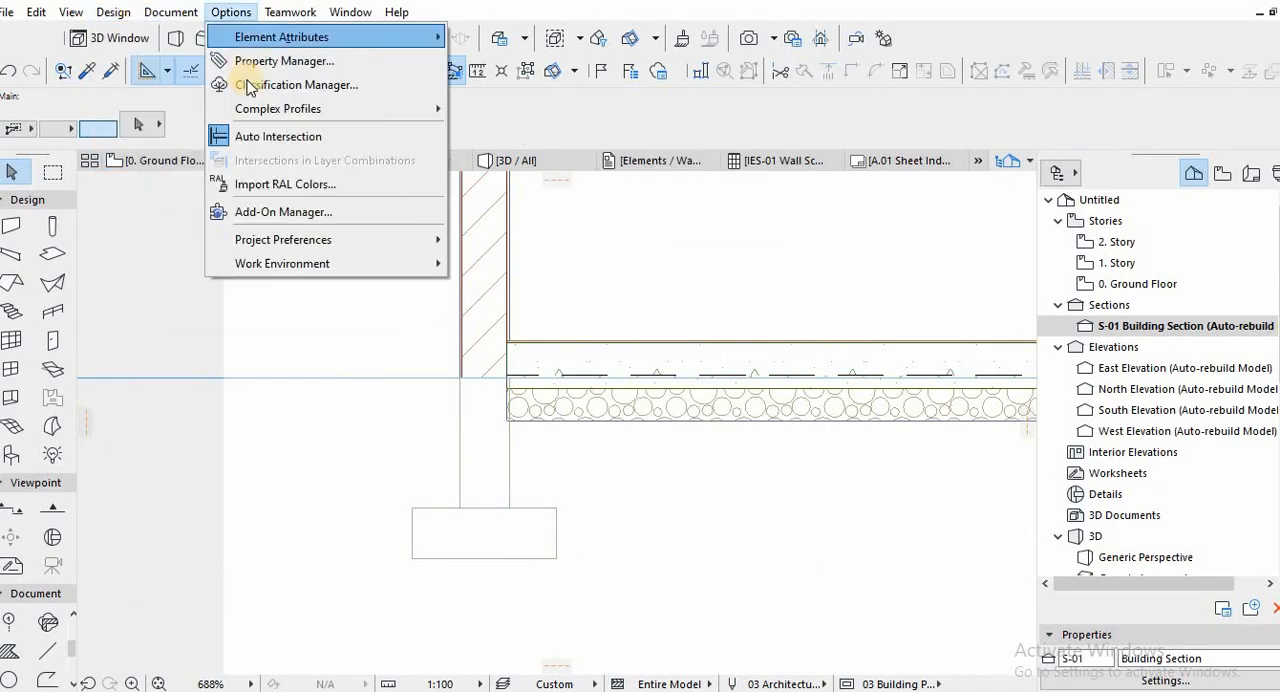
{"action": "mouse_move", "coordinate": [268, 108]}
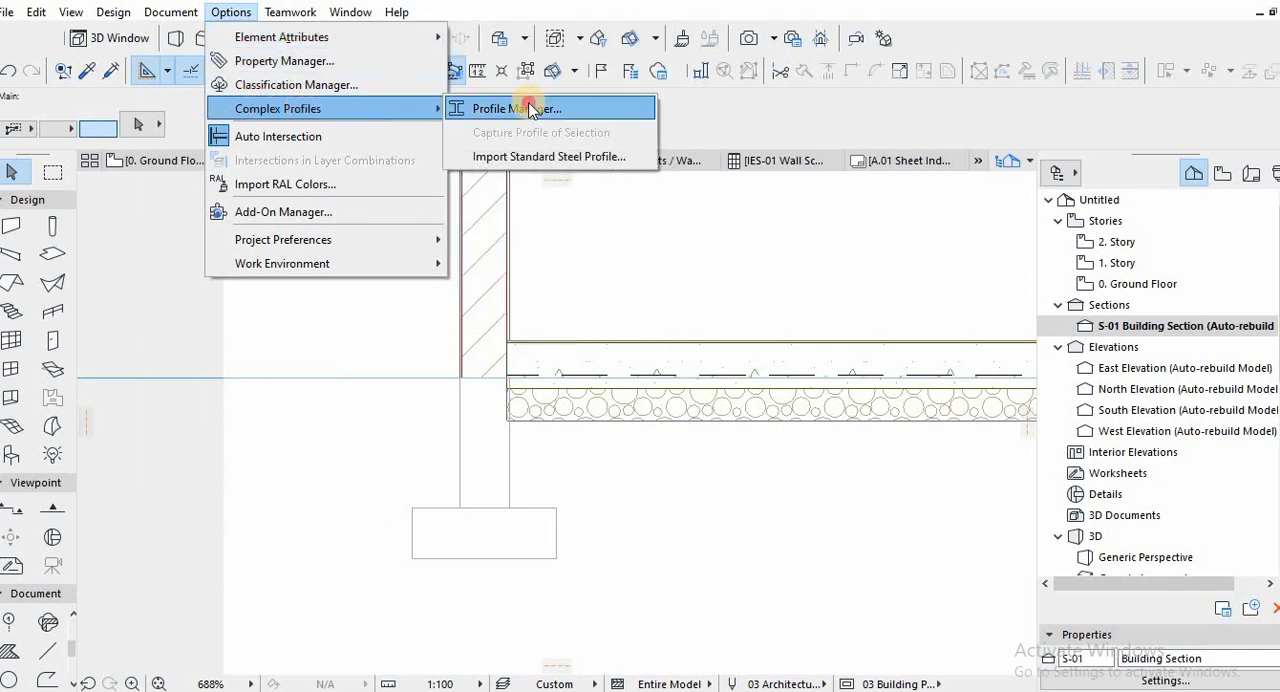
{"action": "left_click", "coordinate": [530, 110]}
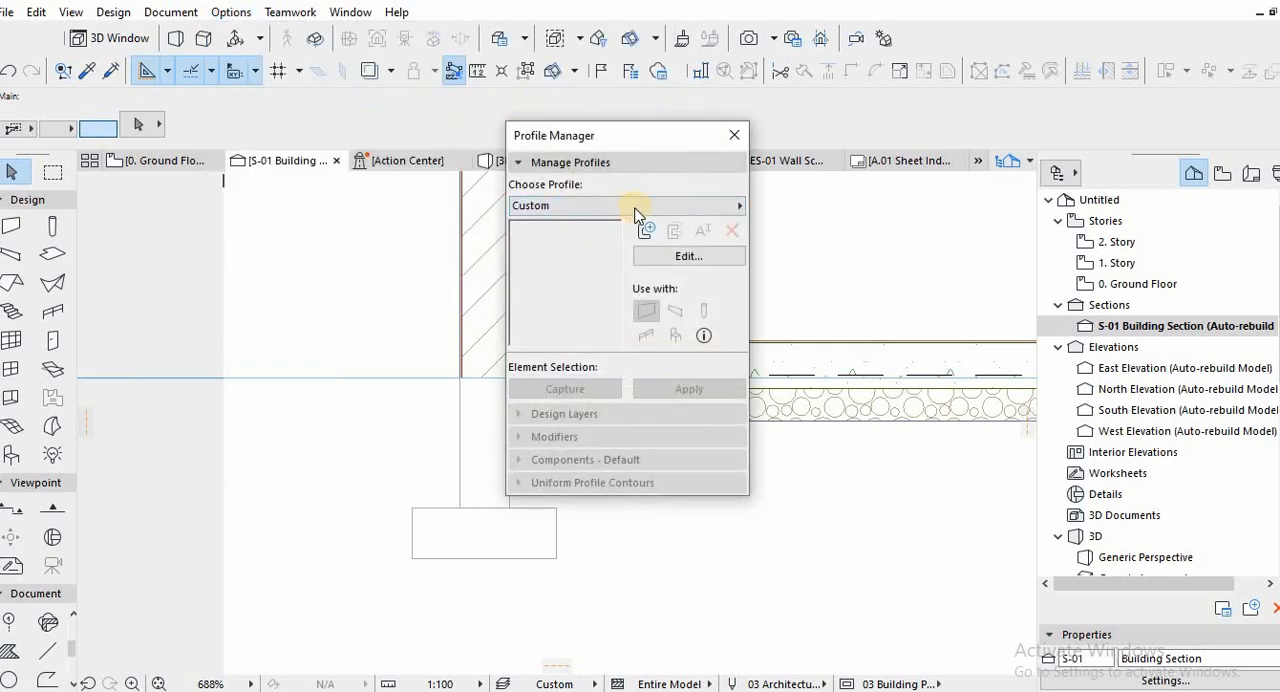
{"action": "left_click", "coordinate": [636, 207]}
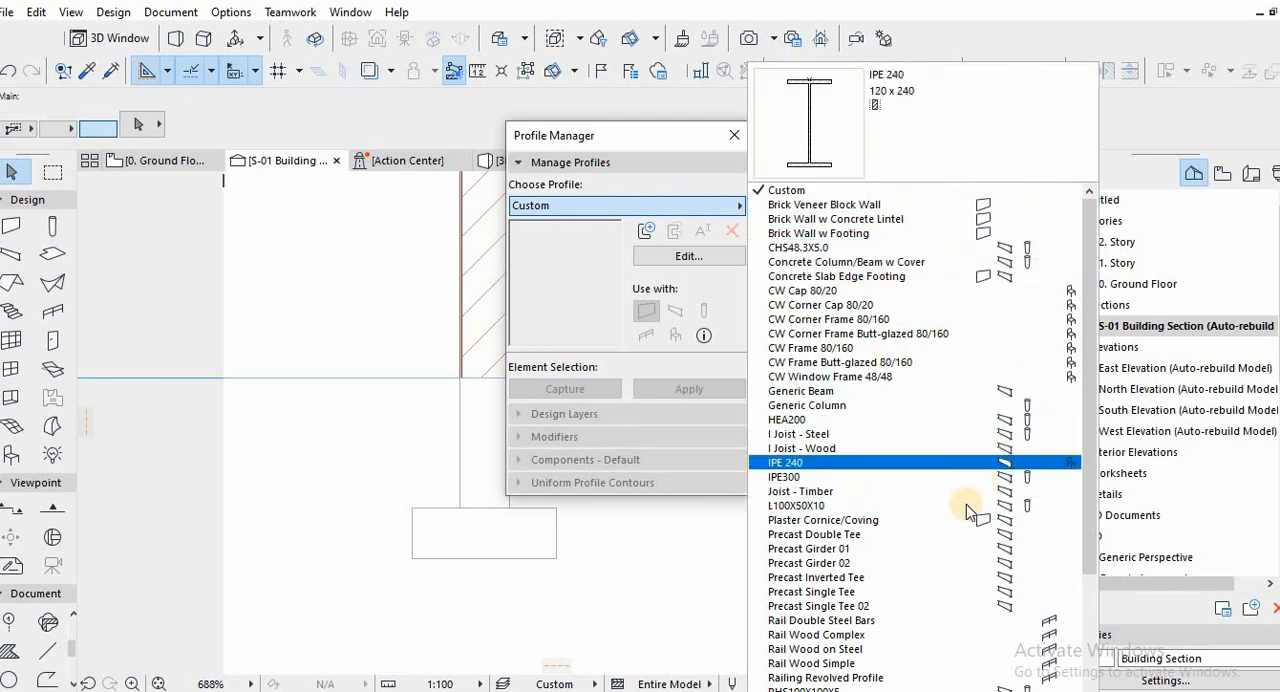
{"action": "scroll", "coordinate": [971, 508], "scroll_direction": "down", "scroll_amount": 2}
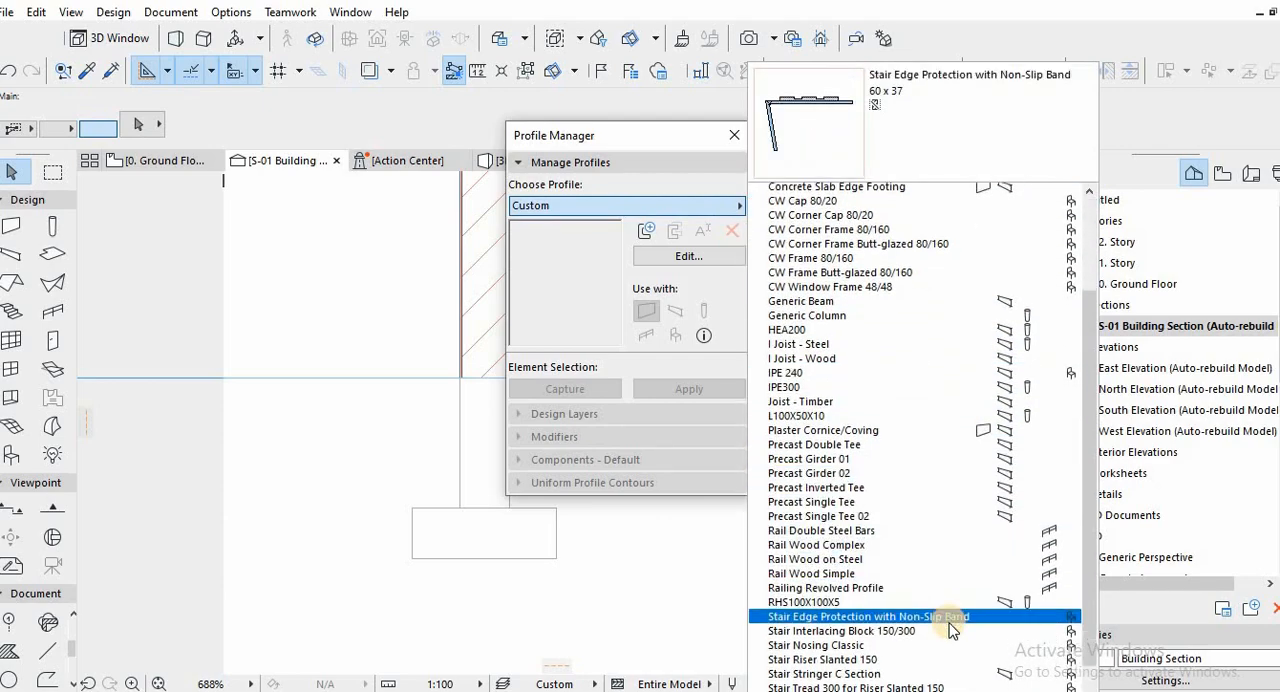
{"action": "scroll", "coordinate": [950, 625], "scroll_direction": "down", "scroll_amount": 2}
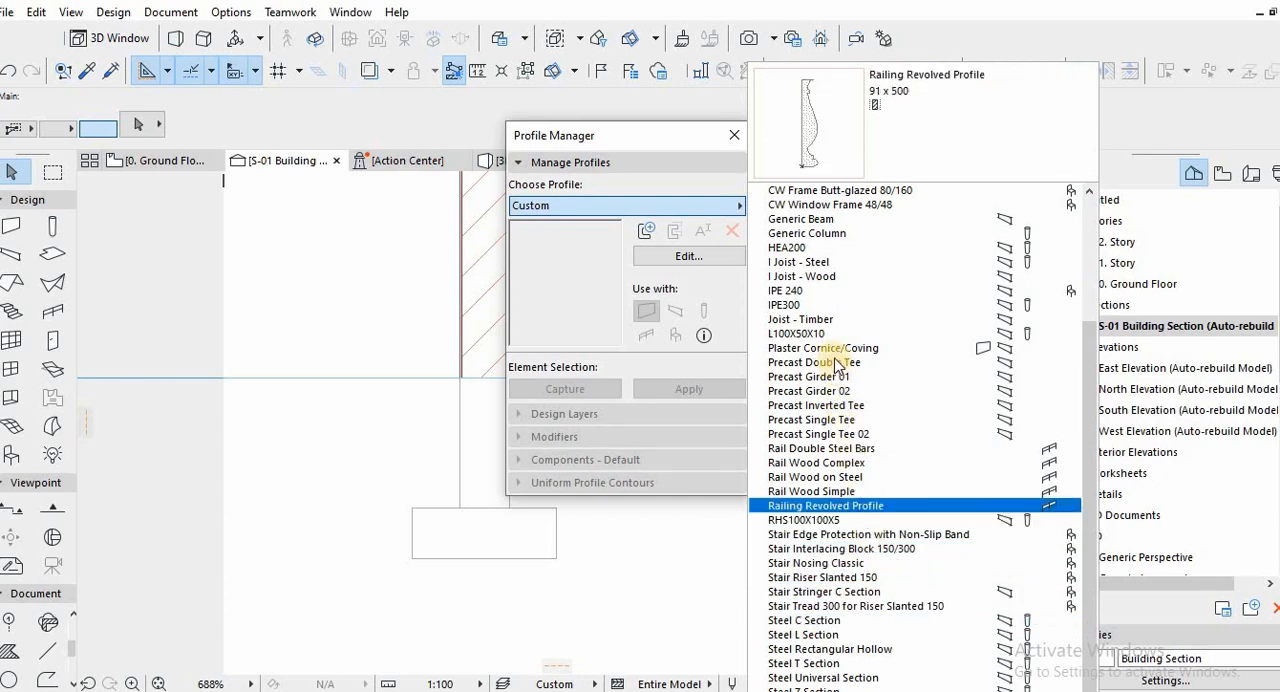
{"action": "scroll", "coordinate": [828, 330], "scroll_direction": "up", "scroll_amount": 4}
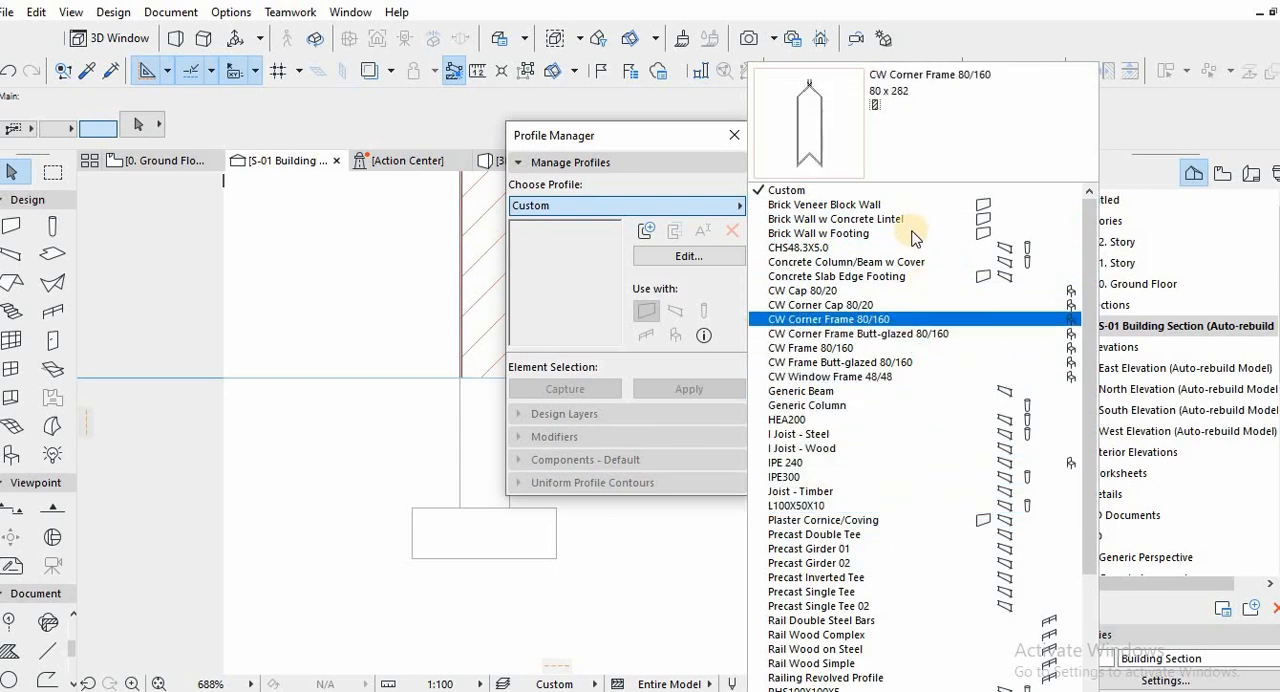
{"action": "left_click", "coordinate": [650, 143]}
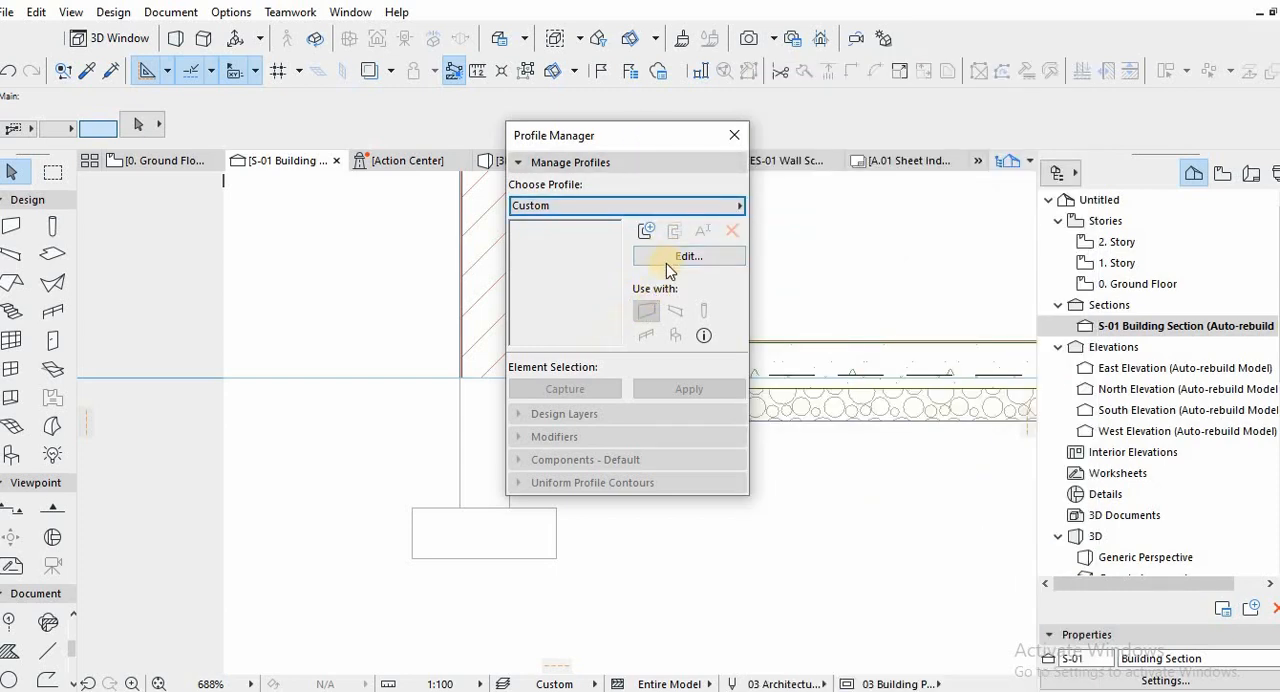
{"action": "left_click", "coordinate": [672, 257]}
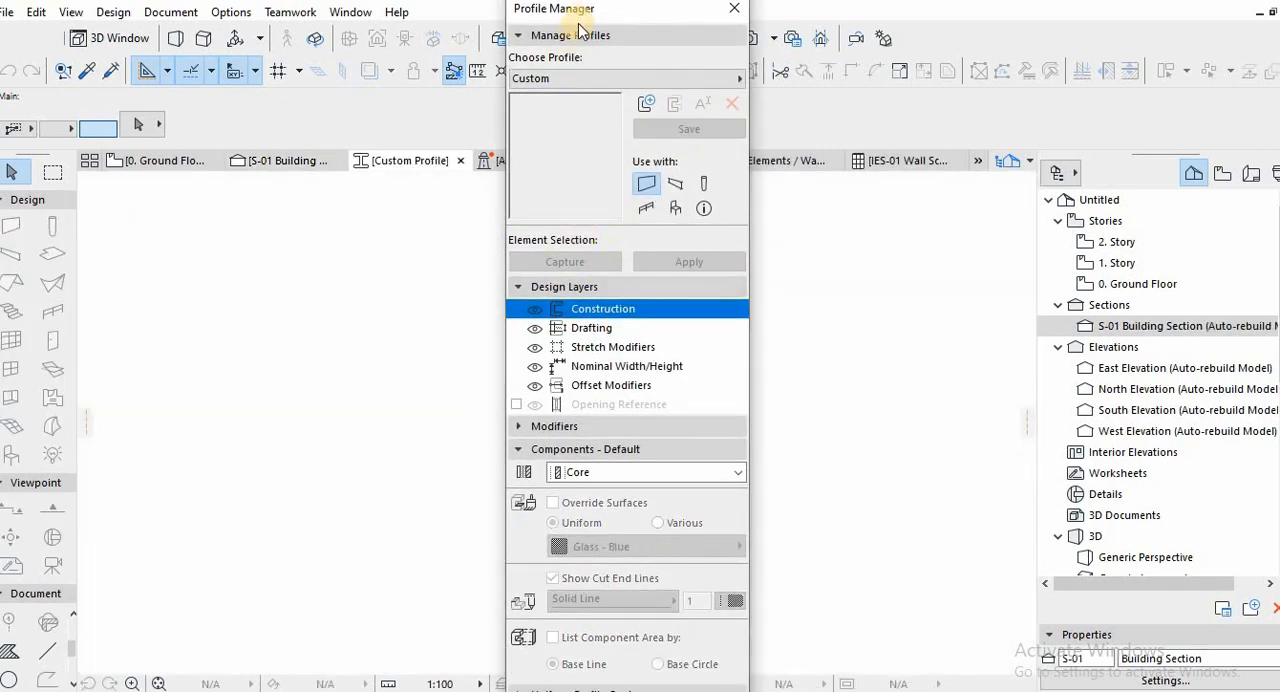
Paste the copied foundation outline into the custom profile at the center of the current view.
{"action": "left_click_drag", "start_coordinate": [578, 9], "coordinate": [916, 8]}
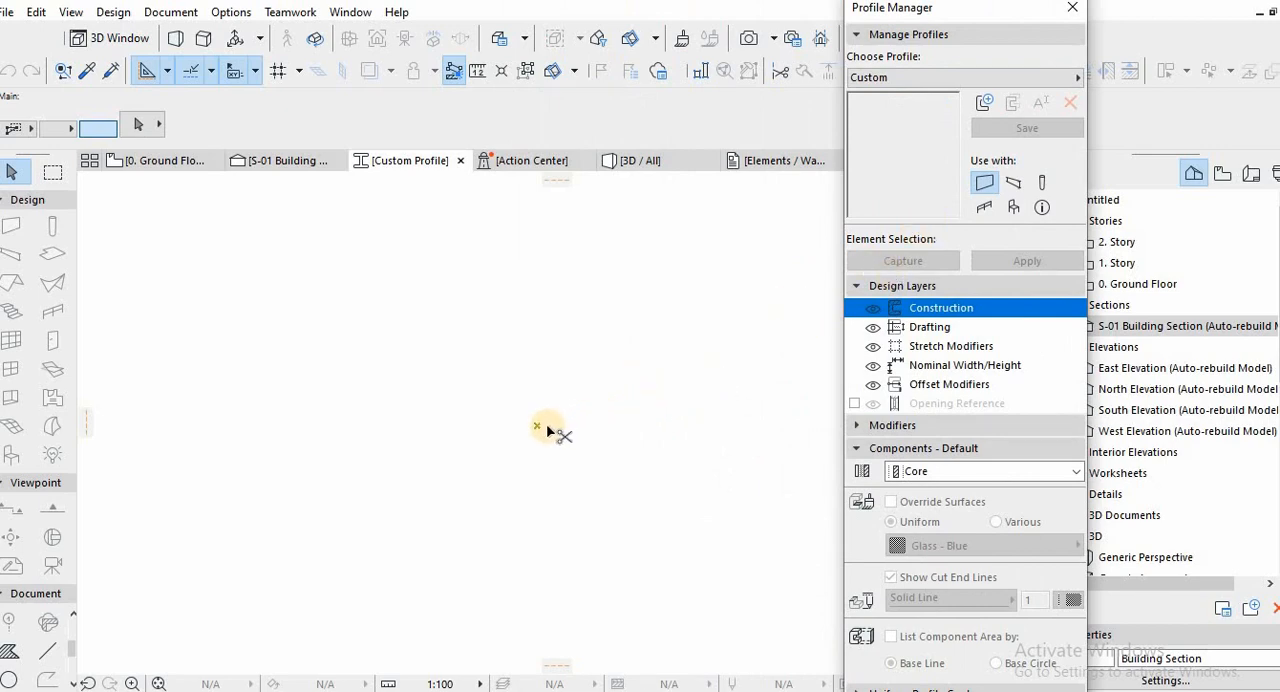
{"action": "key", "text": "ctrl+v"}
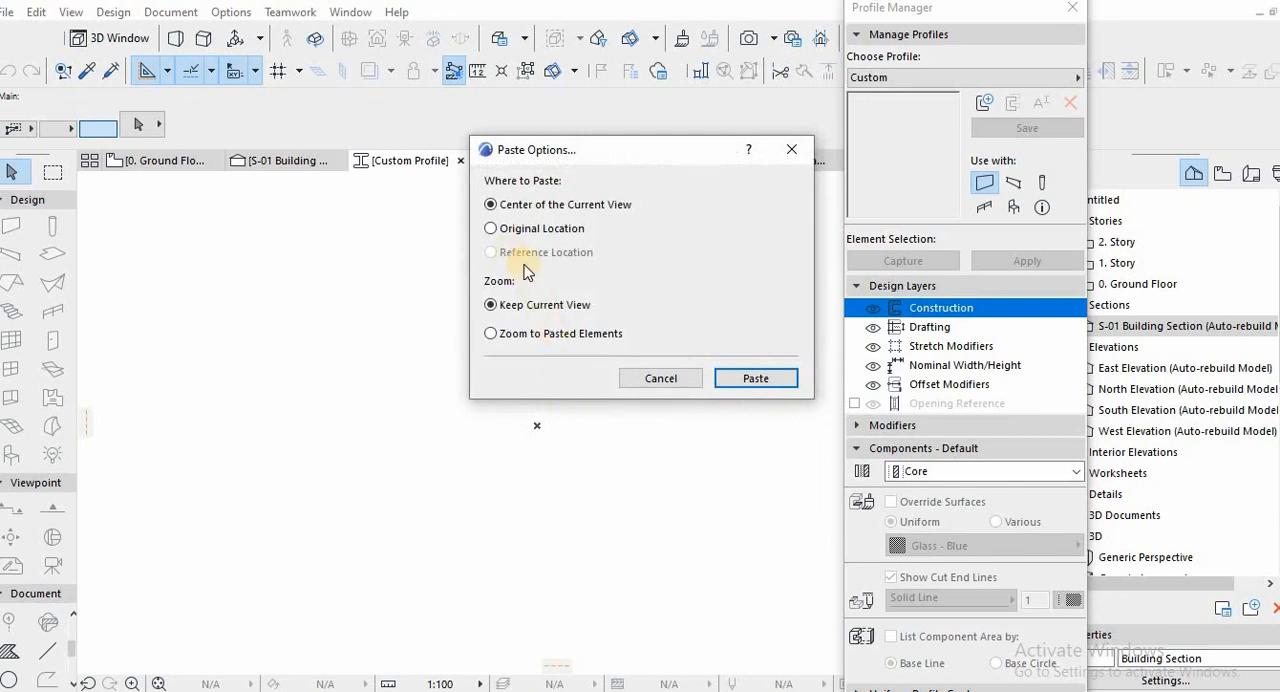
{"action": "key", "text": "Return"}
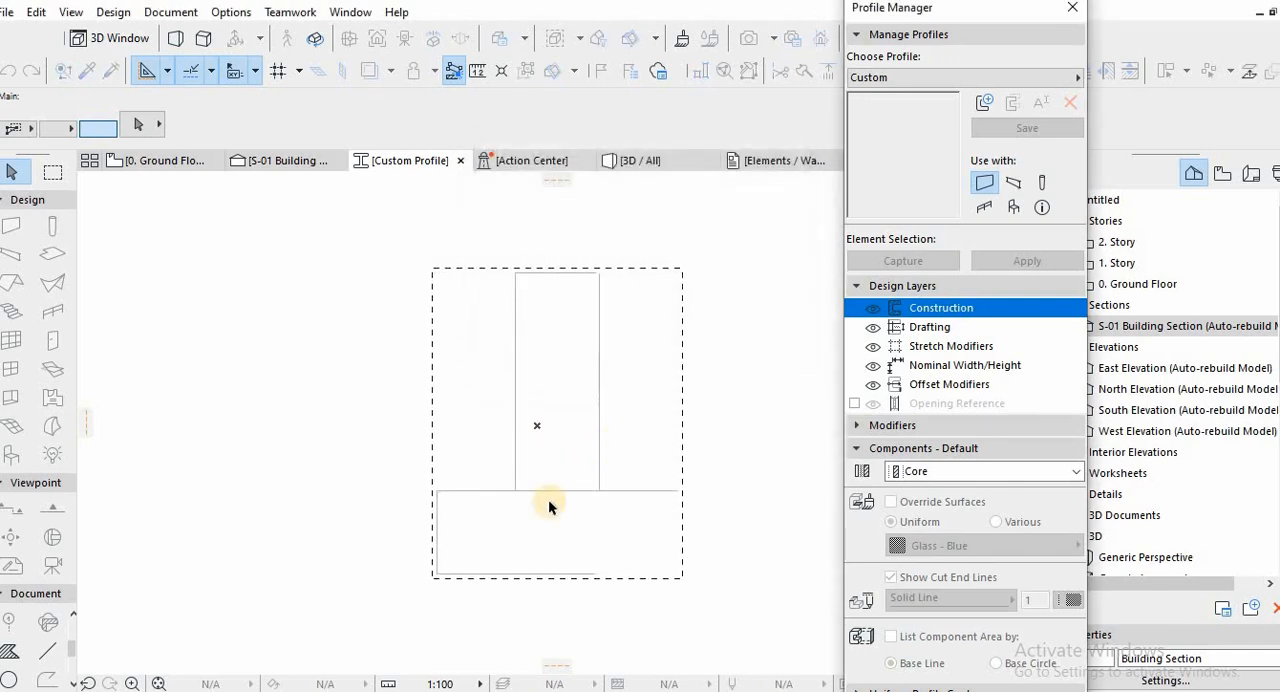
{"action": "left_click", "coordinate": [438, 573]}
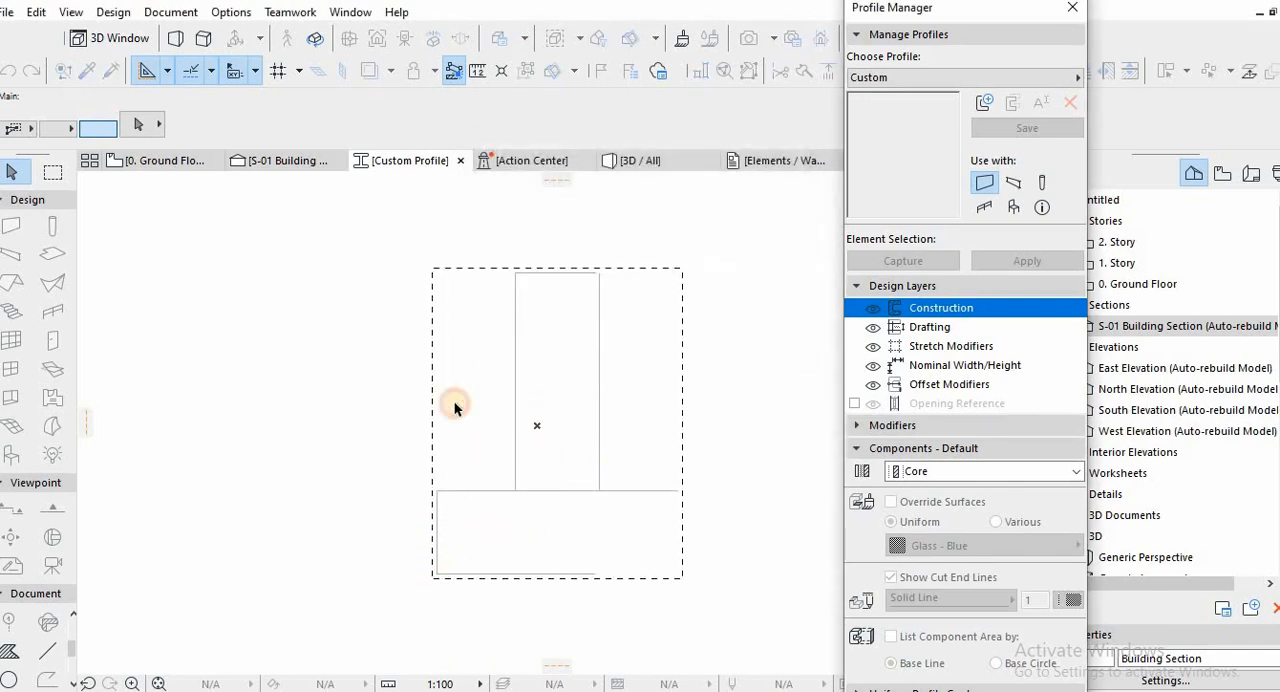
{"action": "left_click", "coordinate": [453, 371]}
{"action": "left_click", "coordinate": [629, 467]}
{"action": "scroll", "coordinate": [600, 400], "scroll_direction": "down", "scroll_amount": 2}
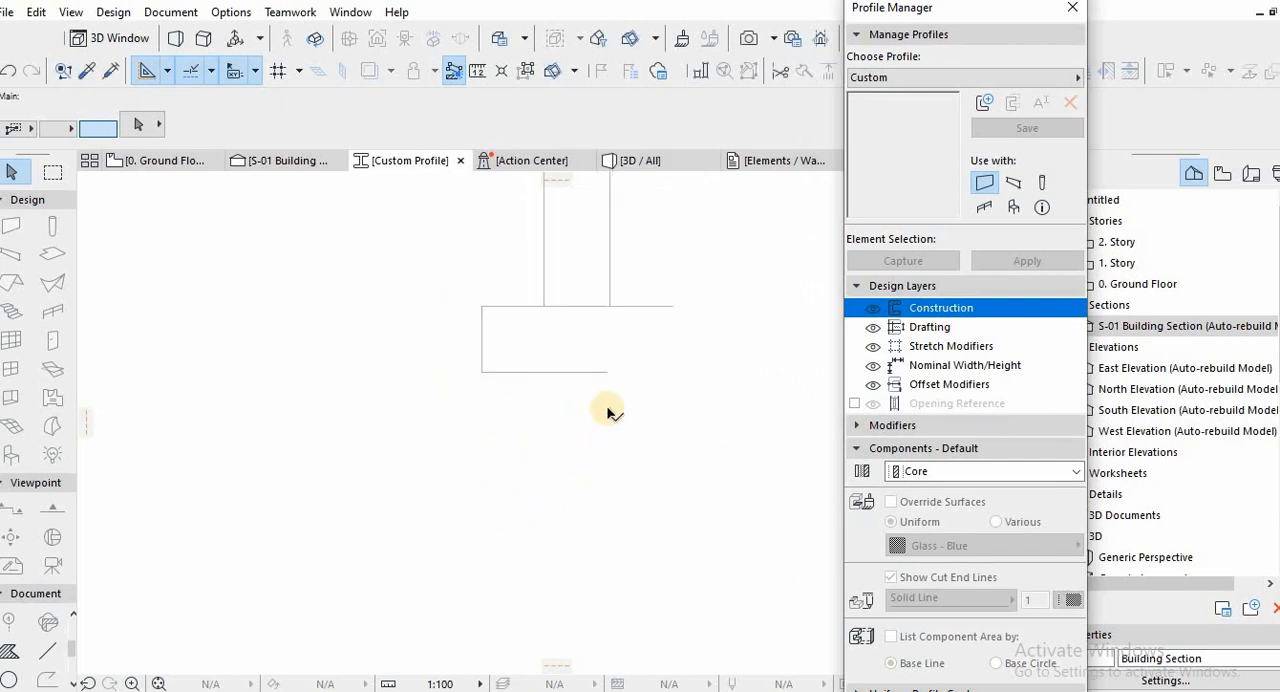
Extend the footing's bottom line to align with its upper line's end, and draw the missing vertical edge to close the footing.
{"action": "left_click", "coordinate": [609, 413]}
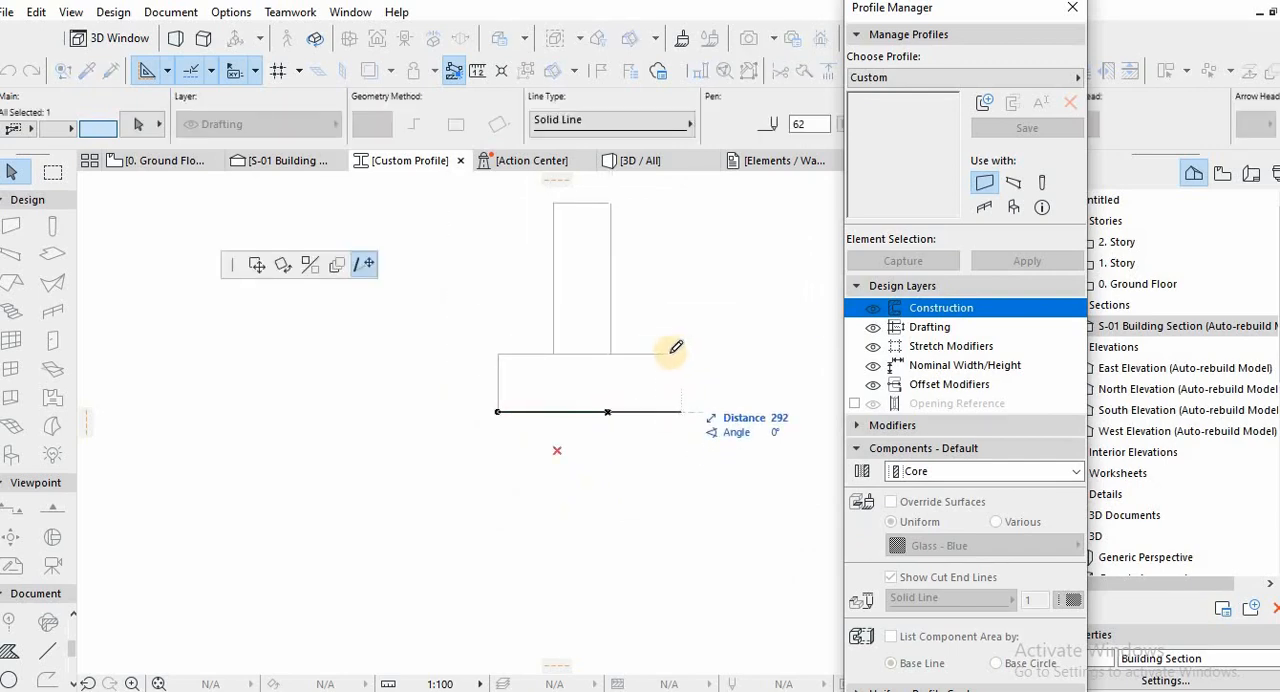
{"action": "left_click", "coordinate": [666, 411]}
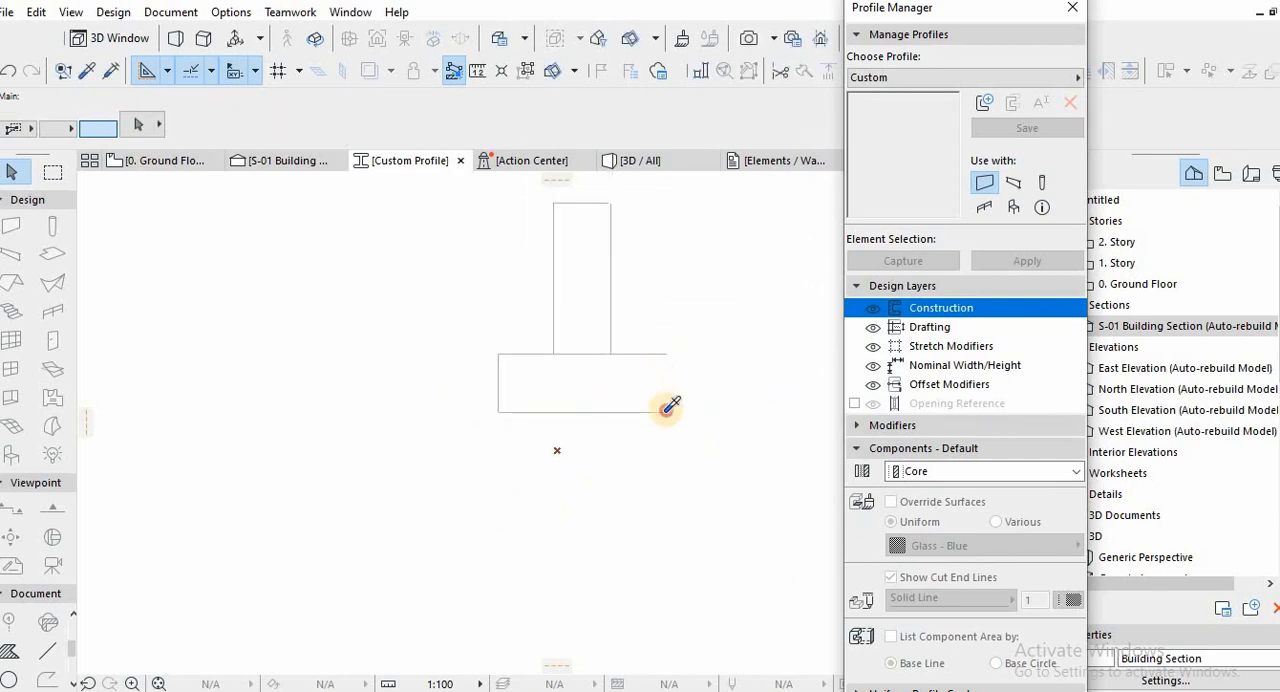
{"action": "left_click", "coordinate": [668, 411]}
{"action": "left_click", "coordinate": [666, 355]}
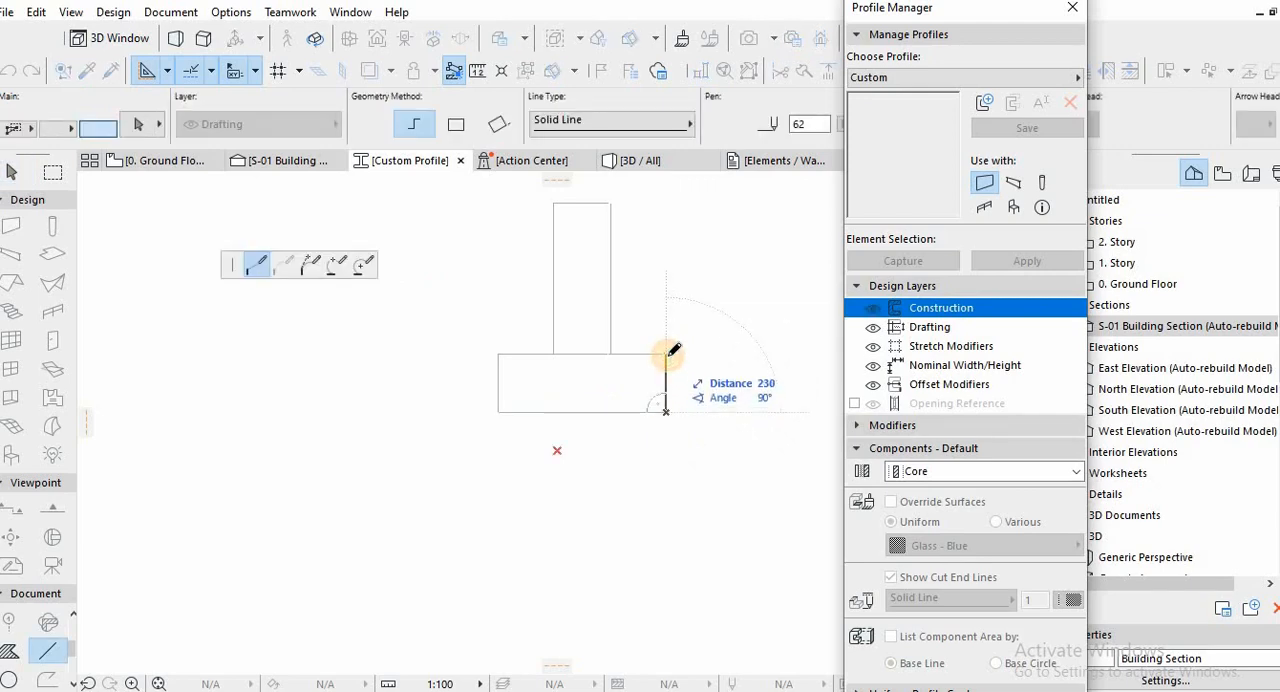
{"action": "key", "text": "Escape"}
Move the selected foundation outline so the base corner of the stem's left edge sits on the profile origin.
{"action": "left_click_drag", "start_coordinate": [723, 434], "coordinate": [456, 307]}
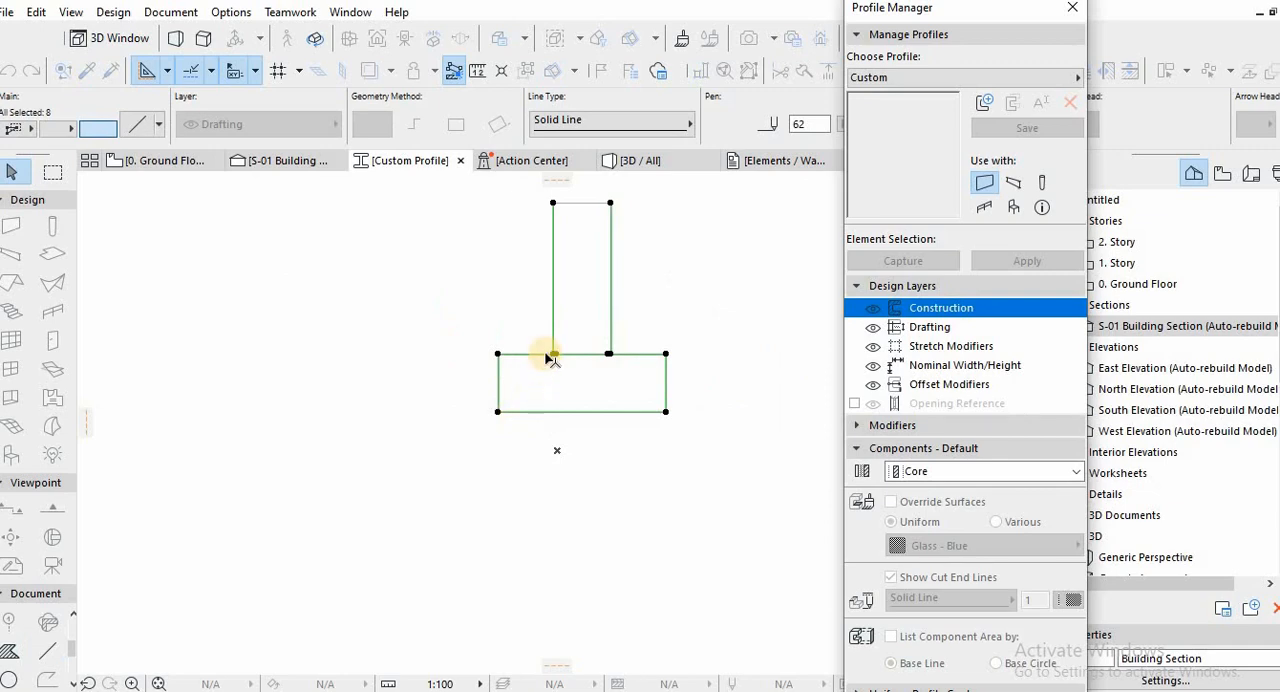
{"action": "left_click_drag", "start_coordinate": [583, 412], "coordinate": [531, 403]}
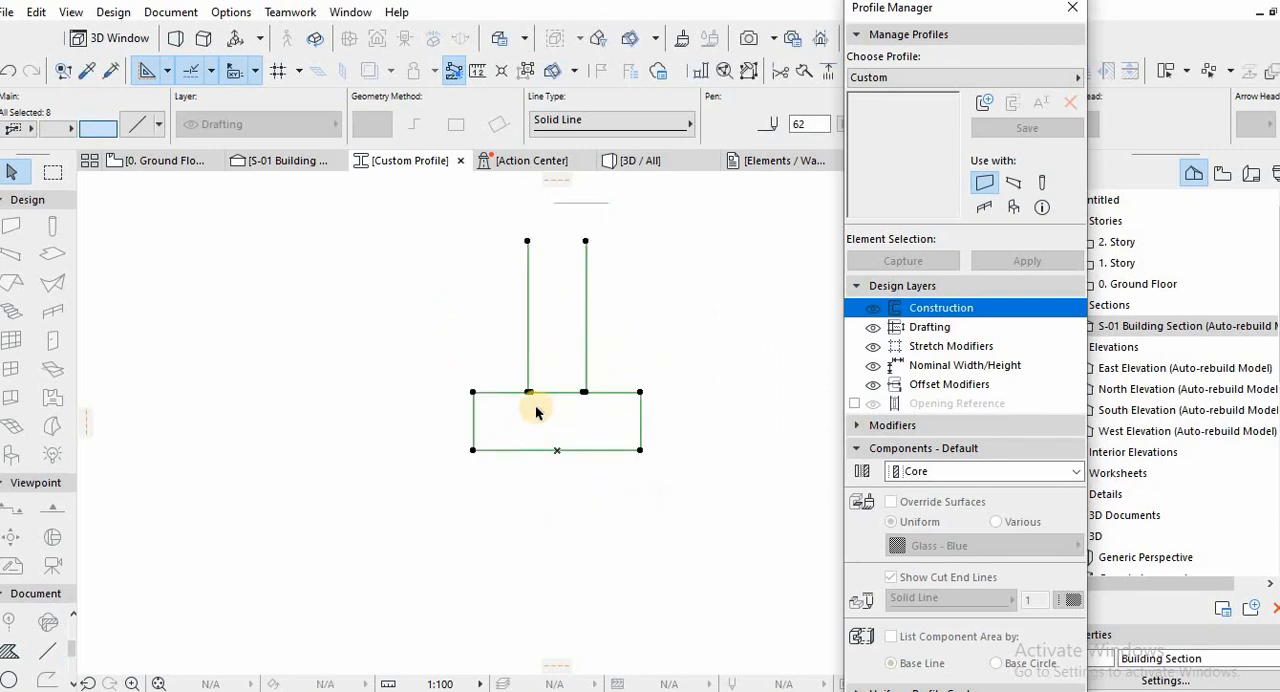
{"action": "scroll", "coordinate": [533, 406], "scroll_direction": "up", "scroll_amount": 5}
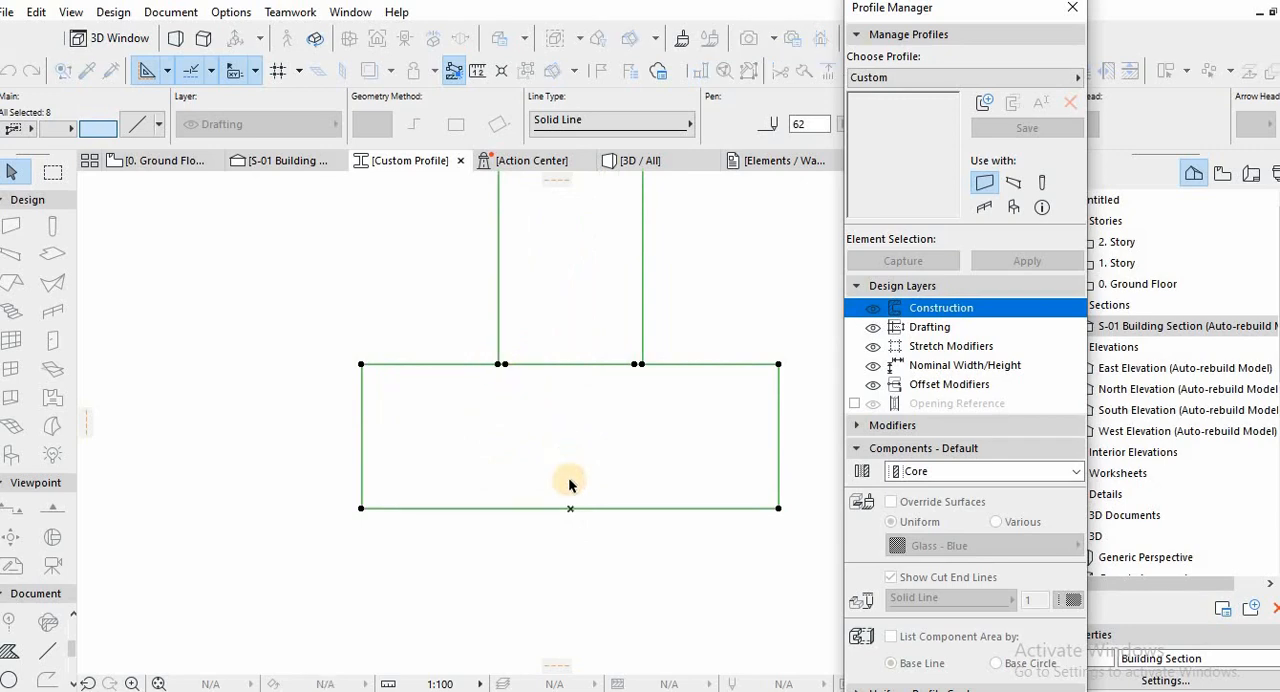
{"action": "left_click_drag", "start_coordinate": [500, 364], "coordinate": [571, 508]}
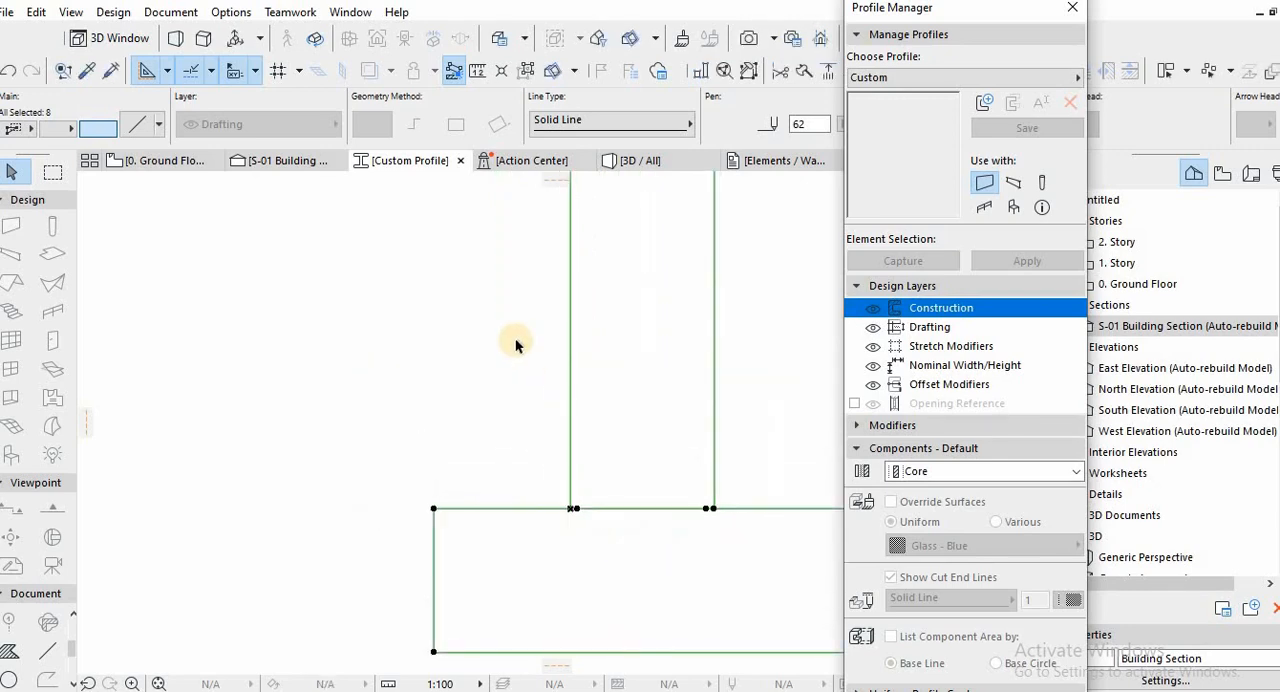
{"action": "left_click", "coordinate": [513, 340]}
Draw a horizontal line between the upper ends of the stem's two vertical edges to close the foundation wall outline.
{"action": "scroll", "coordinate": [540, 420], "scroll_direction": "down", "scroll_amount": 4}
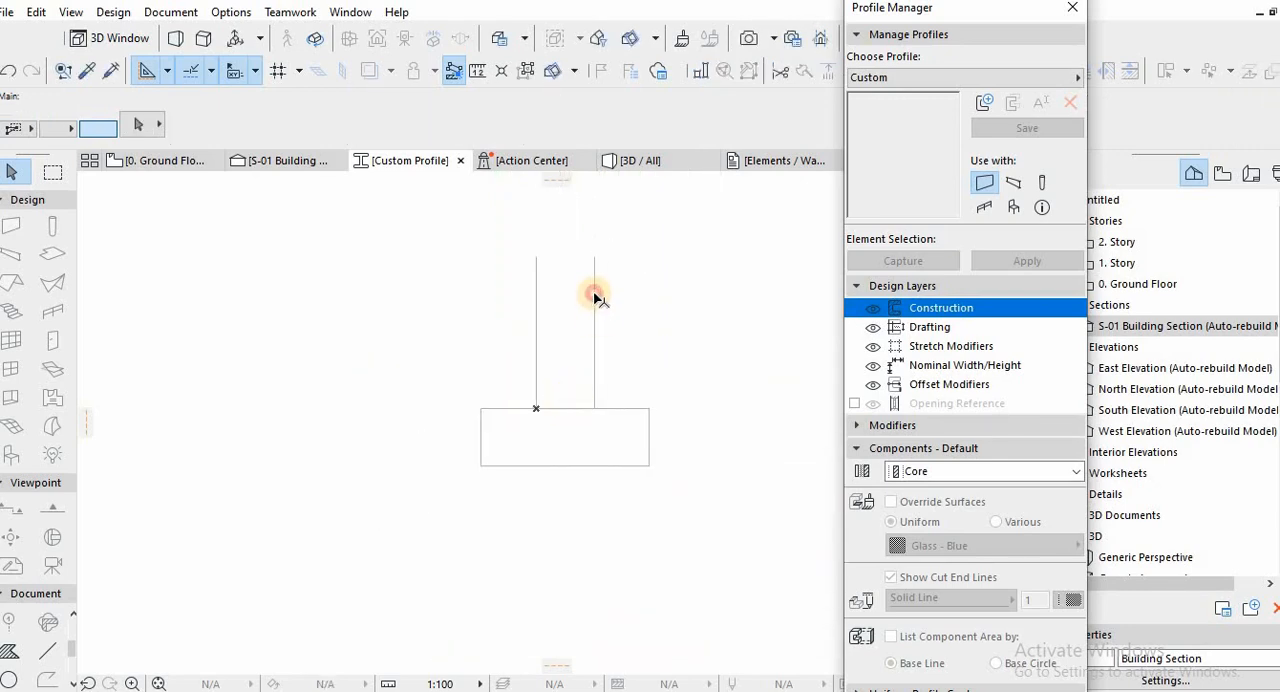
{"action": "key", "text": "Escape"}
{"action": "left_click", "coordinate": [594, 258], "text": "alt"}
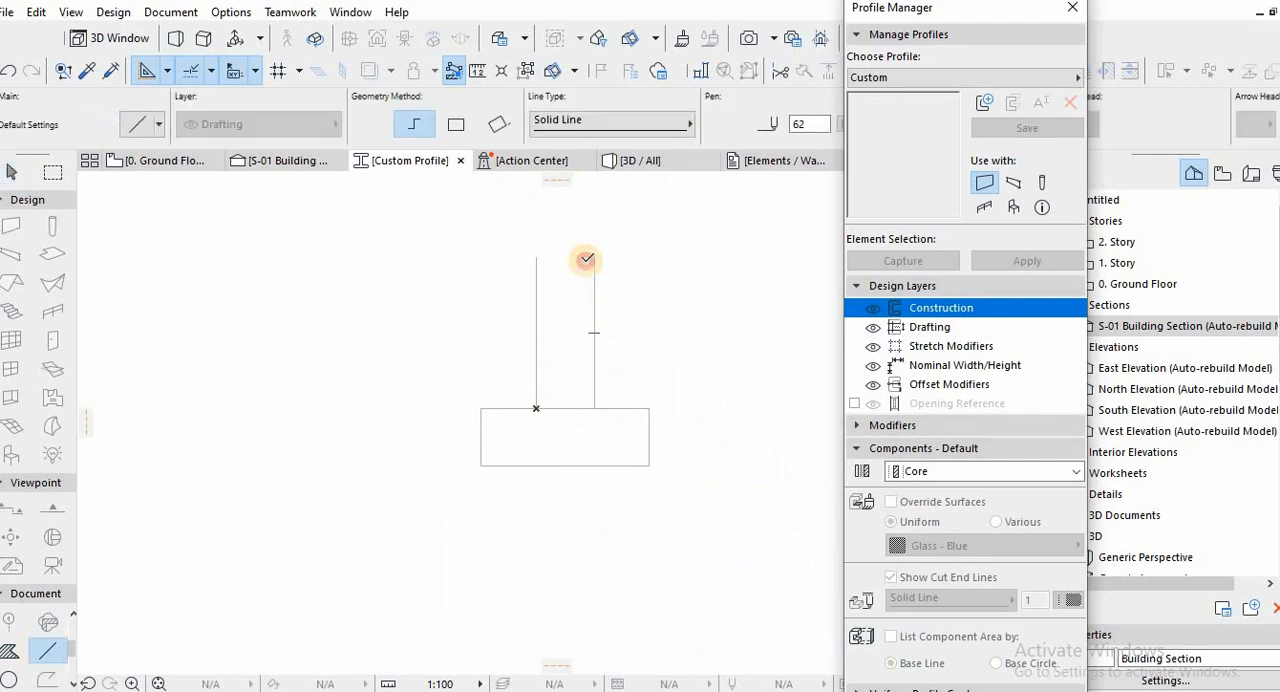
{"action": "left_click", "coordinate": [537, 258]}
{"action": "double_click", "coordinate": [537, 258]}
{"action": "key", "text": "Escape"}
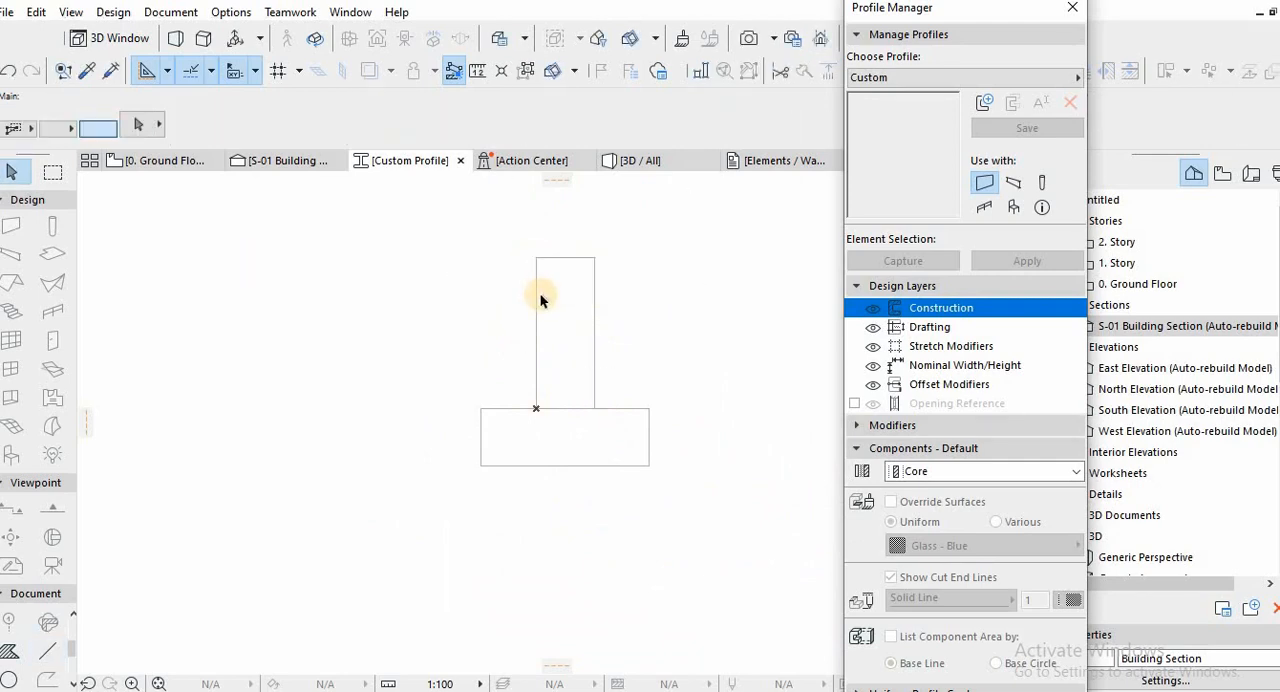
{"action": "left_click", "coordinate": [540, 300]}
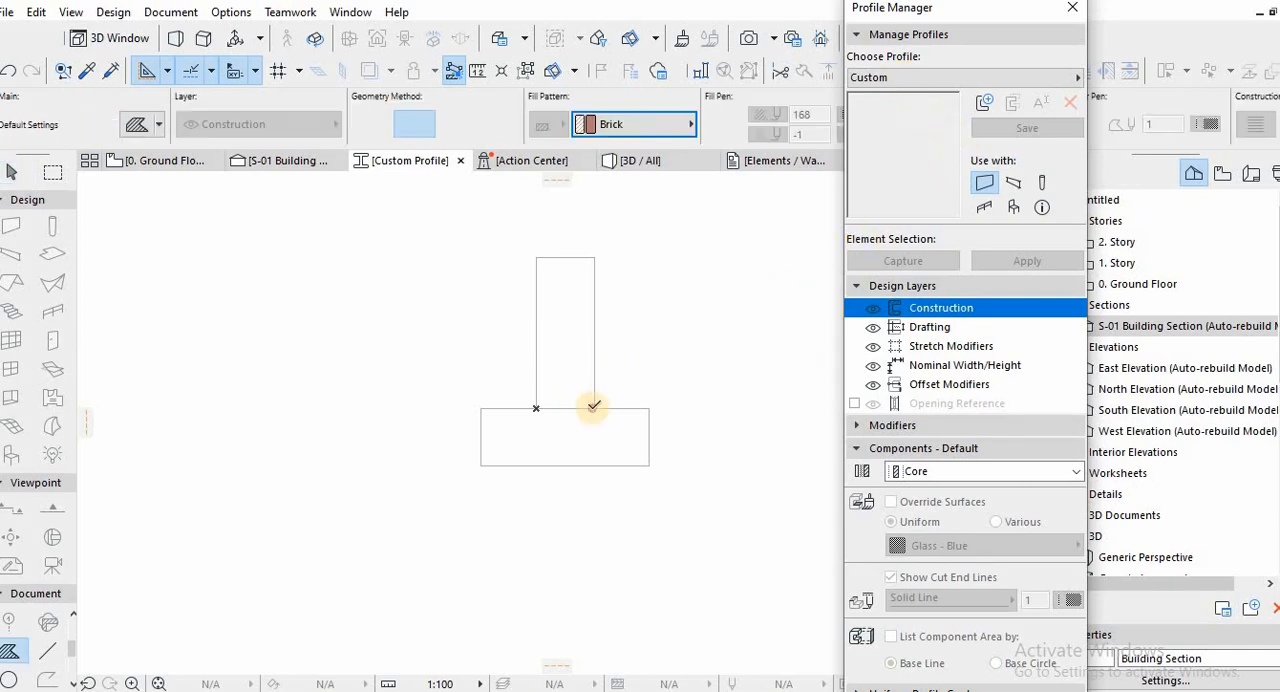
Draw a rectangular Brick fill over the stem of the foundation outline, corner to corner.
{"action": "left_click", "coordinate": [591, 408]}
{"action": "left_click", "coordinate": [537, 258]}
{"action": "scroll", "coordinate": [573, 303], "scroll_direction": "up", "scroll_amount": 2}
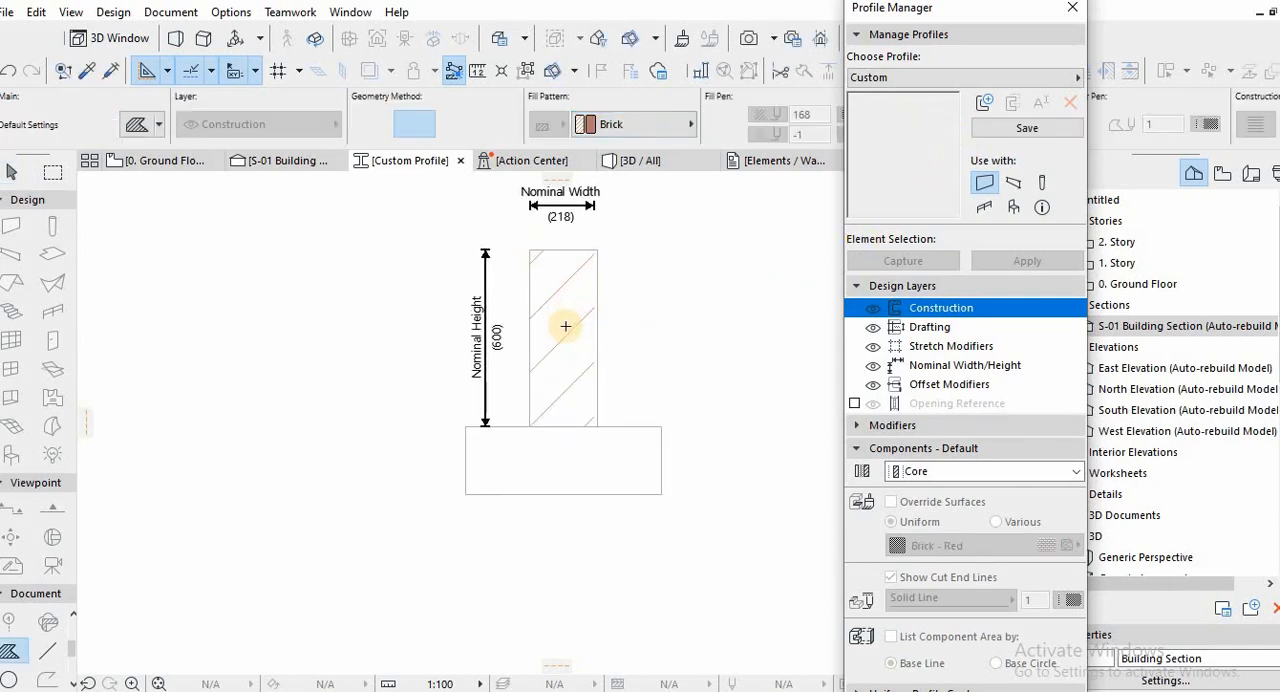
{"action": "key", "text": "Escape"}
Turn on the solid-line outline for the stem's brick fill.
{"action": "left_click", "coordinate": [566, 326]}
{"action": "scroll", "coordinate": [590, 217], "scroll_direction": "up", "scroll_amount": 5}
{"action": "scroll", "coordinate": [594, 217], "scroll_direction": "up", "scroll_amount": 1}
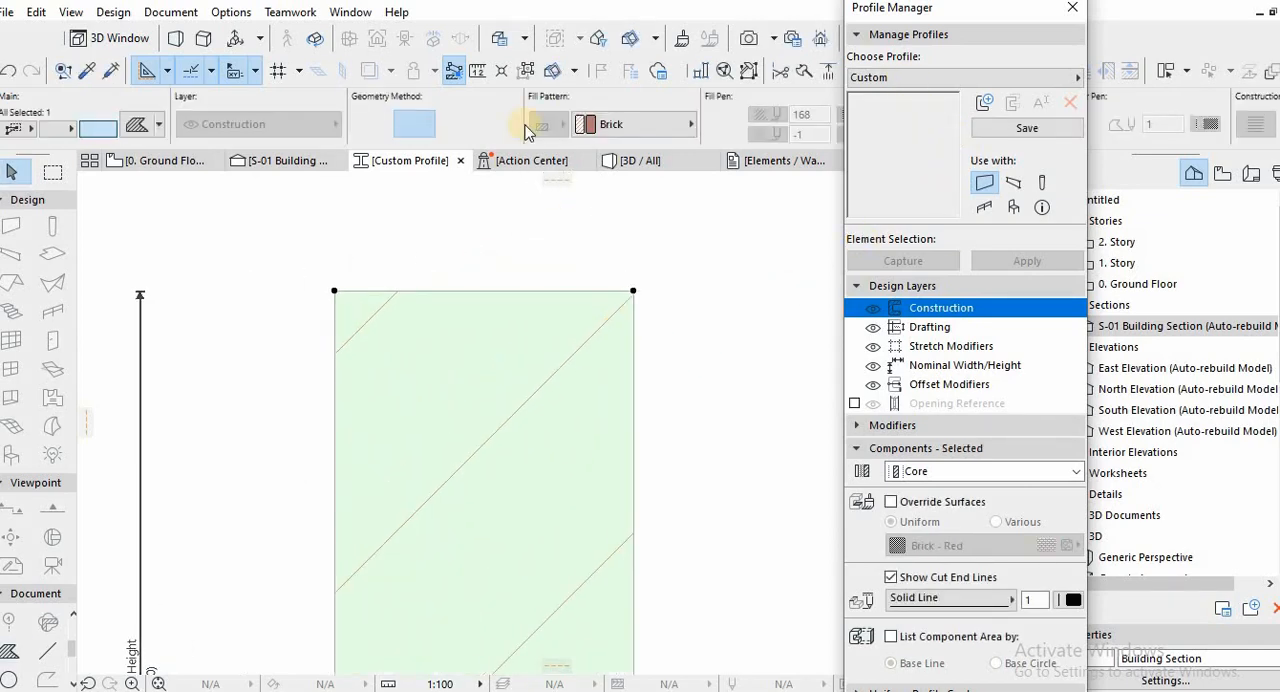
{"action": "scroll", "coordinate": [560, 350], "scroll_direction": "down", "scroll_amount": 3}
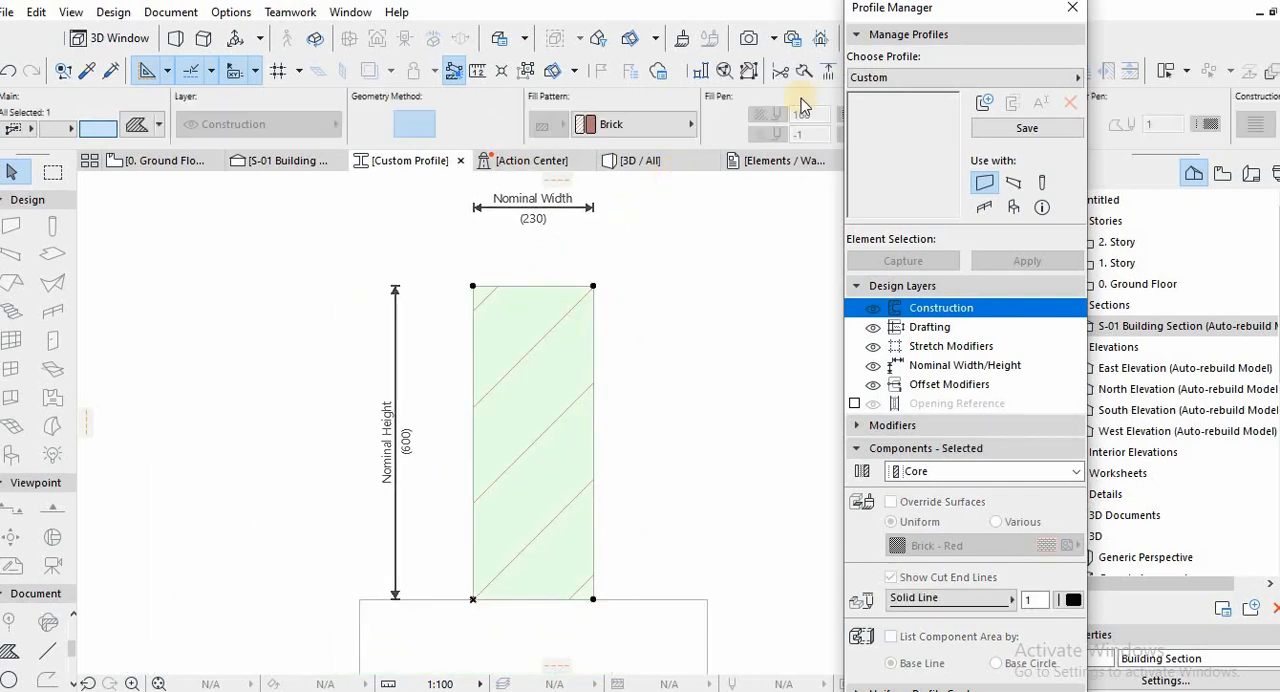
{"action": "left_click_drag", "start_coordinate": [957, 38], "coordinate": [1012, 225]}
{"action": "left_click", "coordinate": [895, 131]}
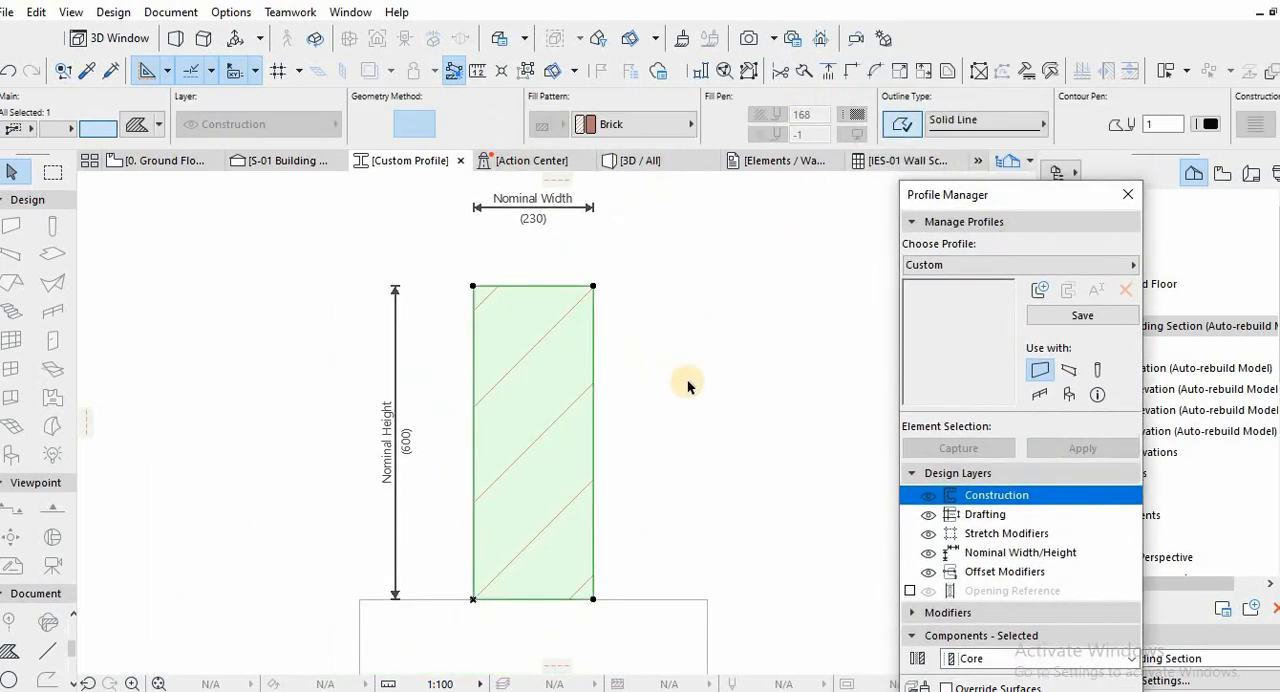
{"action": "left_click", "coordinate": [687, 380]}
Draw a rectangular fill over the footing outline between its opposite corners.
{"action": "scroll", "coordinate": [687, 380], "scroll_direction": "down", "scroll_amount": 1}
{"action": "scroll", "coordinate": [634, 349], "scroll_direction": "down", "scroll_amount": 2}
{"action": "left_click", "coordinate": [566, 337]}
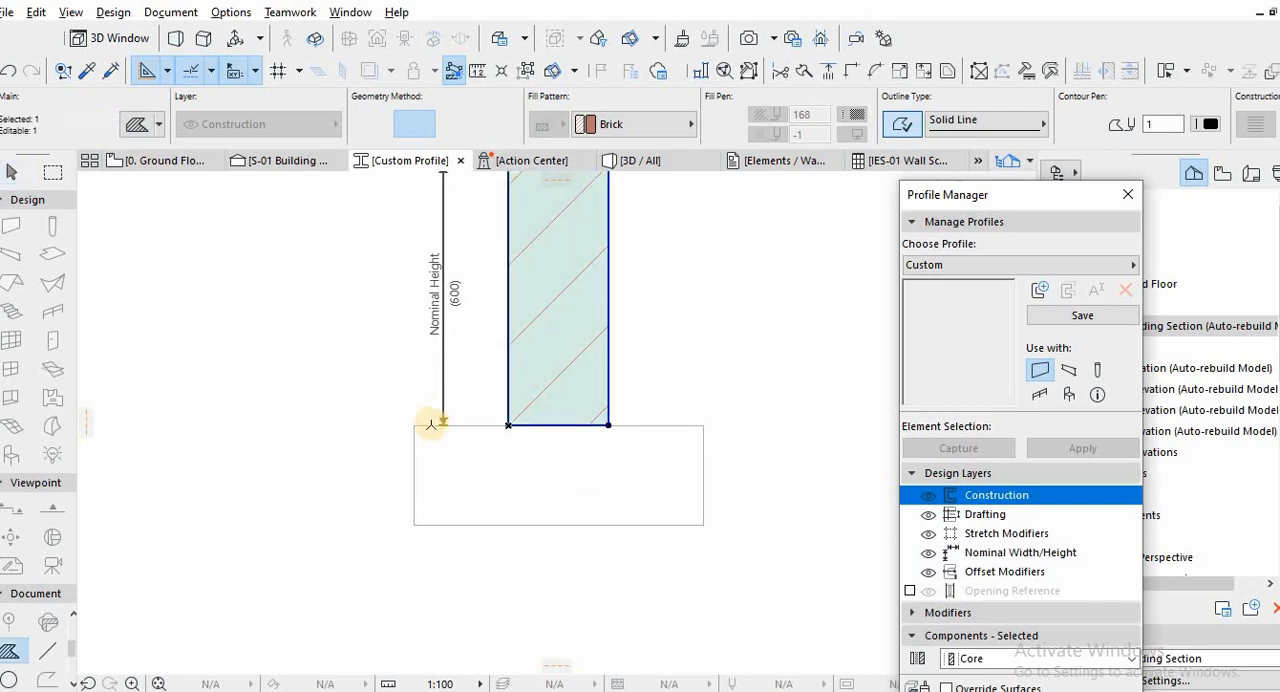
{"action": "left_click", "coordinate": [561, 508]}
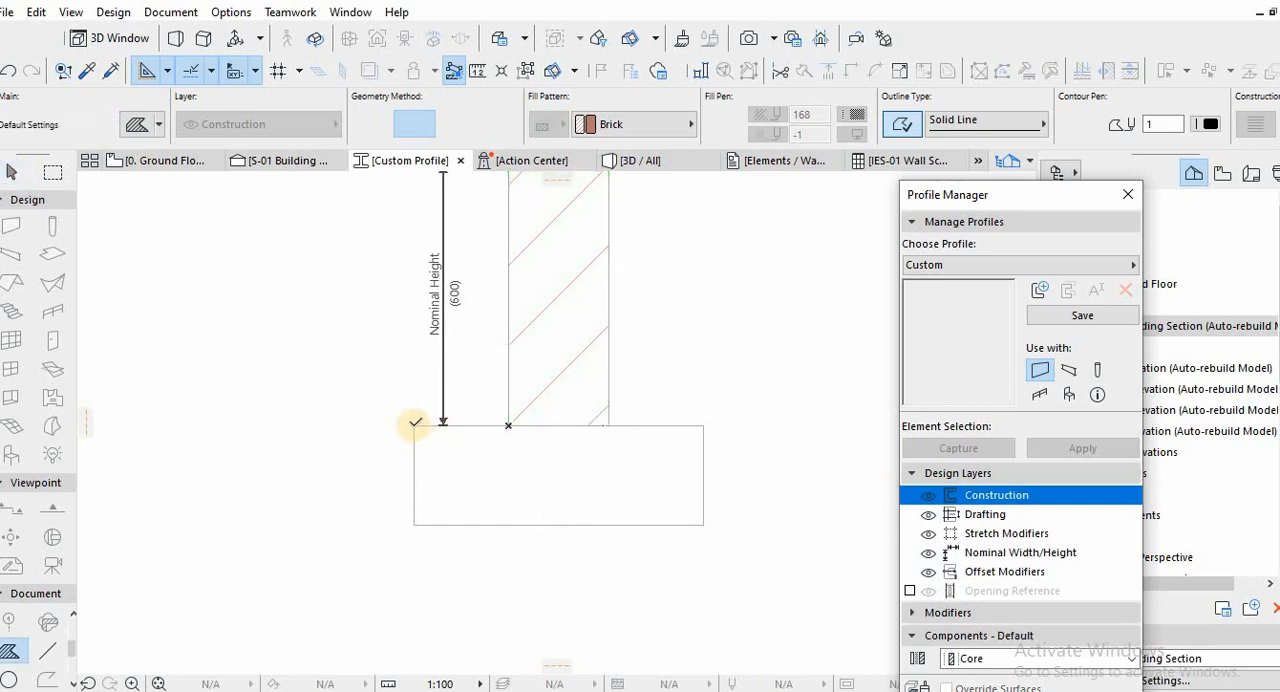
{"action": "left_click", "coordinate": [414, 425]}
{"action": "left_click", "coordinate": [703, 525]}
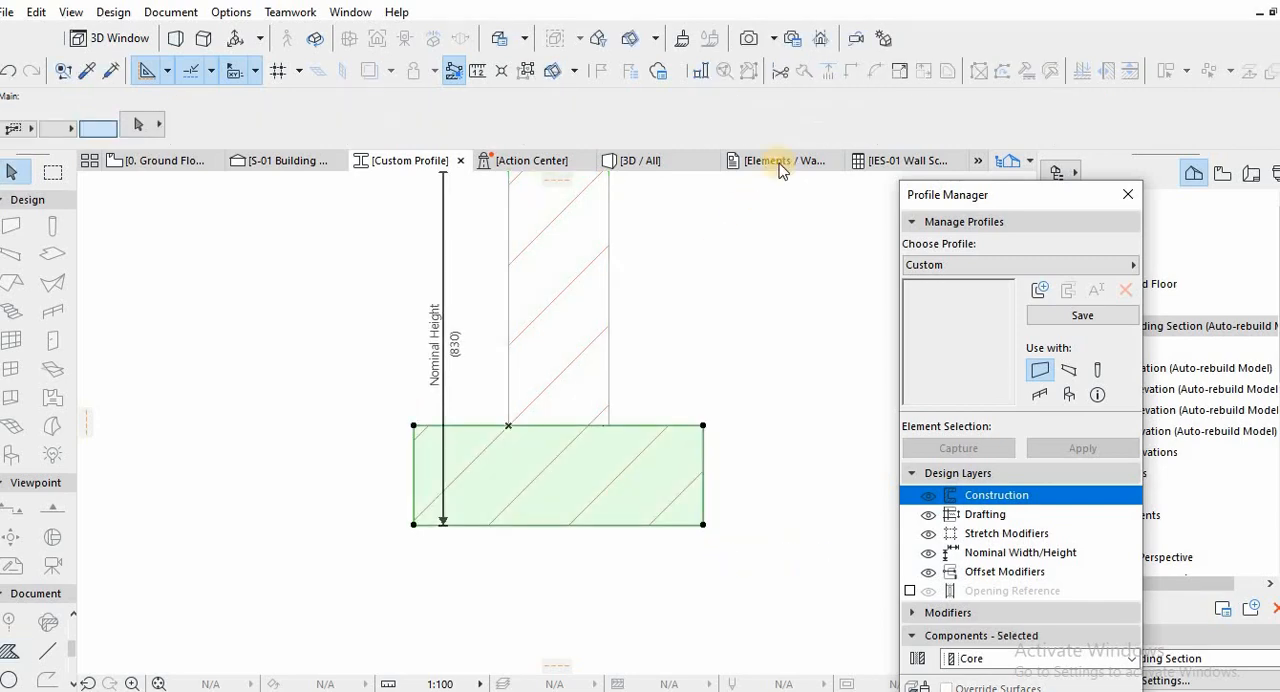
Set the footing fill's material to ST-04 Concrete - Structural and save the profile as Foundation + Footing.
{"action": "left_click", "coordinate": [610, 124]}
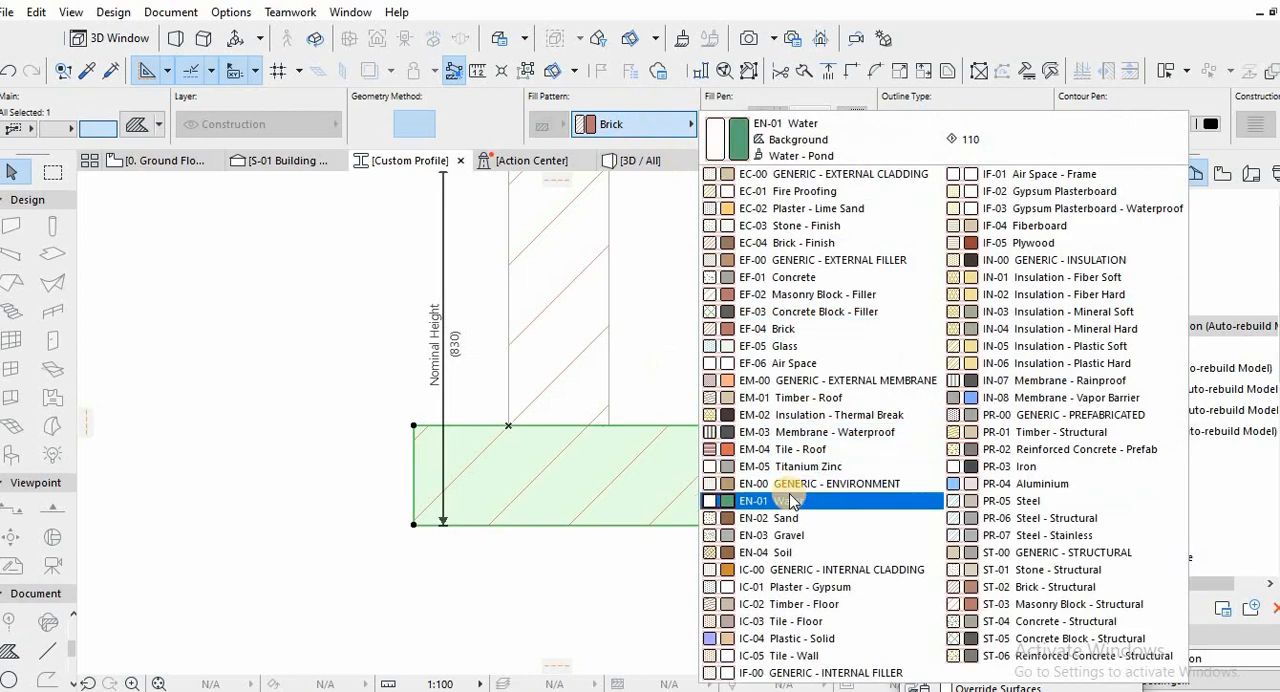
{"action": "left_click", "coordinate": [1030, 621]}
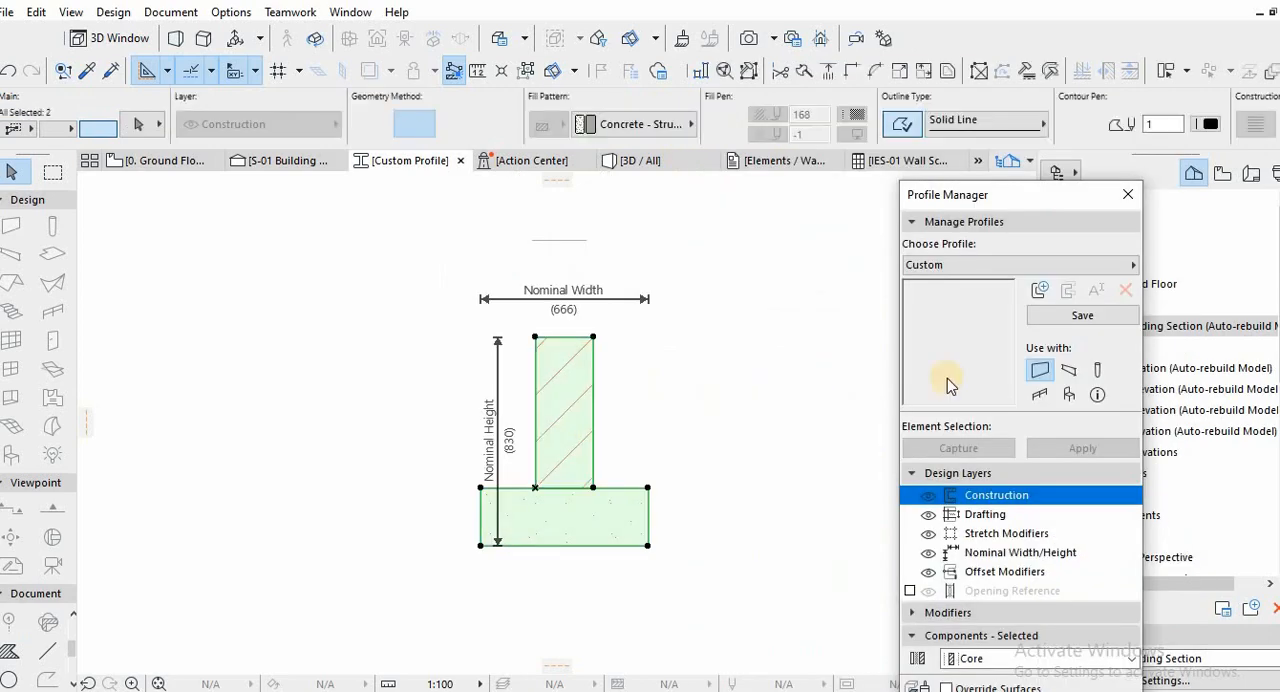
{"action": "left_click", "coordinate": [1085, 316]}
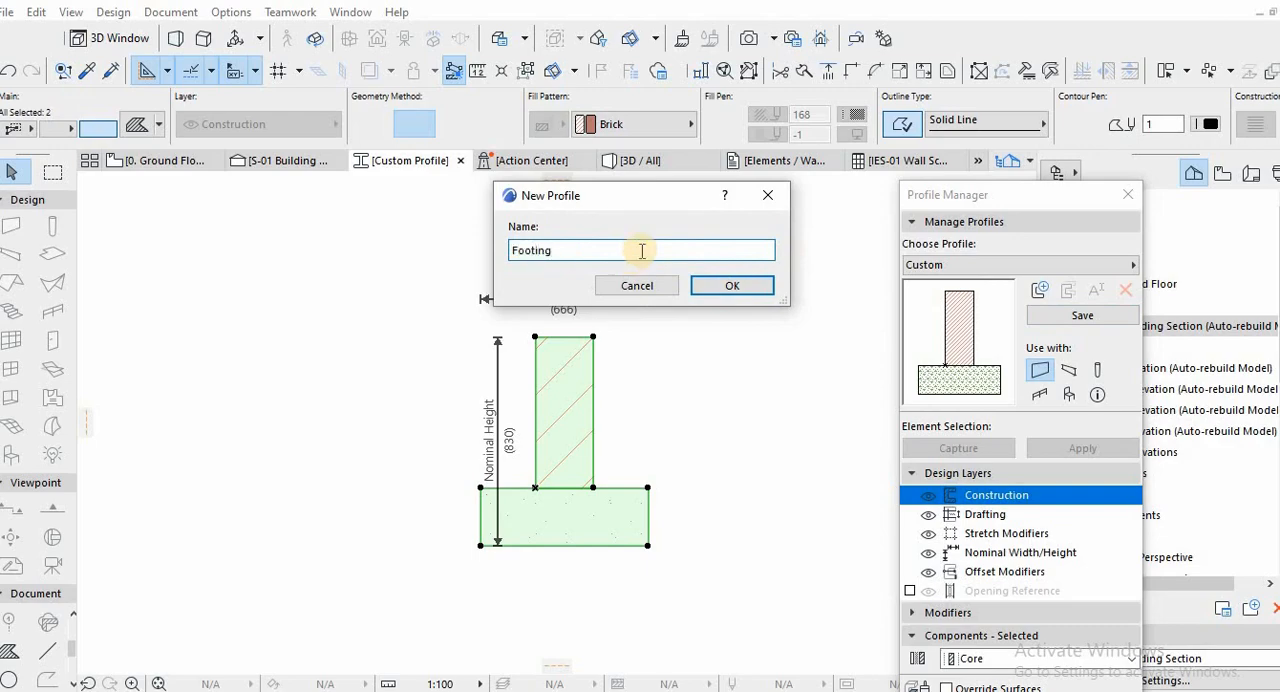
{"action": "left_click", "coordinate": [716, 287]}
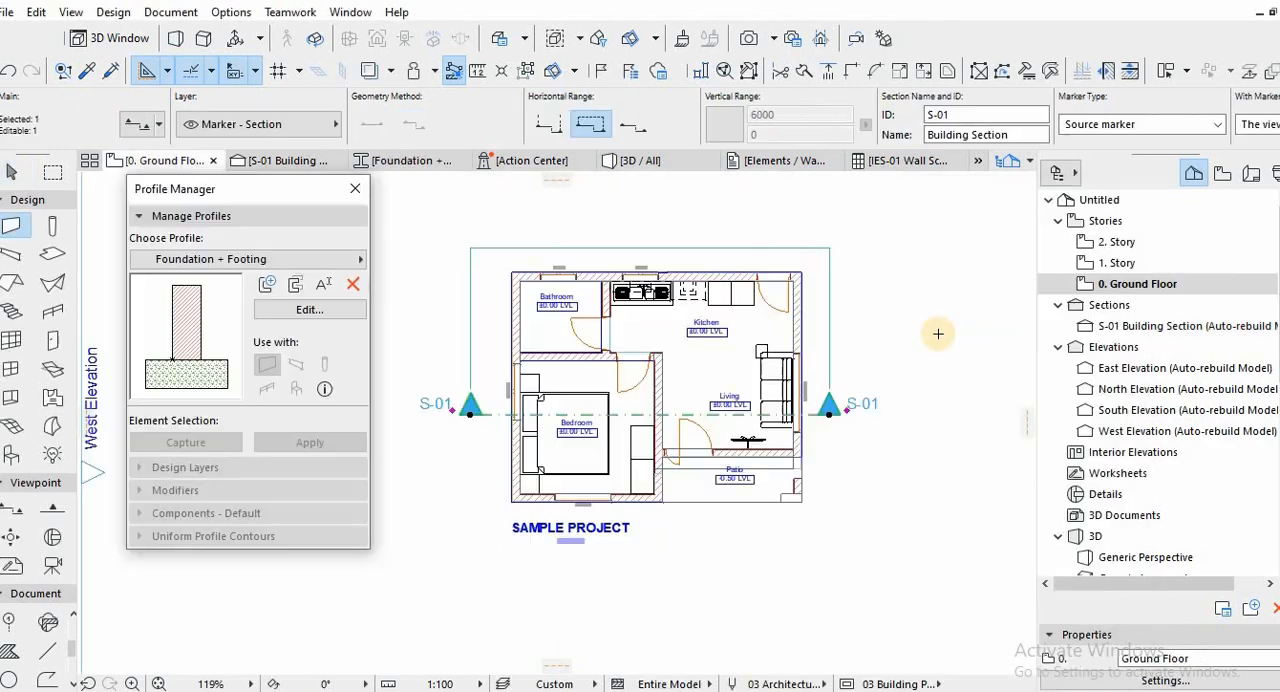
Draw a vertical test wall about 3500 mm long beside the ground floor plan and apply the Foundation + Footing profile to it.
{"action": "left_click", "coordinate": [935, 309]}
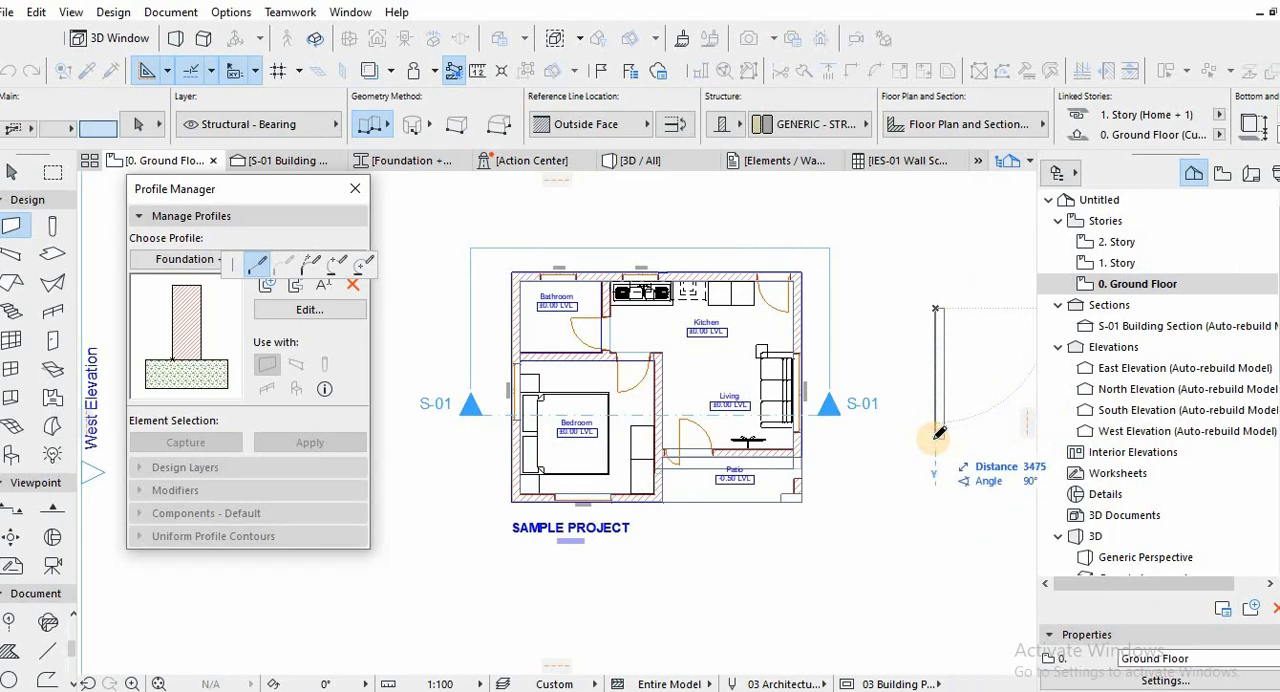
{"action": "left_click", "coordinate": [939, 436]}
{"action": "left_click", "coordinate": [940, 418]}
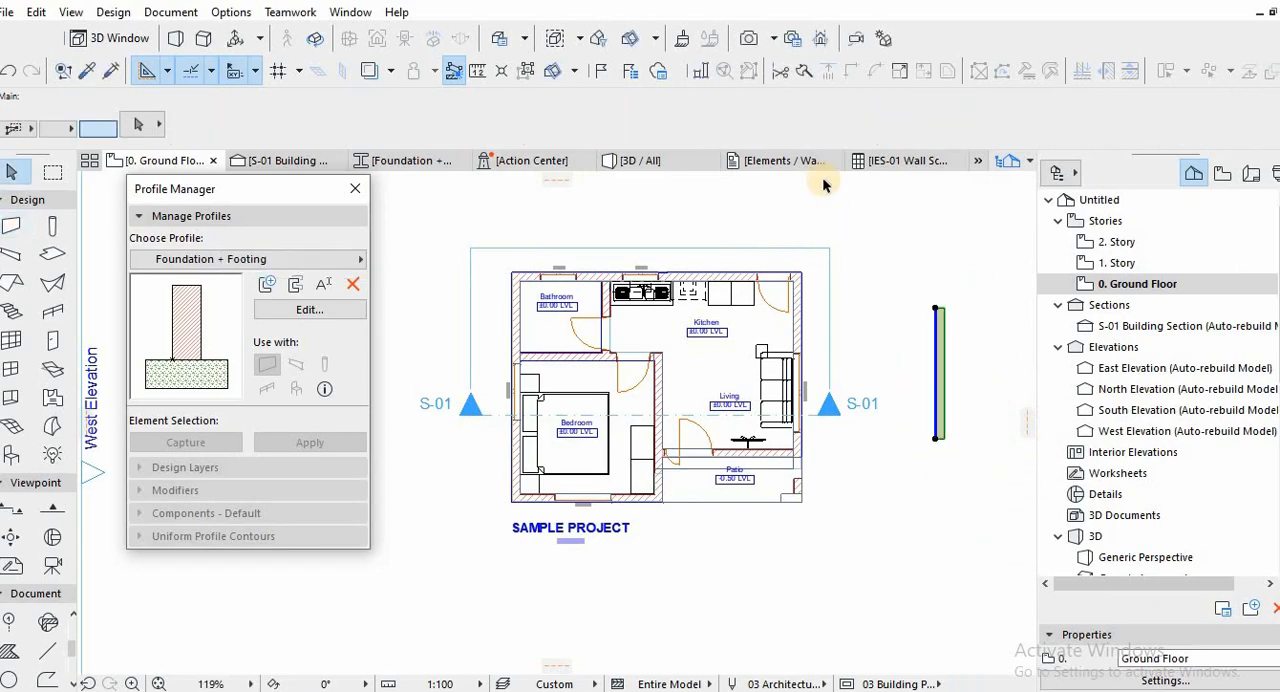
{"action": "left_click", "coordinate": [312, 443]}
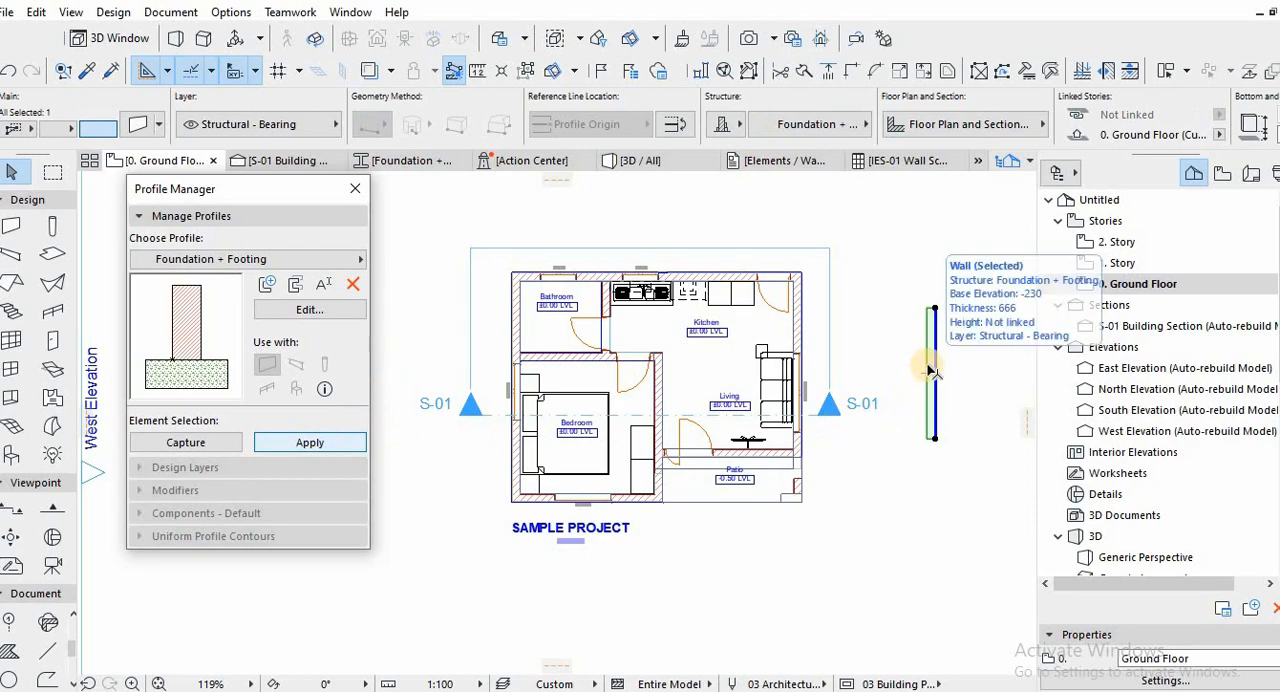
Inspect the test foundation wall in 3D, return to the floor plan and delete the wall.
{"action": "key", "text": "F3"}
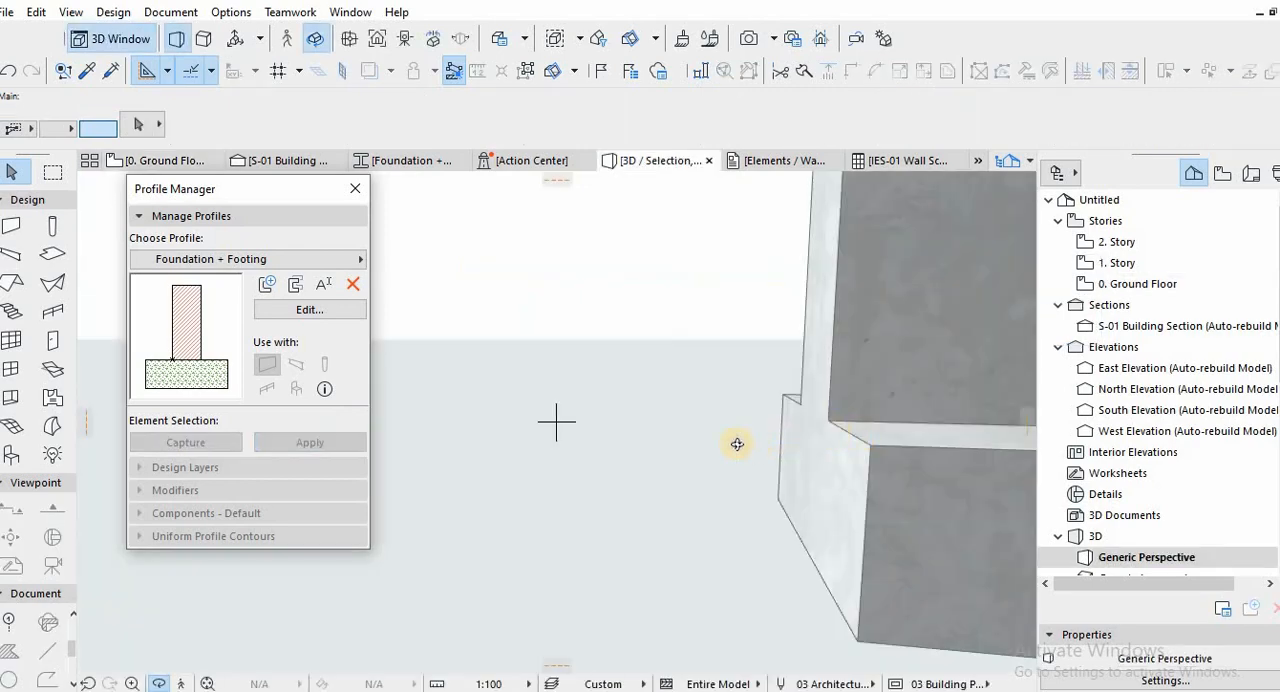
{"action": "left_click_drag", "start_coordinate": [776, 467], "coordinate": [676, 473]}
{"action": "key", "text": "F2"}
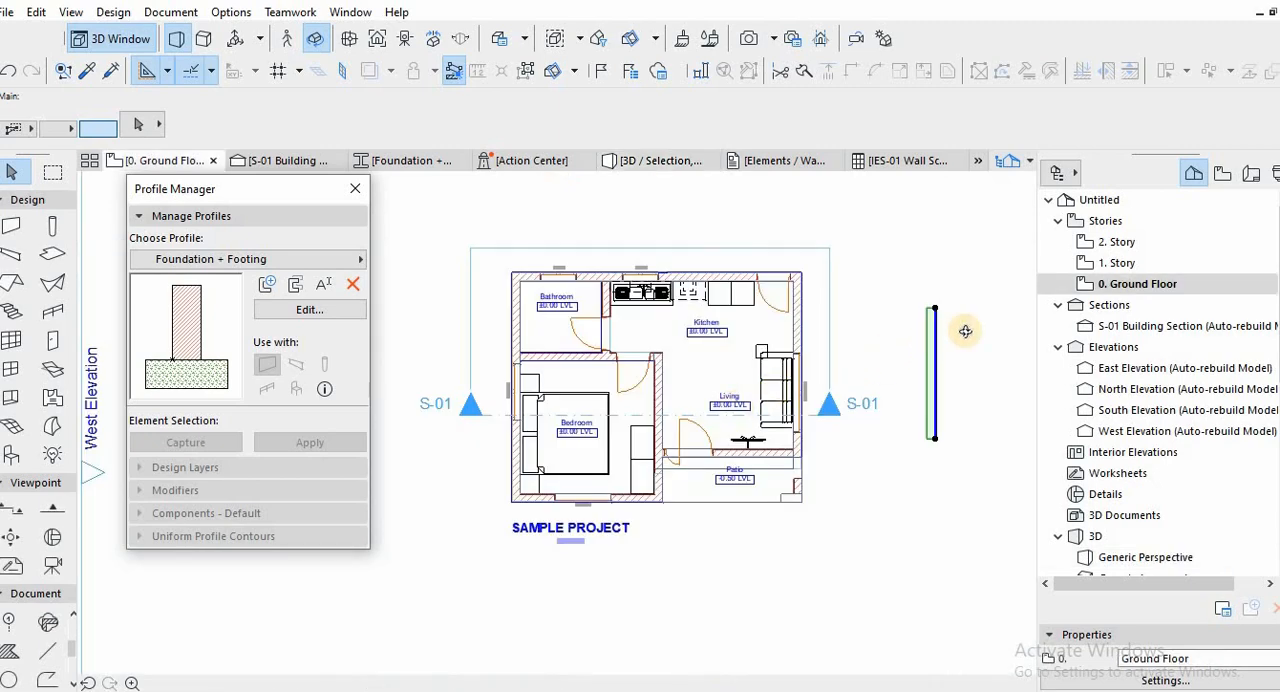
{"action": "key", "text": "Delete"}
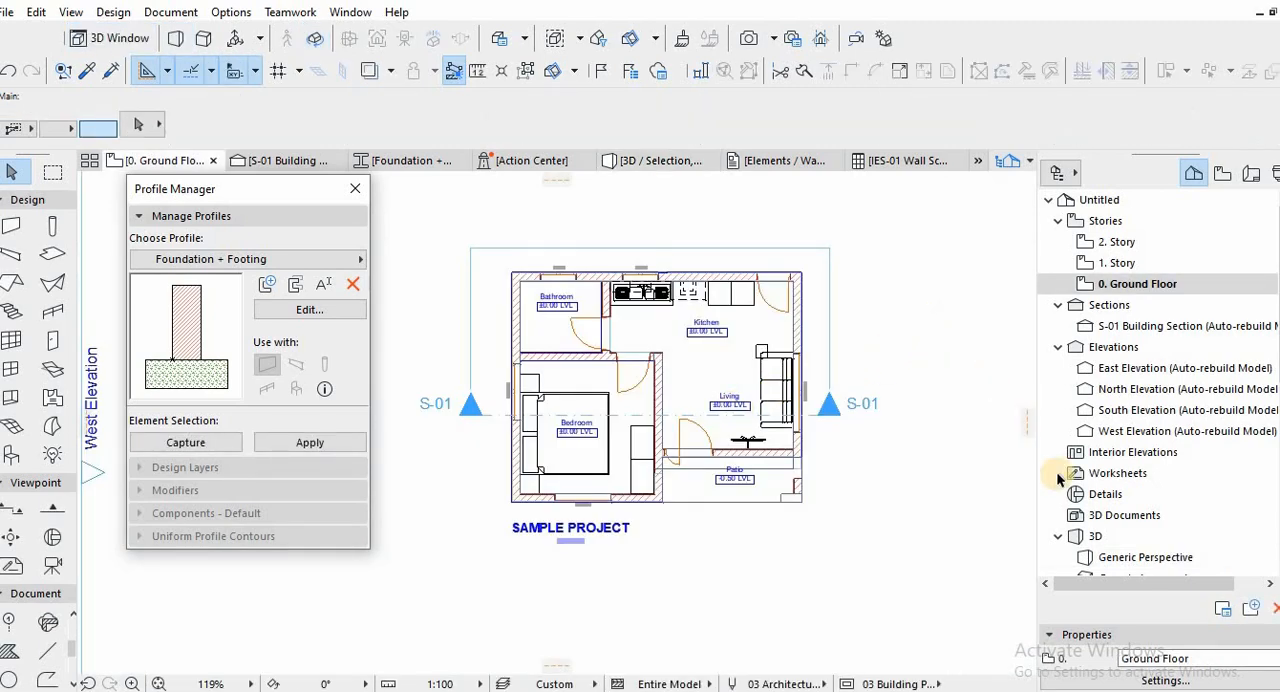
Insert a story below the Ground Floor with its elevation set to -690.
{"action": "left_click", "coordinate": [1164, 680]}
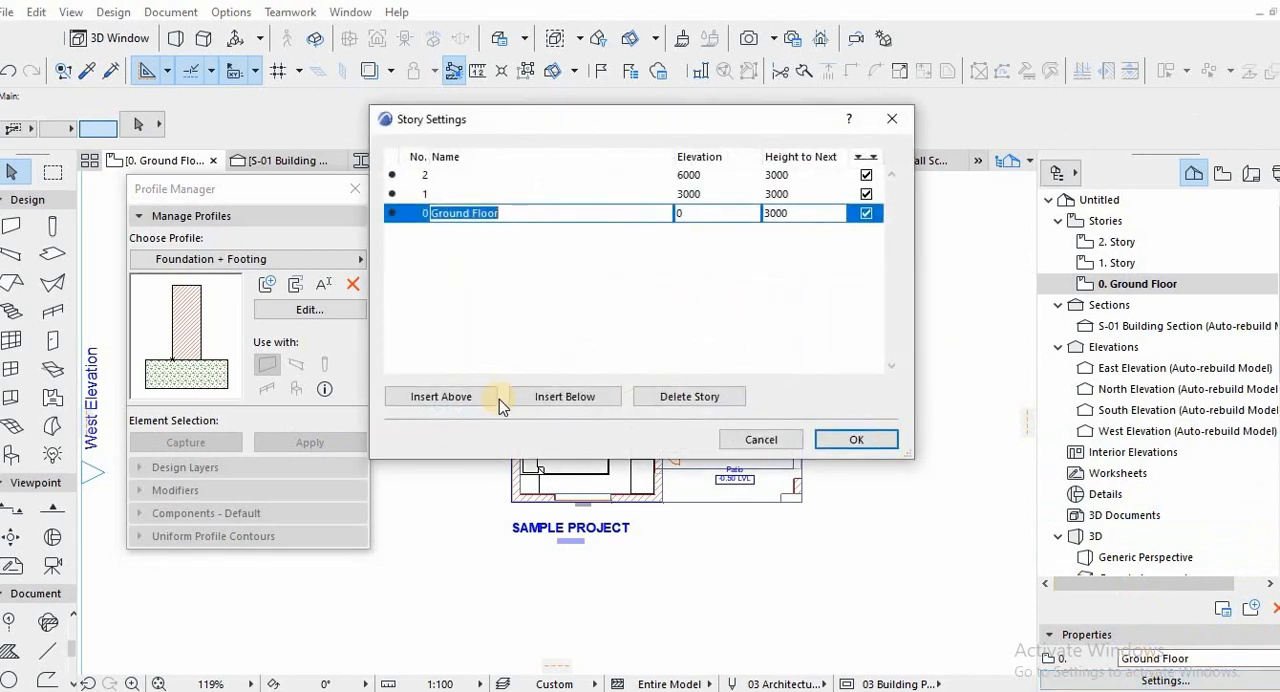
{"action": "left_click", "coordinate": [569, 400]}
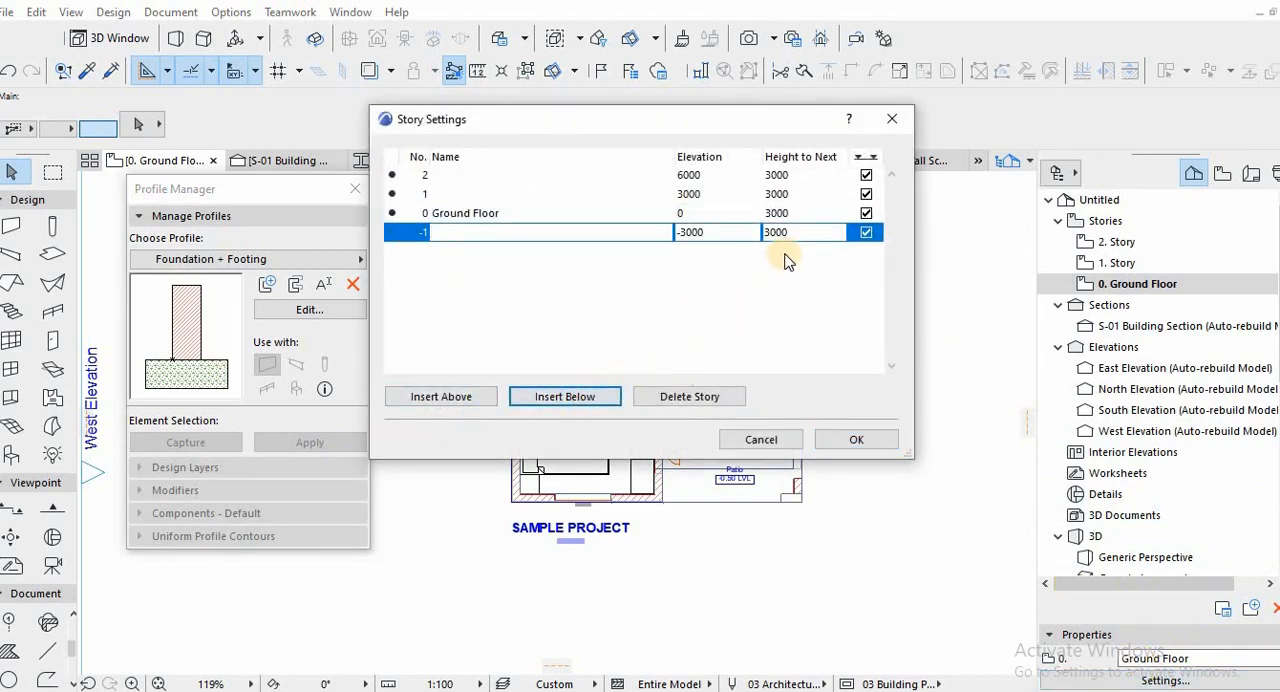
{"action": "left_click", "coordinate": [800, 233]}
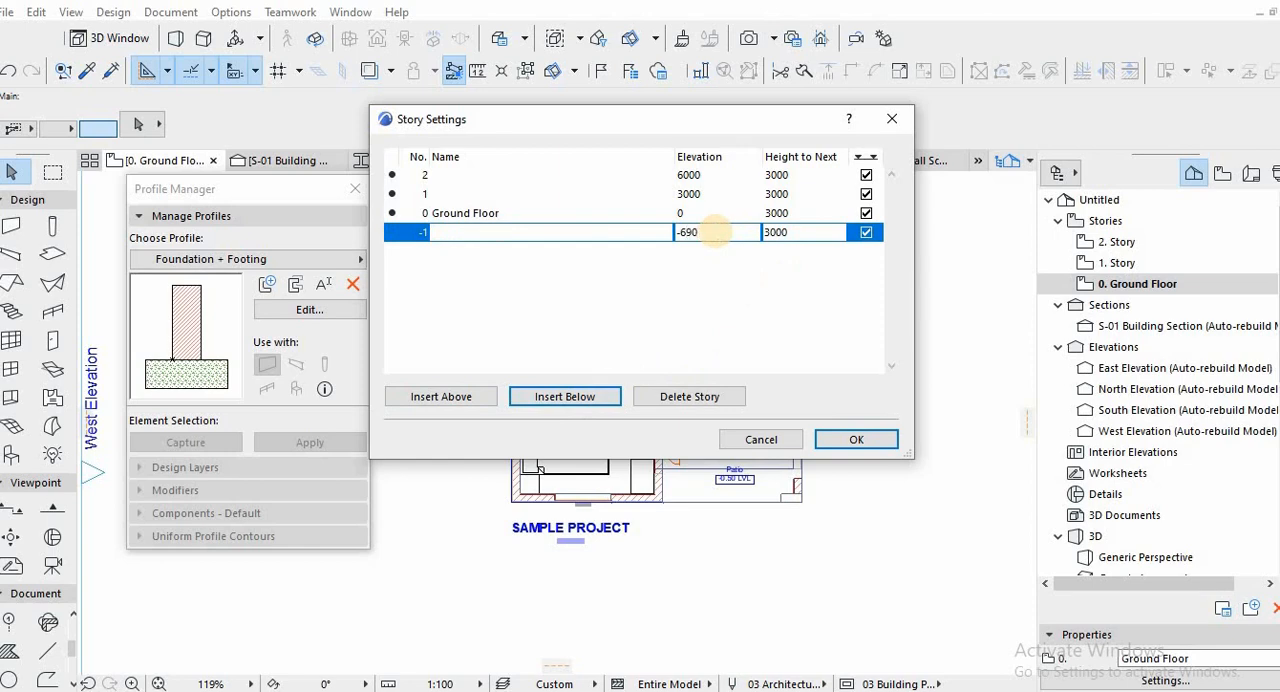
{"action": "key", "text": "Return"}
{"action": "left_click", "coordinate": [847, 441]}
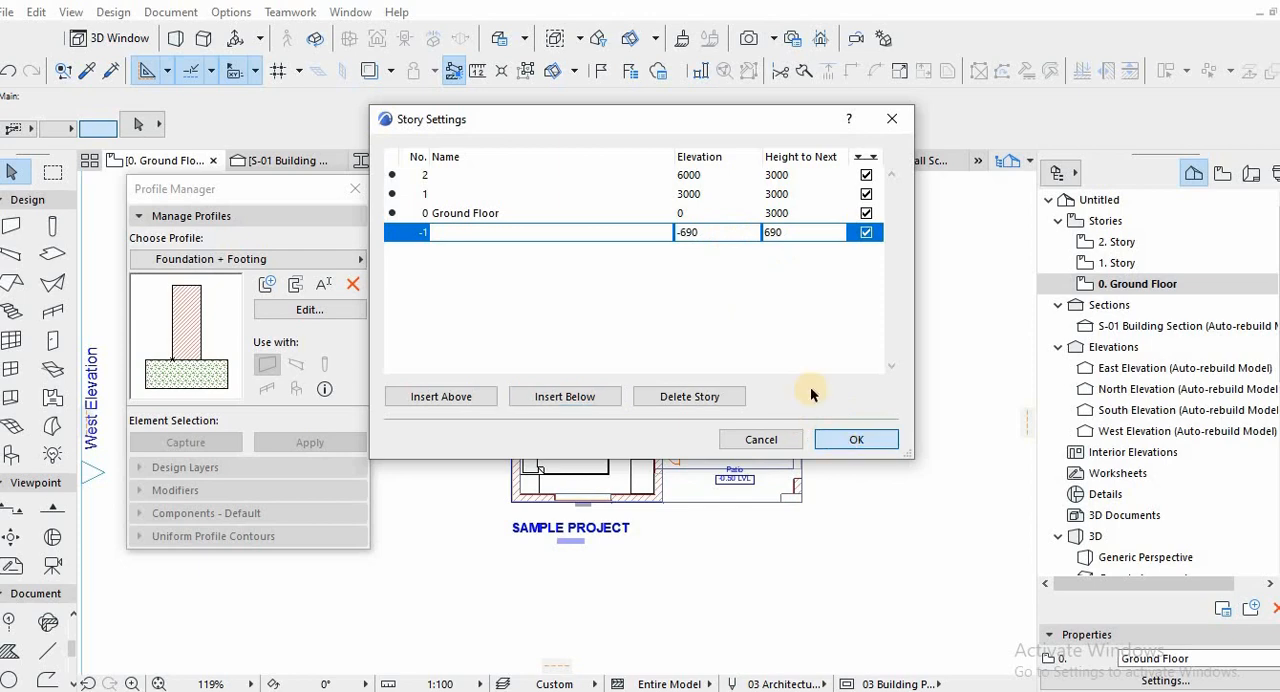
Open the -1 story and show the story above it as the trace reference.
{"action": "left_click", "coordinate": [806, 480]}
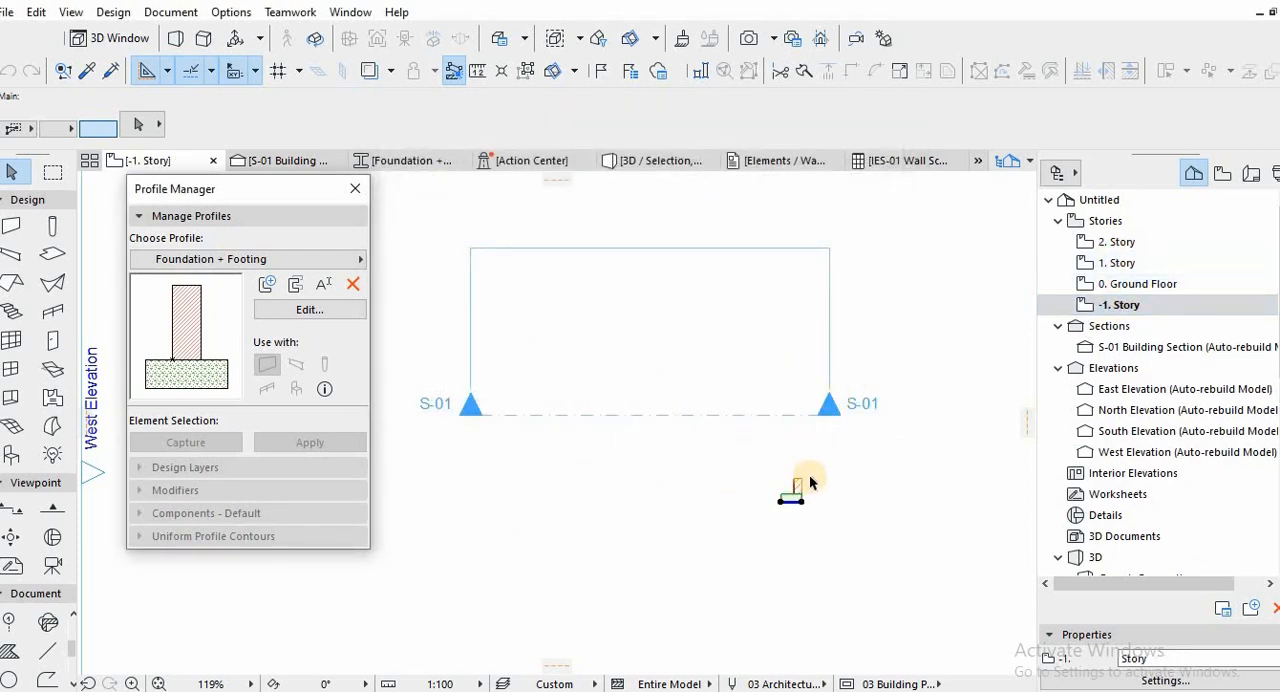
{"action": "key", "text": "Escape"}
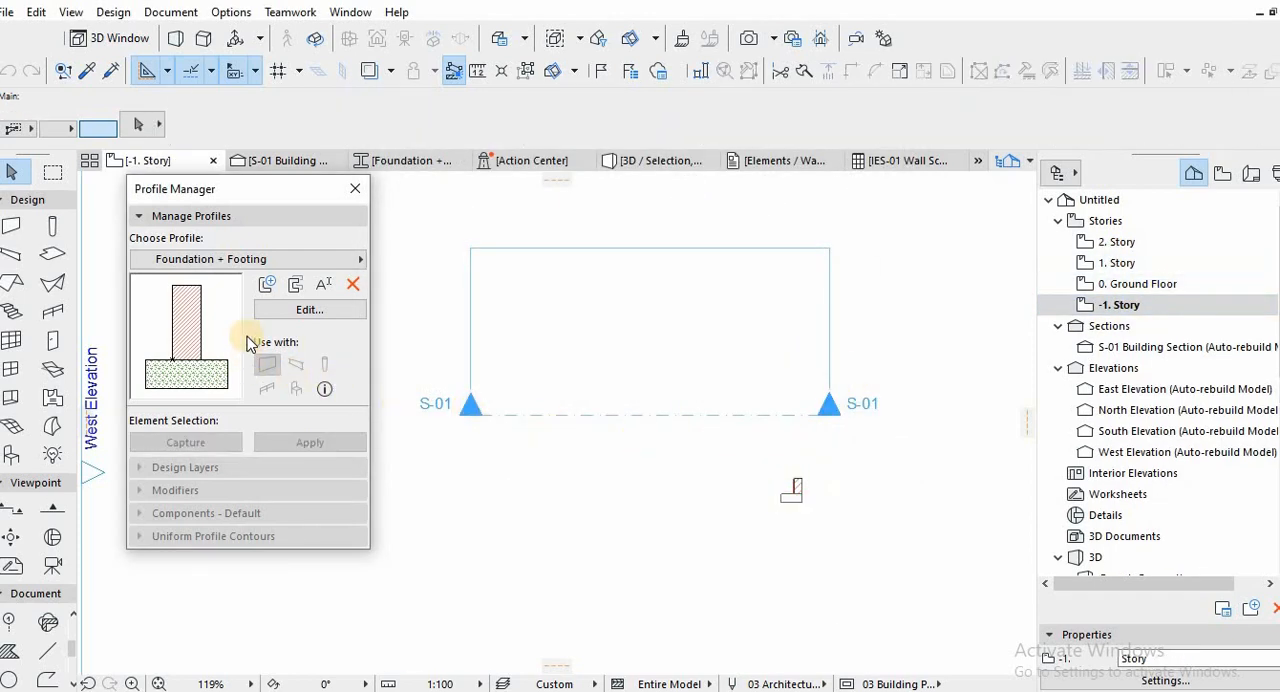
{"action": "left_click", "coordinate": [49, 542]}
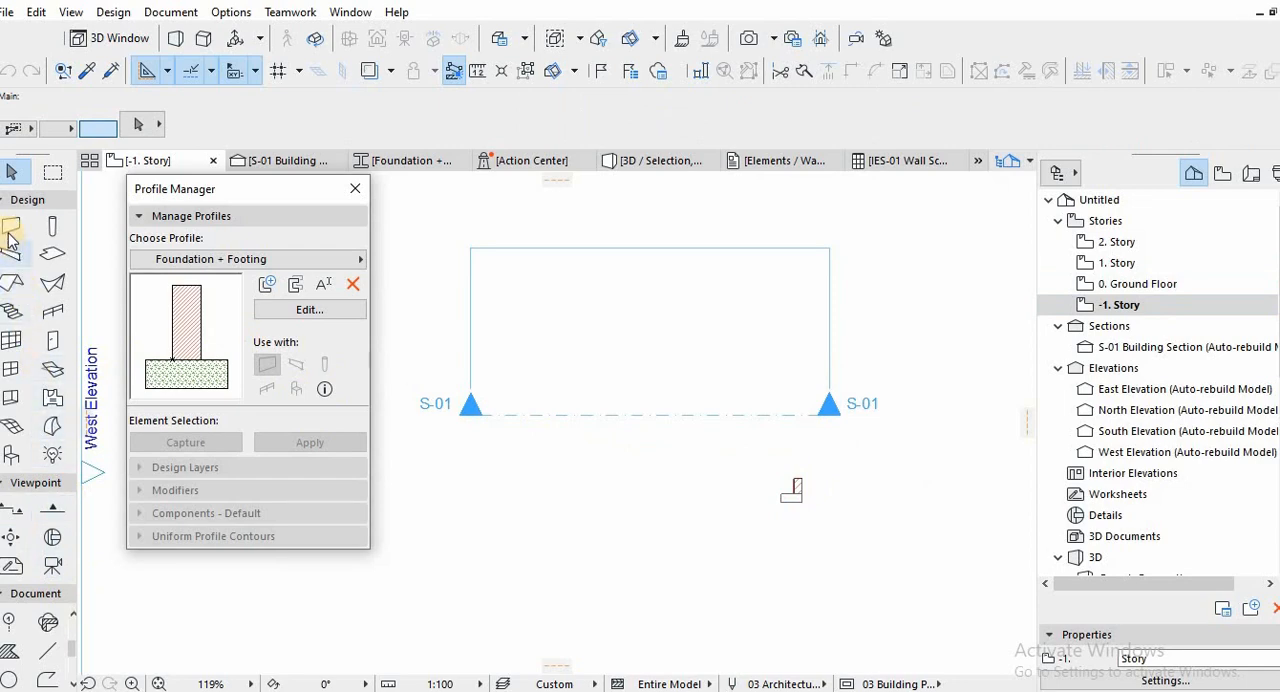
{"action": "left_click", "coordinate": [390, 70]}
{"action": "mouse_move", "coordinate": [460, 101]}
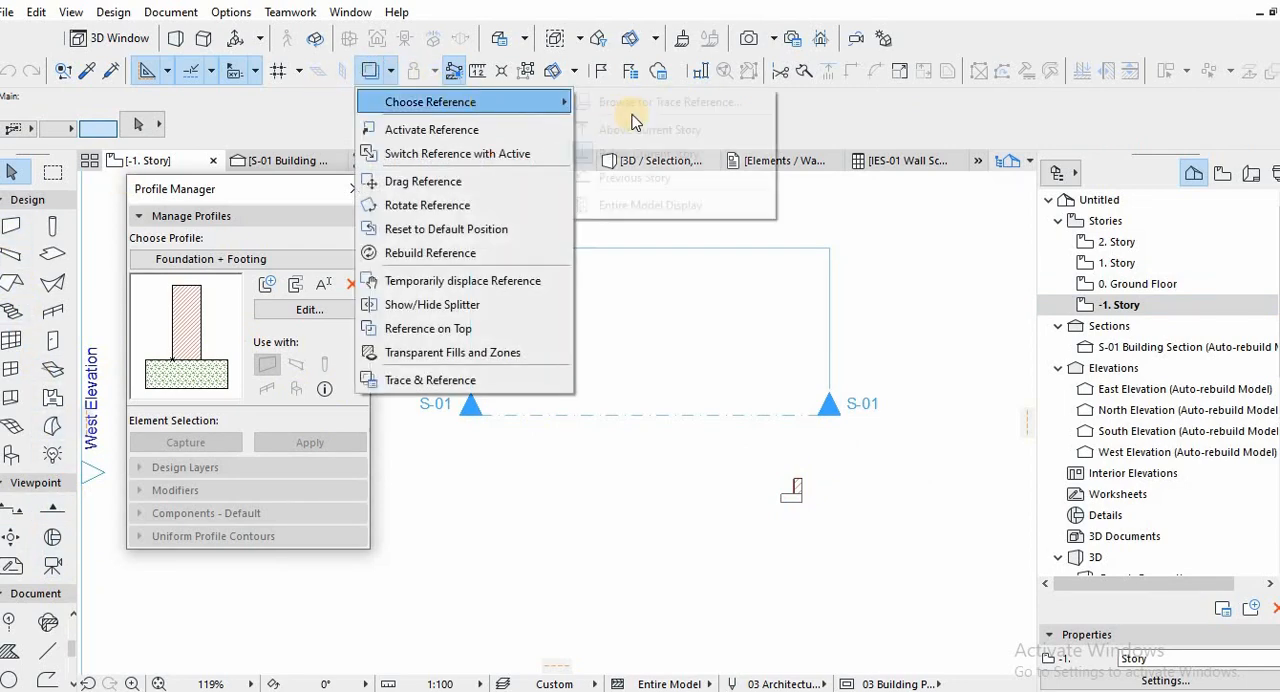
{"action": "left_click", "coordinate": [640, 132]}
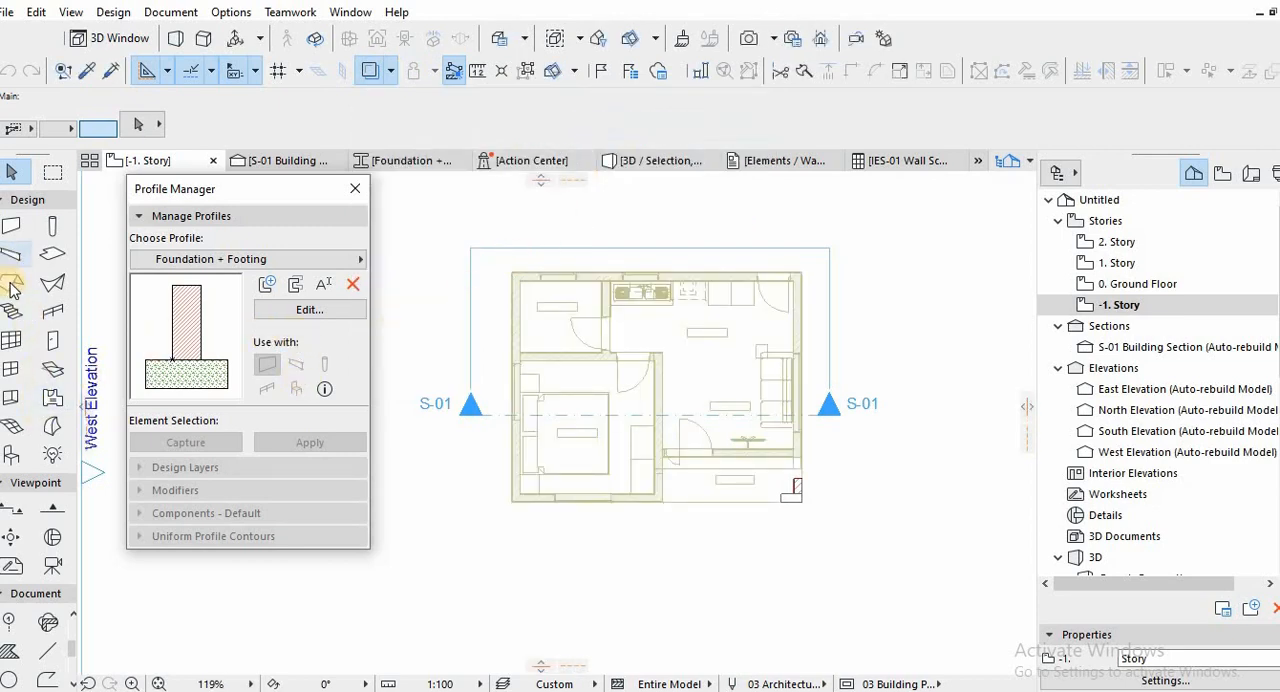
Set the Wall tool's structure to the complex profile Foundation + Footing.
{"action": "left_click", "coordinate": [16, 225]}
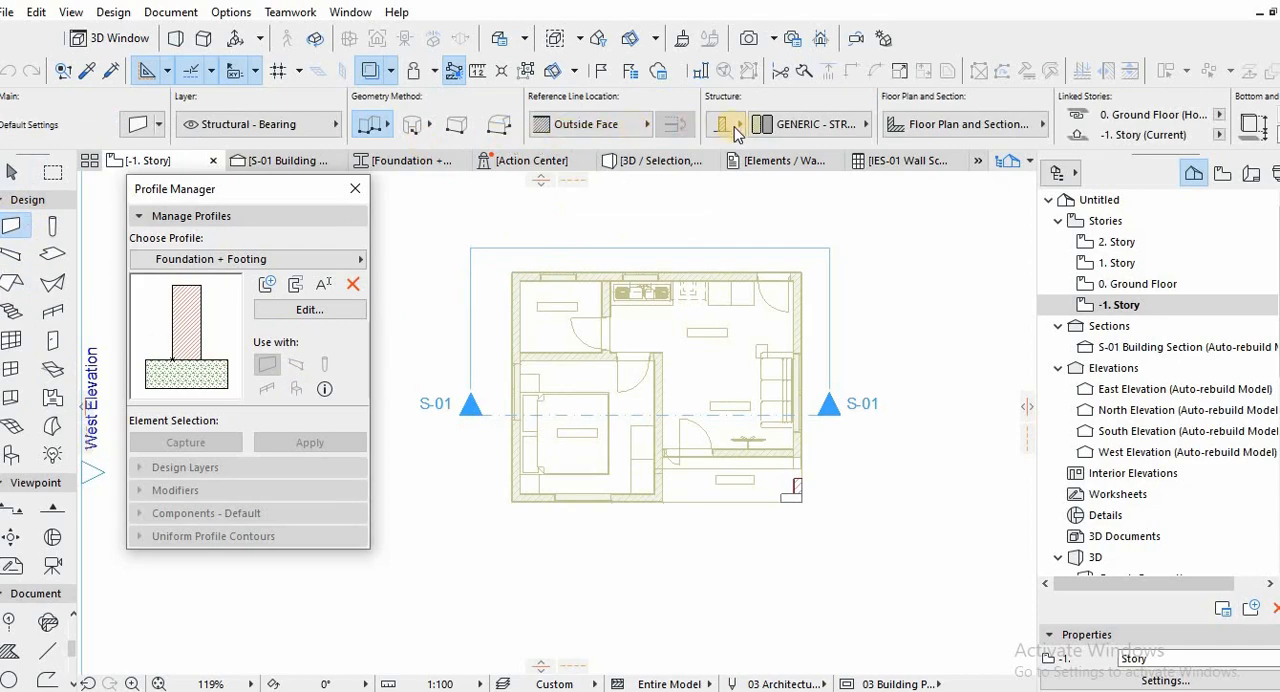
{"action": "left_click", "coordinate": [794, 127]}
{"action": "left_click", "coordinate": [748, 128]}
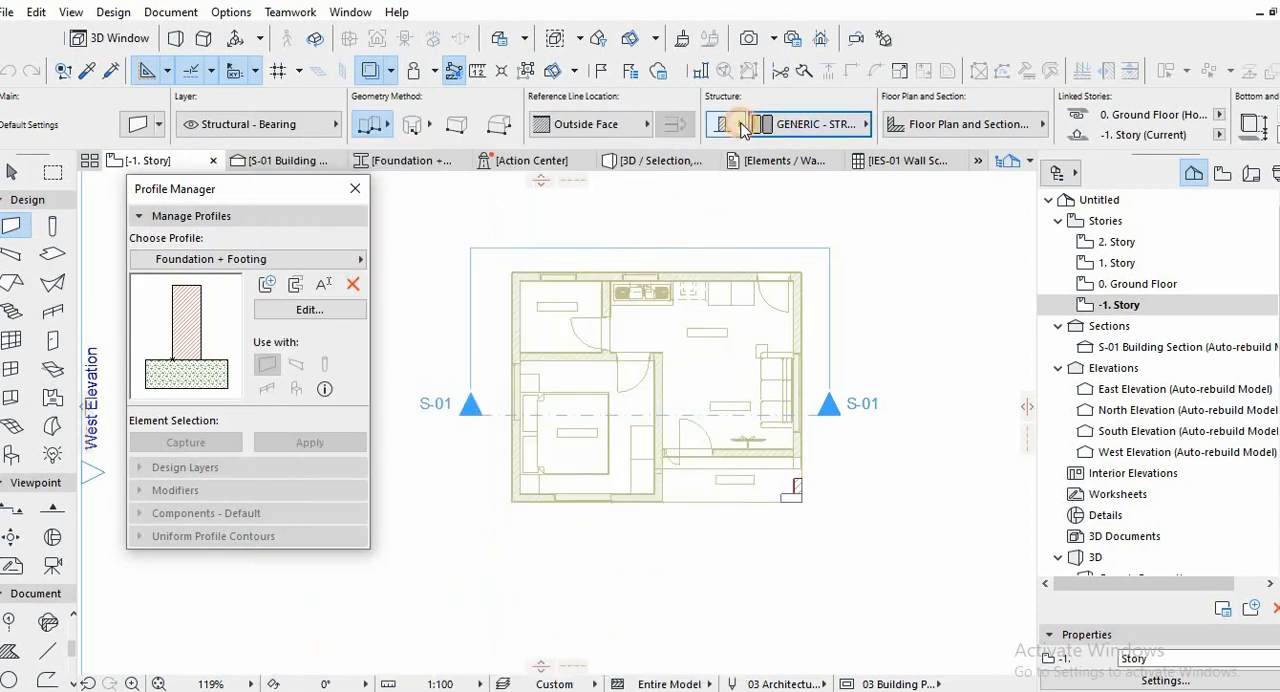
{"action": "left_click", "coordinate": [742, 126]}
{"action": "left_click", "coordinate": [808, 126]}
{"action": "left_click", "coordinate": [800, 124]}
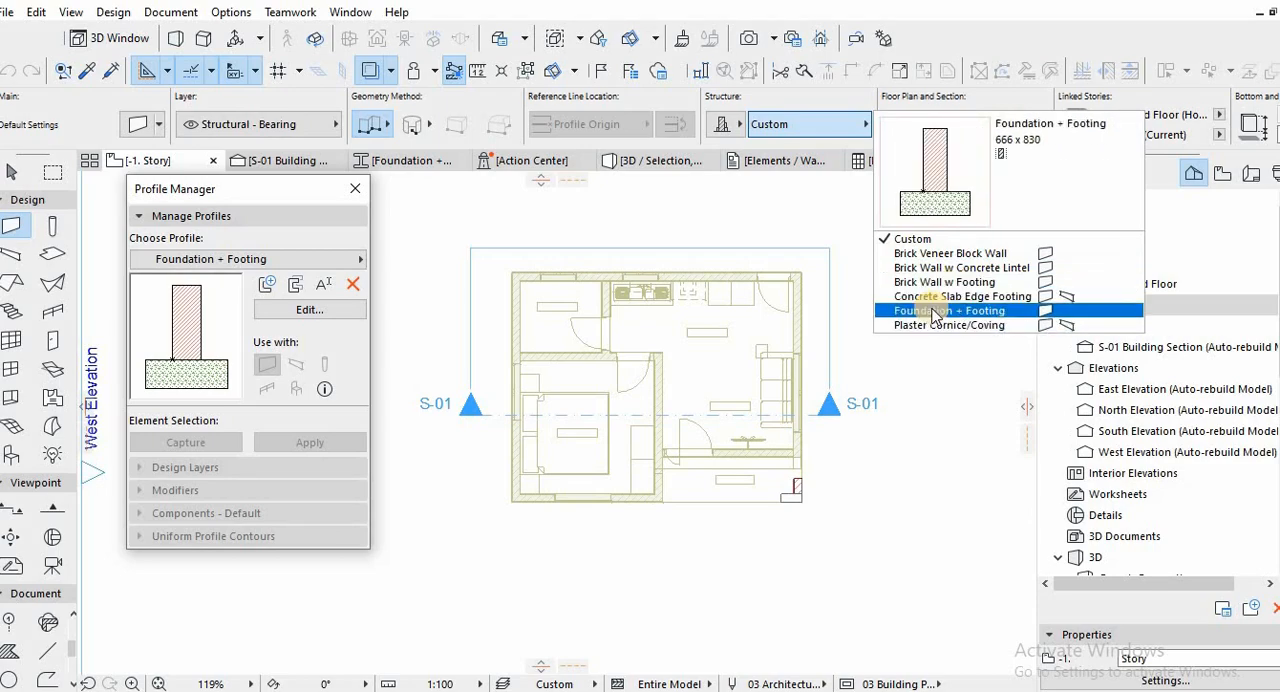
Draw a foundation wall along the traced upper exterior wall, from the bathroom's outer corner to the kitchen's outer corner.
{"action": "scroll", "coordinate": [512, 270], "scroll_direction": "up", "scroll_amount": 5}
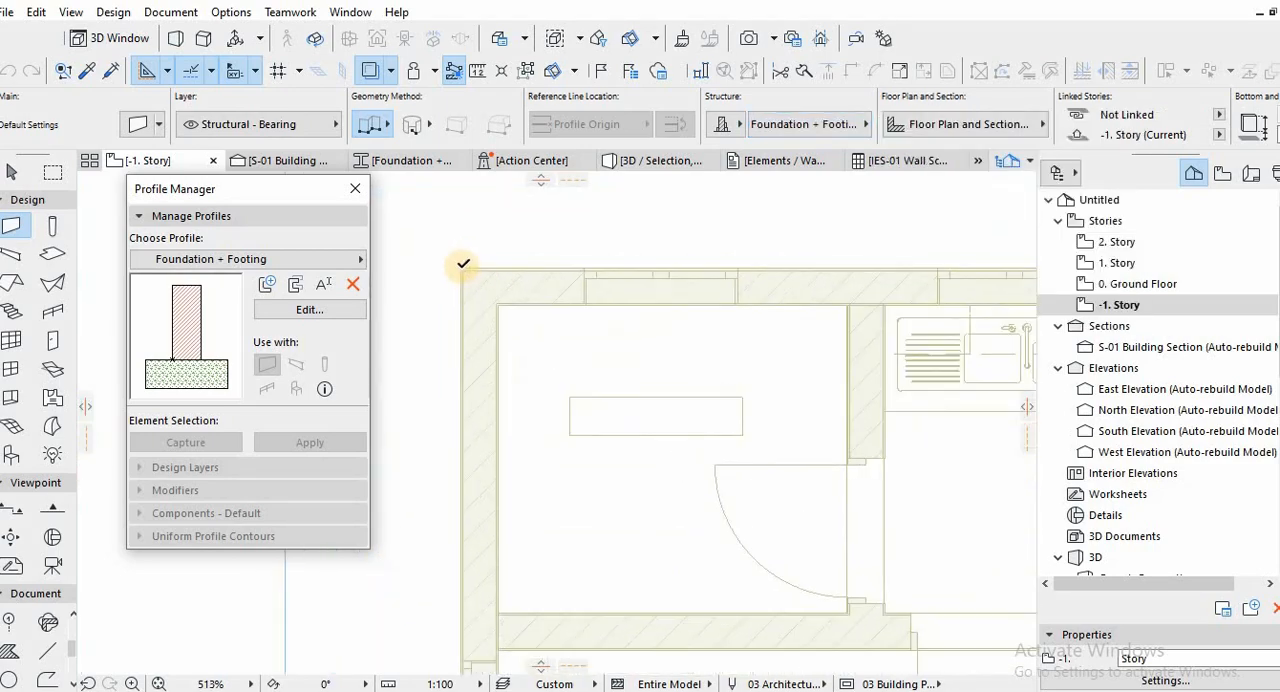
{"action": "left_click", "coordinate": [576, 287]}
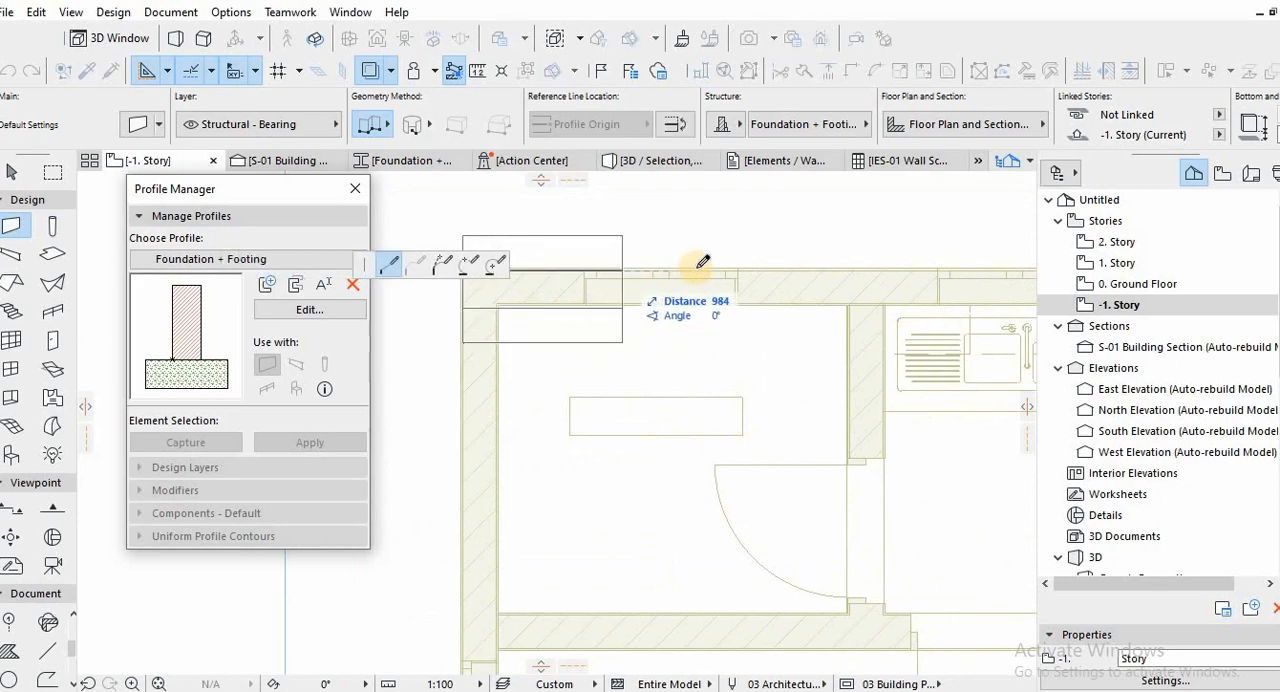
{"action": "scroll", "coordinate": [803, 268], "scroll_direction": "down", "scroll_amount": 1}
{"action": "middle_click_drag", "start_coordinate": [950, 318], "coordinate": [463, 341]}
{"action": "scroll", "coordinate": [656, 326], "scroll_direction": "down", "scroll_amount": 2}
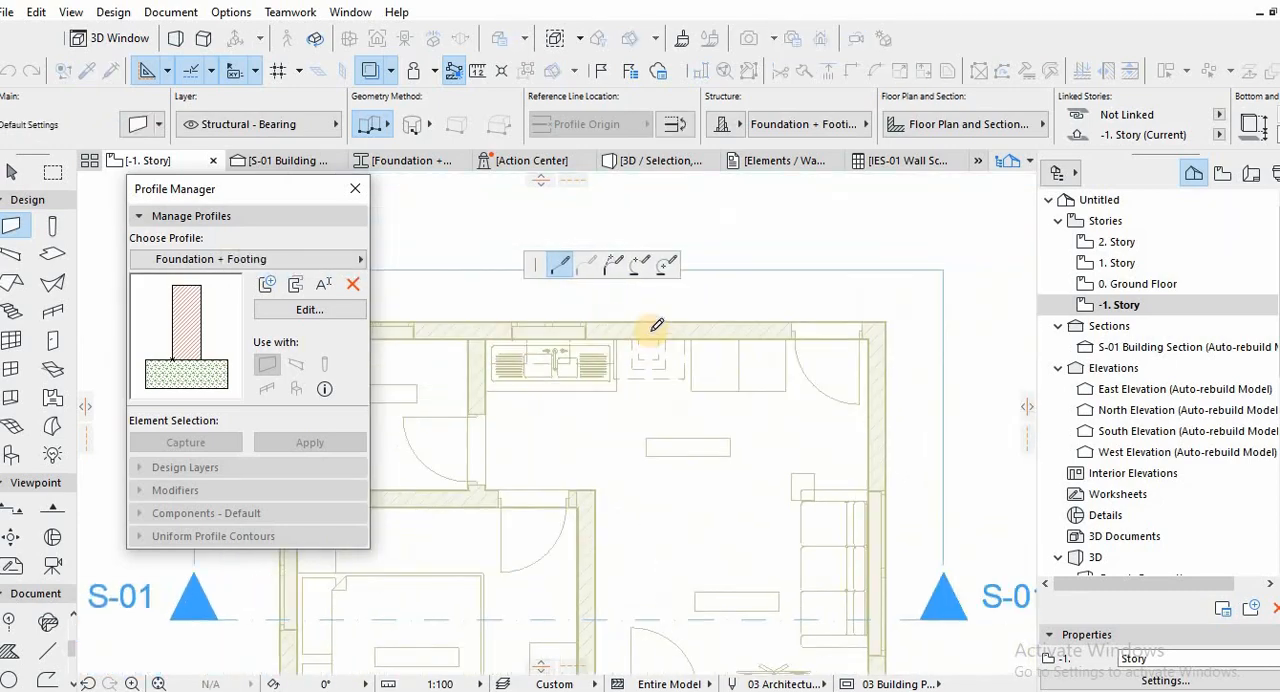
{"action": "middle_click_drag", "start_coordinate": [880, 326], "coordinate": [660, 326]}
{"action": "scroll", "coordinate": [665, 318], "scroll_direction": "up", "scroll_amount": 1}
{"action": "scroll", "coordinate": [667, 314], "scroll_direction": "up", "scroll_amount": 1}
{"action": "left_click", "coordinate": [660, 317]}
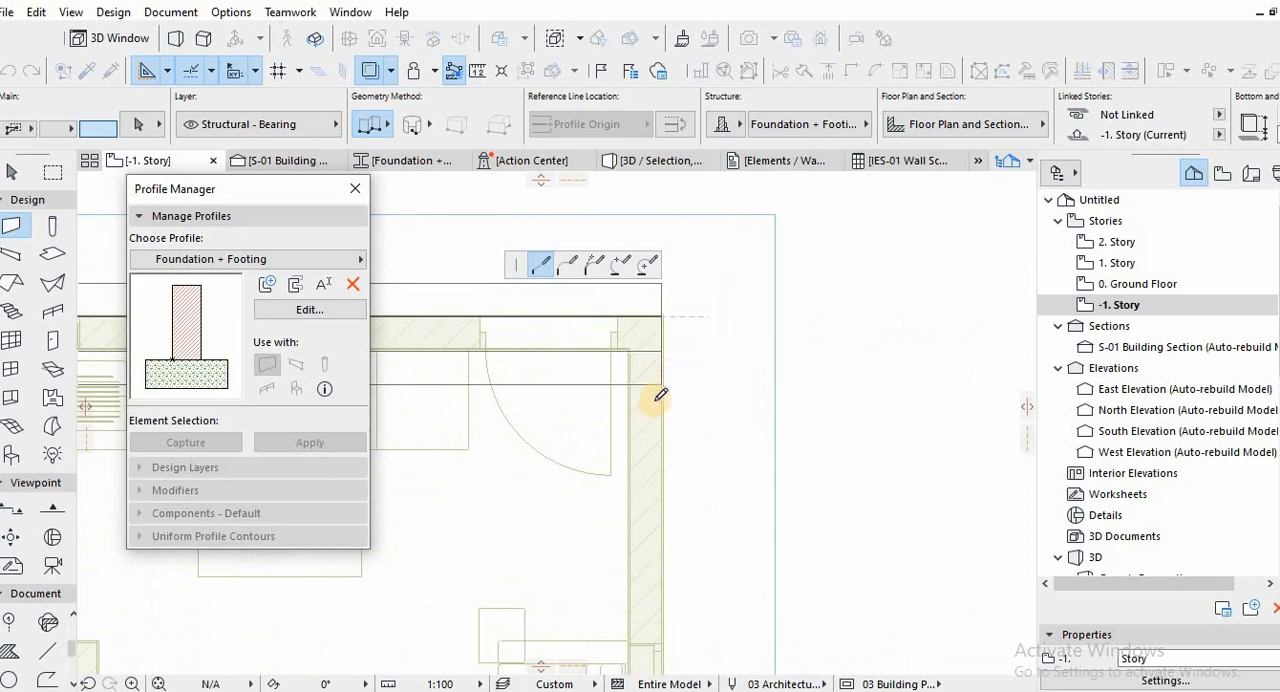
Continue the foundation wall 4888 mm down the living room's exterior side to the outer corner at the patio.
{"action": "scroll", "coordinate": [678, 492], "scroll_direction": "down", "scroll_amount": 3}
{"action": "scroll", "coordinate": [723, 340], "scroll_direction": "down", "scroll_amount": 2}
{"action": "middle_click_drag", "start_coordinate": [740, 463], "coordinate": [757, 391]}
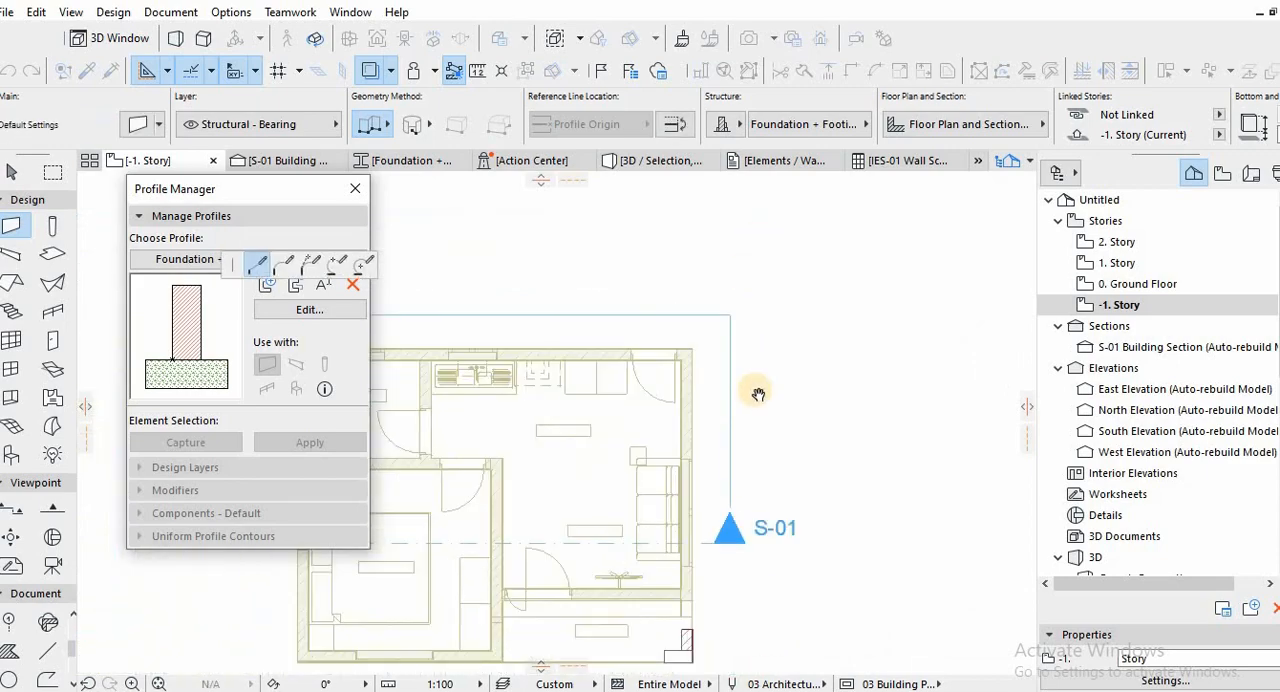
{"action": "middle_click_drag", "start_coordinate": [697, 576], "coordinate": [757, 414]}
{"action": "scroll", "coordinate": [757, 408], "scroll_direction": "up", "scroll_amount": 4}
{"action": "scroll", "coordinate": [760, 393], "scroll_direction": "up", "scroll_amount": 1}
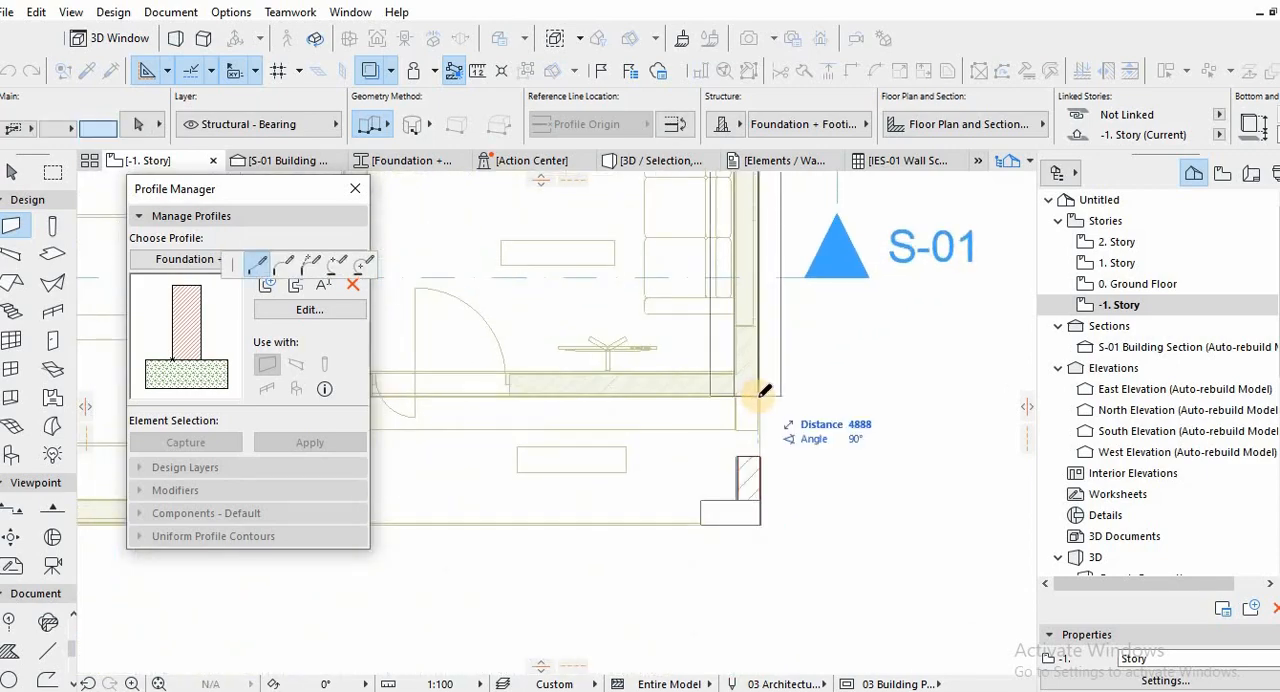
Continue the foundation wall along the living room's patio wall to the bedroom, and down to the bedroom's outer corner at the patio.
{"action": "middle_click_drag", "start_coordinate": [626, 398], "coordinate": [903, 404]}
{"action": "scroll", "coordinate": [677, 400], "scroll_direction": "down", "scroll_amount": 1}
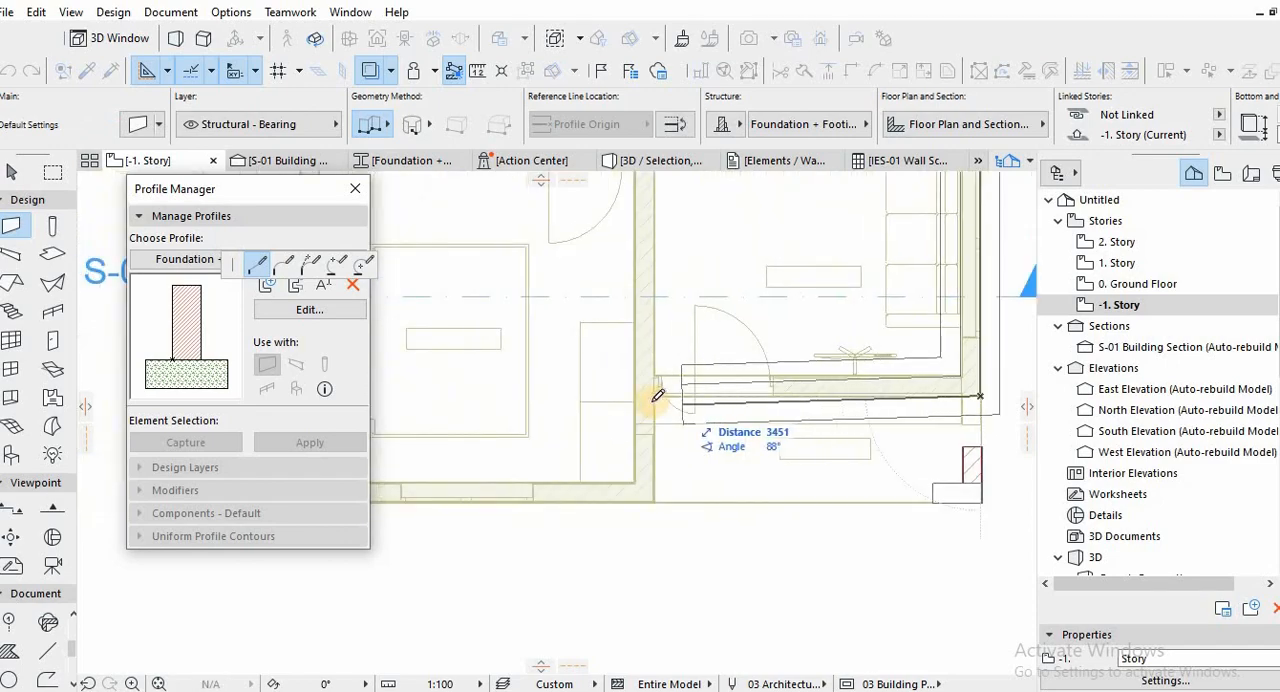
{"action": "left_click", "coordinate": [655, 396]}
{"action": "left_click", "coordinate": [655, 396]}
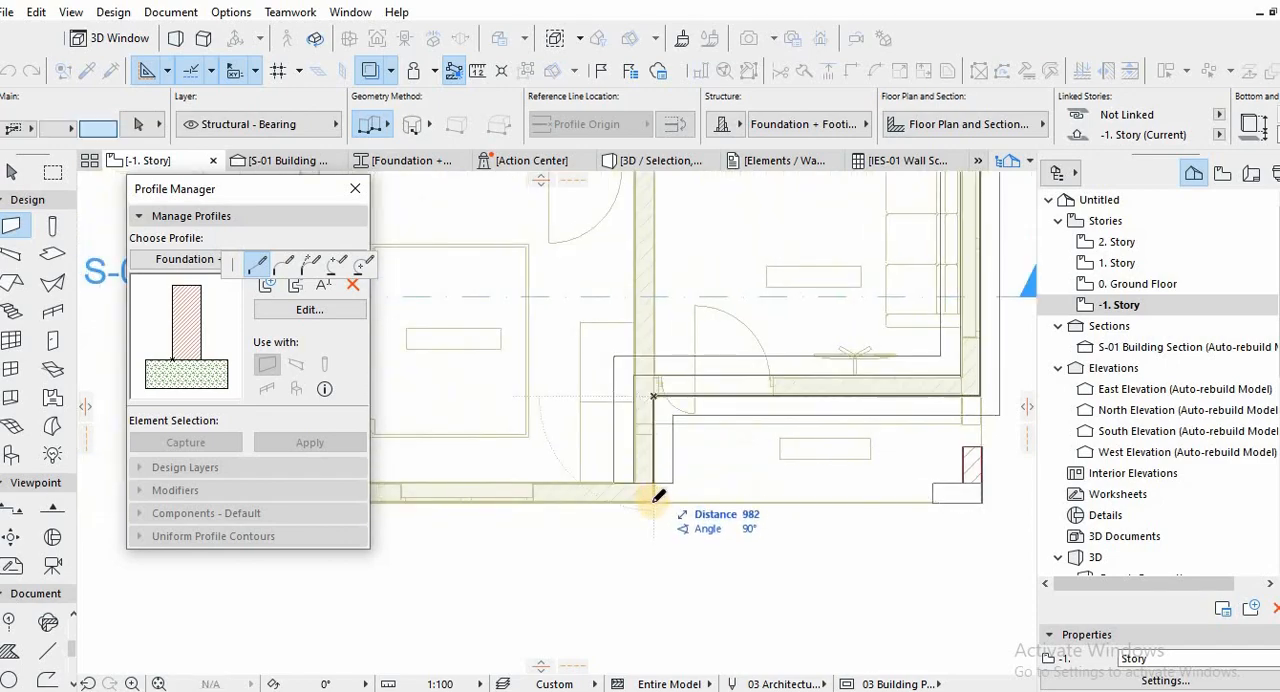
Continue the foundation wall 4000 mm along the bedroom's lower exterior side, and up the west side to the starting bathroom corner.
{"action": "scroll", "coordinate": [616, 507], "scroll_direction": "down", "scroll_amount": 2}
{"action": "middle_click_drag", "start_coordinate": [614, 508], "coordinate": [866, 498]}
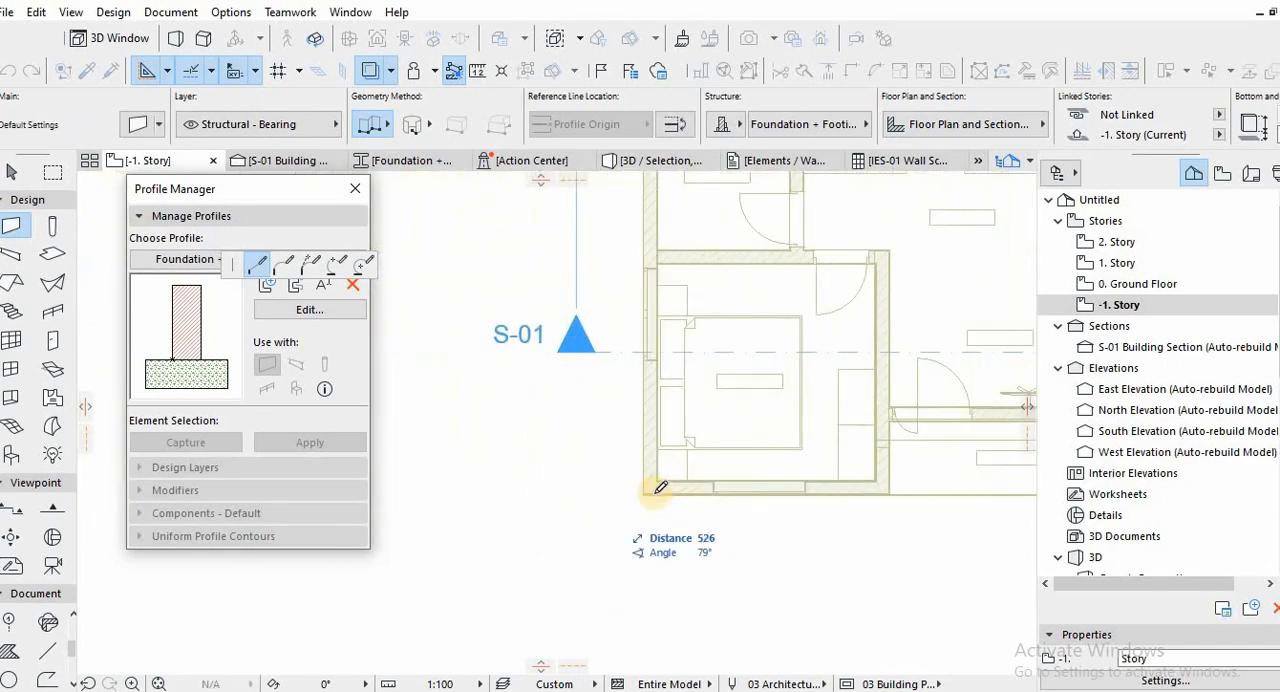
{"action": "scroll", "coordinate": [662, 489], "scroll_direction": "up", "scroll_amount": 5}
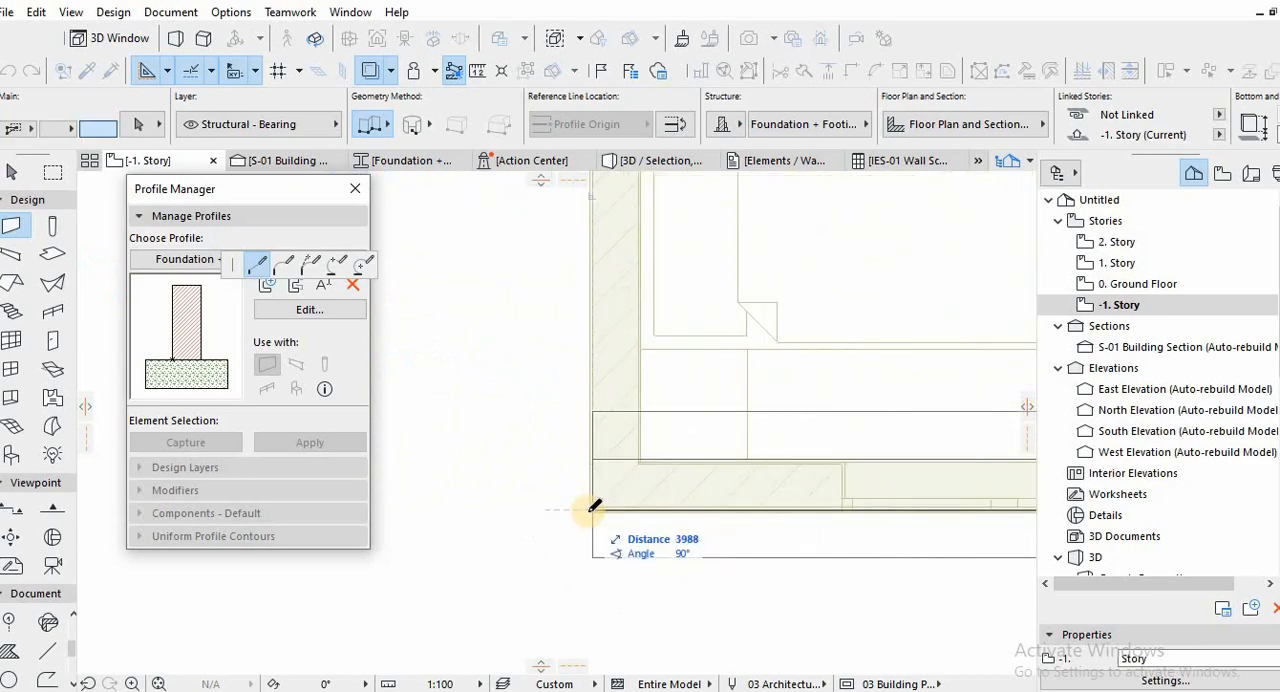
{"action": "scroll", "coordinate": [597, 508], "scroll_direction": "up", "scroll_amount": 3}
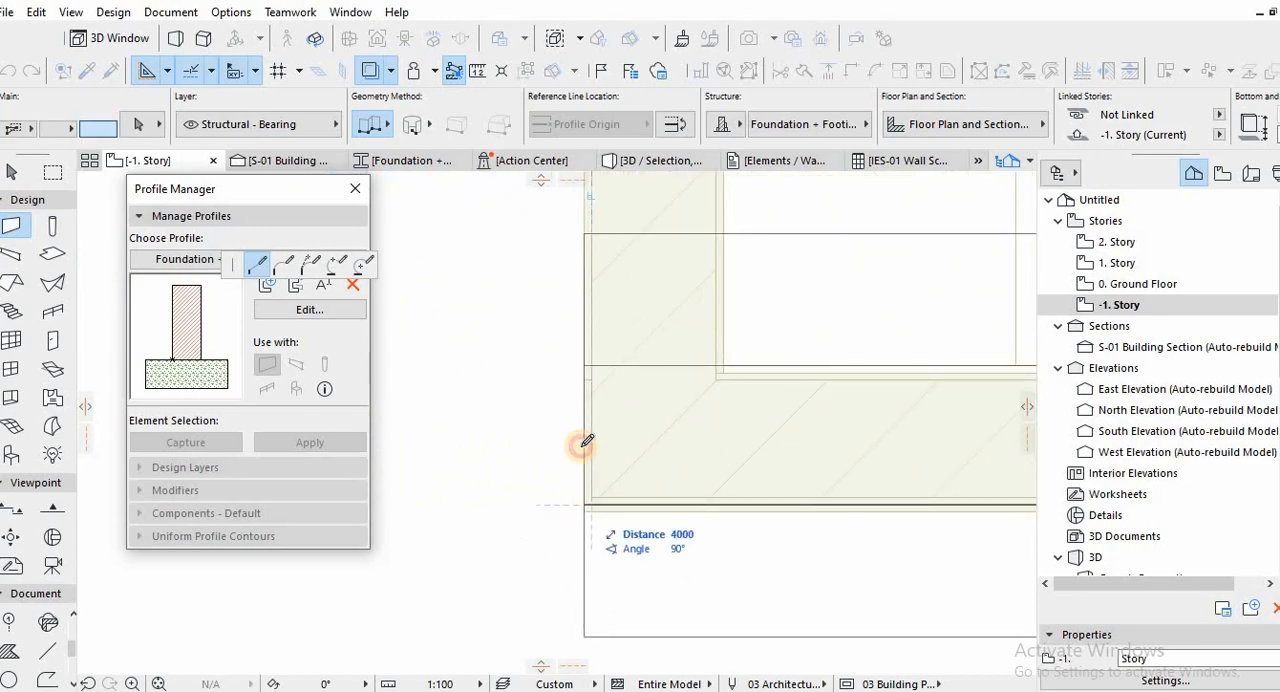
{"action": "scroll", "coordinate": [584, 440], "scroll_direction": "down", "scroll_amount": 6}
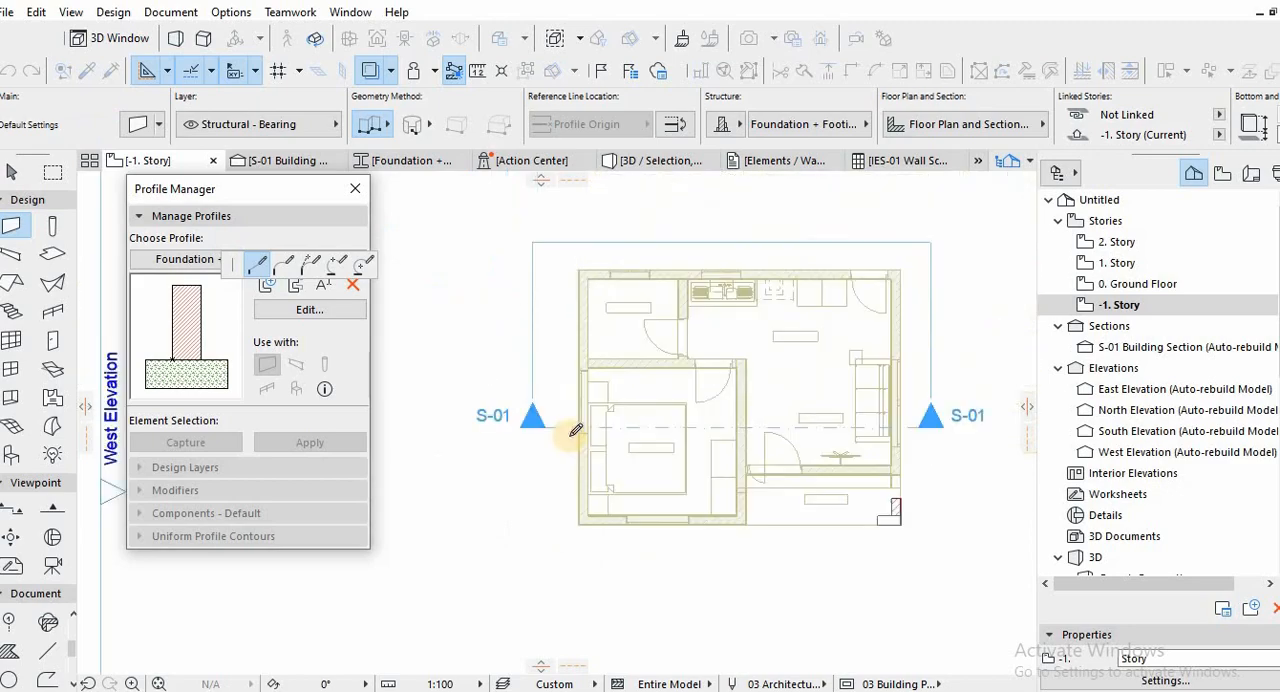
{"action": "scroll", "coordinate": [575, 430], "scroll_direction": "down", "scroll_amount": 1}
{"action": "middle_click_drag", "start_coordinate": [575, 430], "coordinate": [559, 516]}
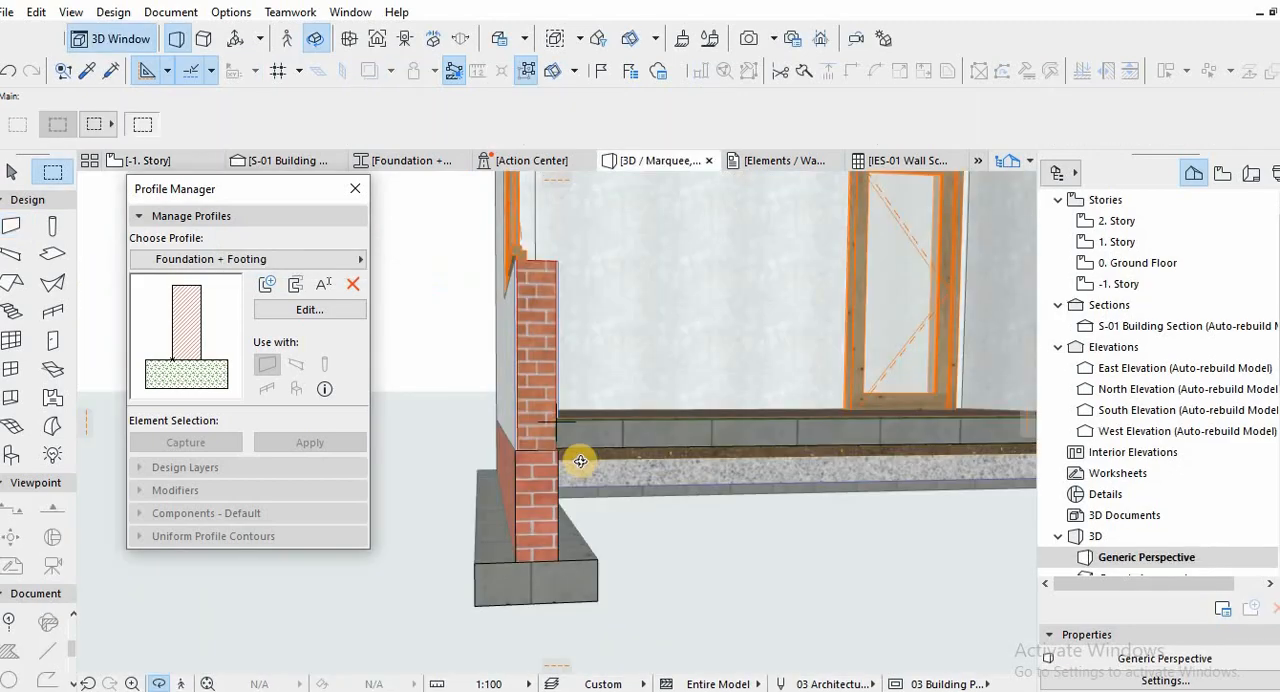
{"action": "scroll", "coordinate": [563, 455], "scroll_direction": "up", "scroll_amount": 6}
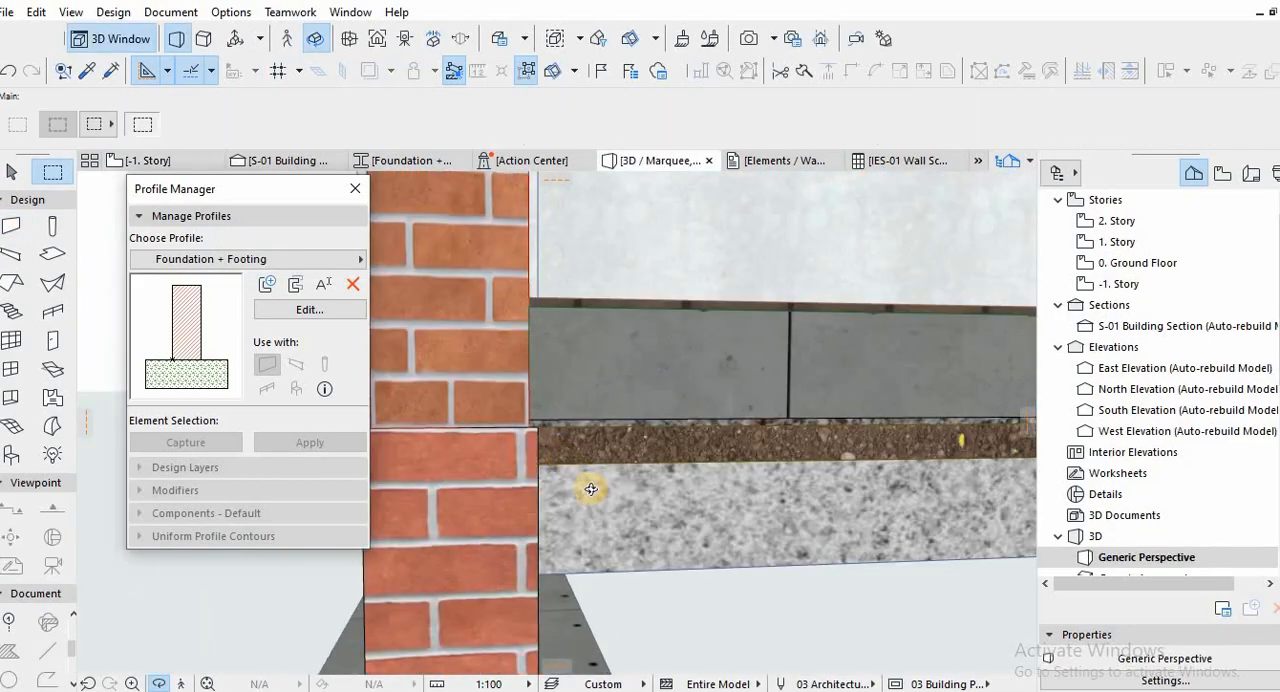
Examine in 3D how the foundation walls and footings sit under the walls and floor slab, and the roofed house from outside.
{"action": "middle_click_drag", "start_coordinate": [591, 489], "coordinate": [654, 481], "text": "shift"}
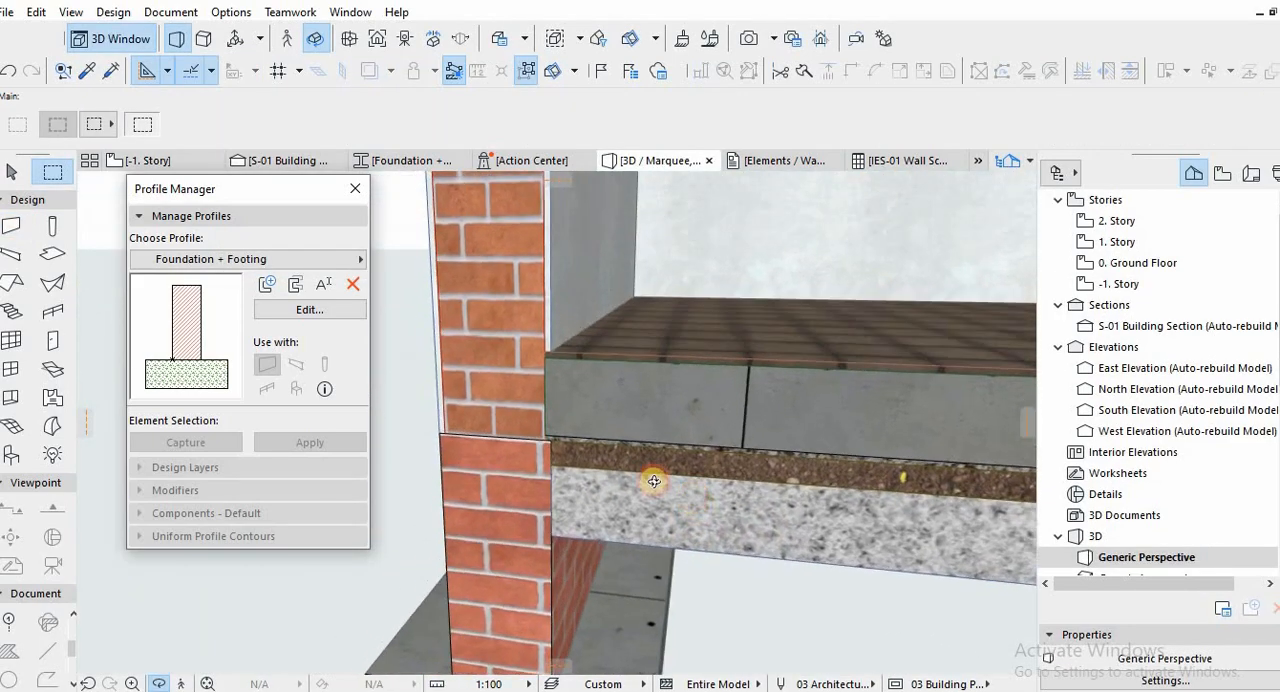
{"action": "scroll", "coordinate": [654, 481], "scroll_direction": "down", "scroll_amount": 8}
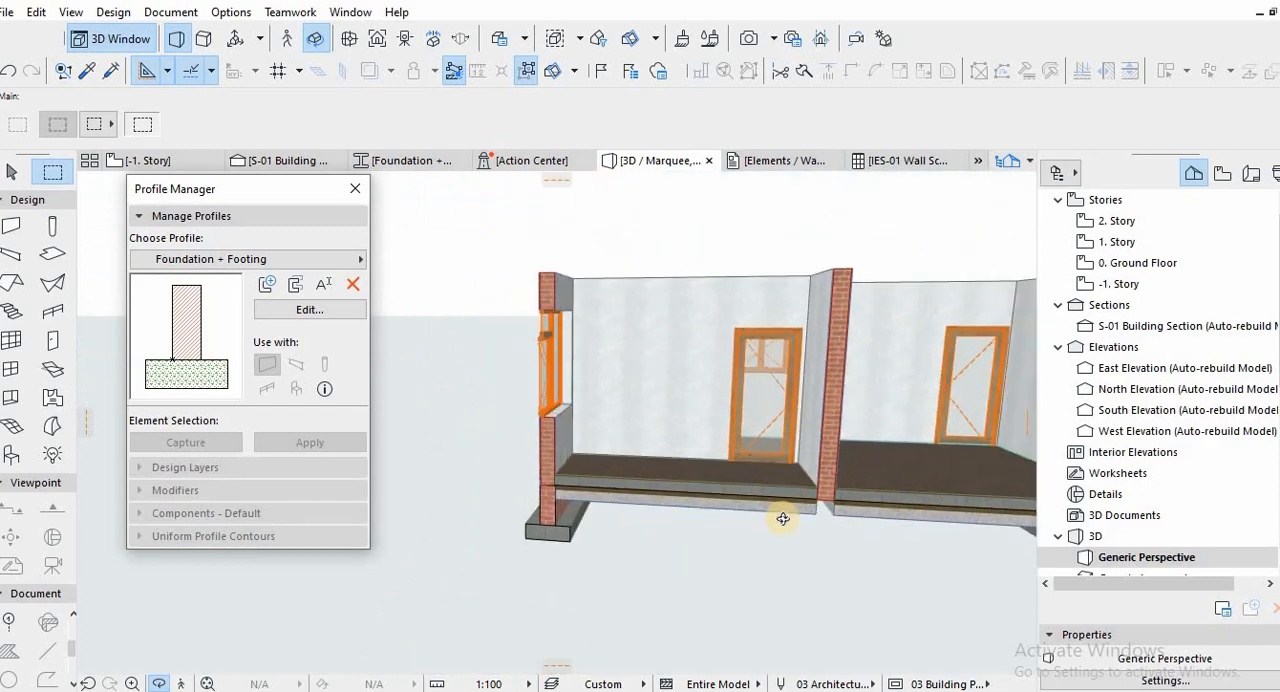
{"action": "middle_click_drag", "start_coordinate": [783, 519], "coordinate": [717, 486], "text": "shift"}
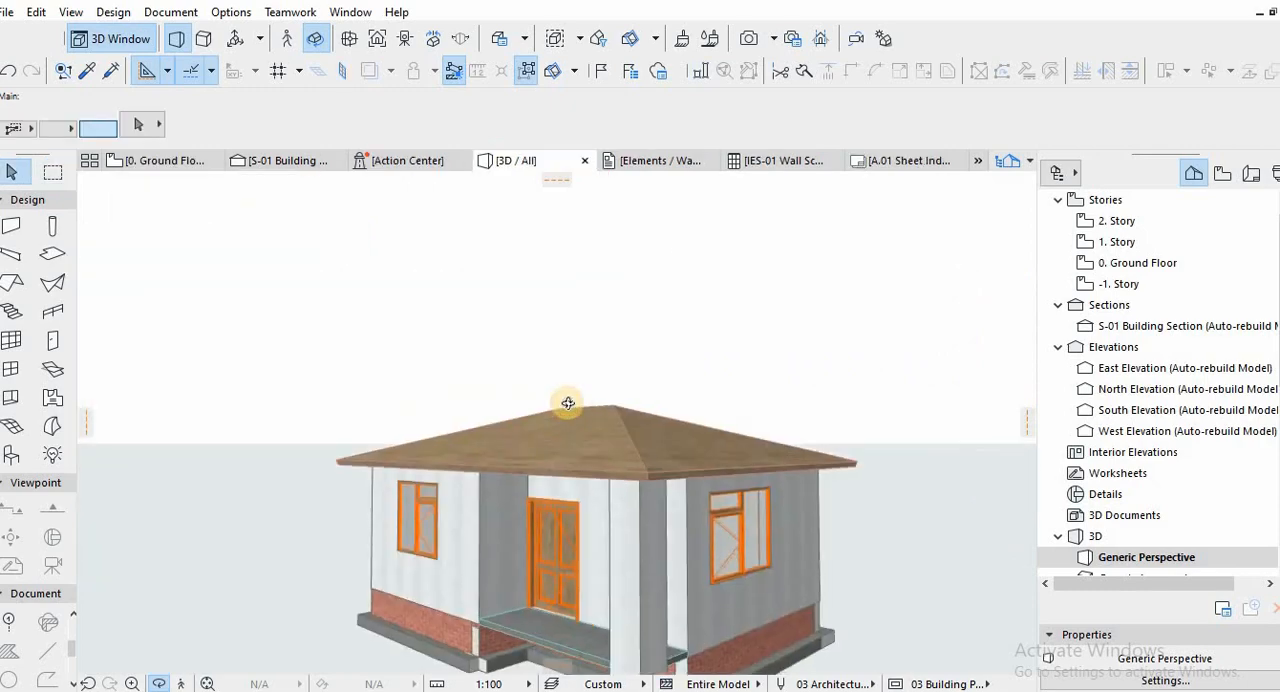
{"action": "middle_click_drag", "start_coordinate": [700, 400], "coordinate": [500, 560], "text": "shift"}
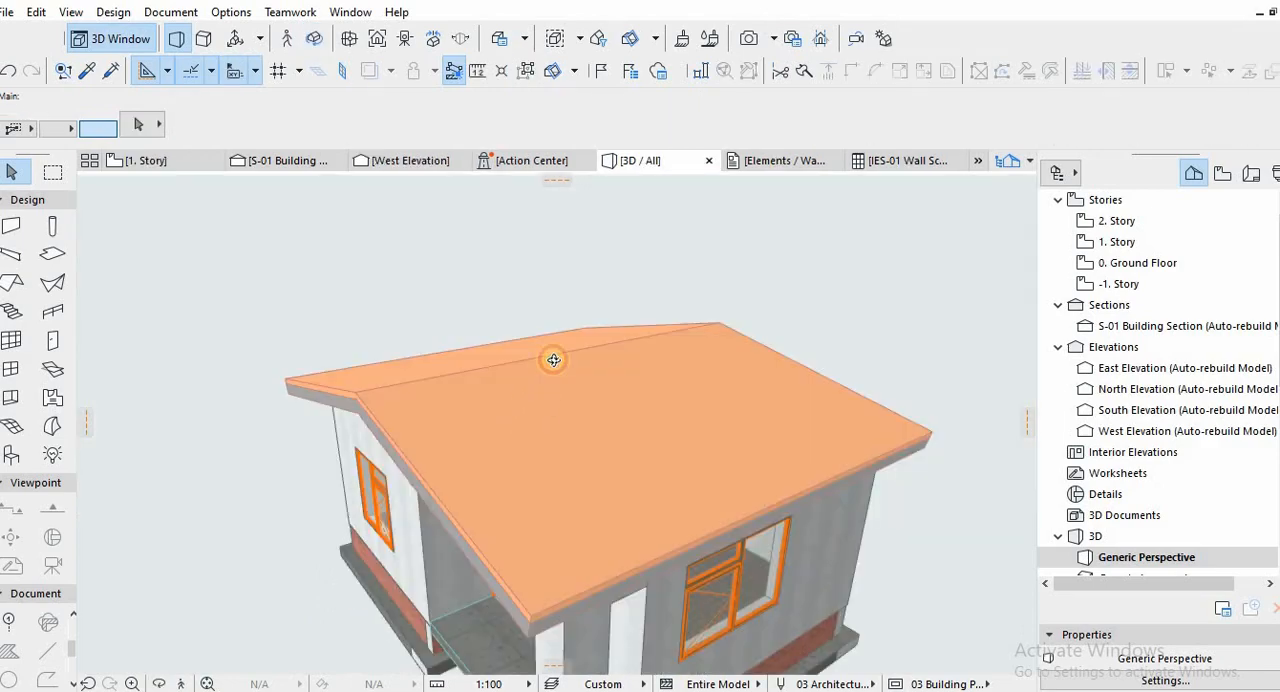
{"action": "middle_click_drag", "start_coordinate": [553, 360], "coordinate": [429, 381], "text": "shift"}
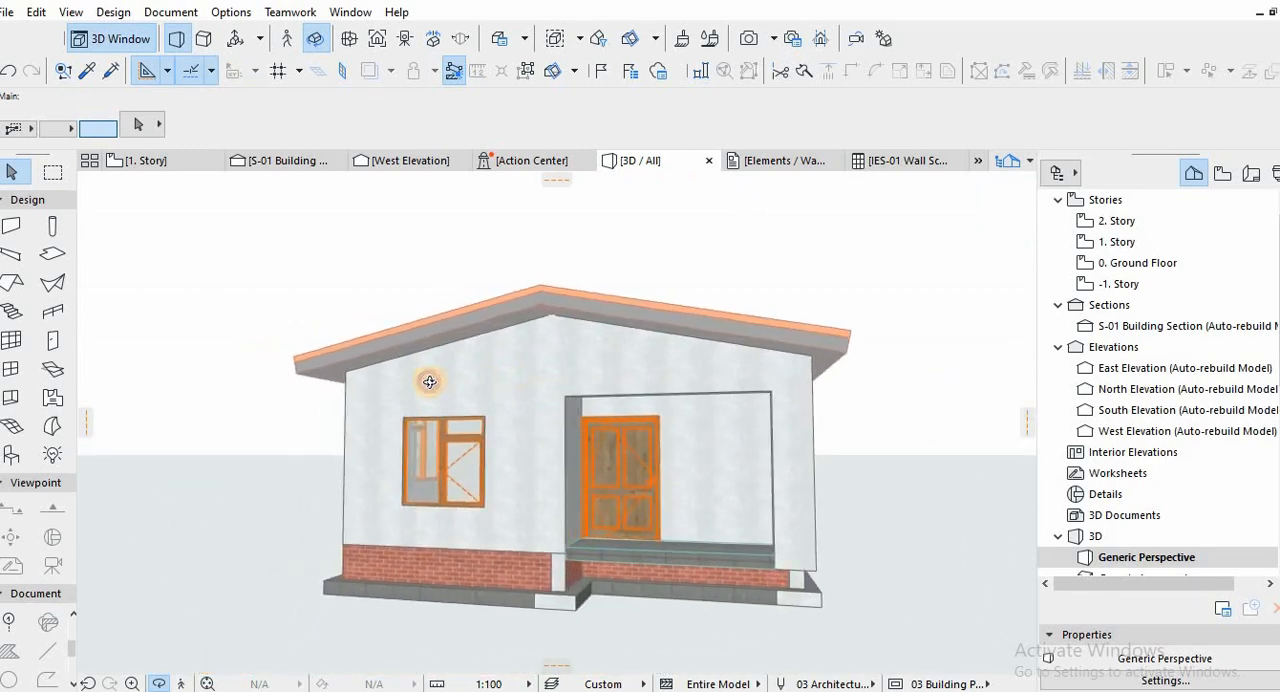
{"action": "middle_click_drag", "start_coordinate": [479, 415], "coordinate": [523, 472], "text": "shift"}
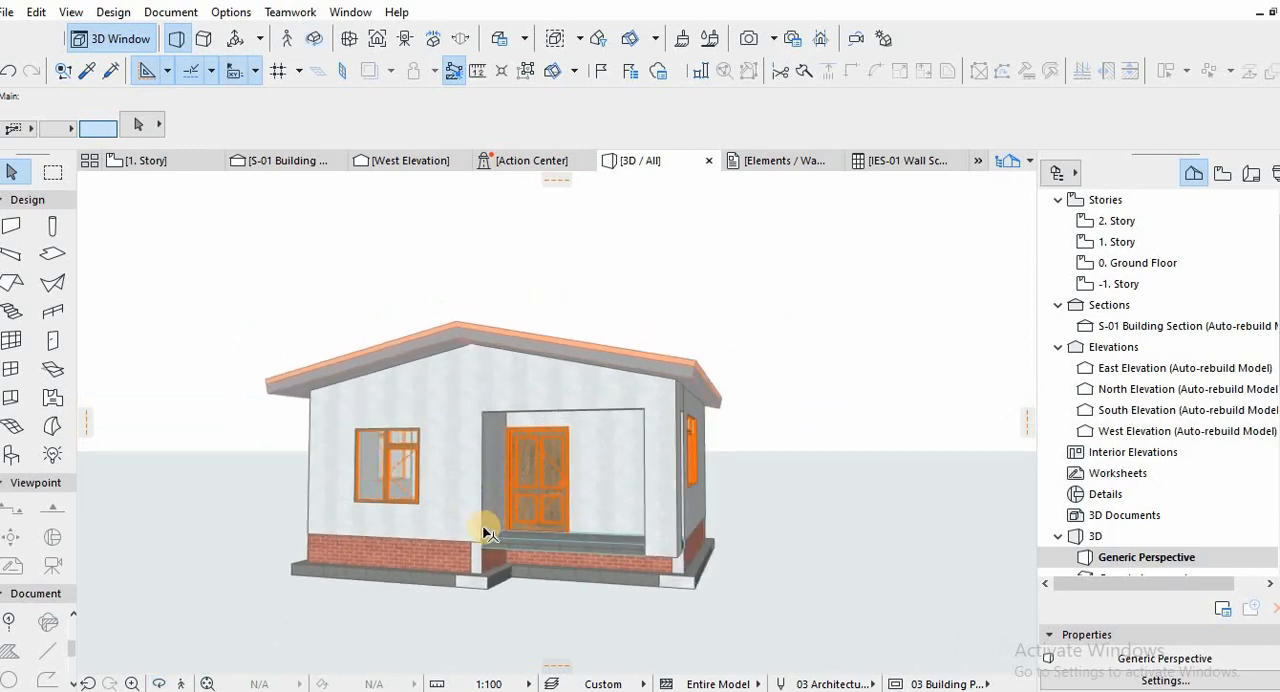
Open the S-01 building section and select the roof slope on the bedroom side.
{"action": "key", "text": "F6"}
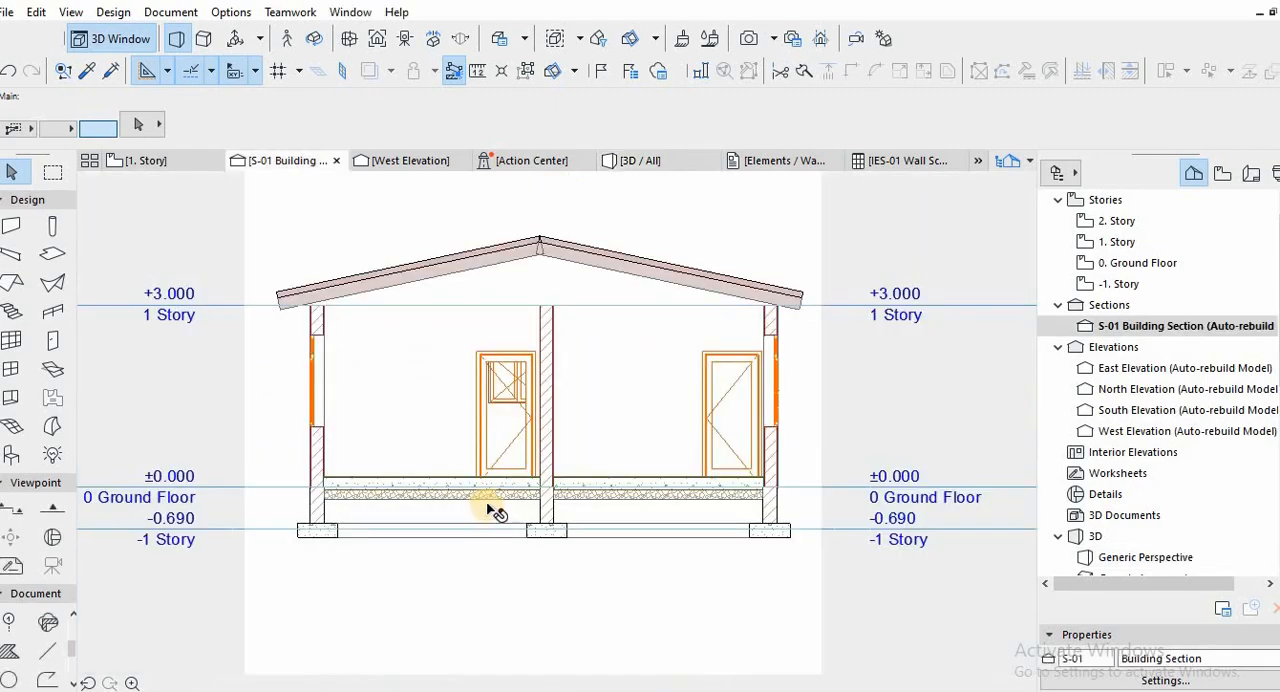
{"action": "left_click", "coordinate": [507, 254]}
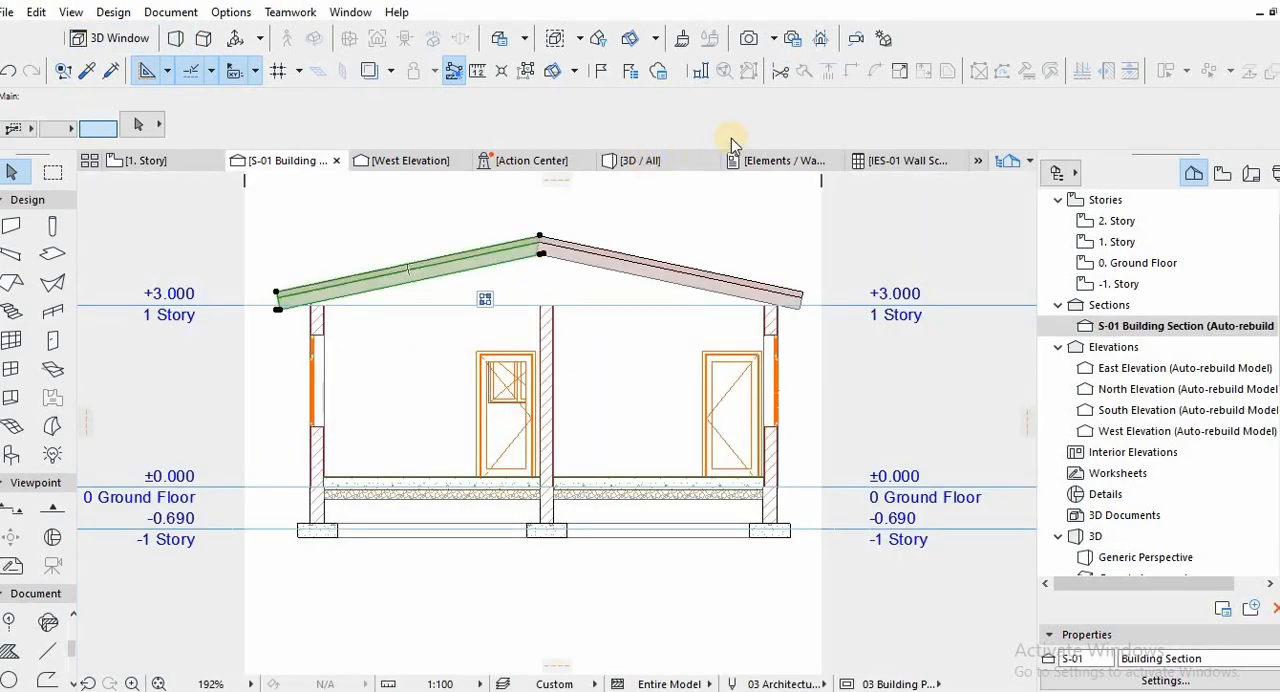
{"action": "left_click", "coordinate": [806, 122]}
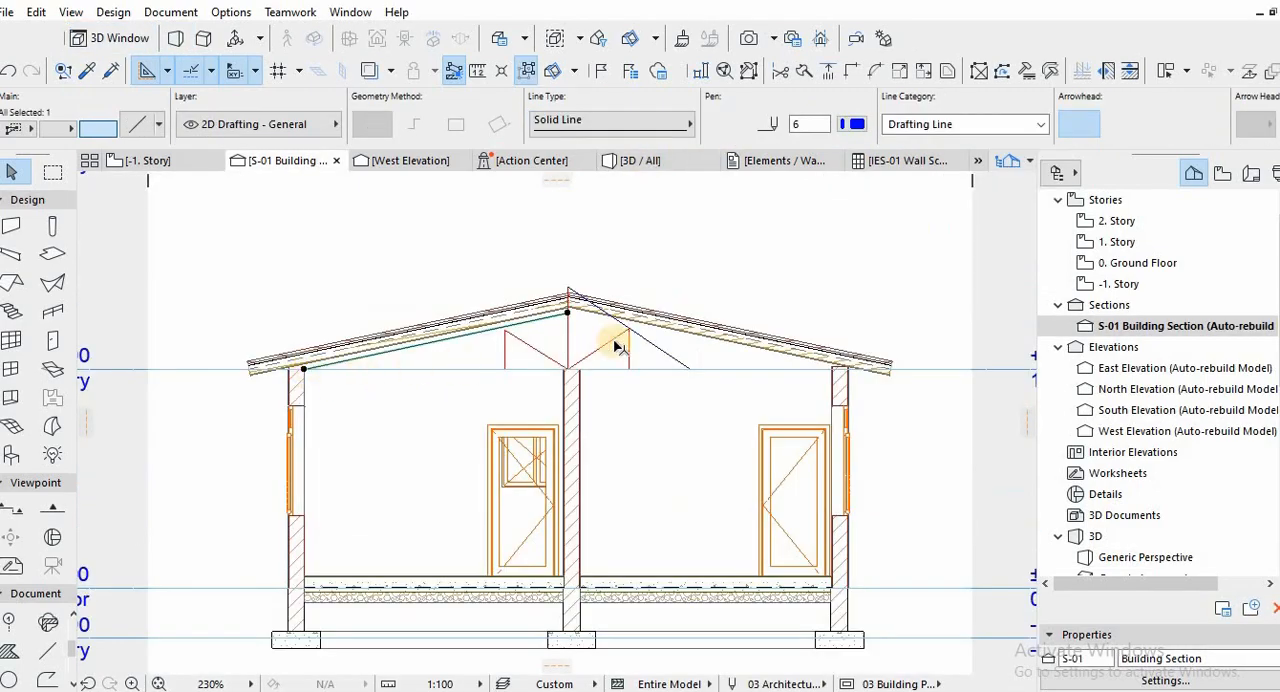
Mirror a copy of the truss's left sloping chord line about the central vertical post.
{"action": "key", "text": "Escape"}
{"action": "left_click", "coordinate": [551, 320]}
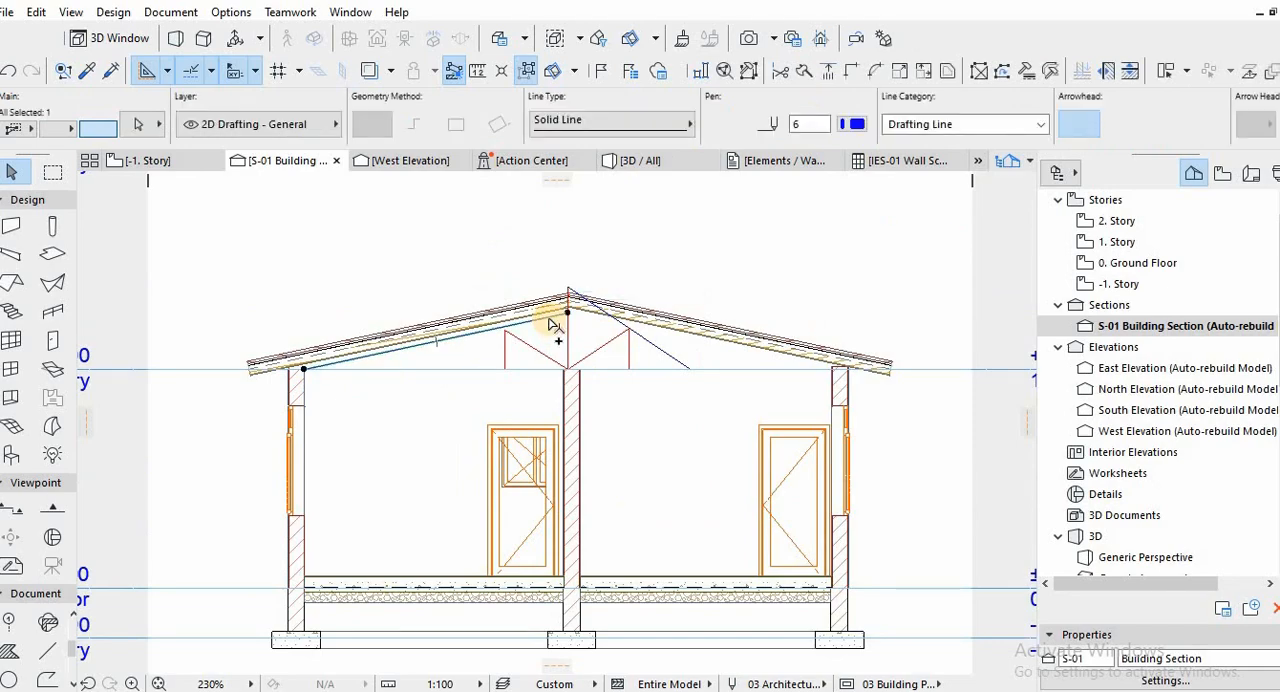
{"action": "left_click", "coordinate": [567, 314]}
{"action": "left_click", "coordinate": [568, 368]}
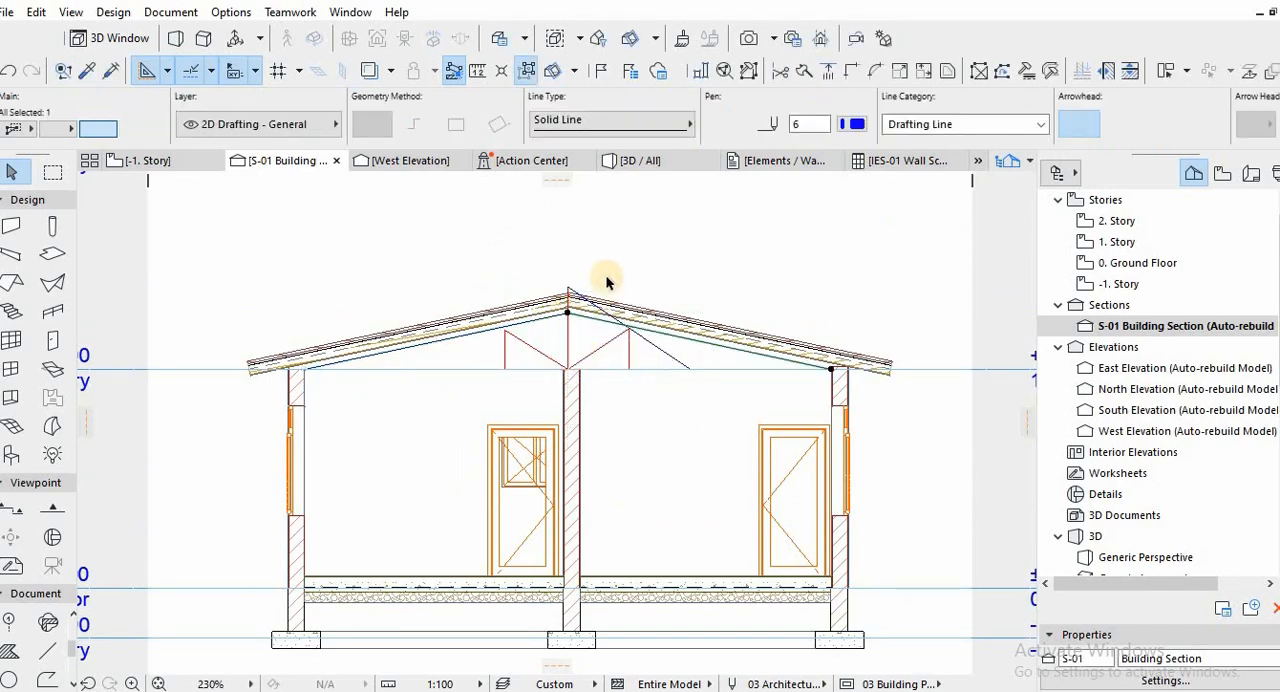
Delete the stray diagonal line running from the roof ridge down to the 1 Story level.
{"action": "scroll", "coordinate": [595, 275], "scroll_direction": "up", "scroll_amount": 2}
{"action": "key", "text": "Escape"}
{"action": "left_click", "coordinate": [569, 297]}
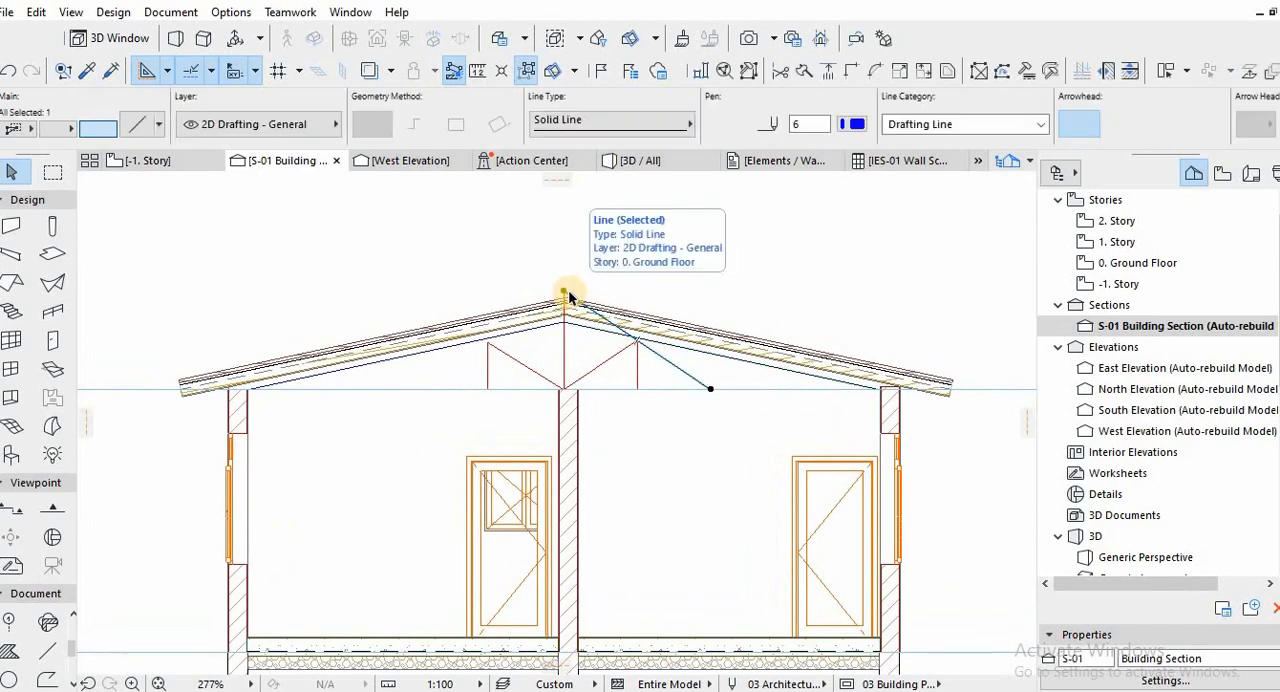
{"action": "key", "text": "Delete"}
Shorten the central vertical post line so its upper end meets the apex of the two sloping chords.
{"action": "scroll", "coordinate": [567, 298], "scroll_direction": "up", "scroll_amount": 4}
{"action": "left_click", "coordinate": [559, 280]}
{"action": "left_click", "coordinate": [559, 280]}
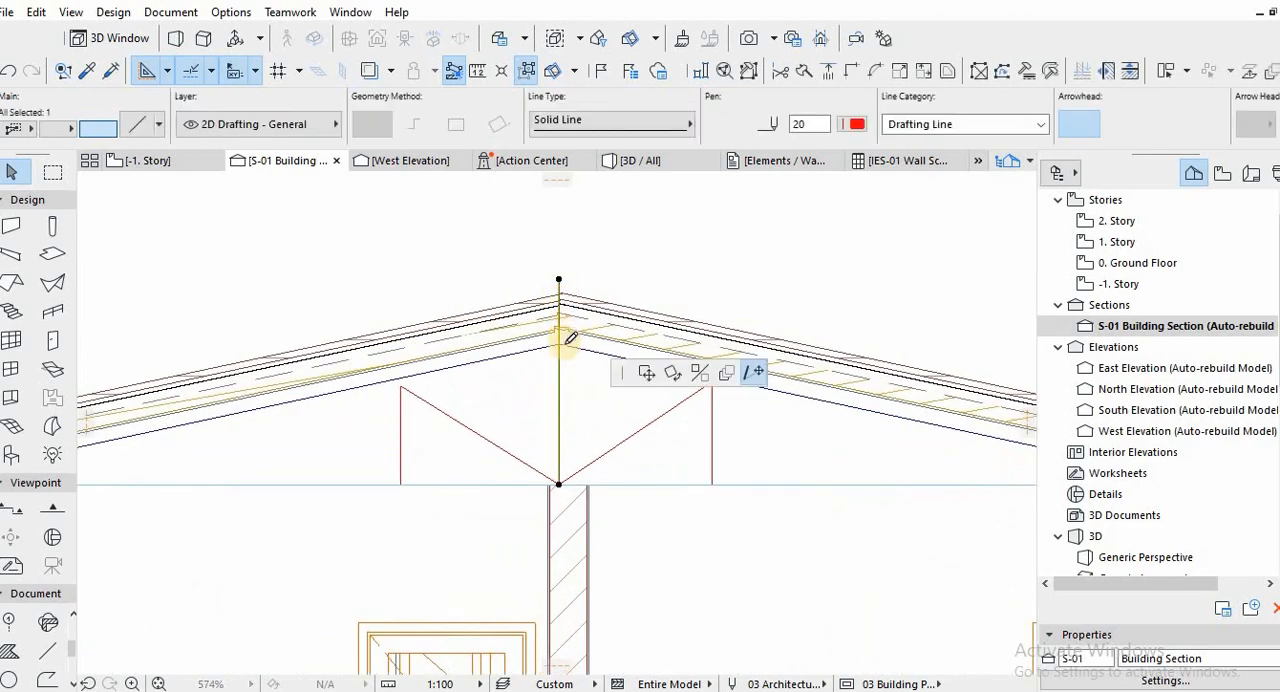
{"action": "left_click", "coordinate": [559, 343]}
{"action": "scroll", "coordinate": [593, 386], "scroll_direction": "down", "scroll_amount": 4}
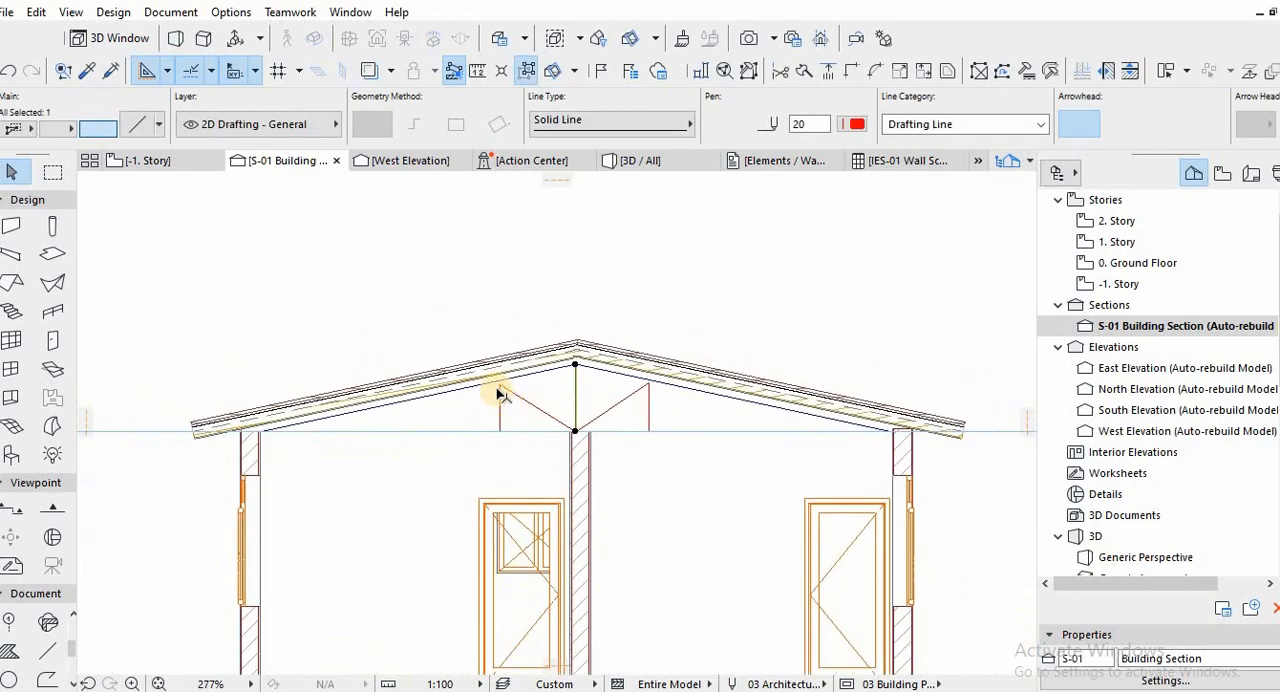
Stretch the truss's bottom chord line along the 1 Story level to the inner face of the left exterior wall.
{"action": "scroll", "coordinate": [499, 394], "scroll_direction": "up", "scroll_amount": 3}
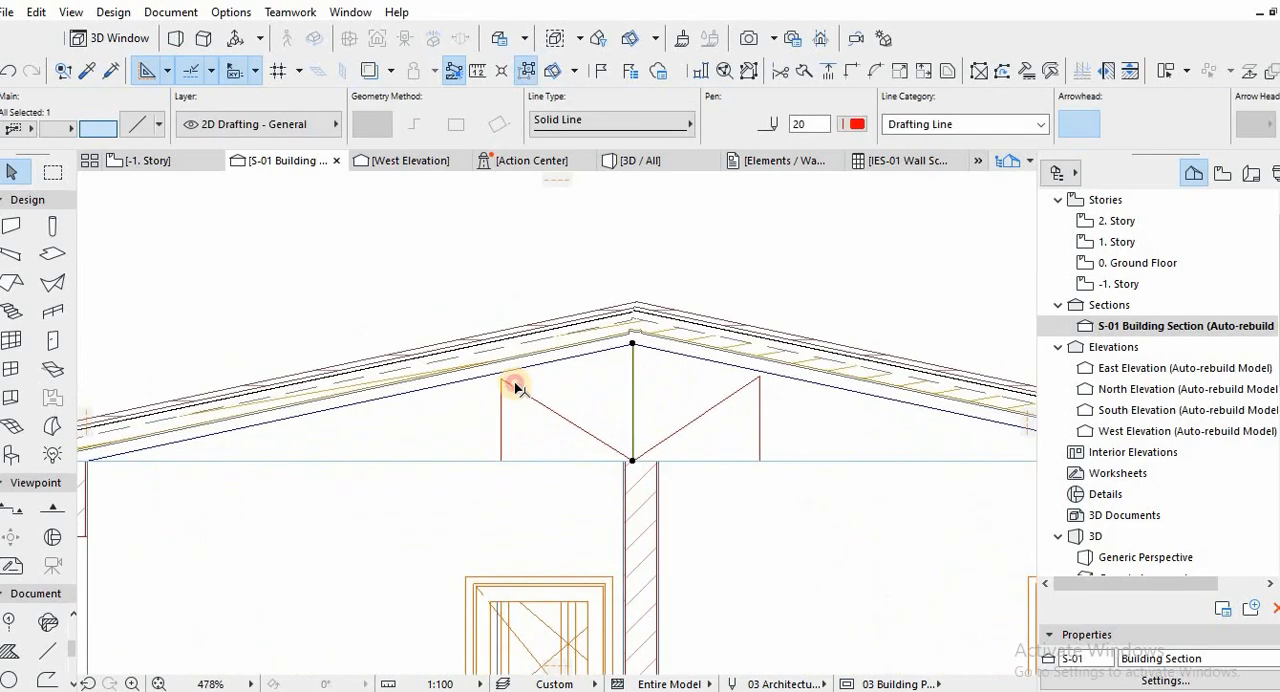
{"action": "left_click", "coordinate": [437, 466], "text": "shift"}
{"action": "scroll", "coordinate": [437, 466], "scroll_direction": "down", "scroll_amount": 3}
{"action": "scroll", "coordinate": [205, 444], "scroll_direction": "up", "scroll_amount": 3}
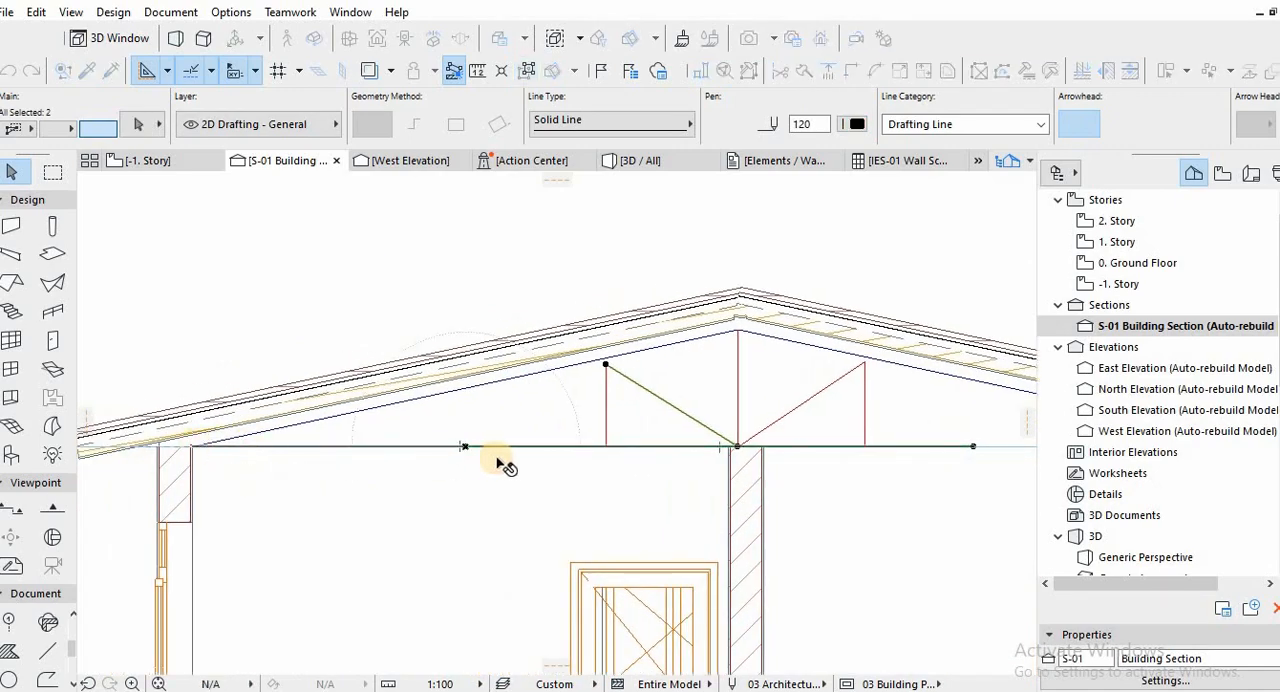
{"action": "scroll", "coordinate": [505, 466], "scroll_direction": "down", "scroll_amount": 2}
Copy the left diagonal brace to the foot of the left vertical post and trim its outer end at the sloping chord.
{"action": "scroll", "coordinate": [800, 416], "scroll_direction": "down", "scroll_amount": 1}
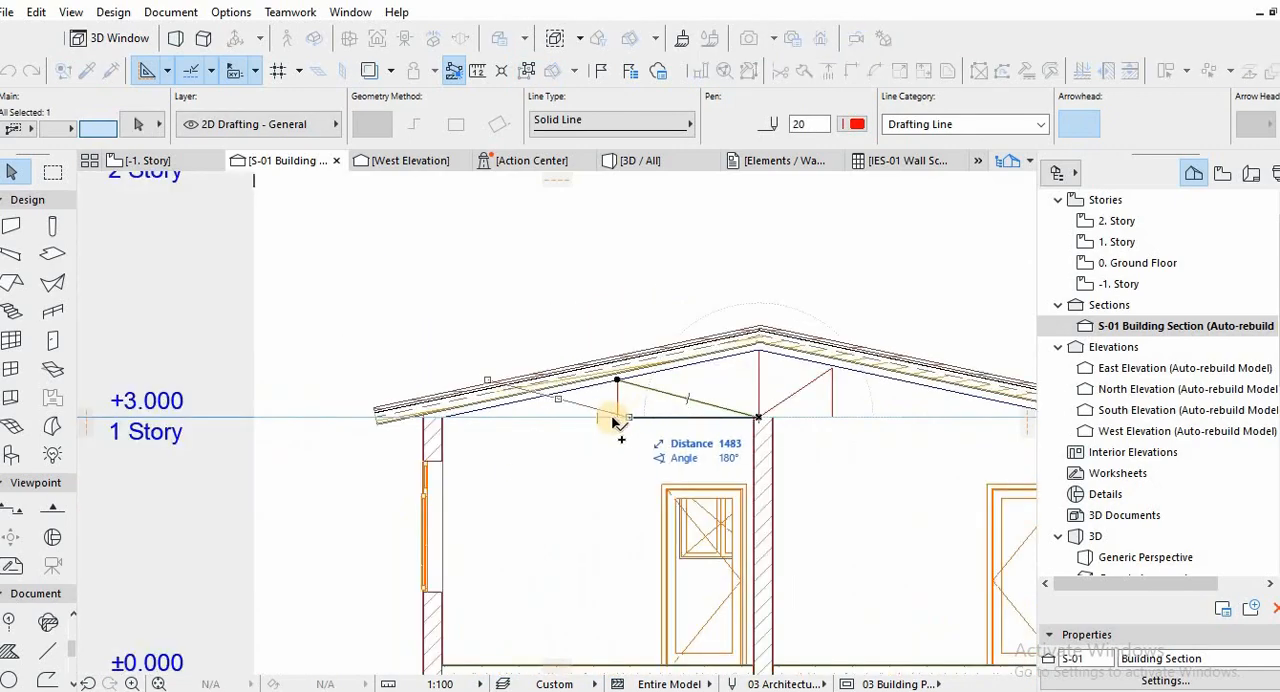
{"action": "left_click", "coordinate": [534, 409]}
{"action": "scroll", "coordinate": [534, 366], "scroll_direction": "up", "scroll_amount": 2}
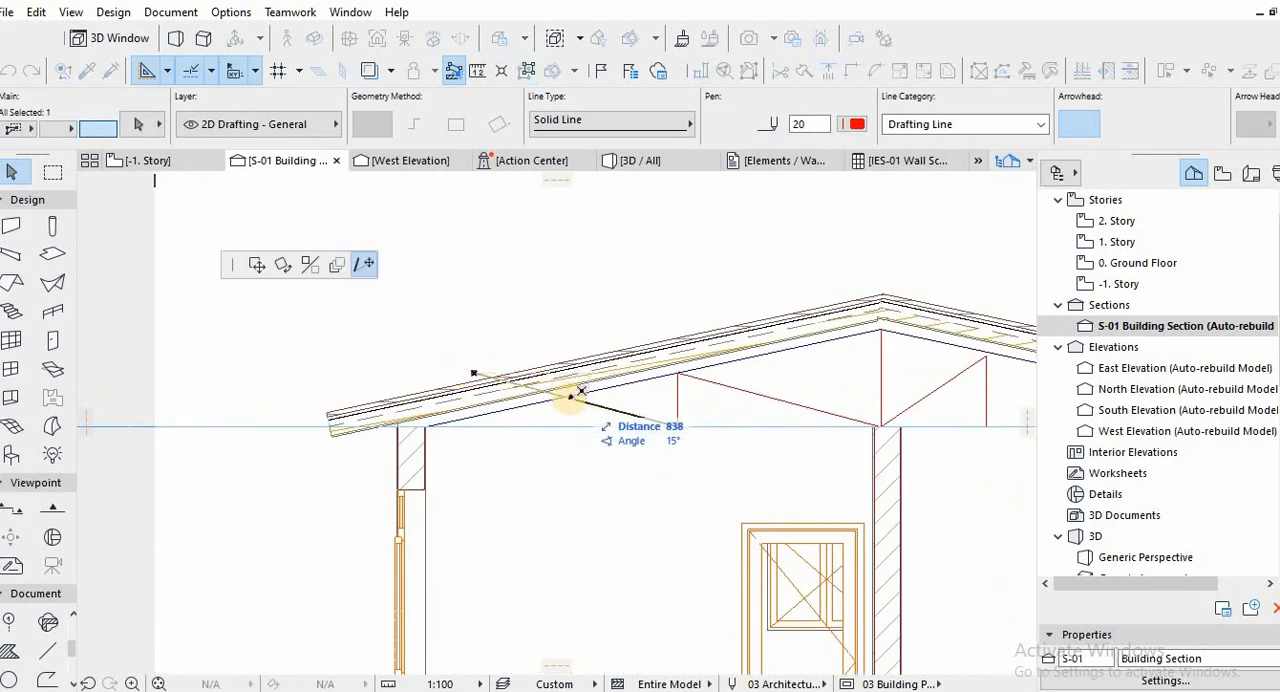
{"action": "left_click", "coordinate": [570, 397]}
{"action": "left_click", "coordinate": [760, 413]}
Delete the diagonal and vertical brace lines to the right of the central post.
{"action": "scroll", "coordinate": [670, 394], "scroll_direction": "down", "scroll_amount": 3}
{"action": "scroll", "coordinate": [800, 400], "scroll_direction": "up", "scroll_amount": 2}
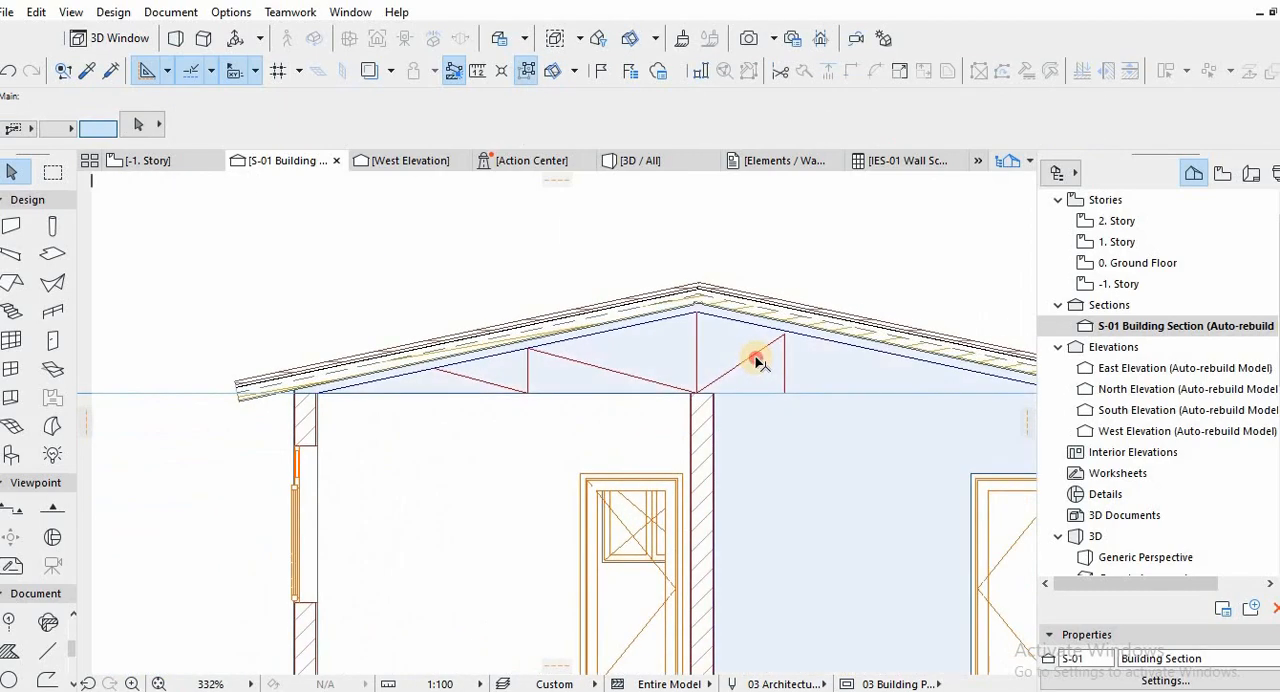
{"action": "left_click", "coordinate": [784, 362]}
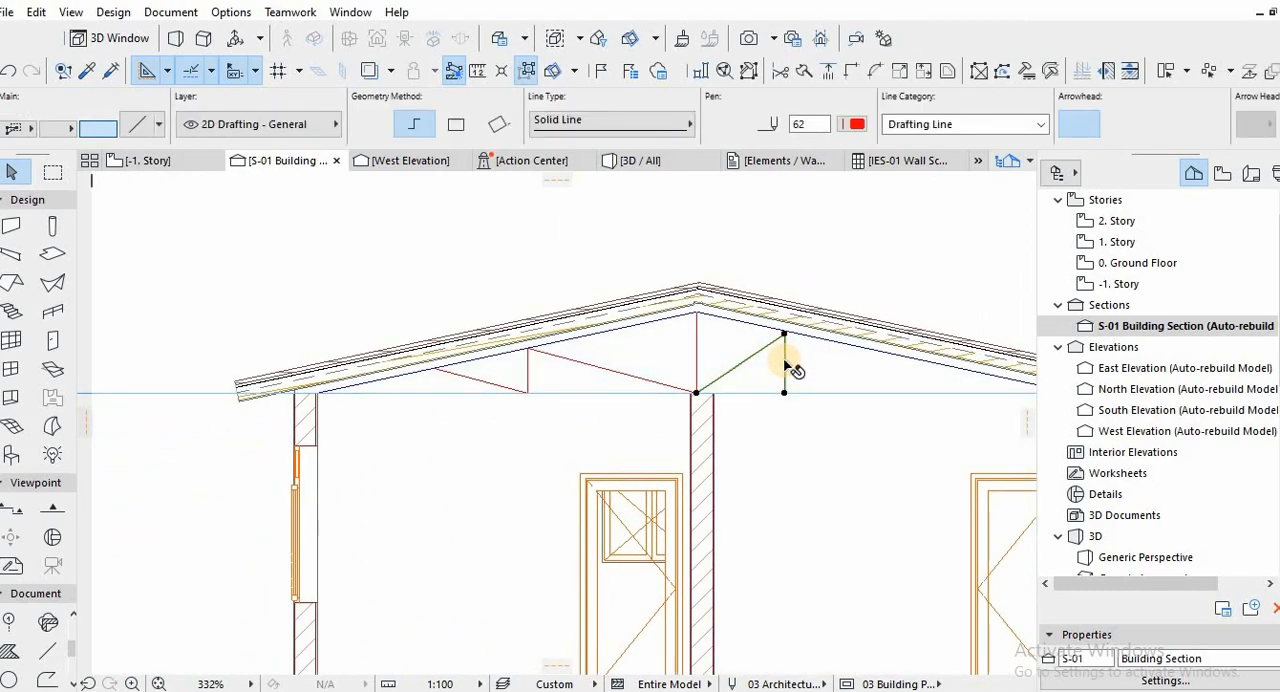
{"action": "key", "text": "Escape"}
Stretch the long left diagonal brace so its lower end meets the foot of the central post exactly.
{"action": "scroll", "coordinate": [774, 395], "scroll_direction": "up", "scroll_amount": 5}
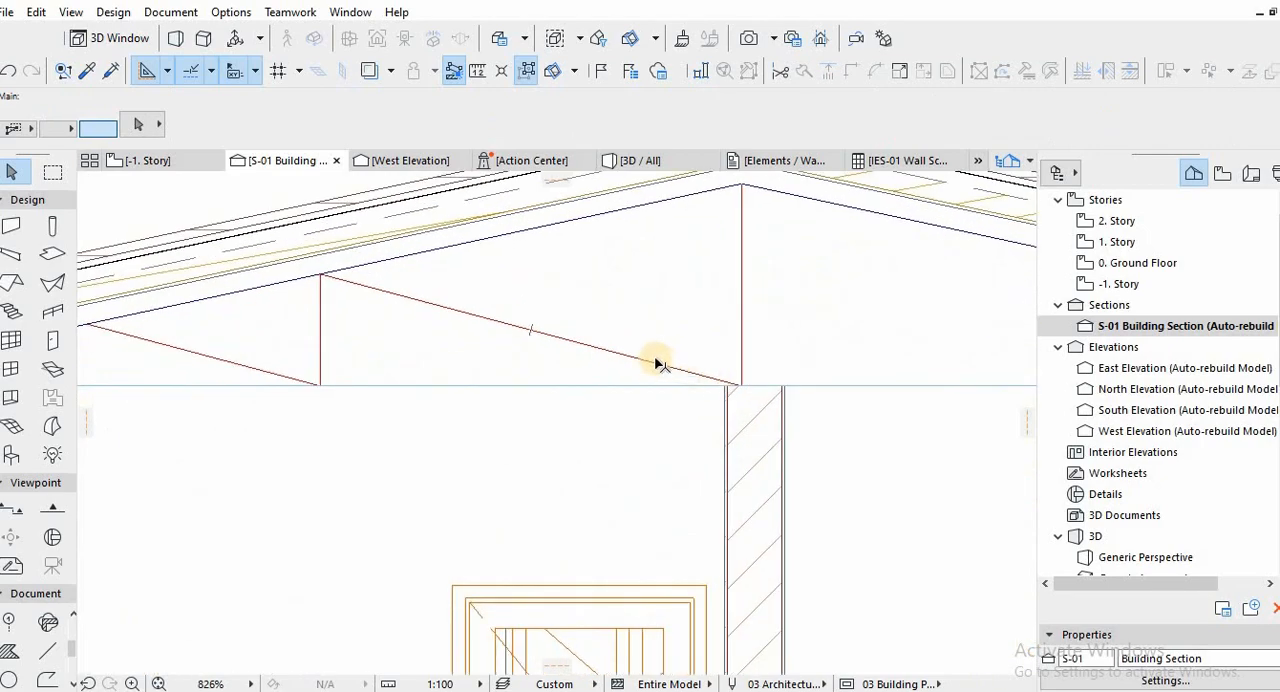
{"action": "left_click", "coordinate": [748, 380]}
{"action": "scroll", "coordinate": [748, 380], "scroll_direction": "up", "scroll_amount": 7}
{"action": "key", "text": "Escape"}
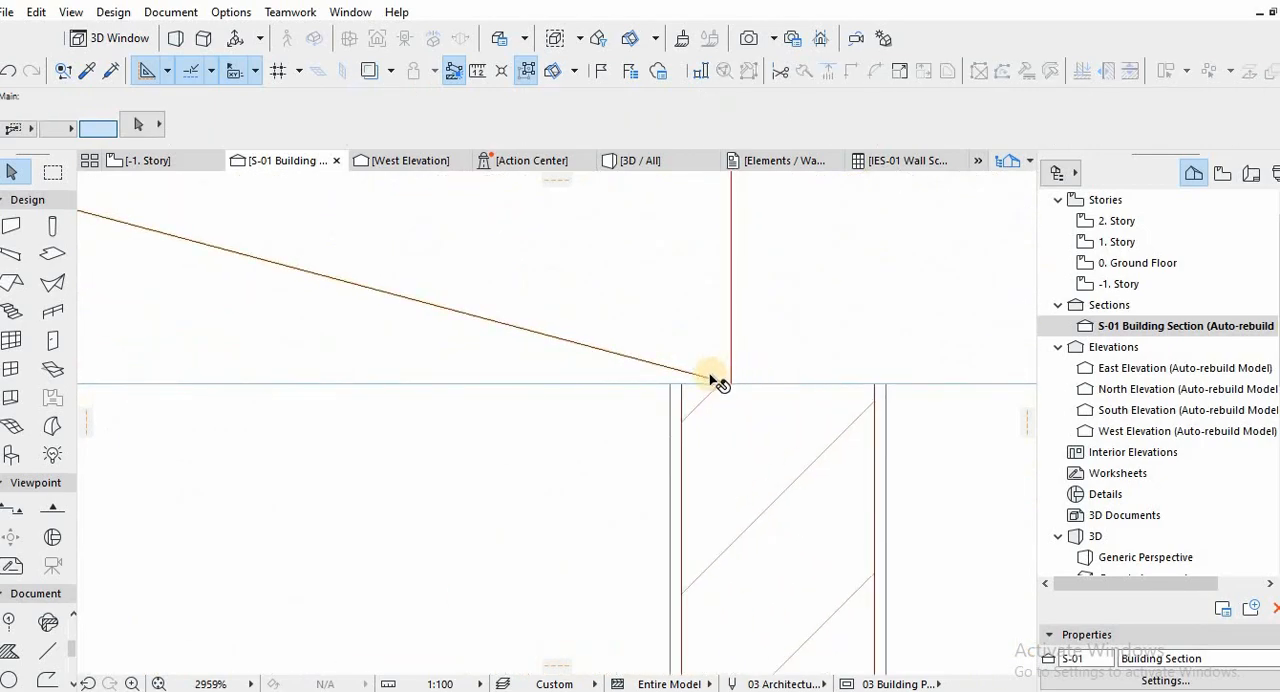
{"action": "scroll", "coordinate": [714, 379], "scroll_direction": "up", "scroll_amount": 3}
{"action": "double_click", "coordinate": [737, 393]}
{"action": "scroll", "coordinate": [755, 386], "scroll_direction": "up", "scroll_amount": 8}
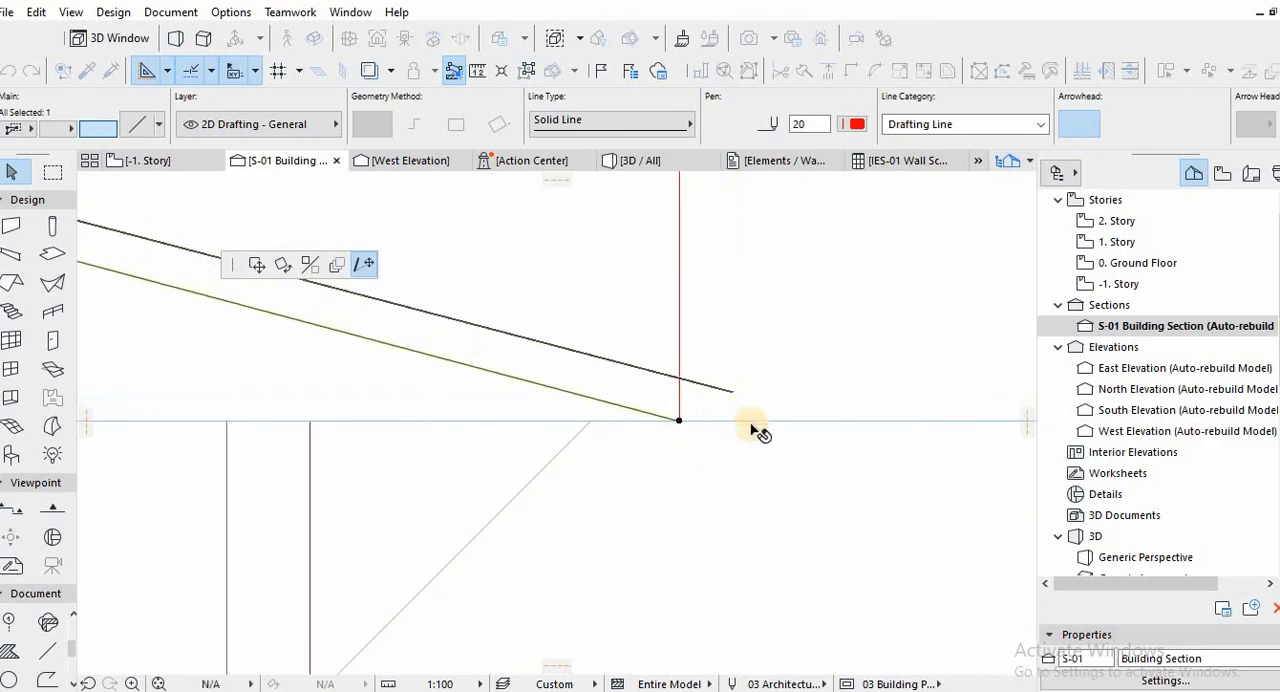
{"action": "scroll", "coordinate": [760, 422], "scroll_direction": "down", "scroll_amount": 10}
{"action": "left_click", "coordinate": [762, 419]}
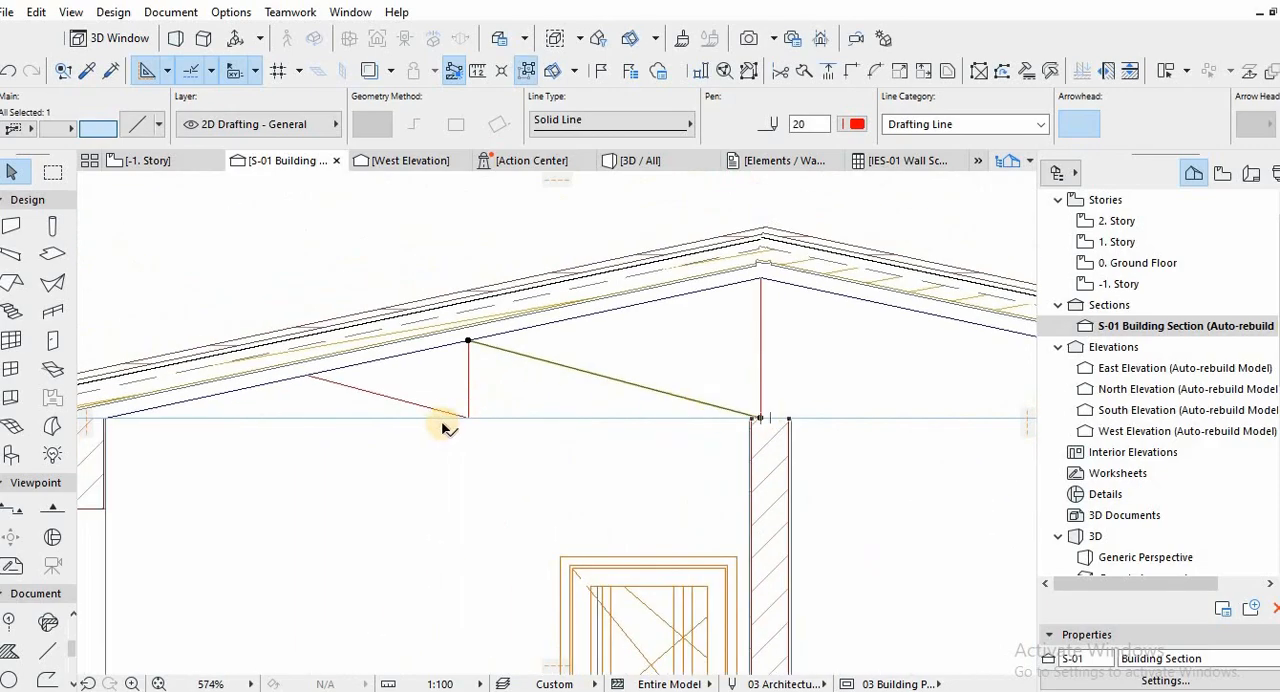
Mirror a copy of the two diagonal braces and the vertical brace on the left about the central post.
{"action": "scroll", "coordinate": [450, 424], "scroll_direction": "up", "scroll_amount": 7}
{"action": "left_click", "coordinate": [505, 405]}
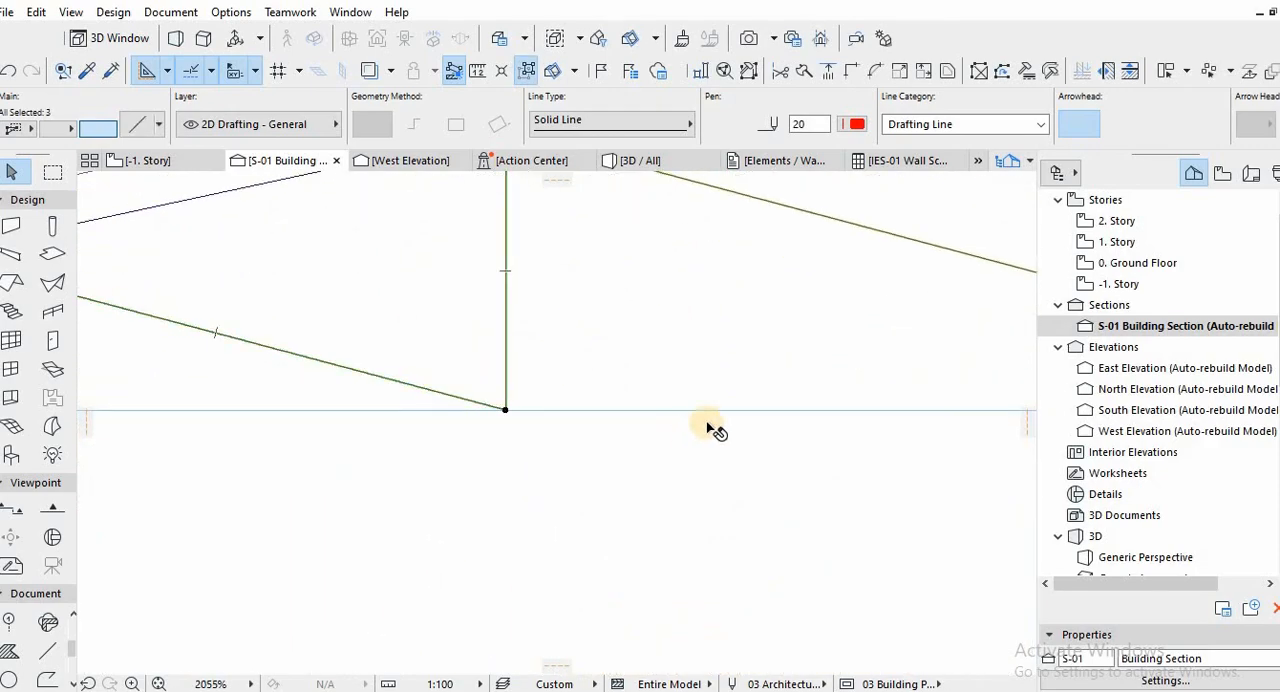
{"action": "scroll", "coordinate": [714, 429], "scroll_direction": "down", "scroll_amount": 10}
{"action": "middle_click_drag", "start_coordinate": [879, 397], "coordinate": [795, 398]}
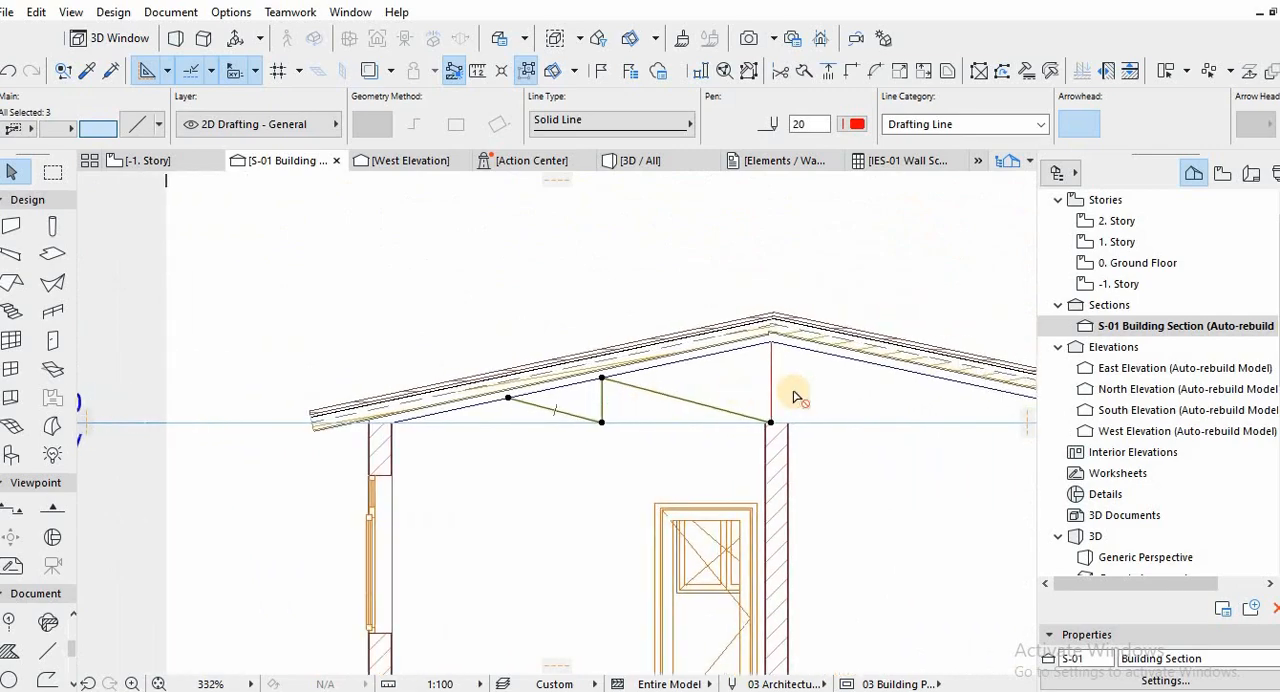
{"action": "left_click", "coordinate": [769, 424]}
{"action": "left_click", "coordinate": [771, 423]}
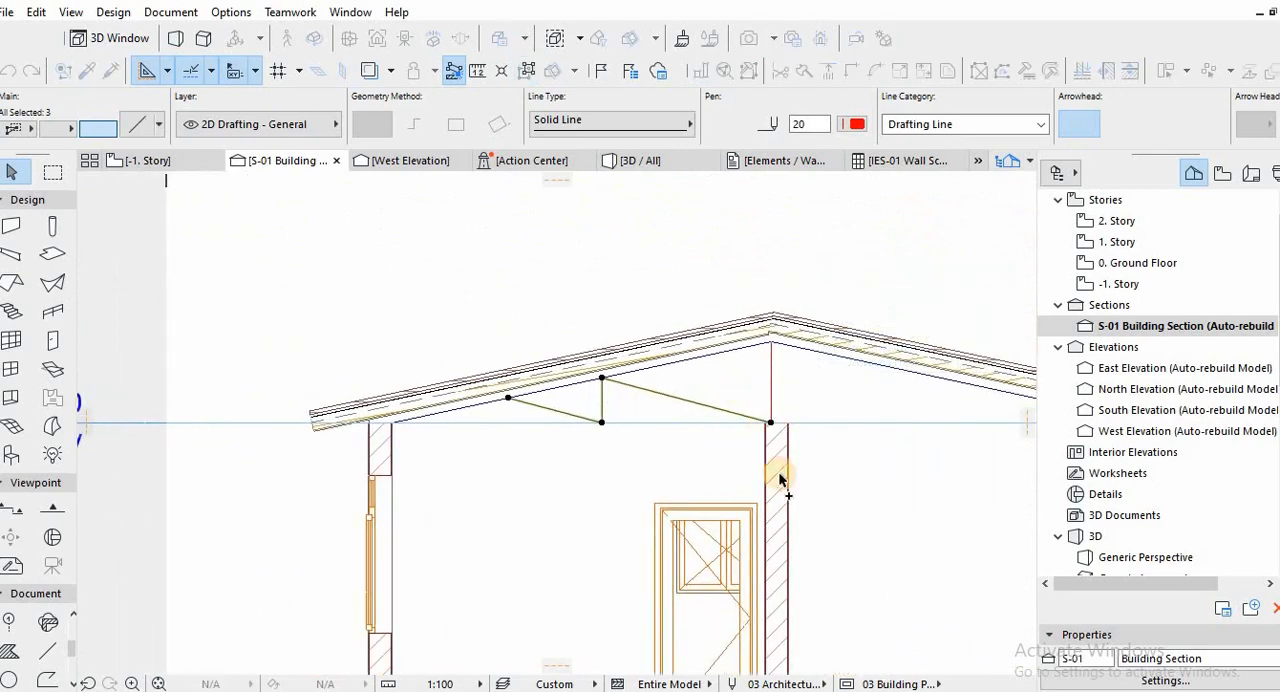
{"action": "left_click", "coordinate": [770, 396]}
Select all the roof truss lines together, including the sloping and bottom chords, the braces on both sides and the central post.
{"action": "scroll", "coordinate": [676, 382], "scroll_direction": "down", "scroll_amount": 1}
{"action": "middle_click_drag", "start_coordinate": [675, 382], "coordinate": [651, 374]}
{"action": "left_click", "coordinate": [732, 342], "text": "shift"}
{"action": "scroll", "coordinate": [732, 350], "scroll_direction": "up", "scroll_amount": 2}
{"action": "middle_click_drag", "start_coordinate": [732, 353], "coordinate": [601, 361]}
{"action": "scroll", "coordinate": [601, 361], "scroll_direction": "down", "scroll_amount": 2}
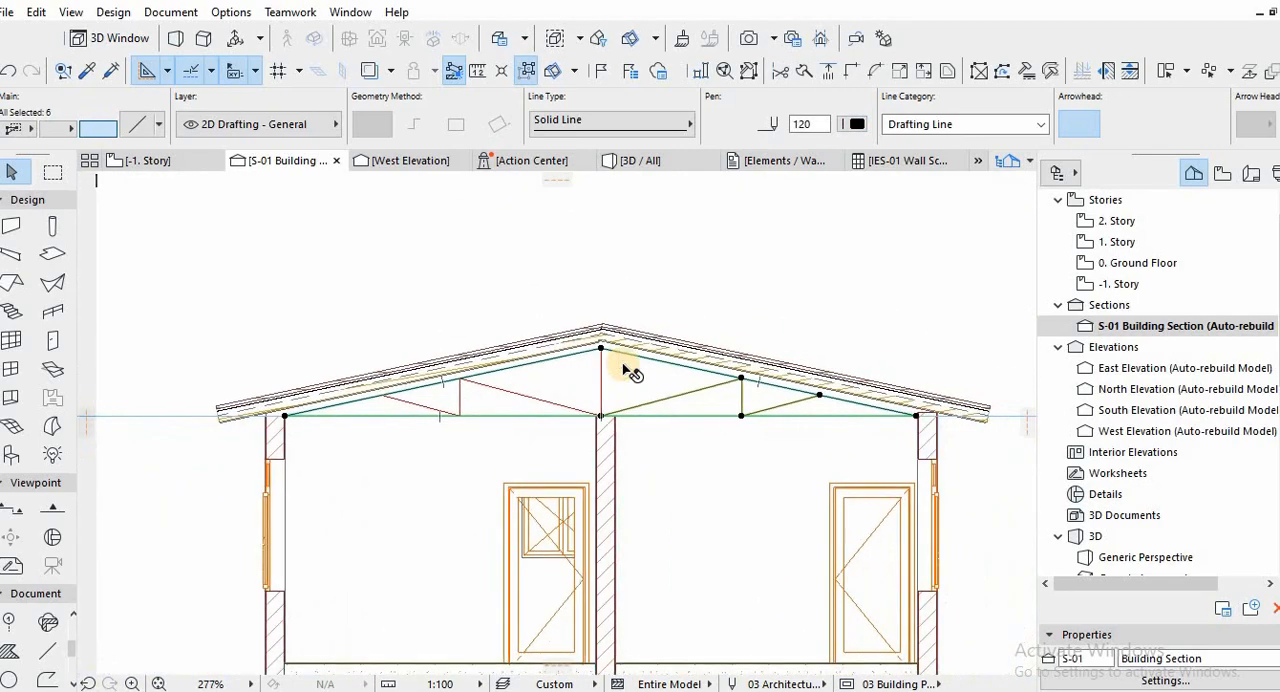
{"action": "left_click", "coordinate": [535, 398], "text": "shift"}
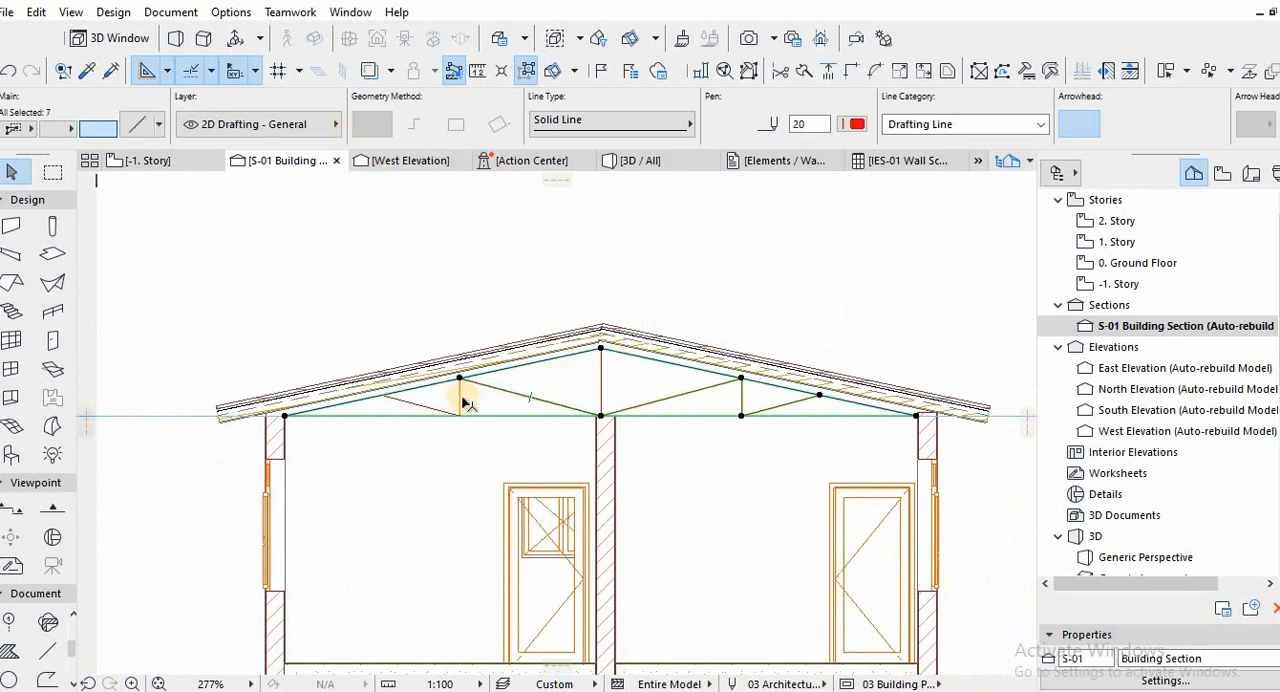
{"action": "left_click", "coordinate": [461, 397], "text": "shift"}
{"action": "left_click", "coordinate": [418, 404], "text": "shift"}
{"action": "left_click", "coordinate": [594, 364], "text": "shift"}
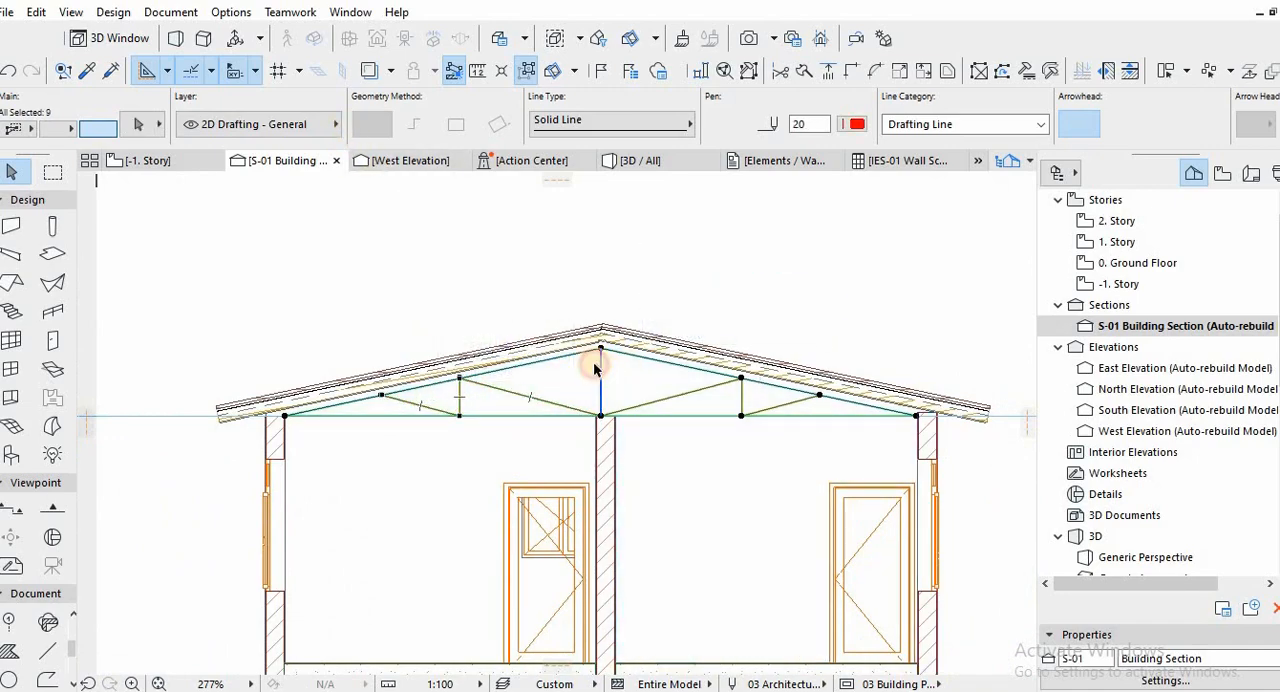
Start creating a truss from the selected lines with TrussMaker and bring up its truss profile settings.
{"action": "left_click", "coordinate": [114, 13]}
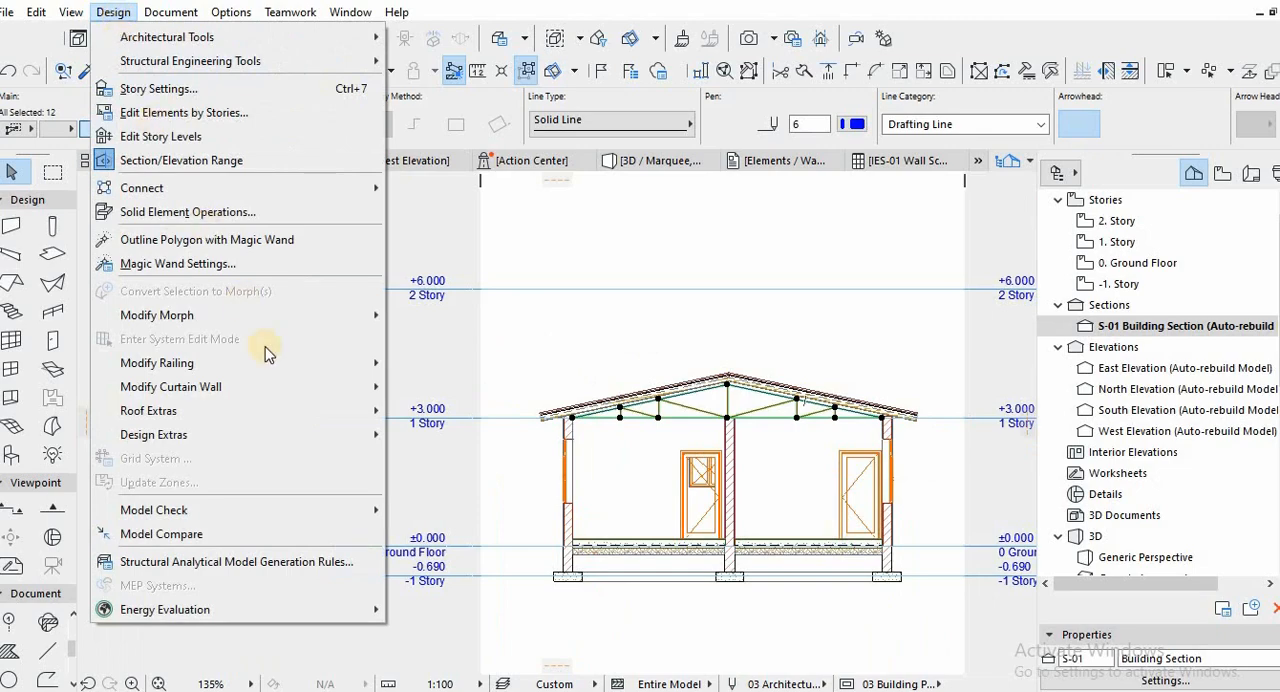
{"action": "mouse_move", "coordinate": [378, 418]}
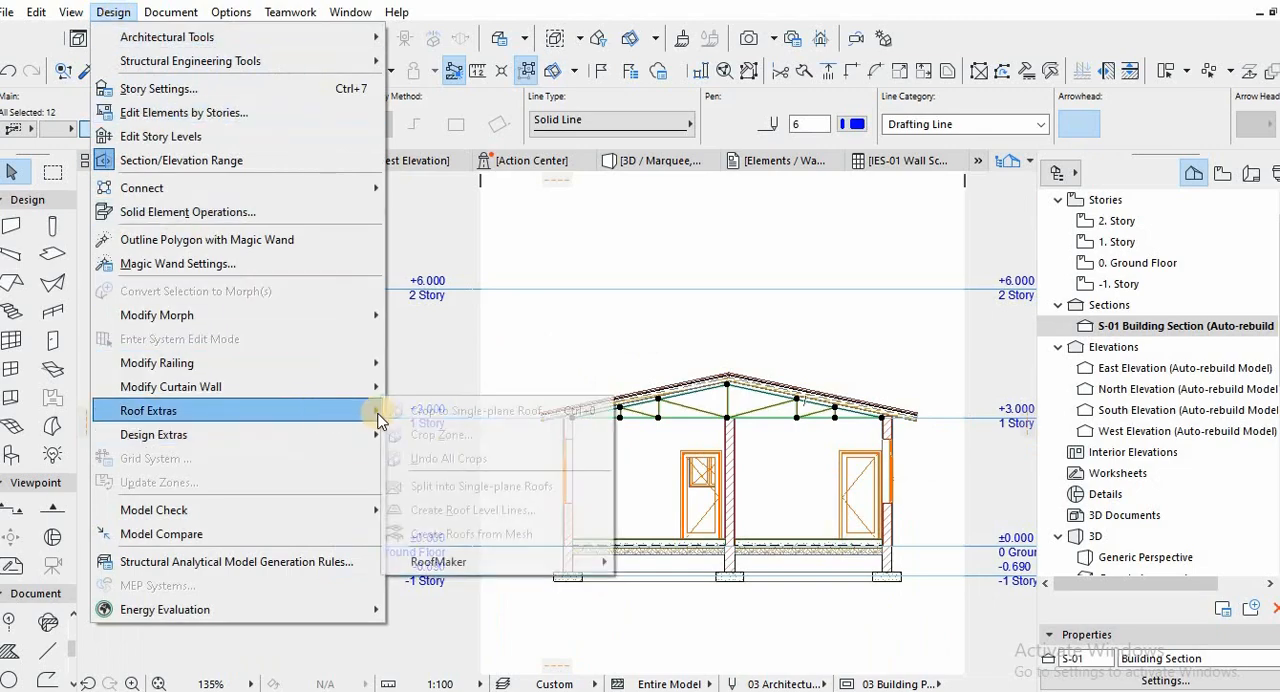
{"action": "mouse_move", "coordinate": [302, 434]}
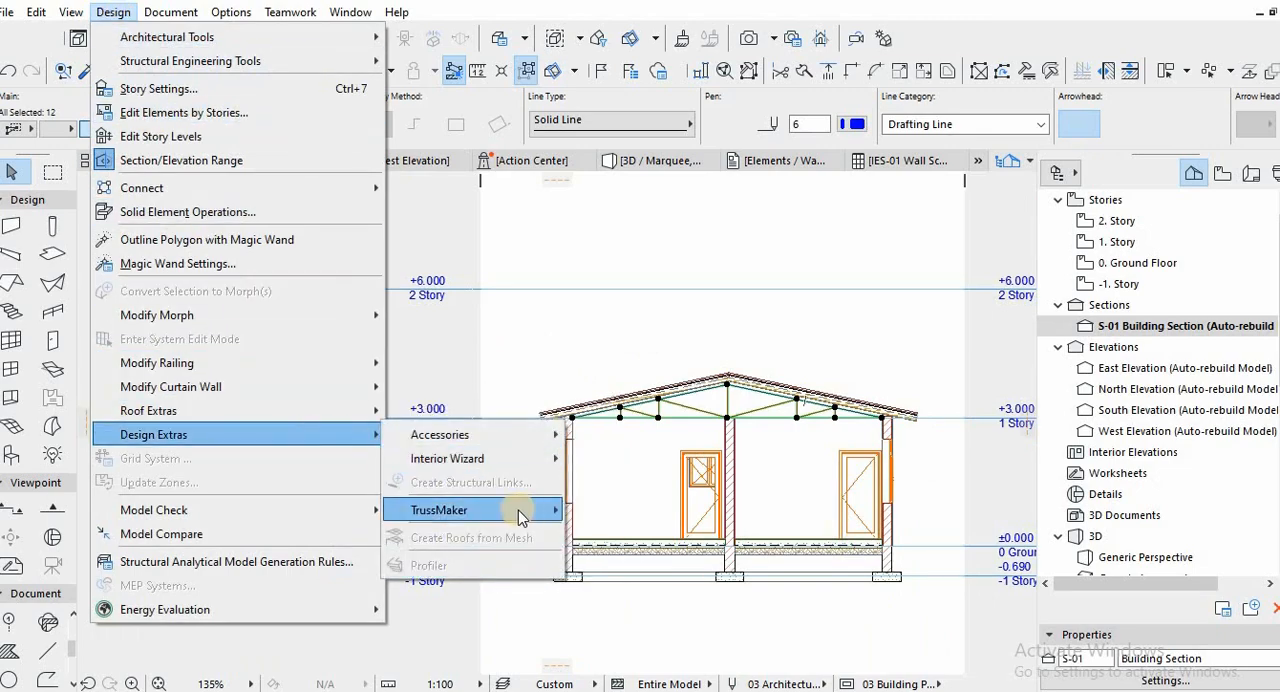
{"action": "mouse_move", "coordinate": [518, 510]}
{"action": "left_click", "coordinate": [621, 510]}
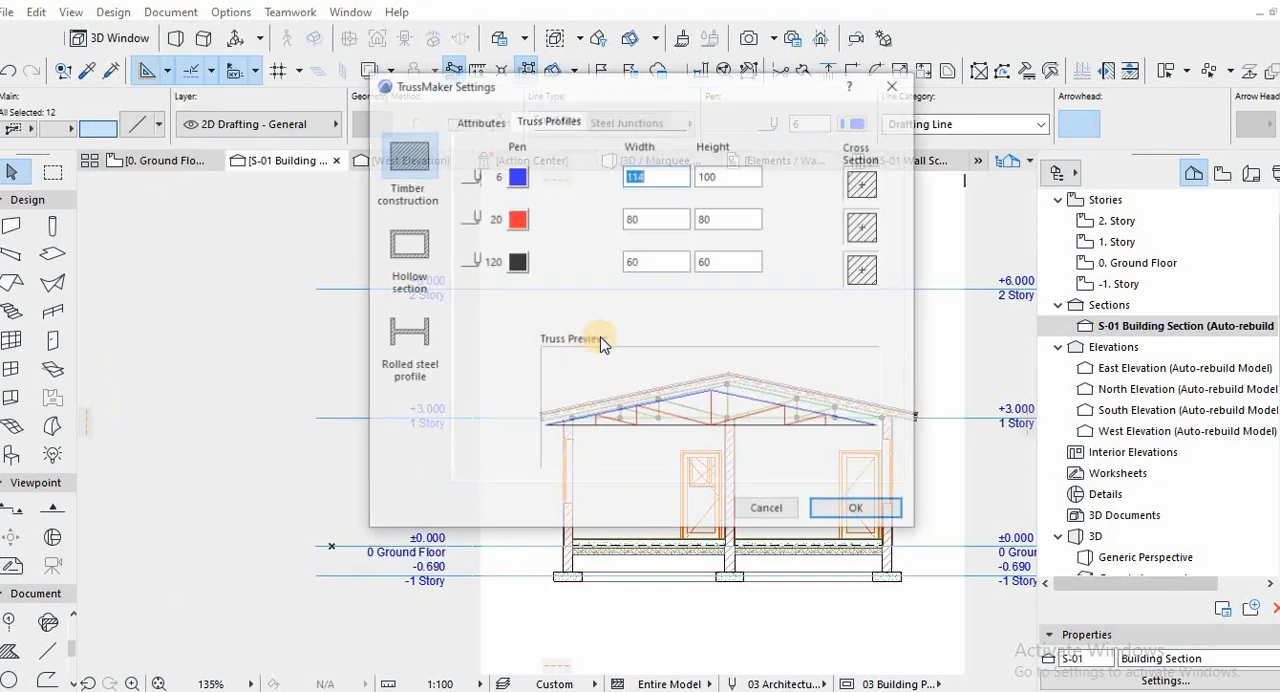
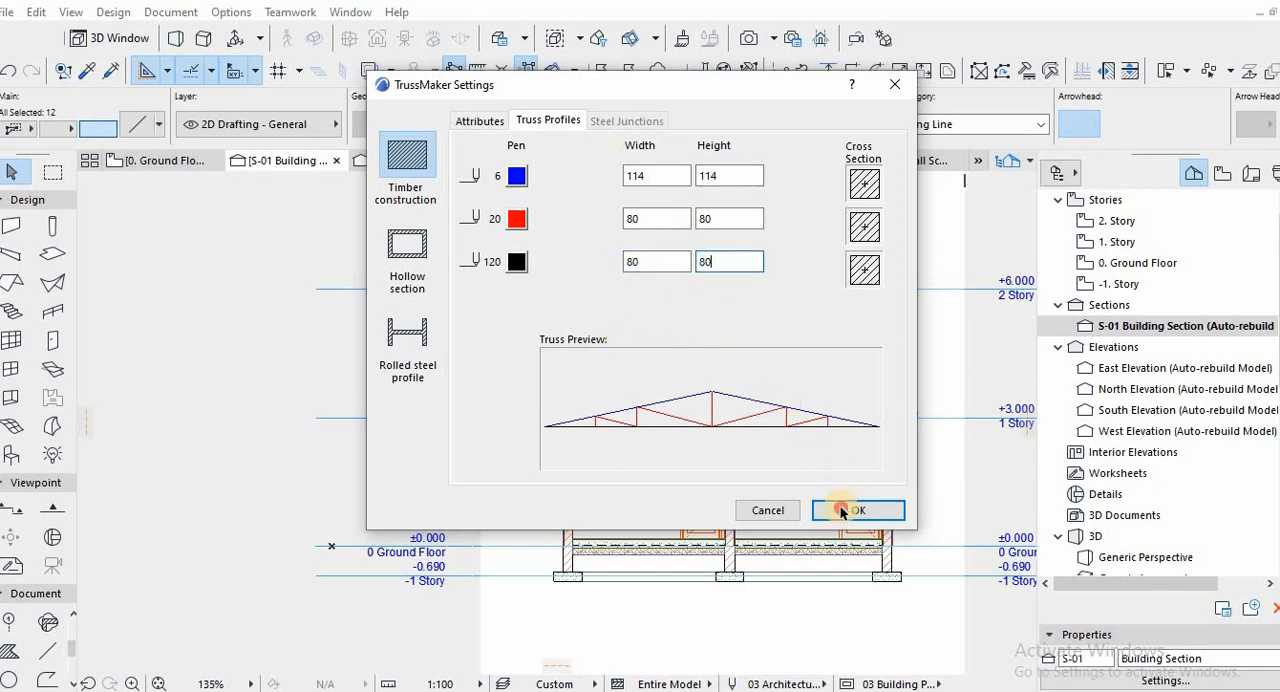
Accept the truss profile settings and save the truss in the Embedded Library over the existing Truss 1.gsm.
{"action": "key", "text": "Return"}
{"action": "left_click", "coordinate": [598, 238]}
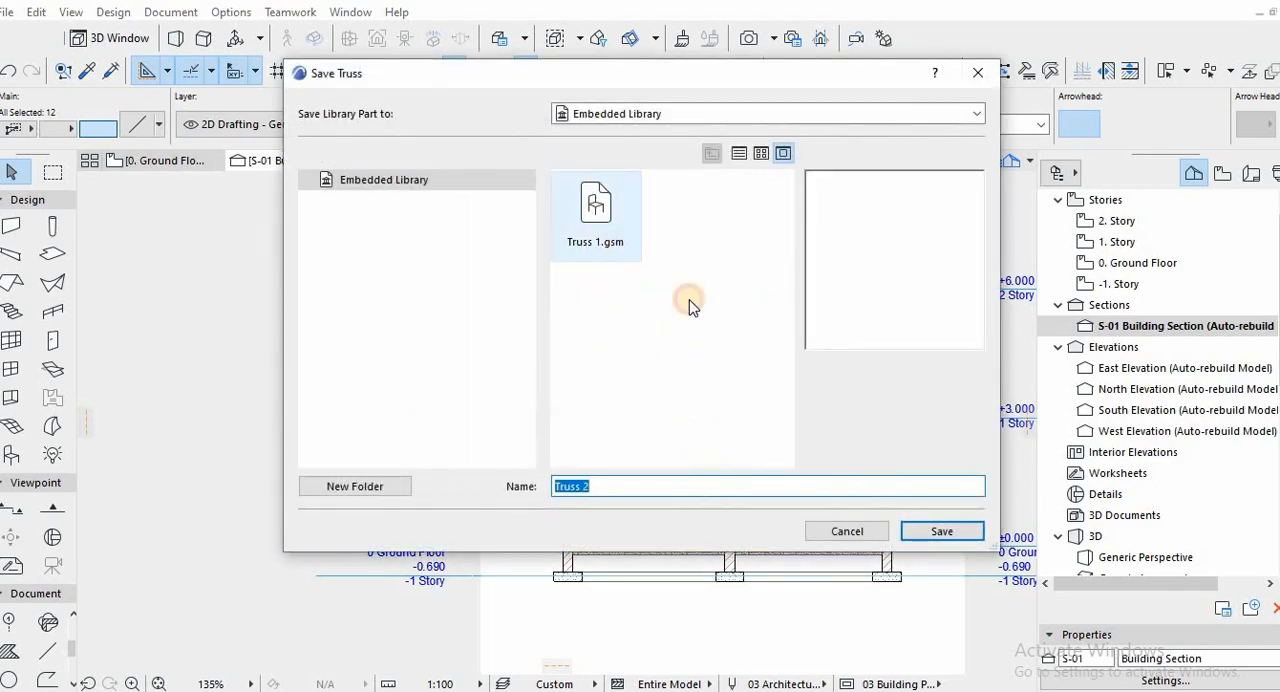
{"action": "left_click", "coordinate": [943, 533]}
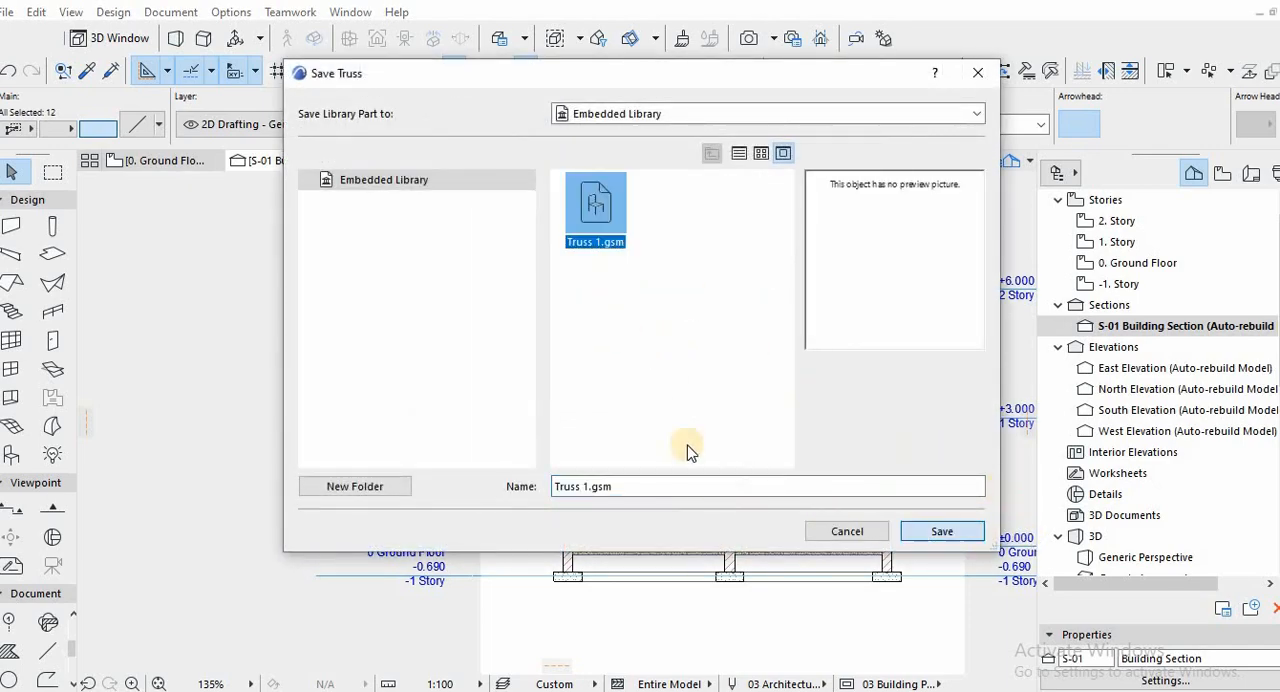
{"action": "left_click", "coordinate": [613, 267]}
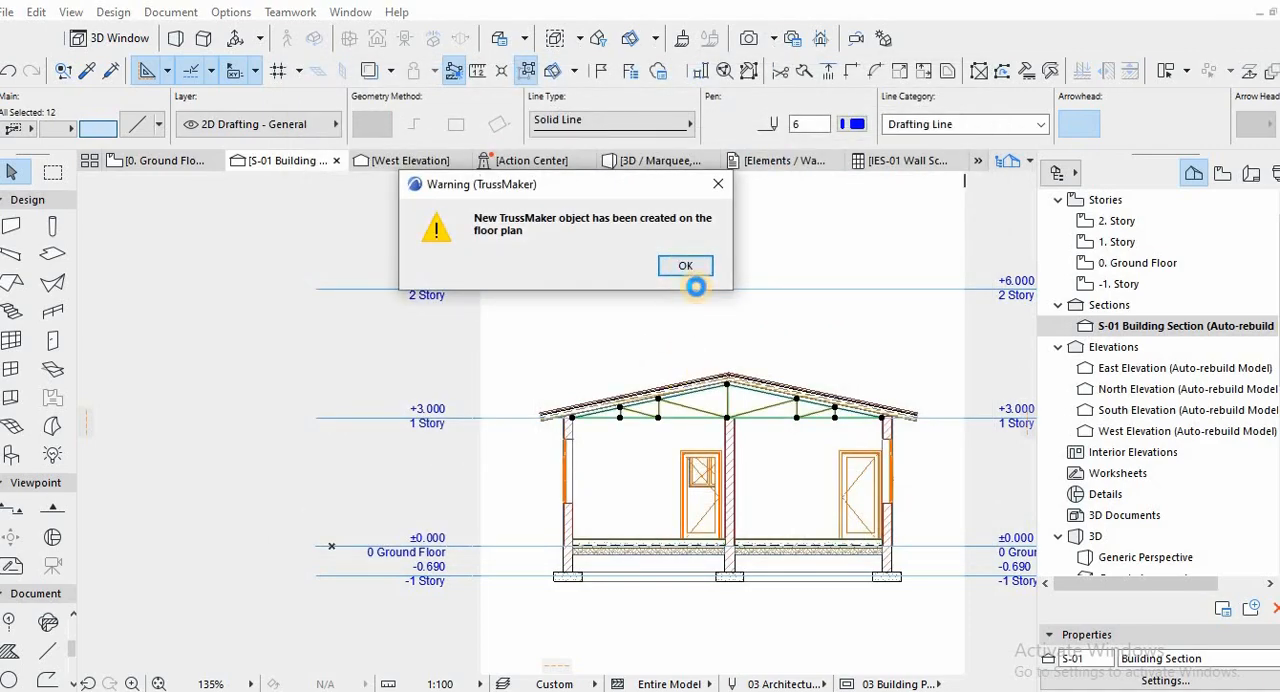
{"action": "left_click", "coordinate": [686, 270]}
Select the new truss object in the building section and move it straight up until it is clear above the roof.
{"action": "scroll", "coordinate": [742, 362], "scroll_direction": "up", "scroll_amount": 2}
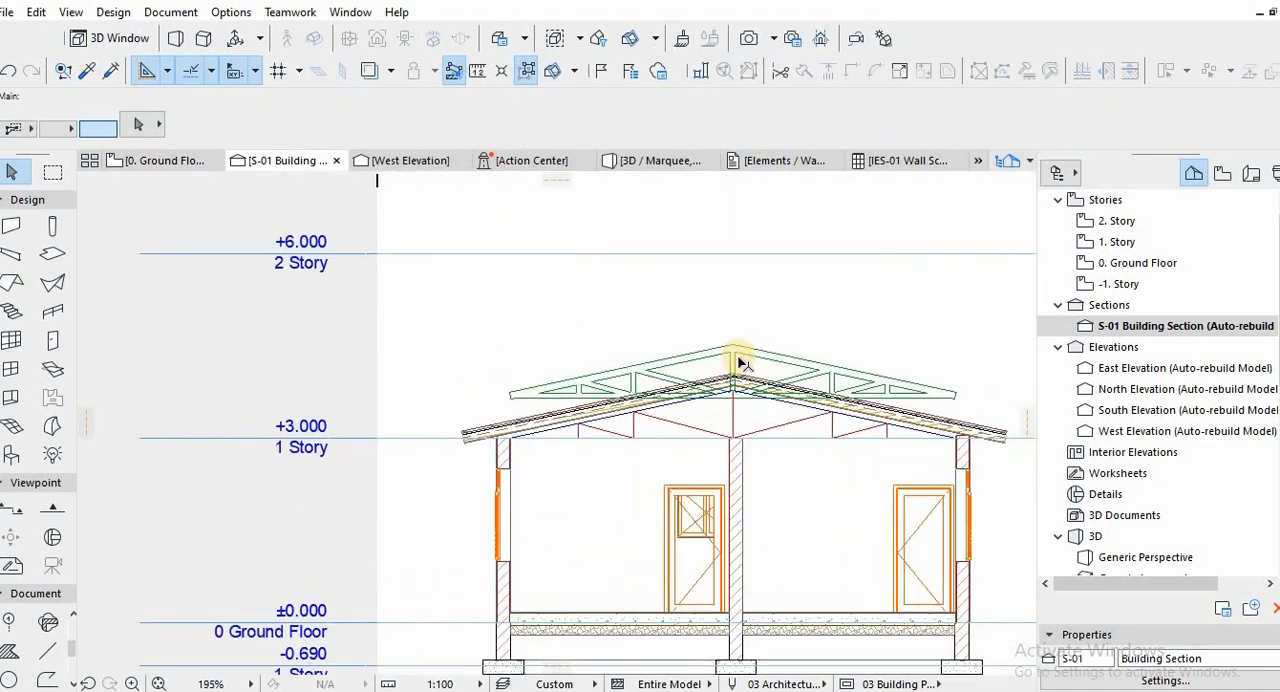
{"action": "scroll", "coordinate": [742, 362], "scroll_direction": "up", "scroll_amount": 2}
{"action": "left_click", "coordinate": [737, 342]}
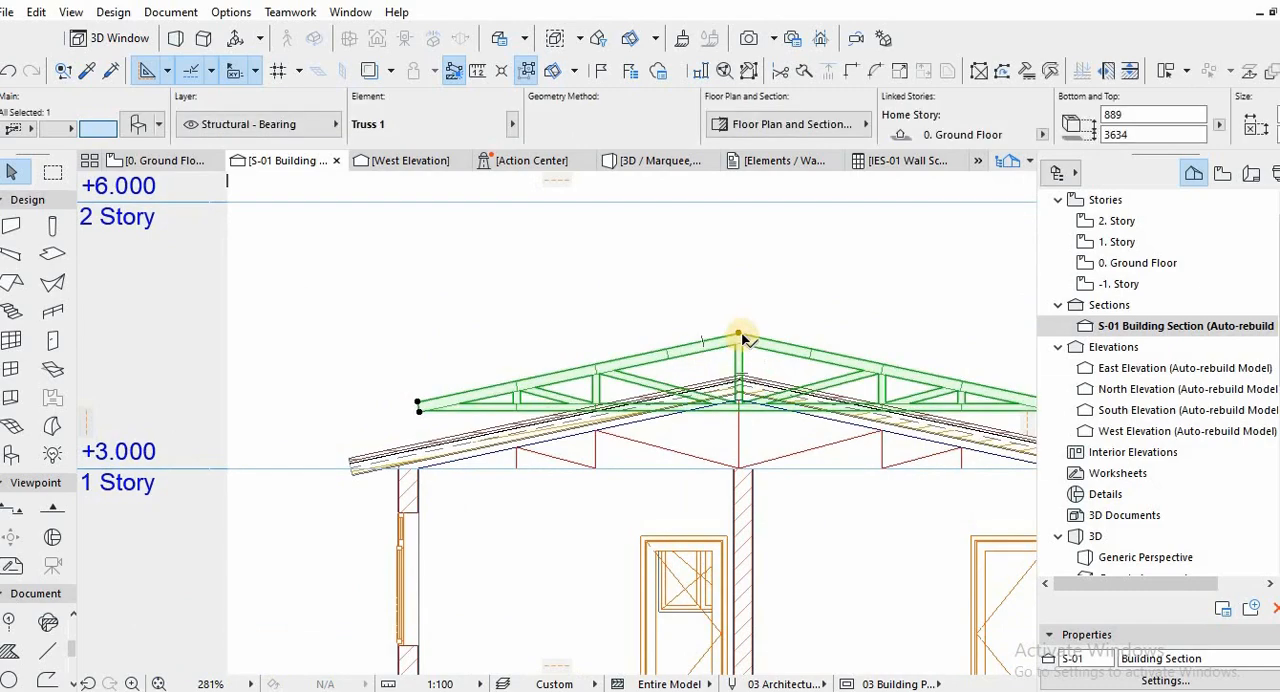
{"action": "left_click_drag", "start_coordinate": [740, 335], "coordinate": [714, 291]}
{"action": "middle_click_drag", "start_coordinate": [731, 352], "coordinate": [602, 336]}
{"action": "scroll", "coordinate": [648, 321], "scroll_direction": "down", "scroll_amount": 2}
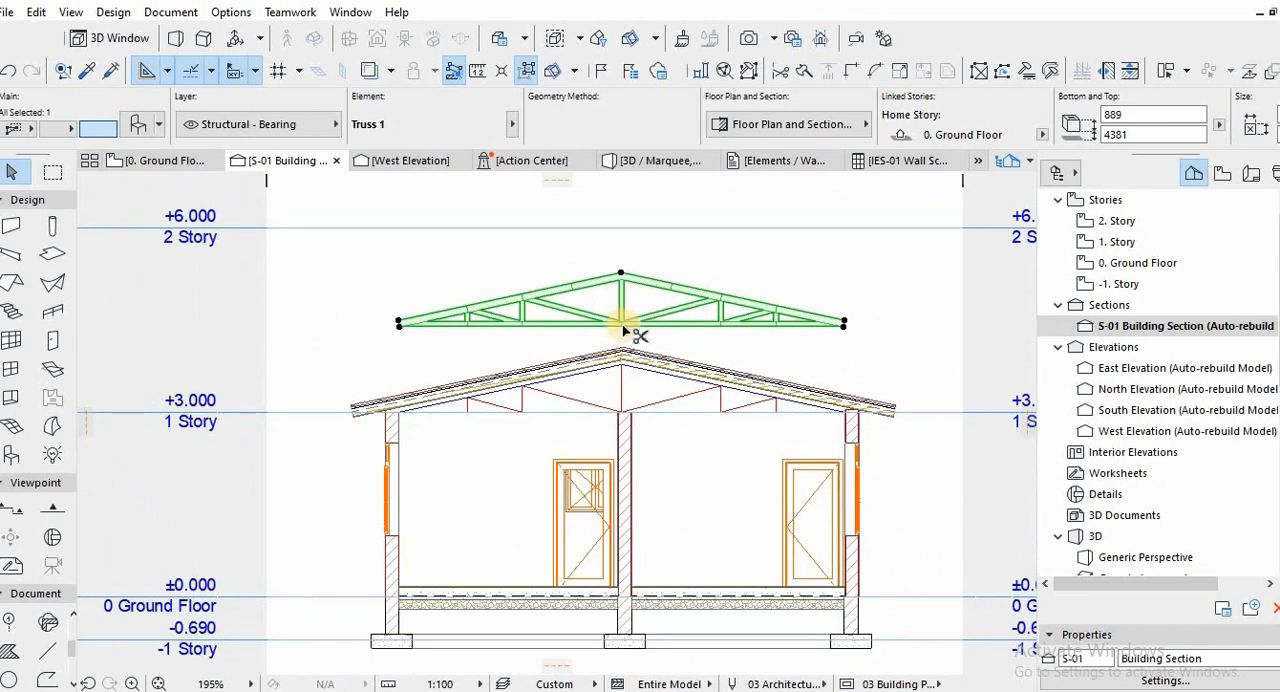
Move the truss down by its lower left corner onto the inner top corner of the left wall at the +3.000 level.
{"action": "key", "text": "ctrl+d"}
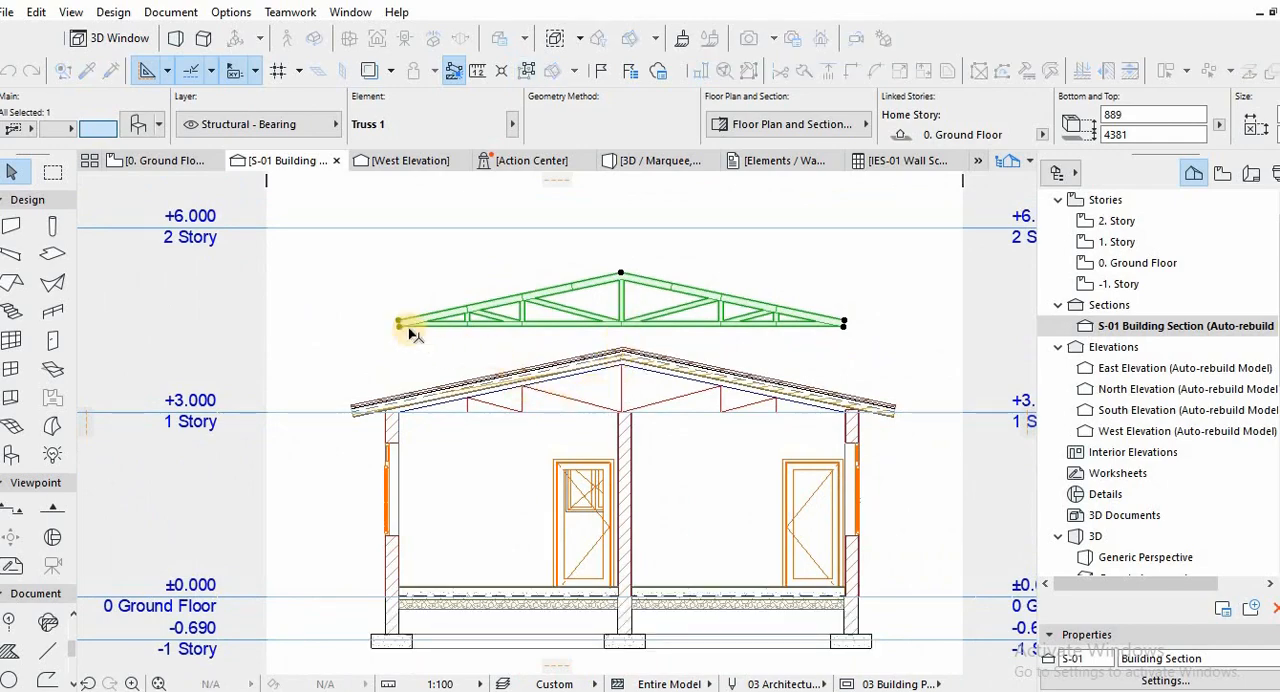
{"action": "left_click", "coordinate": [398, 323]}
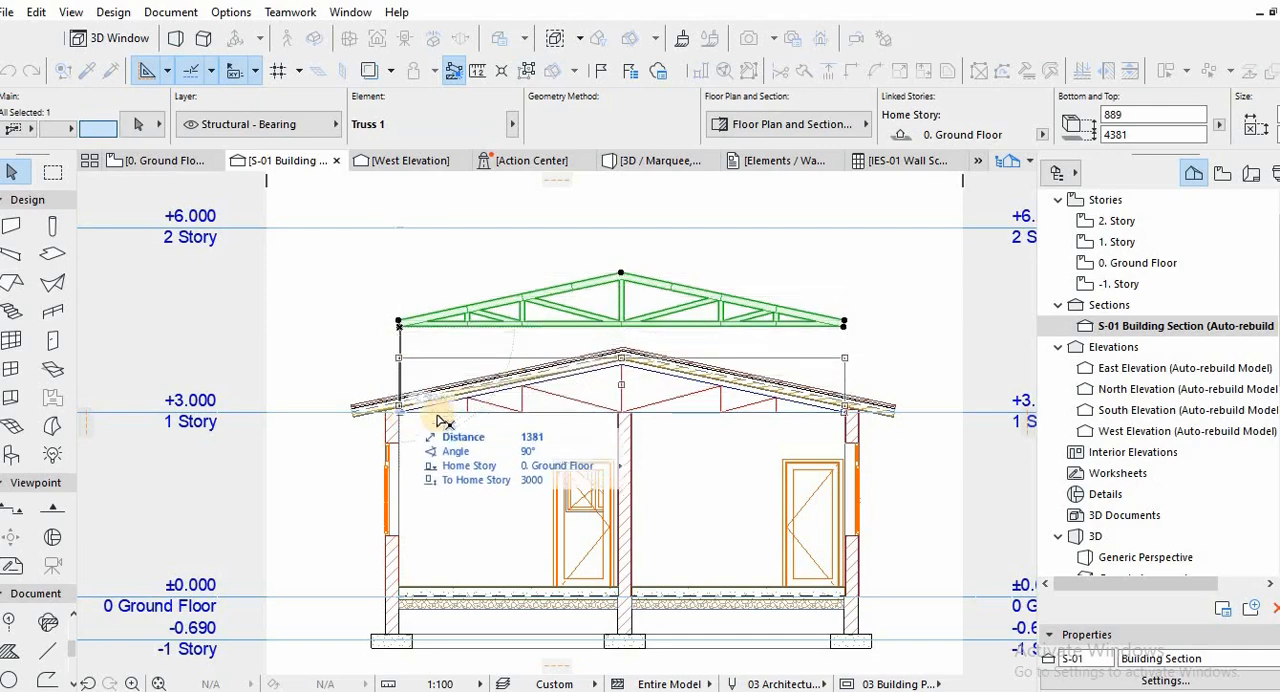
{"action": "scroll", "coordinate": [440, 412], "scroll_direction": "up", "scroll_amount": 3}
{"action": "left_click", "coordinate": [499, 408]}
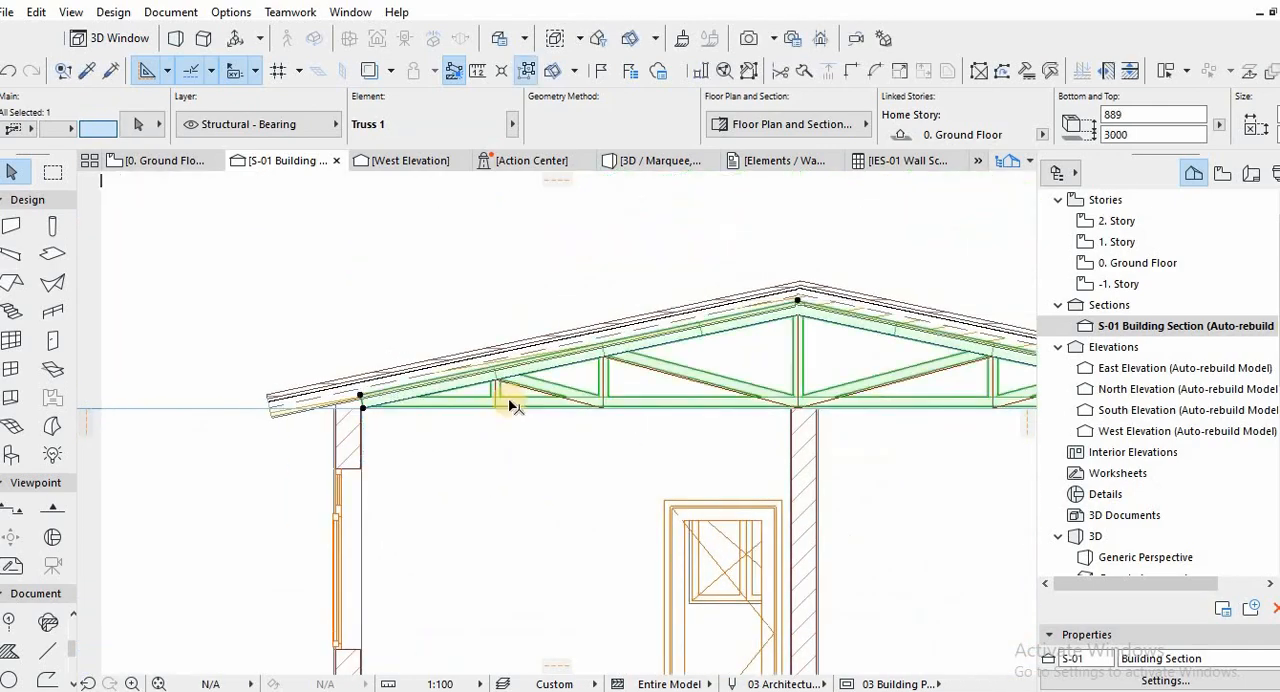
Examine the truss's fit against the guide lines and left wall in the section, and under the roof in the 3D view.
{"action": "scroll", "coordinate": [366, 323], "scroll_direction": "up", "scroll_amount": 5}
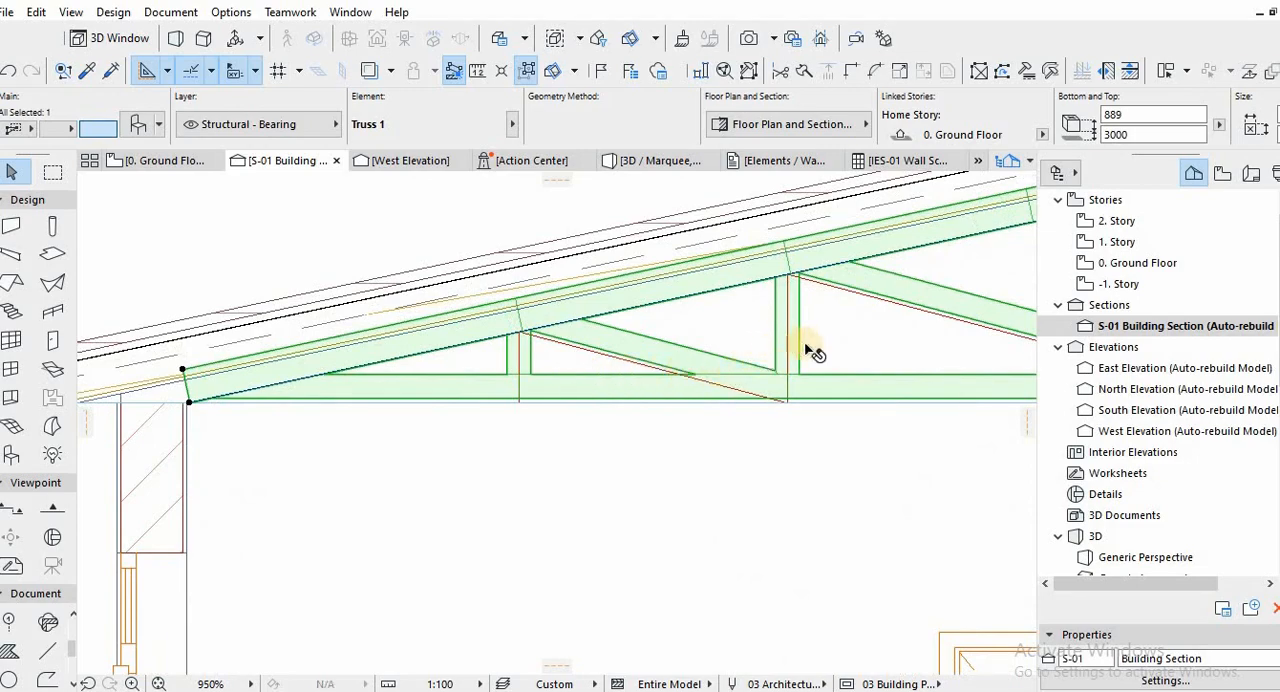
{"action": "left_click", "coordinate": [812, 352]}
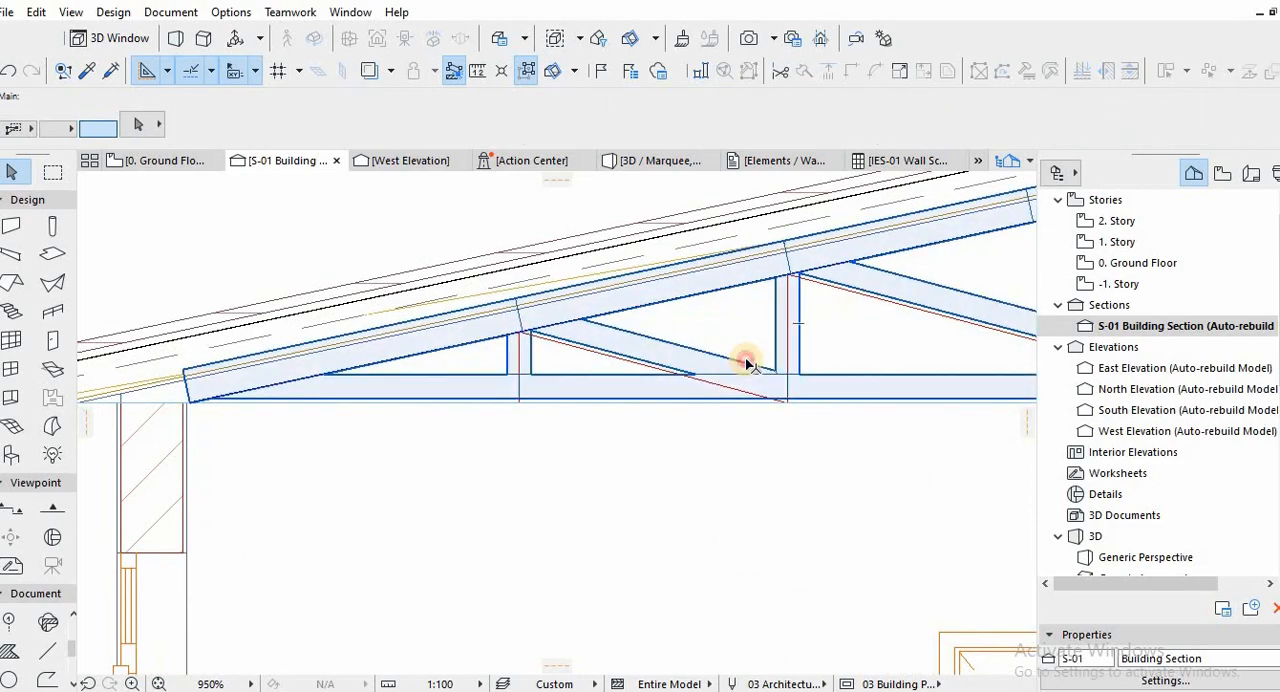
{"action": "left_click", "coordinate": [700, 370]}
{"action": "scroll", "coordinate": [229, 415], "scroll_direction": "up", "scroll_amount": 2}
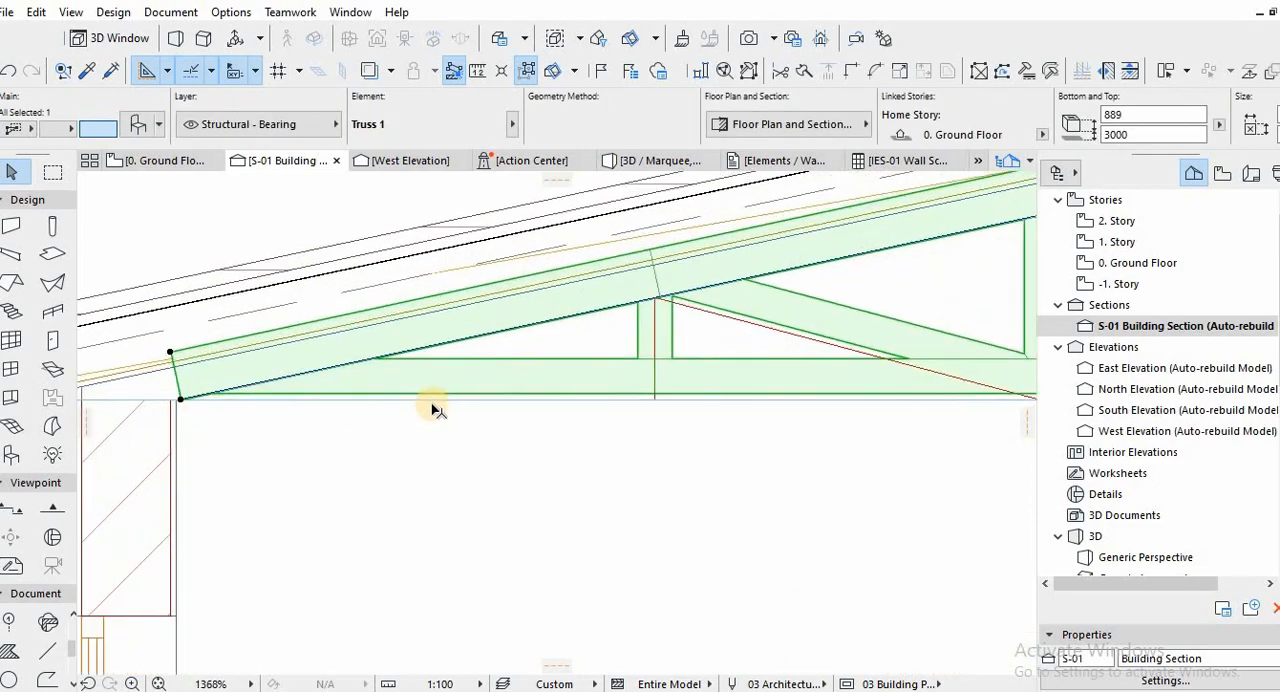
{"action": "left_click", "coordinate": [432, 405]}
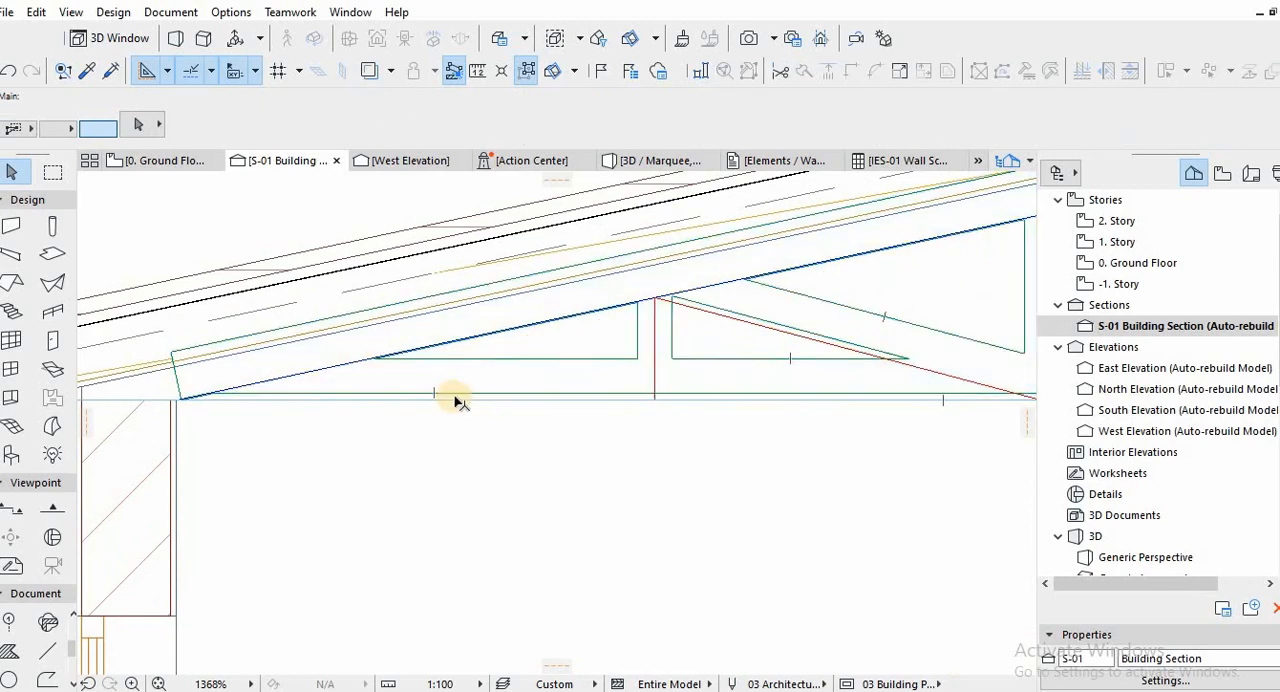
{"action": "scroll", "coordinate": [603, 396], "scroll_direction": "down", "scroll_amount": 8}
{"action": "key", "text": "F3"}
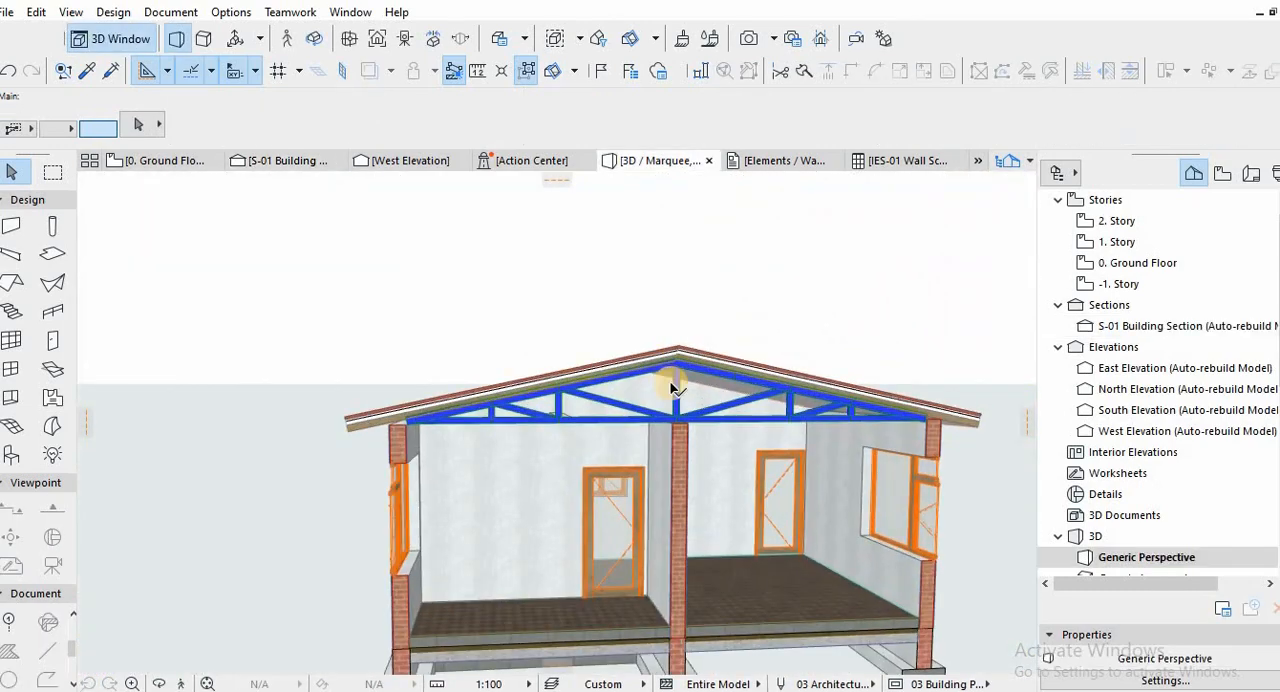
{"action": "left_click_drag", "start_coordinate": [701, 383], "coordinate": [297, 466]}
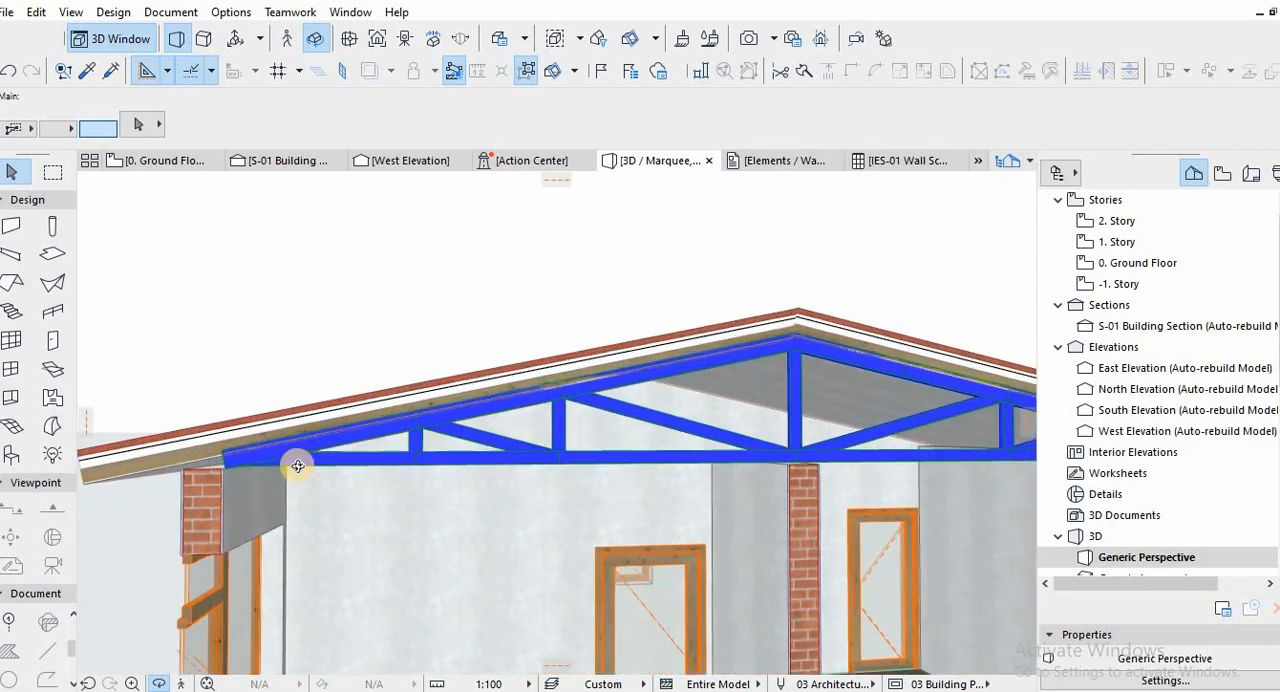
{"action": "key", "text": "Escape"}
Set the truss object's contour pen to the brown pen 118 (0.13 mm) in its selection settings.
{"action": "left_click", "coordinate": [300, 463]}
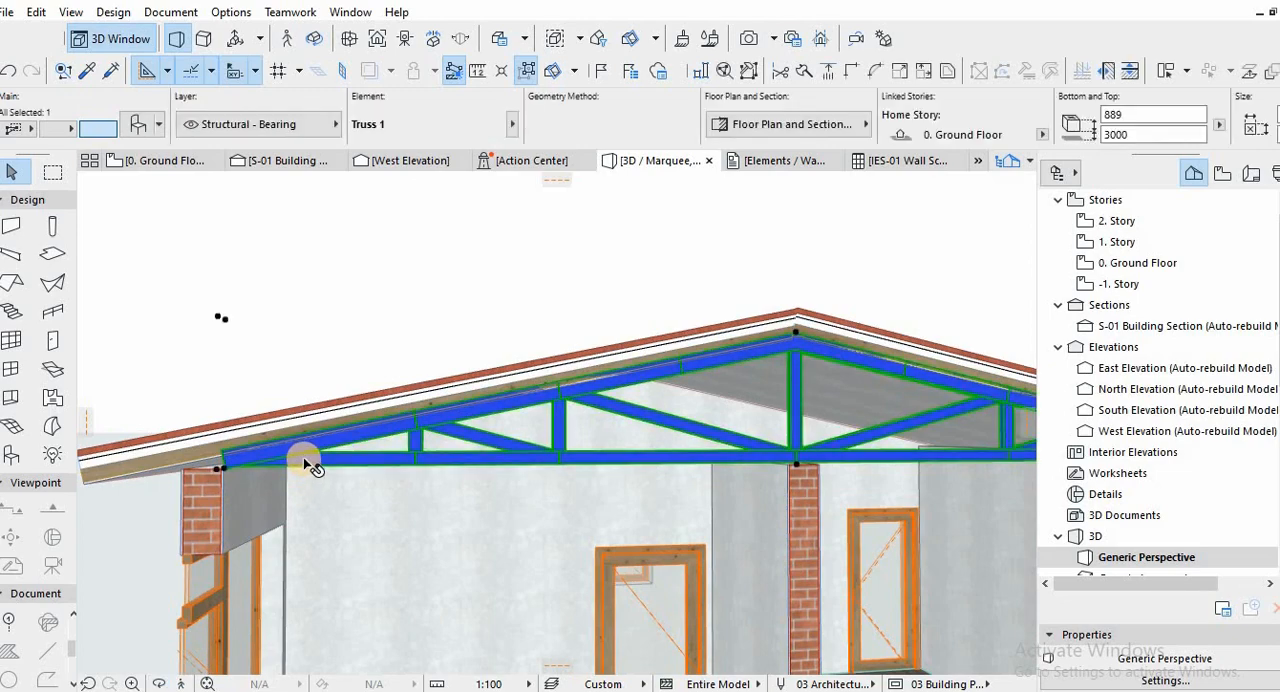
{"action": "key", "text": "ctrl+t"}
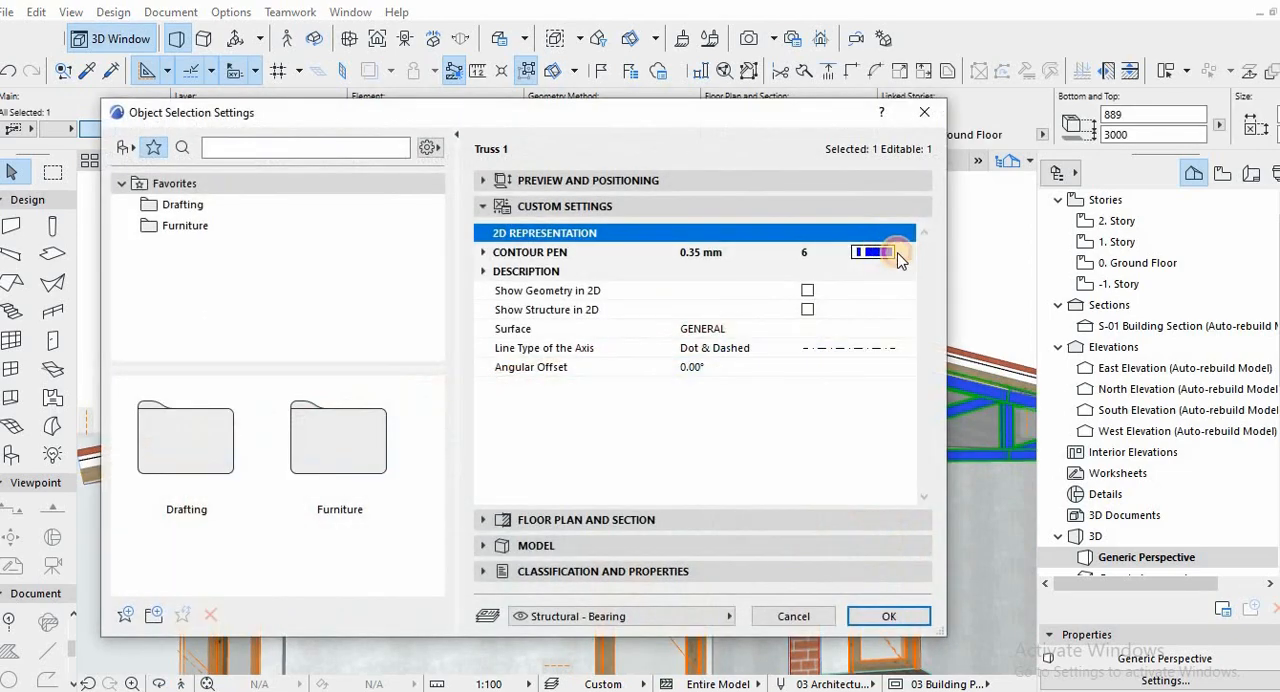
{"action": "left_click", "coordinate": [897, 256]}
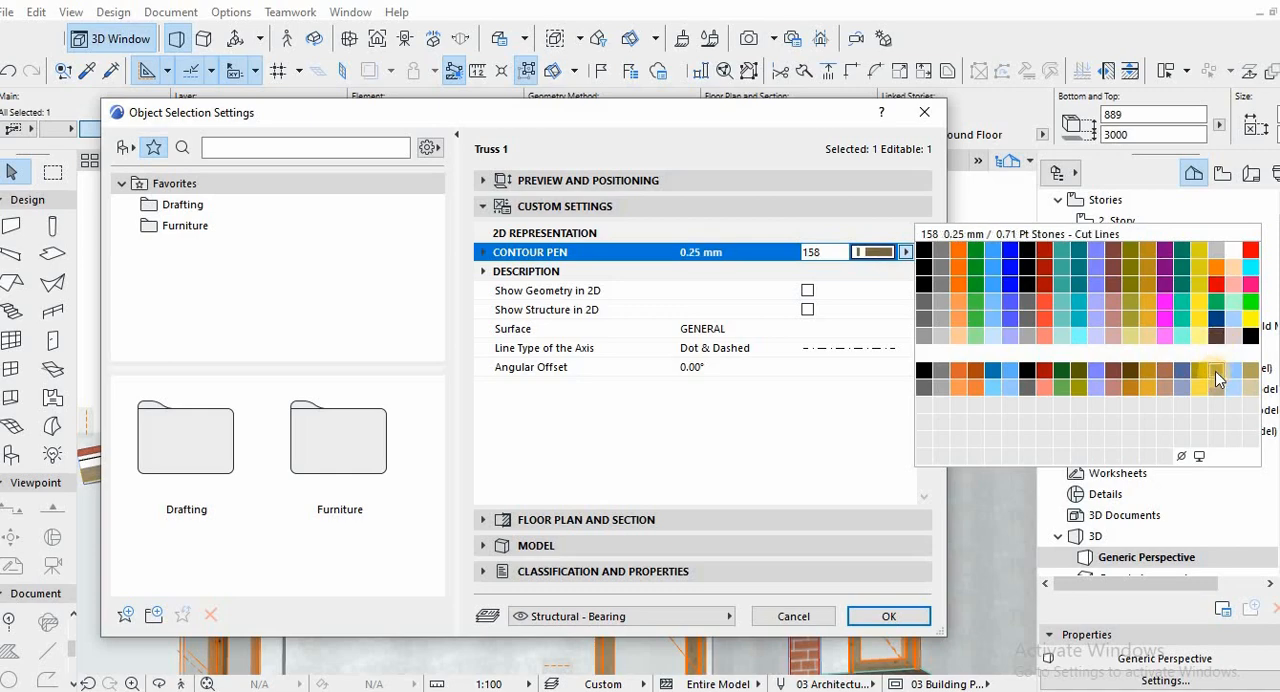
{"action": "left_click", "coordinate": [1132, 371]}
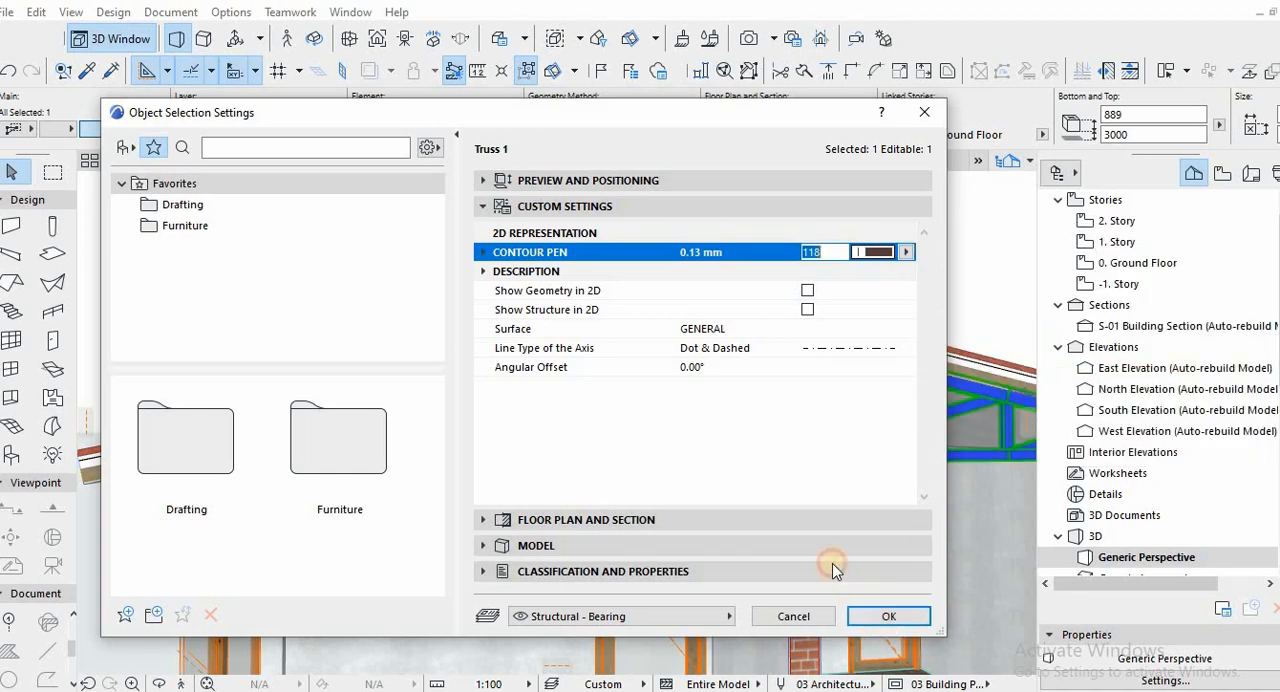
{"action": "key", "text": "Return"}
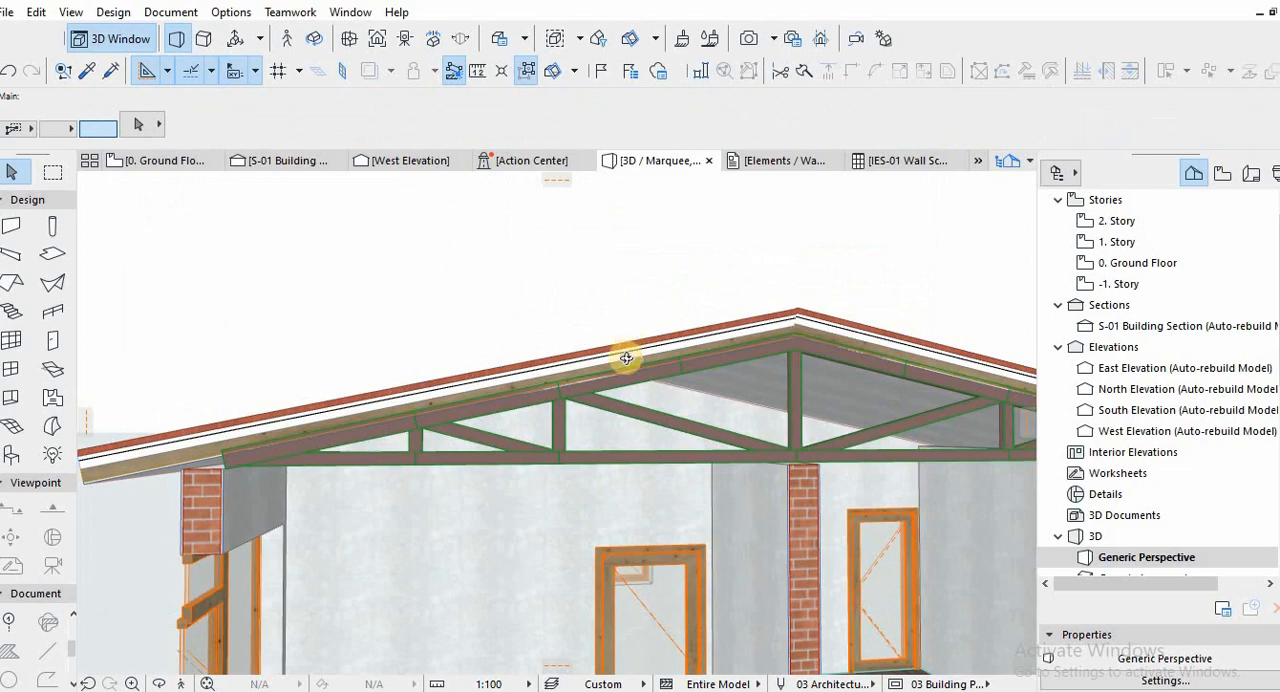
Select the truss in 3D and look through the available layers for one suited to roof trusses.
{"action": "middle_click_drag", "start_coordinate": [626, 358], "coordinate": [671, 368], "text": "shift"}
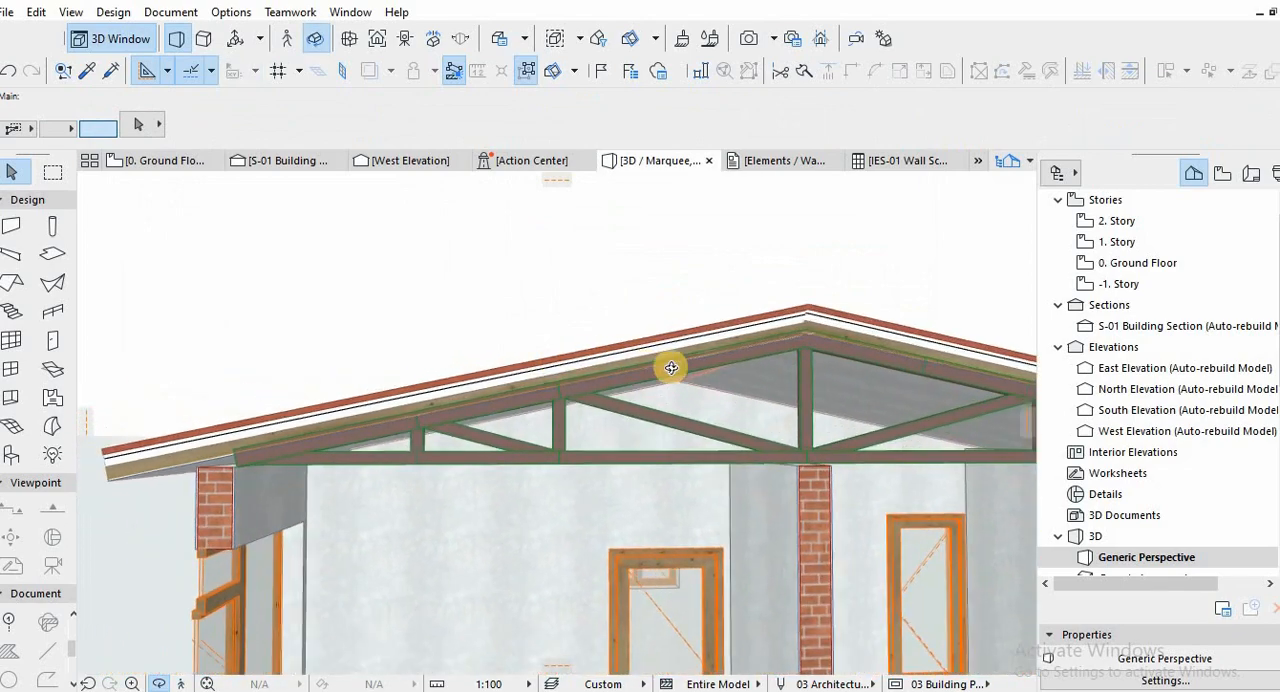
{"action": "middle_click_drag", "start_coordinate": [586, 366], "coordinate": [747, 405], "text": "shift"}
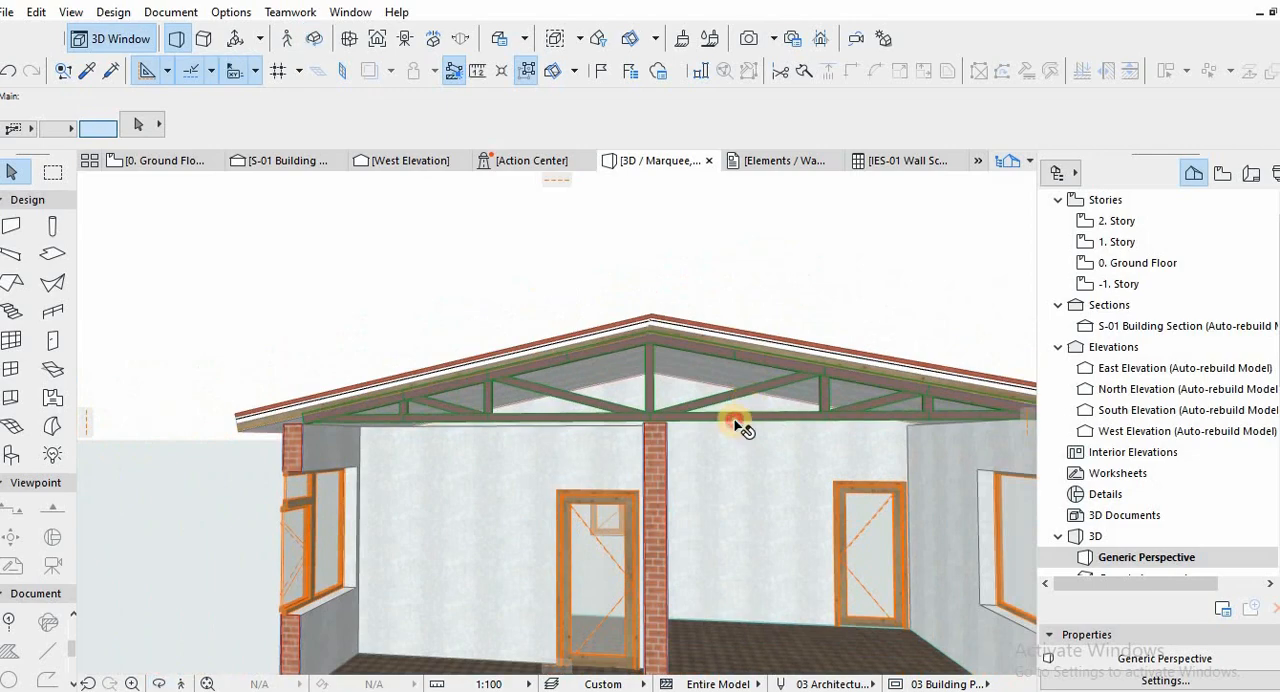
{"action": "left_click", "coordinate": [746, 421]}
{"action": "left_click", "coordinate": [271, 124]}
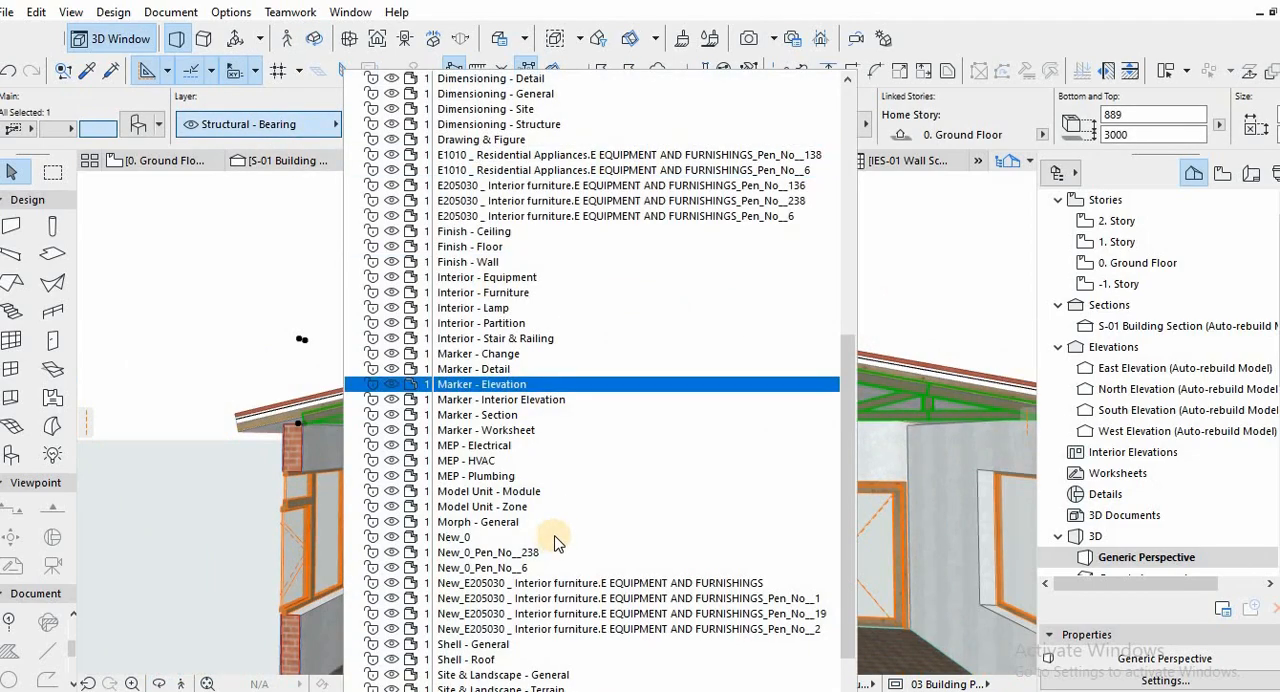
{"action": "scroll", "coordinate": [520, 555], "scroll_direction": "down", "scroll_amount": 2}
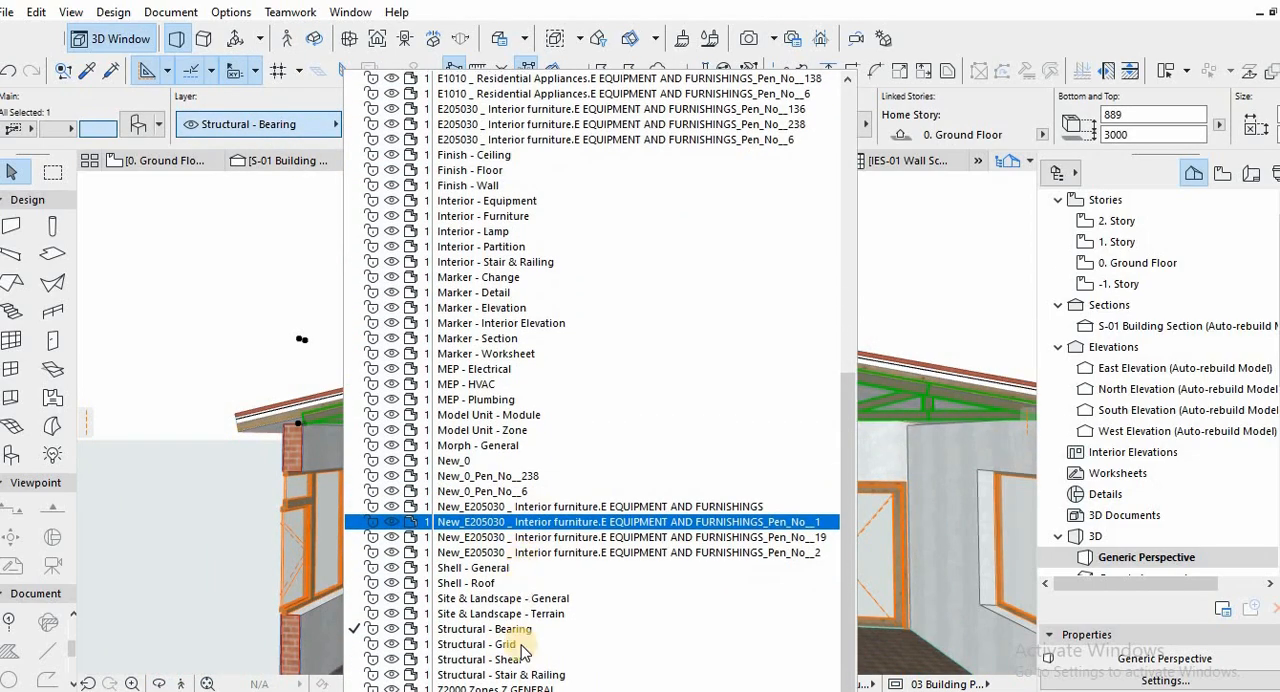
{"action": "scroll", "coordinate": [452, 489], "scroll_direction": "up", "scroll_amount": 2}
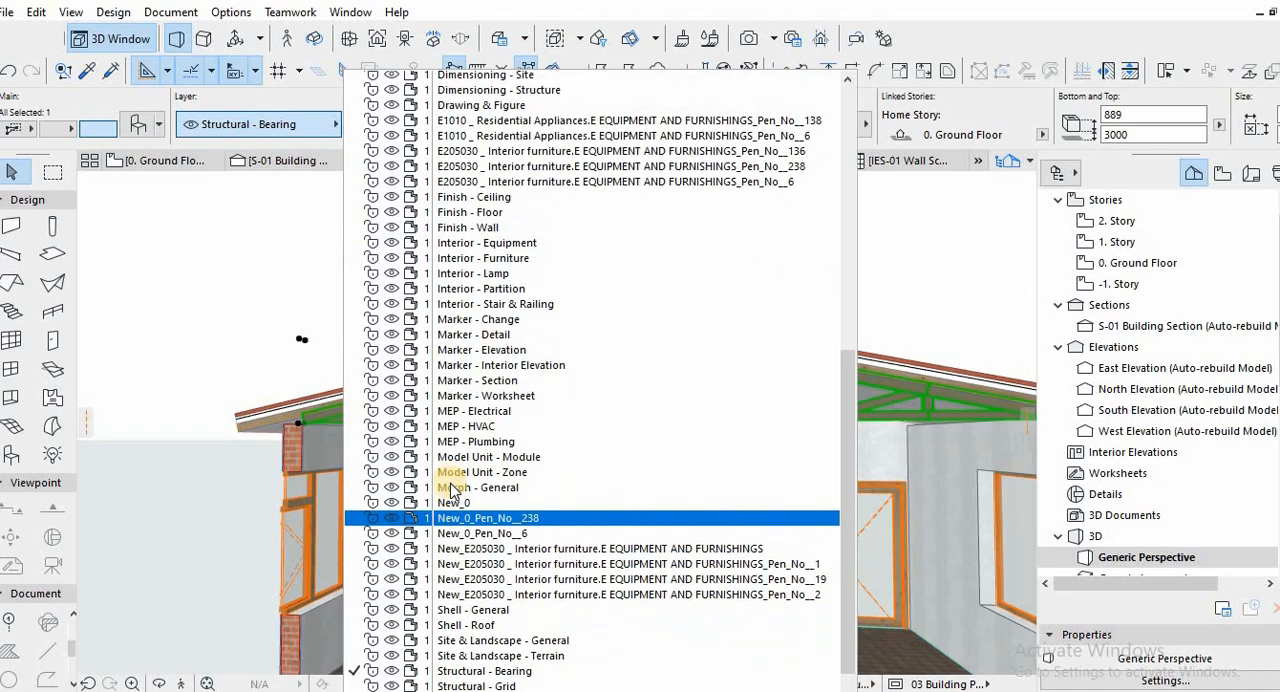
{"action": "scroll", "coordinate": [452, 489], "scroll_direction": "up", "scroll_amount": 6}
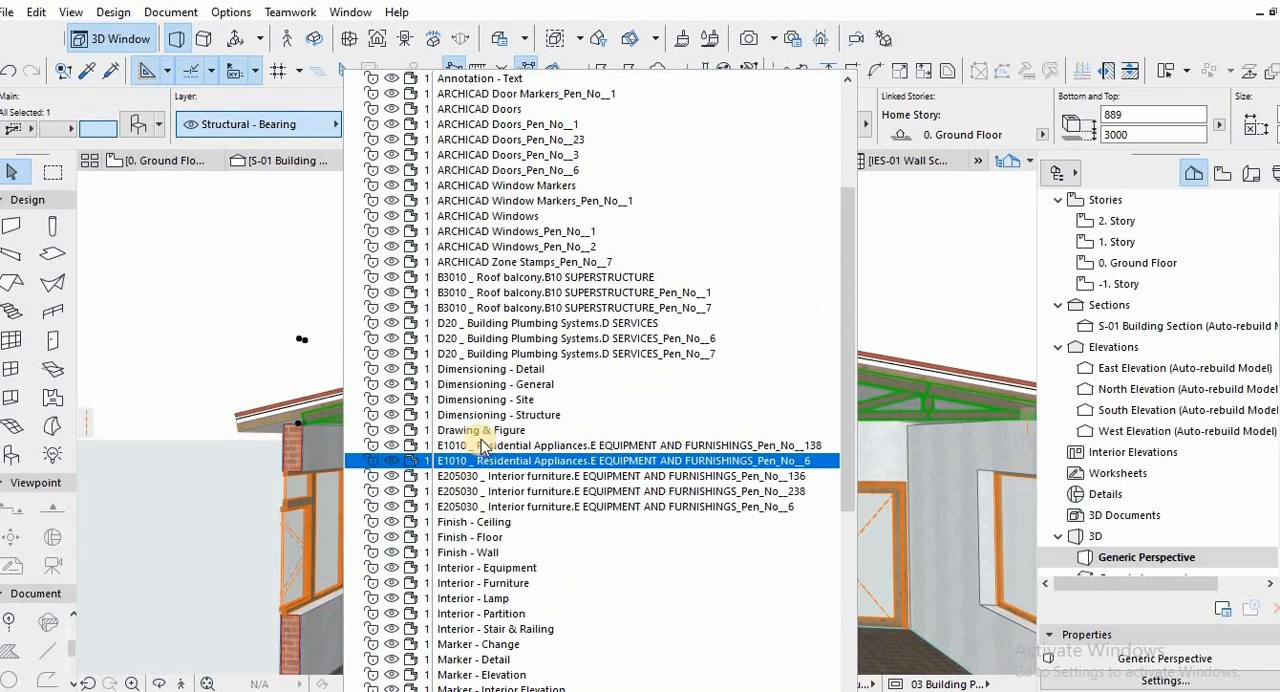
{"action": "scroll", "coordinate": [485, 445], "scroll_direction": "up", "scroll_amount": 3}
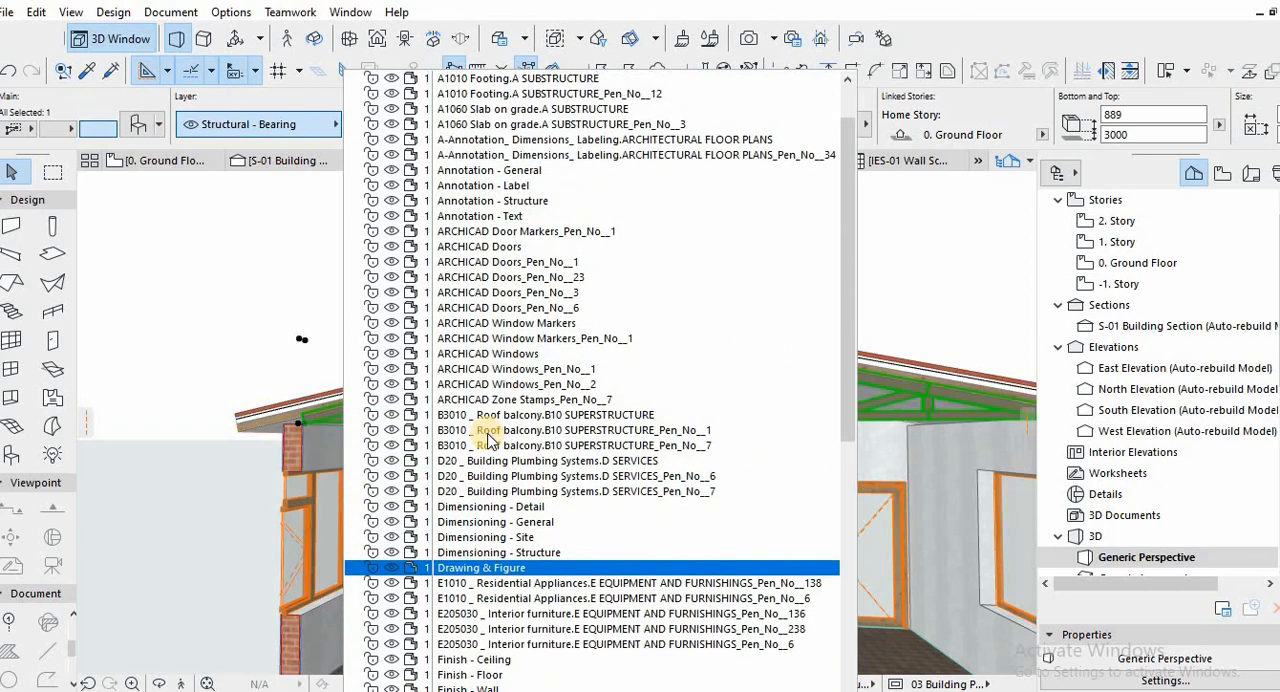
{"action": "scroll", "coordinate": [498, 478], "scroll_direction": "up", "scroll_amount": 1}
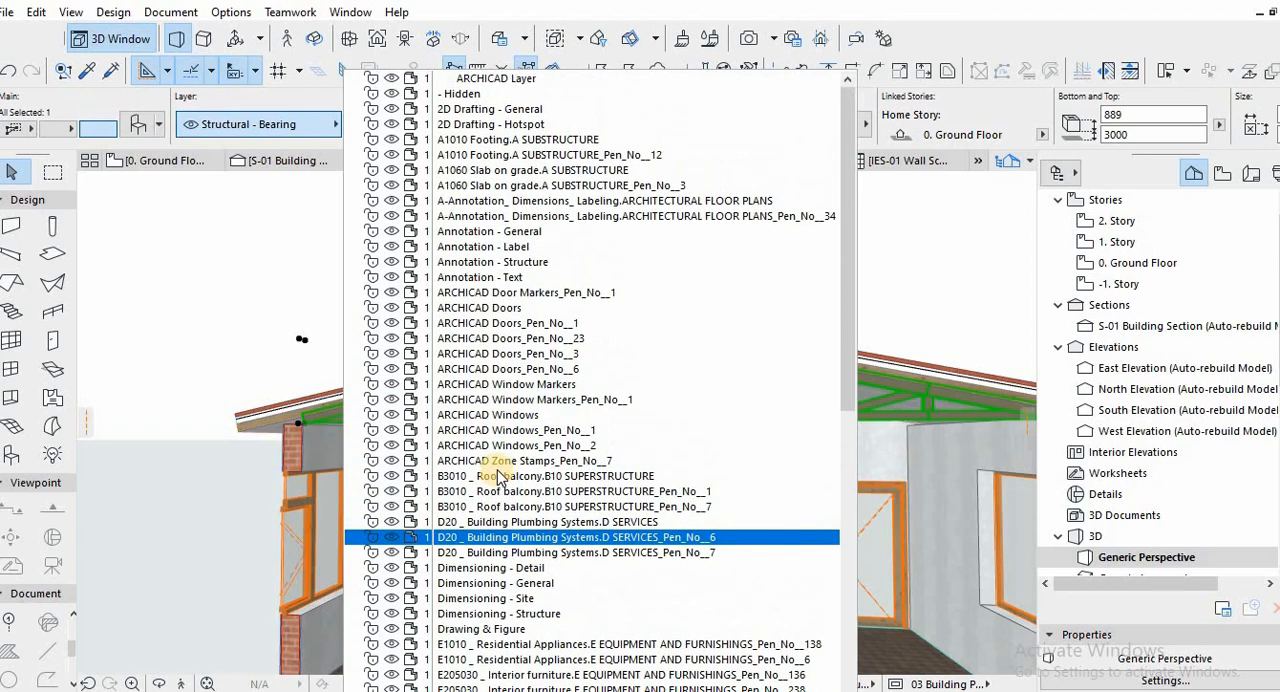
{"action": "scroll", "coordinate": [510, 465], "scroll_direction": "down", "scroll_amount": 5}
{"action": "scroll", "coordinate": [515, 460], "scroll_direction": "down", "scroll_amount": 6}
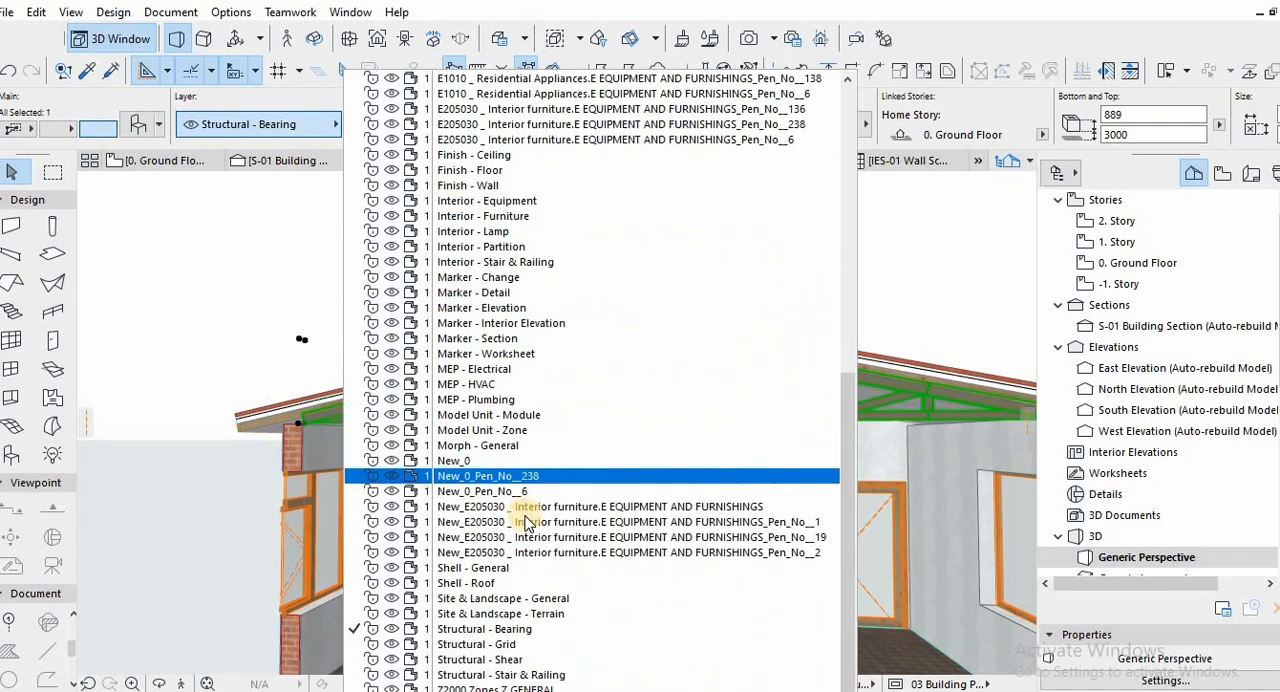
{"action": "key", "text": "Escape"}
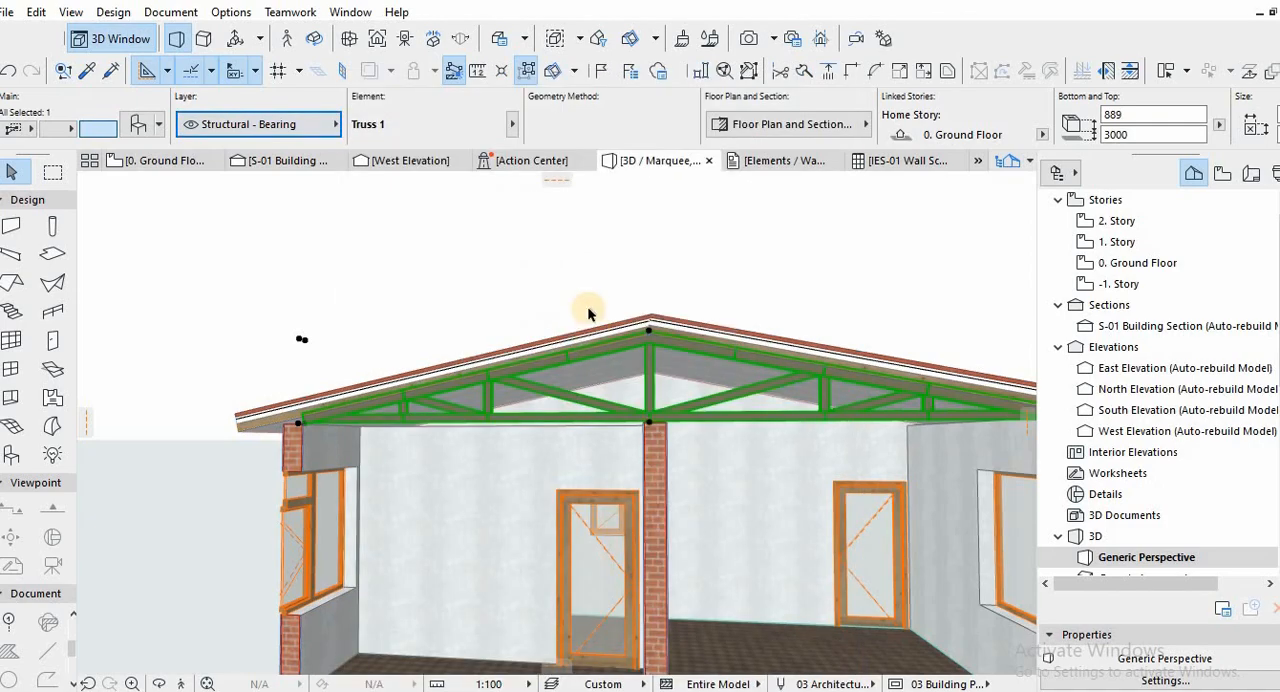
Create a new layer named Roof truss in the layer settings.
{"action": "key", "text": "ctrl+l"}
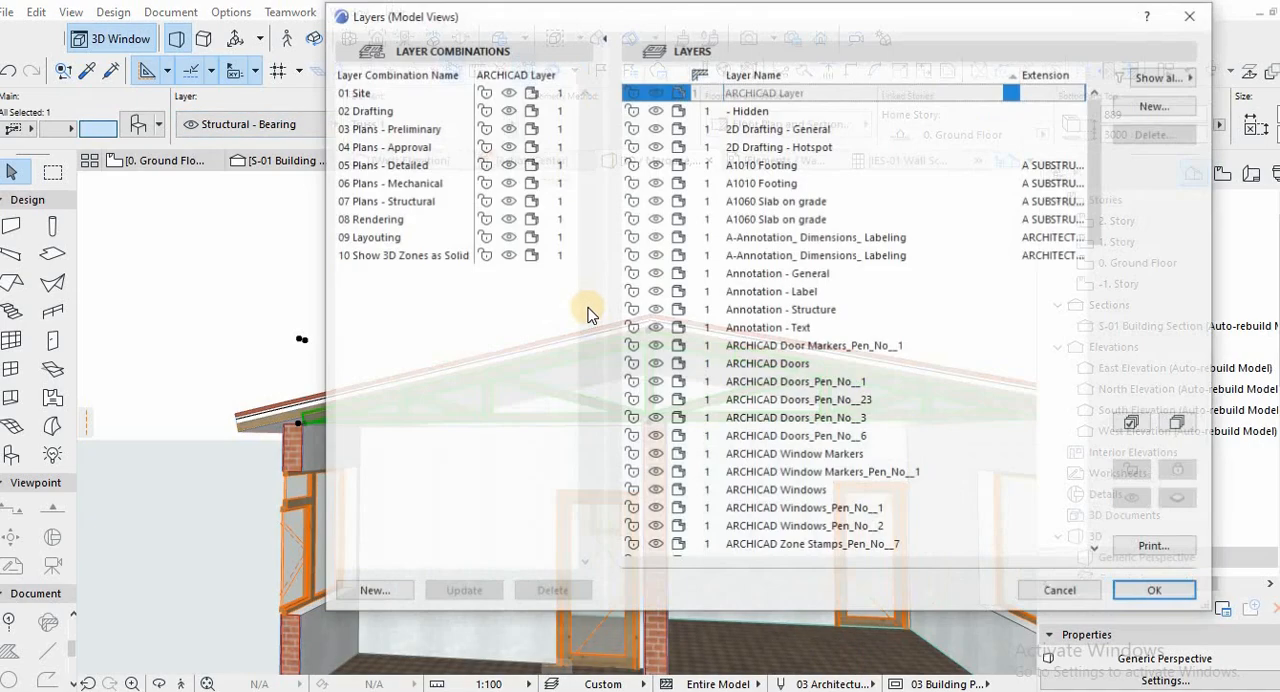
{"action": "left_click", "coordinate": [1152, 106]}
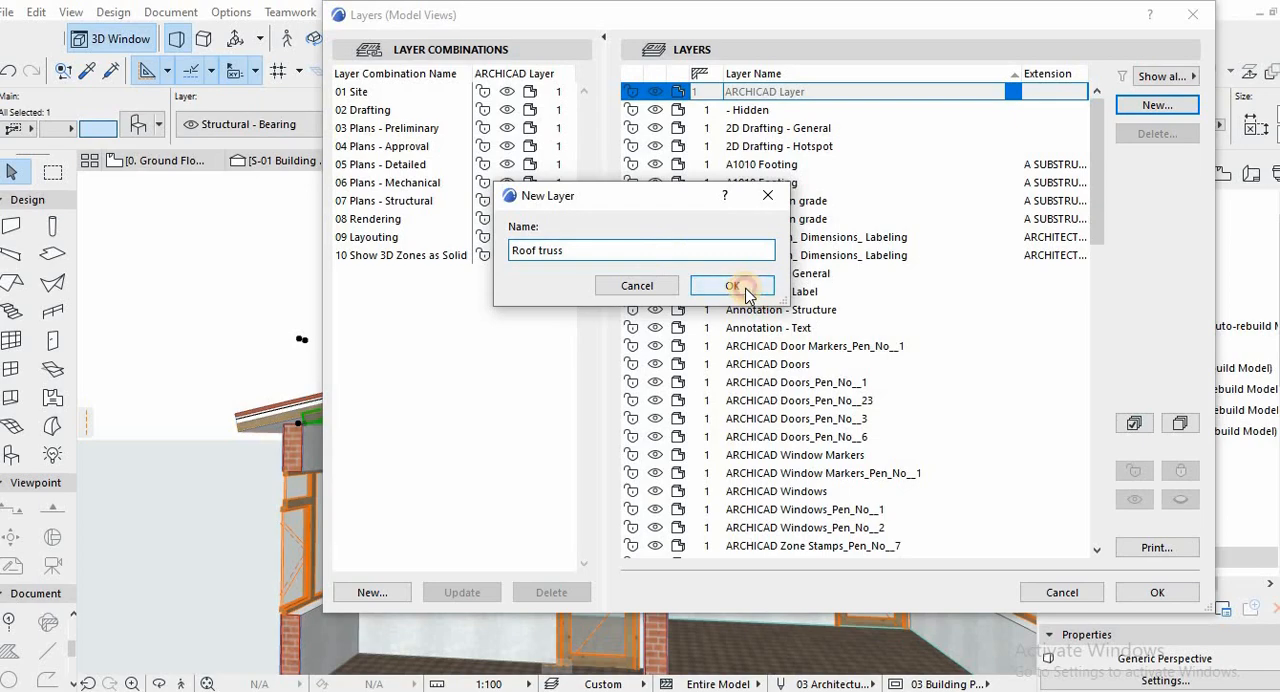
{"action": "left_click", "coordinate": [745, 290]}
{"action": "left_click", "coordinate": [1157, 592]}
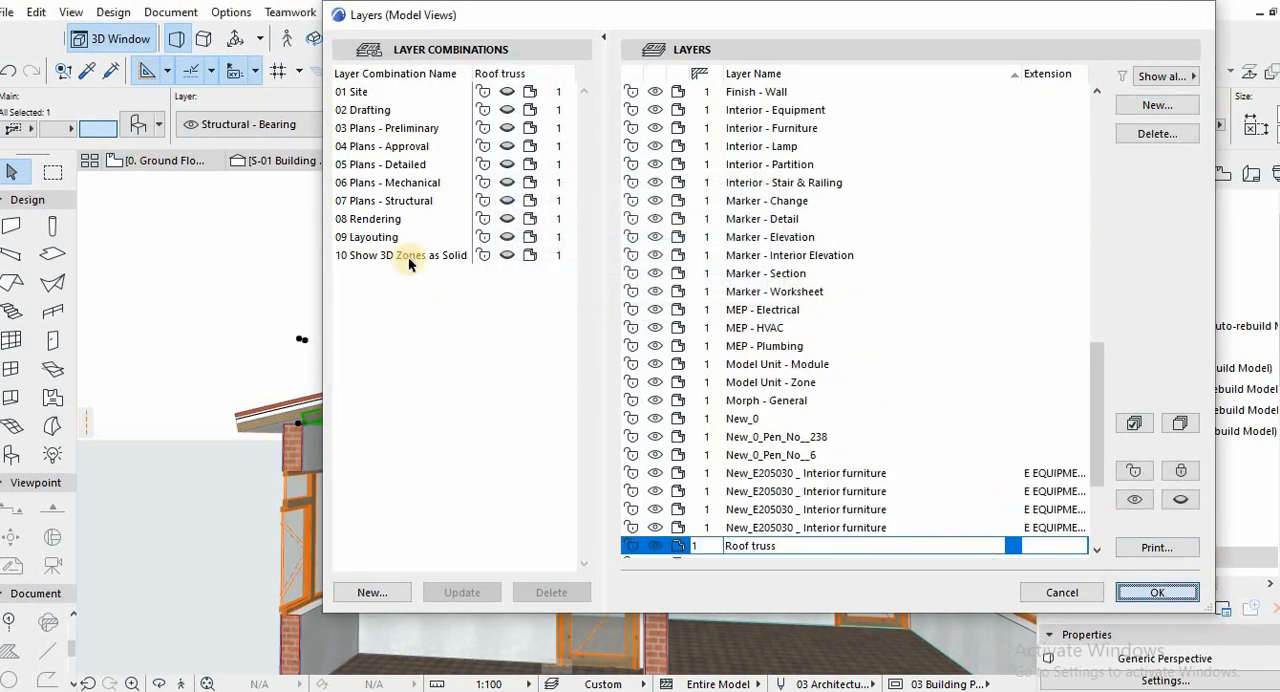
Assign the selected truss to the Roof truss layer and deselect it.
{"action": "left_click", "coordinate": [285, 124]}
{"action": "scroll", "coordinate": [510, 522], "scroll_direction": "down", "scroll_amount": 5}
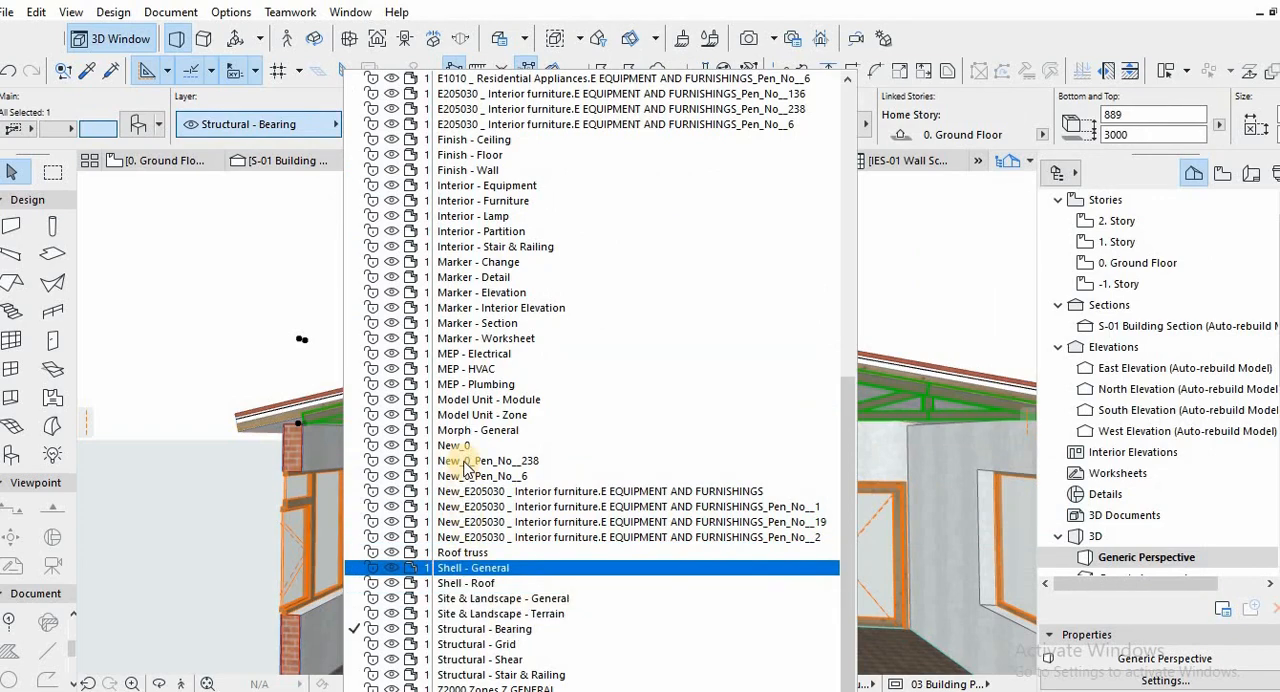
{"action": "left_click", "coordinate": [480, 552]}
{"action": "left_click", "coordinate": [775, 265]}
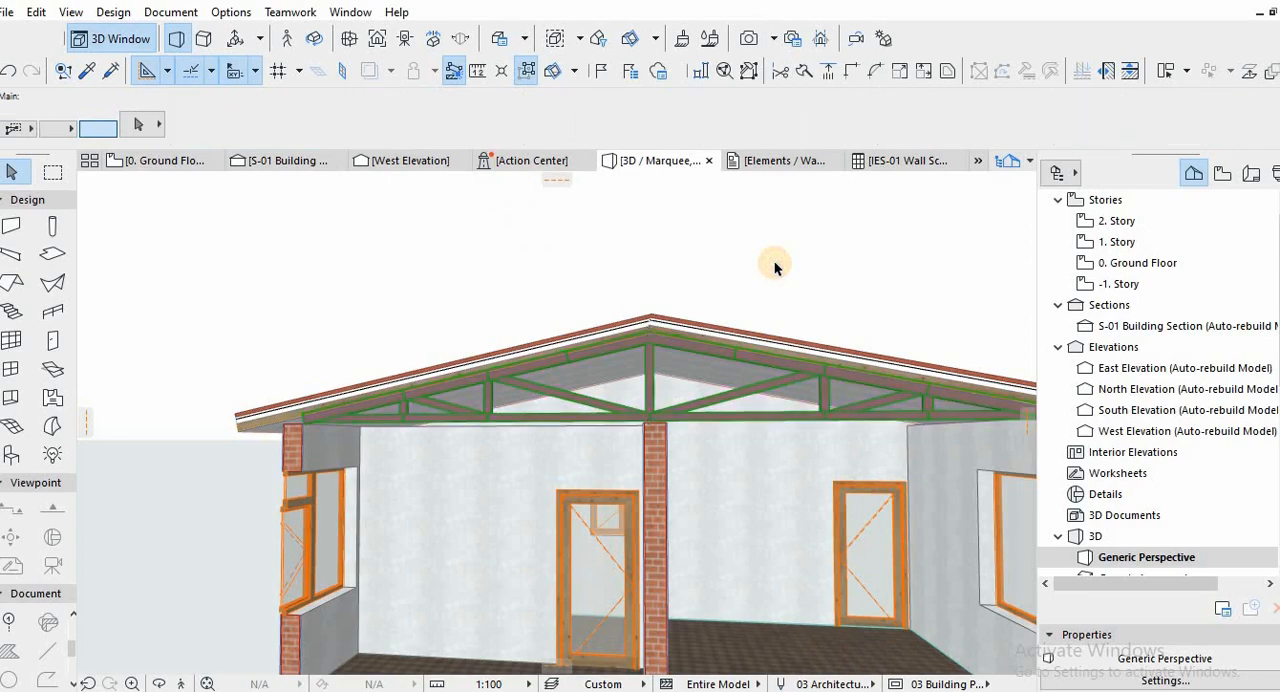
Check the Ground Floor and 1. Story plans for the roof truss, ending on the Ground Floor plan.
{"action": "middle_click_drag", "start_coordinate": [707, 236], "coordinate": [735, 284]}
{"action": "scroll", "coordinate": [699, 347], "scroll_direction": "down", "scroll_amount": 1}
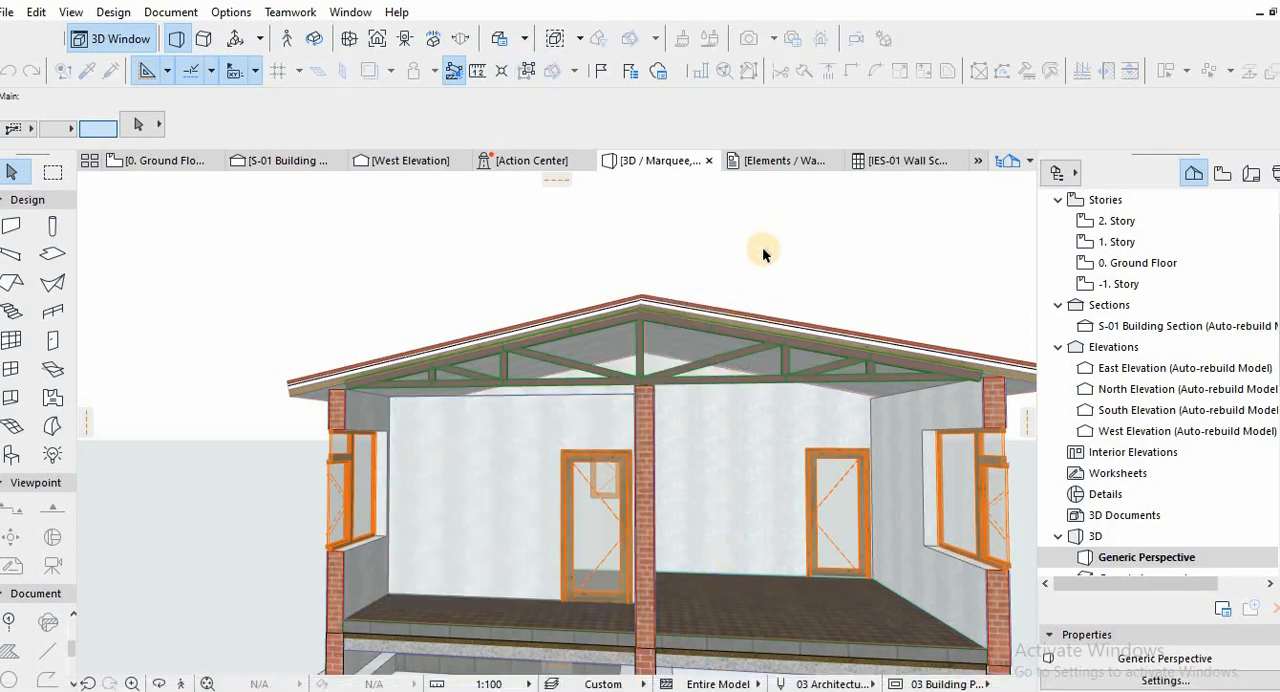
{"action": "key", "text": "F2"}
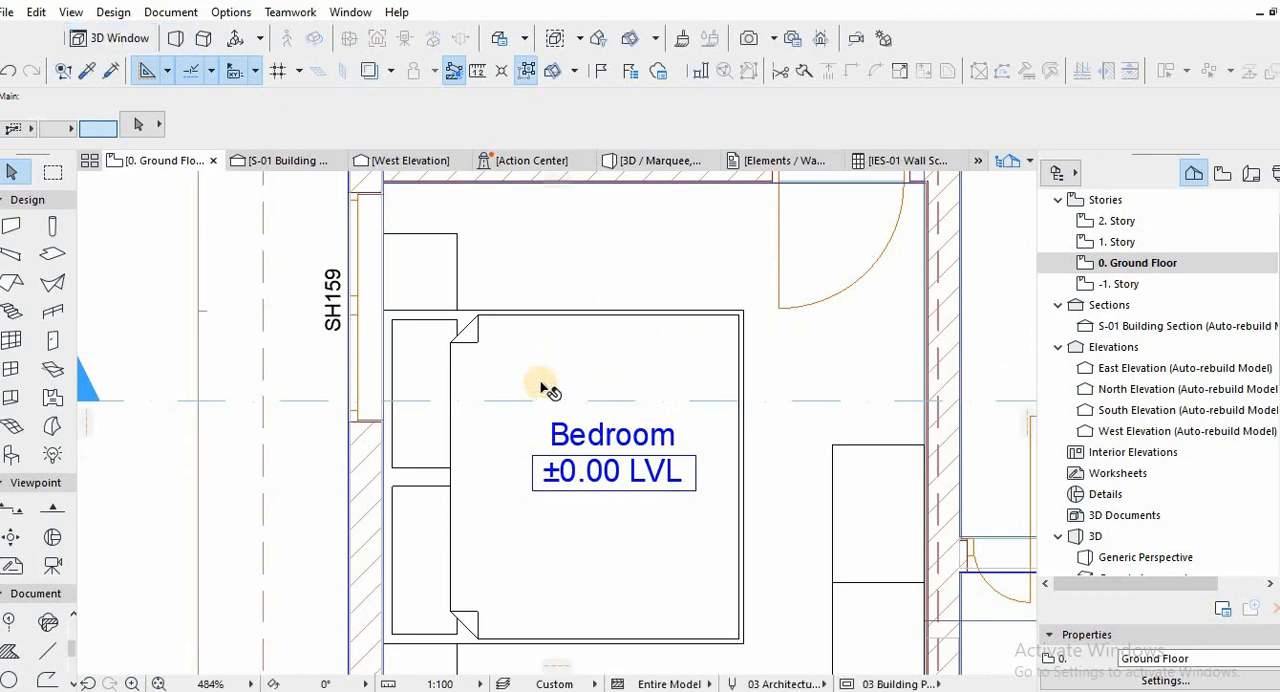
{"action": "scroll", "coordinate": [541, 373], "scroll_direction": "down", "scroll_amount": 6}
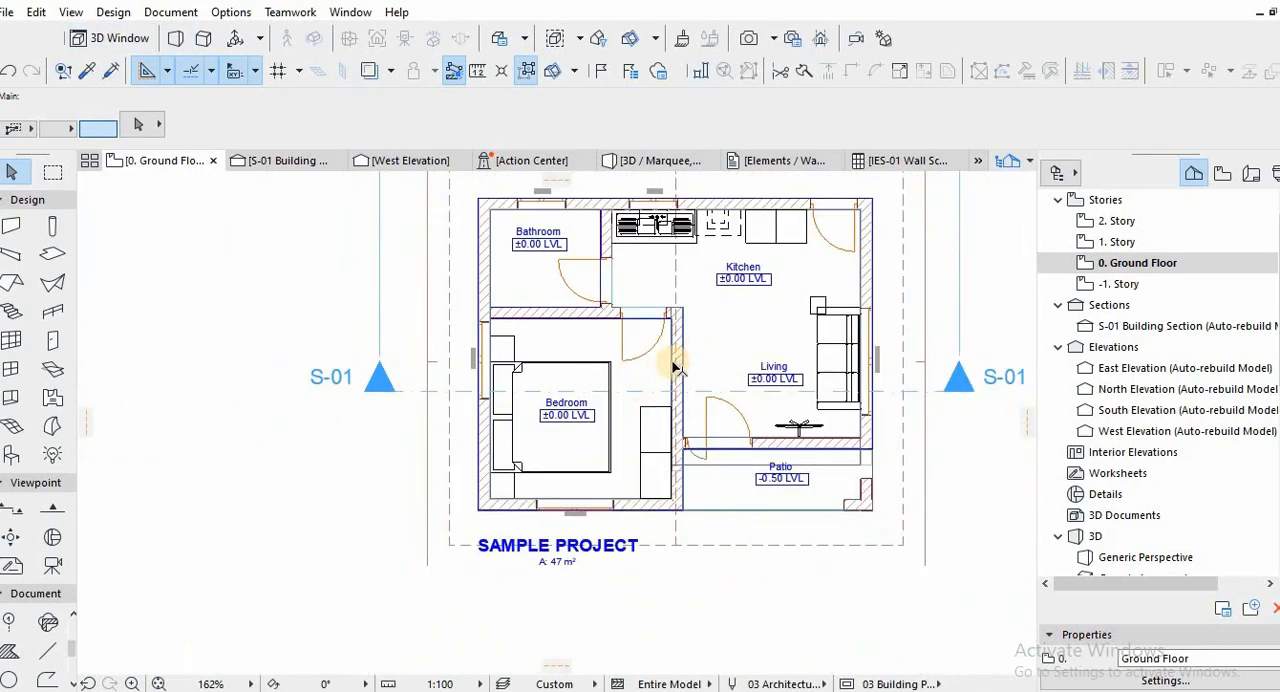
{"action": "scroll", "coordinate": [675, 370], "scroll_direction": "down", "scroll_amount": 3}
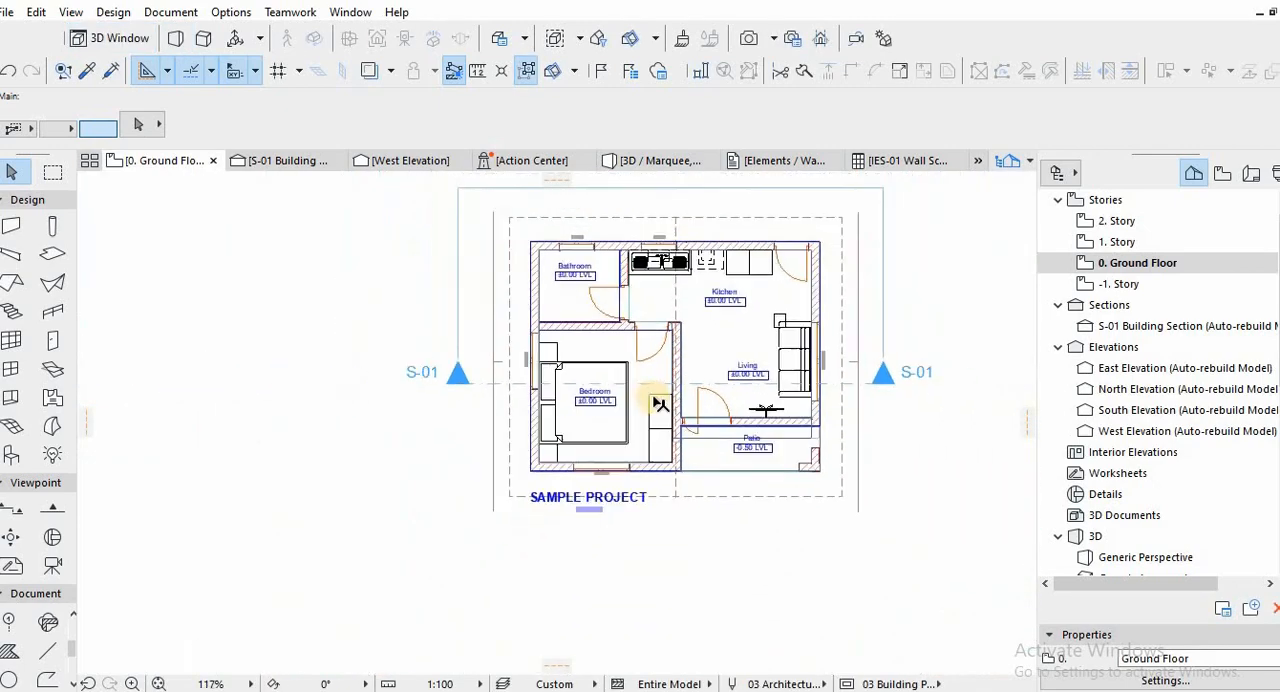
{"action": "double_click", "coordinate": [1120, 246]}
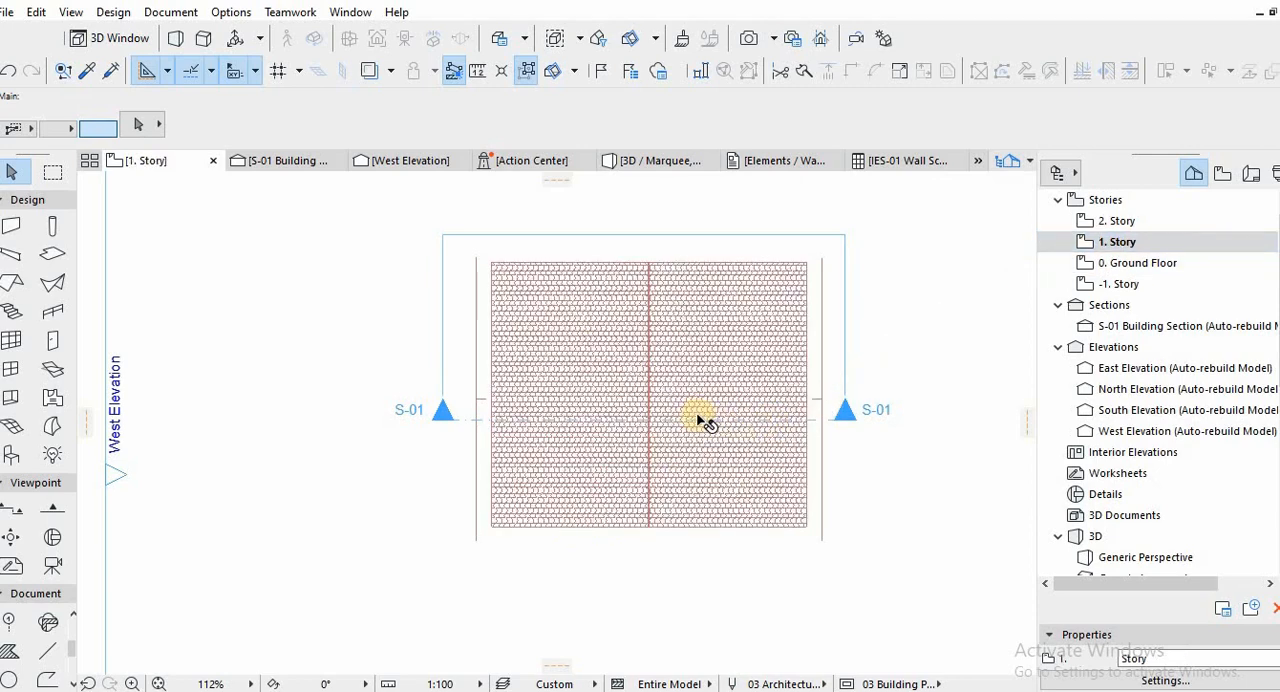
{"action": "double_click", "coordinate": [1090, 266]}
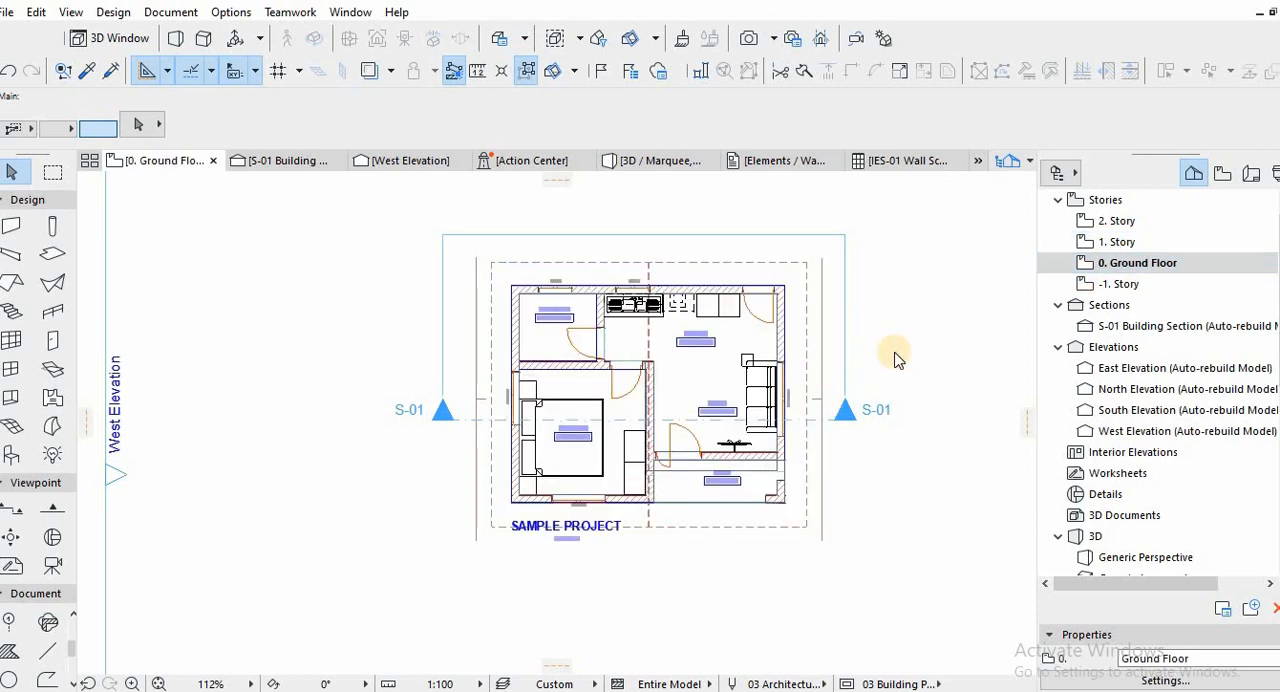
Make all layers visible in the layer settings so the truss shows on the Ground Floor plan.
{"action": "key", "text": "ctrl+l"}
{"action": "key", "text": "ctrl+a"}
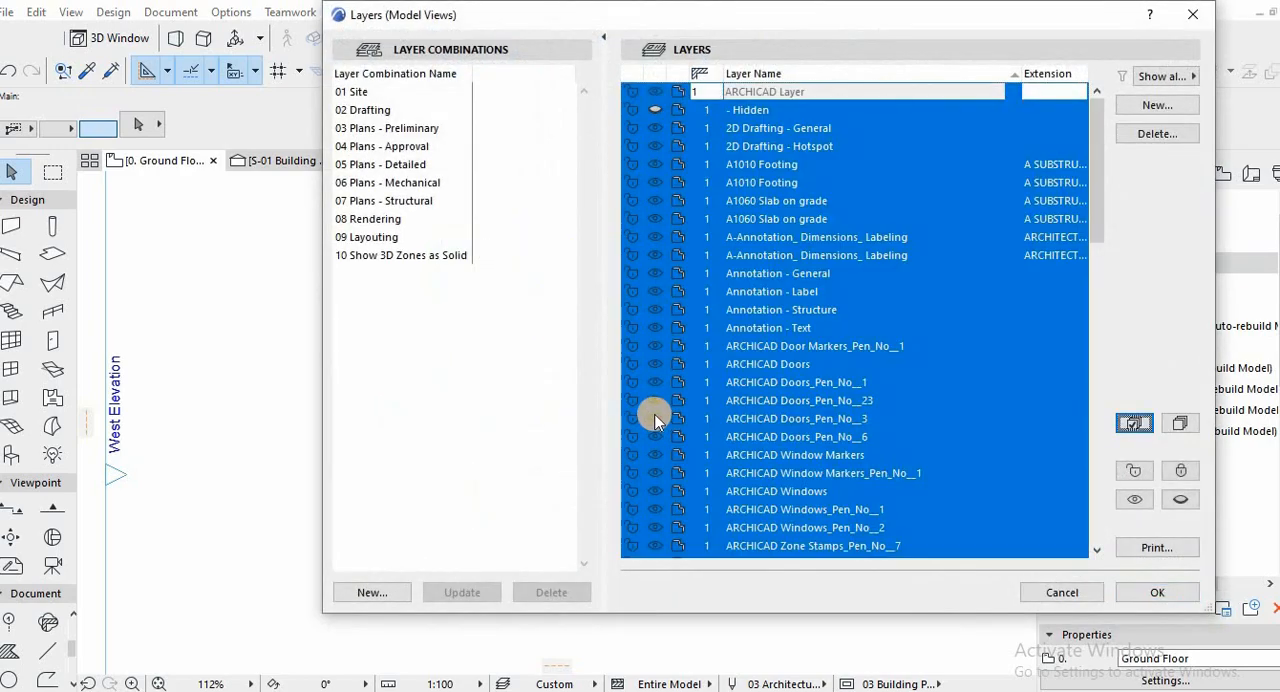
{"action": "left_click", "coordinate": [1146, 597]}
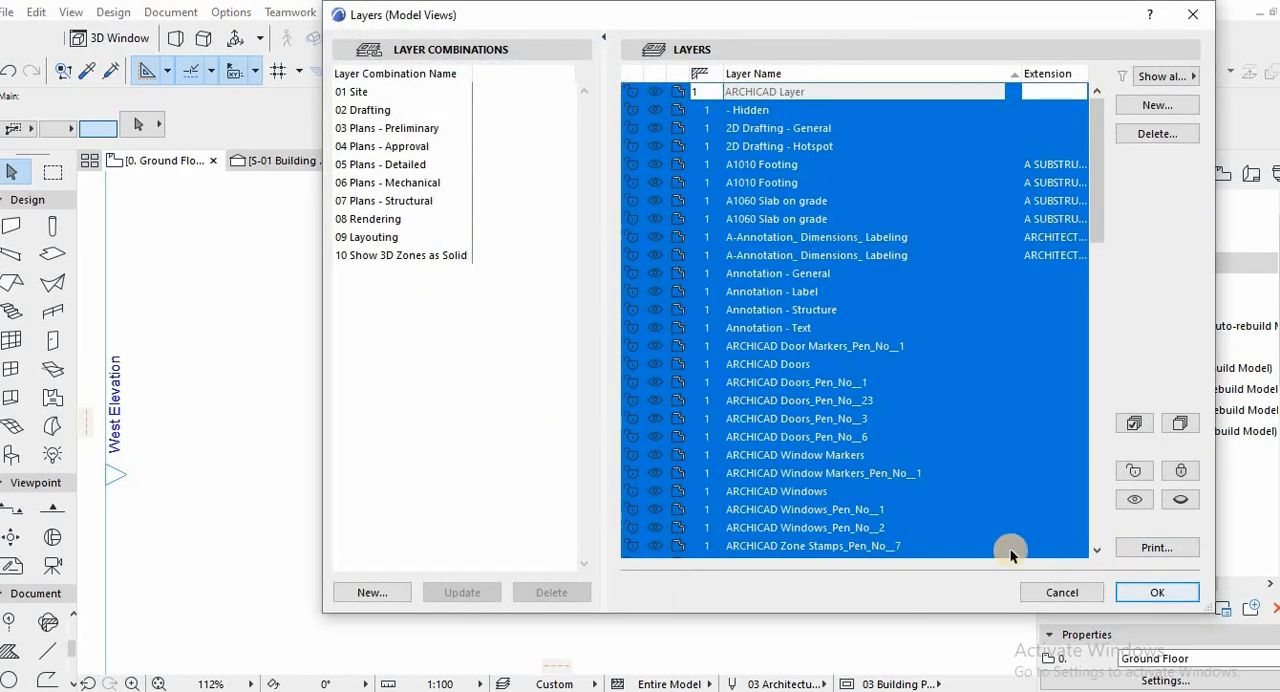
Place a copy of the truss 1300 mm from the original, toward the bathroom and kitchen side of the plan.
{"action": "scroll", "coordinate": [485, 404], "scroll_direction": "up", "scroll_amount": 4}
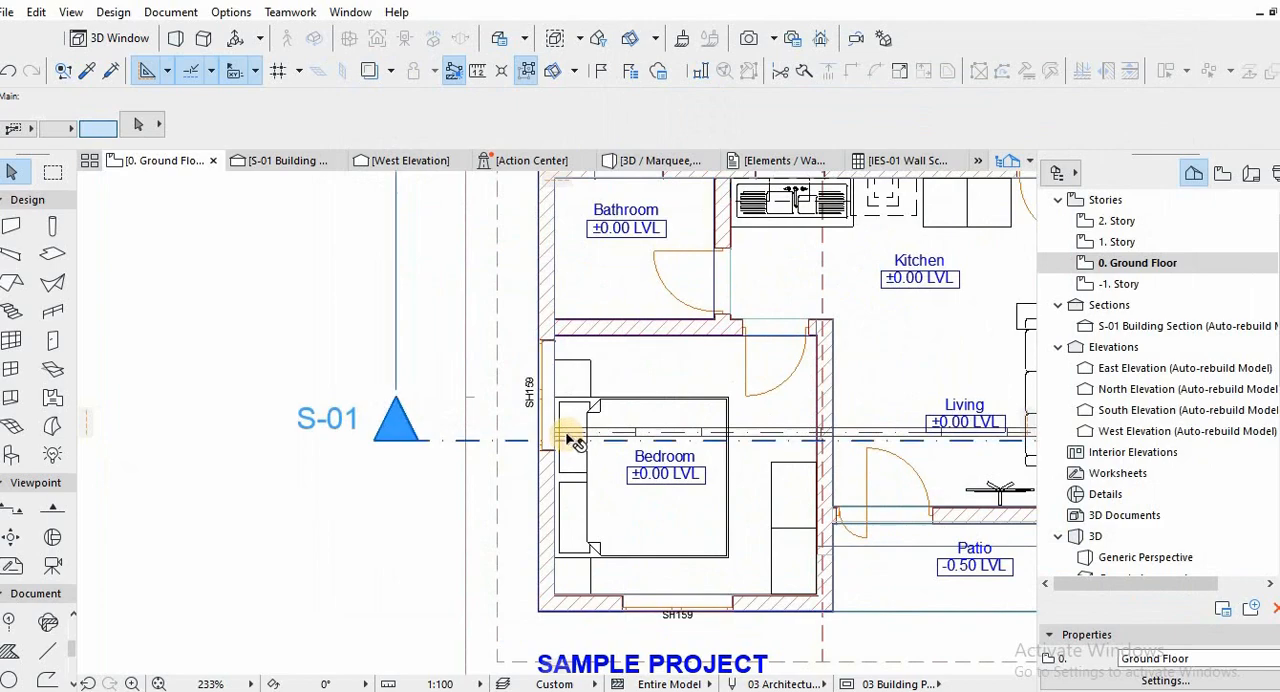
{"action": "left_click", "coordinate": [560, 436]}
{"action": "left_click", "coordinate": [556, 434]}
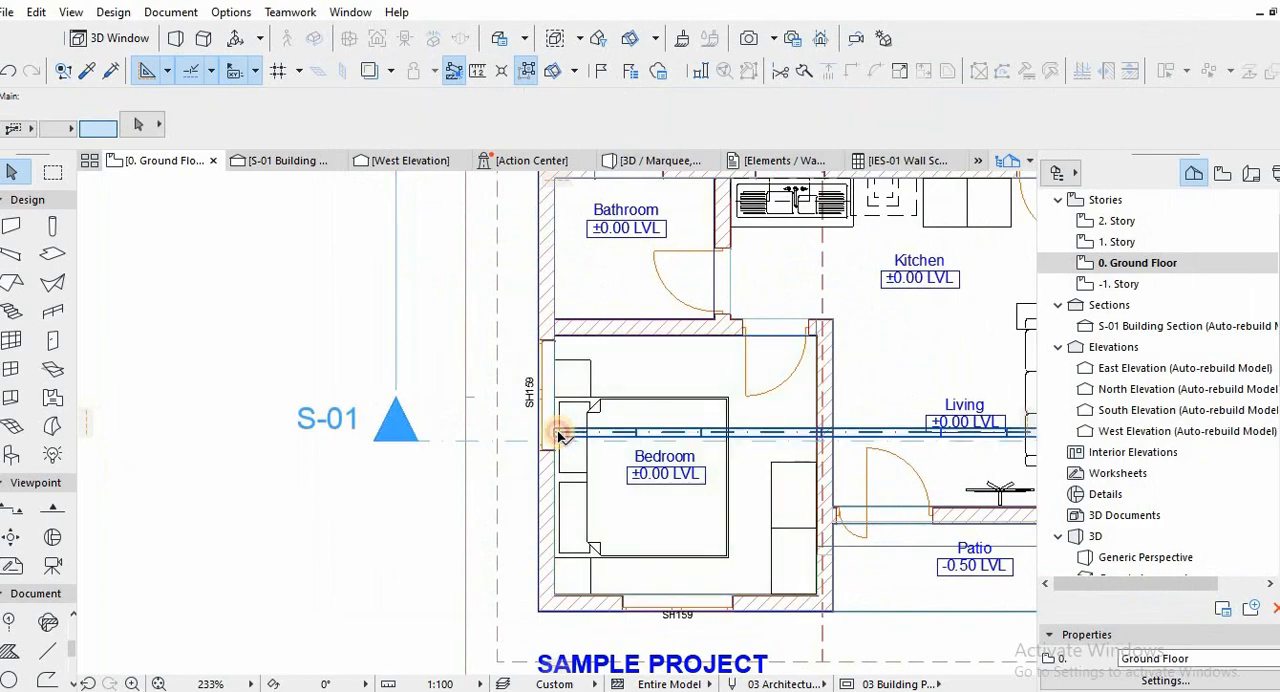
{"action": "left_click", "coordinate": [555, 434]}
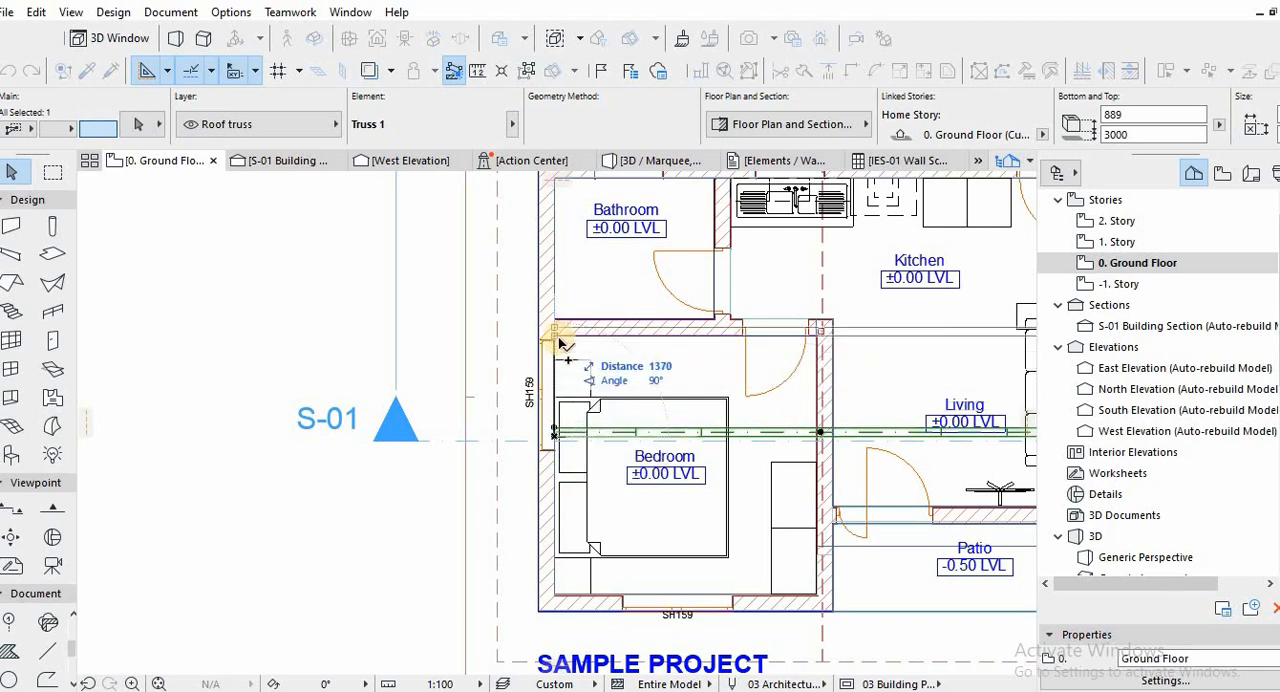
{"action": "key", "text": "Tab"}
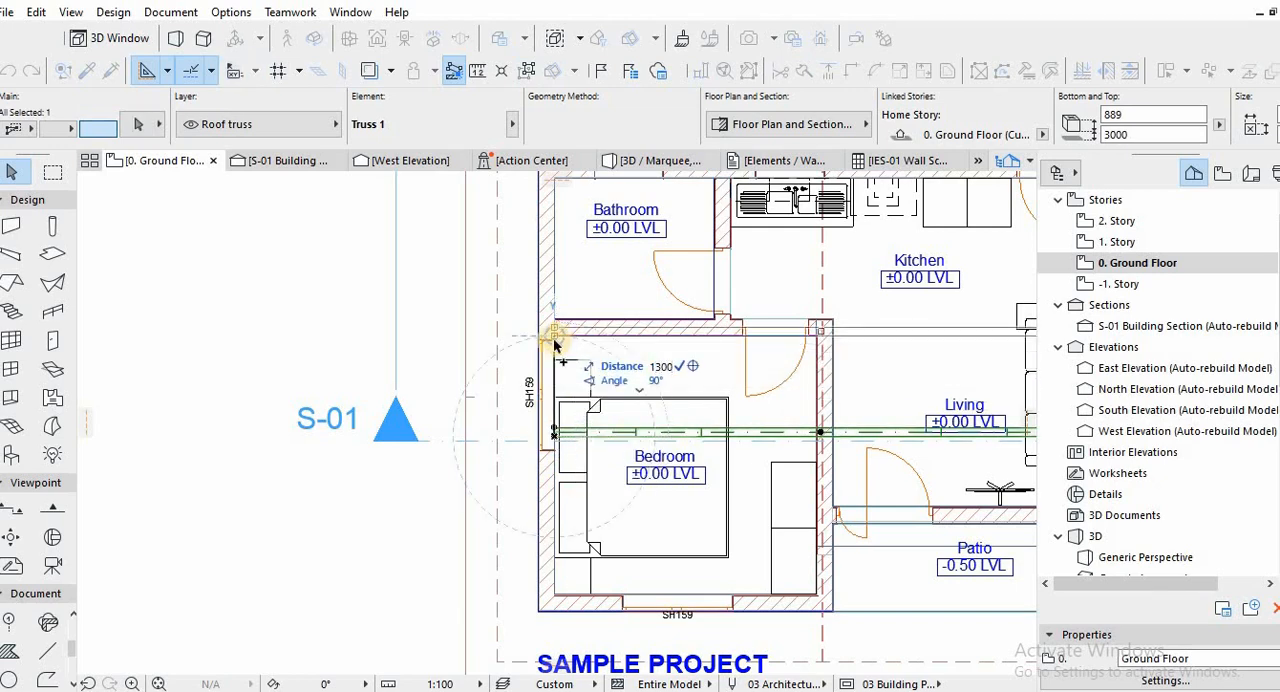
{"action": "key", "text": "Return"}
{"action": "scroll", "coordinate": [560, 529], "scroll_direction": "down", "scroll_amount": 2}
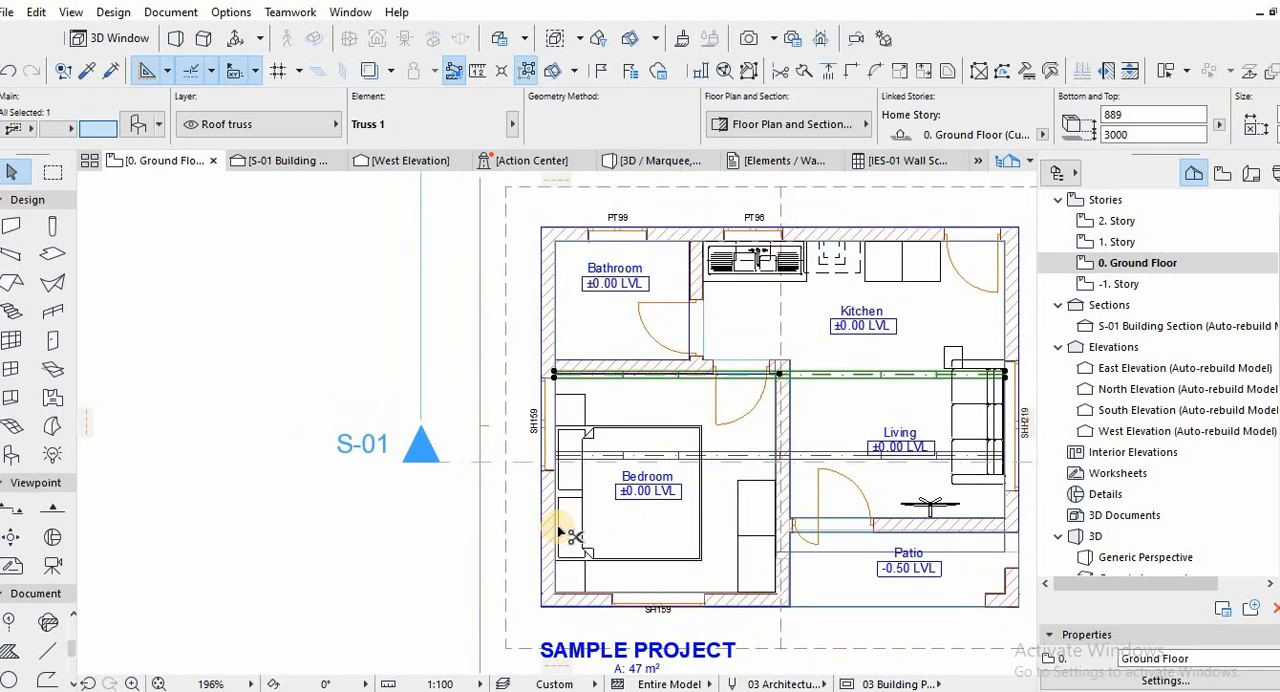
{"action": "middle_click_drag", "start_coordinate": [560, 530], "coordinate": [532, 613]}
{"action": "key", "text": "ctrl+shift+d"}
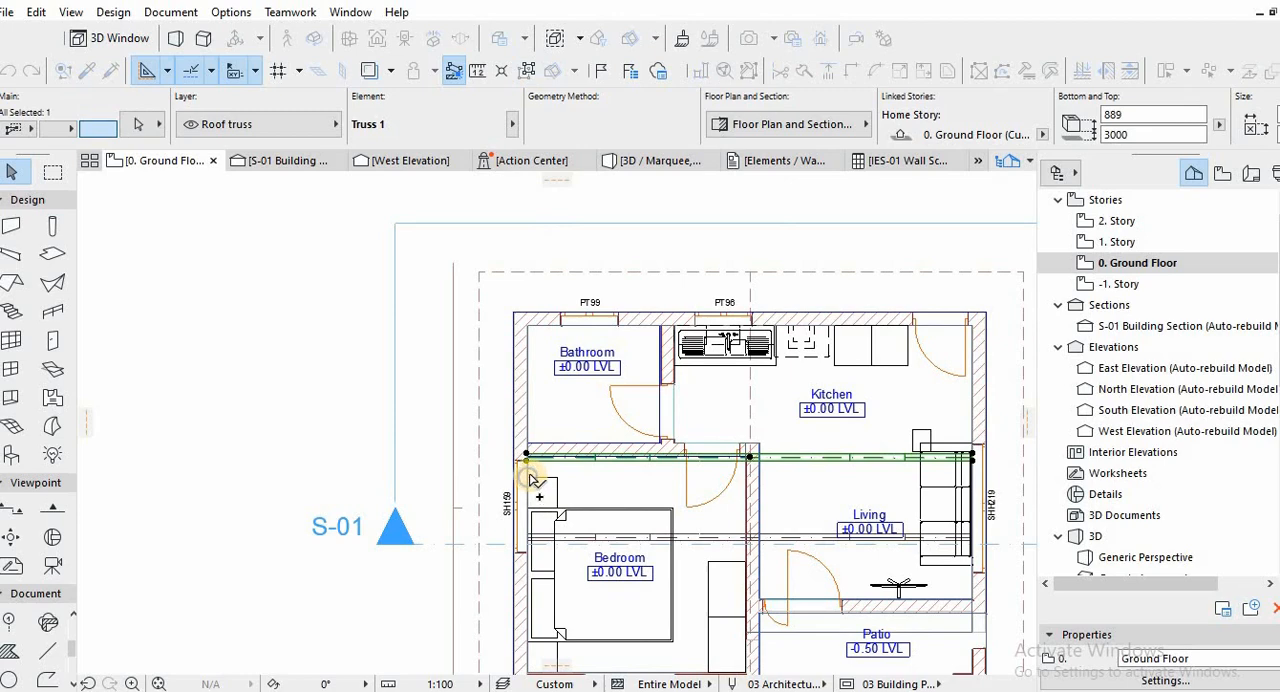
{"action": "left_click", "coordinate": [528, 478]}
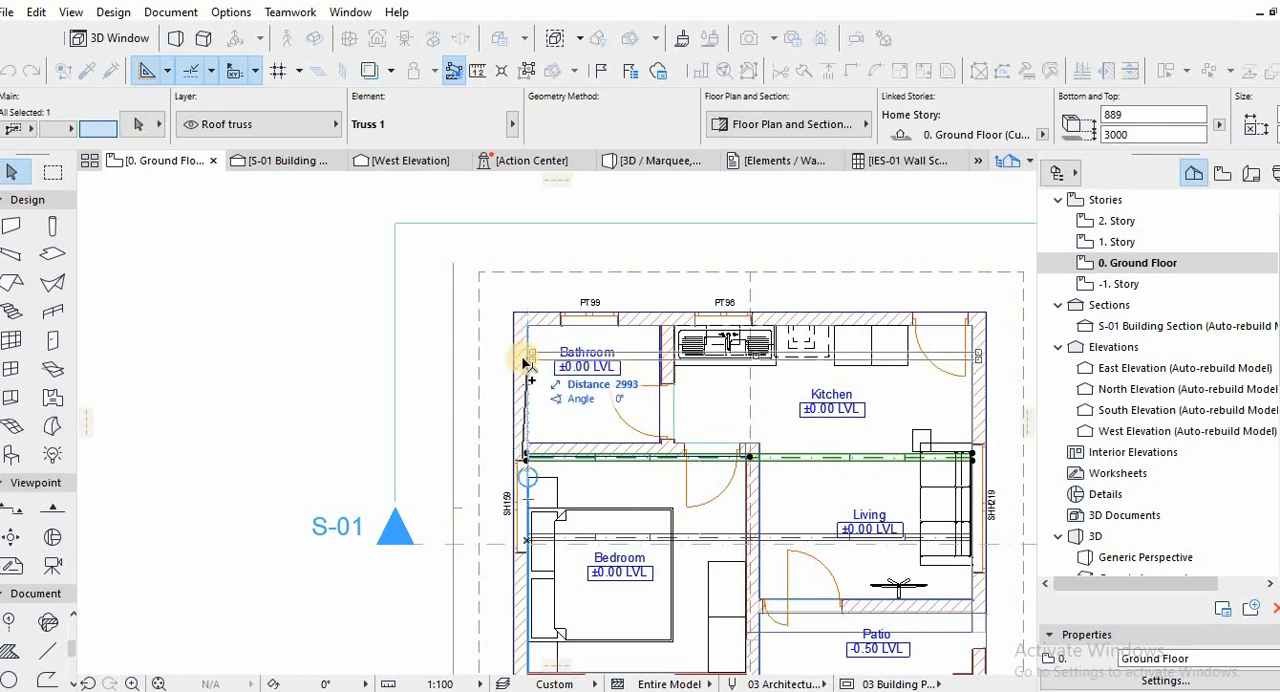
{"action": "key", "text": "Escape"}
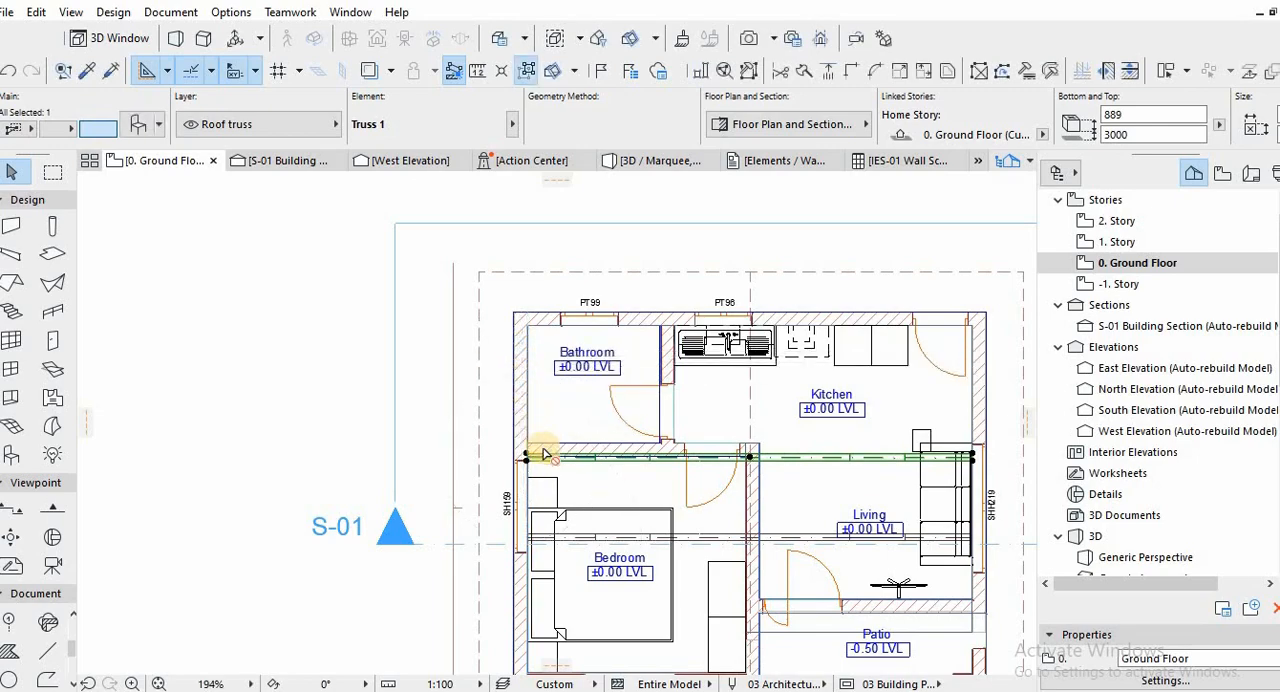
Copy the new truss once more at the same spacing so it crosses the bathroom and kitchen, and deselect it.
{"action": "key", "text": "ctrl+shift+d"}
{"action": "left_click", "coordinate": [527, 457]}
{"action": "left_click", "coordinate": [527, 377]}
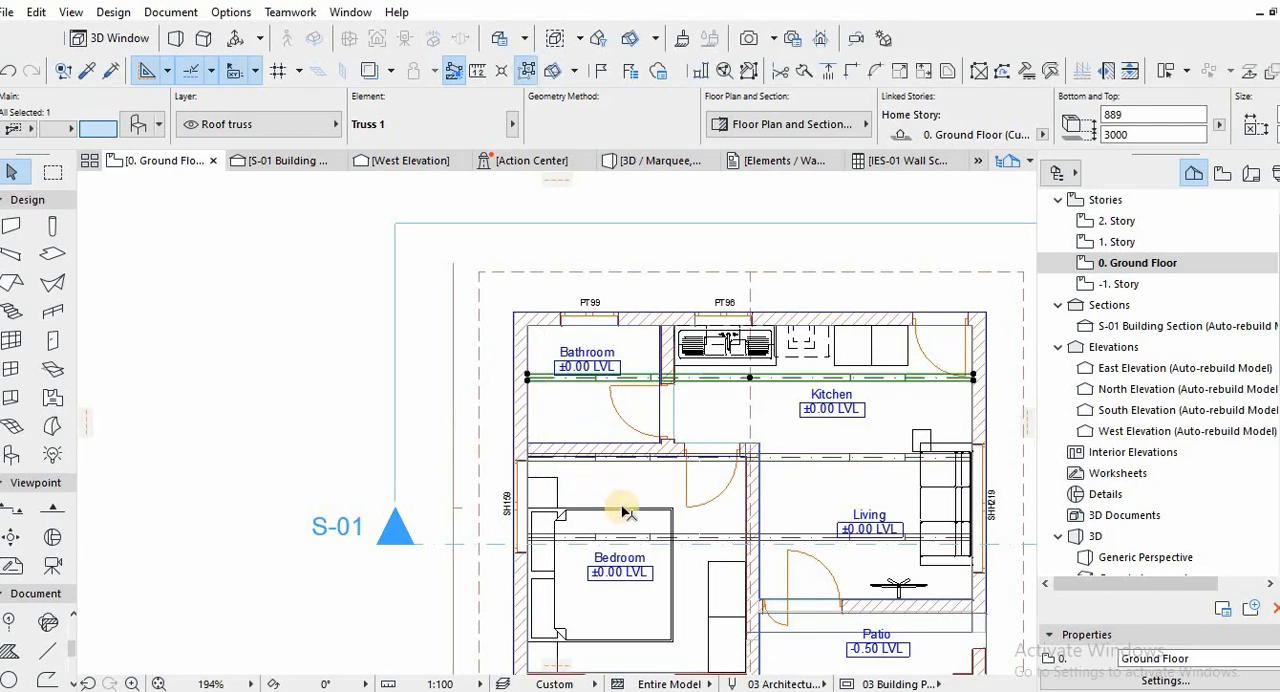
{"action": "scroll", "coordinate": [616, 500], "scroll_direction": "down", "scroll_amount": 1}
{"action": "middle_click_drag", "start_coordinate": [564, 515], "coordinate": [557, 383]}
{"action": "key", "text": "Escape"}
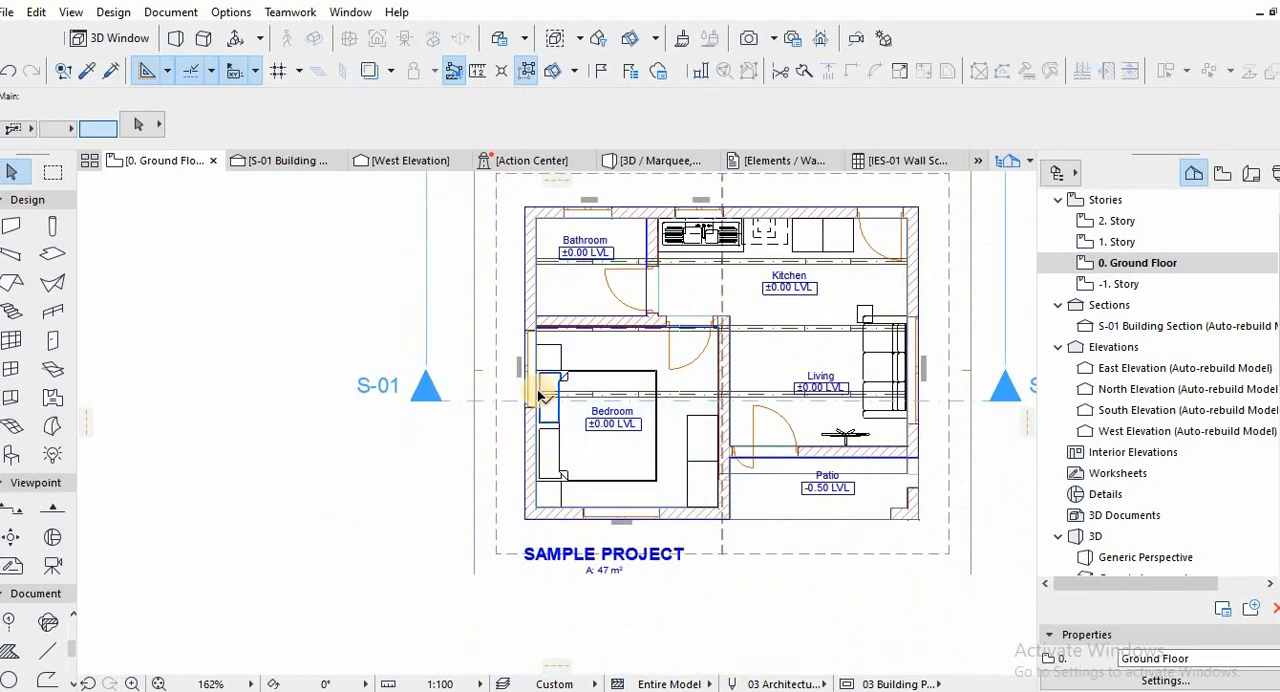
Copy the original bedroom truss 1300 mm toward the patio side of the plan.
{"action": "left_click", "coordinate": [568, 396]}
{"action": "left_click", "coordinate": [592, 407]}
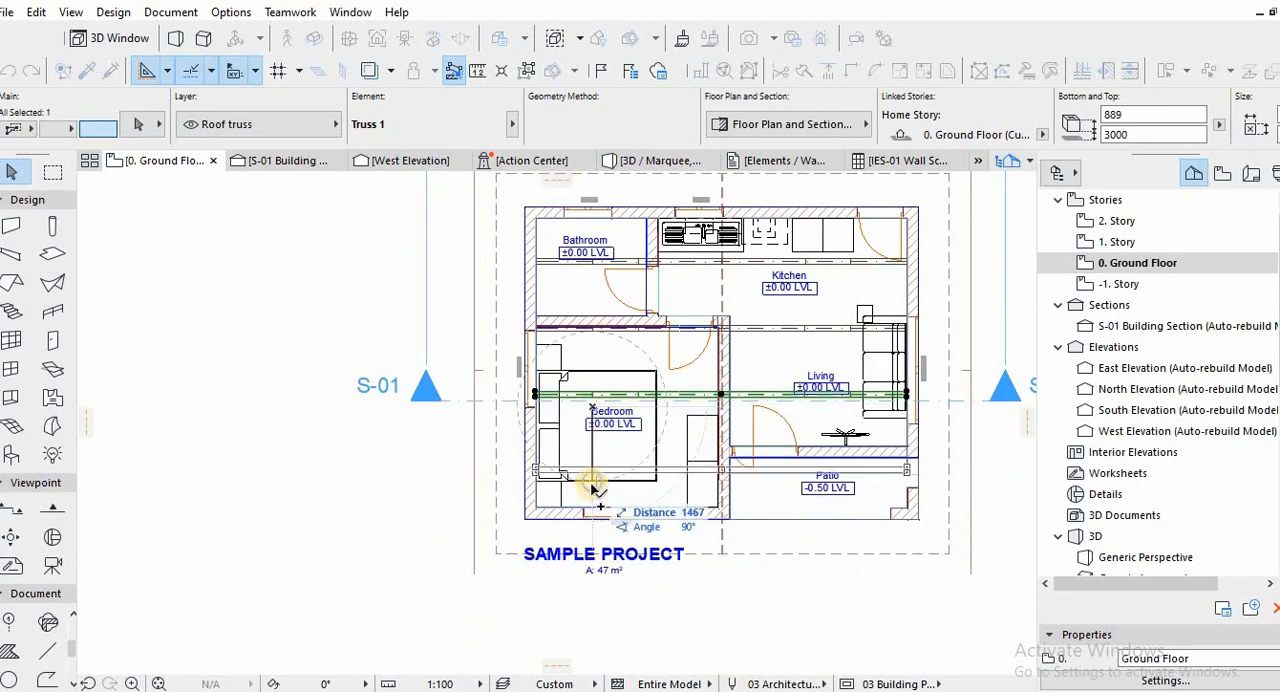
{"action": "type", "text": "1300"}
{"action": "key", "text": "Return"}
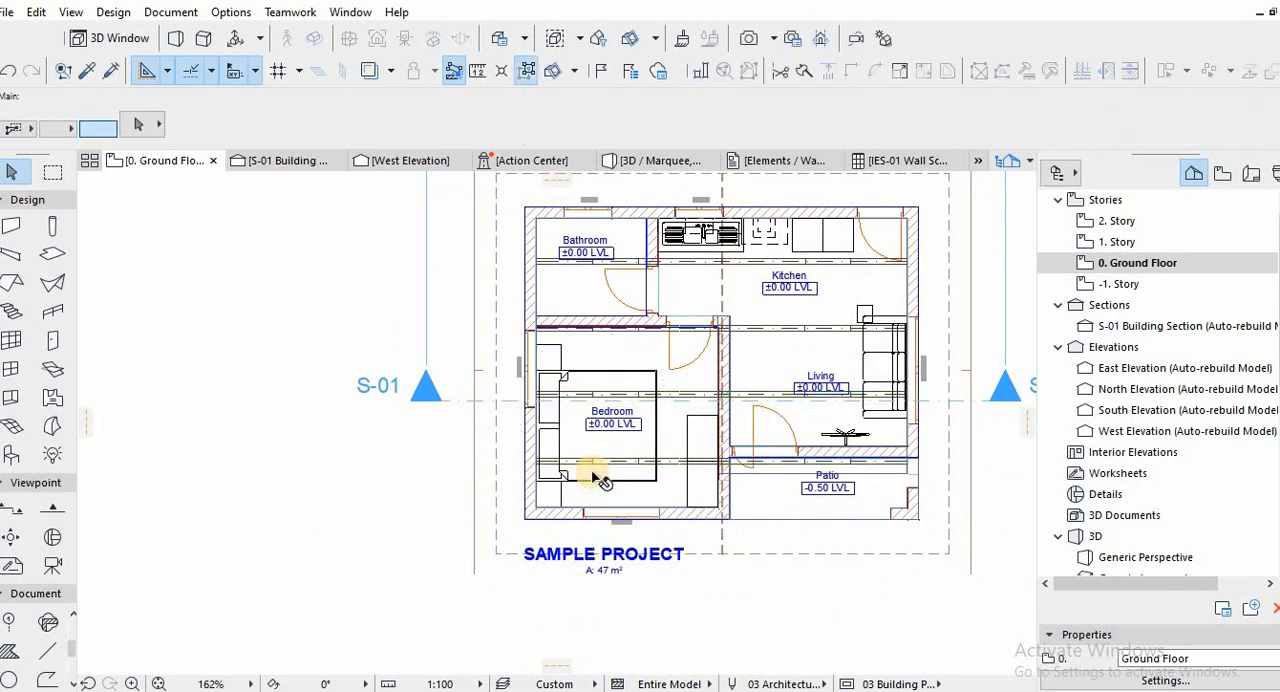
Copy the bedroom's floor slab in 3D up to ceiling level just below the trusses.
{"action": "key", "text": "F3"}
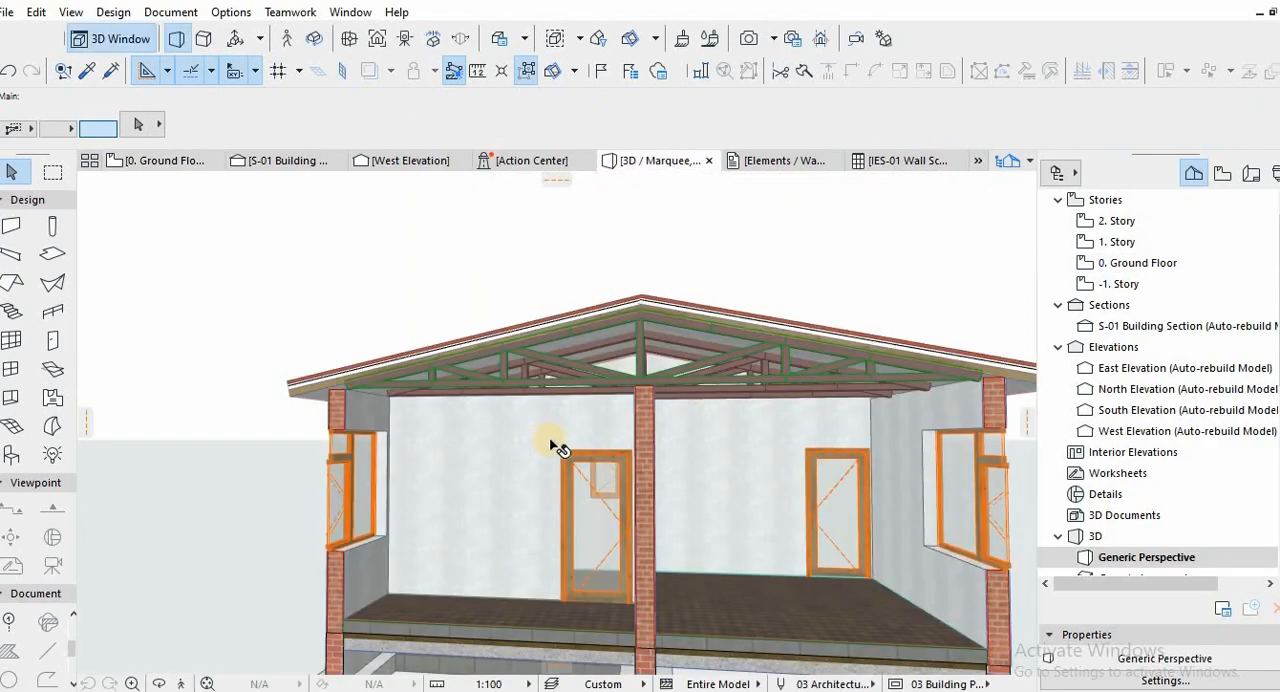
{"action": "middle_click_drag", "start_coordinate": [594, 351], "coordinate": [556, 422], "text": "shift"}
{"action": "left_click", "coordinate": [412, 589]}
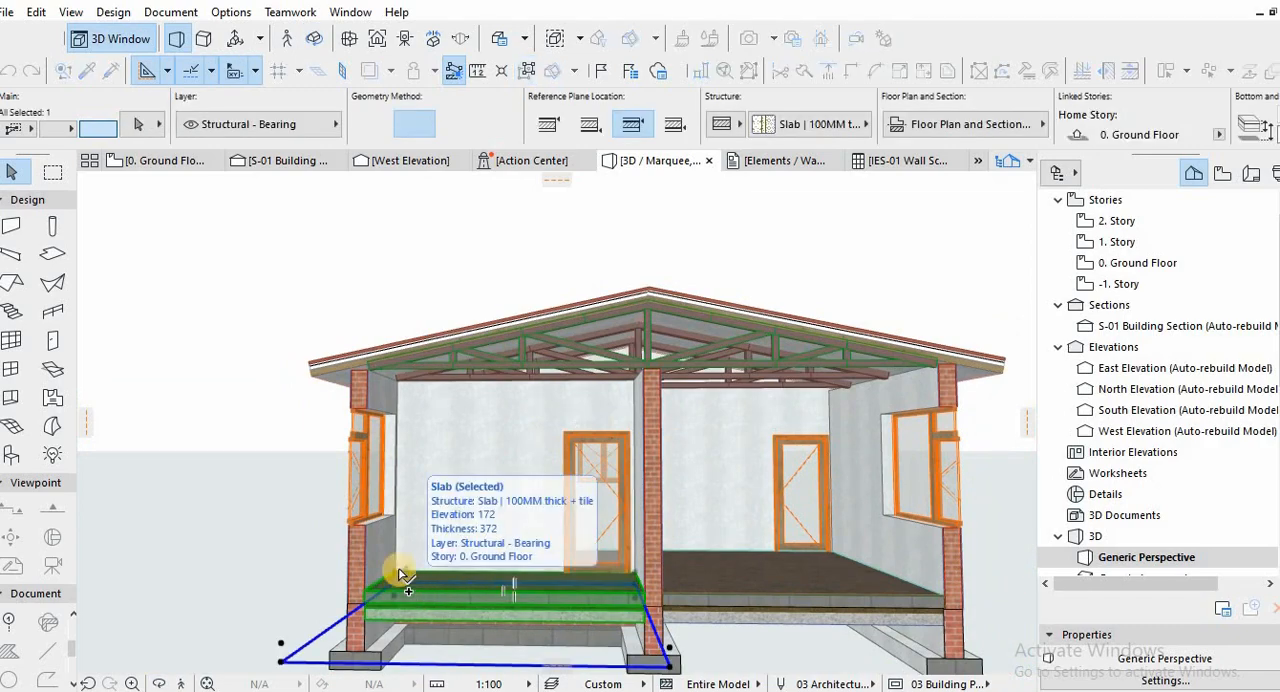
{"action": "left_click", "coordinate": [400, 573]}
{"action": "left_click", "coordinate": [398, 384]}
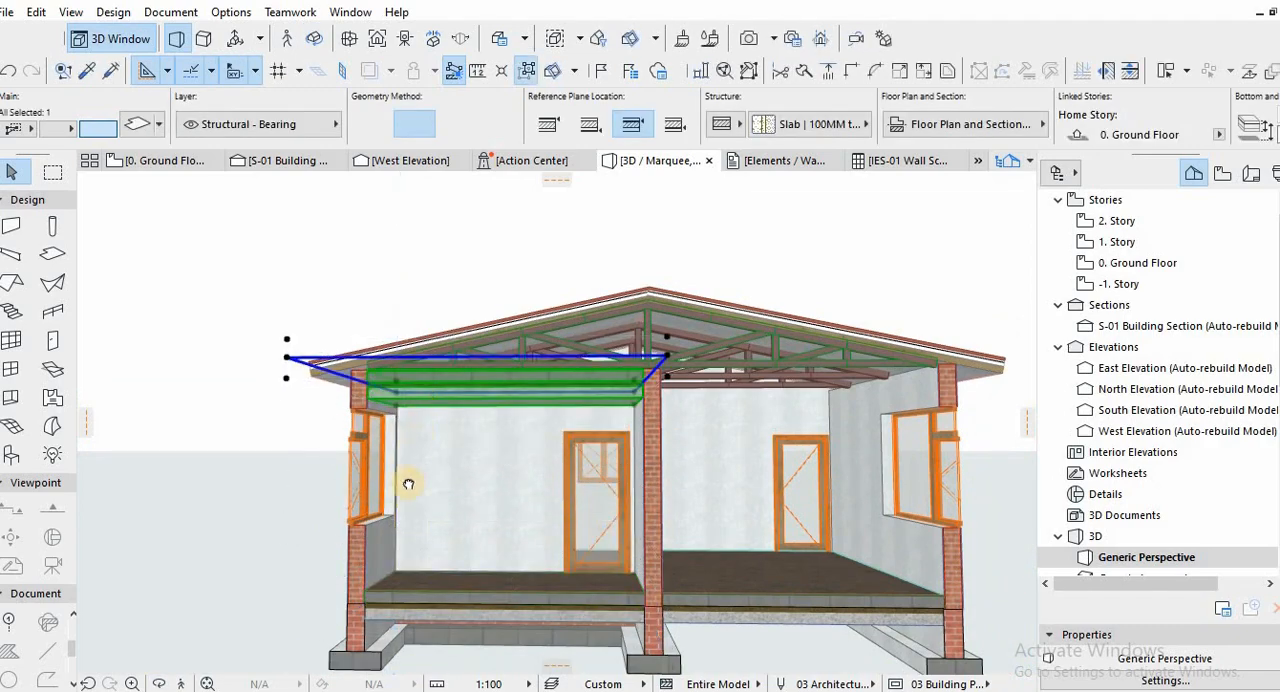
Change the copied ceiling slab from its composite to a basic concrete structure and set its thickness to 20 mm.
{"action": "middle_click_drag", "start_coordinate": [408, 484], "coordinate": [500, 486]}
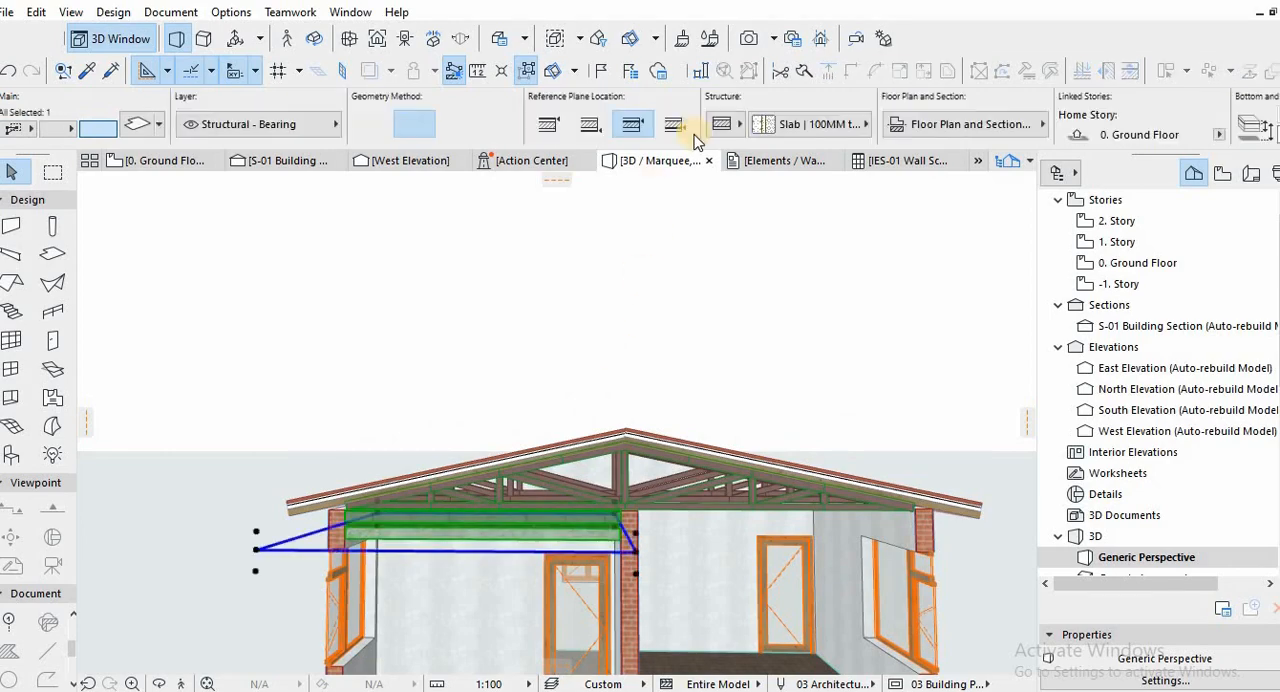
{"action": "left_click", "coordinate": [788, 126]}
{"action": "left_click", "coordinate": [738, 126]}
{"action": "left_click", "coordinate": [763, 125]}
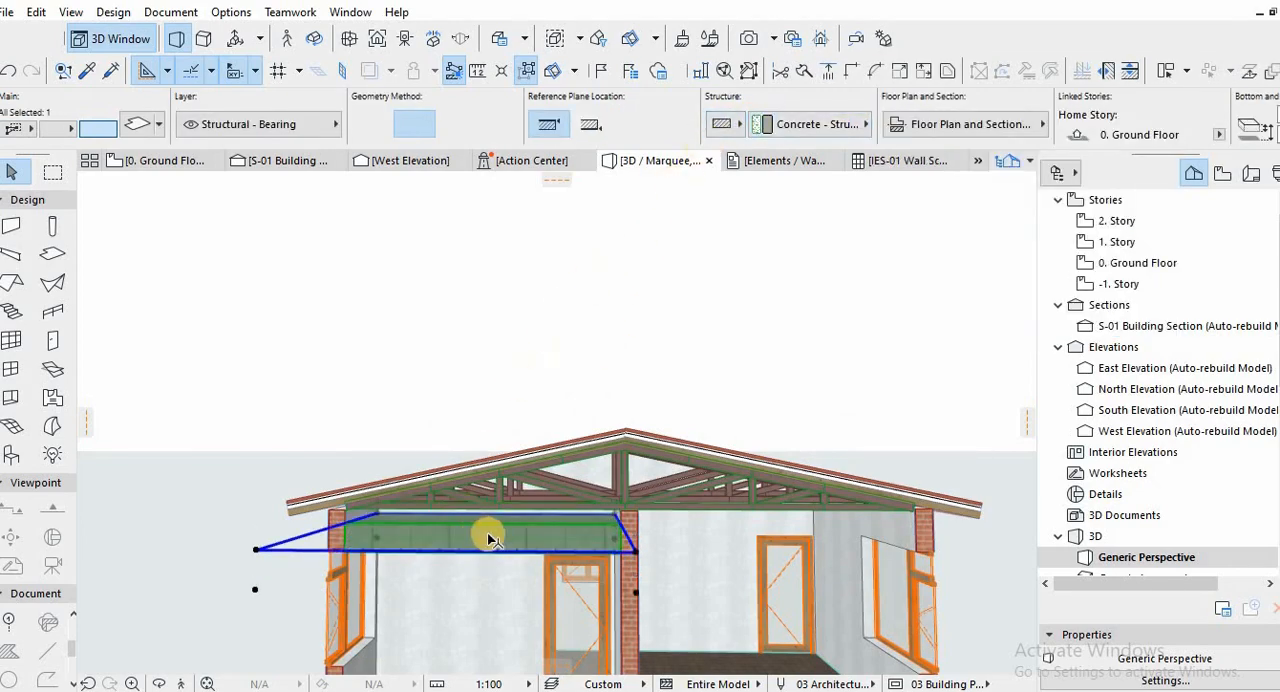
{"action": "middle_click_drag", "start_coordinate": [401, 549], "coordinate": [415, 472]}
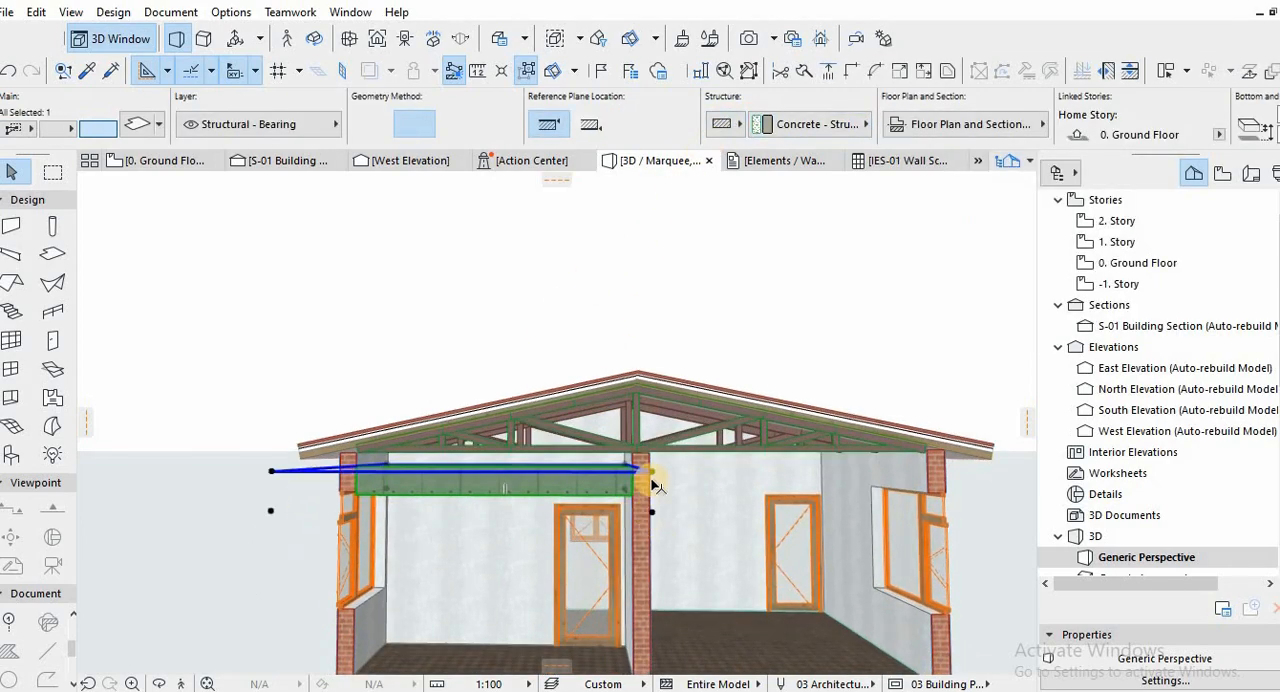
{"action": "scroll", "coordinate": [1012, 102], "scroll_direction": "down", "scroll_amount": 4}
{"action": "left_click_drag", "start_coordinate": [893, 115], "coordinate": [803, 121]}
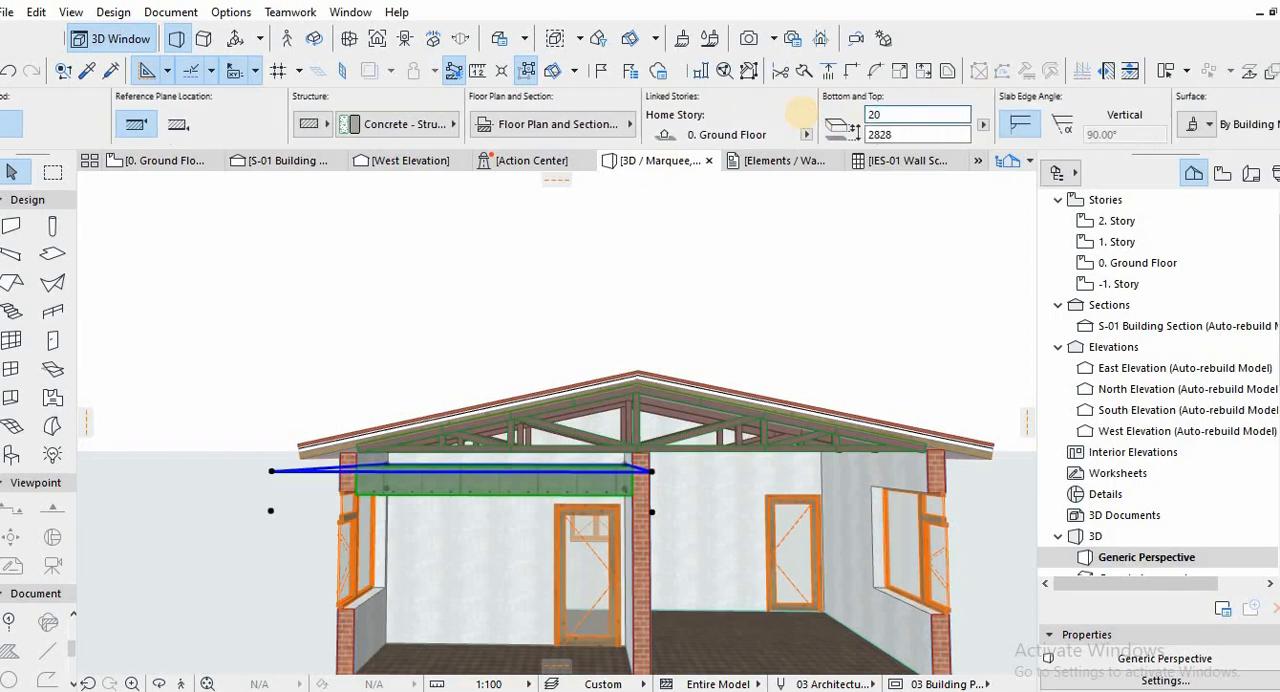
Raise the thin ceiling slab to the underside of the trusses at the wall top and deselect it.
{"action": "scroll", "coordinate": [381, 485], "scroll_direction": "up", "scroll_amount": 5}
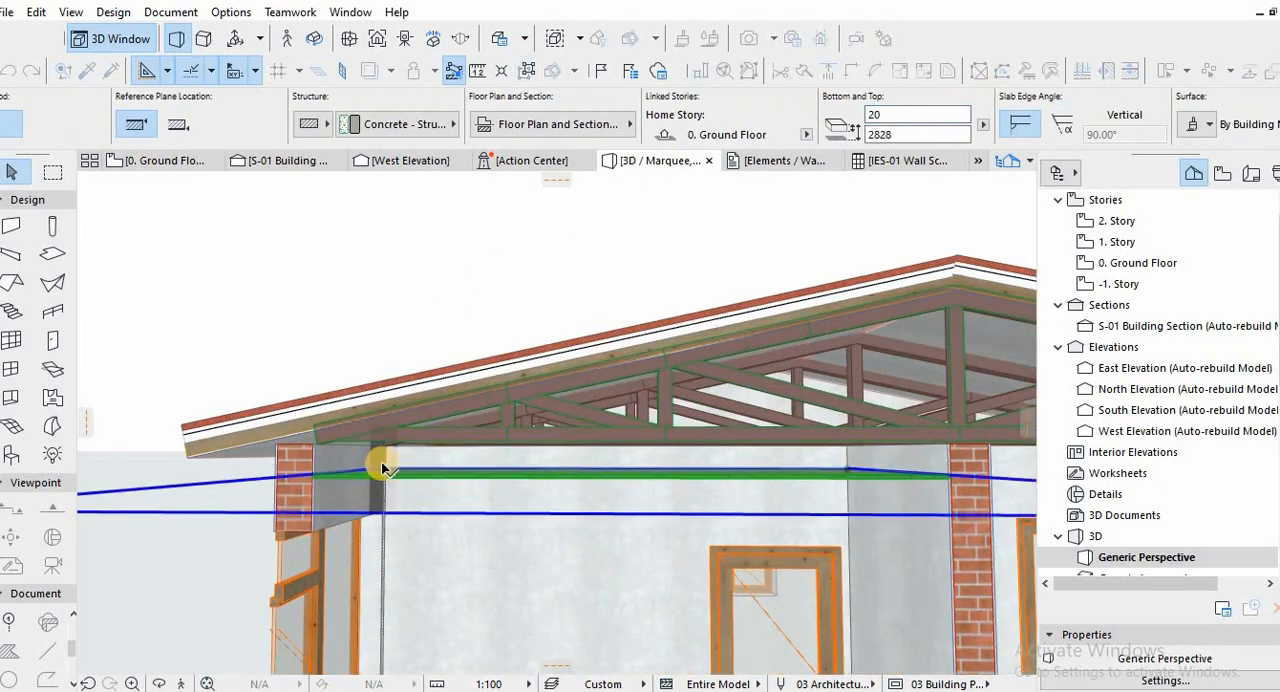
{"action": "left_click", "coordinate": [382, 468]}
{"action": "left_click", "coordinate": [386, 446]}
{"action": "key", "text": "Escape"}
{"action": "middle_click_drag", "start_coordinate": [377, 483], "coordinate": [371, 533]}
{"action": "scroll", "coordinate": [306, 506], "scroll_direction": "up", "scroll_amount": 5}
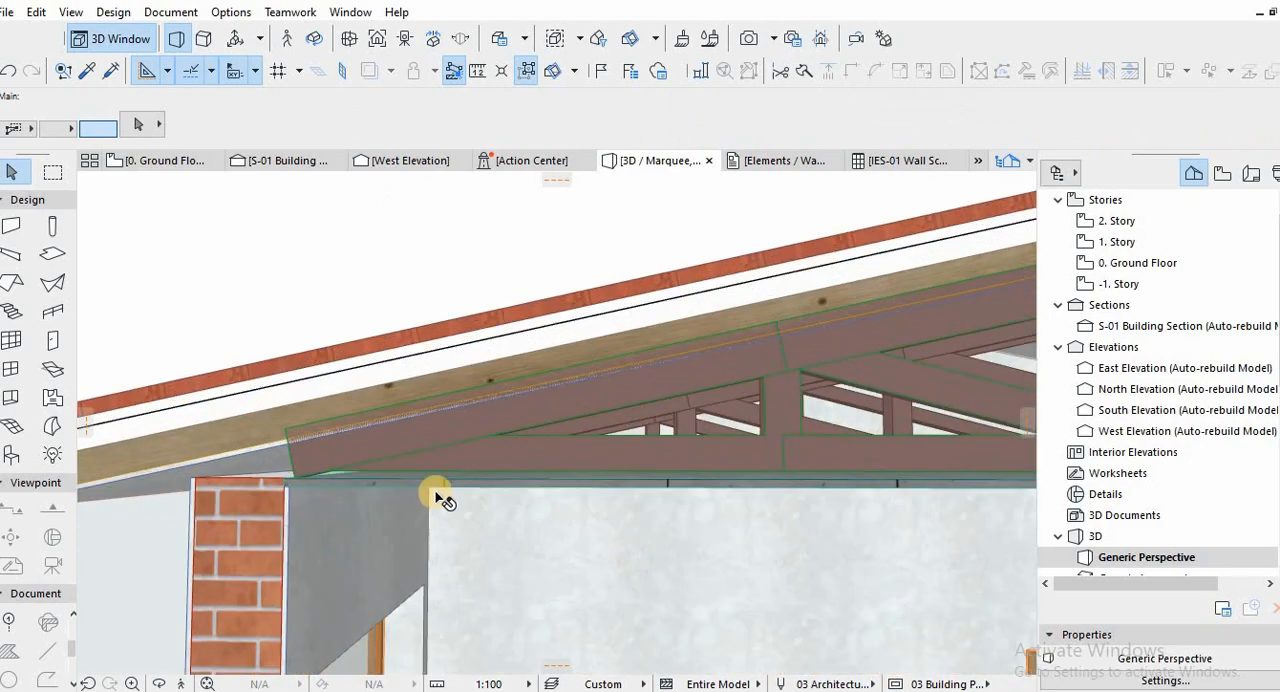
{"action": "middle_click_drag", "start_coordinate": [441, 491], "coordinate": [286, 477], "text": "shift"}
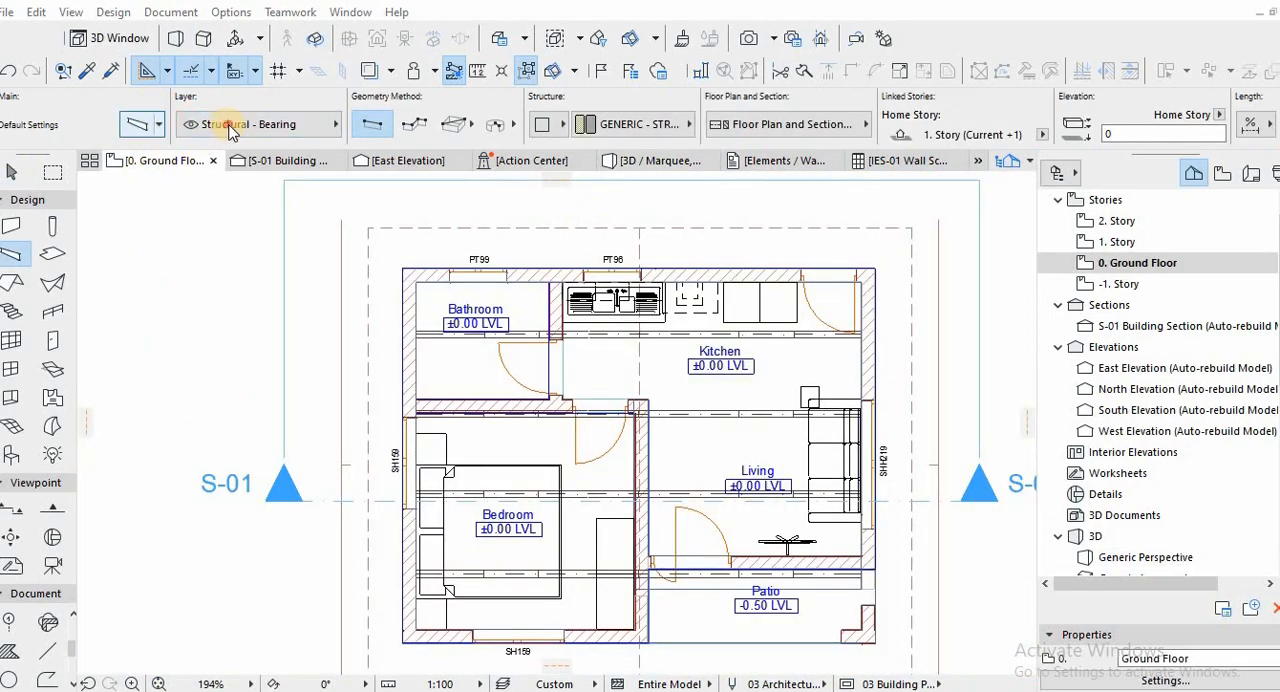
Set the Beam tool on the Ground Floor plan to a complex profile and choose Plaster Cornice/Coving.
{"action": "key", "text": "Escape"}
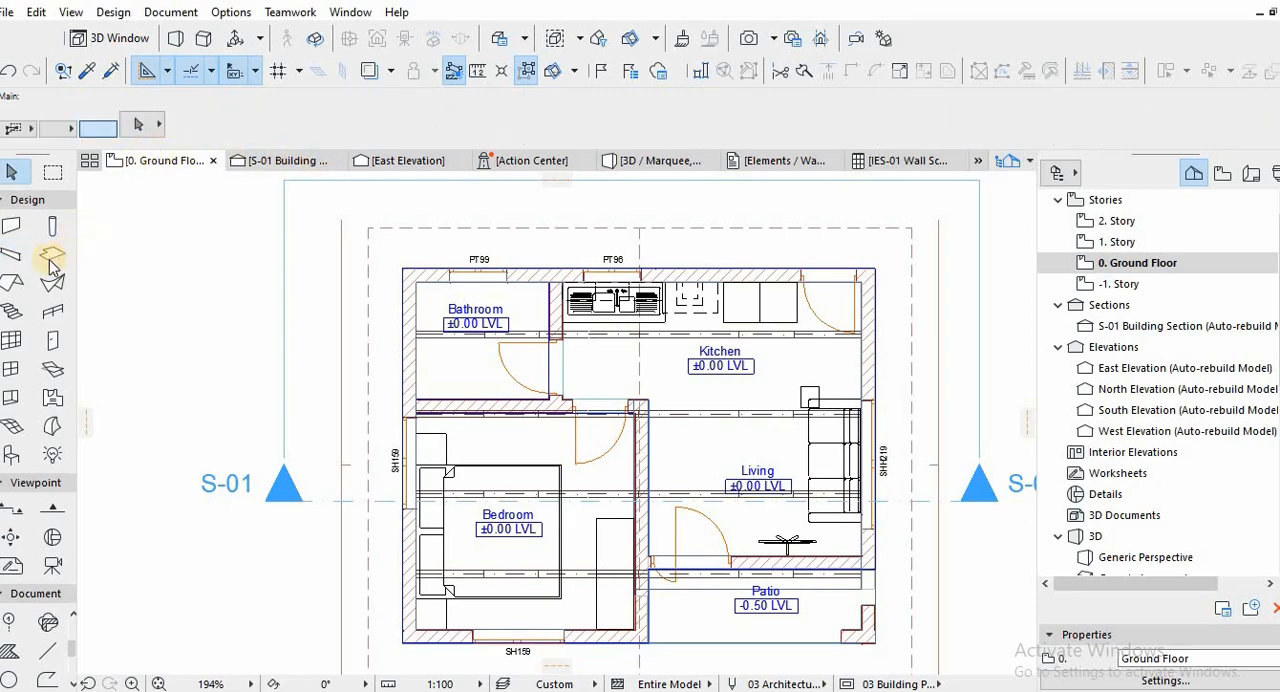
{"action": "left_click", "coordinate": [12, 256]}
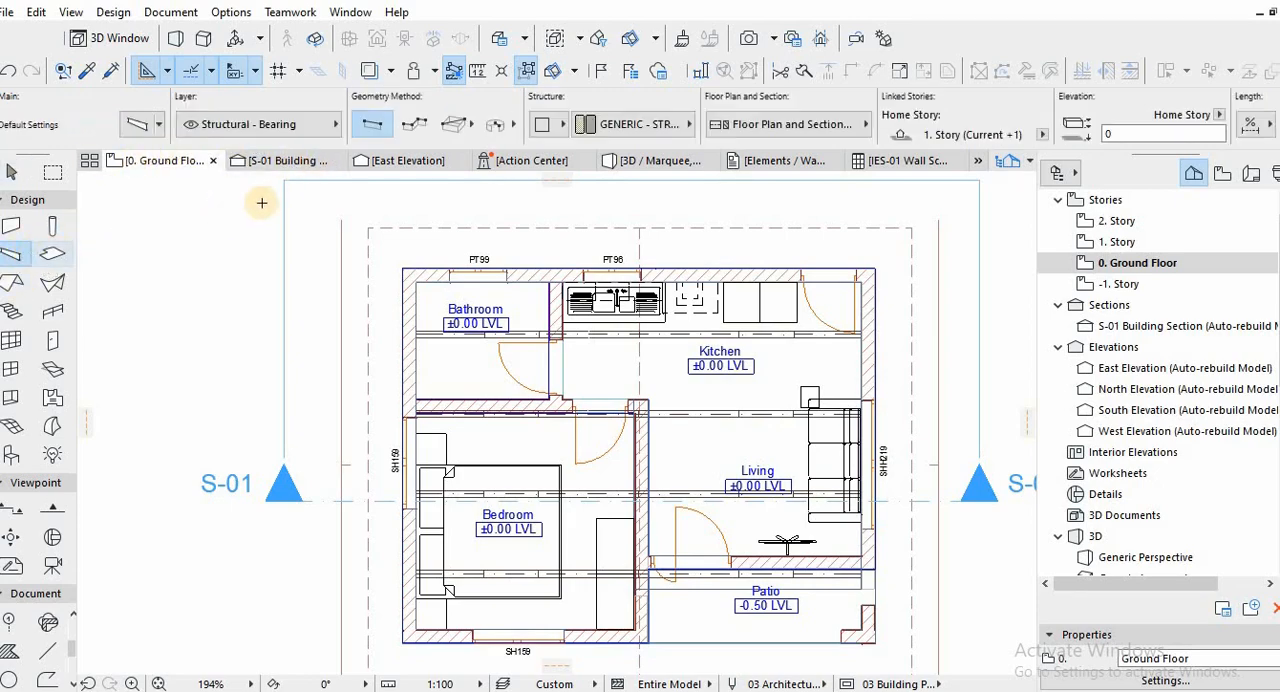
{"action": "left_click", "coordinate": [539, 124]}
{"action": "left_click", "coordinate": [546, 126]}
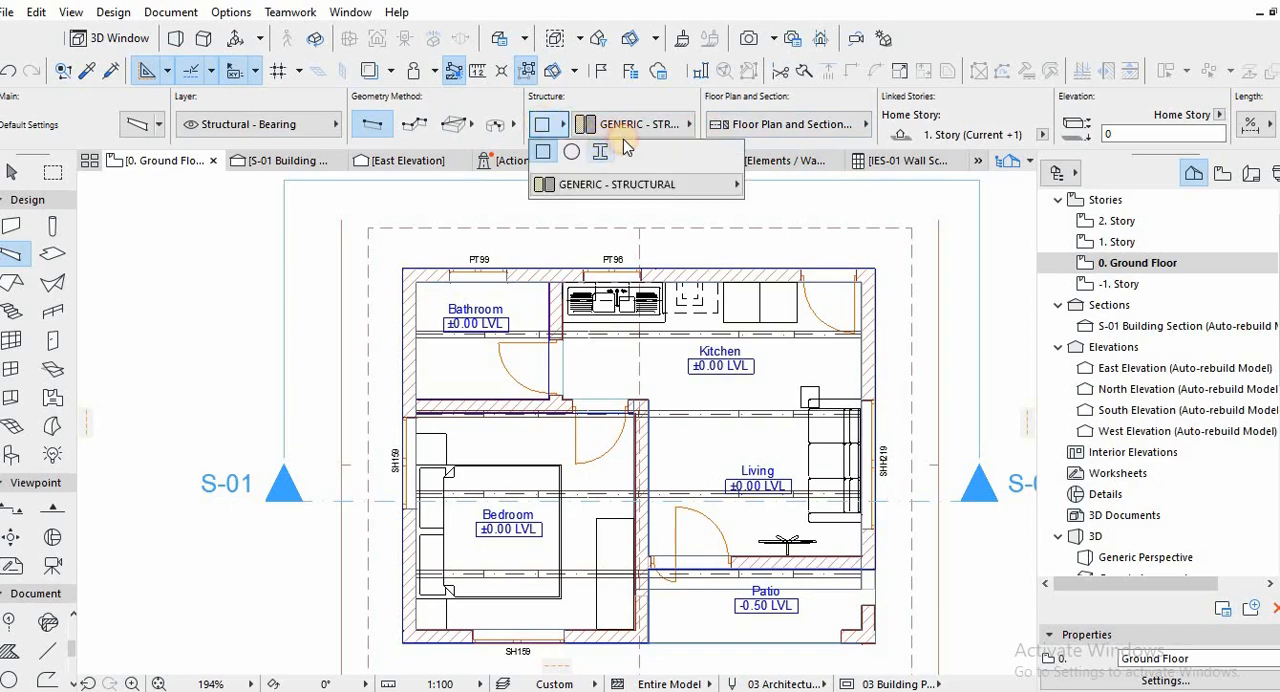
{"action": "left_click", "coordinate": [600, 150]}
{"action": "left_click", "coordinate": [625, 124]}
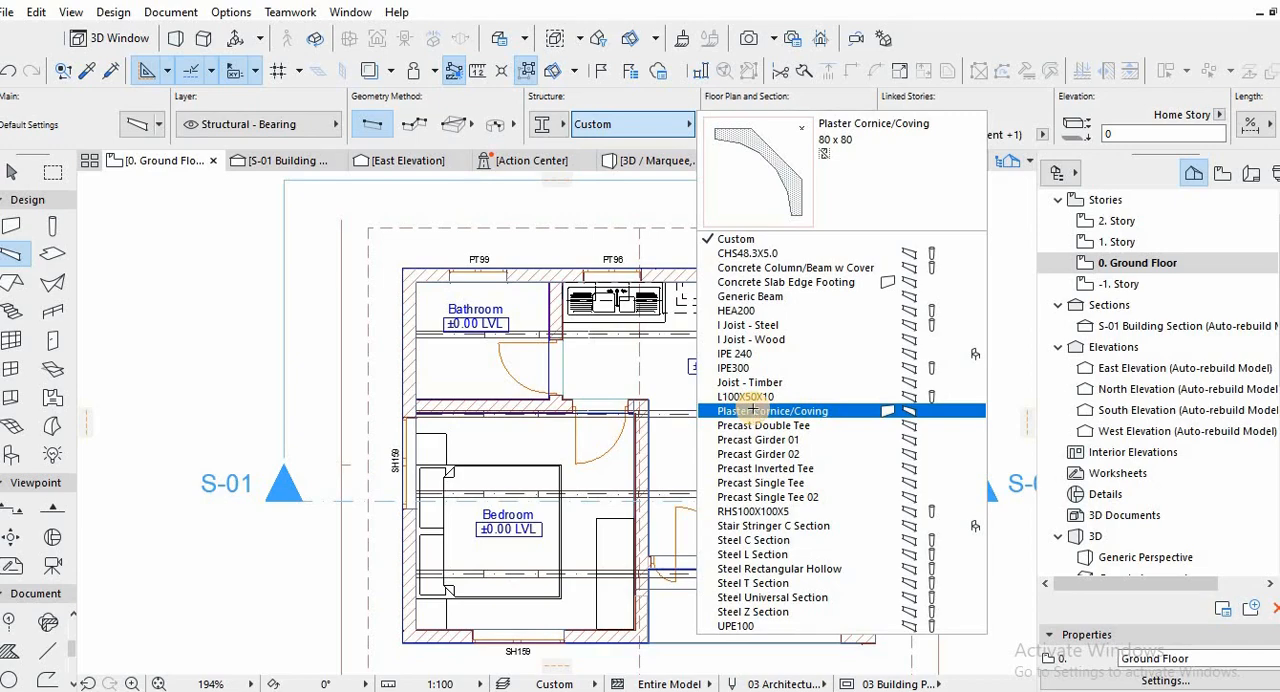
{"action": "left_click", "coordinate": [752, 410]}
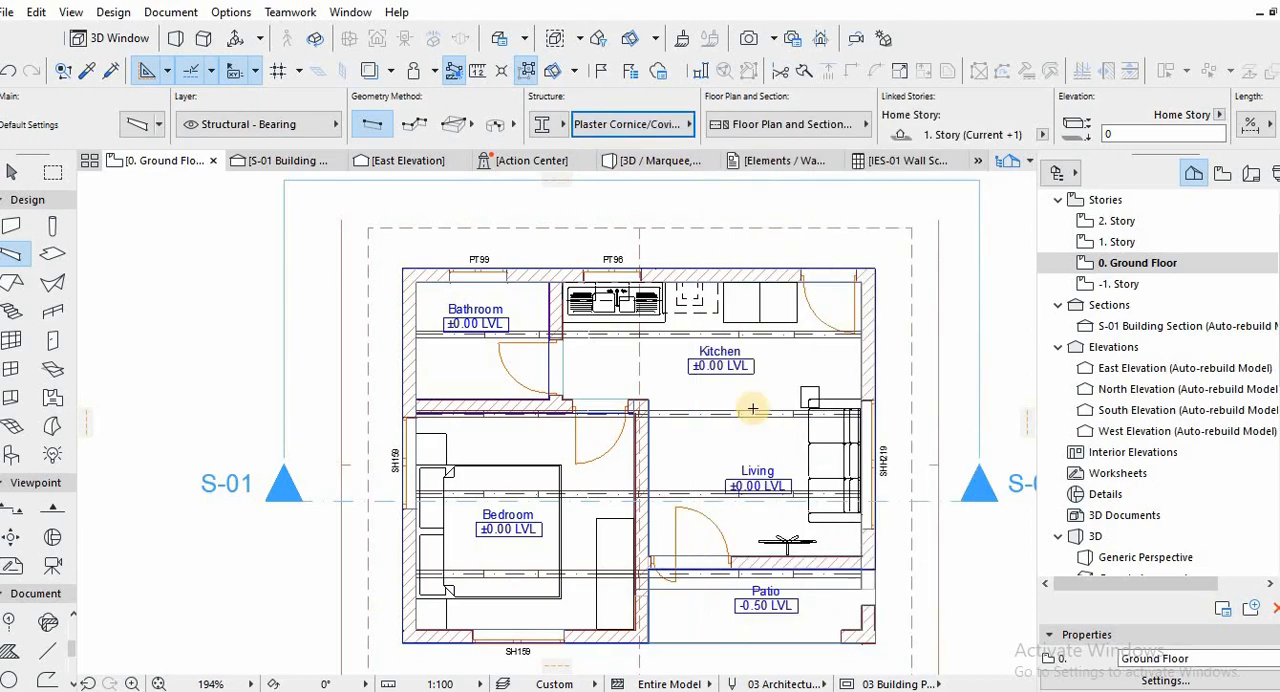
Draw the Plaster Cornice/Coving beam along the bedroom's inner wall face, starting at the corner beside the bathroom wall.
{"action": "scroll", "coordinate": [429, 406], "scroll_direction": "up", "scroll_amount": 3}
{"action": "middle_click_drag", "start_coordinate": [429, 406], "coordinate": [372, 234]}
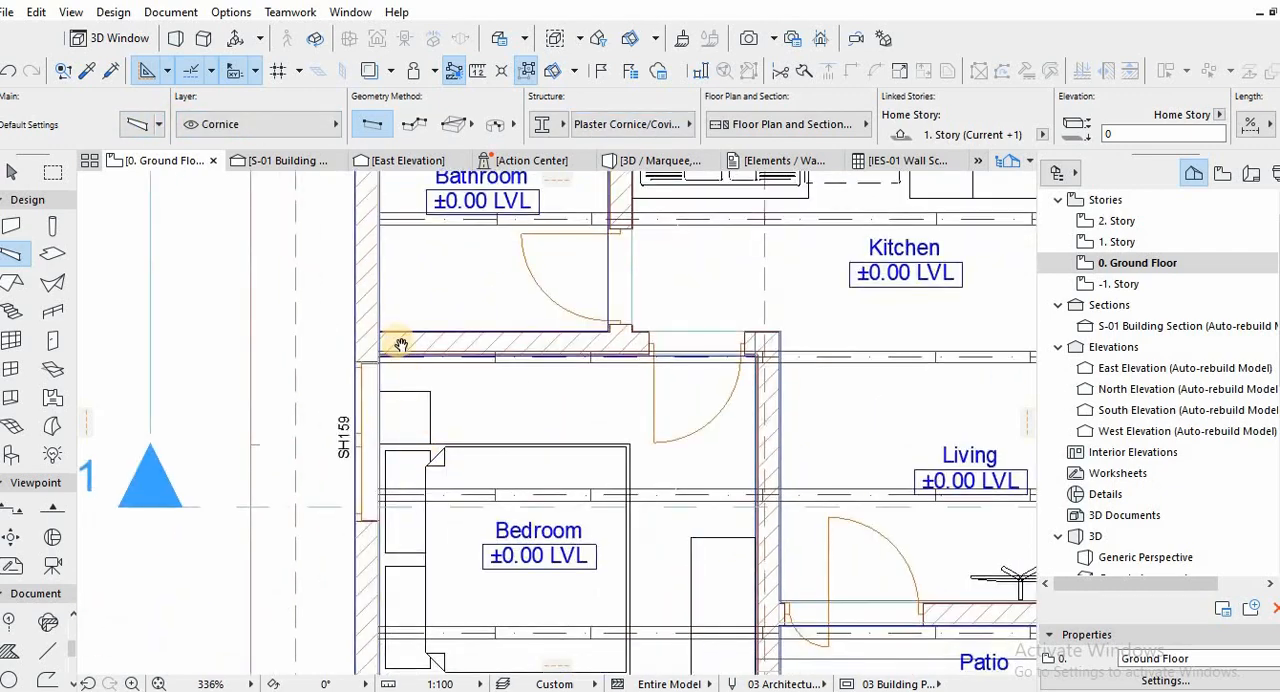
{"action": "scroll", "coordinate": [364, 258], "scroll_direction": "up", "scroll_amount": 3}
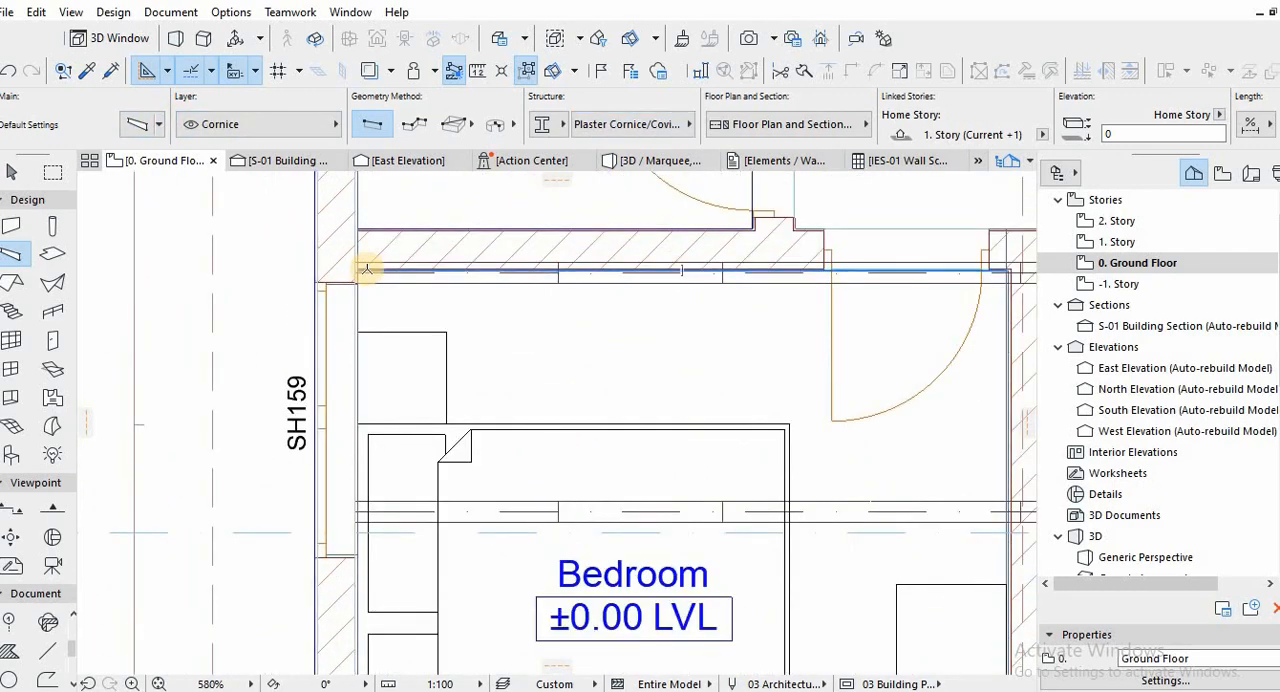
{"action": "scroll", "coordinate": [320, 334], "scroll_direction": "up", "scroll_amount": 5}
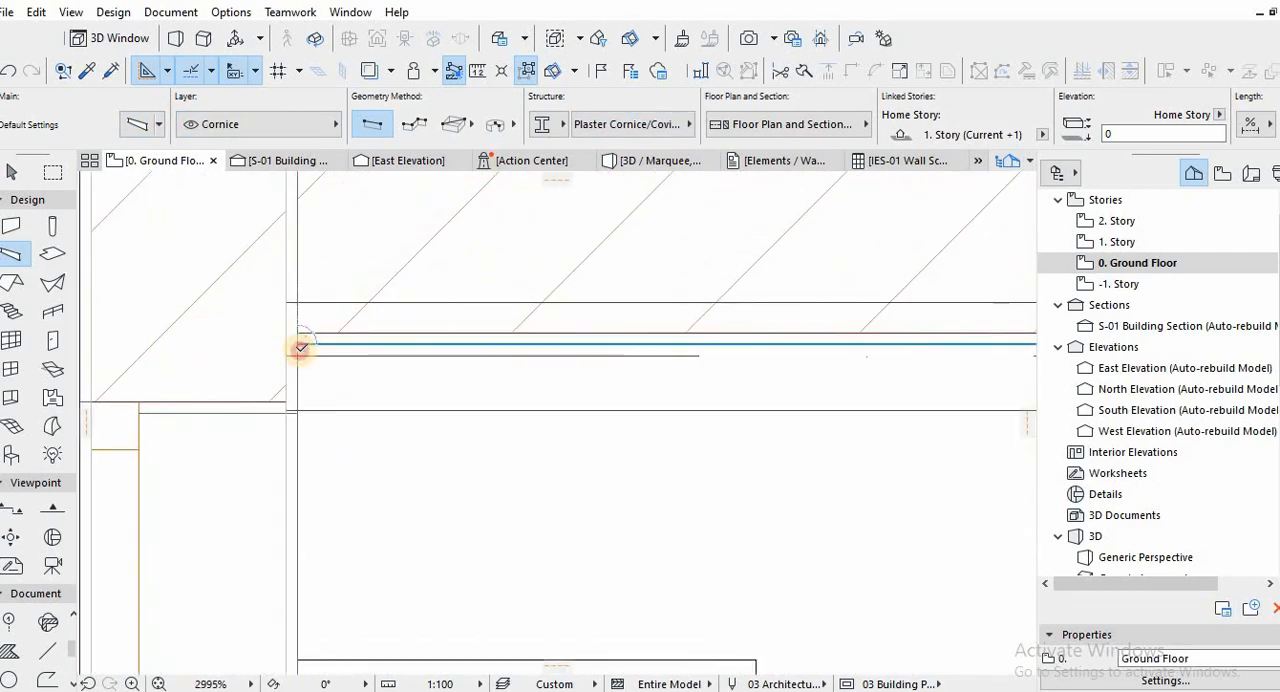
{"action": "left_click", "coordinate": [297, 333]}
{"action": "scroll", "coordinate": [326, 479], "scroll_direction": "down", "scroll_amount": 10}
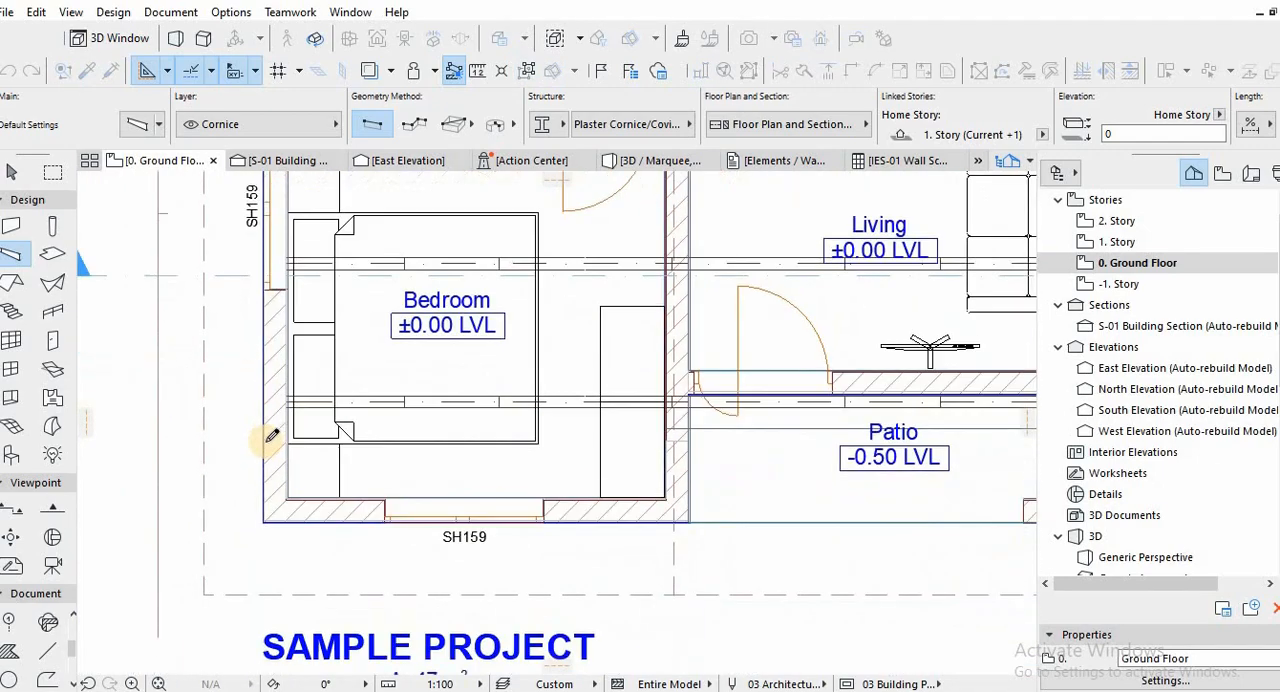
Lower the cornice by 40 mm in the building section and inspect it on its own in 3D.
{"action": "scroll", "coordinate": [303, 488], "scroll_direction": "up", "scroll_amount": 6}
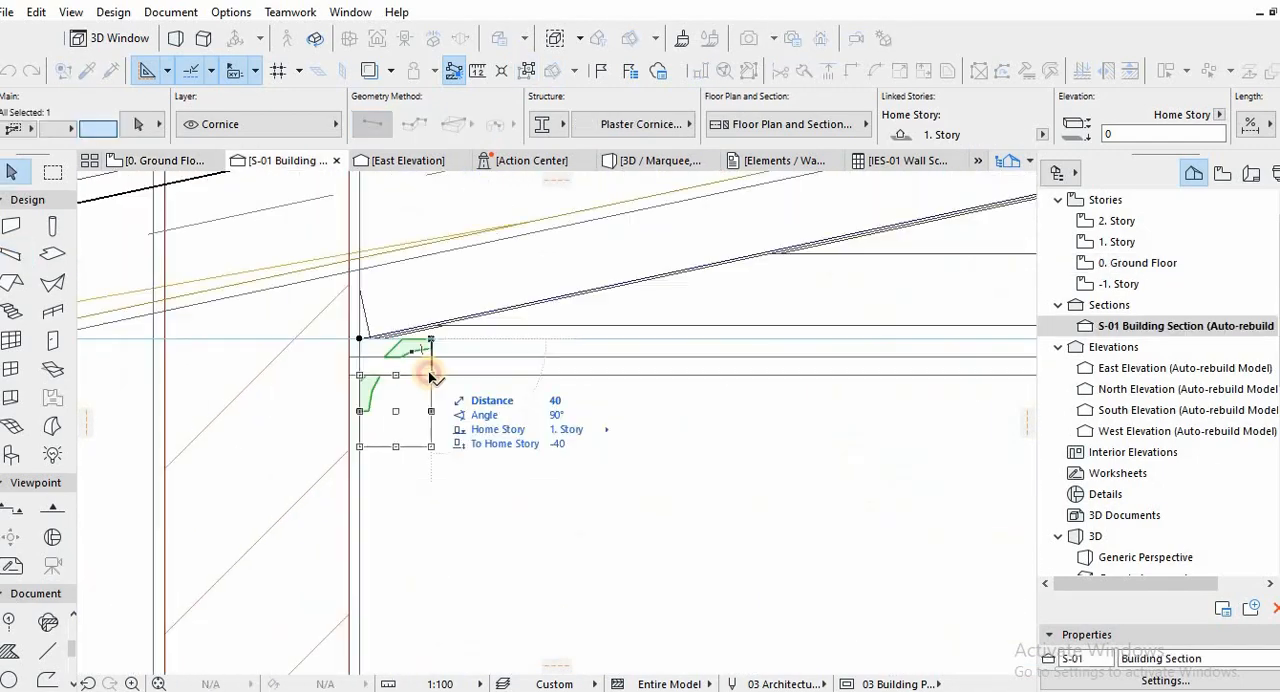
{"action": "left_click", "coordinate": [400, 394]}
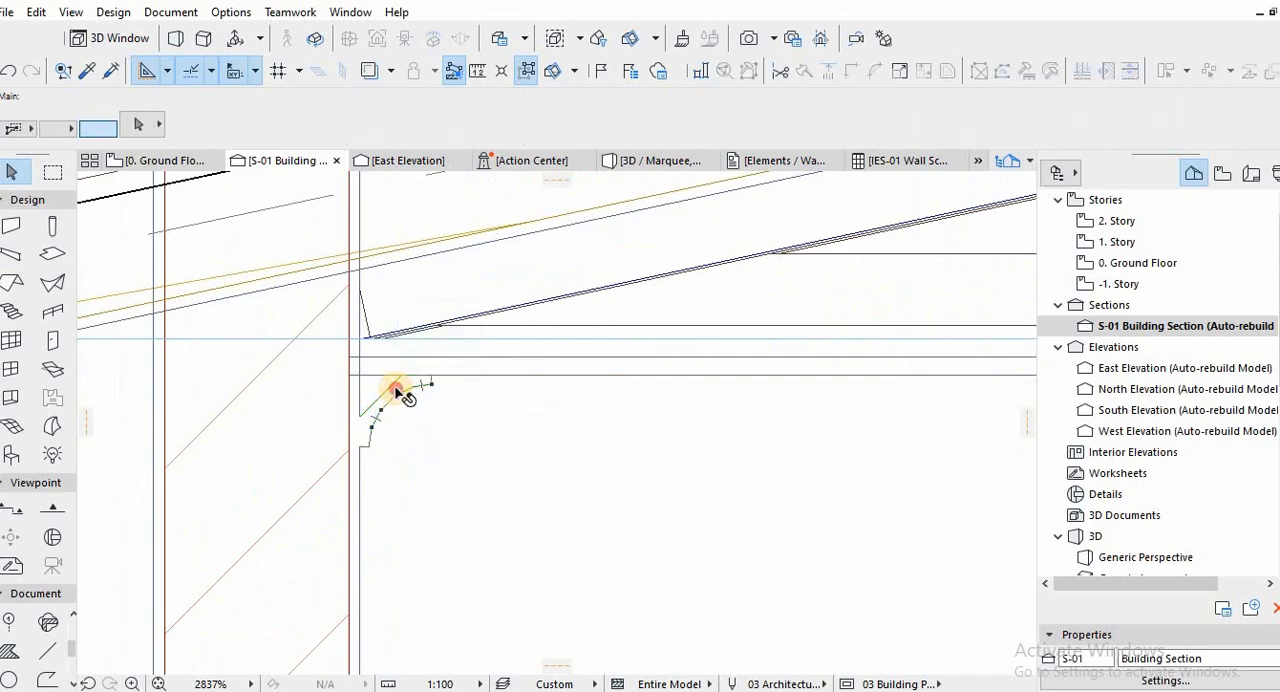
{"action": "key", "text": "F5"}
{"action": "middle_click_drag", "start_coordinate": [452, 452], "coordinate": [498, 423], "text": "shift"}
{"action": "left_click", "coordinate": [423, 328]}
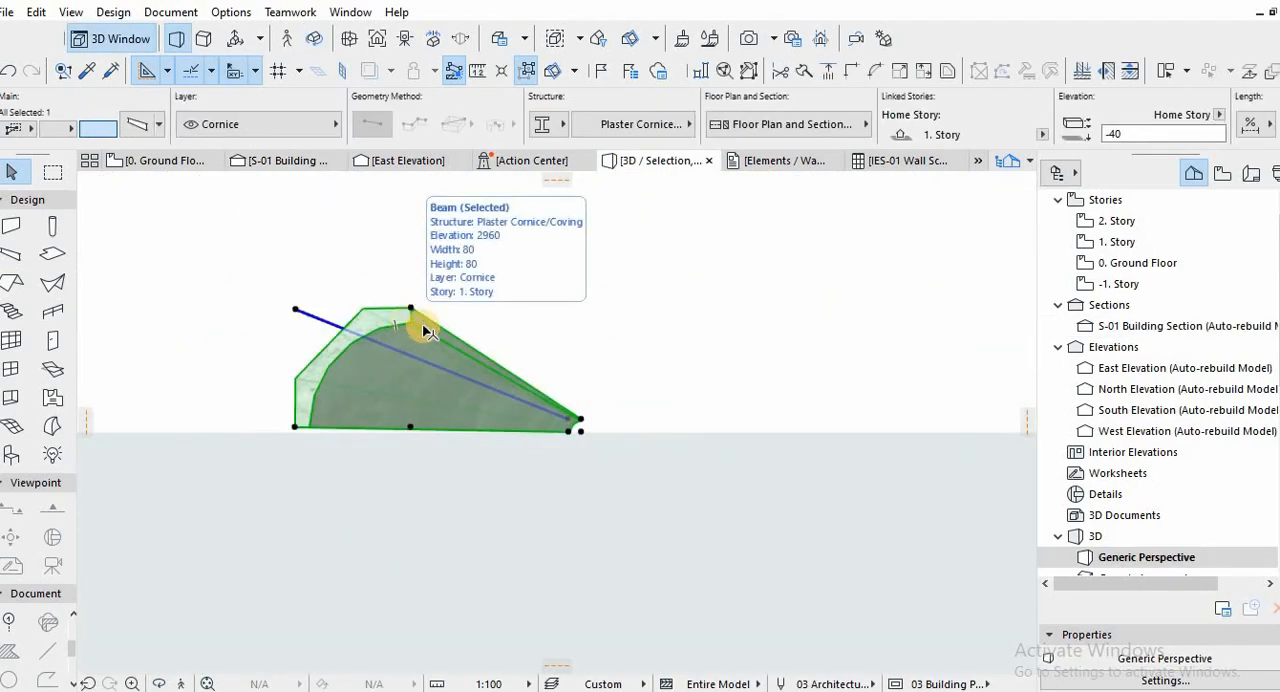
{"action": "key", "text": "Escape"}
{"action": "key", "text": "F2"}
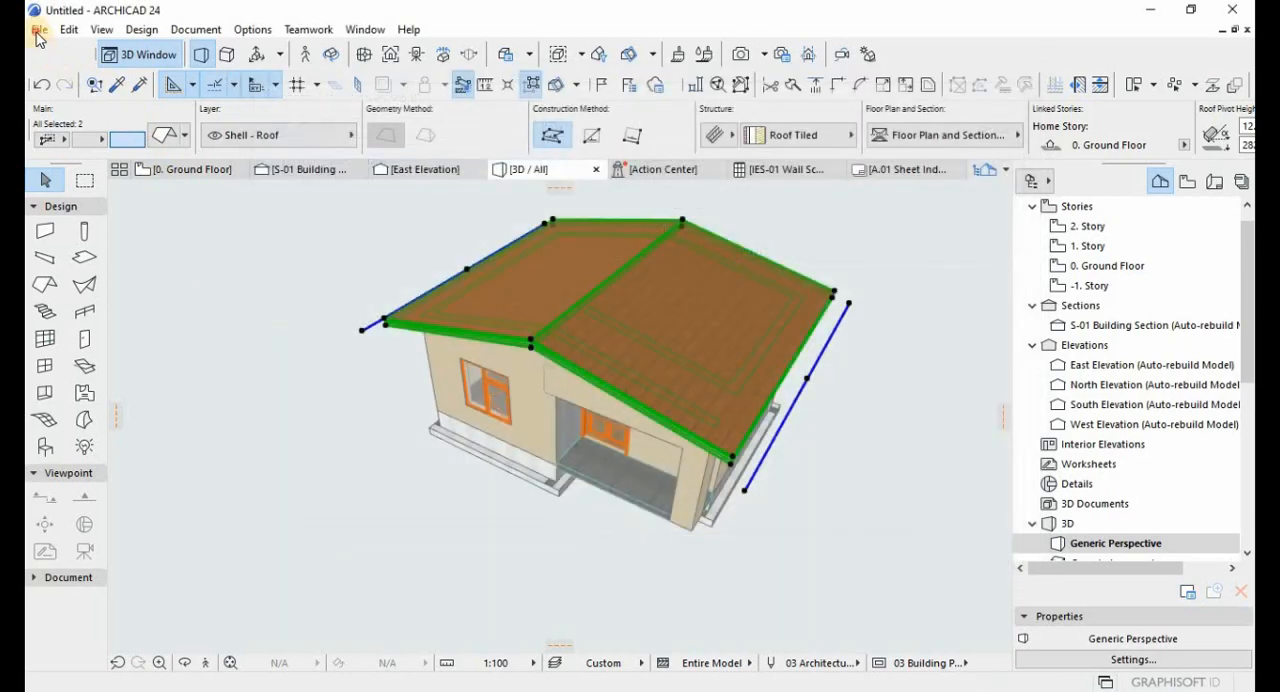
Add the Accessories Library 24 folder to the project's loaded libraries with the Library Manager.
{"action": "left_click", "coordinate": [39, 29]}
{"action": "mouse_move", "coordinate": [190, 330]}
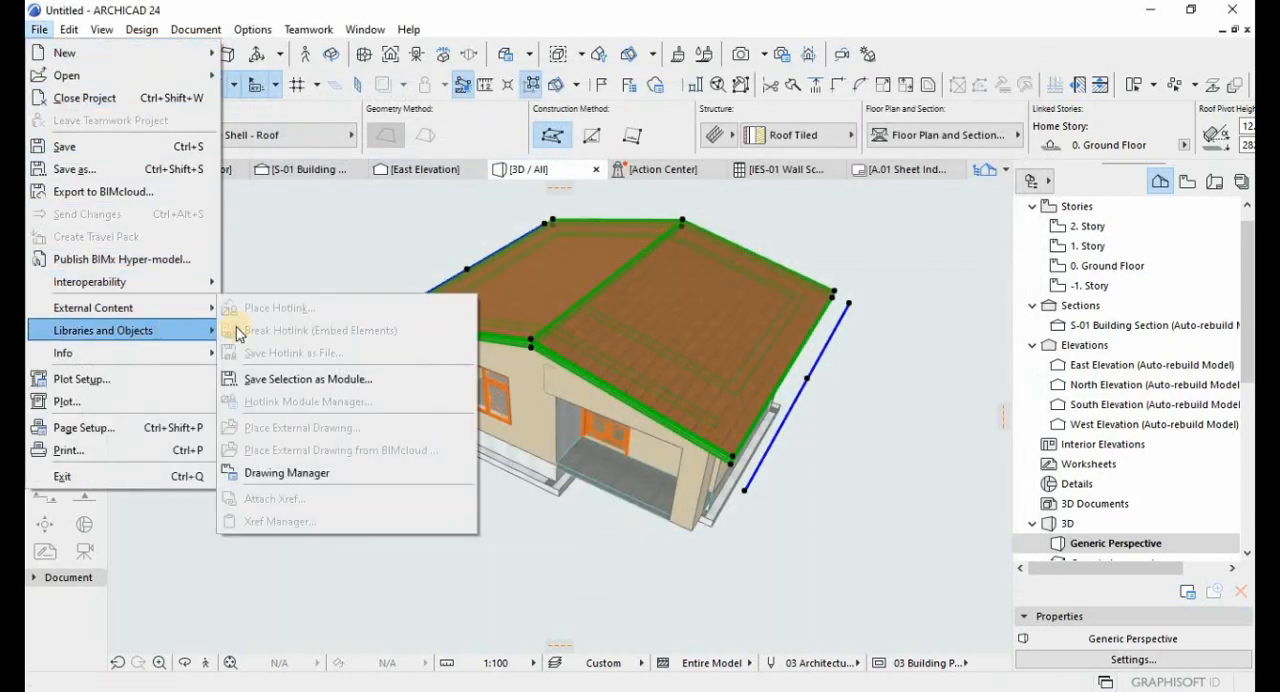
{"action": "left_click", "coordinate": [300, 334]}
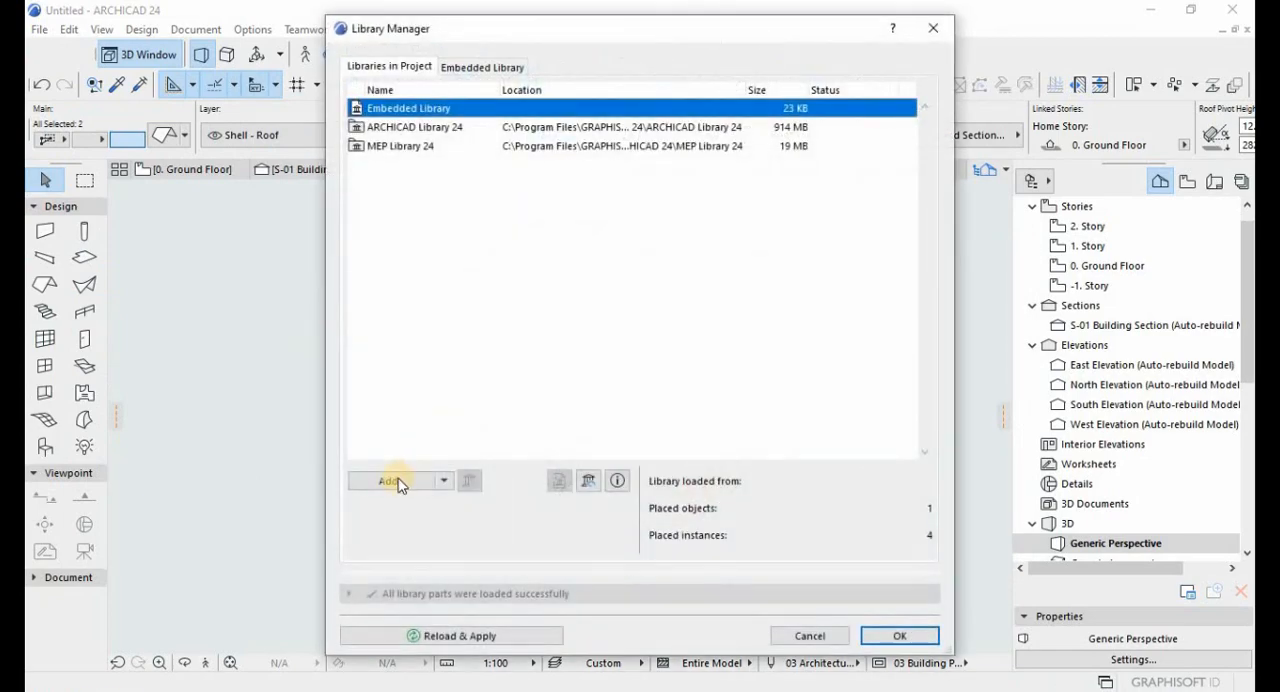
{"action": "left_click", "coordinate": [398, 481]}
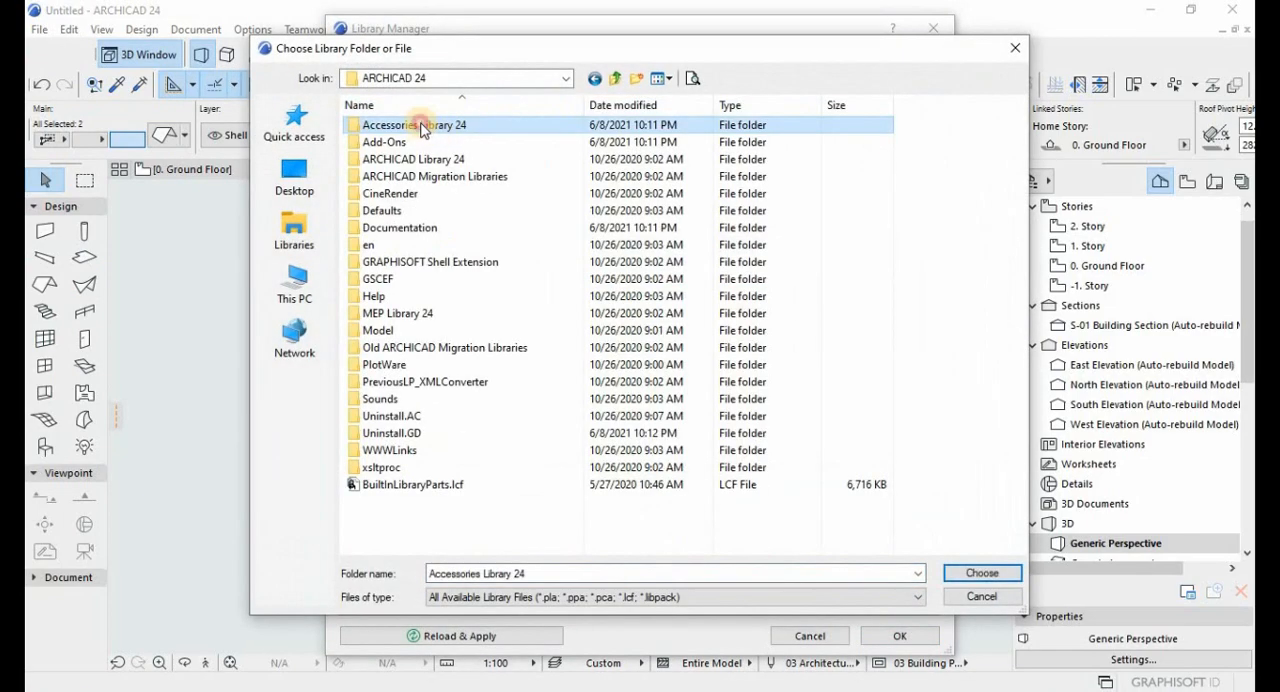
{"action": "double_click", "coordinate": [415, 126]}
{"action": "left_click", "coordinate": [595, 78]}
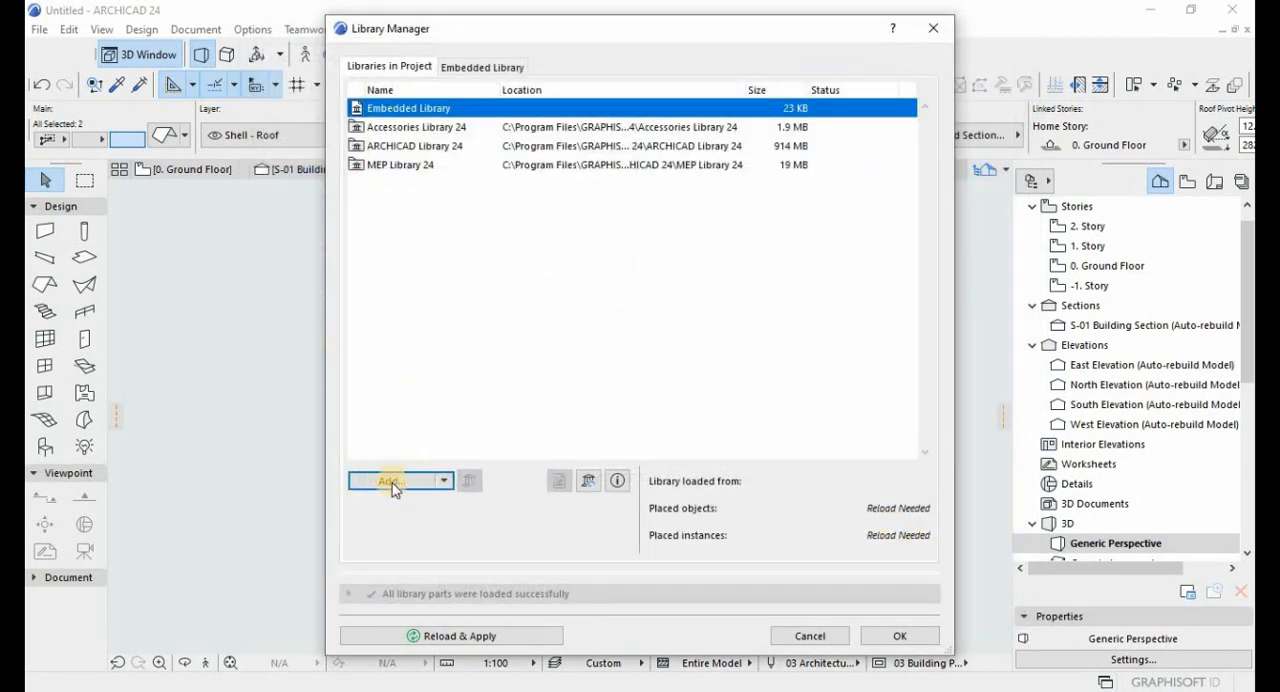
{"action": "key", "text": "Escape"}
Open the roof accessory settings for the two selected roof planes and examine Roof Surfacer 24's positioning and surfacer options.
{"action": "left_click", "coordinate": [38, 29]}
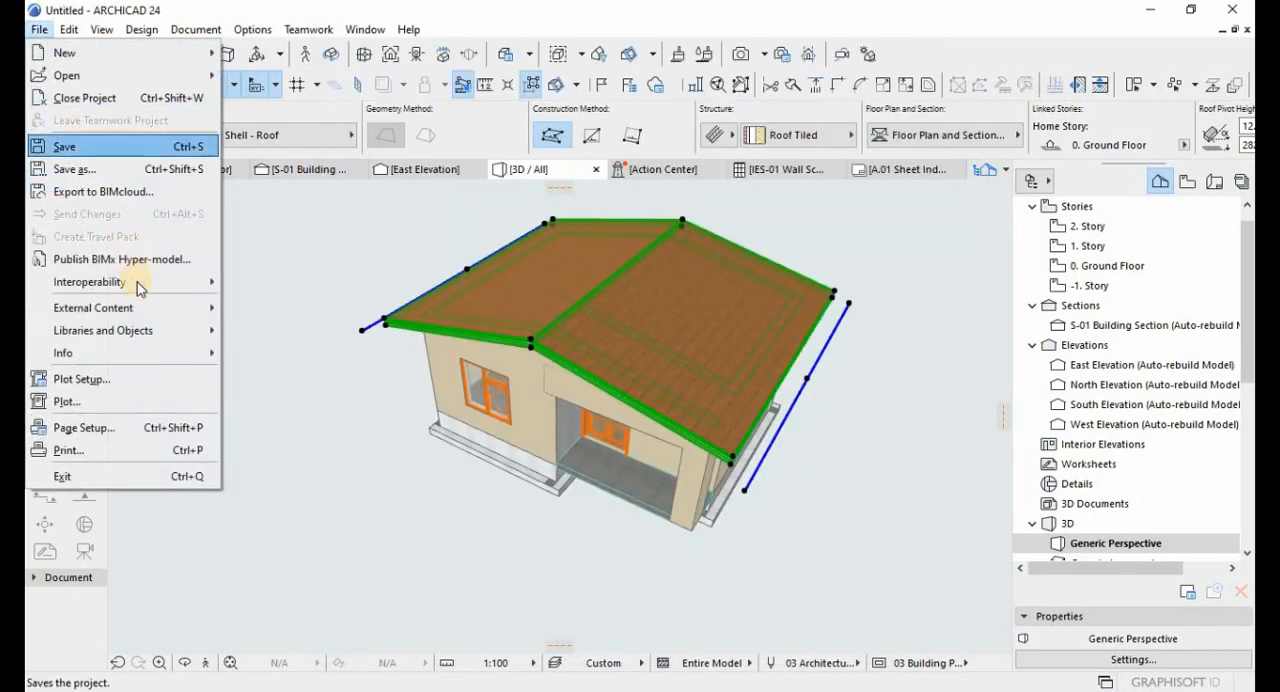
{"action": "left_click", "coordinate": [164, 92]}
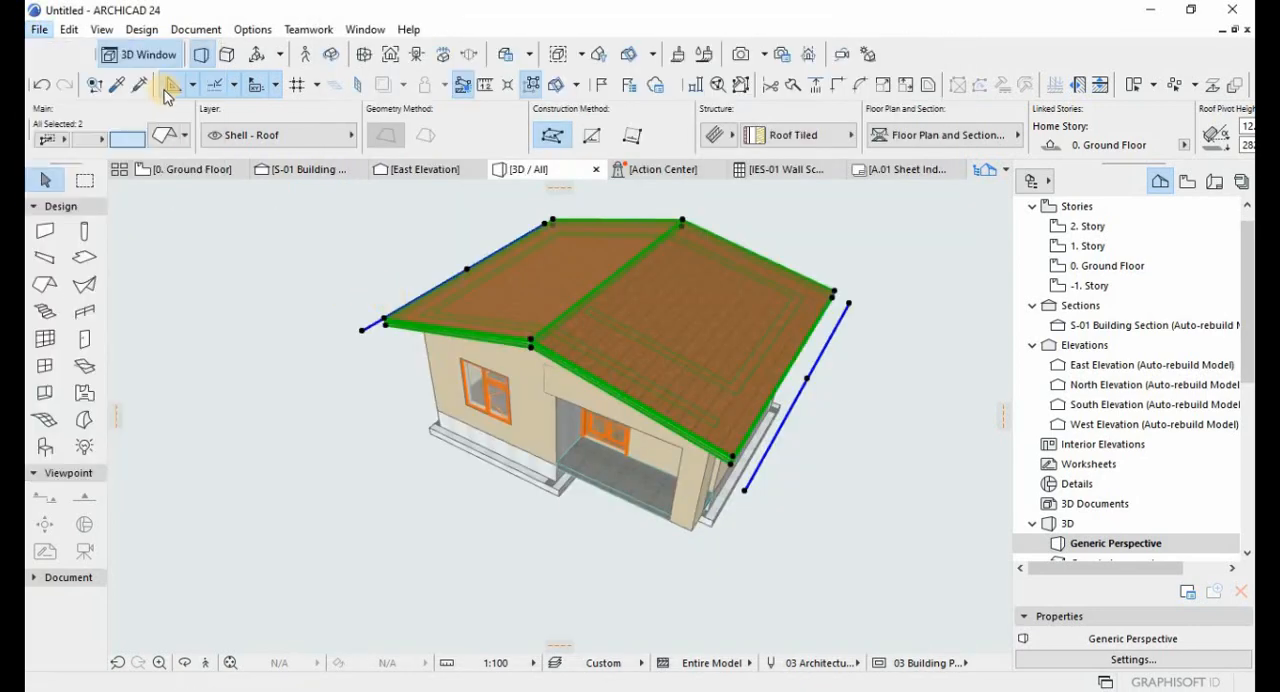
{"action": "left_click", "coordinate": [139, 31]}
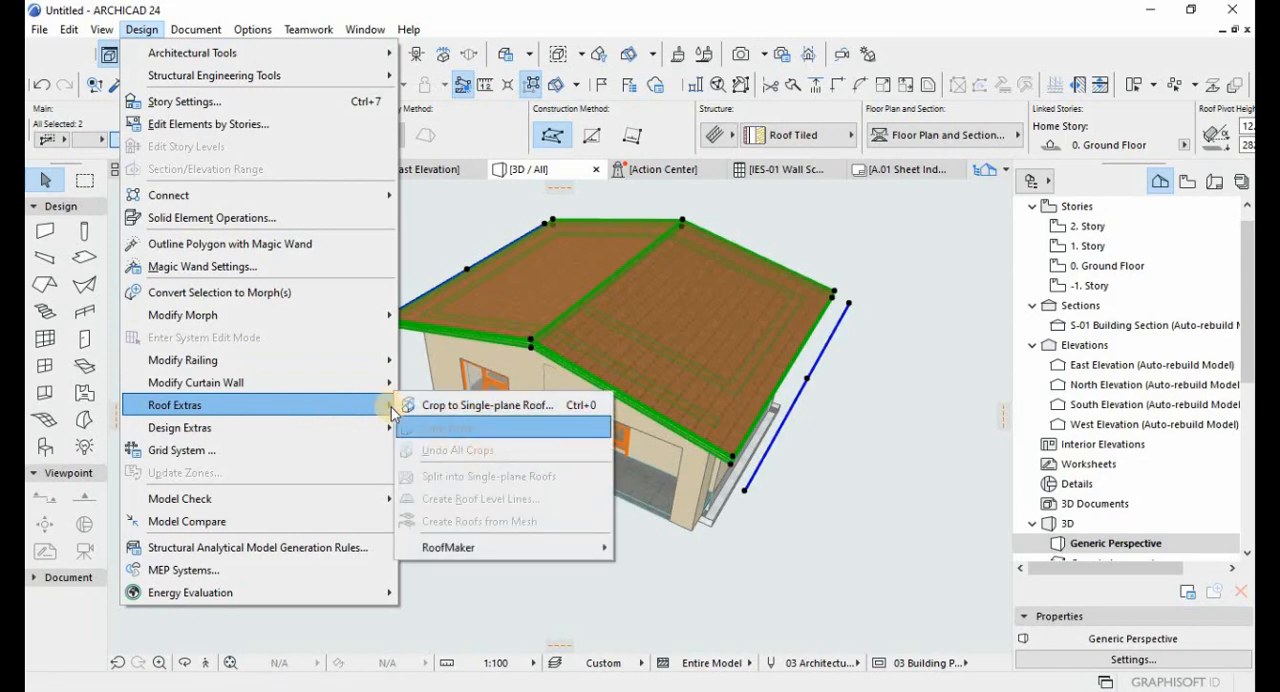
{"action": "mouse_move", "coordinate": [350, 427]}
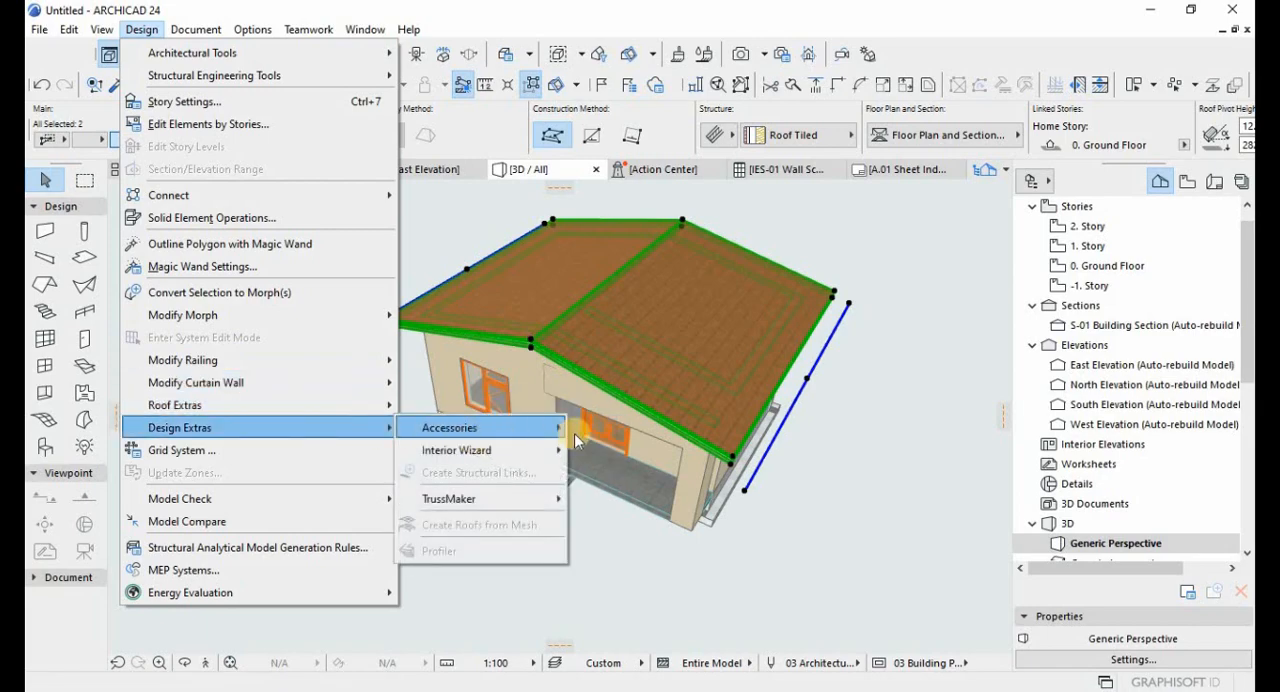
{"action": "mouse_move", "coordinate": [480, 427]}
{"action": "left_click", "coordinate": [605, 430]}
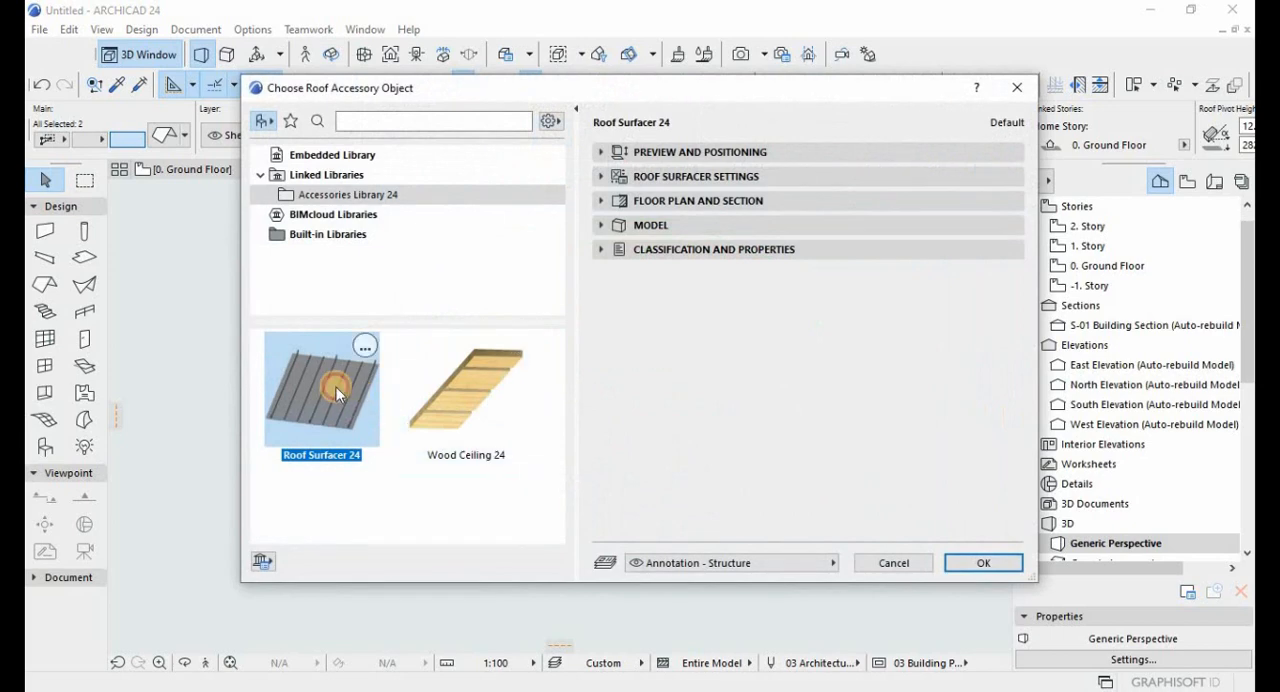
{"action": "left_click", "coordinate": [640, 152]}
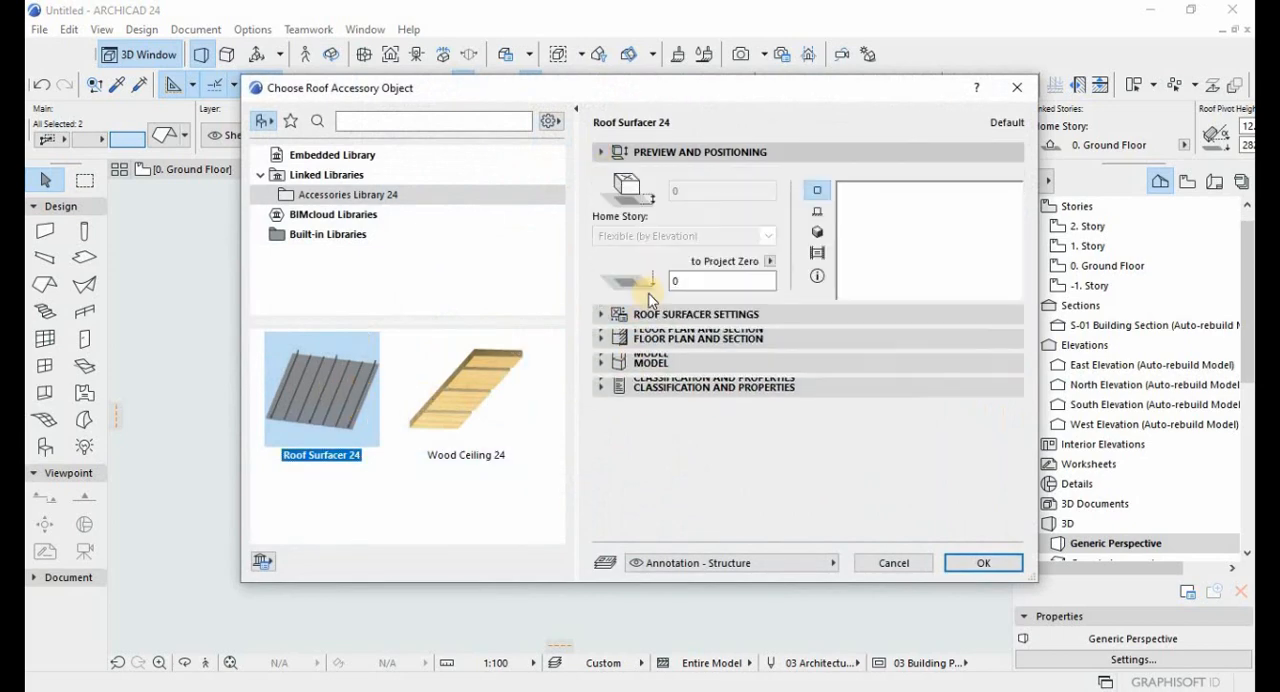
{"action": "left_click", "coordinate": [612, 447]}
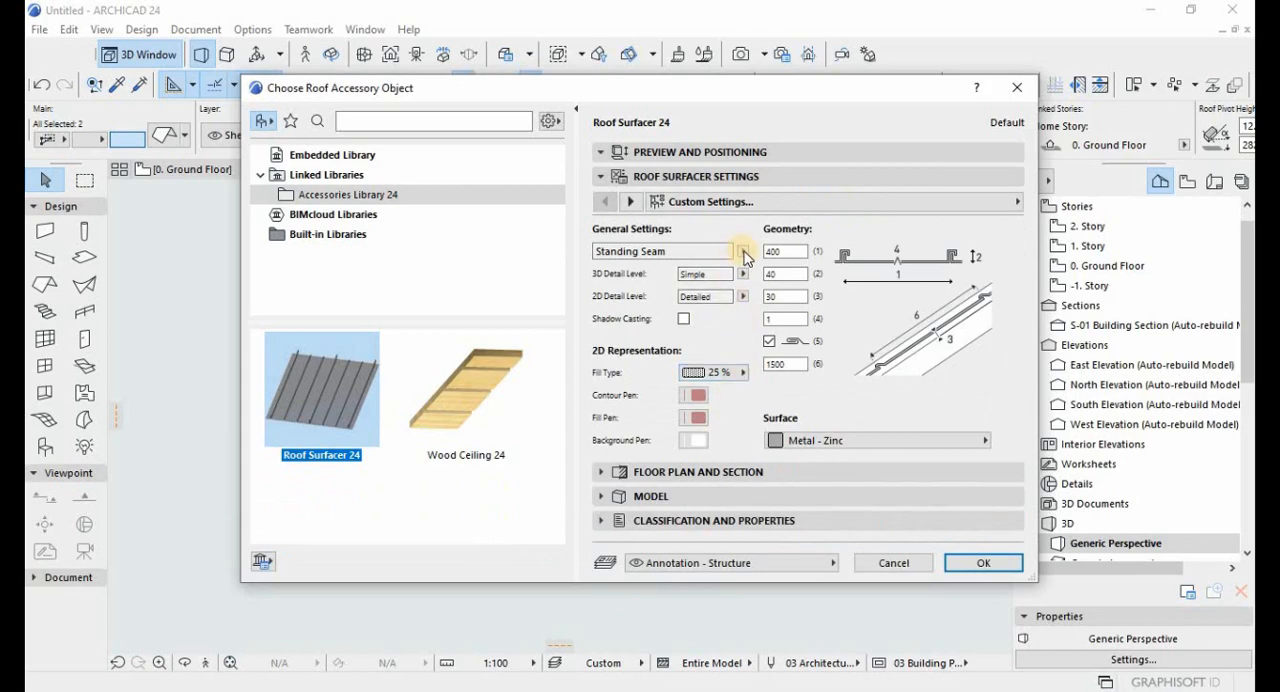
Look through the layer list for a suitable Roof Surfacer layer, then cancel the accessory settings.
{"action": "left_click", "coordinate": [735, 563]}
{"action": "scroll", "coordinate": [361, 605], "scroll_direction": "down", "scroll_amount": 7}
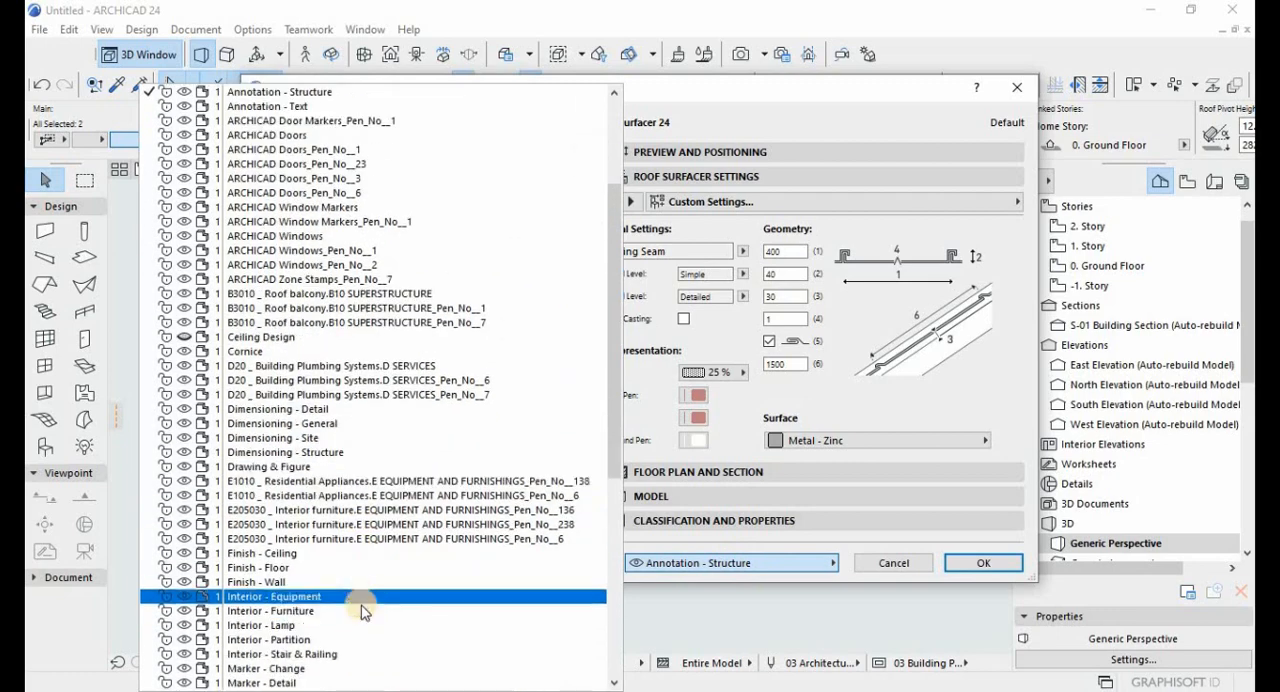
{"action": "scroll", "coordinate": [265, 598], "scroll_direction": "down", "scroll_amount": 3}
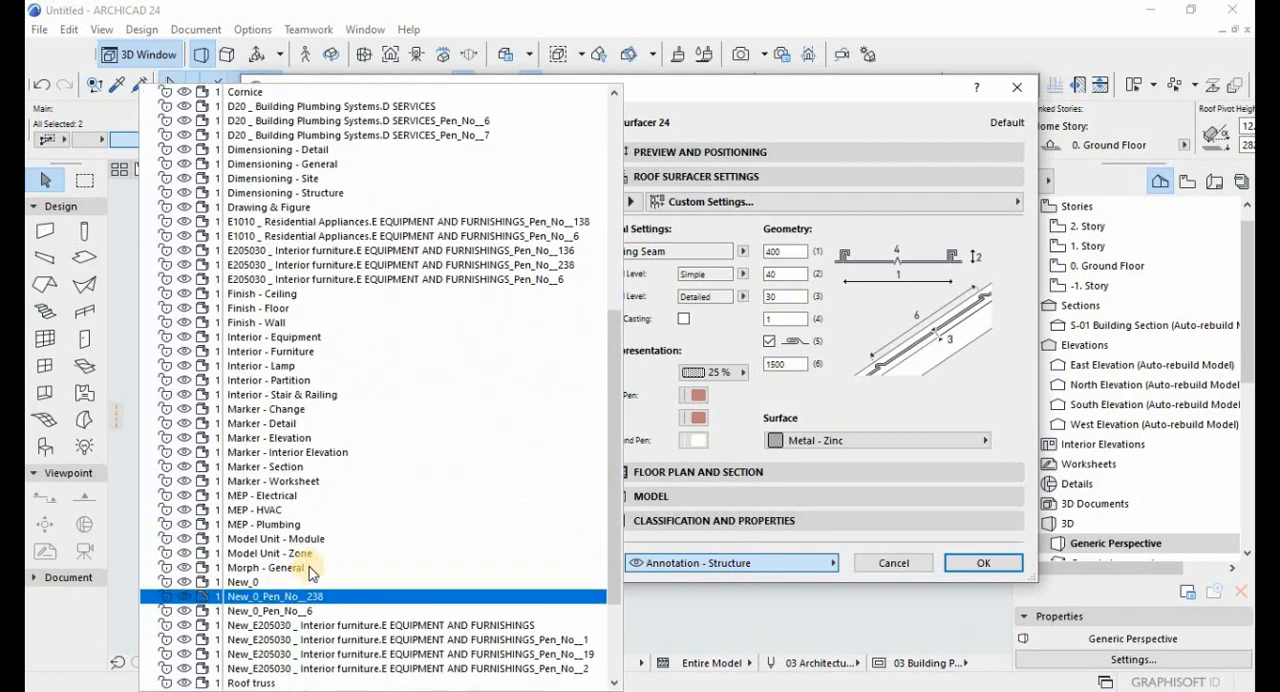
{"action": "key", "text": "Escape"}
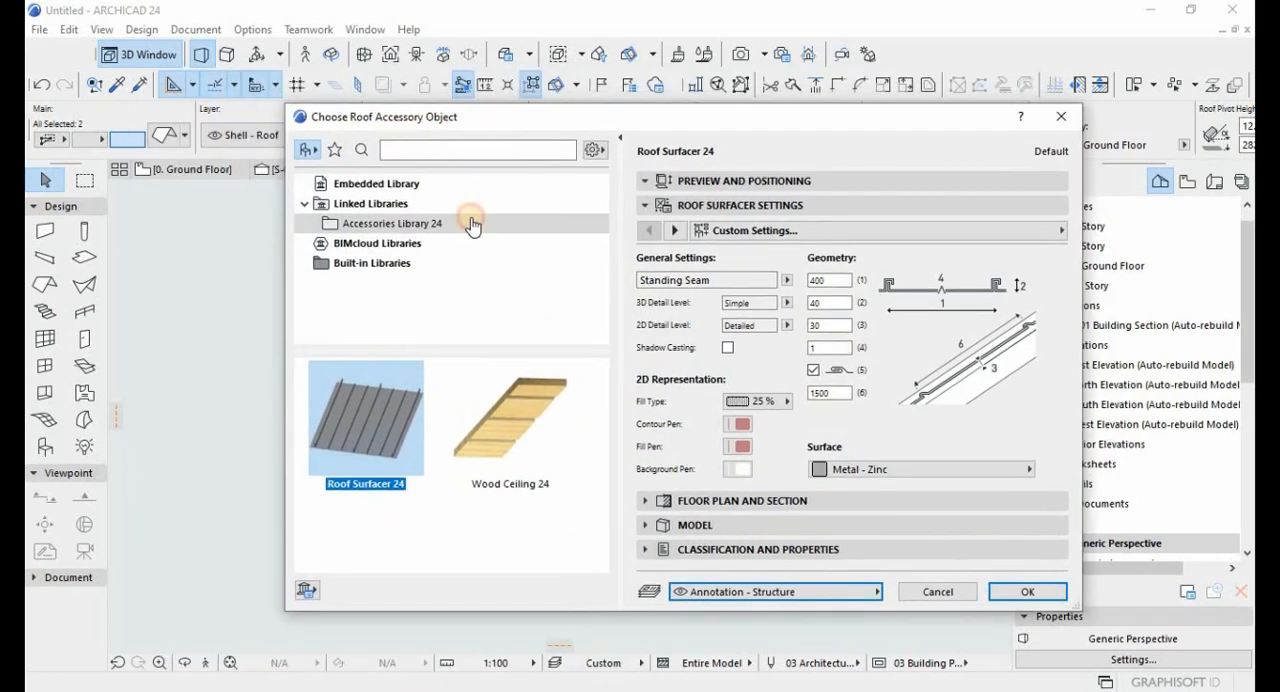
{"action": "left_click", "coordinate": [680, 587]}
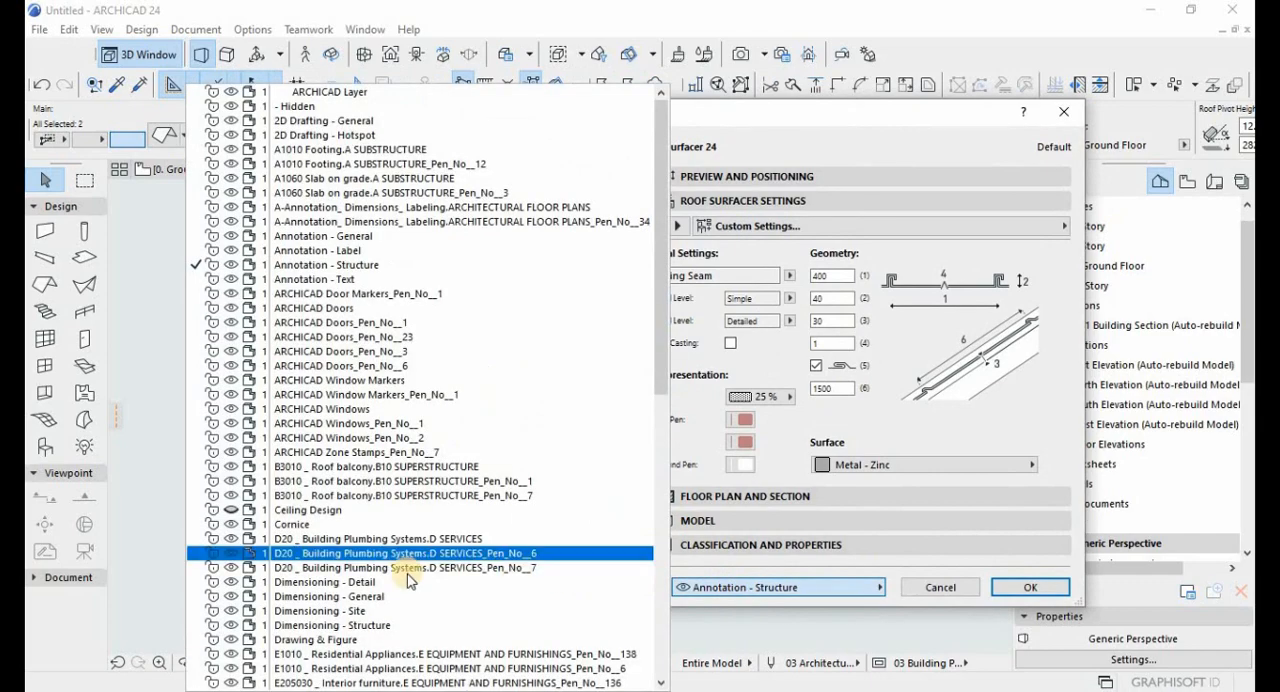
{"action": "scroll", "coordinate": [400, 580], "scroll_direction": "down", "scroll_amount": 10}
{"action": "key", "text": "Escape"}
{"action": "key", "text": "Escape"}
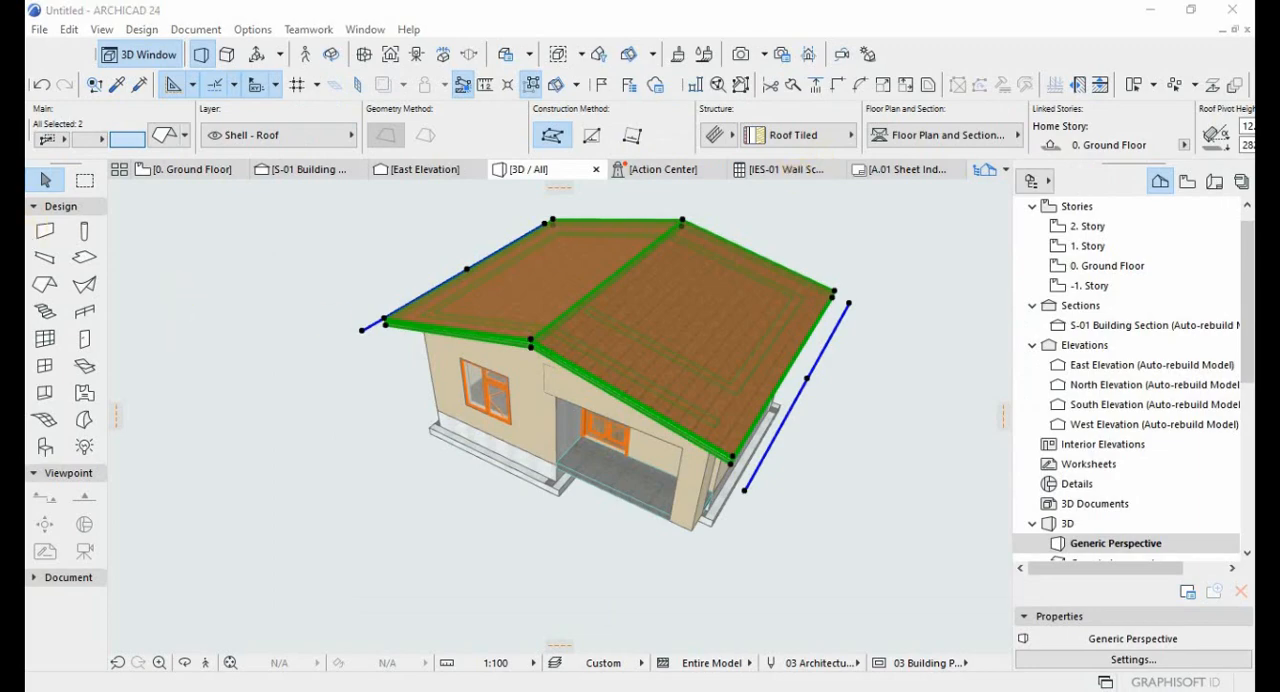
Create a new layer named Roof Finish in the model view layer settings.
{"action": "left_click", "coordinate": [677, 54]}
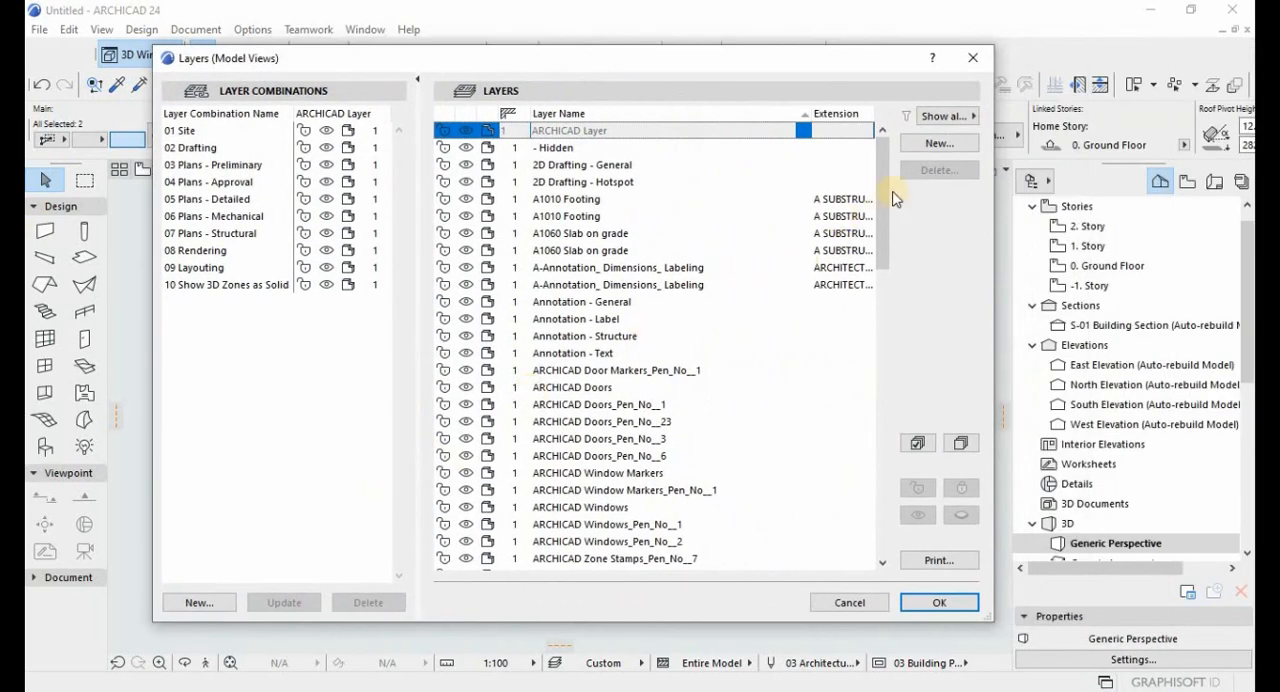
{"action": "left_click", "coordinate": [935, 145]}
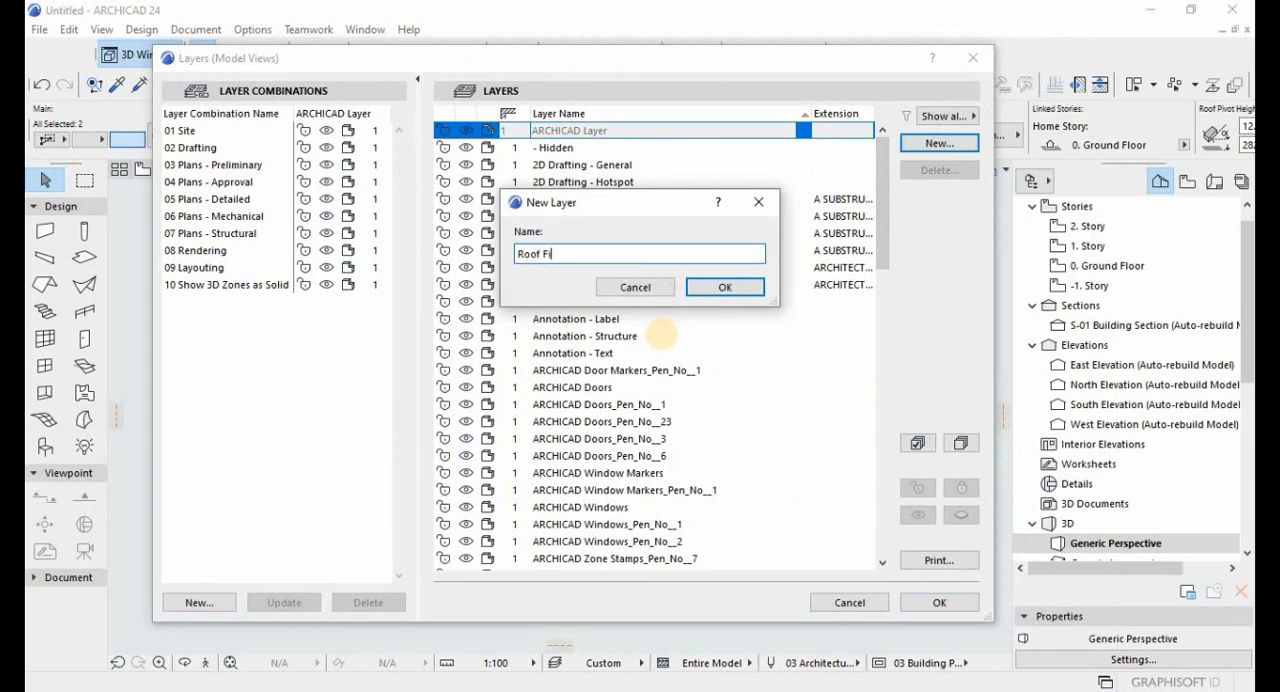
{"action": "left_click", "coordinate": [713, 287]}
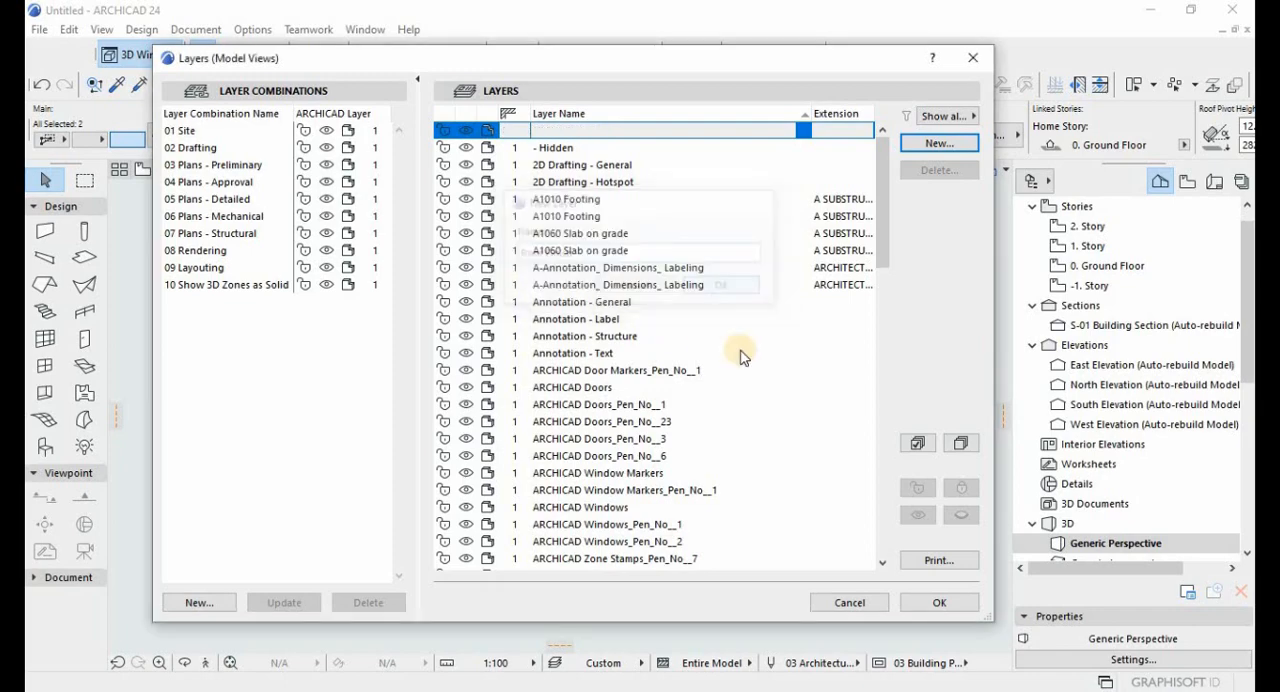
{"action": "left_click", "coordinate": [940, 603]}
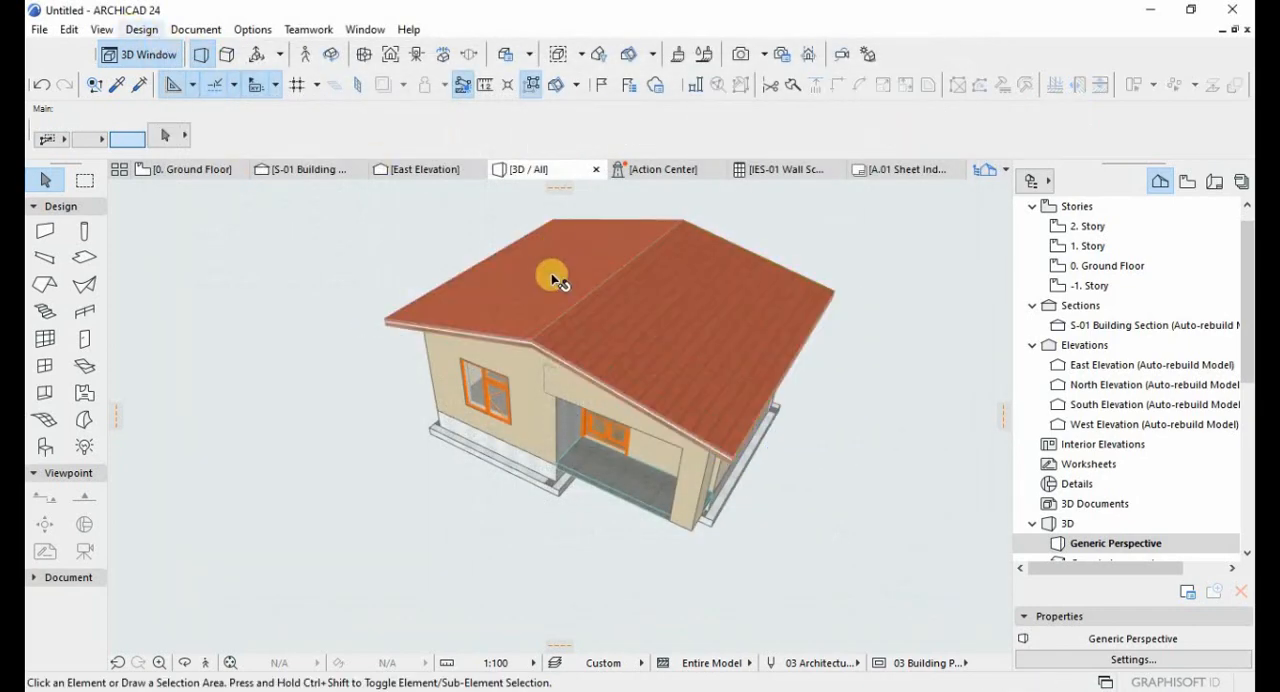
{"action": "left_click", "coordinate": [598, 292]}
{"action": "left_click", "coordinate": [706, 346], "text": "shift"}
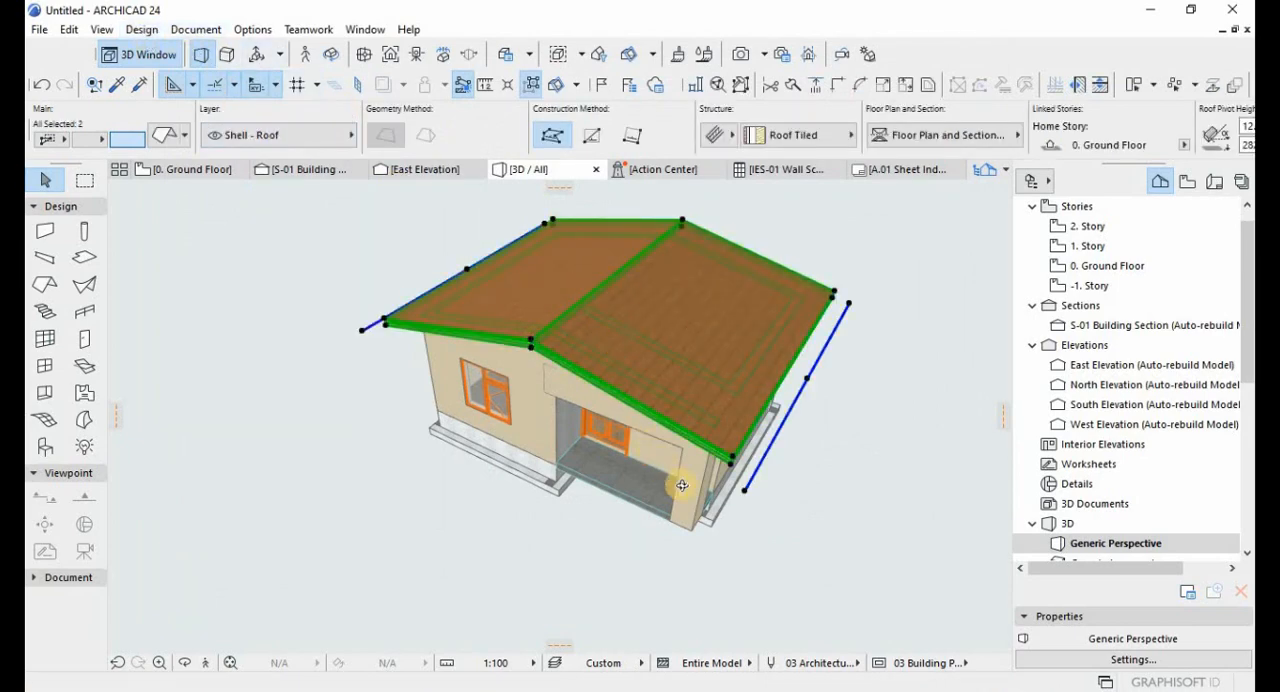
{"action": "middle_click_drag", "start_coordinate": [678, 485], "coordinate": [746, 264], "text": "shift"}
{"action": "scroll", "coordinate": [737, 266], "scroll_direction": "up", "scroll_amount": 5}
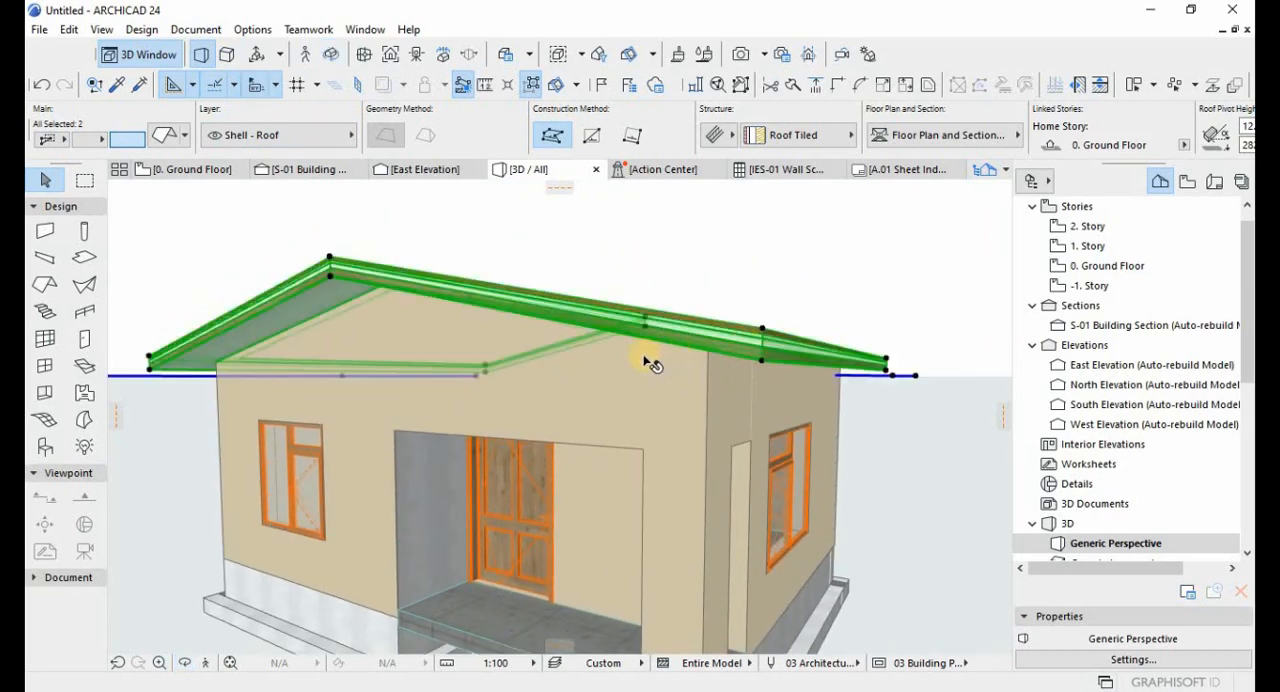
{"action": "middle_click_drag", "start_coordinate": [661, 391], "coordinate": [729, 394], "text": "shift"}
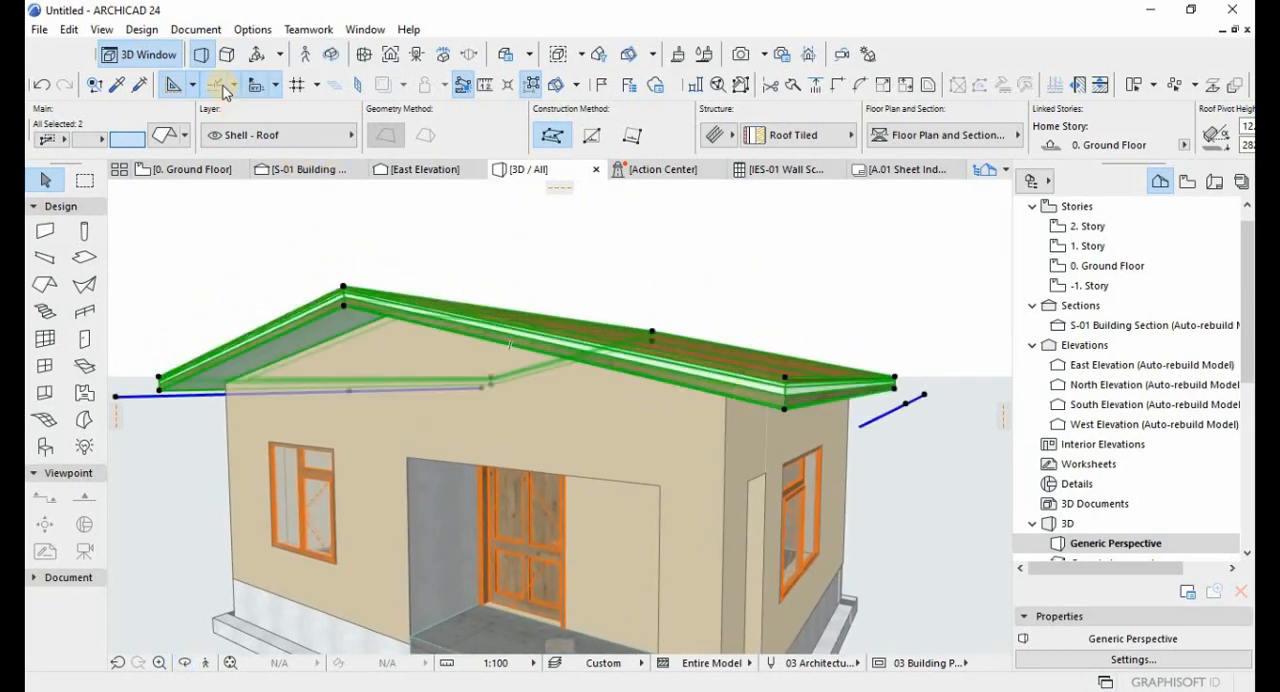
{"action": "left_click", "coordinate": [143, 30]}
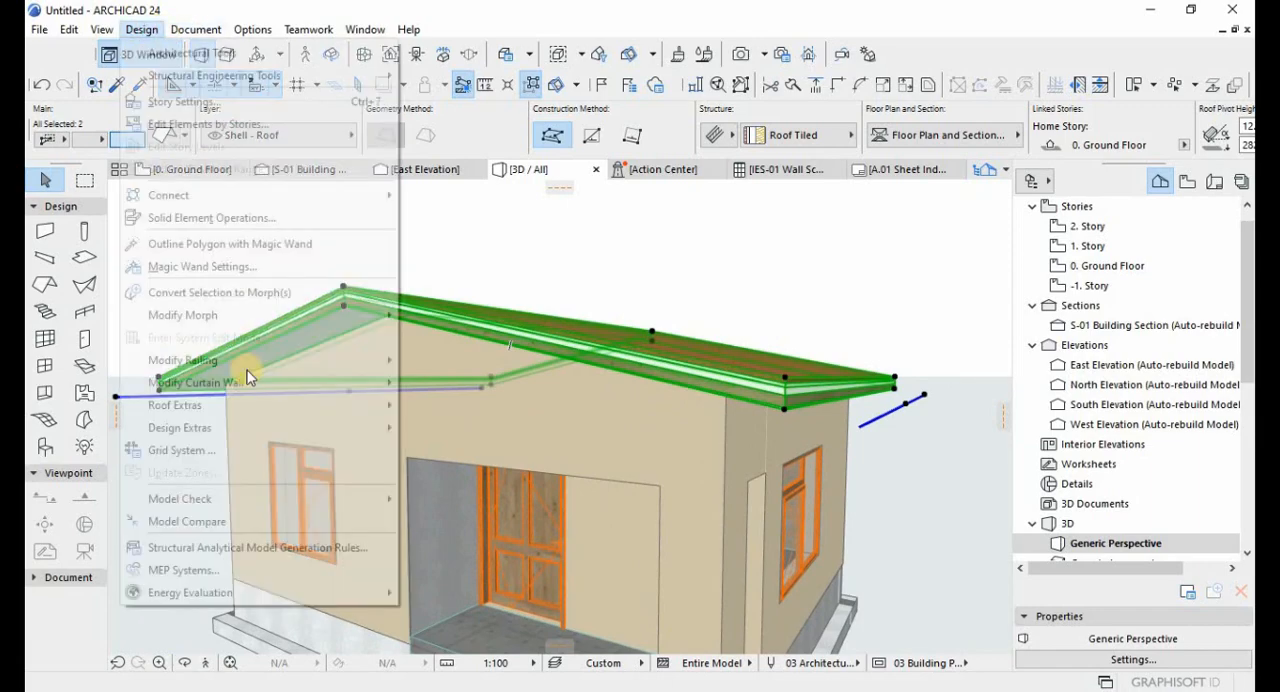
{"action": "key", "text": "Escape"}
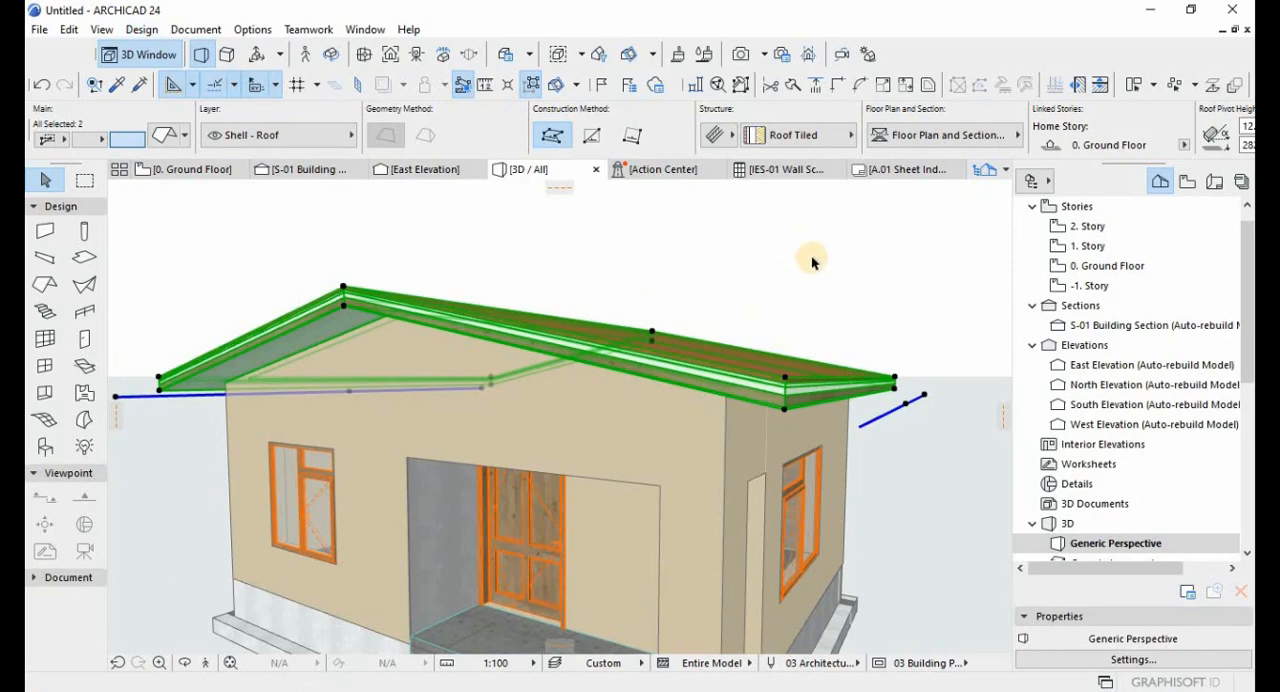
{"action": "right_click", "coordinate": [779, 377]}
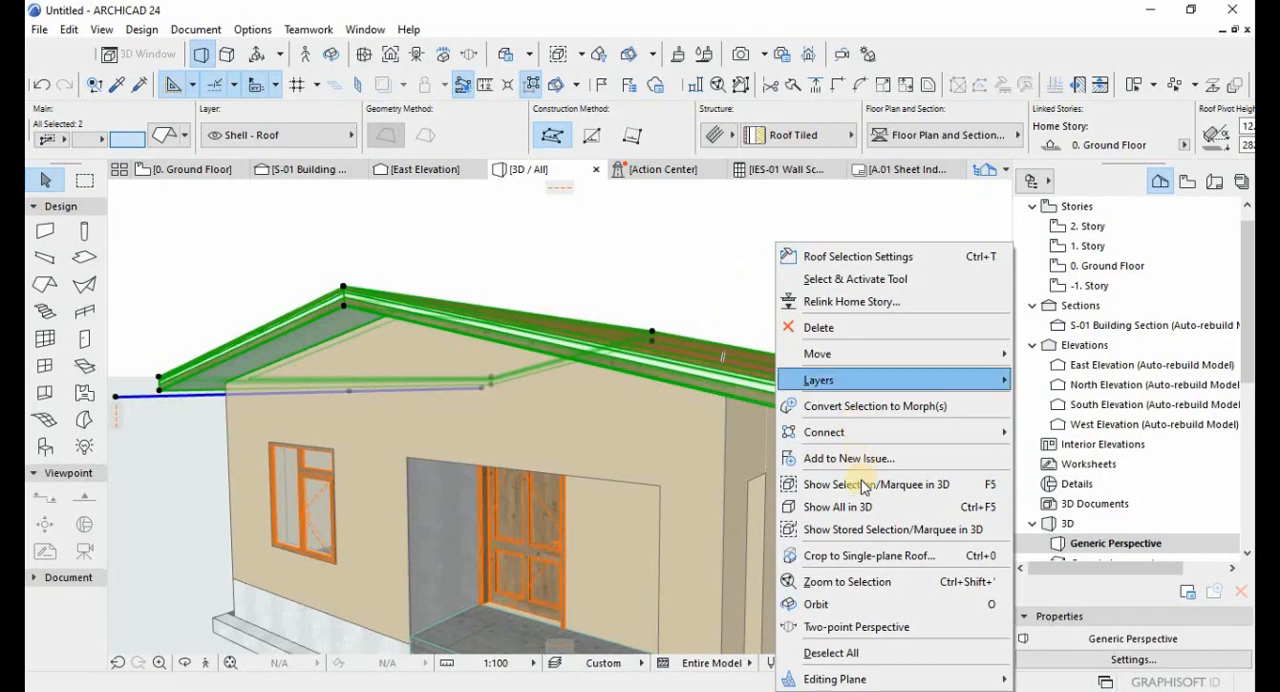
{"action": "left_click", "coordinate": [713, 287]}
Open the roof plane's Roof Tiled composite for editing and duplicate it as a new composite named Roof Insulation.
{"action": "left_click", "coordinate": [735, 363]}
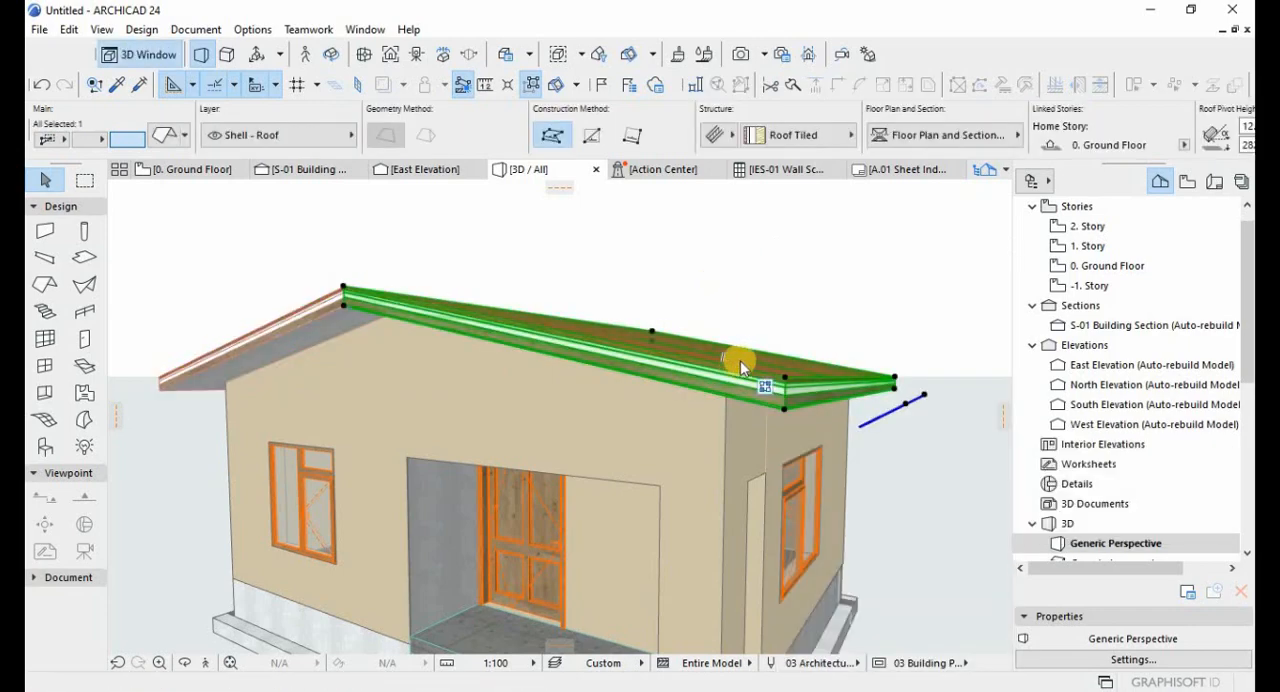
{"action": "right_click", "coordinate": [736, 362]}
{"action": "left_click", "coordinate": [810, 410]}
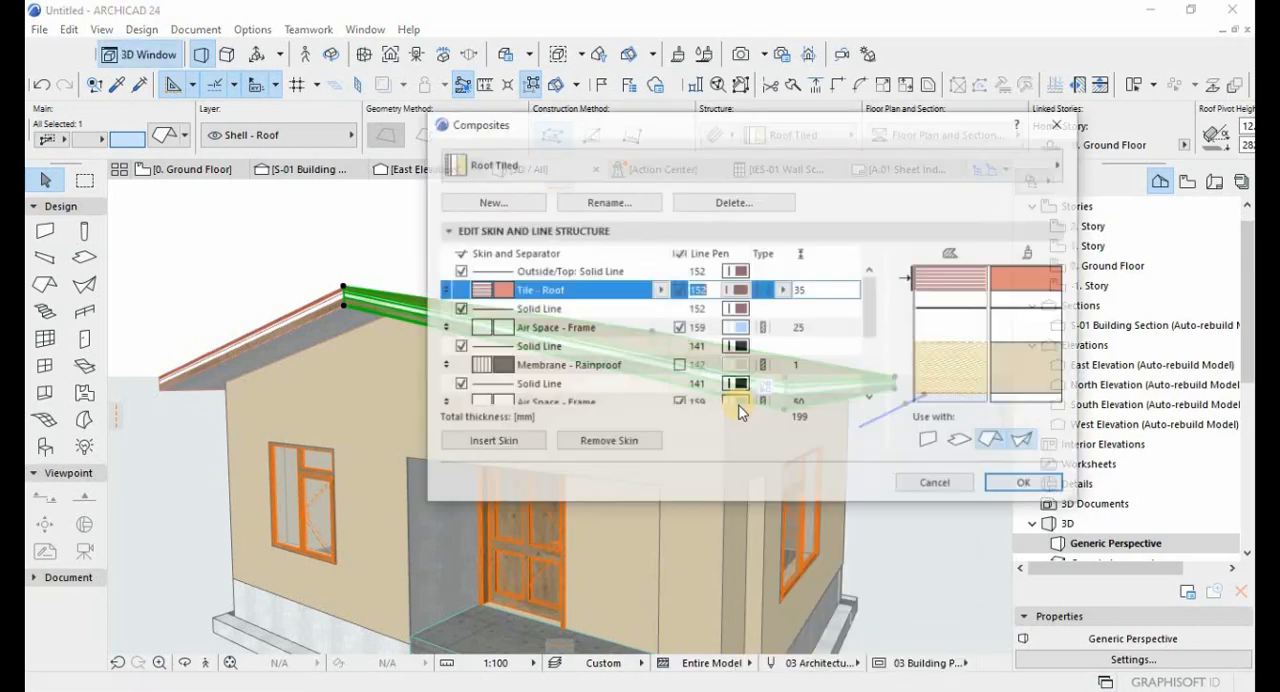
{"action": "left_click", "coordinate": [589, 292]}
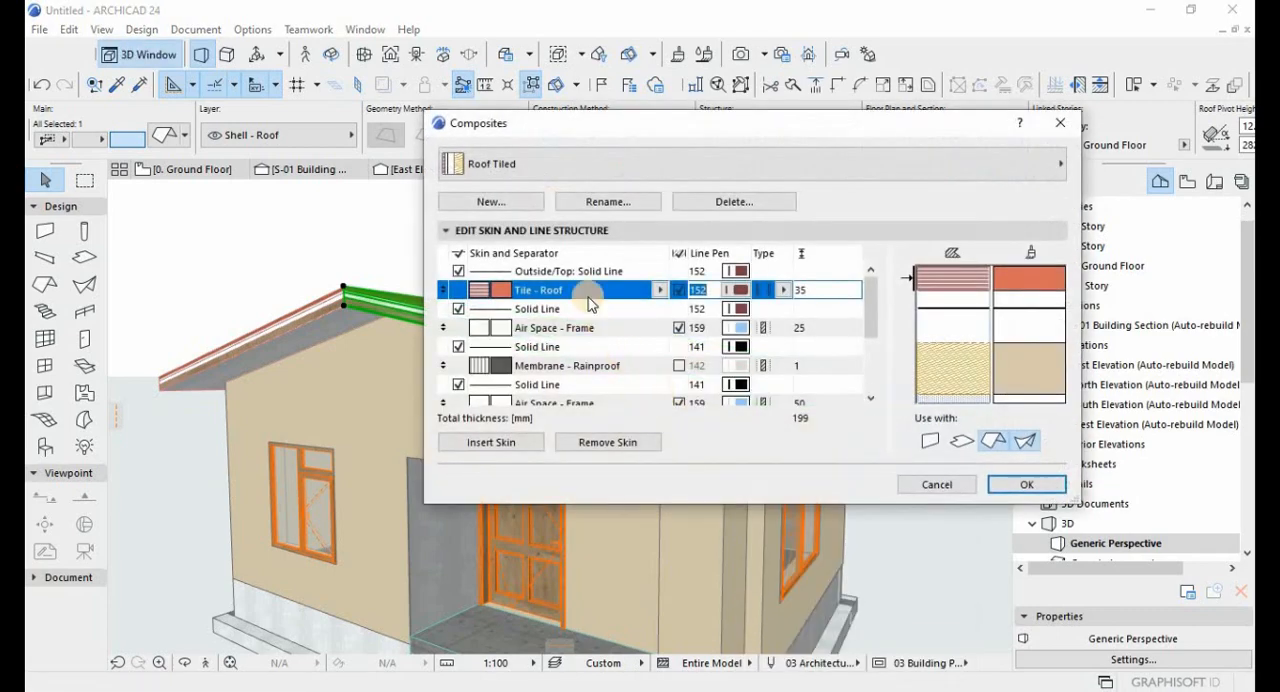
{"action": "left_click", "coordinate": [514, 202]}
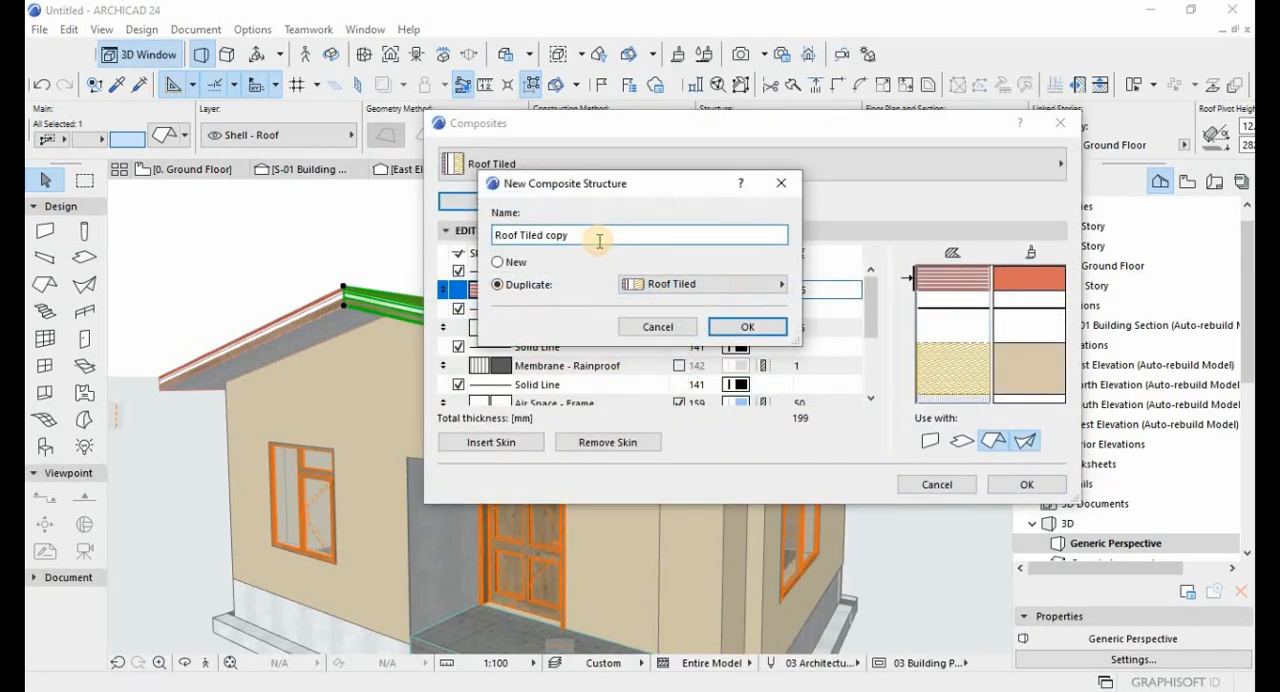
{"action": "key", "text": "BackSpace"}
{"action": "key", "text": "BackSpace"}
{"action": "key", "text": "BackSpace"}
{"action": "key", "text": "BackSpace"}
{"action": "key", "text": "BackSpace"}
{"action": "key", "text": "BackSpace"}
{"action": "key", "text": "BackSpace"}
{"action": "key", "text": "BackSpace"}
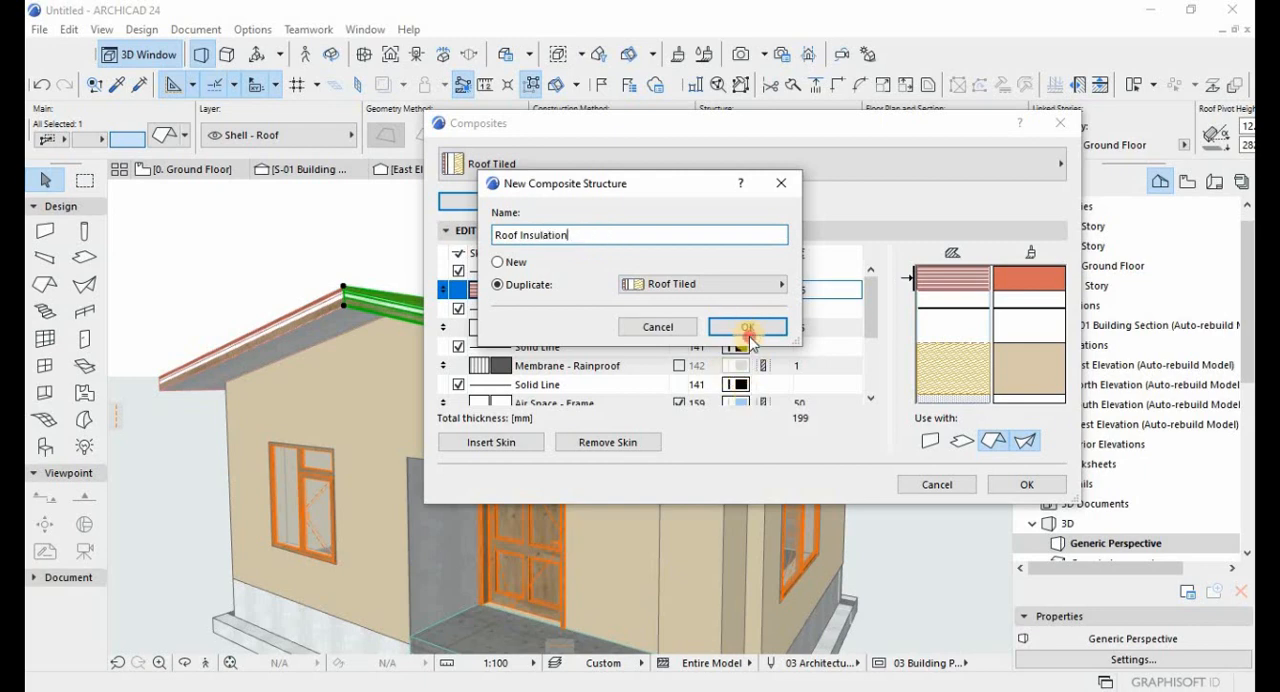
{"action": "left_click", "coordinate": [748, 328]}
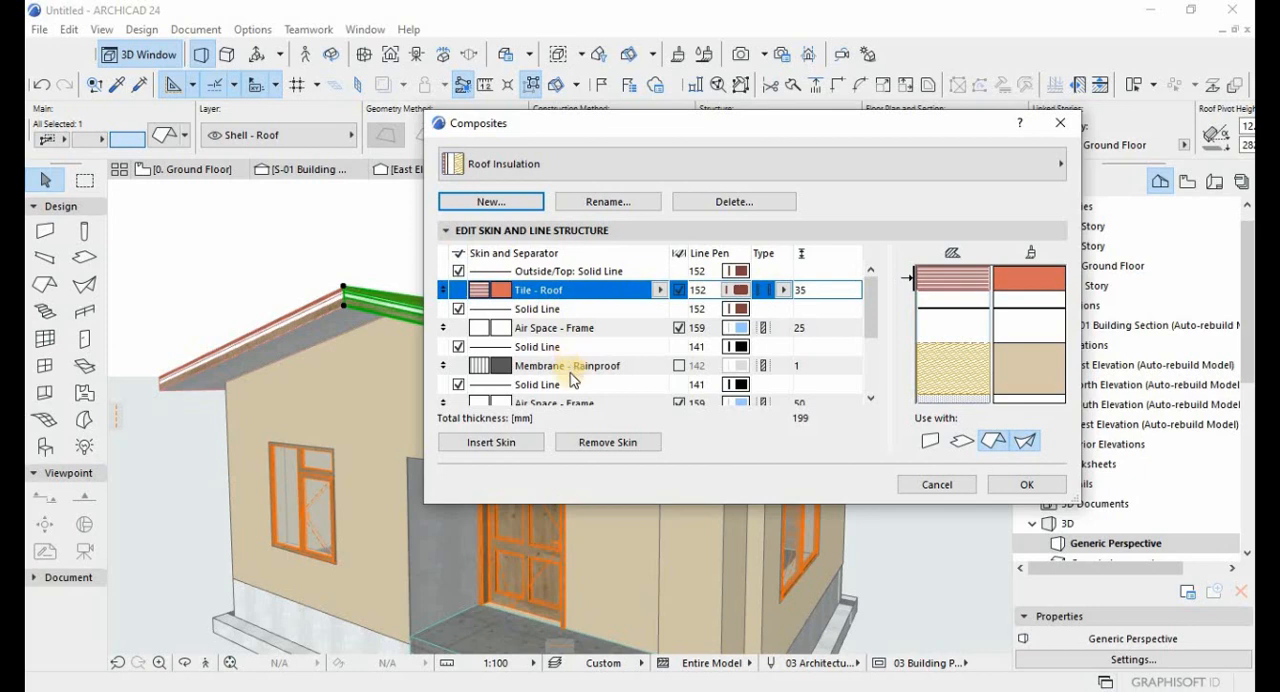
Remove the Timber - Structural skin from the Roof Insulation composite and save the composite.
{"action": "scroll", "coordinate": [570, 377], "scroll_direction": "down", "scroll_amount": 3}
{"action": "left_click", "coordinate": [543, 388]}
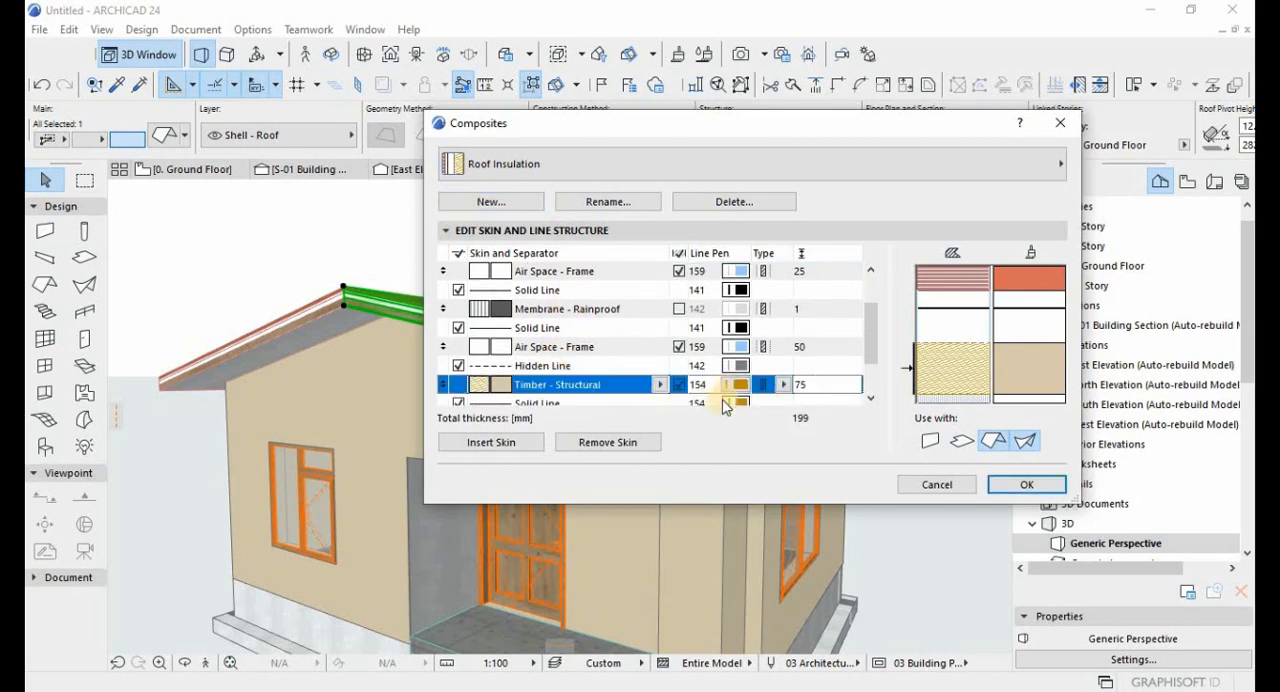
{"action": "left_click", "coordinate": [596, 442]}
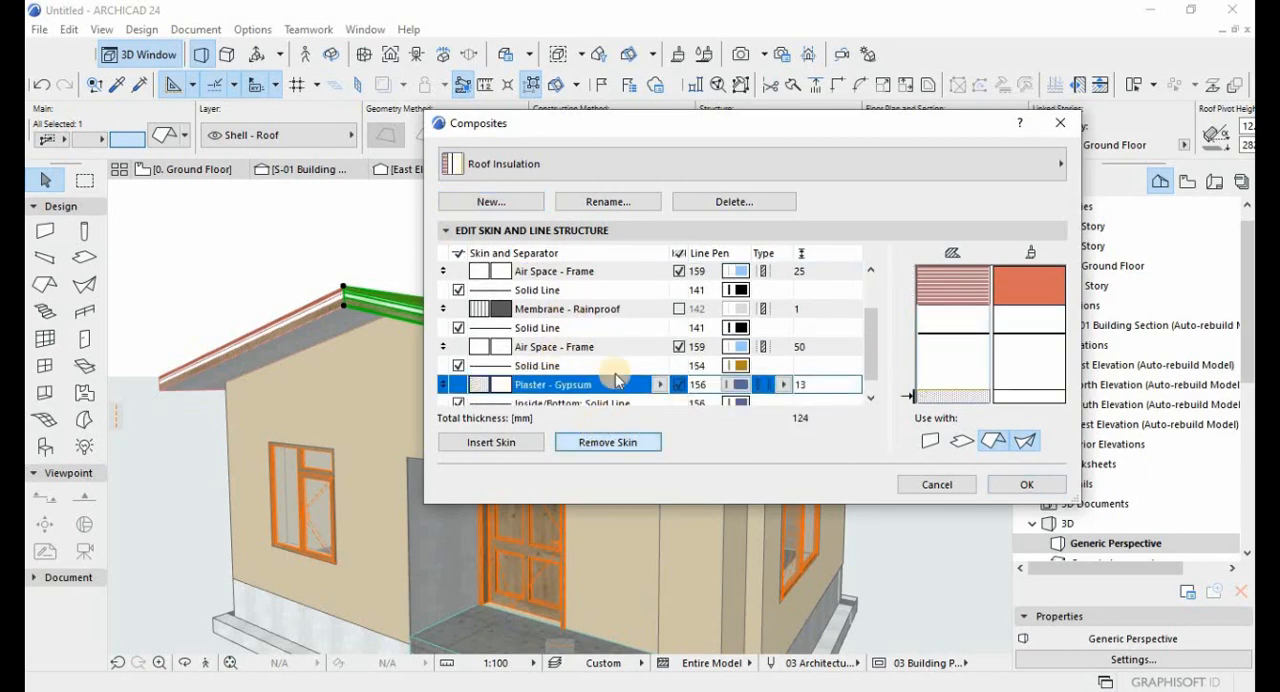
{"action": "scroll", "coordinate": [572, 355], "scroll_direction": "down", "scroll_amount": 1}
{"action": "scroll", "coordinate": [585, 348], "scroll_direction": "up", "scroll_amount": 4}
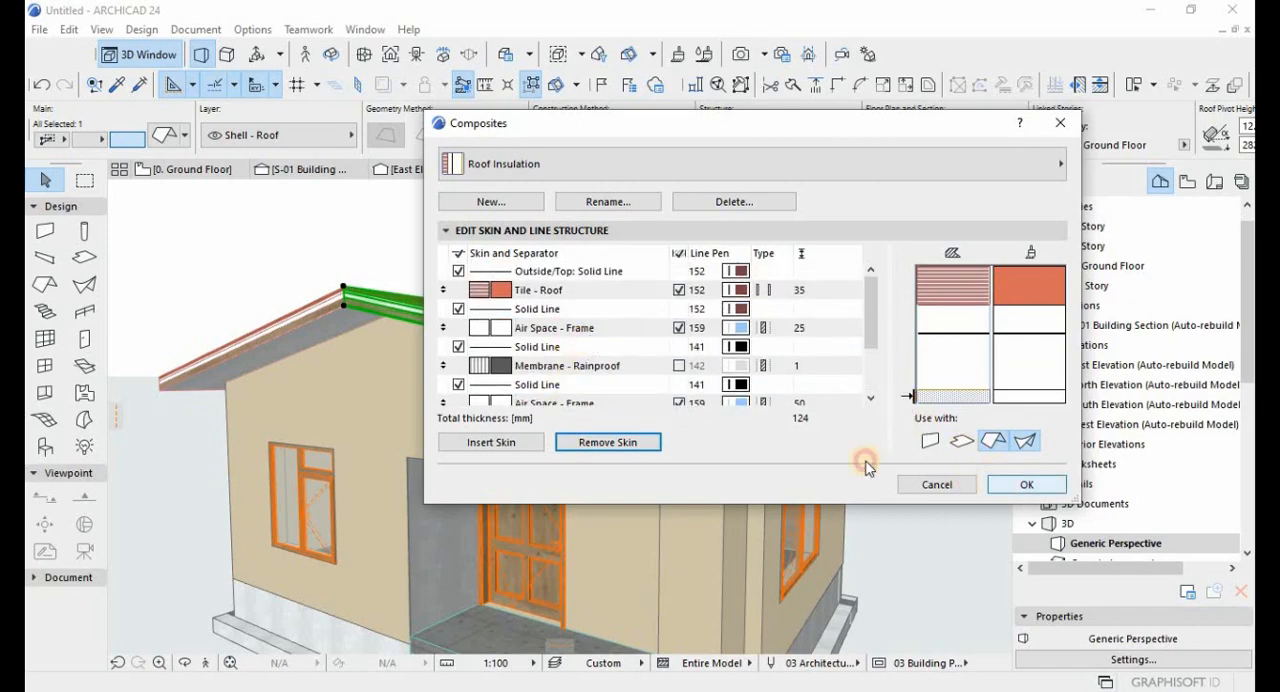
{"action": "key", "text": "Return"}
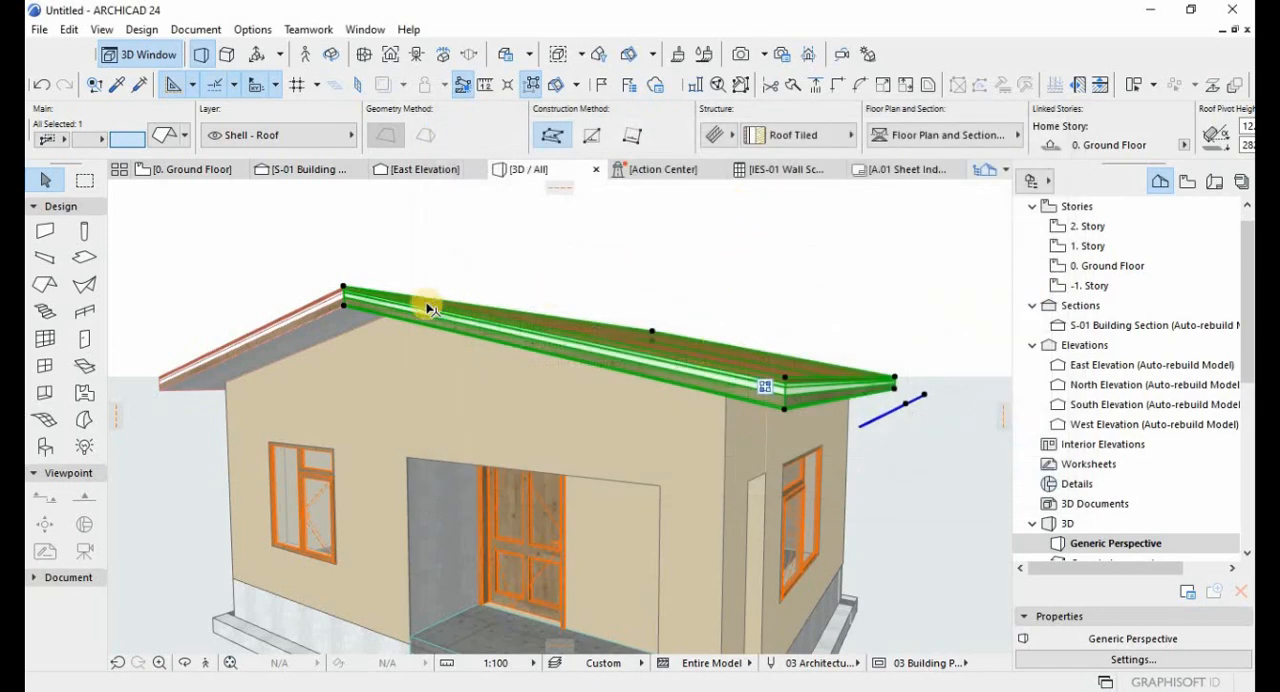
Select both roof planes and assign the Roof Insulation composite to them.
{"action": "left_click", "coordinate": [330, 306], "text": "shift"}
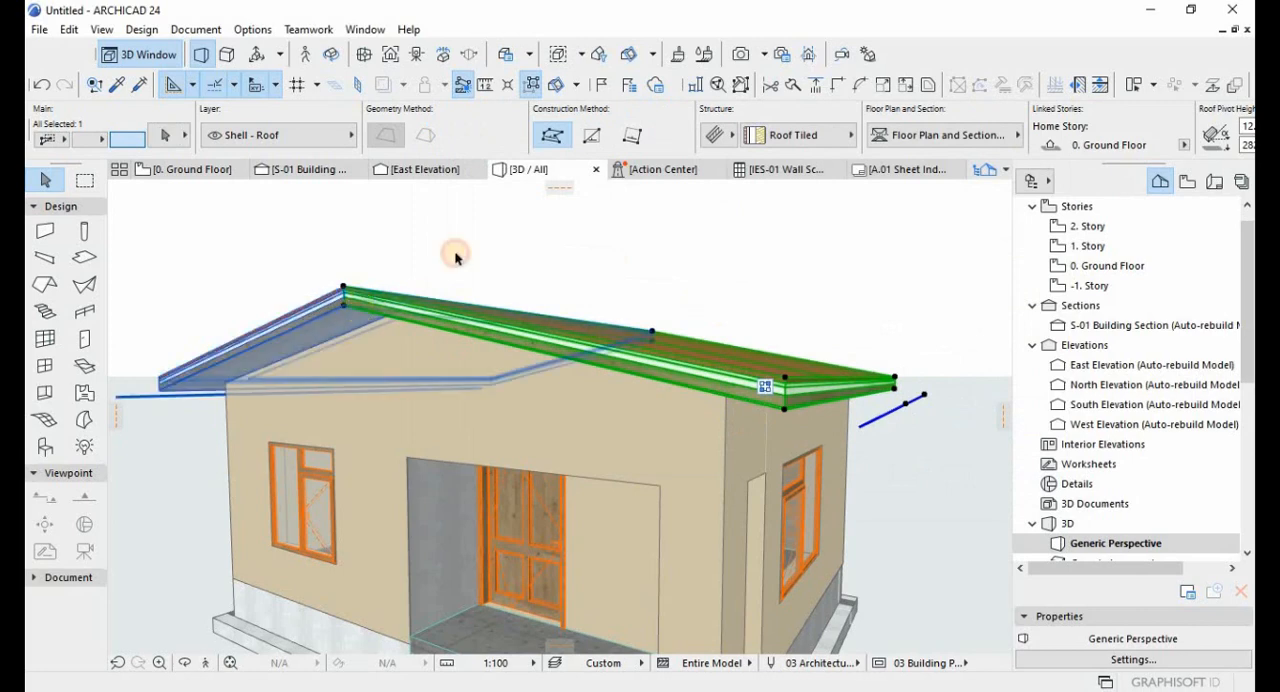
{"action": "left_click", "coordinate": [810, 146]}
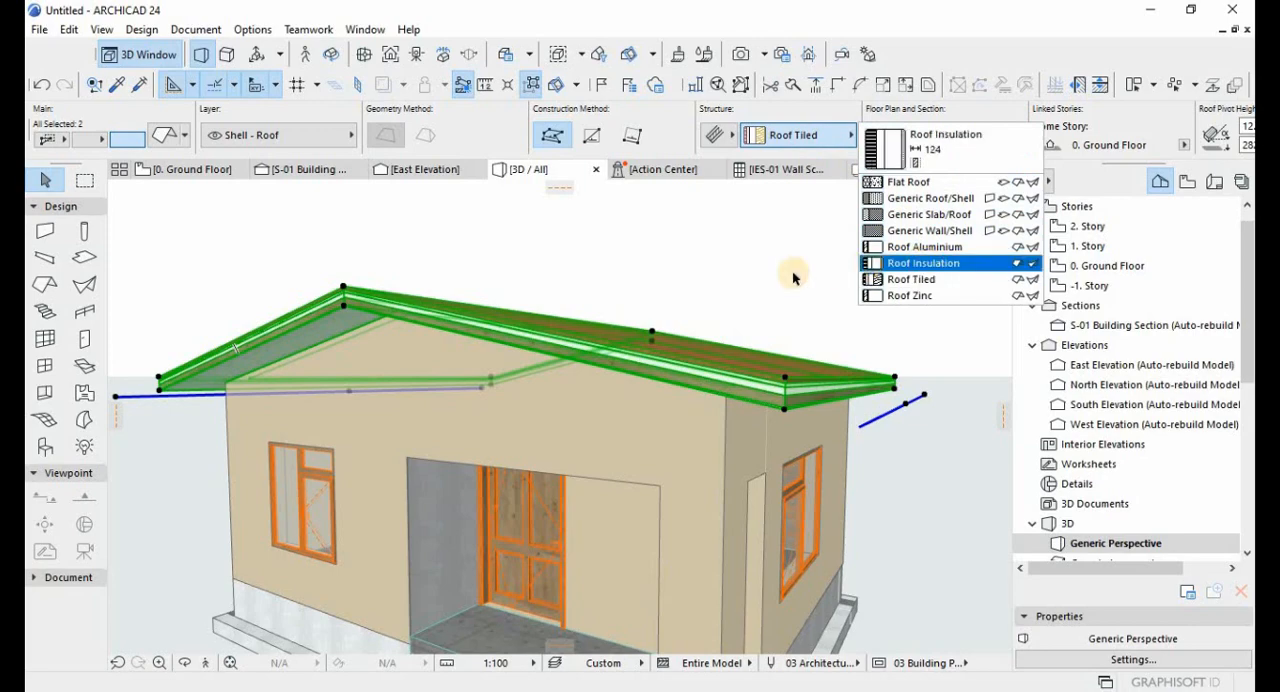
{"action": "left_click", "coordinate": [900, 263]}
{"action": "key", "text": "Escape"}
{"action": "middle_click_drag", "start_coordinate": [771, 361], "coordinate": [676, 386], "text": "shift"}
{"action": "left_click", "coordinate": [674, 387]}
{"action": "left_click", "coordinate": [270, 385], "text": "shift"}
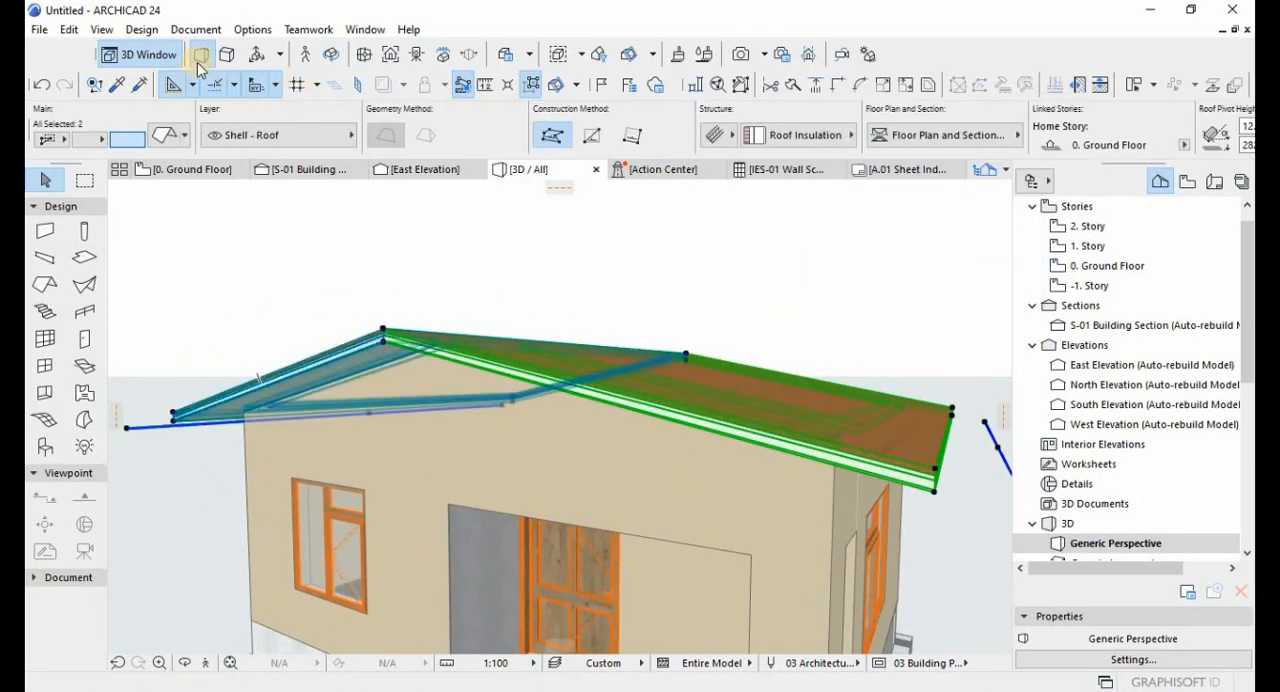
Open the roof accessory settings for the two selected roof planes and set Roof Surfacer 24's layer to Roof Finish.
{"action": "left_click", "coordinate": [140, 30]}
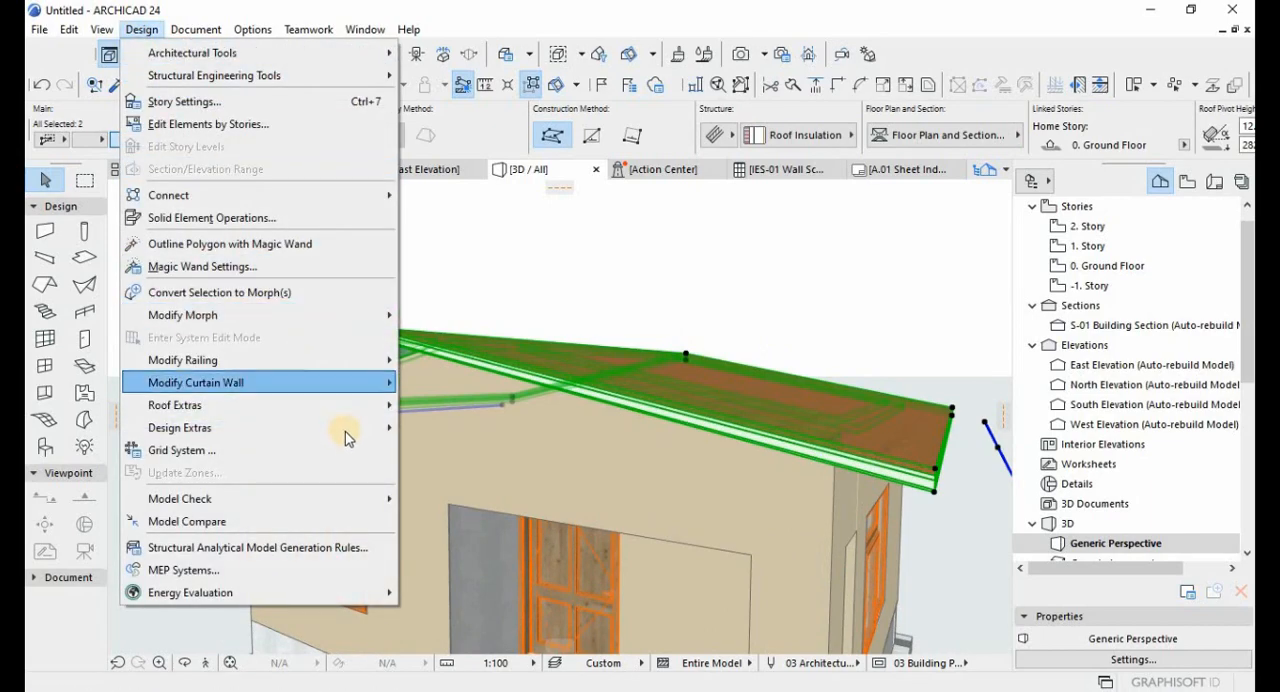
{"action": "mouse_move", "coordinate": [368, 427]}
{"action": "mouse_move", "coordinate": [492, 428]}
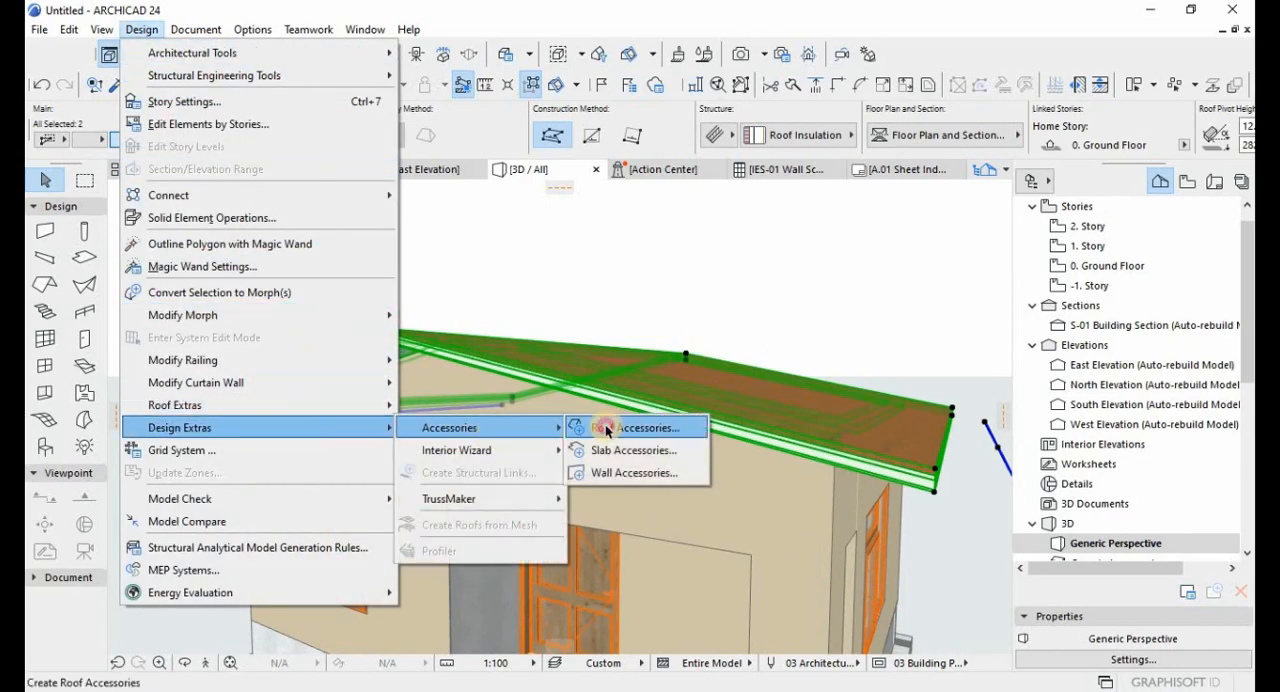
{"action": "left_click", "coordinate": [608, 428]}
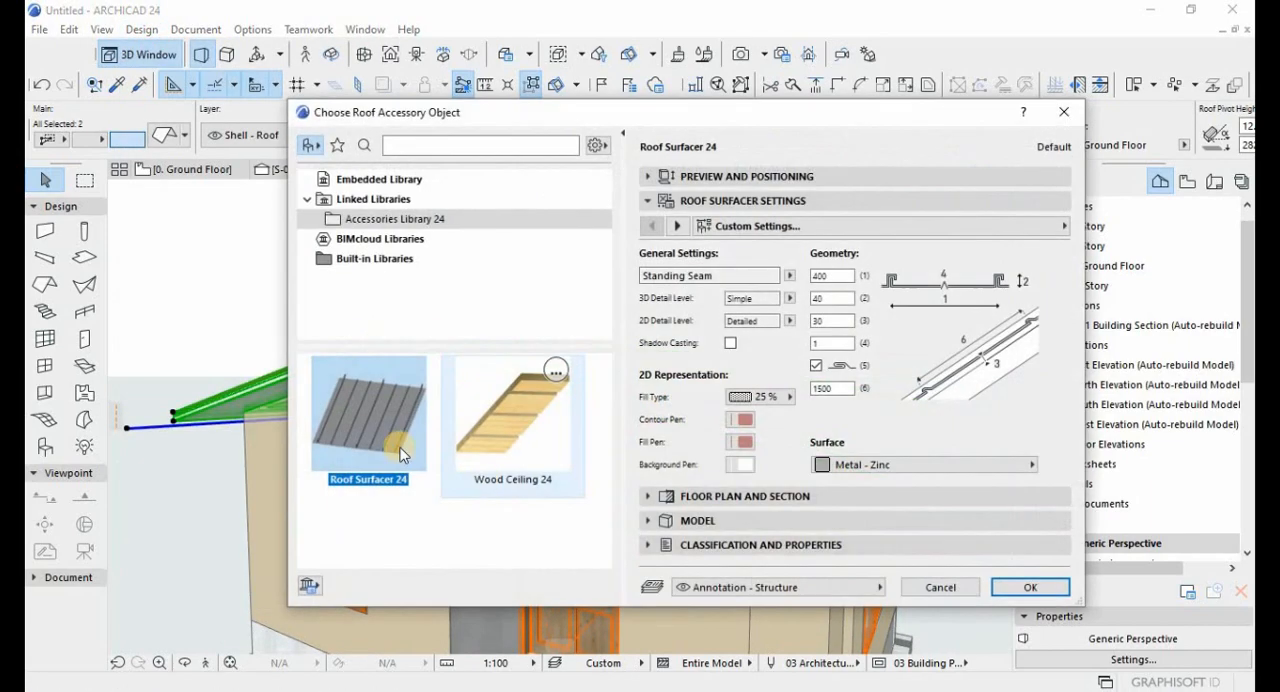
{"action": "left_click", "coordinate": [760, 590]}
{"action": "scroll", "coordinate": [365, 650], "scroll_direction": "down", "scroll_amount": 10}
{"action": "scroll", "coordinate": [362, 657], "scroll_direction": "down", "scroll_amount": 5}
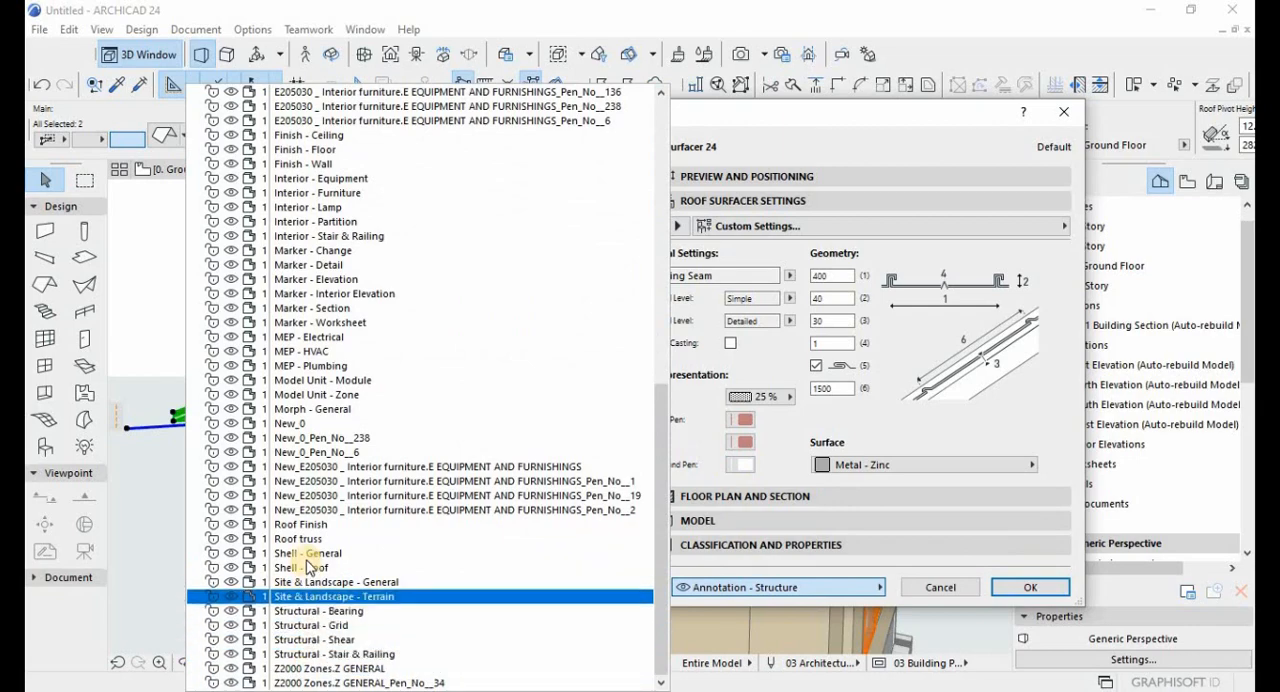
{"action": "key", "text": "Return"}
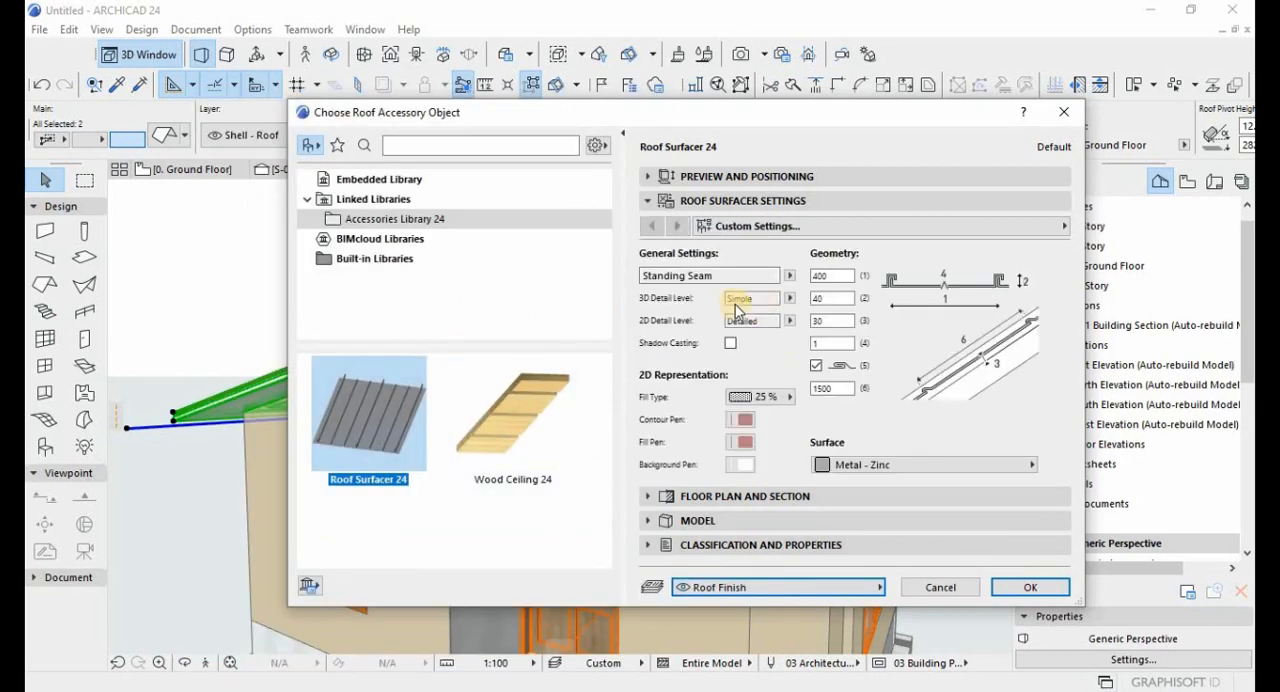
Set Roof Surfacer 24 to Corrugated Sheet with Detailed 3D detail level and apply it to both roof planes.
{"action": "left_click", "coordinate": [791, 277]}
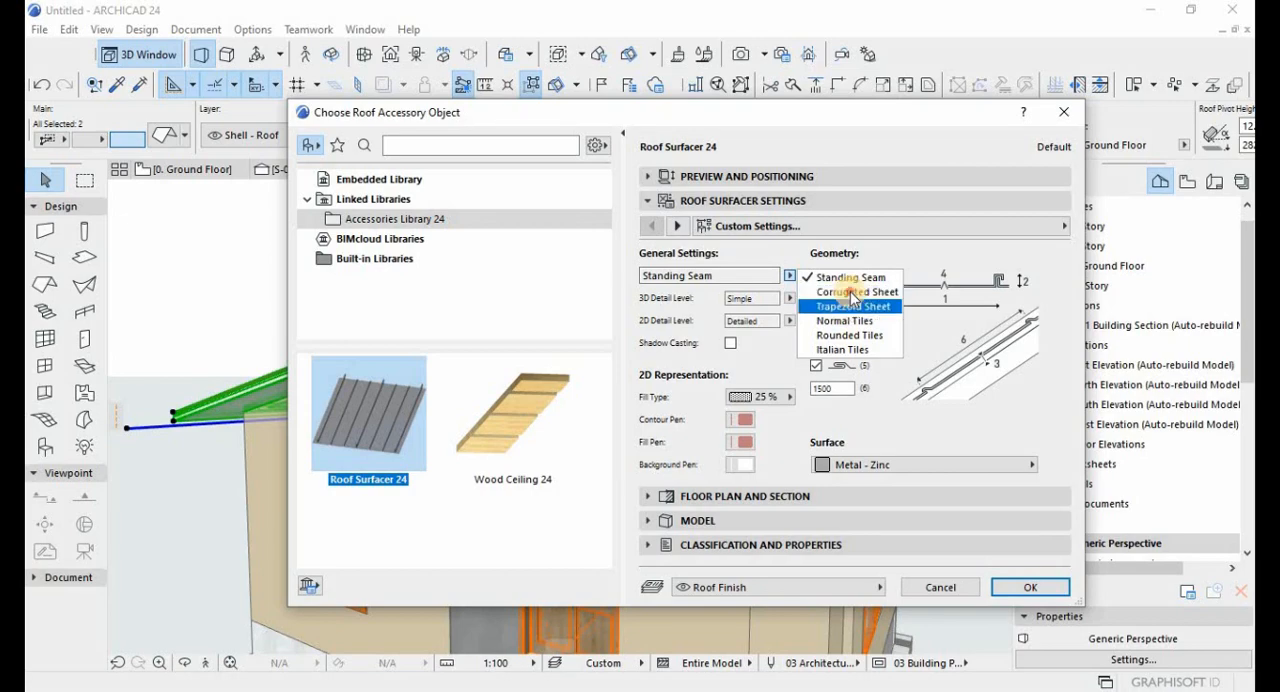
{"action": "left_click", "coordinate": [850, 291]}
{"action": "left_click", "coordinate": [791, 300]}
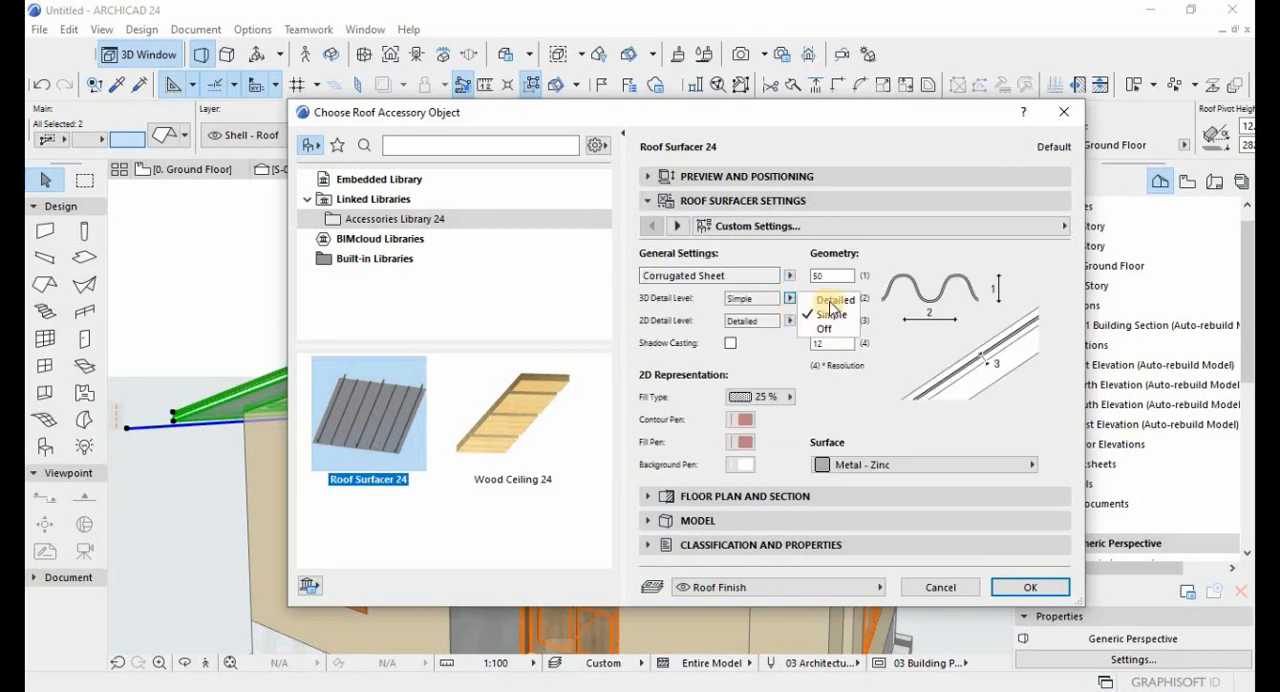
{"action": "left_click", "coordinate": [822, 311]}
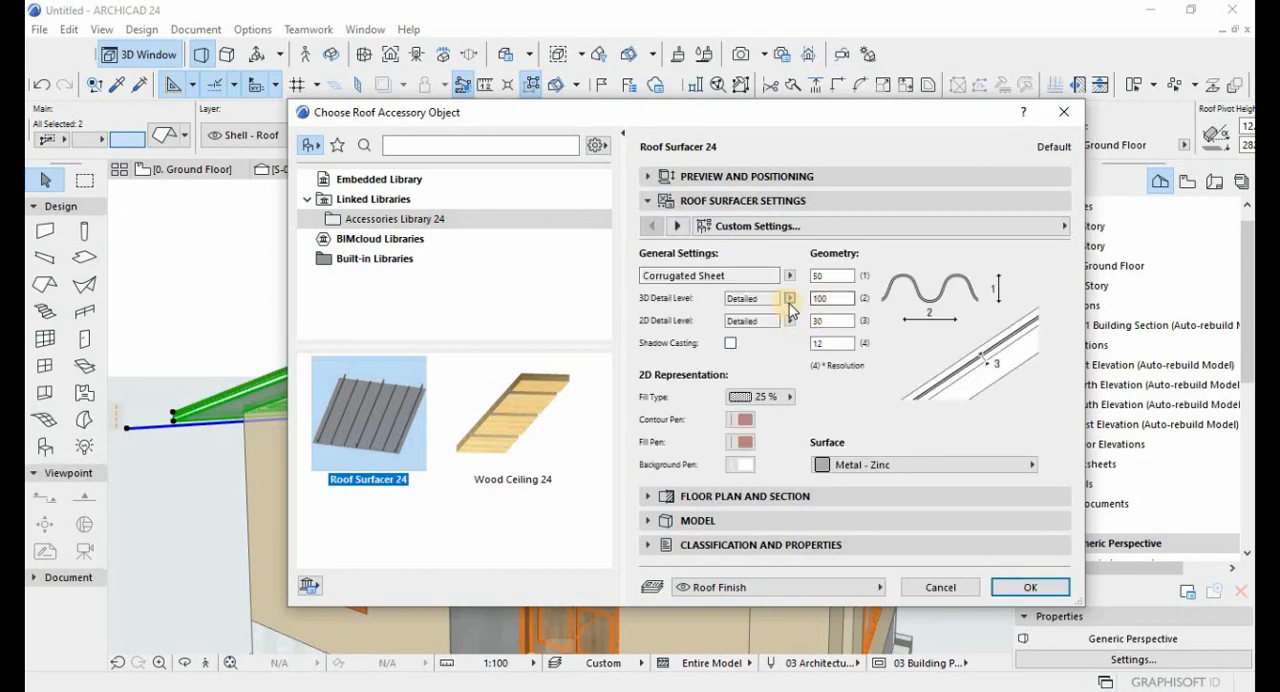
{"action": "left_click", "coordinate": [1005, 588]}
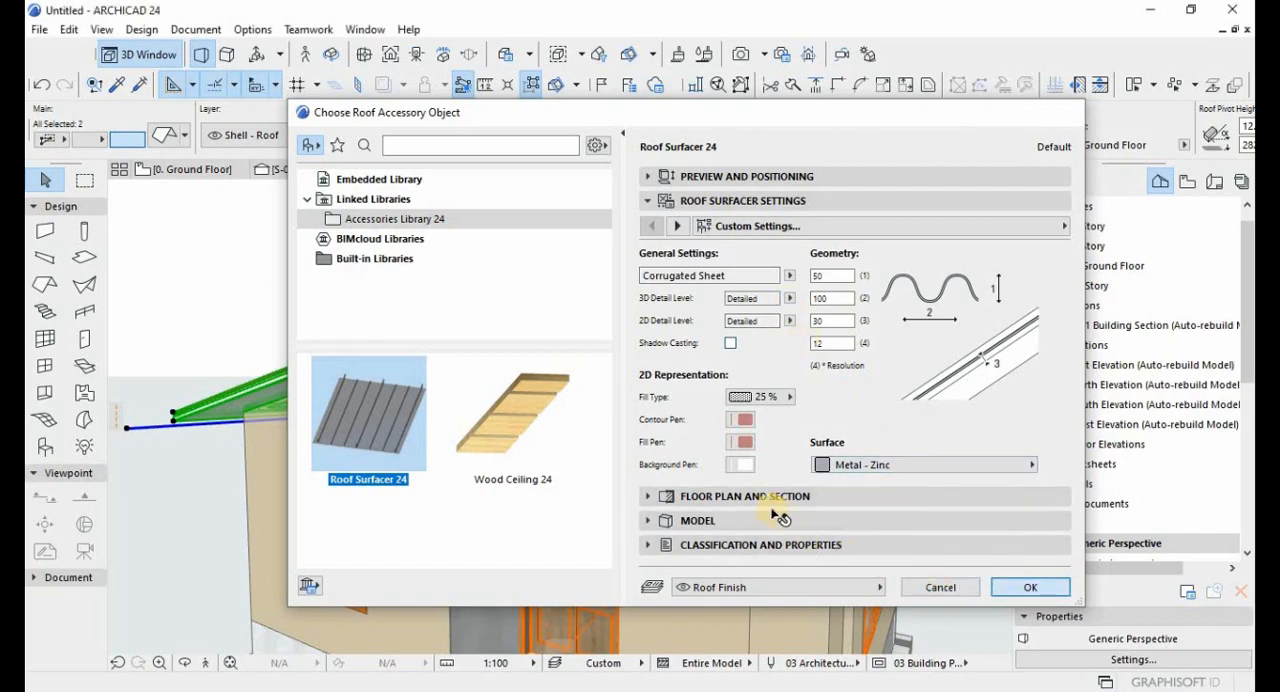
{"action": "key", "text": "Escape"}
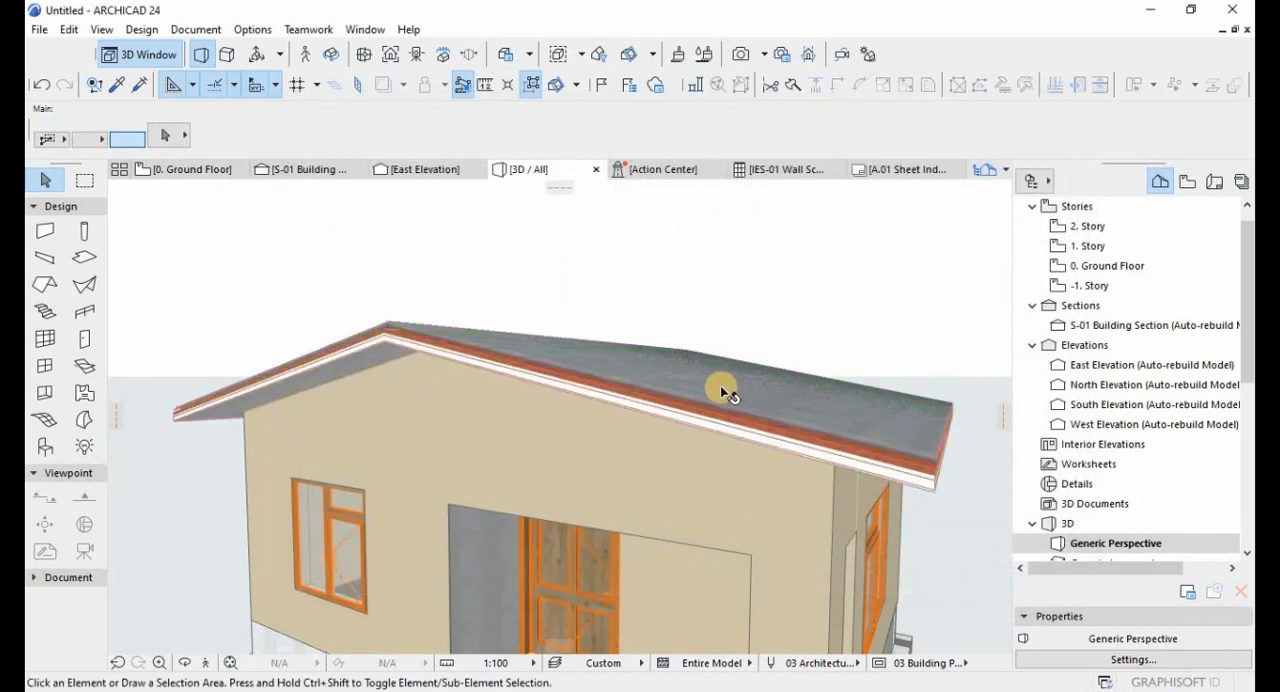
Examine the corrugated roof finish on the house from several sides.
{"action": "key", "text": "o"}
{"action": "left_click_drag", "start_coordinate": [511, 417], "coordinate": [384, 476]}
{"action": "left_click_drag", "start_coordinate": [487, 481], "coordinate": [287, 447]}
{"action": "left_click_drag", "start_coordinate": [470, 456], "coordinate": [476, 455]}
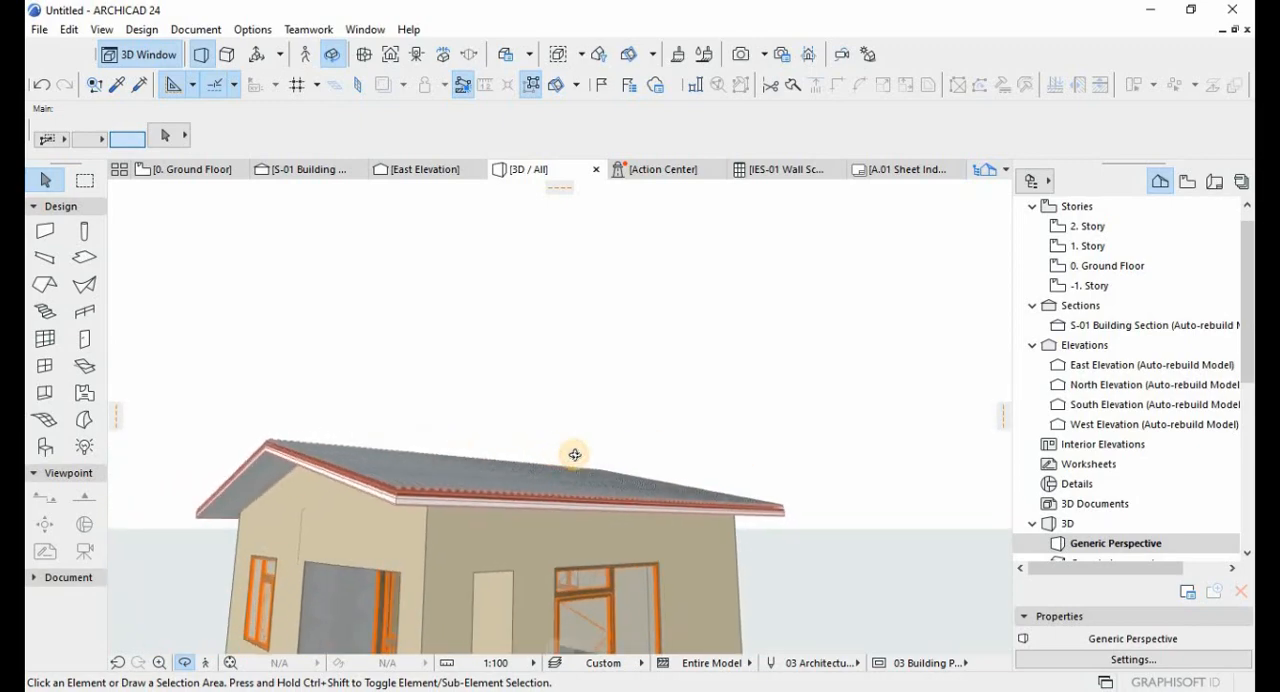
{"action": "mouse_move", "coordinate": [651, 459]}
{"action": "left_mouse_down"}
{"action": "mouse_move", "coordinate": [646, 471]}
{"action": "mouse_move", "coordinate": [691, 486]}
{"action": "mouse_move", "coordinate": [578, 484]}
{"action": "mouse_move", "coordinate": [569, 363]}
{"action": "mouse_move", "coordinate": [560, 417]}
{"action": "mouse_move", "coordinate": [726, 349]}
{"action": "mouse_move", "coordinate": [754, 379]}
{"action": "mouse_move", "coordinate": [380, 437]}
{"action": "mouse_move", "coordinate": [600, 380]}
{"action": "mouse_move", "coordinate": [511, 400]}
{"action": "mouse_move", "coordinate": [571, 372]}
{"action": "mouse_move", "coordinate": [806, 374]}
{"action": "mouse_move", "coordinate": [677, 394]}
{"action": "mouse_move", "coordinate": [810, 395]}
{"action": "mouse_move", "coordinate": [640, 400]}
{"action": "mouse_move", "coordinate": [769, 423]}
{"action": "mouse_move", "coordinate": [776, 412]}
{"action": "mouse_move", "coordinate": [748, 417]}
{"action": "mouse_move", "coordinate": [597, 335]}
{"action": "mouse_move", "coordinate": [594, 452]}
{"action": "mouse_move", "coordinate": [632, 453]}
{"action": "left_mouse_up"}
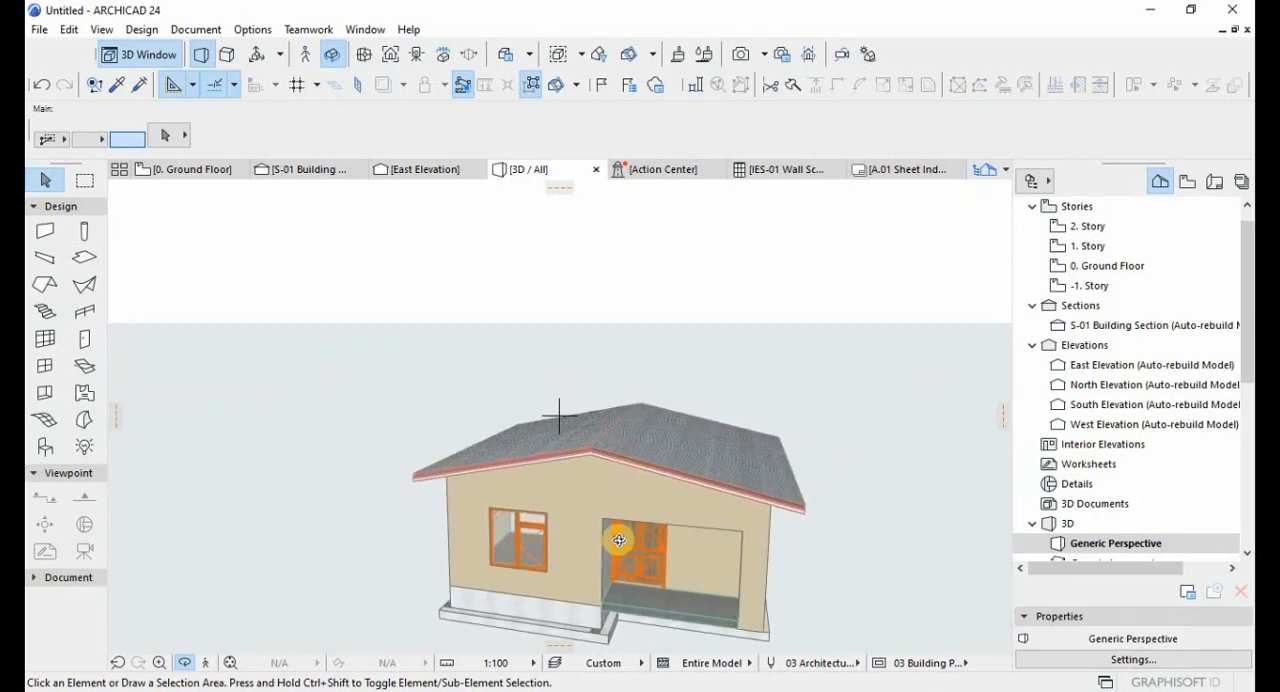
{"action": "left_click_drag", "start_coordinate": [619, 540], "coordinate": [617, 503]}
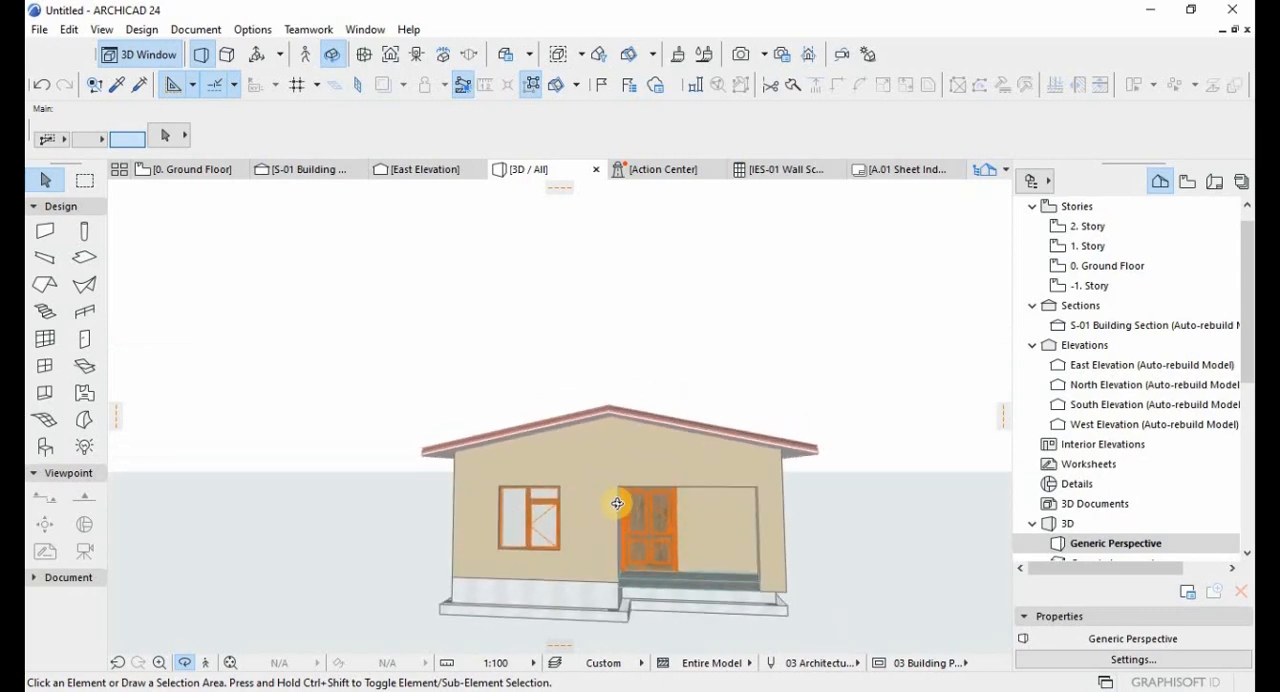
Search the object library for "bat" and place a Battens for Roof Tiles 24 object at the house's front-left eave.
{"action": "left_click", "coordinate": [43, 449]}
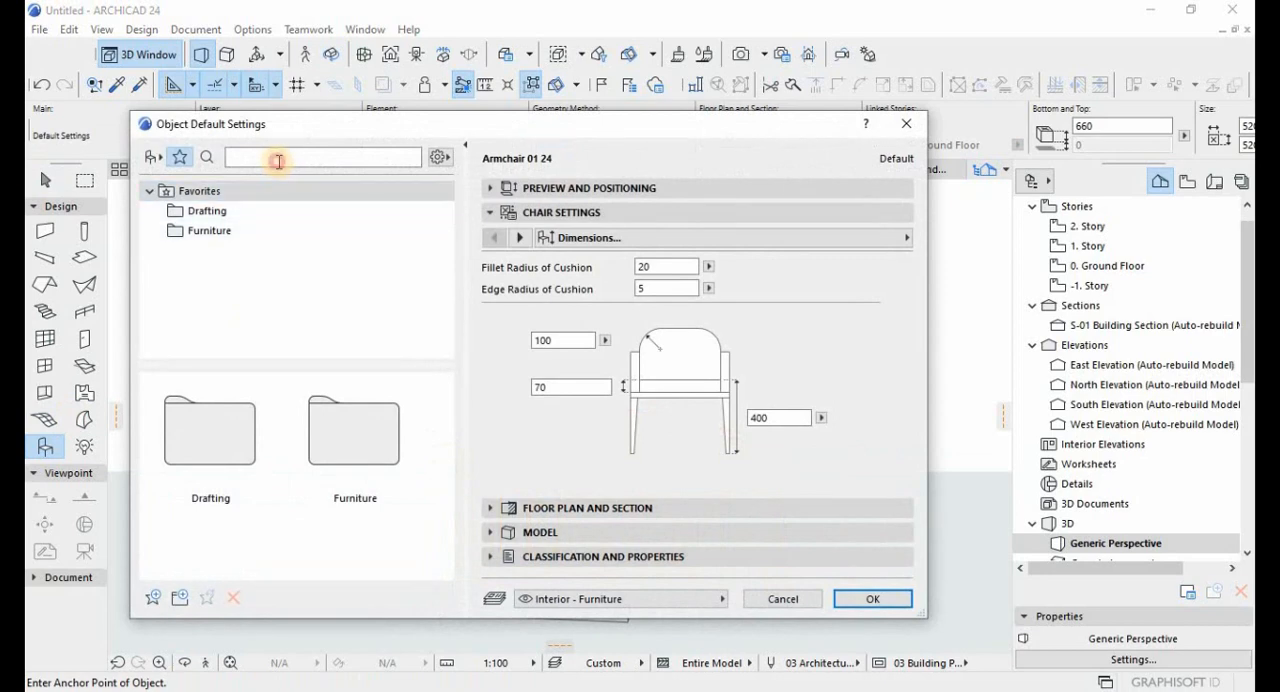
{"action": "left_click", "coordinate": [279, 161]}
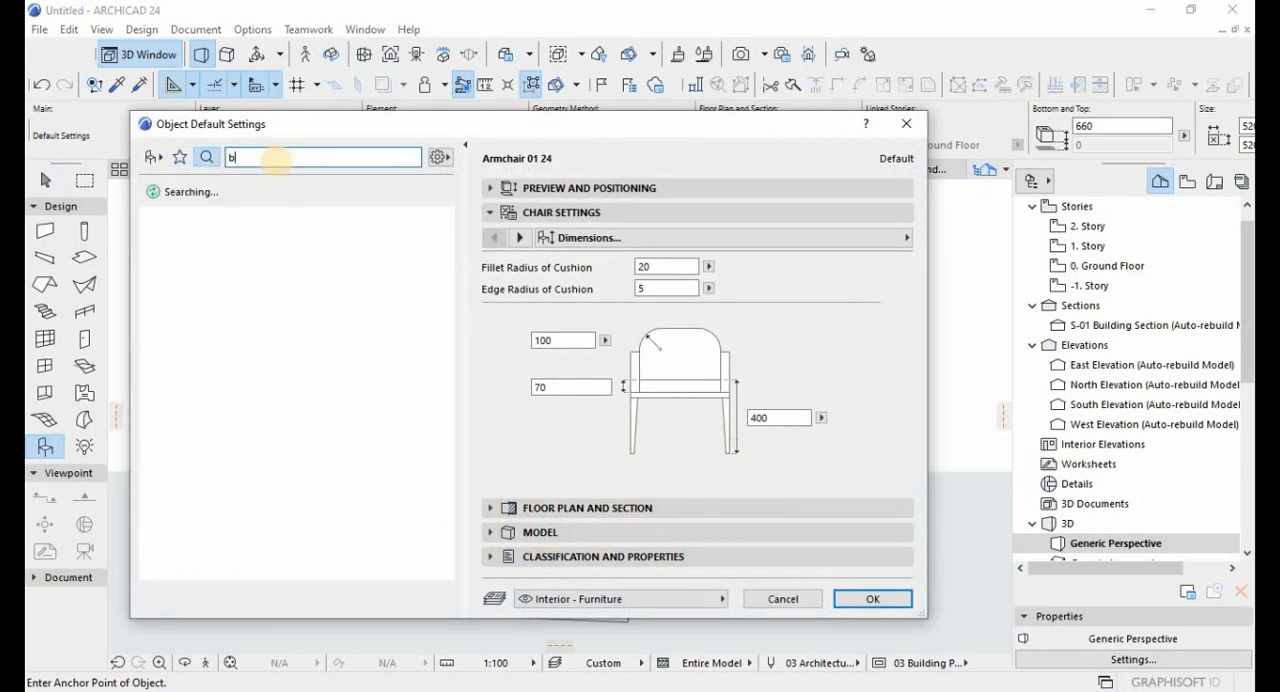
{"action": "type", "text": "ba"}
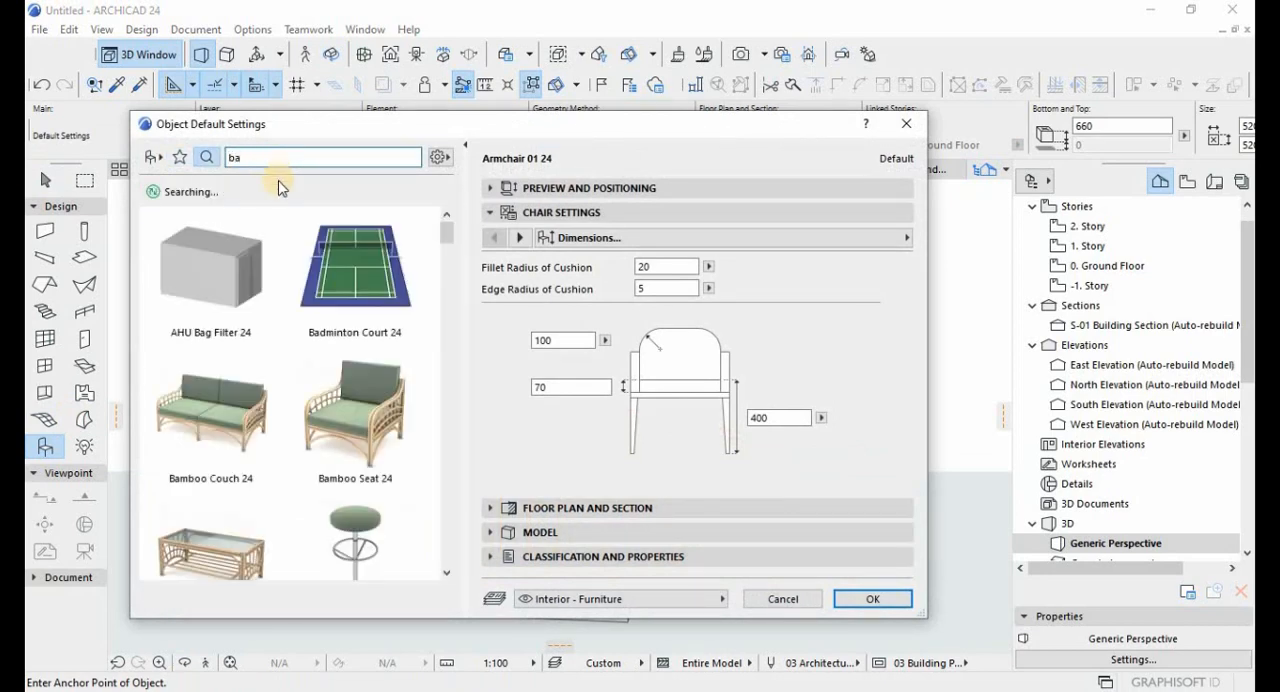
{"action": "type", "text": "t"}
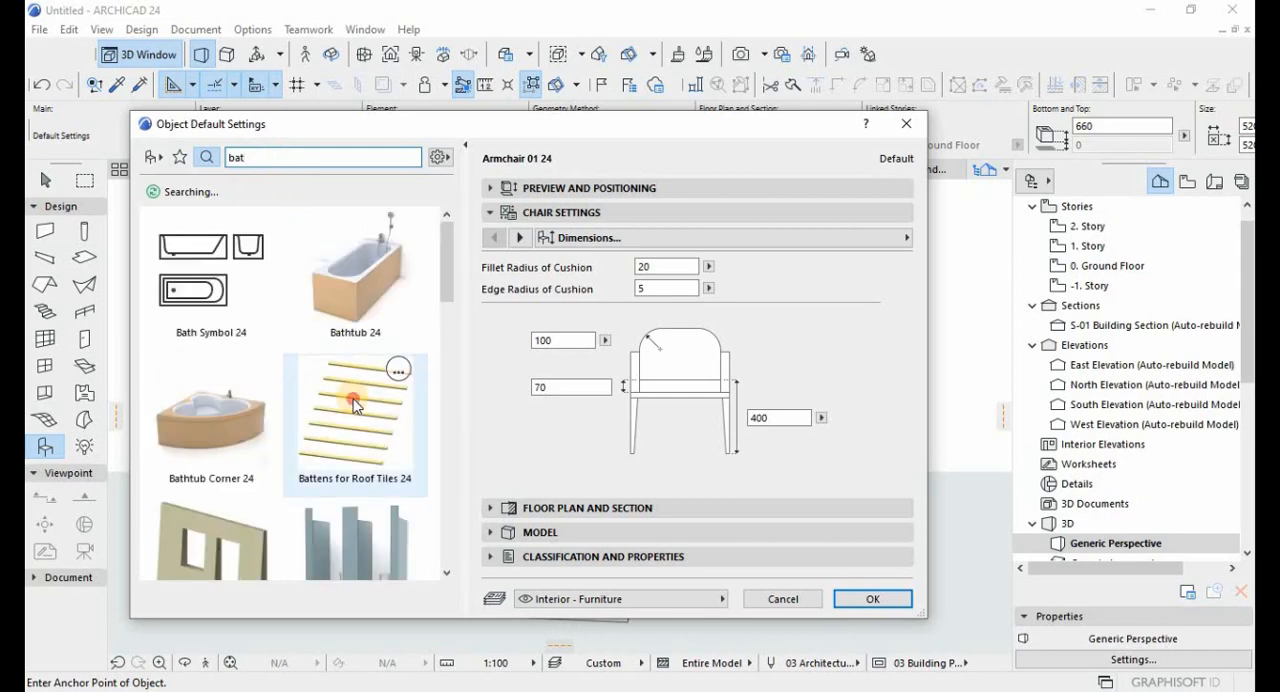
{"action": "left_click", "coordinate": [357, 405]}
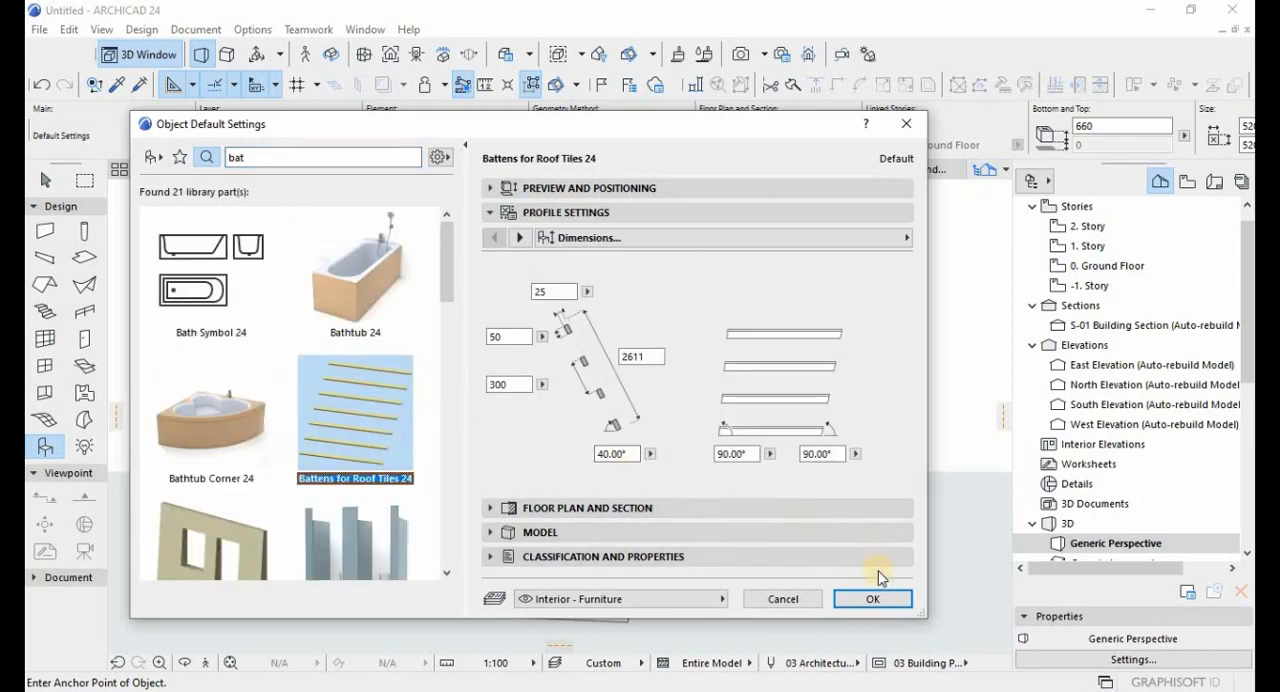
{"action": "left_click", "coordinate": [872, 598]}
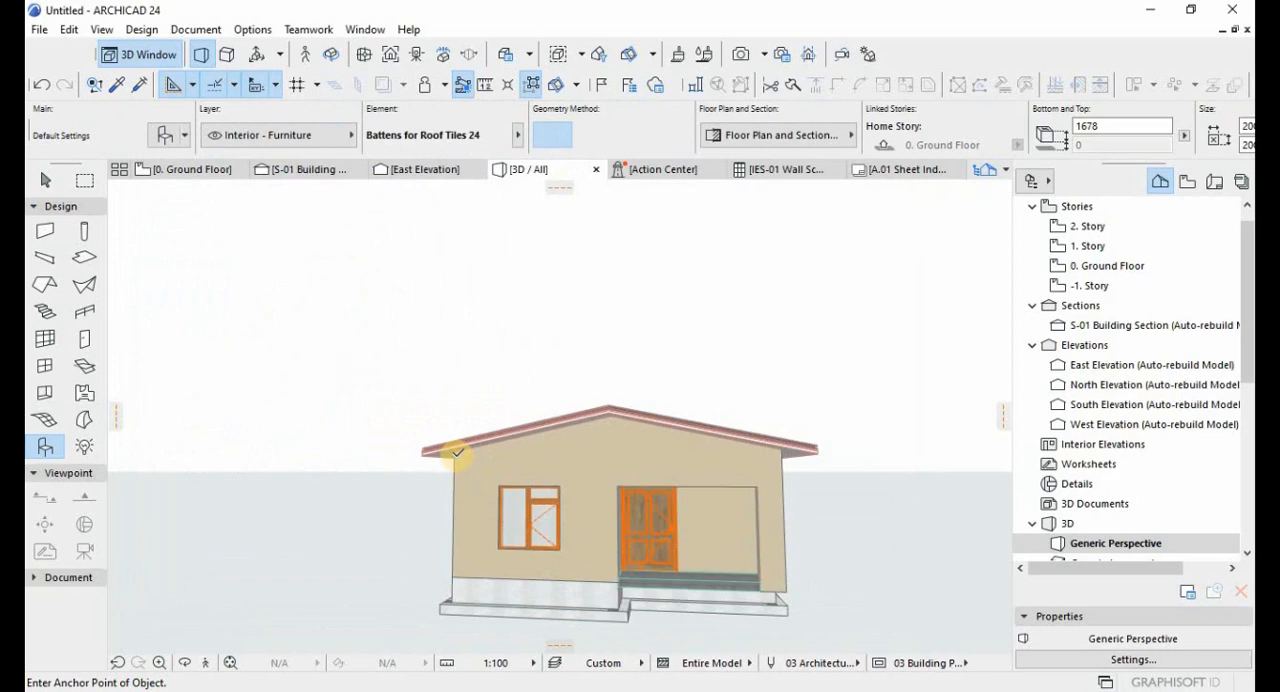
{"action": "left_click", "coordinate": [457, 453]}
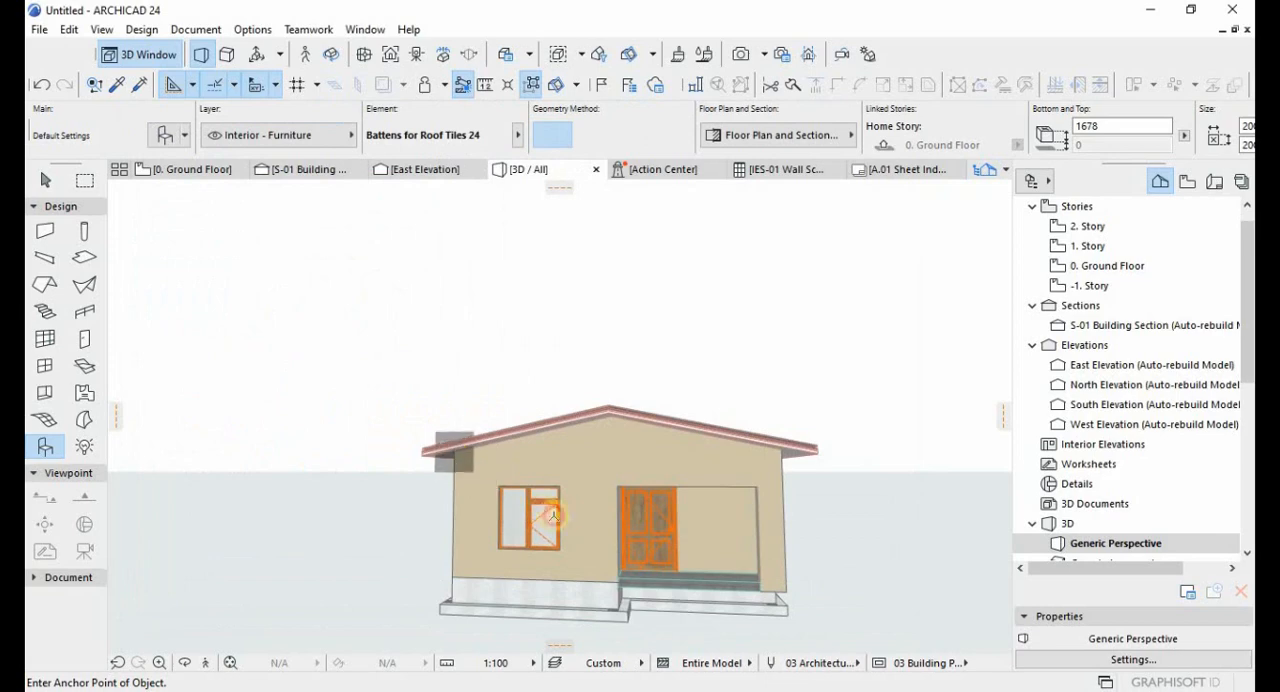
{"action": "key", "text": "Escape"}
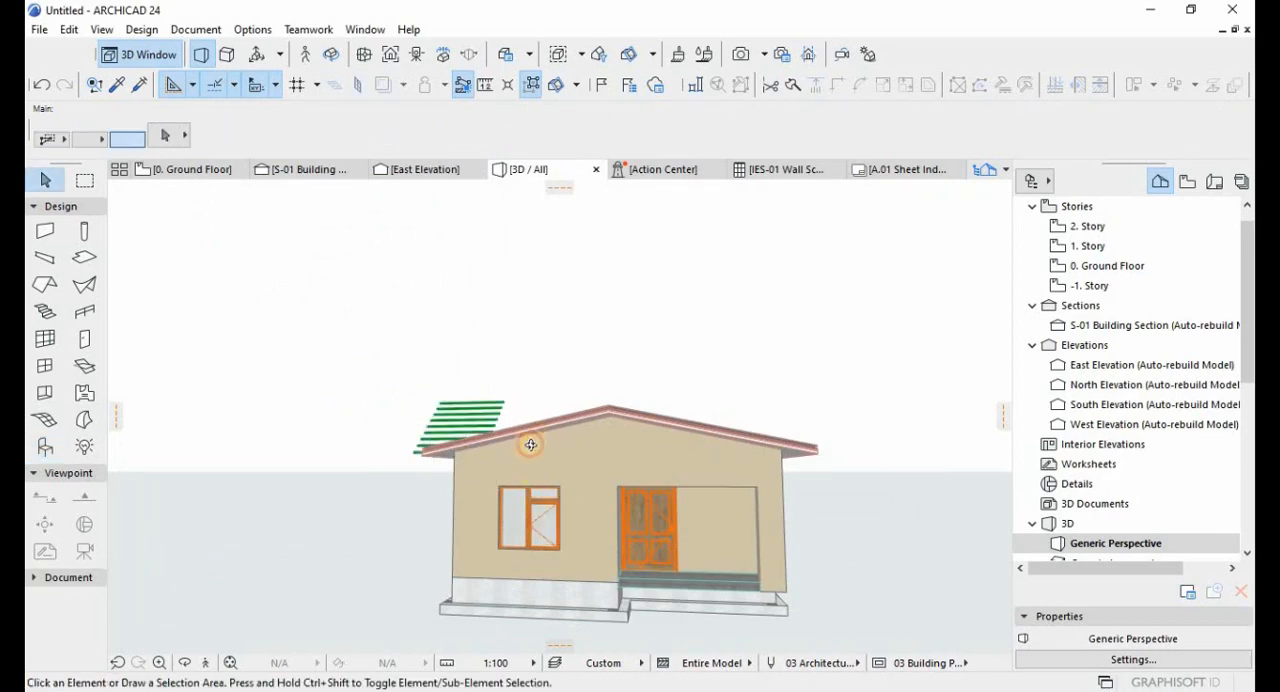
{"action": "middle_click_drag", "start_coordinate": [530, 445], "coordinate": [453, 387], "text": "shift"}
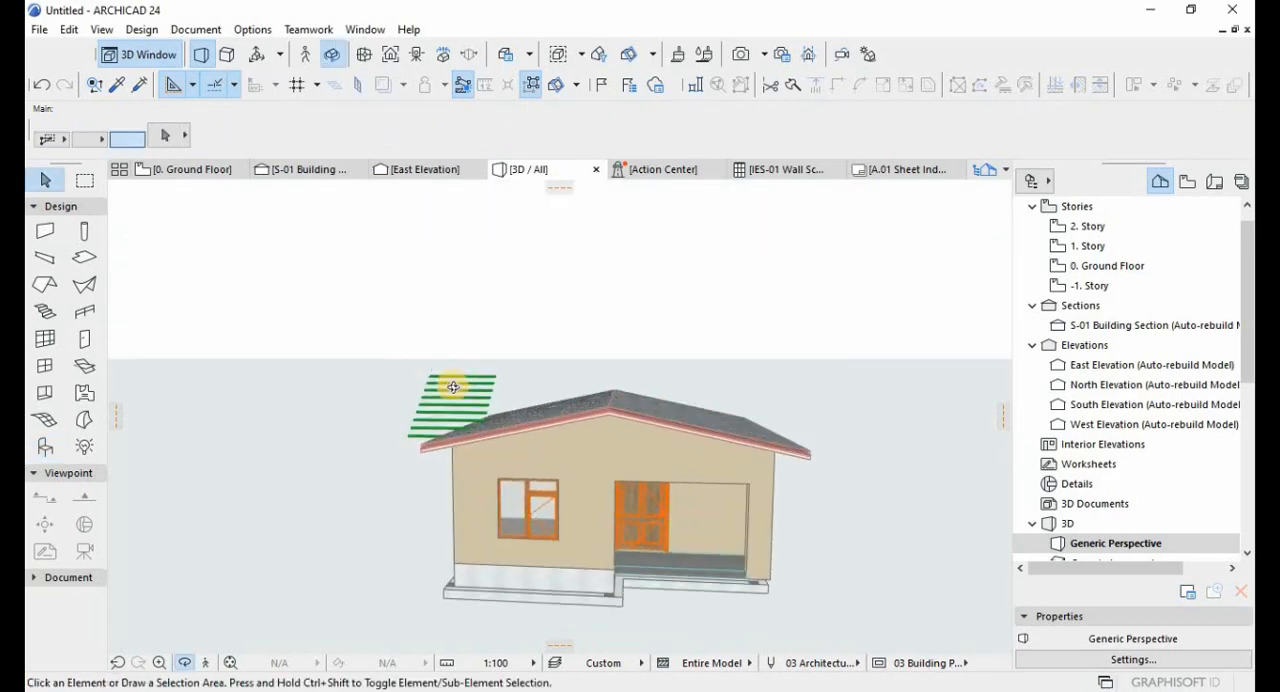
{"action": "scroll", "coordinate": [453, 387], "scroll_direction": "up", "scroll_amount": 3}
{"action": "middle_click_drag", "start_coordinate": [660, 427], "coordinate": [537, 445], "text": "shift"}
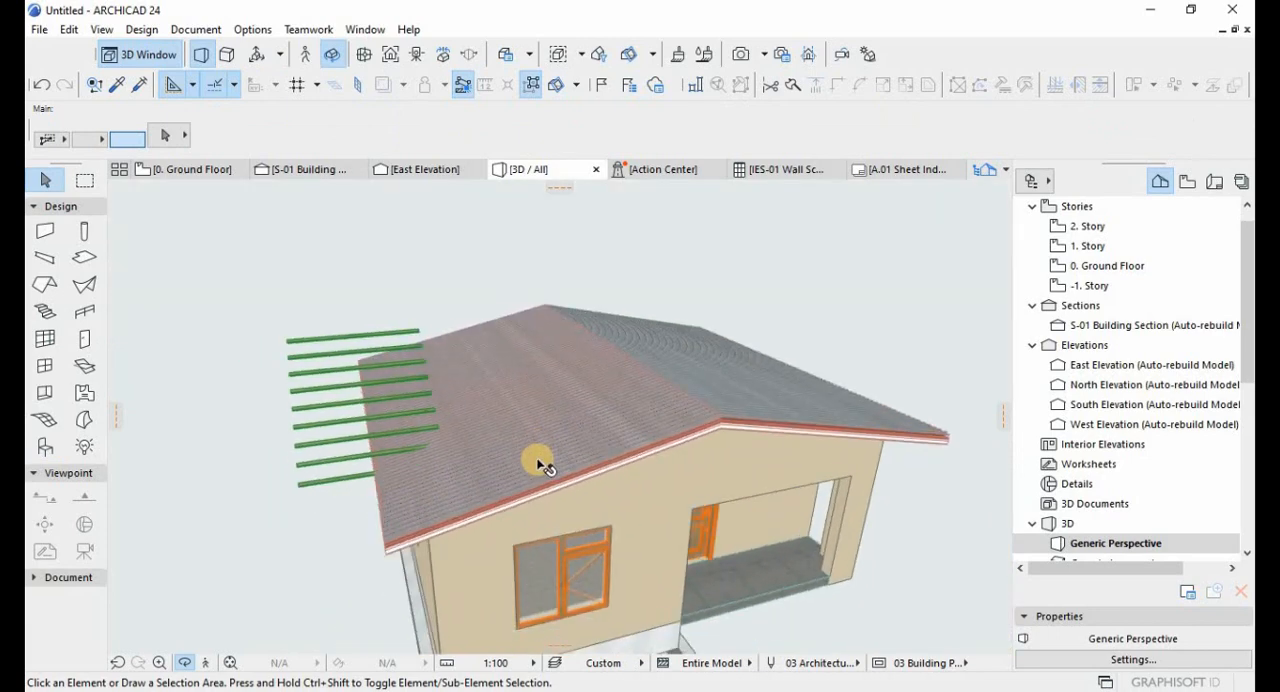
Set the slope of the Battens for Roof Tiles 24 object to 12° to match the roof pitch.
{"action": "left_click", "coordinate": [542, 494]}
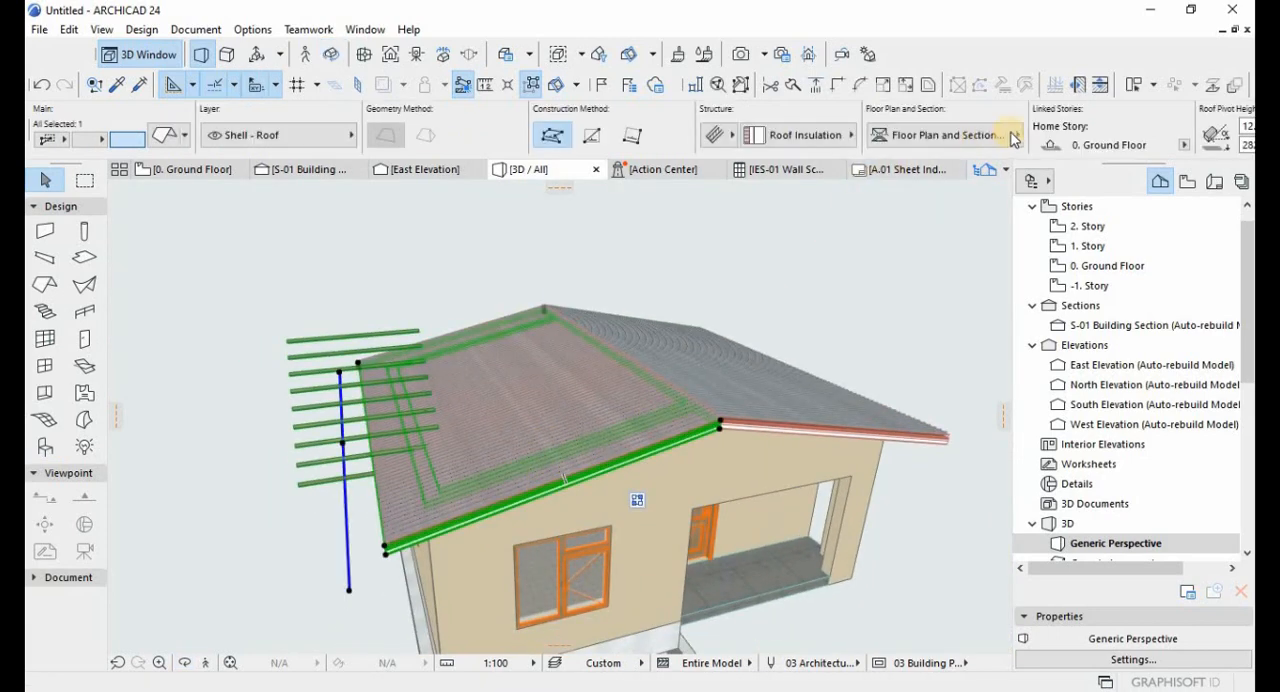
{"action": "left_click", "coordinate": [303, 345]}
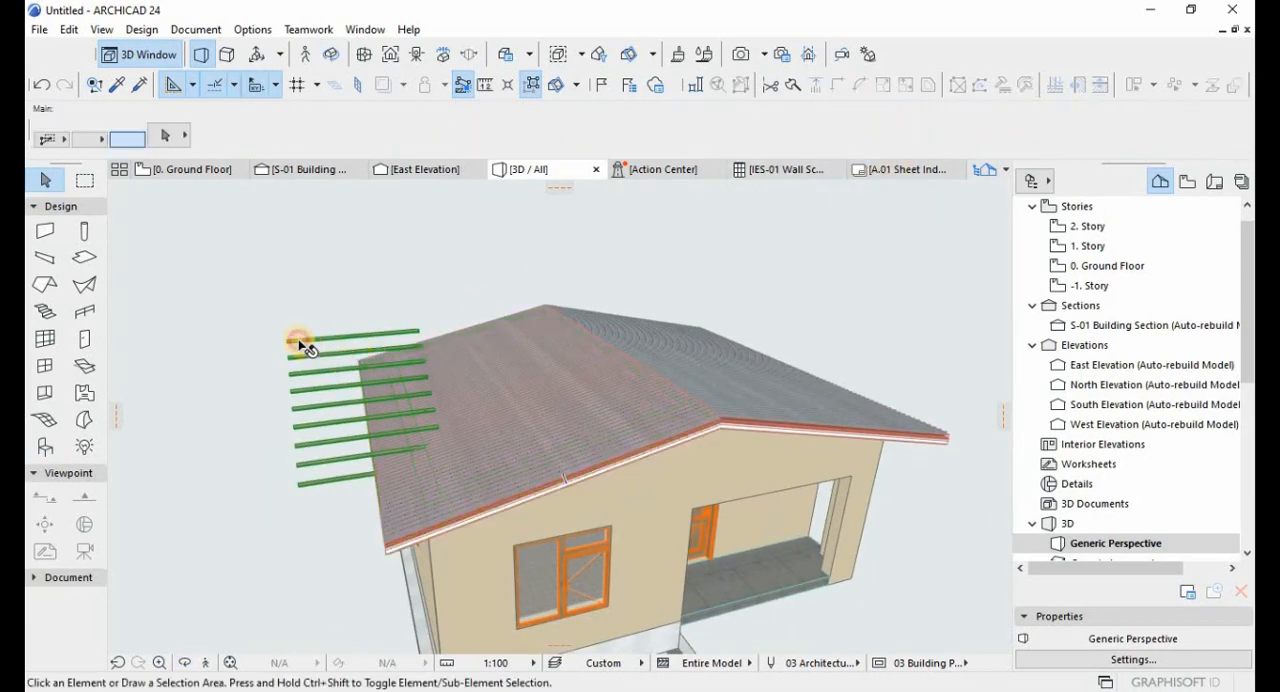
{"action": "left_click", "coordinate": [1063, 124]}
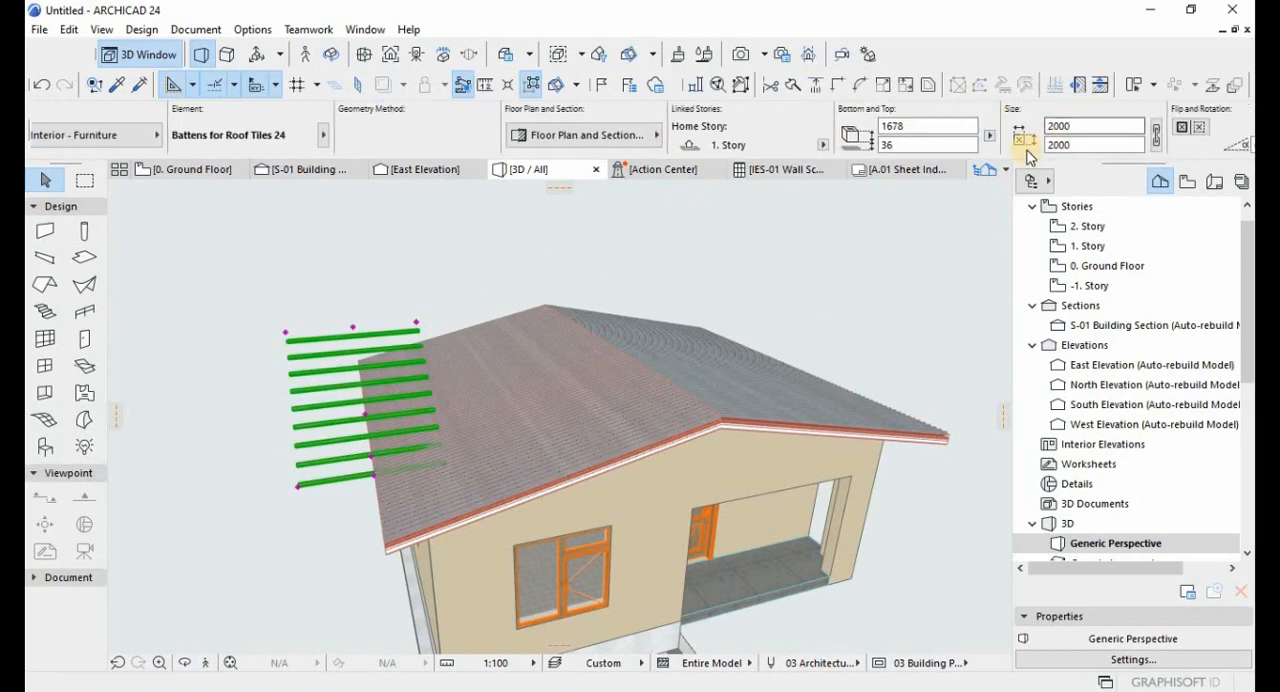
{"action": "scroll", "coordinate": [1030, 150], "scroll_direction": "down", "scroll_amount": 5}
{"action": "left_click", "coordinate": [880, 147]}
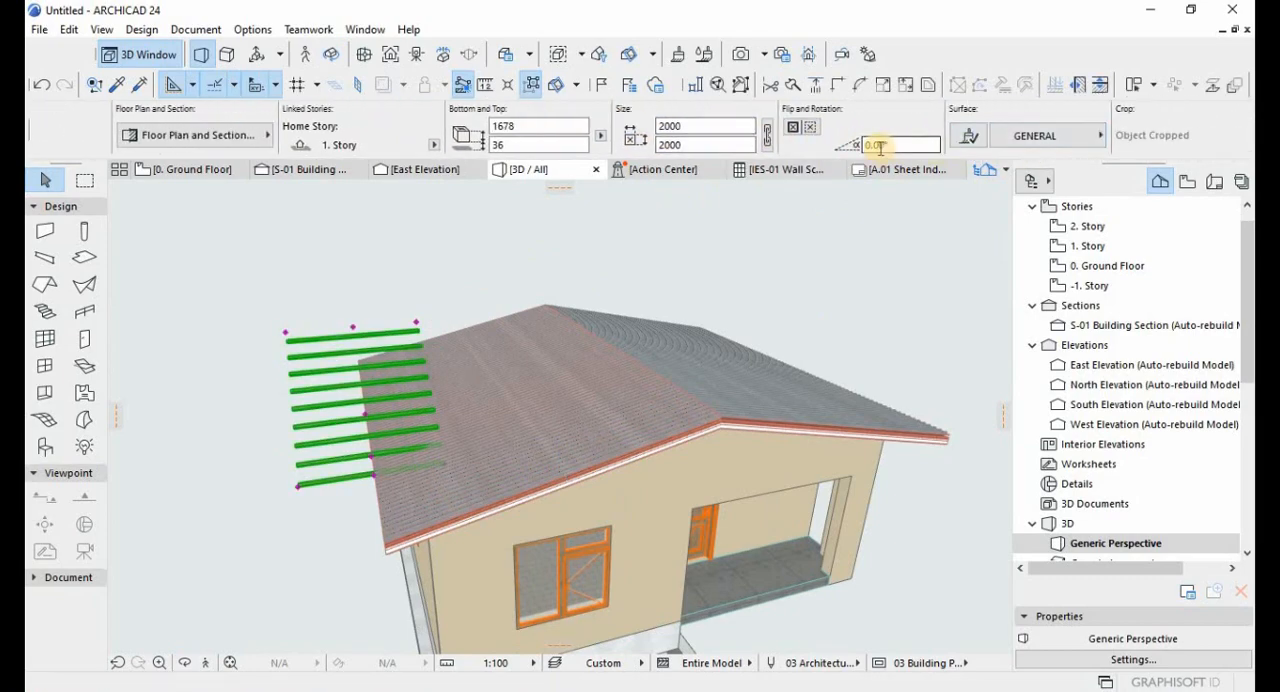
{"action": "key", "text": "ctrl+t"}
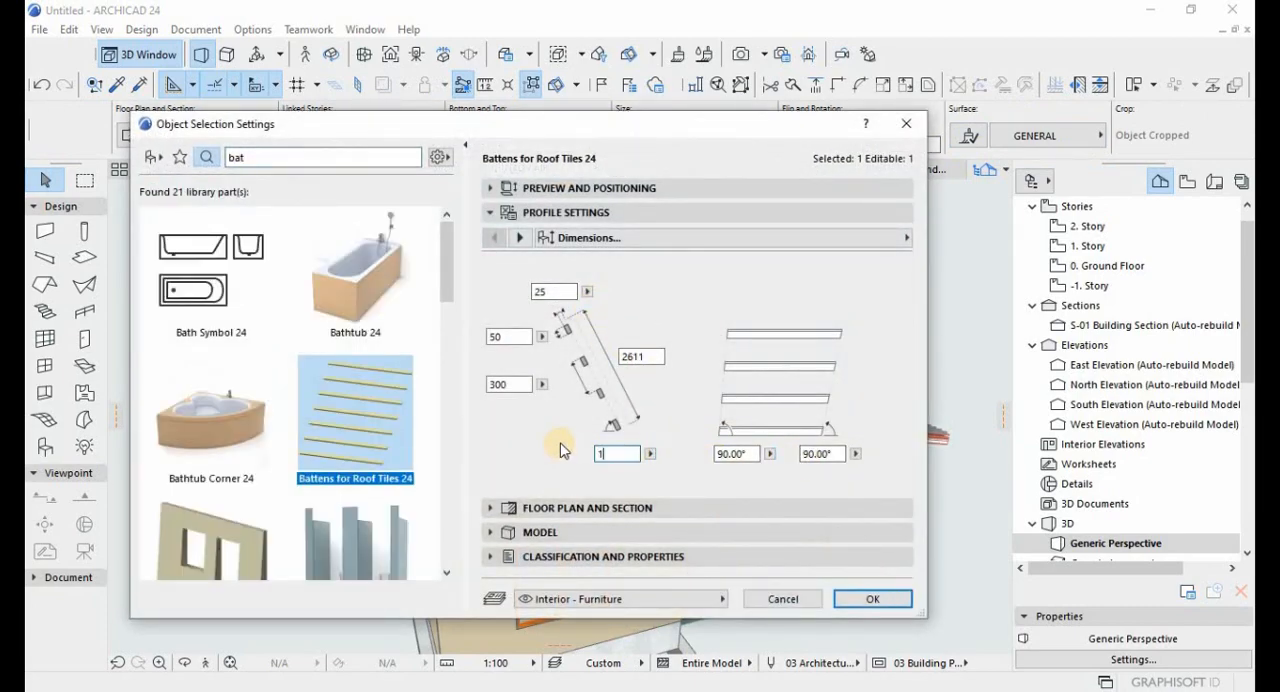
{"action": "key", "text": "Return"}
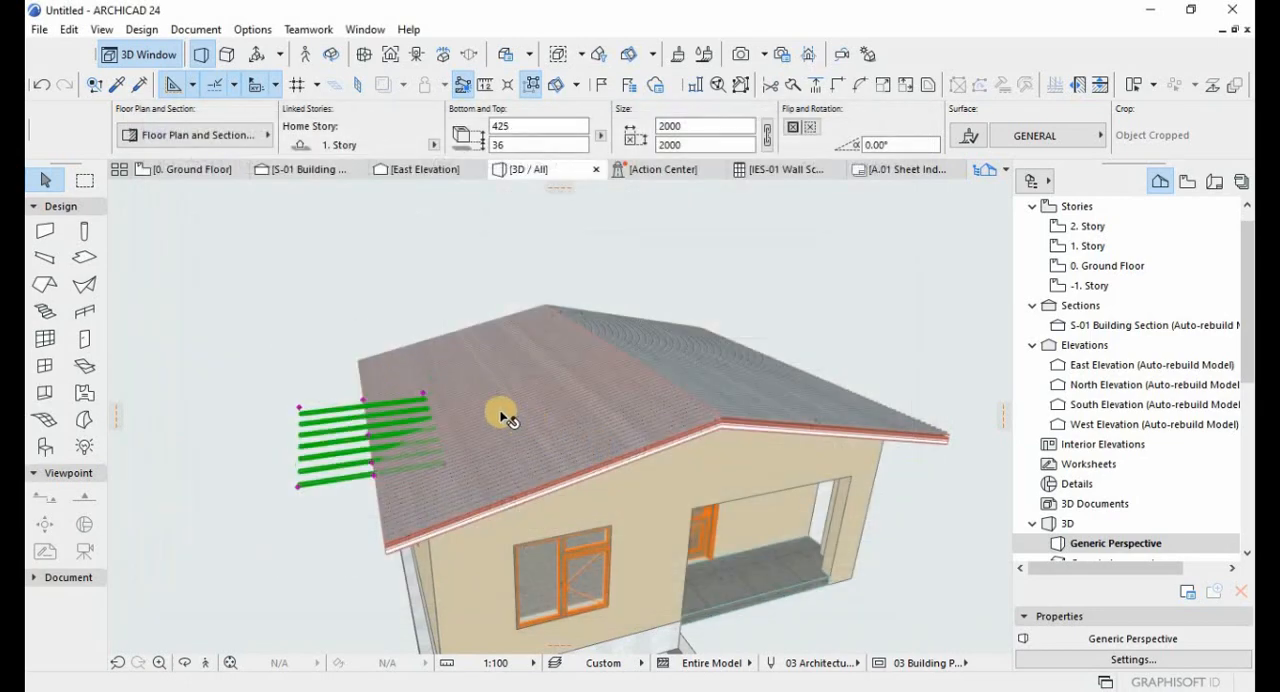
Open the 1. Story floor plan and turn on all layers to show the roof planes with the battens.
{"action": "key", "text": "F2"}
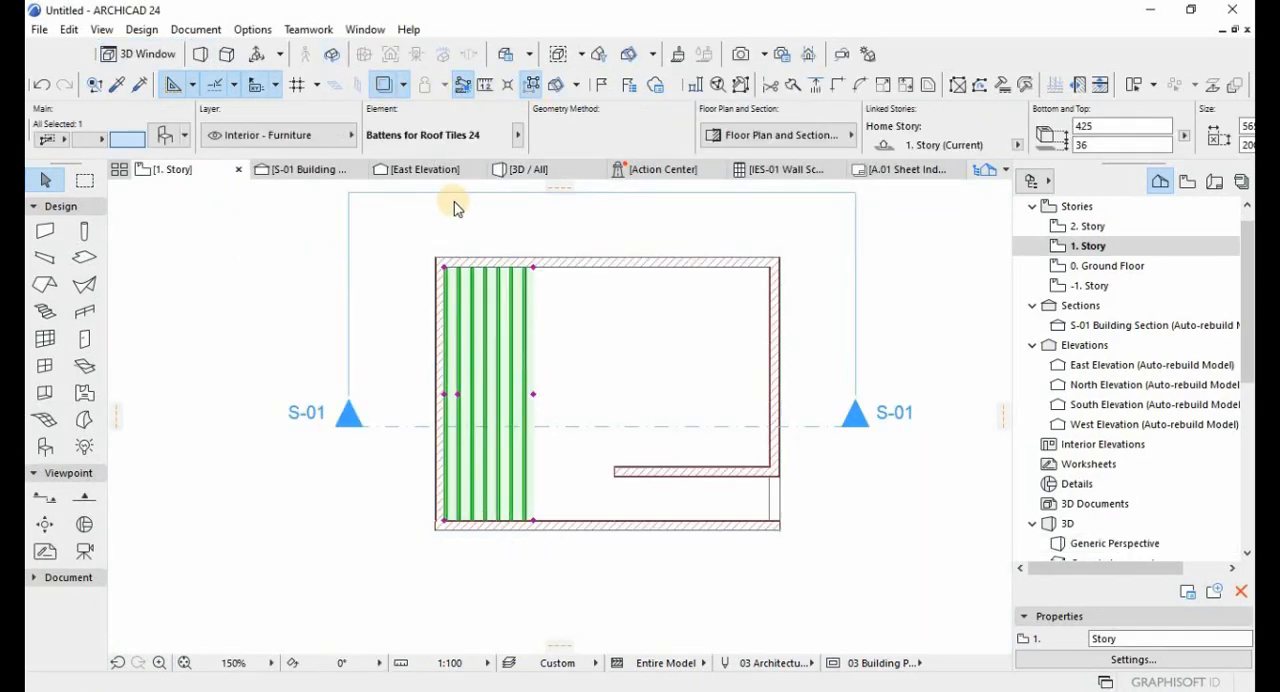
{"action": "key", "text": "ctrl+l"}
{"action": "key", "text": "ctrl+a"}
{"action": "left_click", "coordinate": [468, 437]}
{"action": "left_click", "coordinate": [904, 603]}
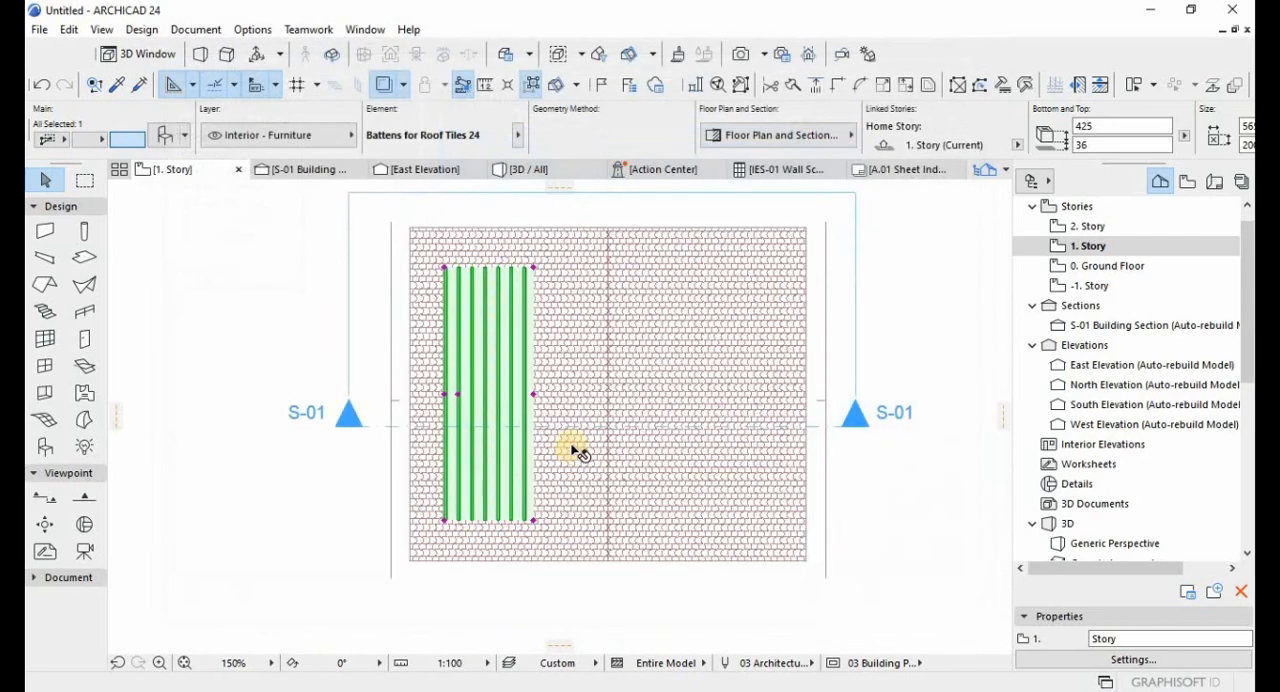
Stretch the battens to the ridge, both gable edges and the eave to cover the whole left roof plane.
{"action": "left_click", "coordinate": [535, 395]}
{"action": "left_click", "coordinate": [608, 264]}
{"action": "left_click", "coordinate": [607, 267]}
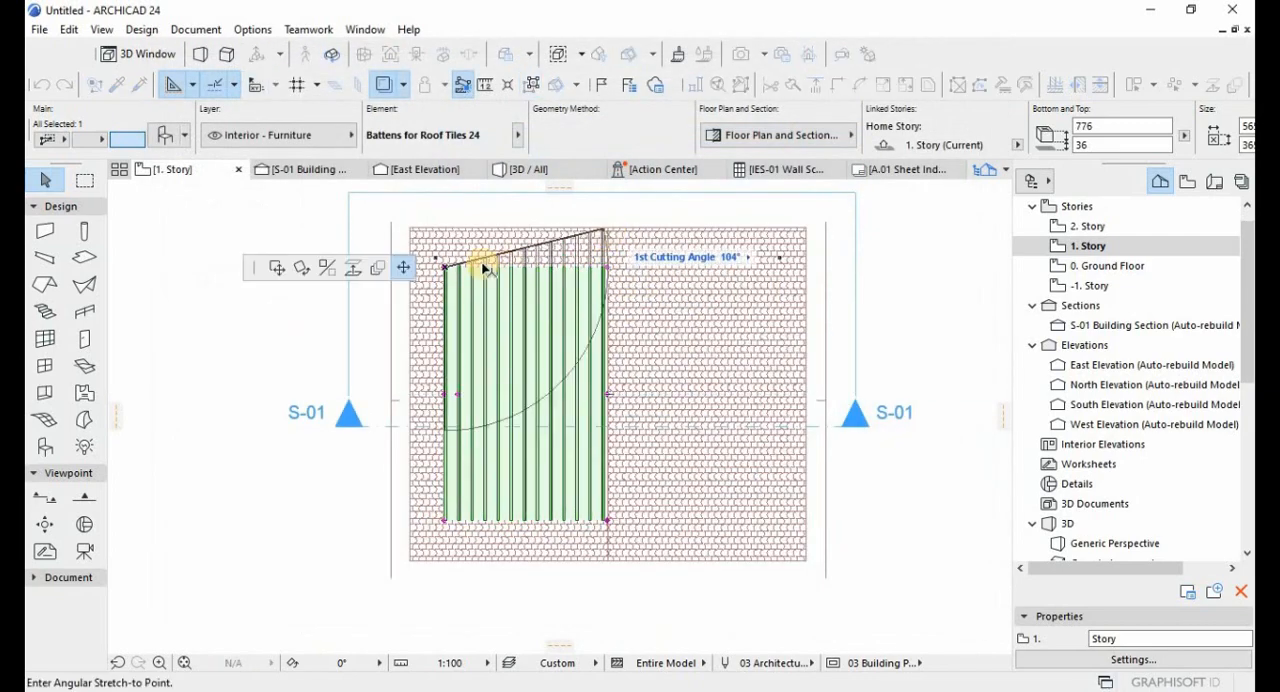
{"action": "left_click", "coordinate": [446, 229]}
{"action": "left_click", "coordinate": [446, 522]}
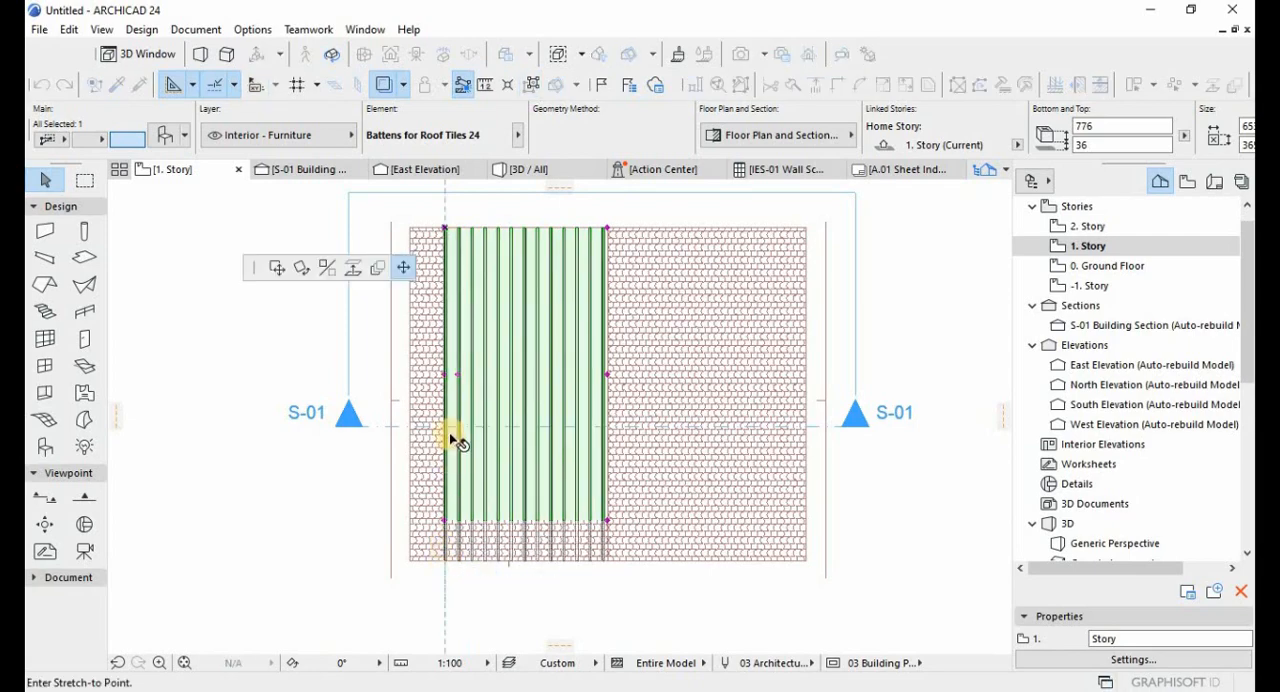
{"action": "left_click", "coordinate": [446, 560]}
{"action": "left_click", "coordinate": [446, 395]}
{"action": "left_click", "coordinate": [409, 397]}
Mirror a copy of the battens about the ridge line onto the right roof plane and show the model in 3D.
{"action": "key", "text": "ctrl+shift+m"}
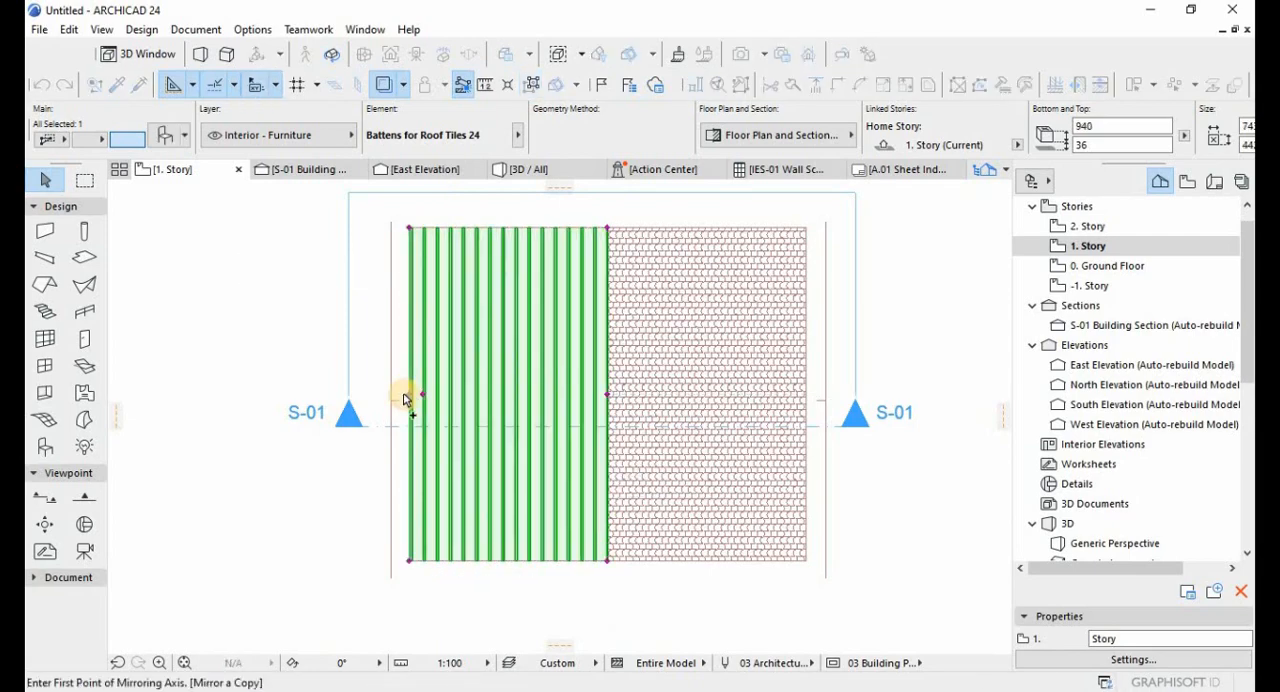
{"action": "left_click", "coordinate": [609, 255]}
{"action": "left_click", "coordinate": [608, 562]}
{"action": "key", "text": "F3"}
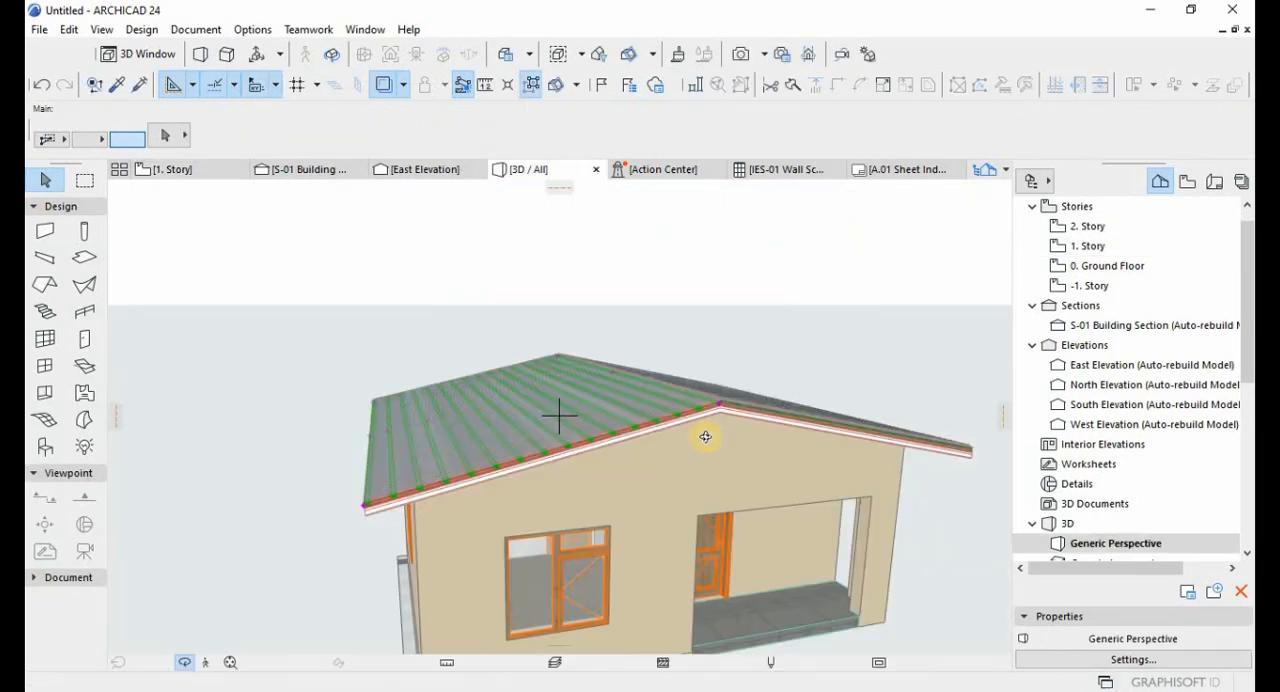
In the S-01 building section, move the battens down from the roof layers to the top chord of the trusses.
{"action": "scroll", "coordinate": [705, 437], "scroll_direction": "up", "scroll_amount": 5}
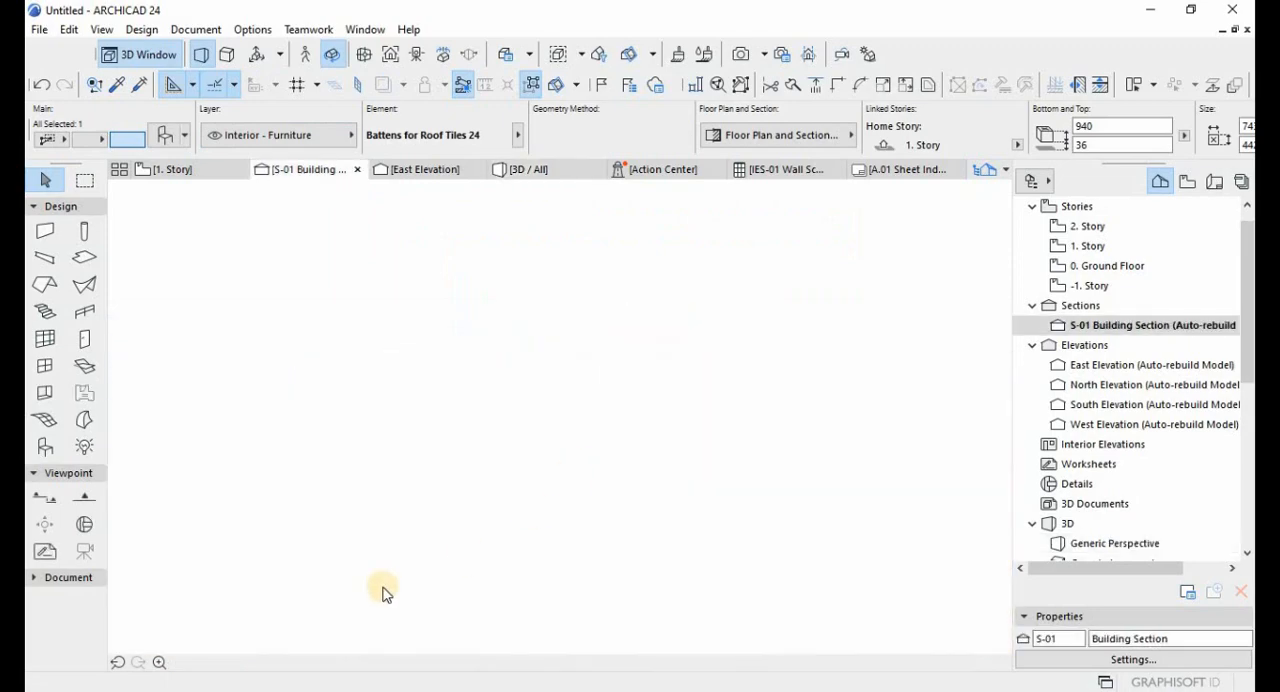
{"action": "scroll", "coordinate": [630, 358], "scroll_direction": "up", "scroll_amount": 10}
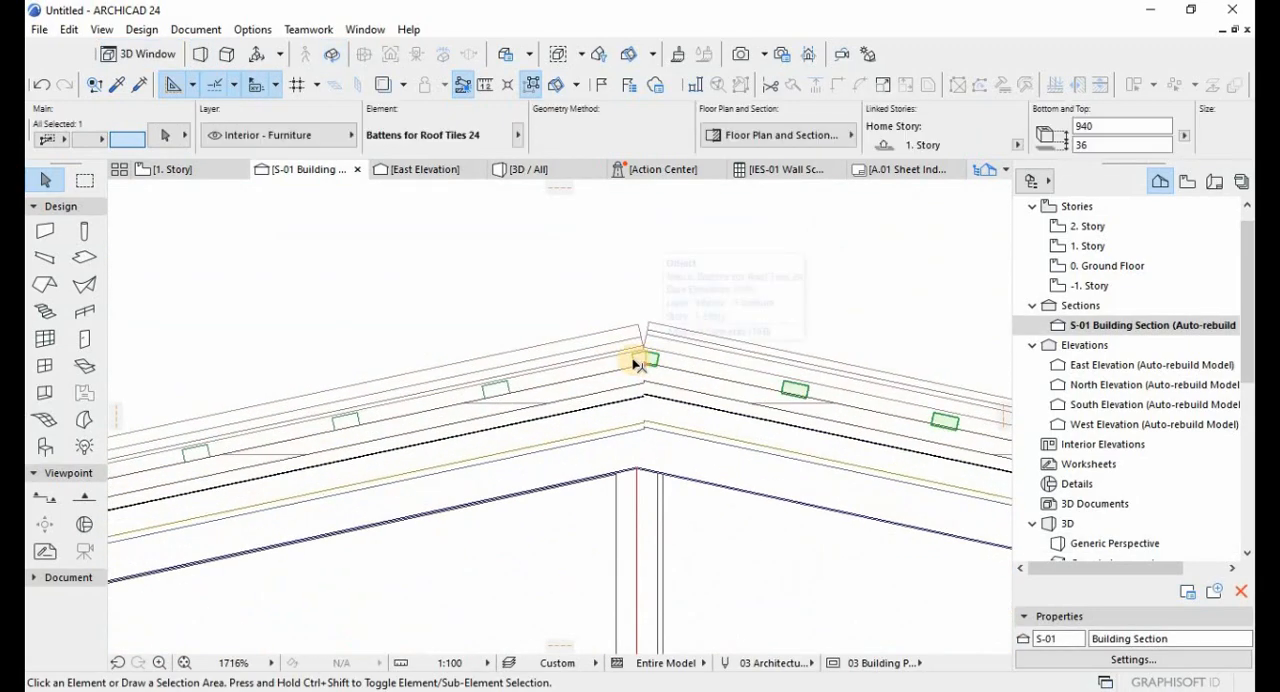
{"action": "scroll", "coordinate": [638, 363], "scroll_direction": "down", "scroll_amount": 8}
{"action": "key", "text": "Escape"}
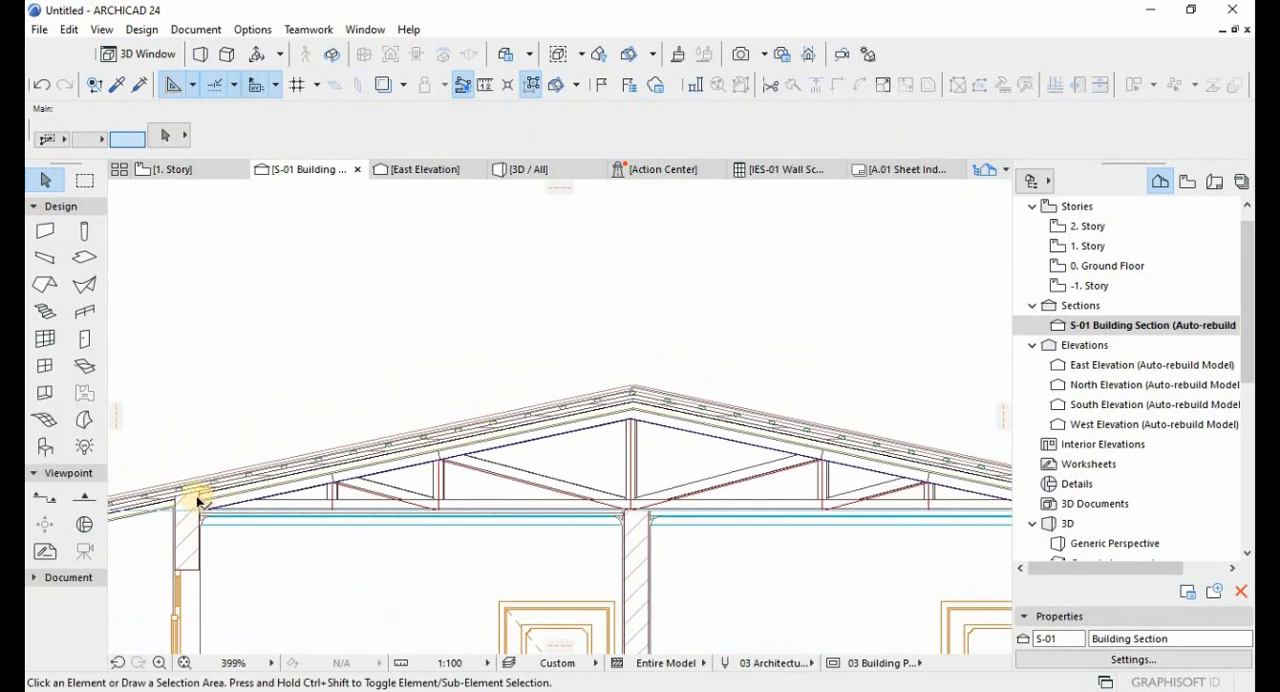
{"action": "scroll", "coordinate": [197, 502], "scroll_direction": "up", "scroll_amount": 8}
{"action": "left_click", "coordinate": [251, 494]}
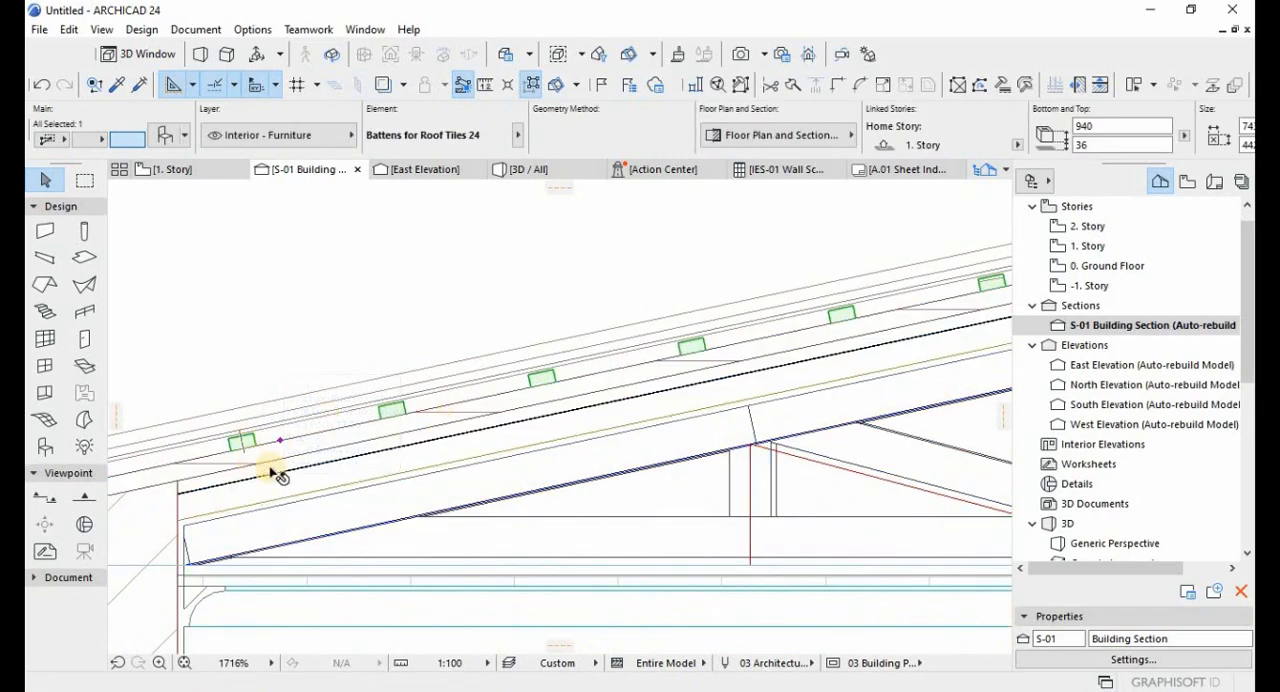
{"action": "key", "text": "ctrl+d"}
{"action": "left_click", "coordinate": [254, 440]}
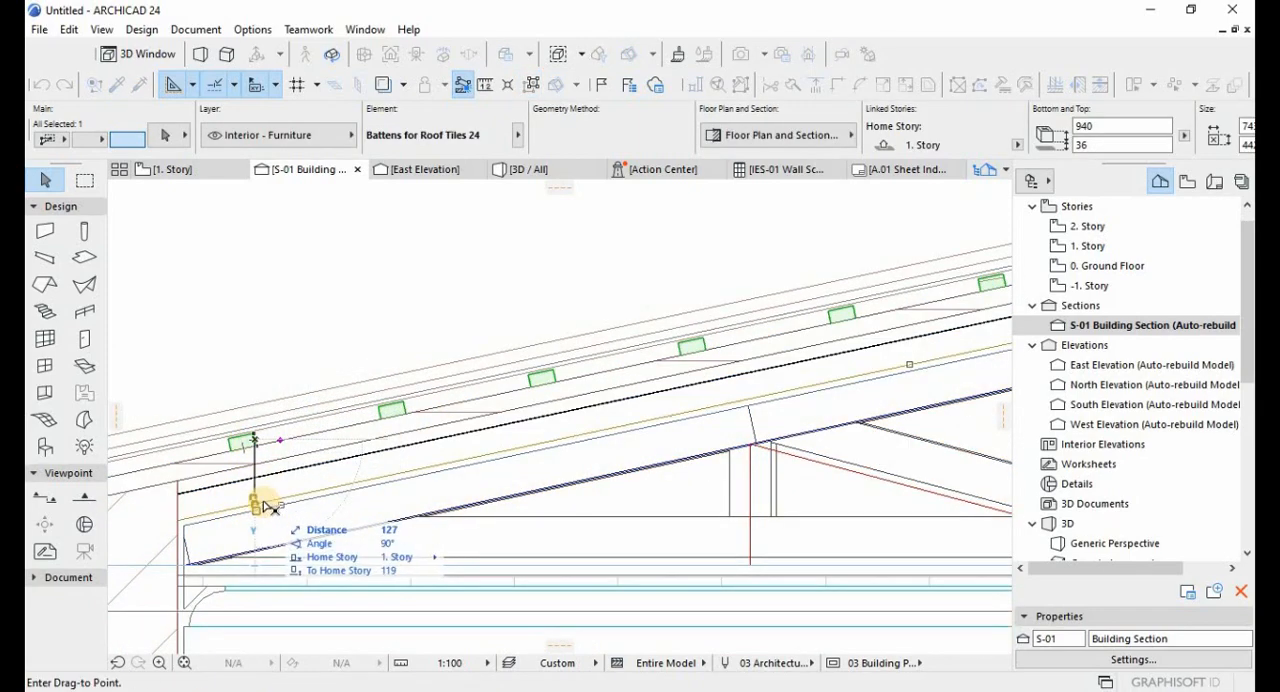
{"action": "left_click", "coordinate": [262, 505]}
{"action": "scroll", "coordinate": [450, 390], "scroll_direction": "down", "scroll_amount": 8}
{"action": "scroll", "coordinate": [650, 350], "scroll_direction": "up", "scroll_amount": 4}
{"action": "key", "text": "Escape"}
Reposition the right-hand battens near the ridge in the section so they sit on the truss's top chord.
{"action": "left_click", "coordinate": [645, 353]}
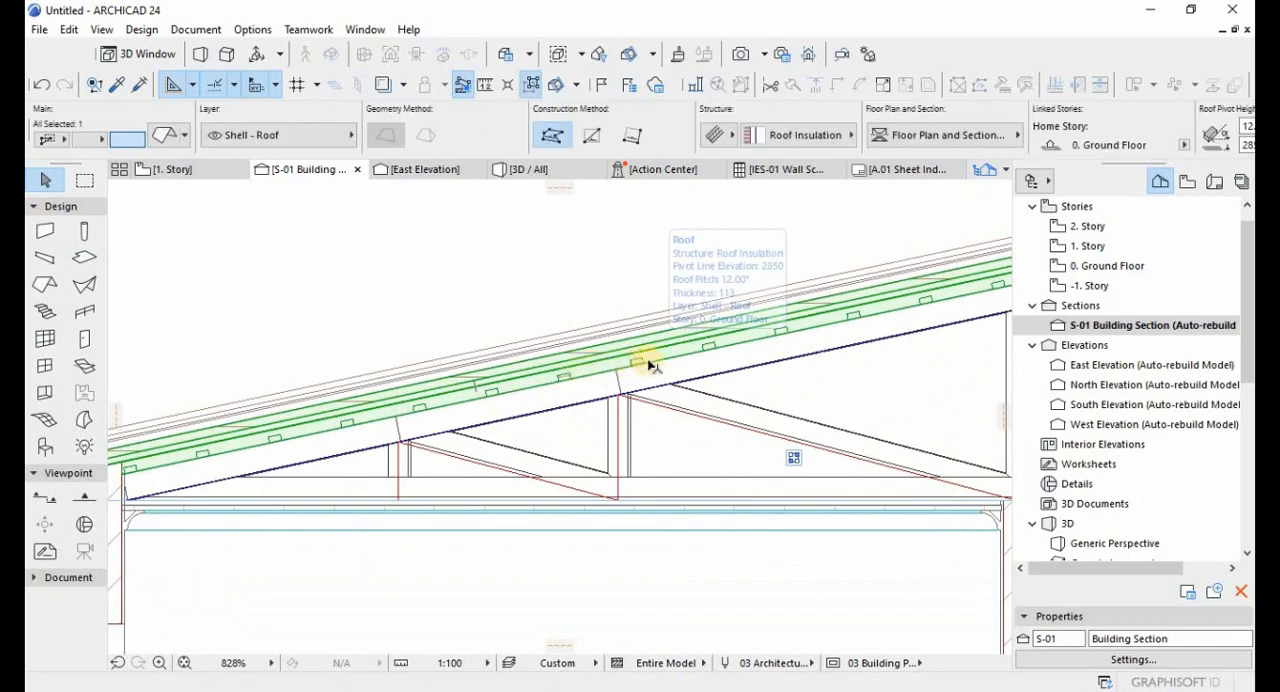
{"action": "scroll", "coordinate": [757, 331], "scroll_direction": "down", "scroll_amount": 3}
{"action": "scroll", "coordinate": [755, 352], "scroll_direction": "up", "scroll_amount": 3}
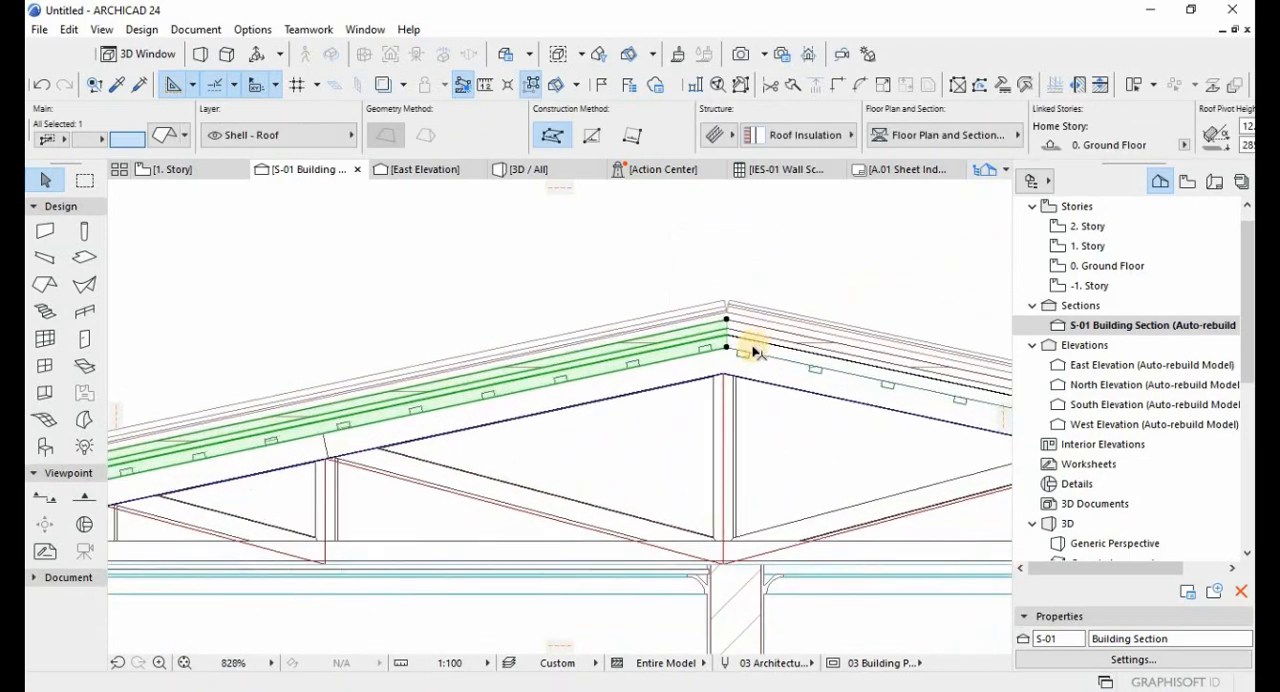
{"action": "scroll", "coordinate": [755, 352], "scroll_direction": "up", "scroll_amount": 5}
{"action": "left_click", "coordinate": [721, 378]}
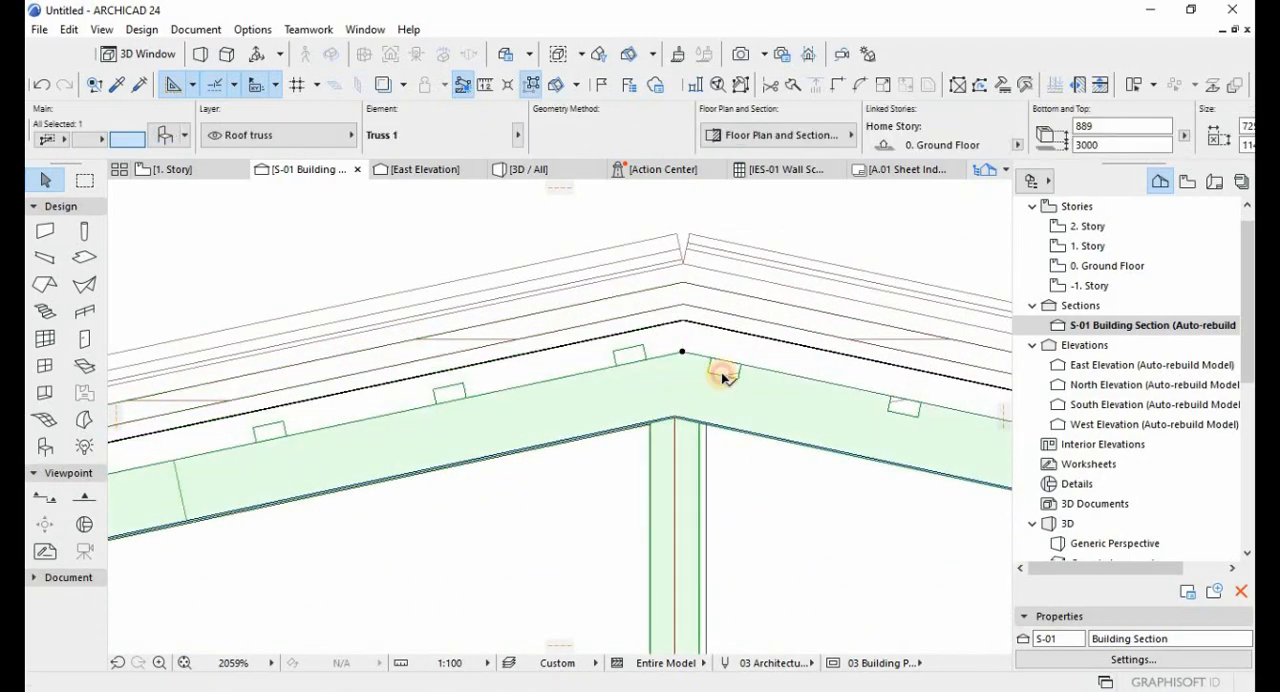
{"action": "left_click", "coordinate": [716, 376]}
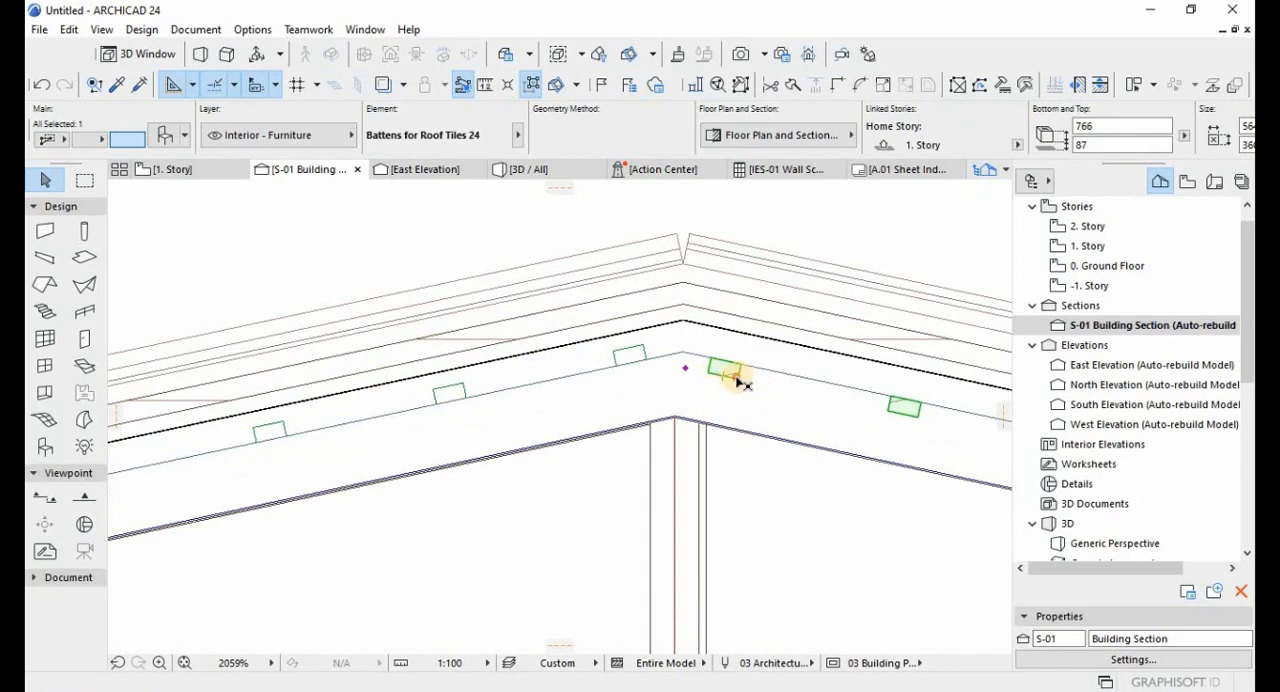
{"action": "key", "text": "ctrl+d"}
{"action": "left_click", "coordinate": [741, 366]}
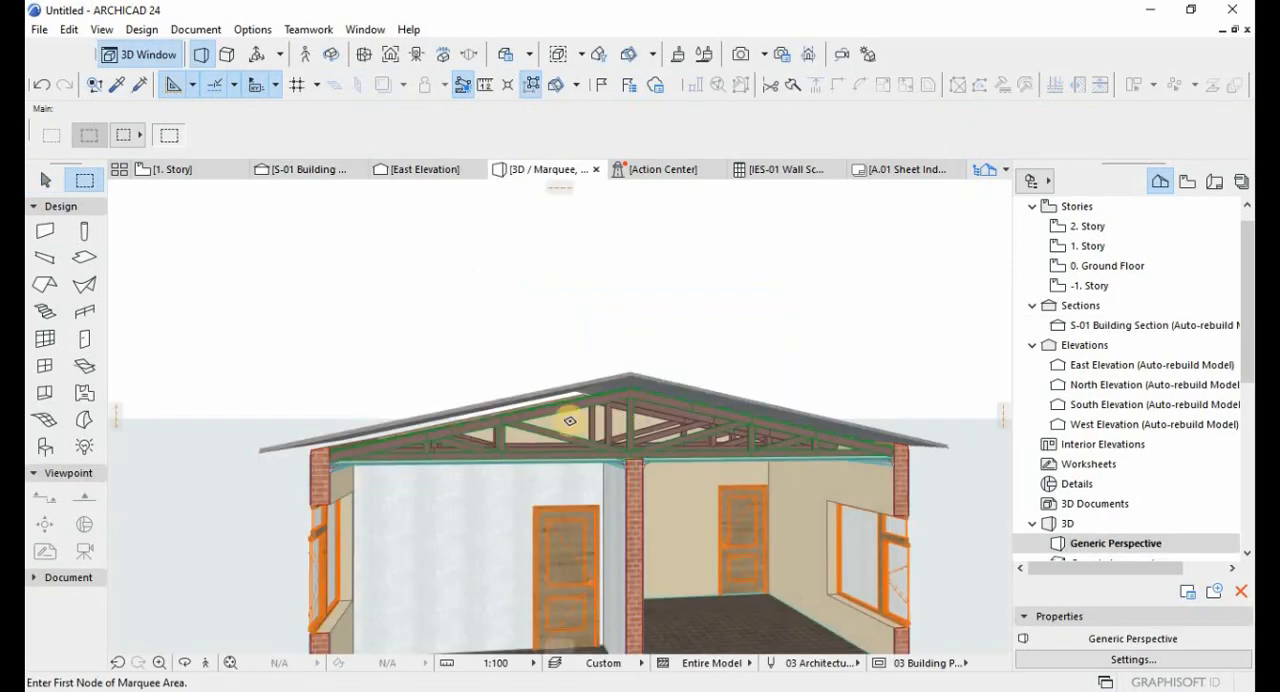
Turn on all layers in the 3D cutaway of the house to display the complete roof build-up.
{"action": "scroll", "coordinate": [543, 398], "scroll_direction": "up", "scroll_amount": 5}
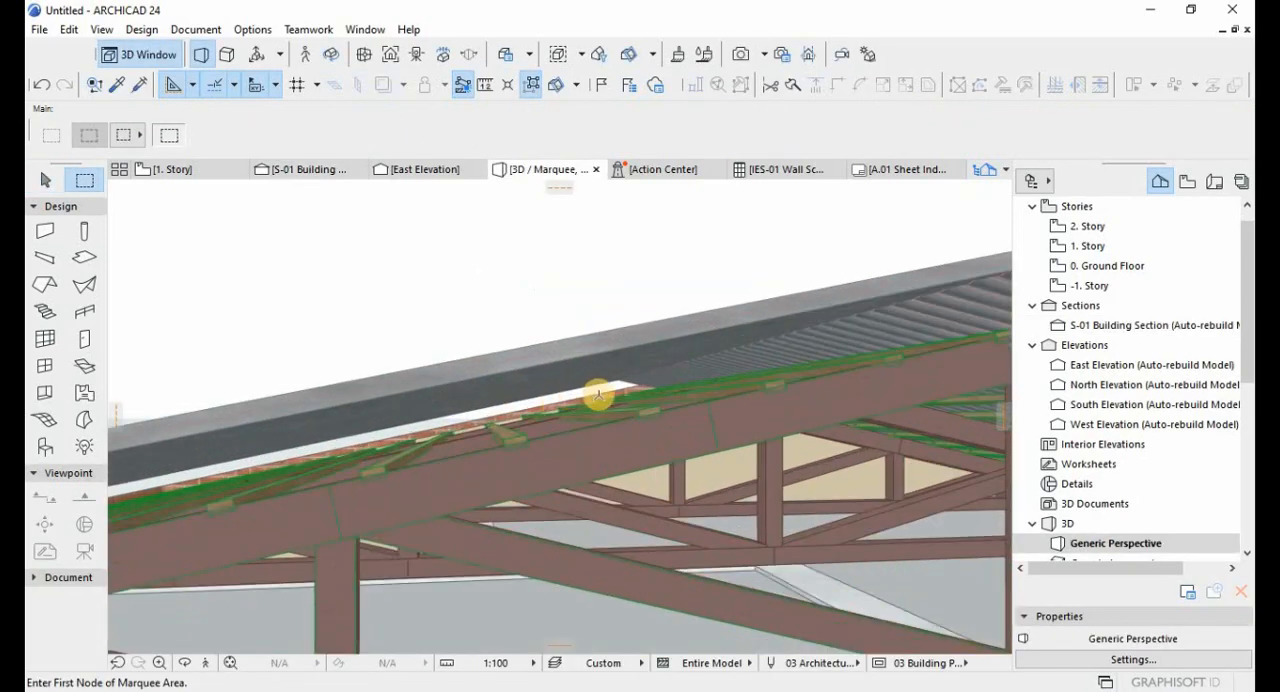
{"action": "scroll", "coordinate": [600, 397], "scroll_direction": "down", "scroll_amount": 4}
{"action": "scroll", "coordinate": [652, 397], "scroll_direction": "down", "scroll_amount": 2}
{"action": "key", "text": "Escape"}
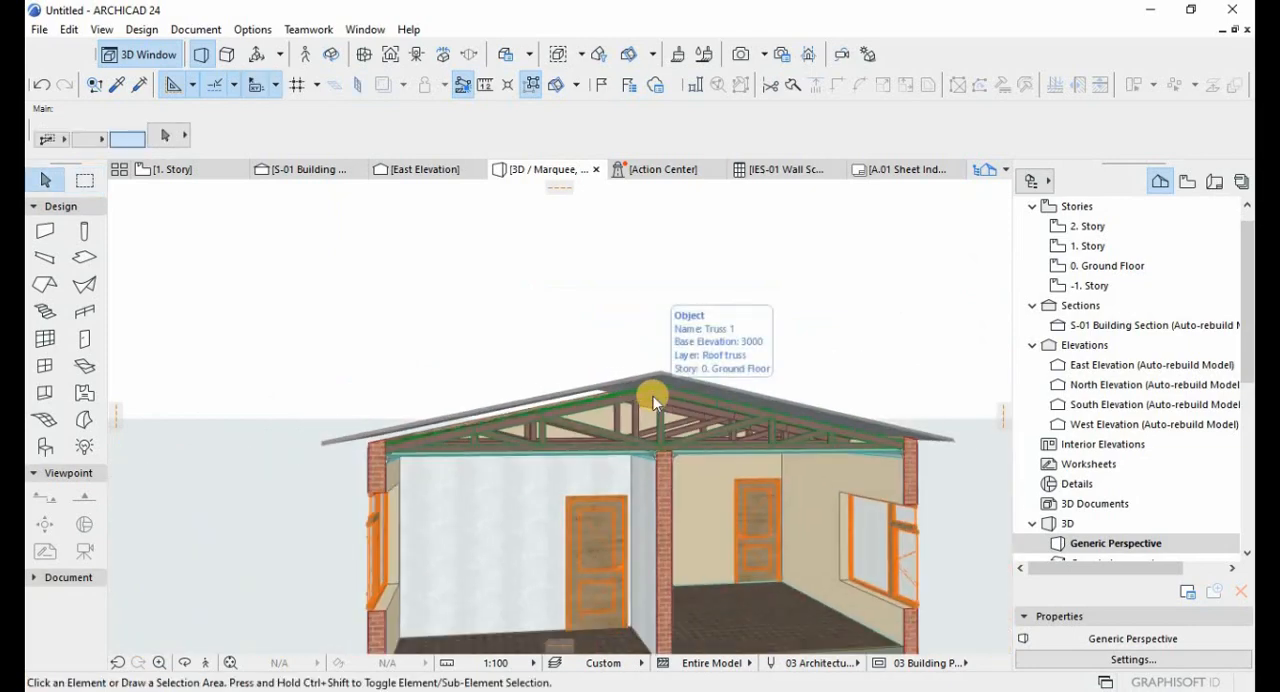
{"action": "key", "text": "ctrl+l"}
{"action": "left_click", "coordinate": [916, 443]}
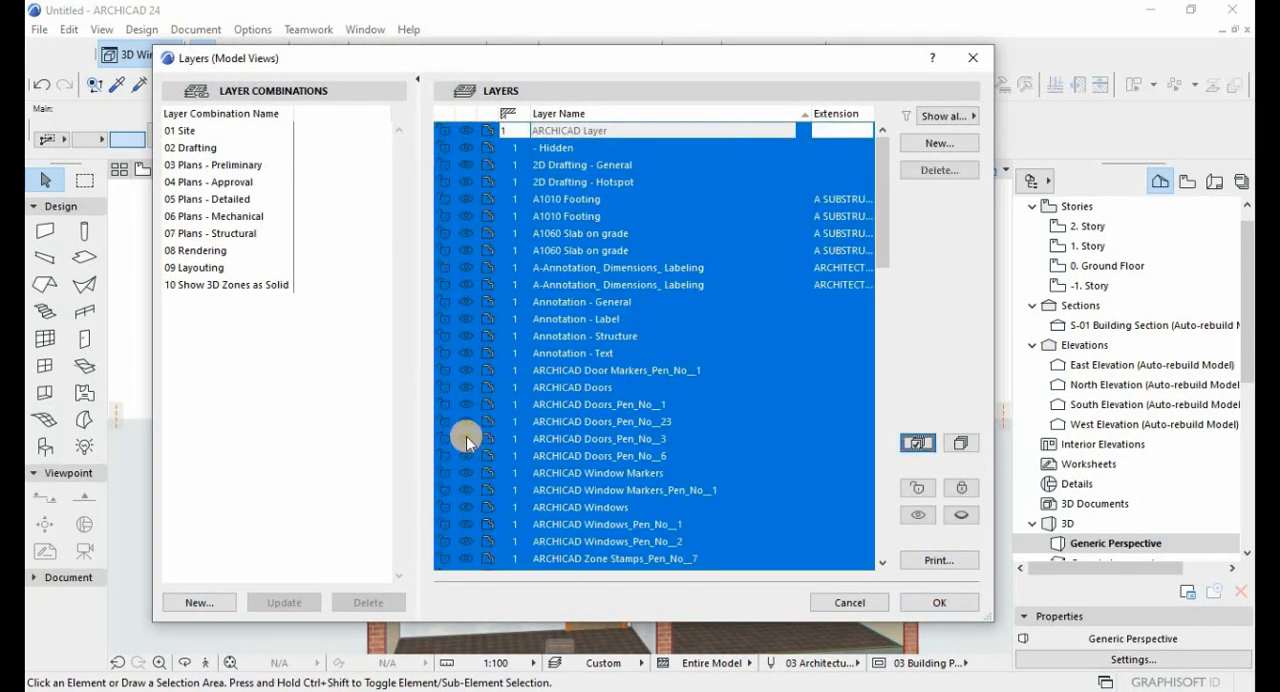
{"action": "left_click", "coordinate": [466, 437]}
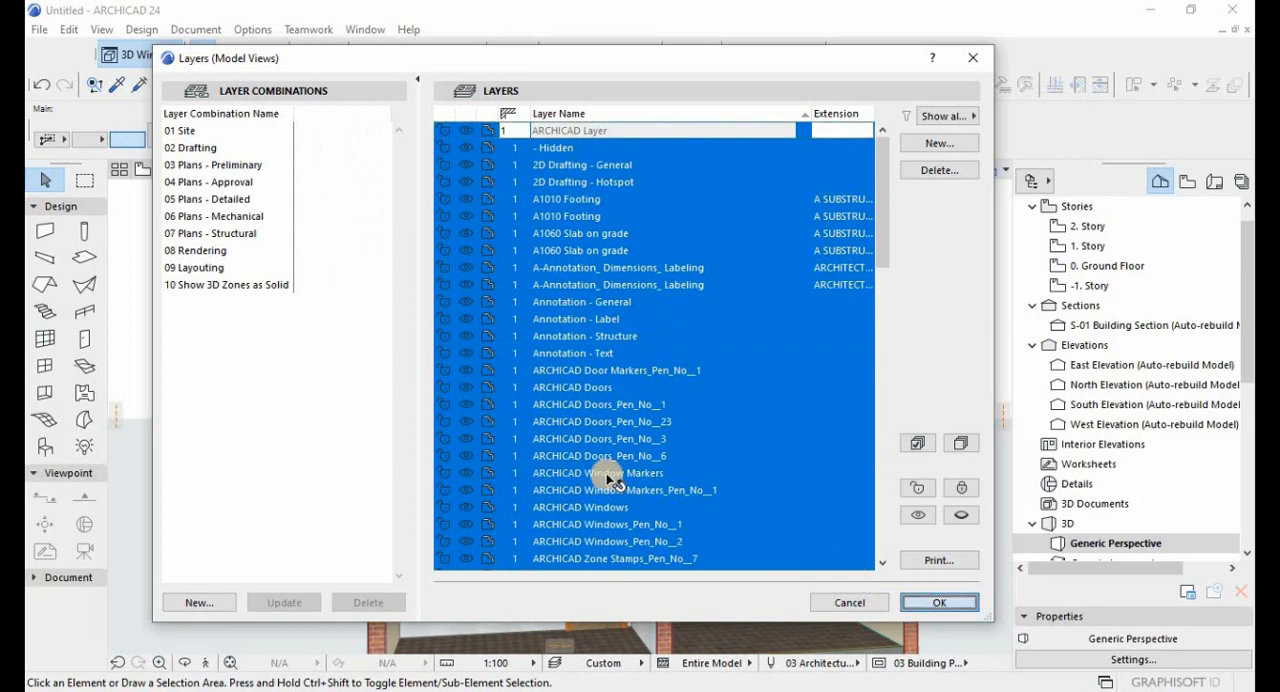
{"action": "key", "text": "Return"}
Examine the battens, trusses, ceiling and roof layers in the 3D cutaway from several angles.
{"action": "scroll", "coordinate": [443, 440], "scroll_direction": "up", "scroll_amount": 5}
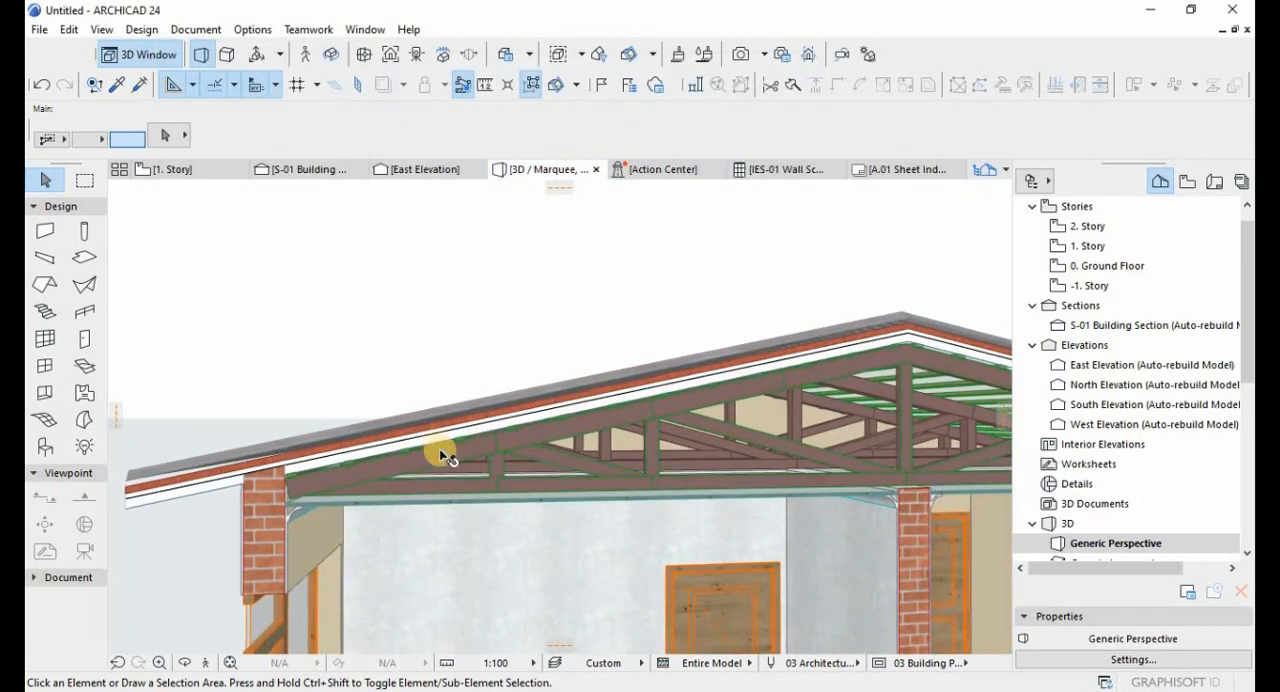
{"action": "middle_click_drag", "start_coordinate": [439, 461], "coordinate": [598, 402], "text": "shift"}
{"action": "mouse_move", "coordinate": [672, 440]}
{"action": "middle_mouse_down", "text": "shift"}
{"action": "mouse_move", "coordinate": [700, 443]}
{"action": "mouse_move", "coordinate": [700, 420]}
{"action": "mouse_move", "coordinate": [575, 428]}
{"action": "mouse_move", "coordinate": [757, 409]}
{"action": "mouse_move", "coordinate": [679, 429]}
{"action": "mouse_move", "coordinate": [788, 443]}
{"action": "mouse_move", "coordinate": [829, 463]}
{"action": "mouse_move", "coordinate": [689, 447]}
{"action": "middle_mouse_up", "text": "shift"}
{"action": "middle_click_drag", "start_coordinate": [795, 447], "coordinate": [470, 454], "text": "shift"}
{"action": "middle_click_drag", "start_coordinate": [552, 455], "coordinate": [560, 461], "text": "shift"}
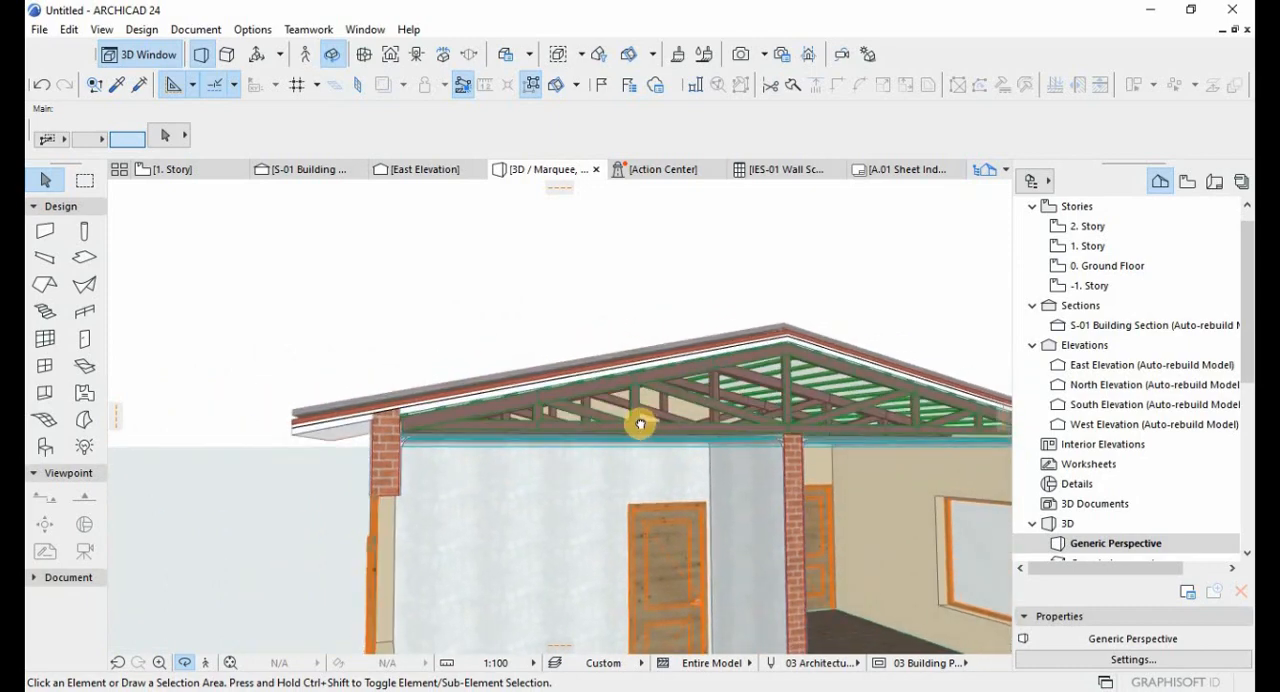
{"action": "middle_click_drag", "start_coordinate": [681, 429], "coordinate": [655, 388], "text": "shift"}
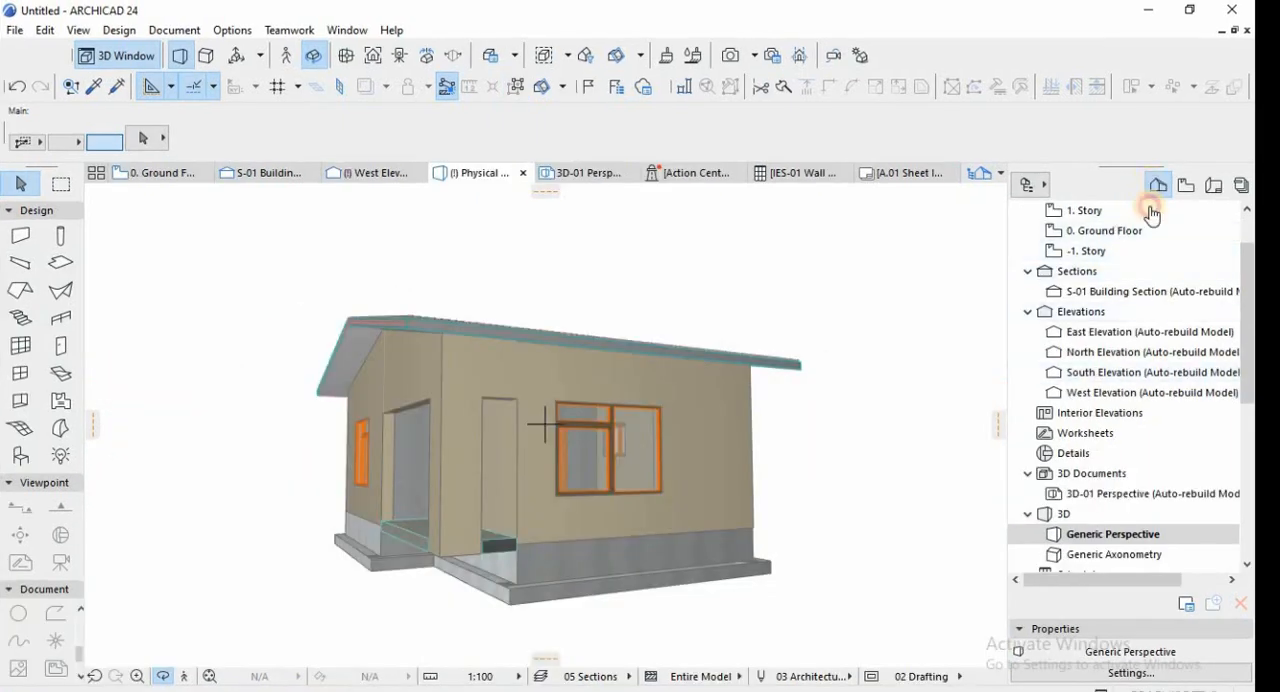
Open the IES-01 Wall Schedule and review its columns from element ID and wall type to brick quantities and total cost.
{"action": "scroll", "coordinate": [1063, 514], "scroll_direction": "down", "scroll_amount": 2}
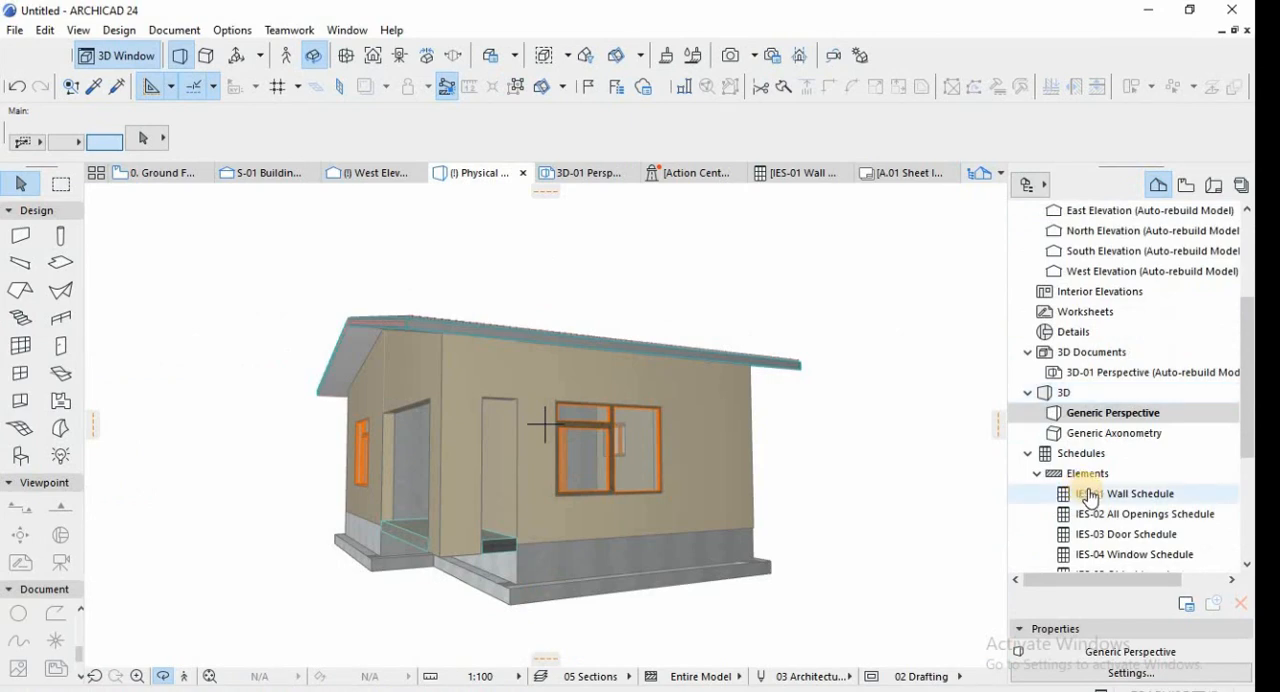
{"action": "double_click", "coordinate": [1090, 496]}
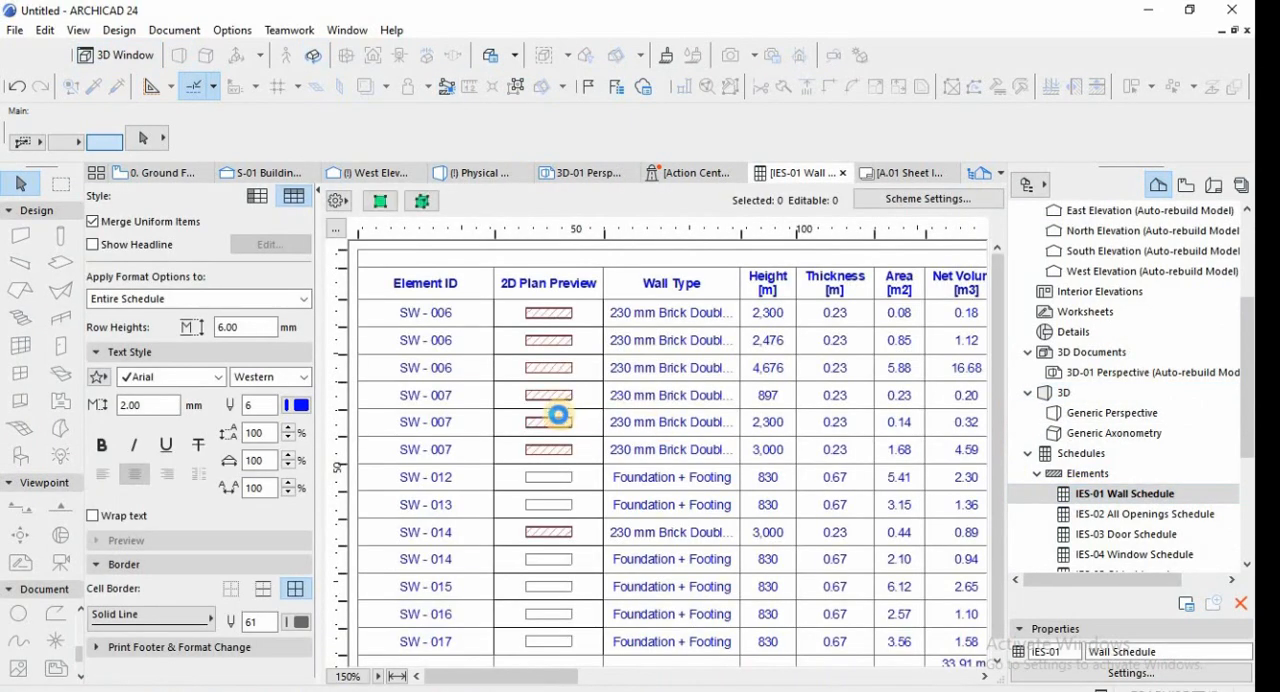
{"action": "scroll", "coordinate": [586, 477], "scroll_direction": "down", "scroll_amount": 1}
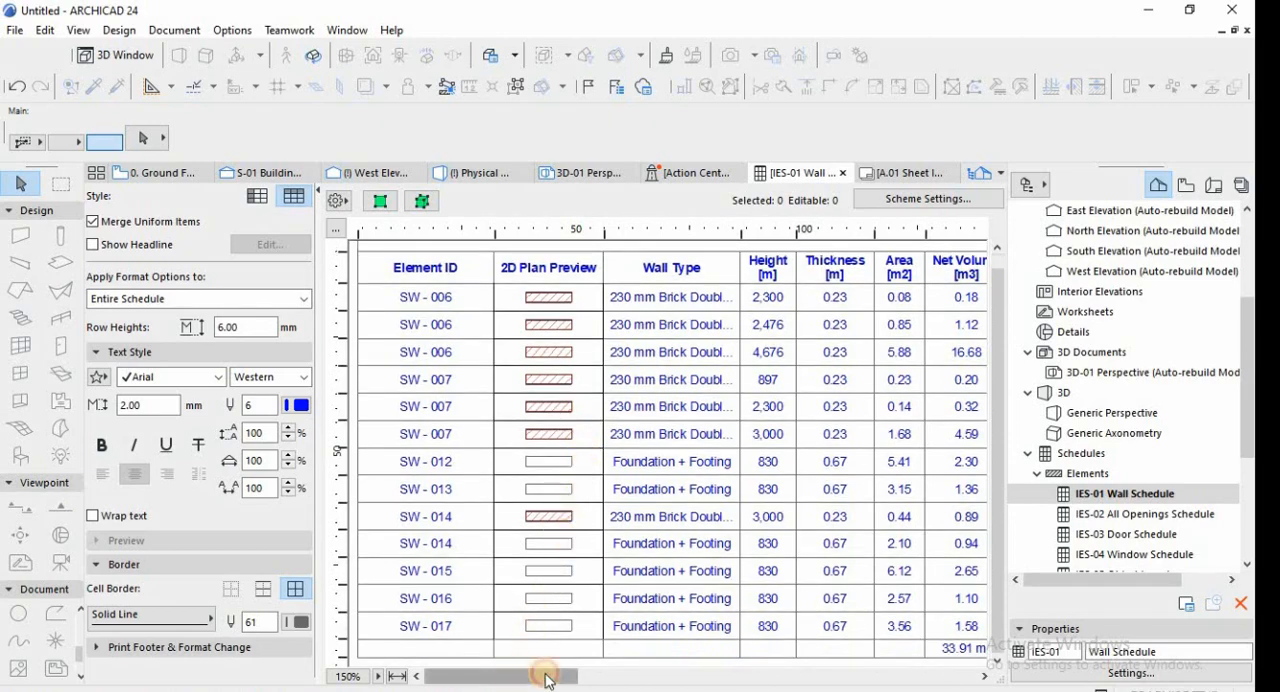
{"action": "left_click_drag", "start_coordinate": [547, 680], "coordinate": [580, 678]}
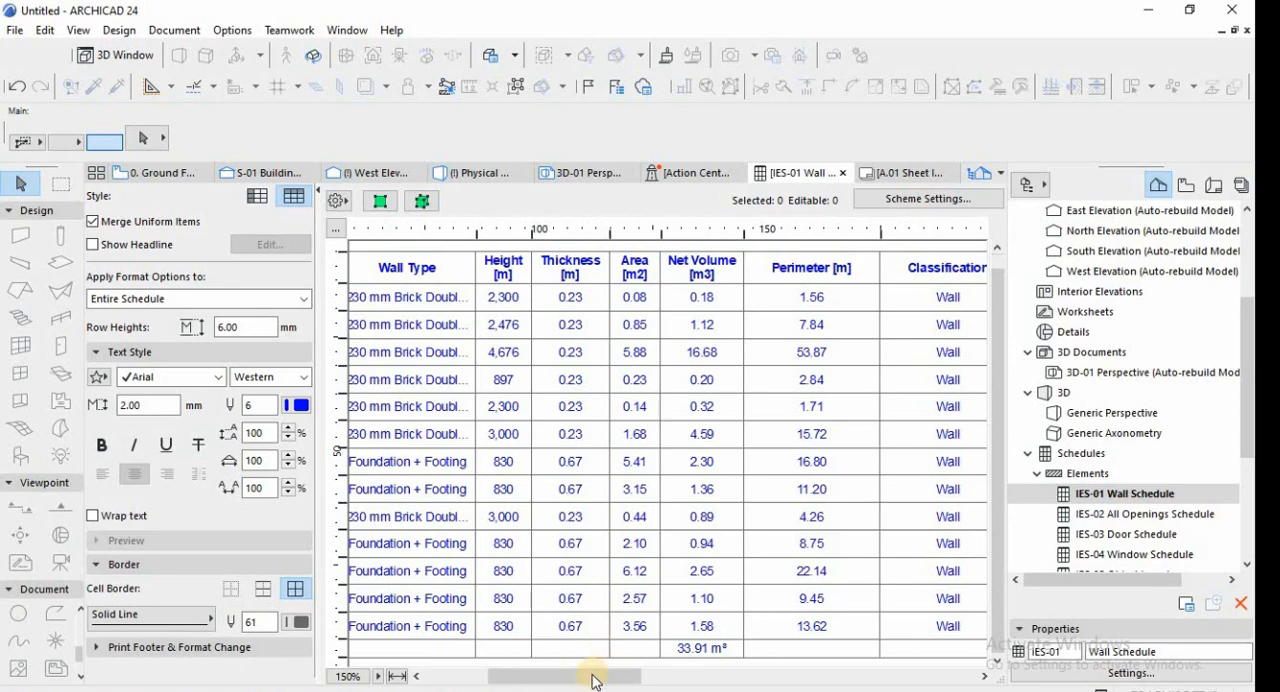
{"action": "left_click_drag", "start_coordinate": [655, 668], "coordinate": [917, 662]}
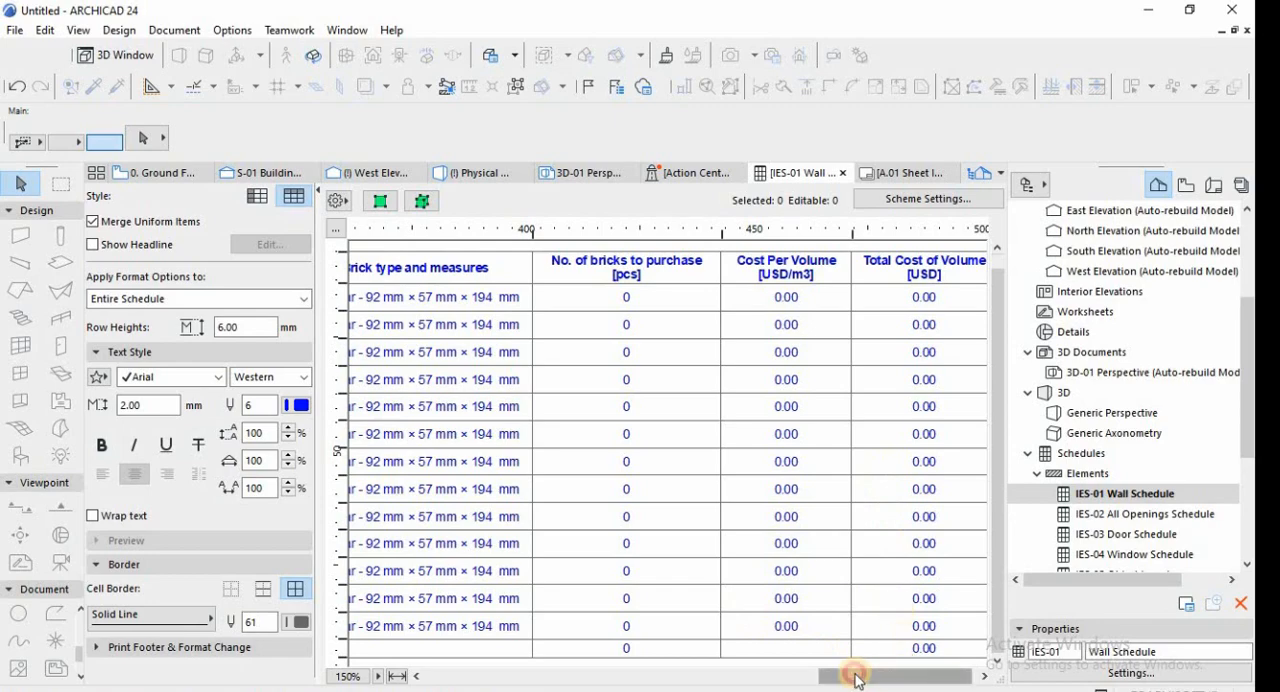
{"action": "left_click_drag", "start_coordinate": [857, 680], "coordinate": [430, 665]}
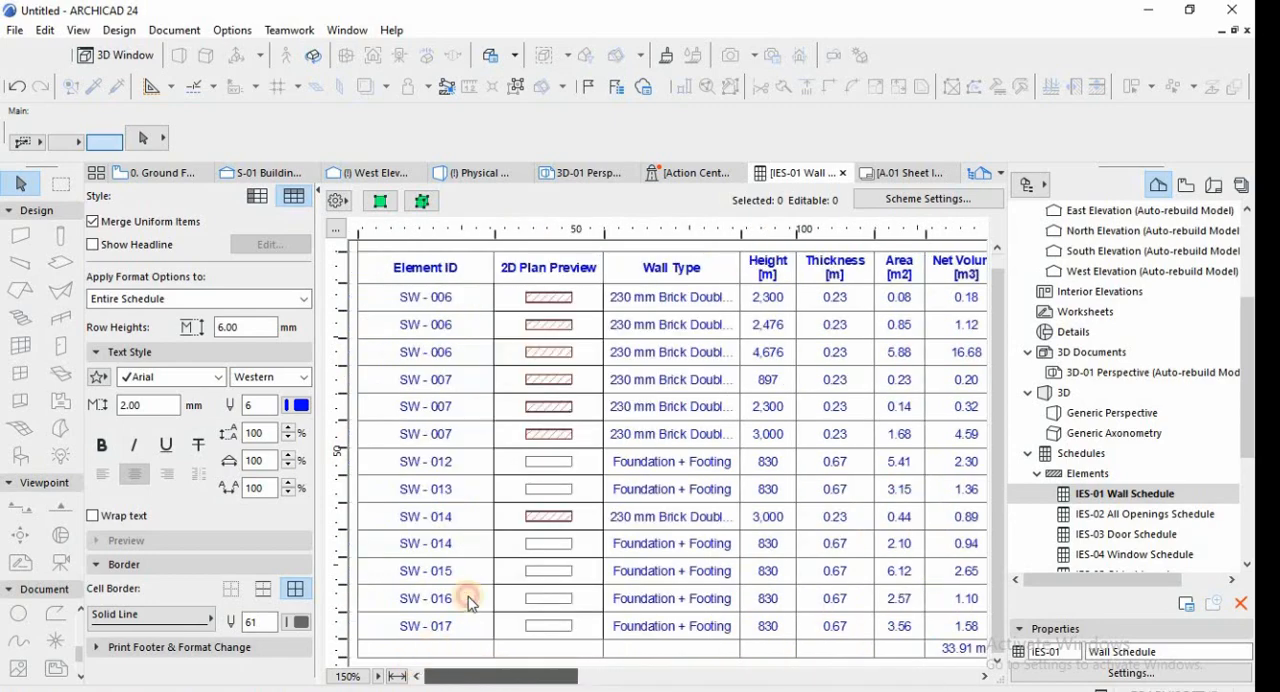
Open the IES-02 All Openings Schedule and review its door and window entries from first to last.
{"action": "left_click", "coordinate": [1115, 524]}
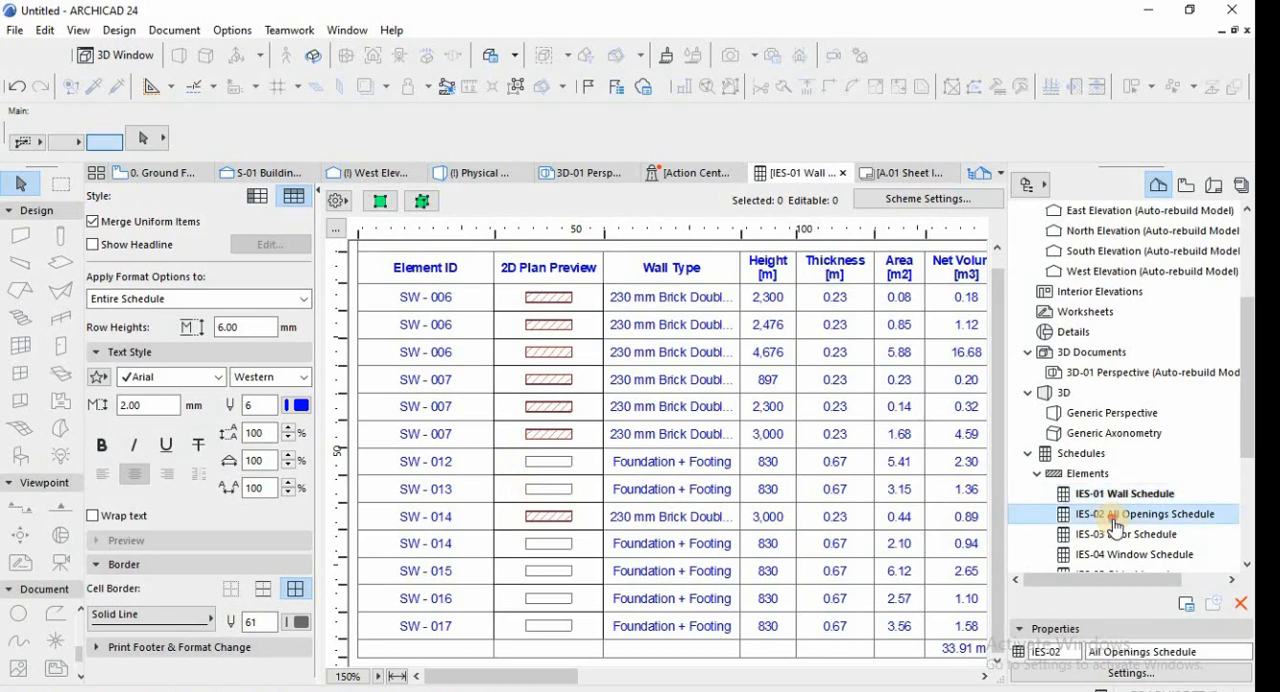
{"action": "double_click", "coordinate": [1116, 524]}
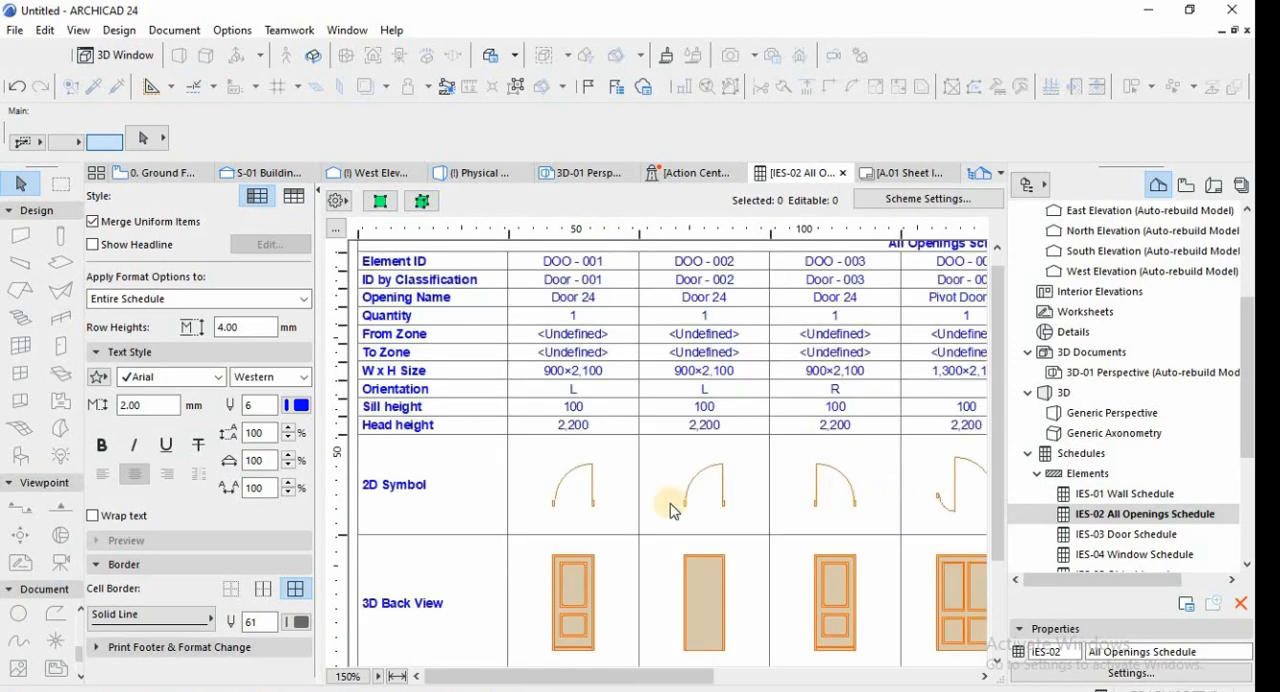
{"action": "left_click_drag", "start_coordinate": [539, 672], "coordinate": [898, 665]}
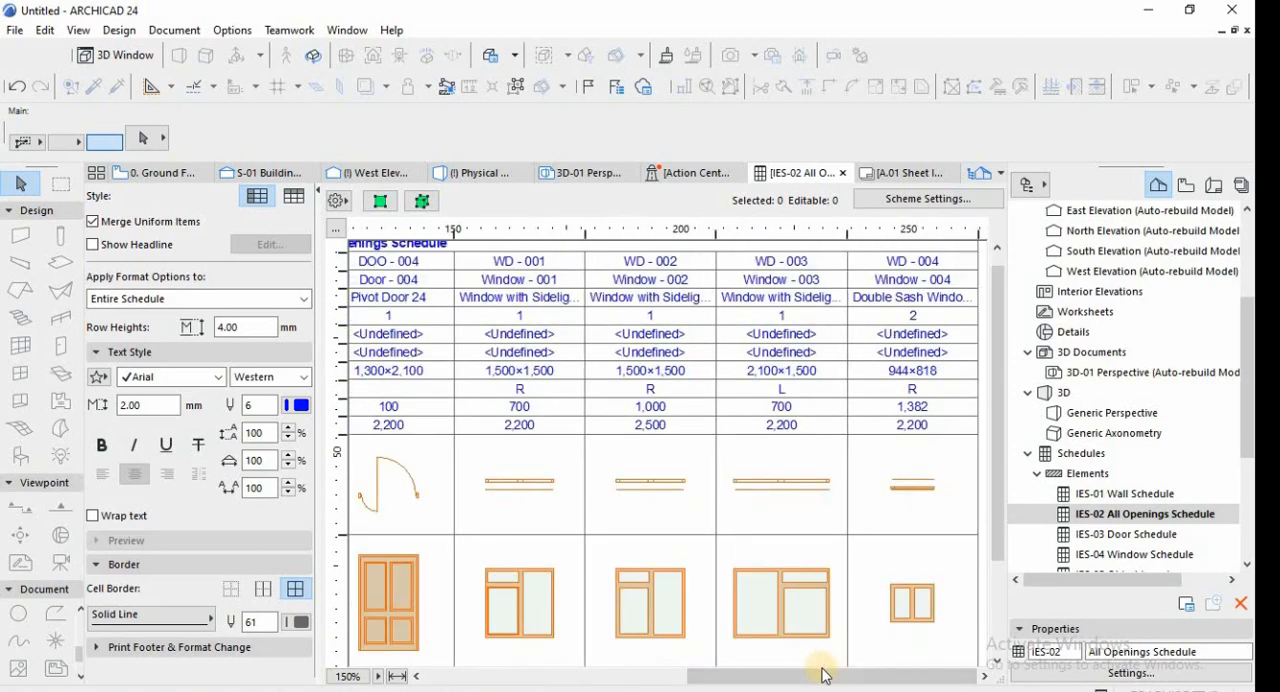
{"action": "left_click_drag", "start_coordinate": [757, 682], "coordinate": [495, 675]}
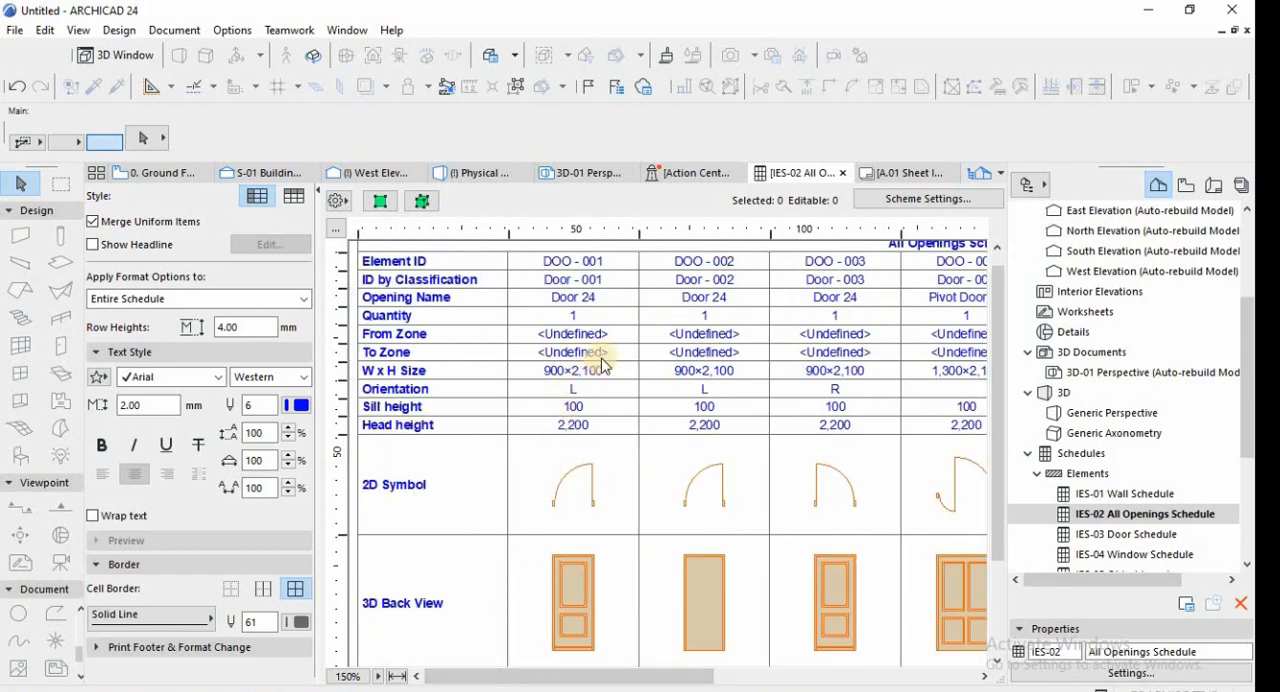
Remove the From Zone and To Zone fields from the IES-02 All Openings Schedule scheme.
{"action": "left_click", "coordinate": [913, 199]}
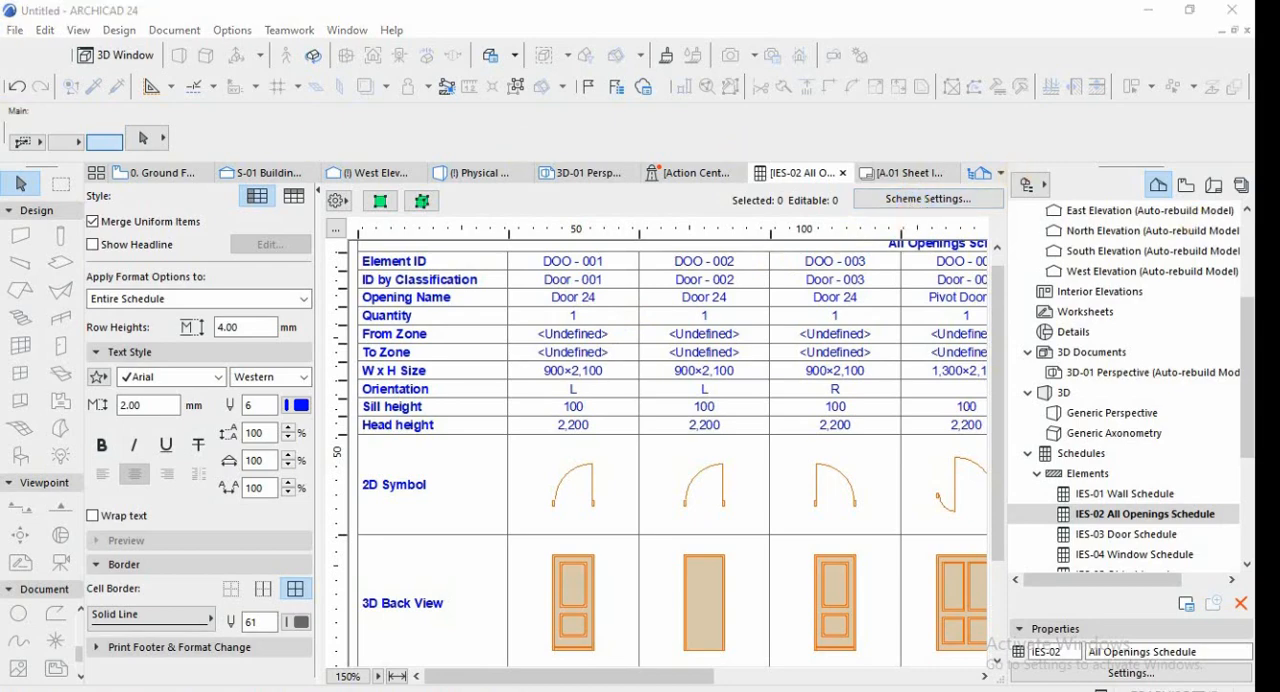
{"action": "left_click_drag", "start_coordinate": [817, 13], "coordinate": [592, 95]}
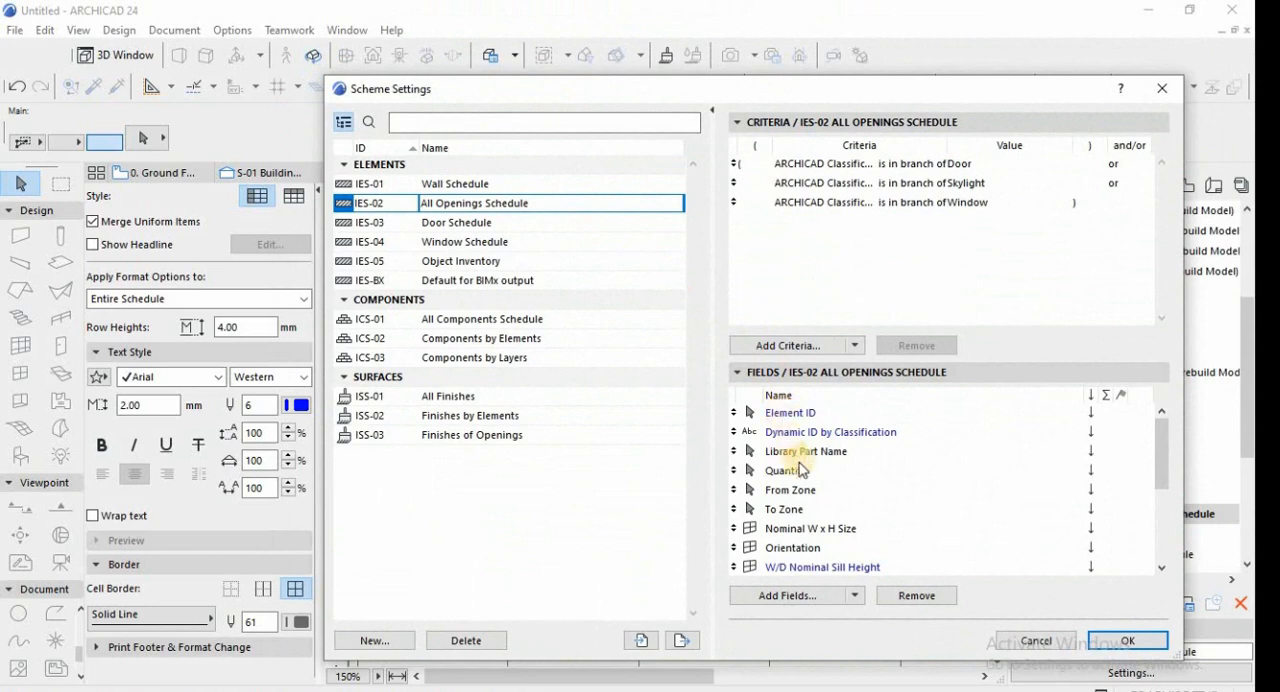
{"action": "left_click", "coordinate": [795, 493]}
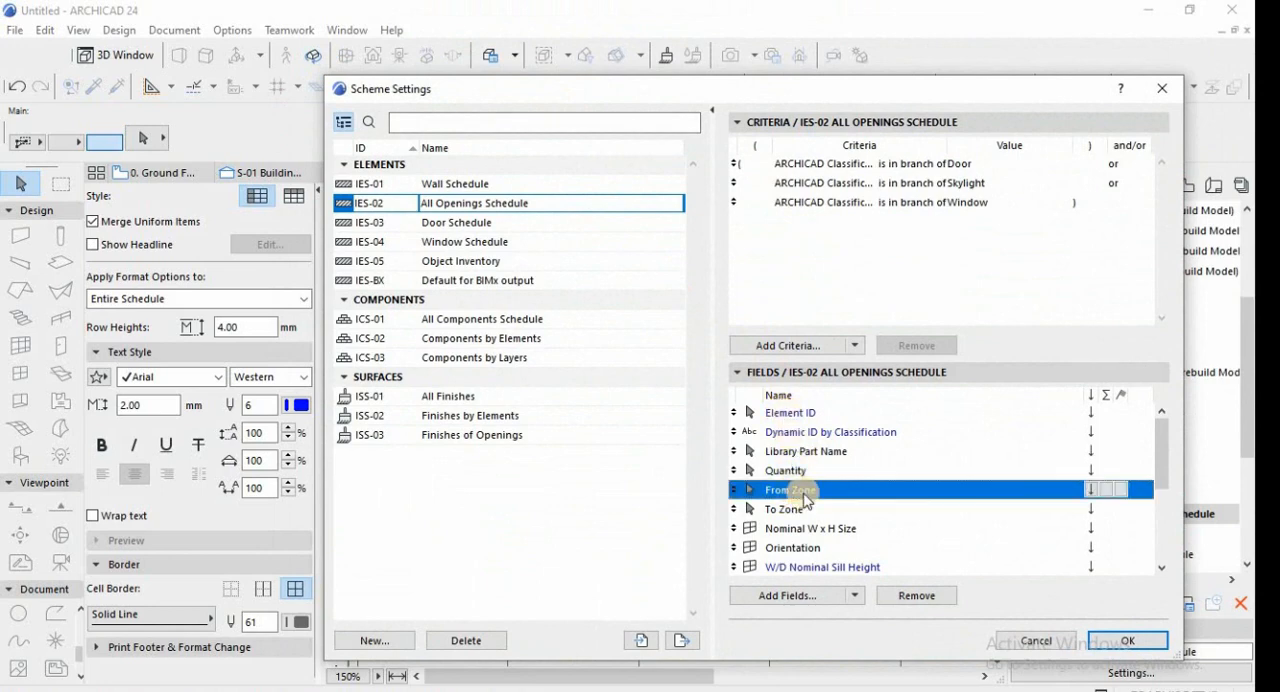
{"action": "left_click", "coordinate": [890, 592]}
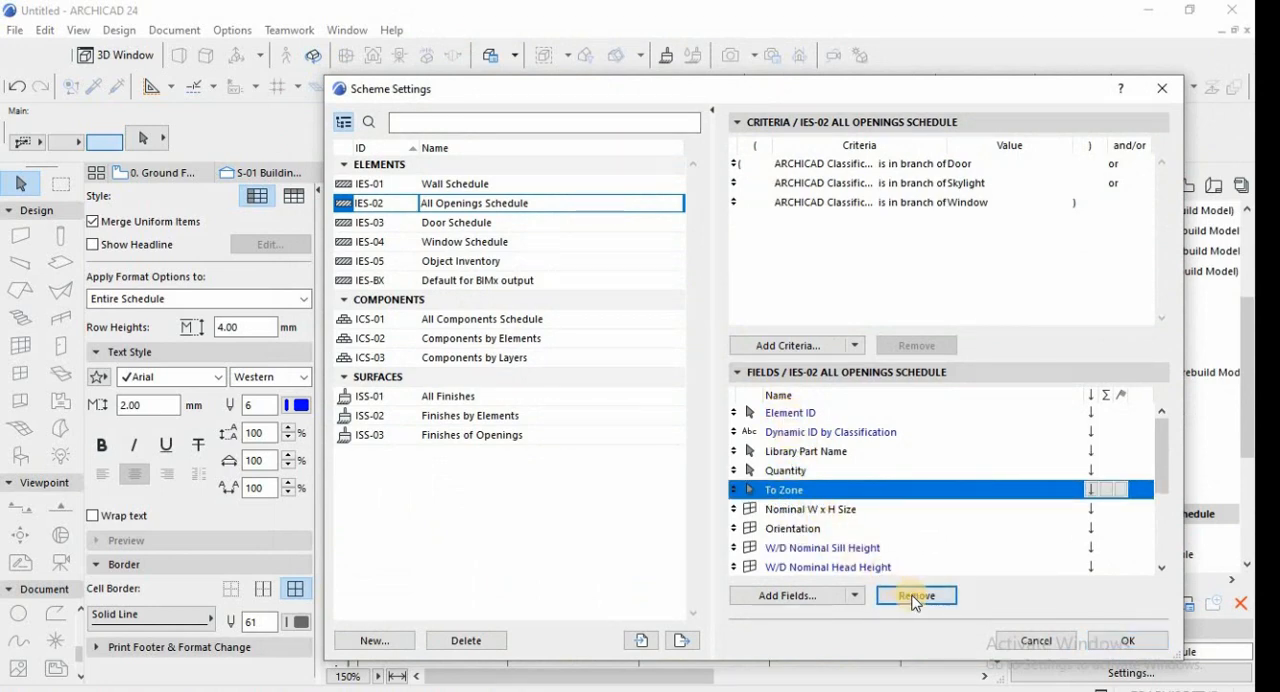
{"action": "left_click", "coordinate": [1115, 642]}
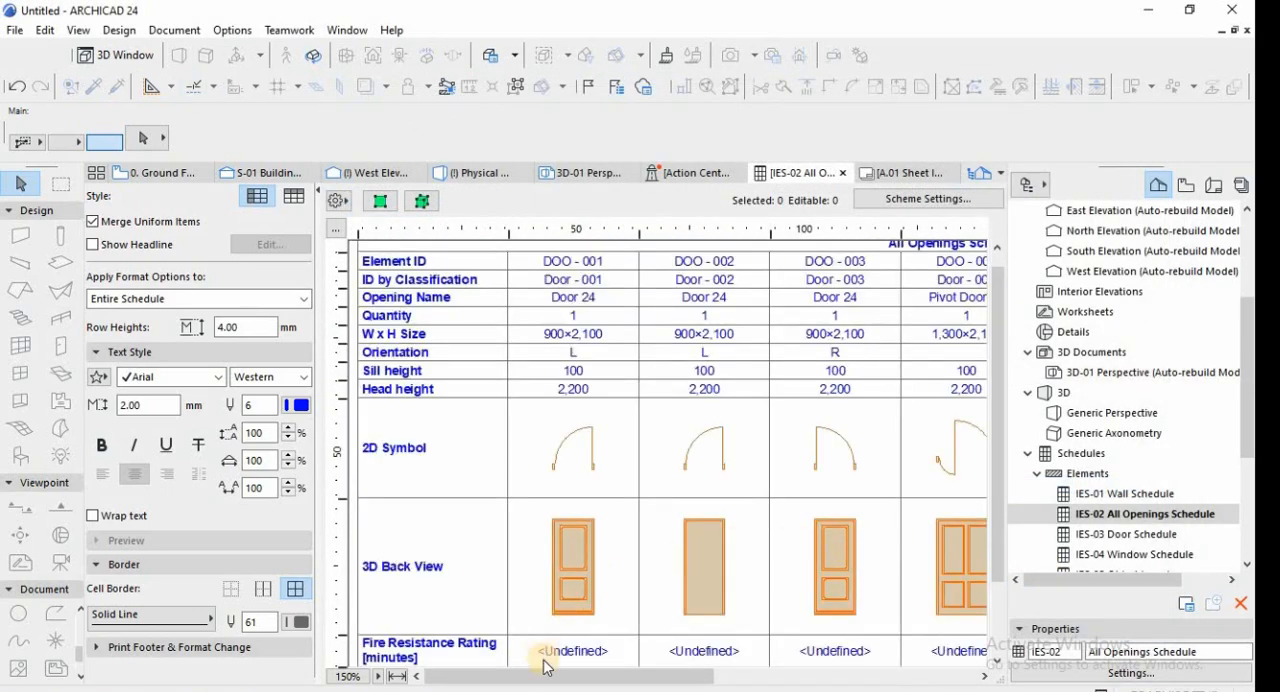
Remove the Fire Exit, Sound Transmission Class, Thermal Transmittance and Fire Resistance Rating fields from the All Openings Schedule scheme.
{"action": "scroll", "coordinate": [586, 614], "scroll_direction": "down", "scroll_amount": 3}
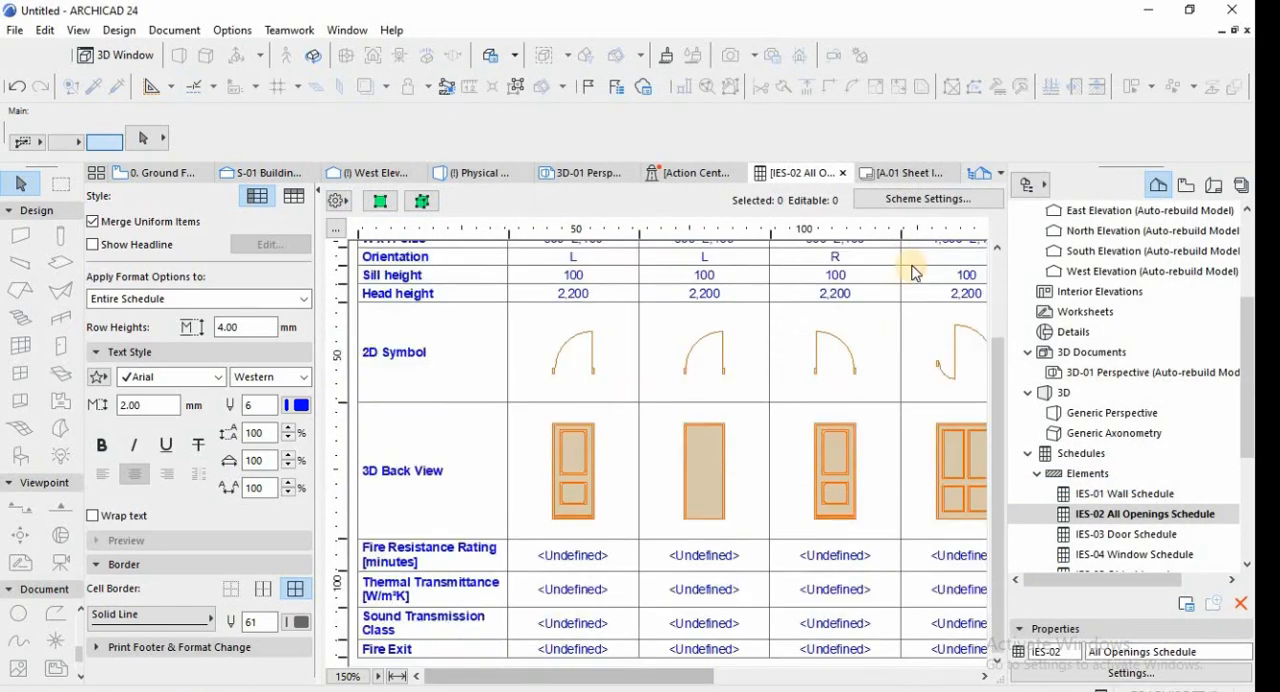
{"action": "left_click", "coordinate": [905, 200]}
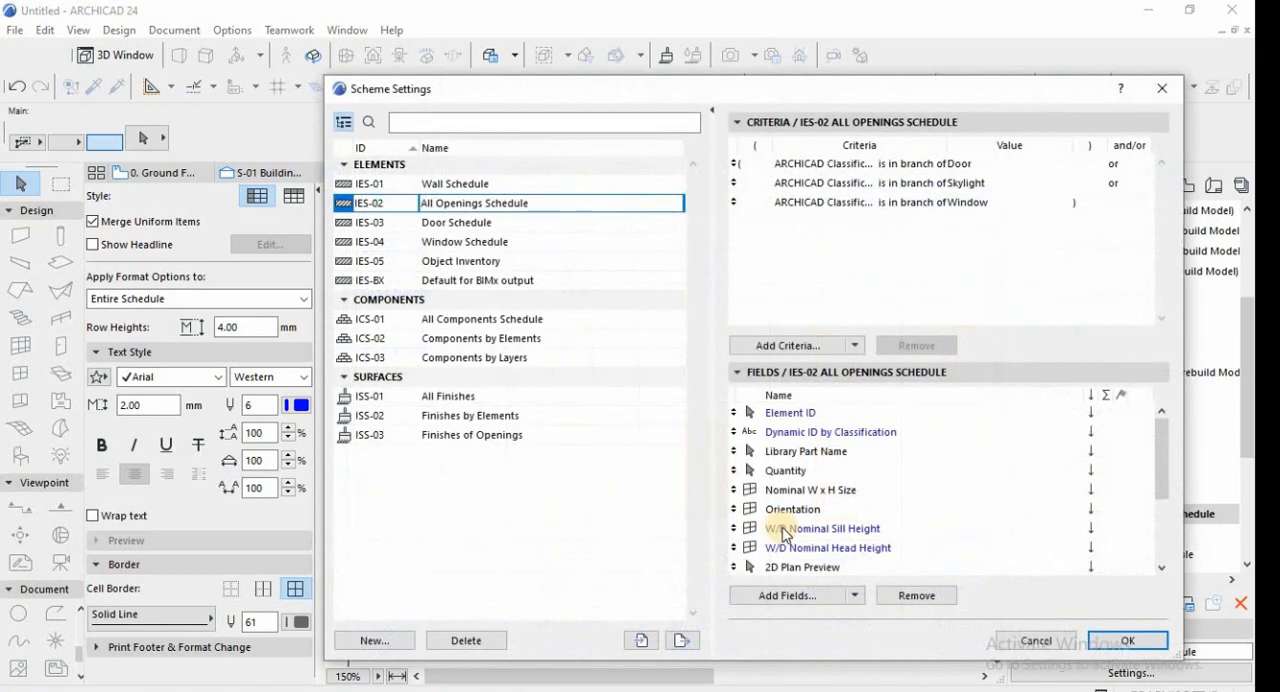
{"action": "scroll", "coordinate": [790, 545], "scroll_direction": "down", "scroll_amount": 3}
{"action": "scroll", "coordinate": [790, 545], "scroll_direction": "down", "scroll_amount": 1}
{"action": "left_click", "coordinate": [789, 546]}
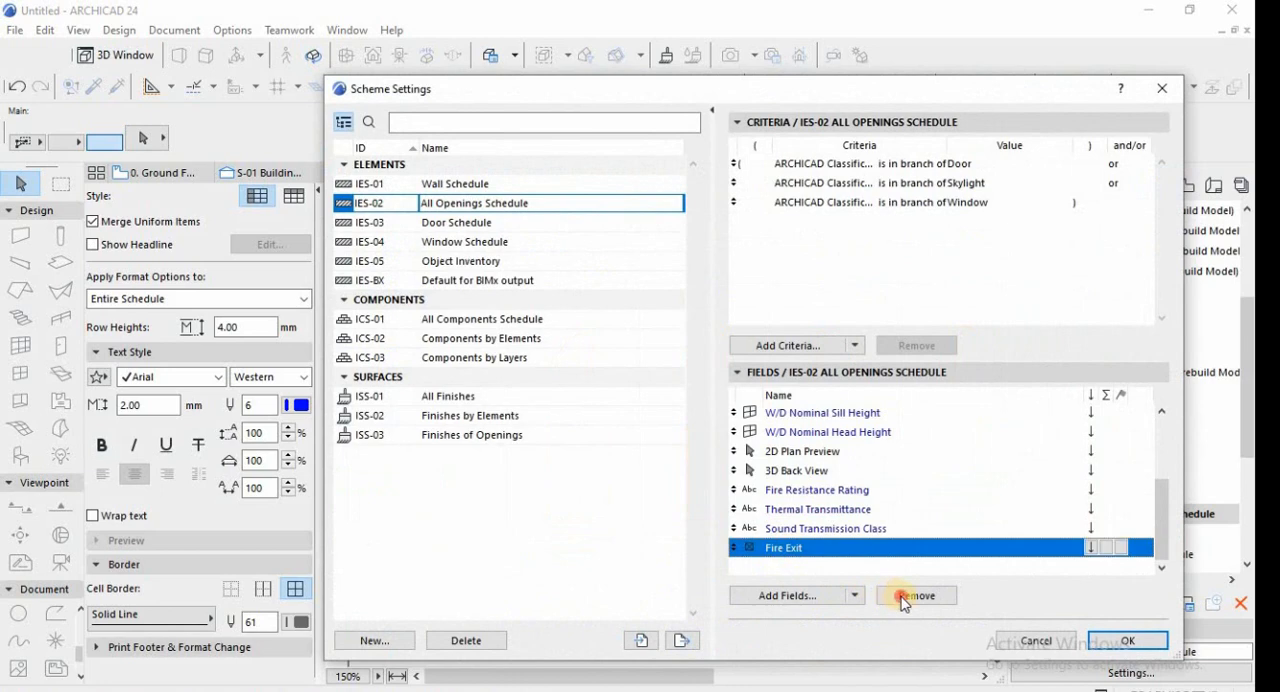
{"action": "left_click", "coordinate": [905, 595]}
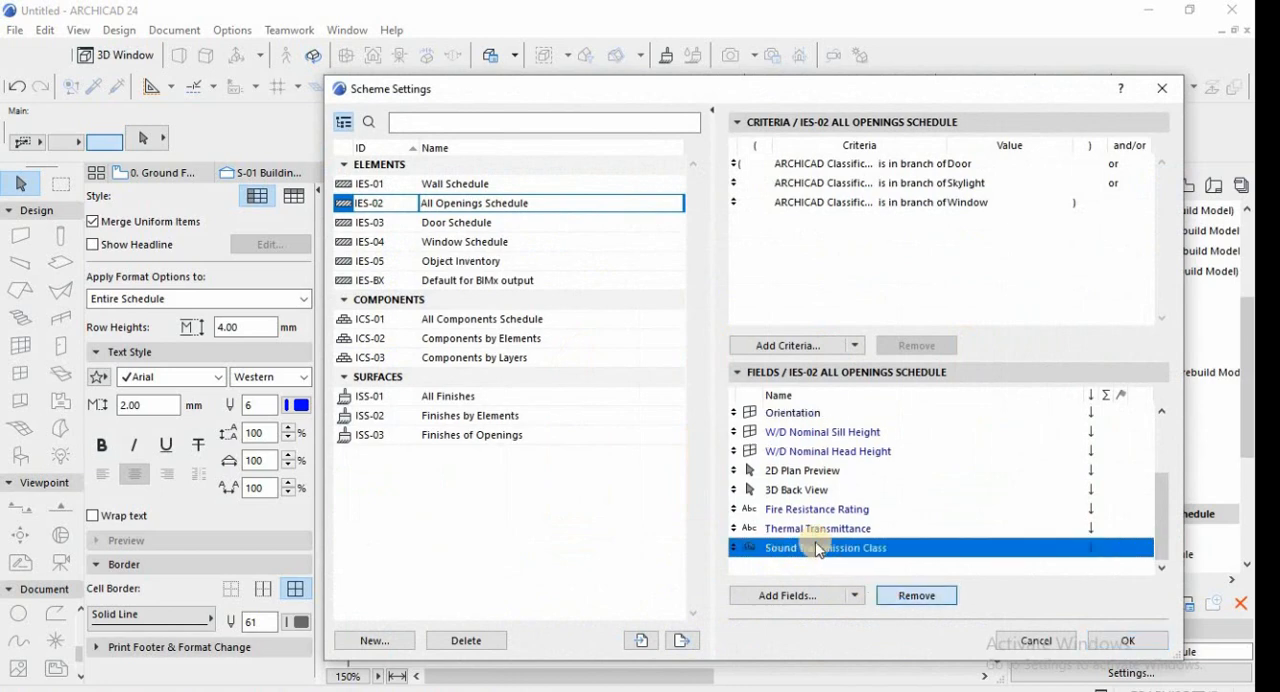
{"action": "left_click", "coordinate": [910, 600]}
{"action": "left_click", "coordinate": [908, 600]}
{"action": "left_click", "coordinate": [908, 597]}
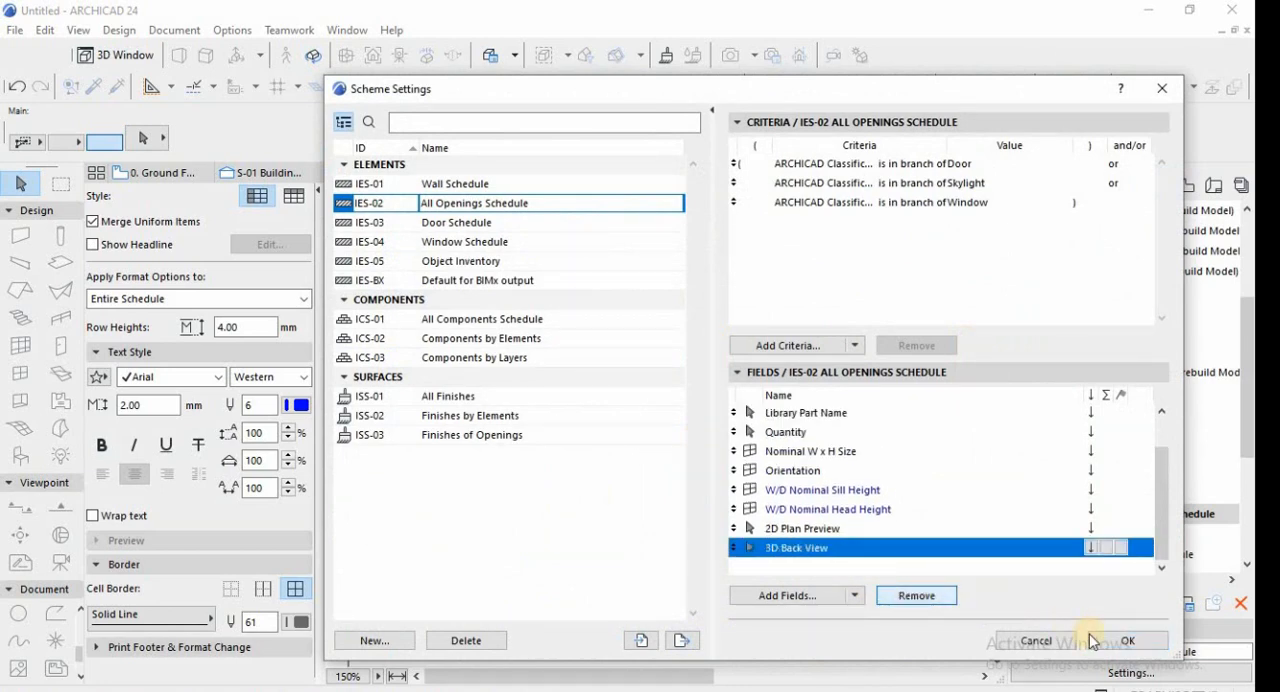
{"action": "key", "text": "Return"}
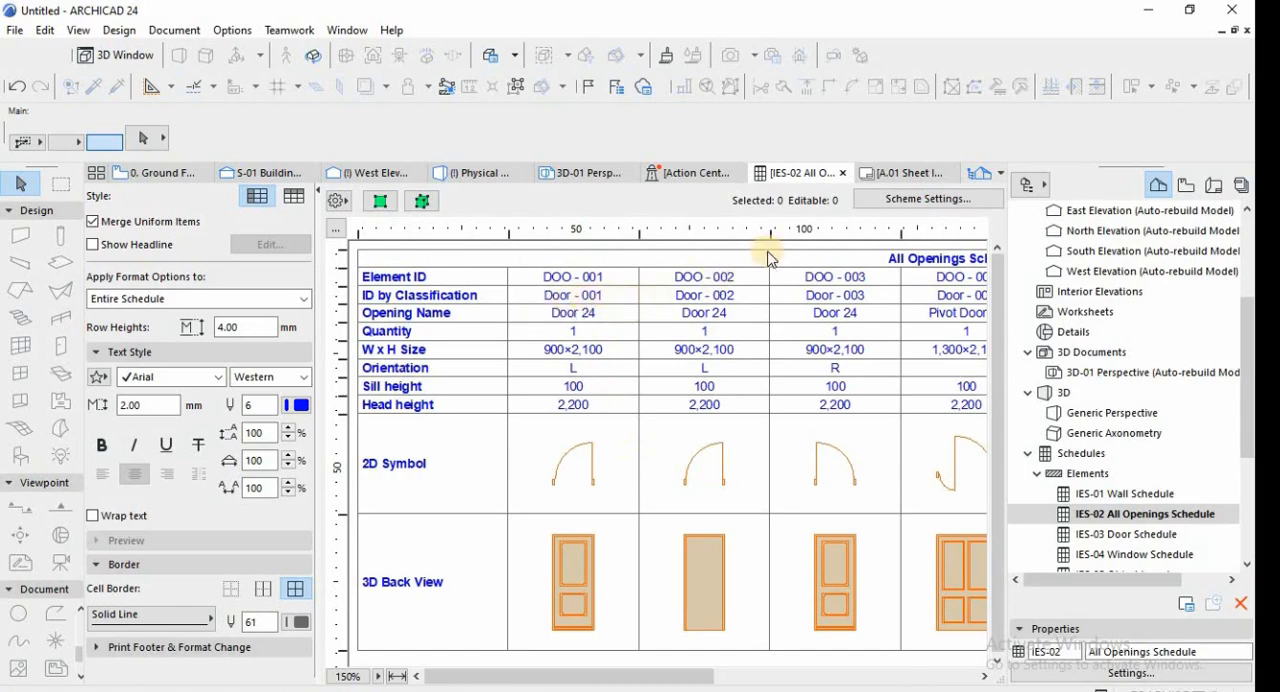
Remove the Dynamic ID by Classification and Library Part Name fields from the All Openings Schedule scheme.
{"action": "left_click", "coordinate": [928, 199]}
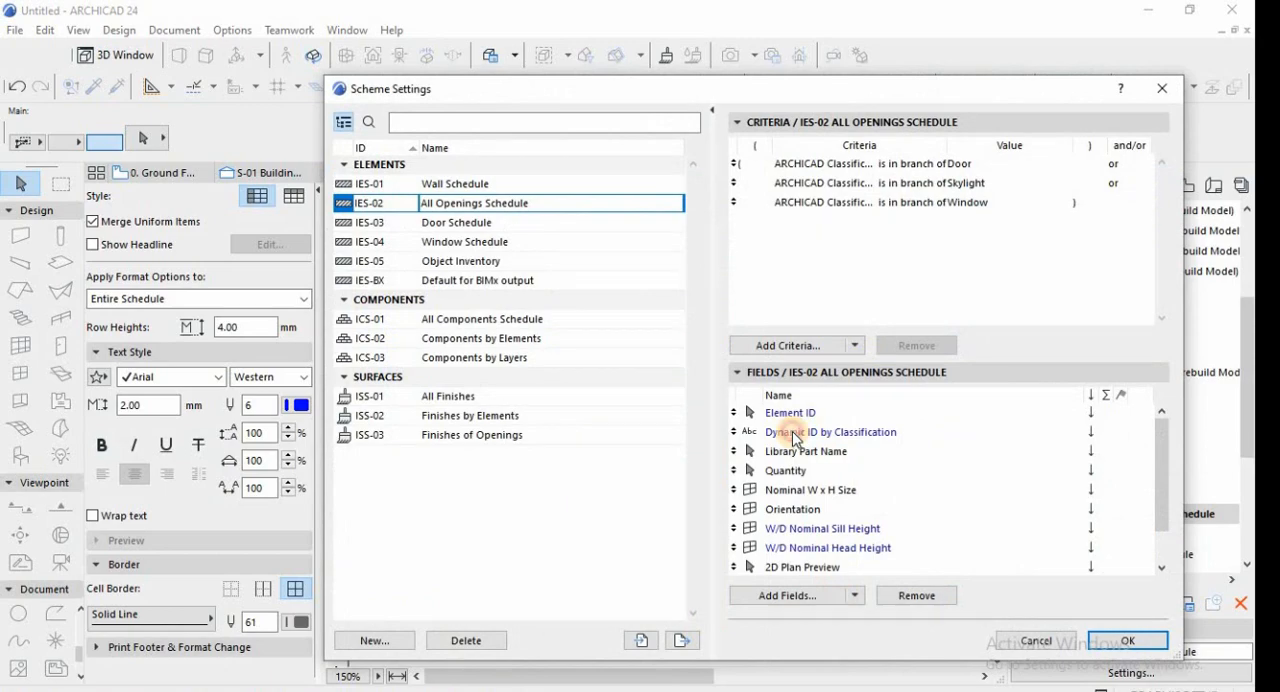
{"action": "left_click", "coordinate": [792, 431]}
{"action": "left_click", "coordinate": [917, 595]}
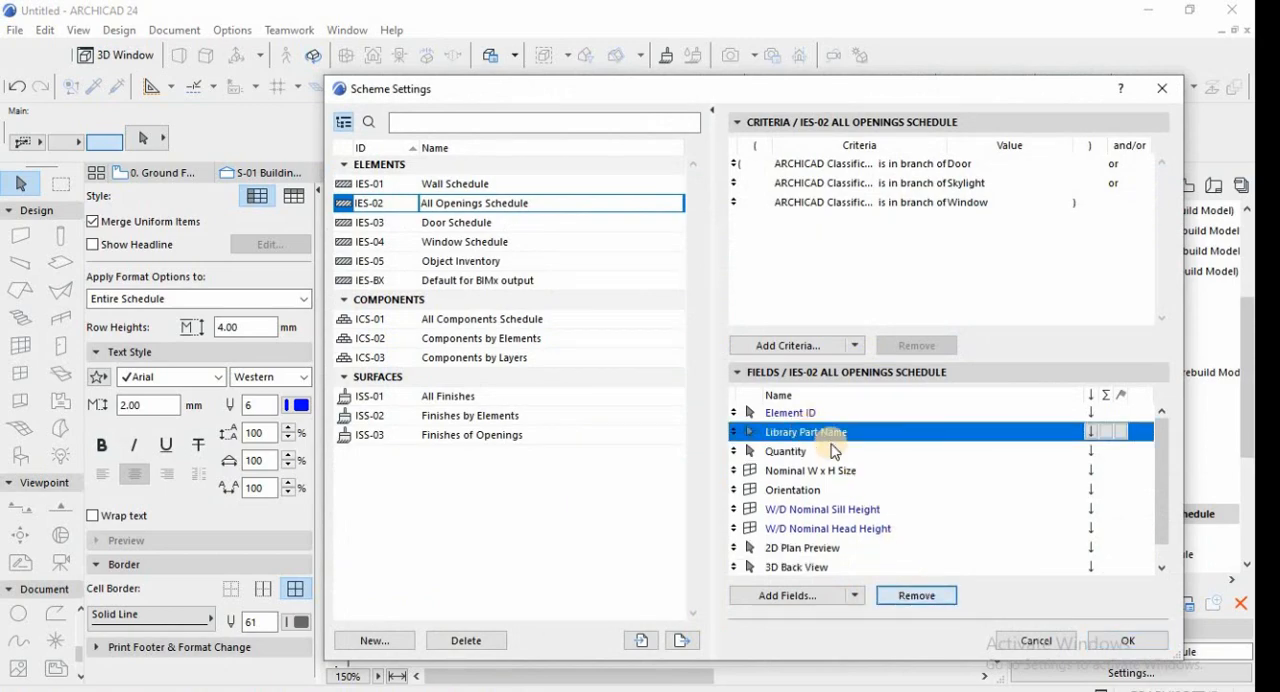
{"action": "left_click", "coordinate": [910, 595]}
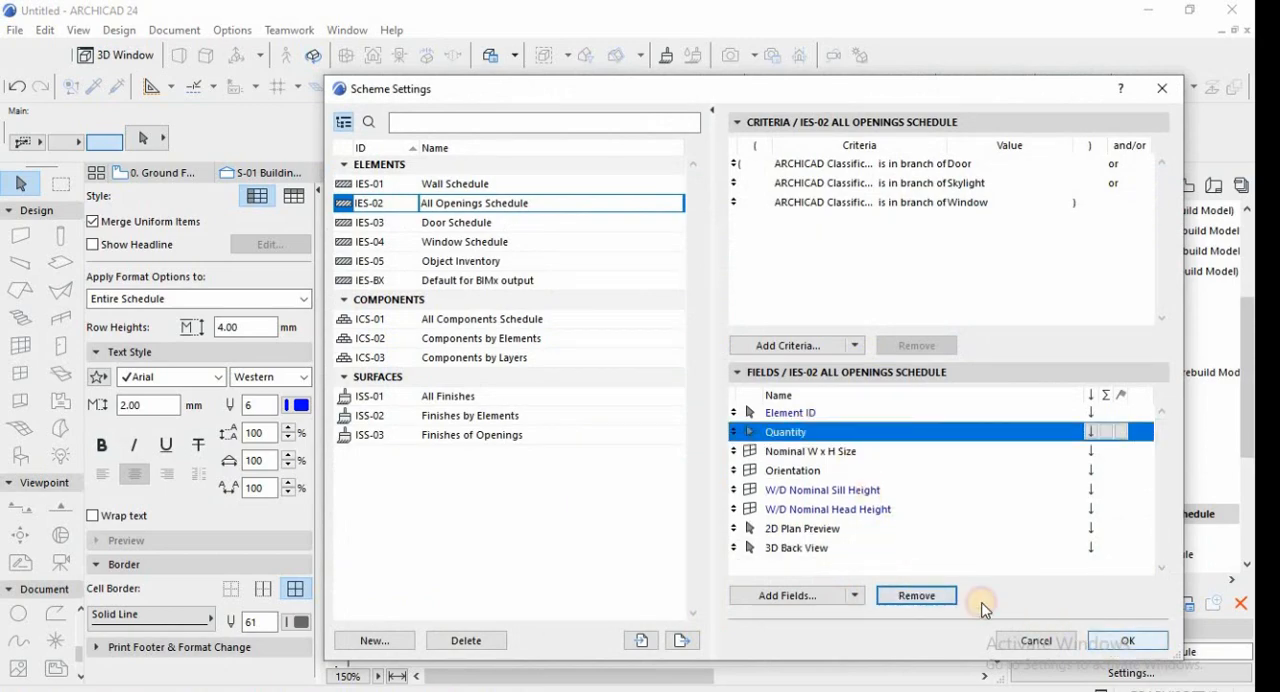
{"action": "left_click", "coordinate": [1127, 640]}
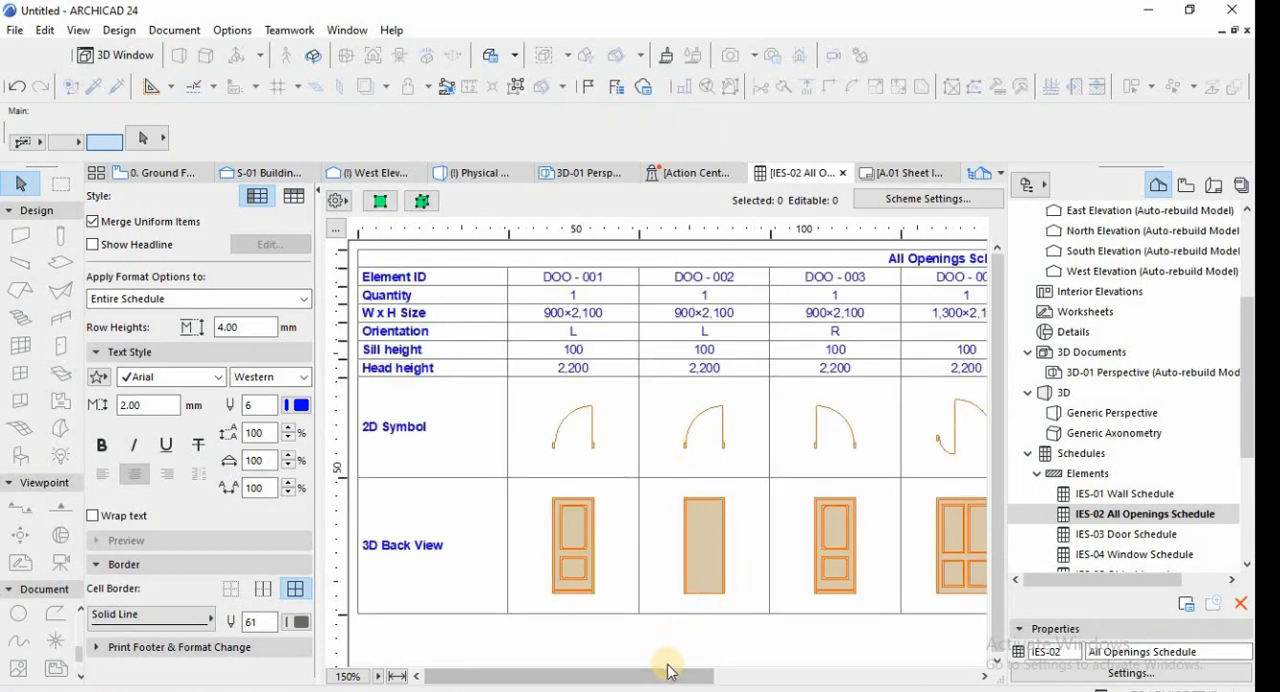
{"action": "left_click_drag", "start_coordinate": [680, 669], "coordinate": [572, 668]}
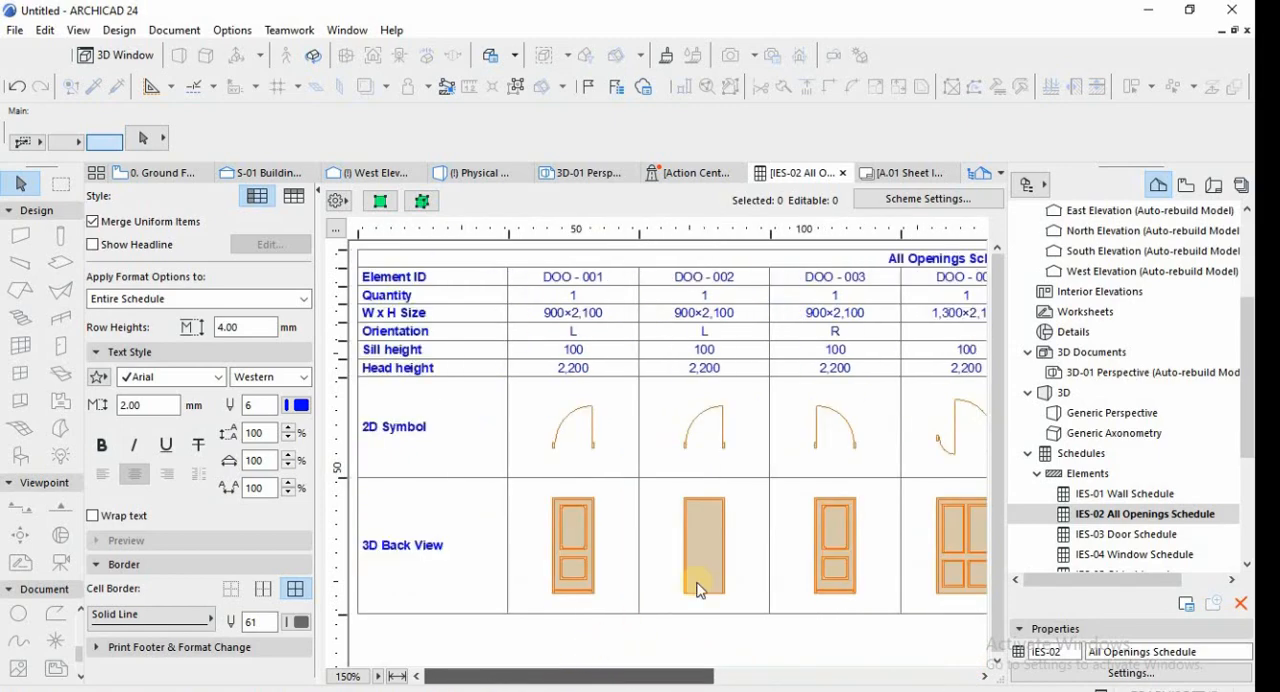
Open the IES-03 Door Schedule and review all its rows and door columns.
{"action": "left_click", "coordinate": [1115, 536]}
{"action": "double_click", "coordinate": [1117, 547]}
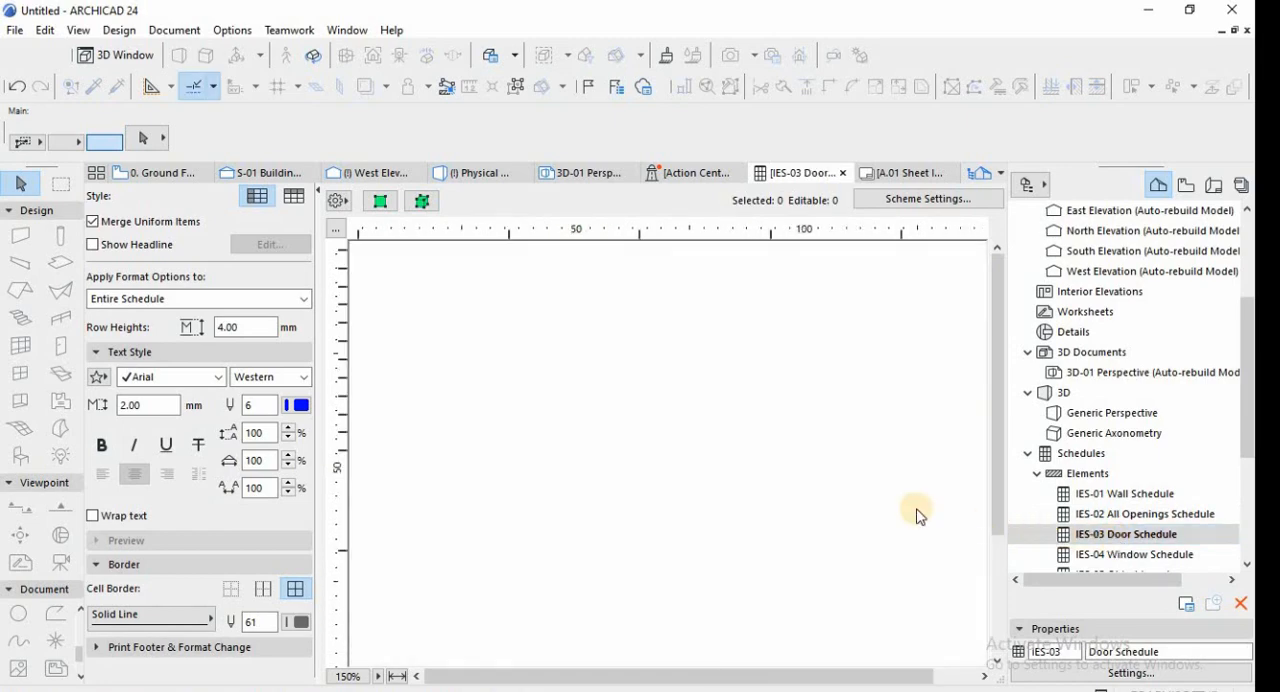
{"action": "scroll", "coordinate": [694, 500], "scroll_direction": "down", "scroll_amount": 3}
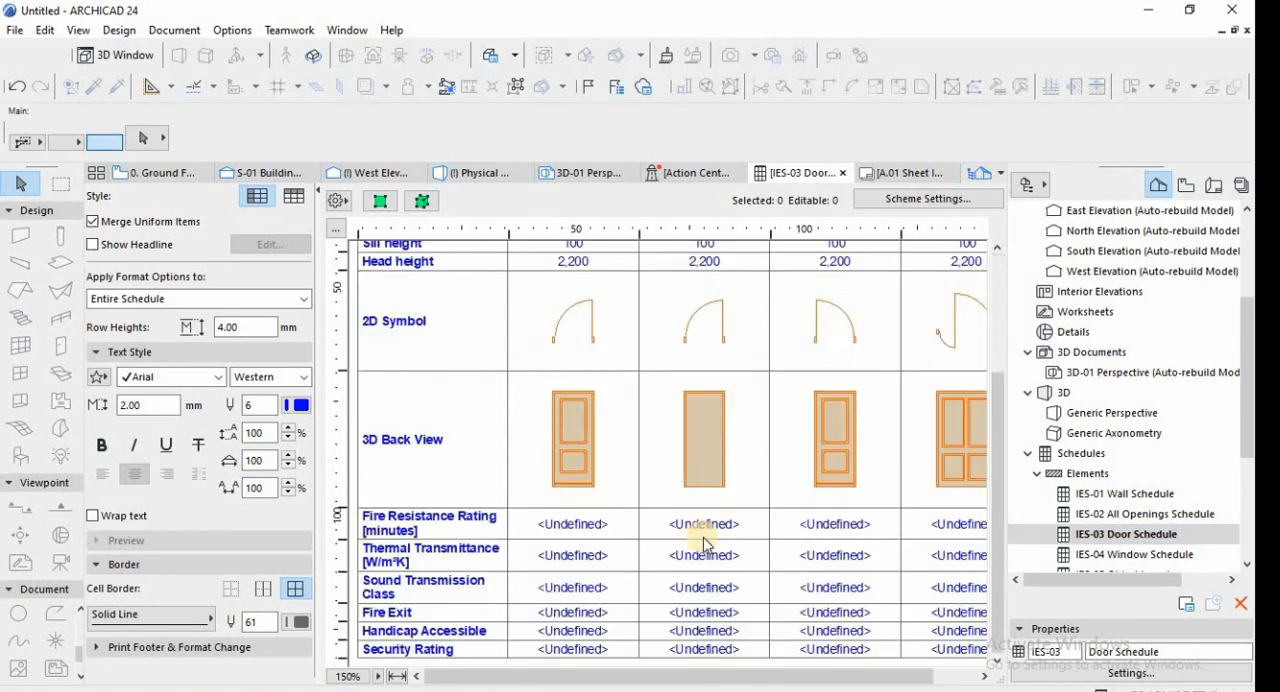
{"action": "scroll", "coordinate": [692, 636], "scroll_direction": "up", "scroll_amount": 3}
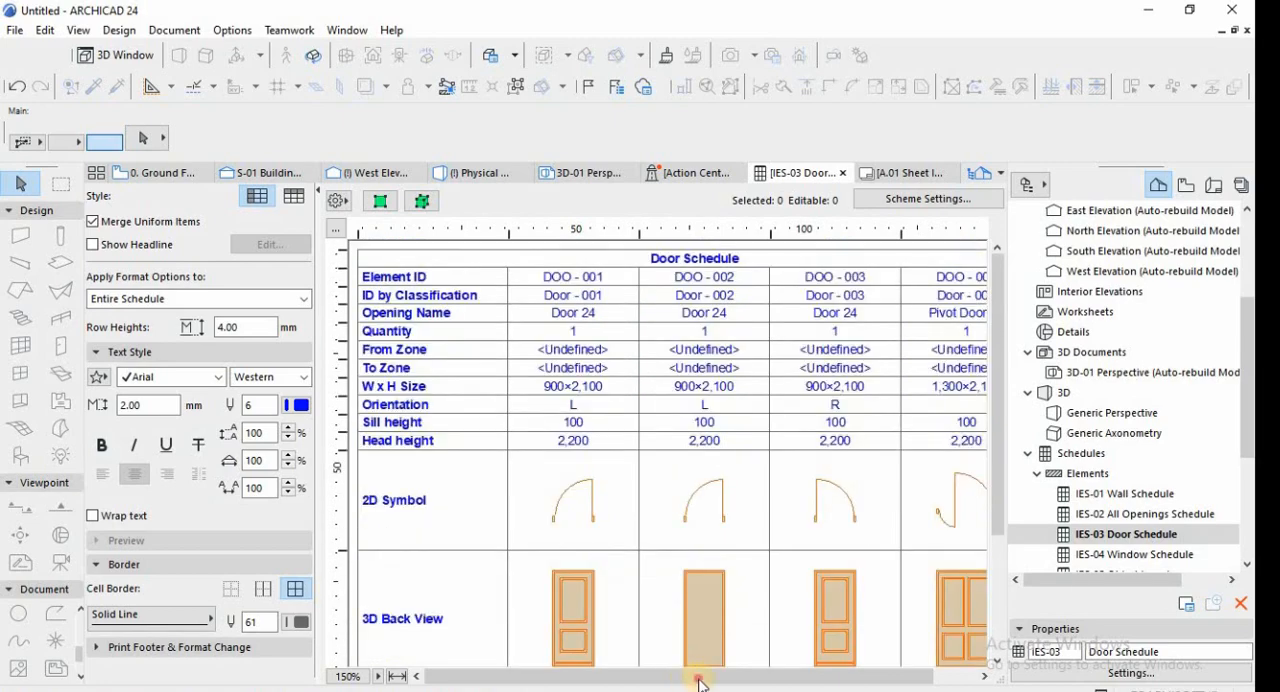
{"action": "left_click_drag", "start_coordinate": [699, 679], "coordinate": [900, 649]}
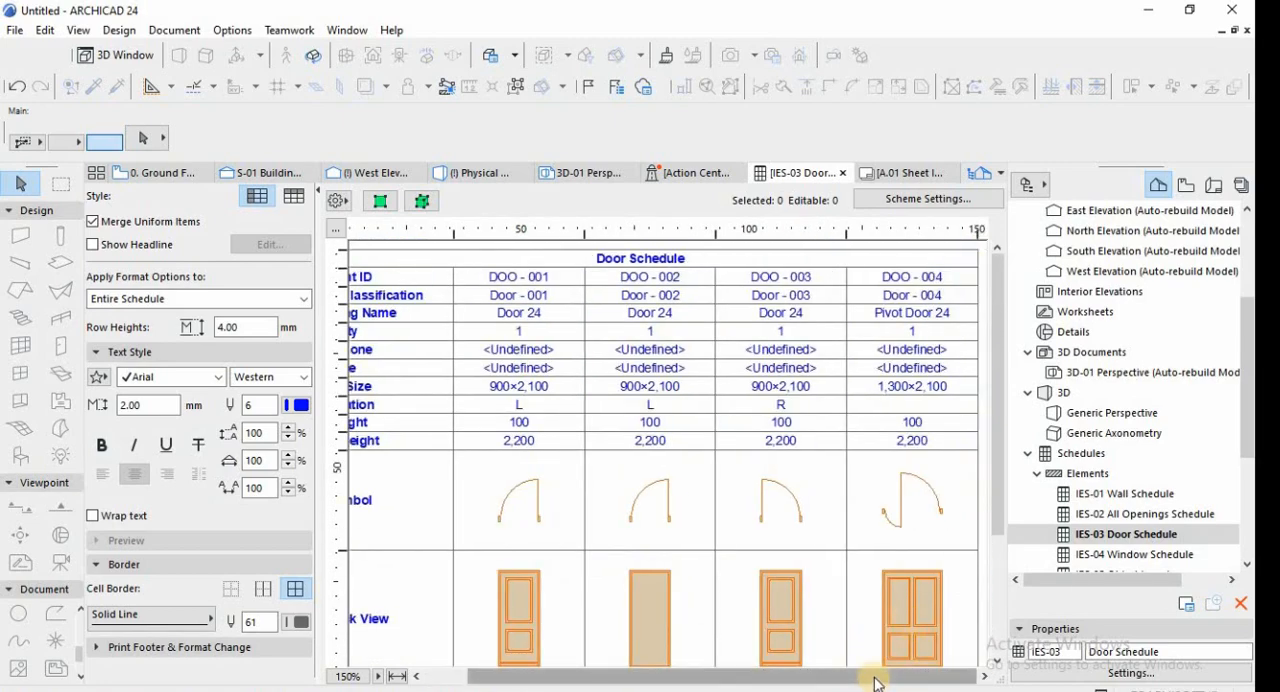
{"action": "left_click_drag", "start_coordinate": [702, 673], "coordinate": [640, 640]}
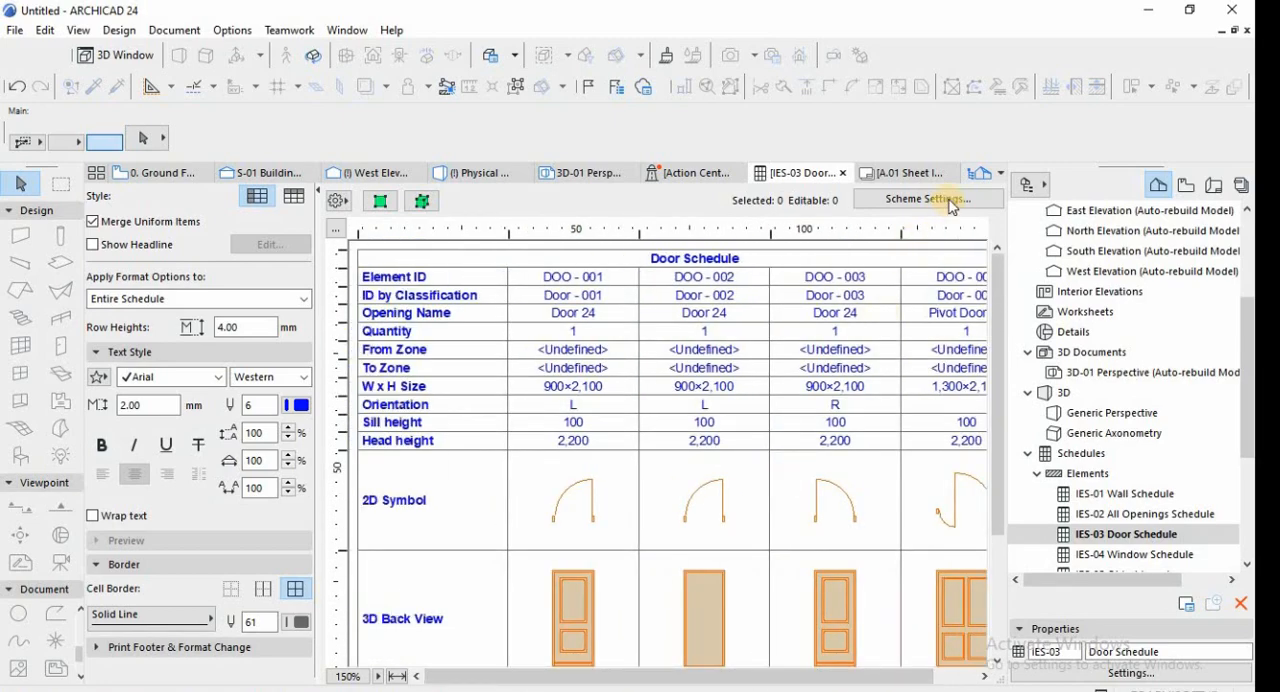
Open the IES-04 Window Schedule and review its sizes, 2D symbols, 3D views and rating rows.
{"action": "scroll", "coordinate": [1105, 503], "scroll_direction": "down", "scroll_amount": 1}
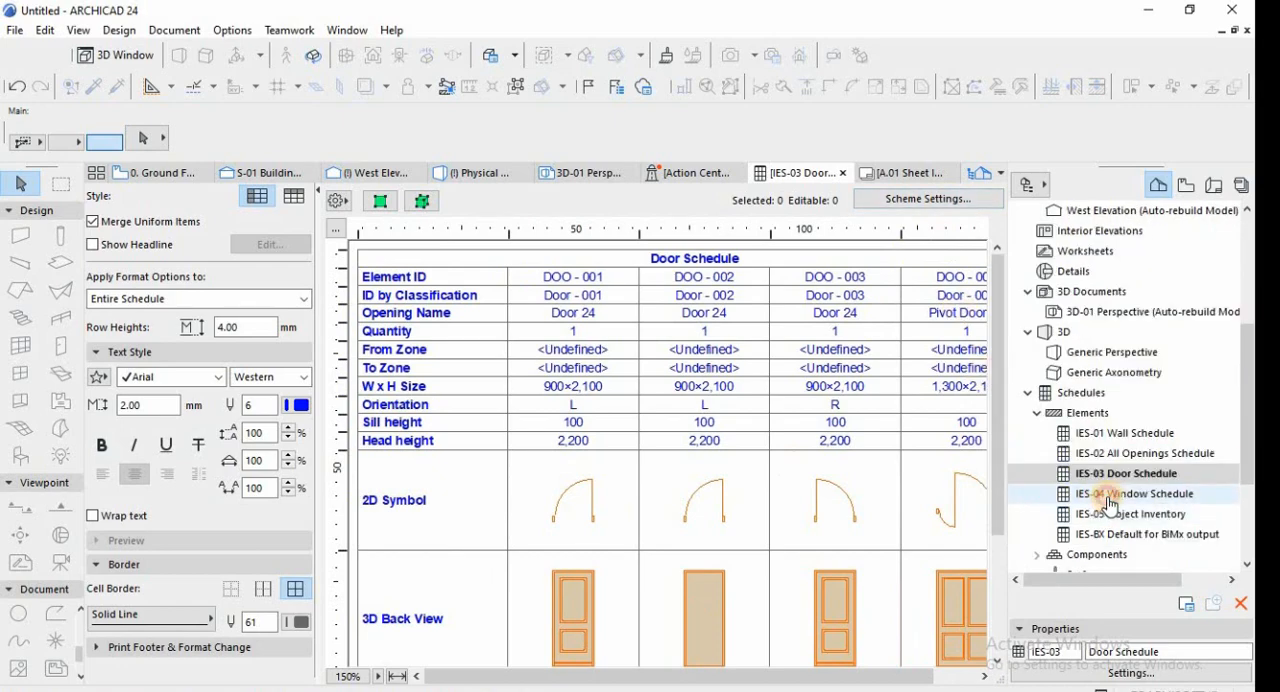
{"action": "double_click", "coordinate": [1110, 500]}
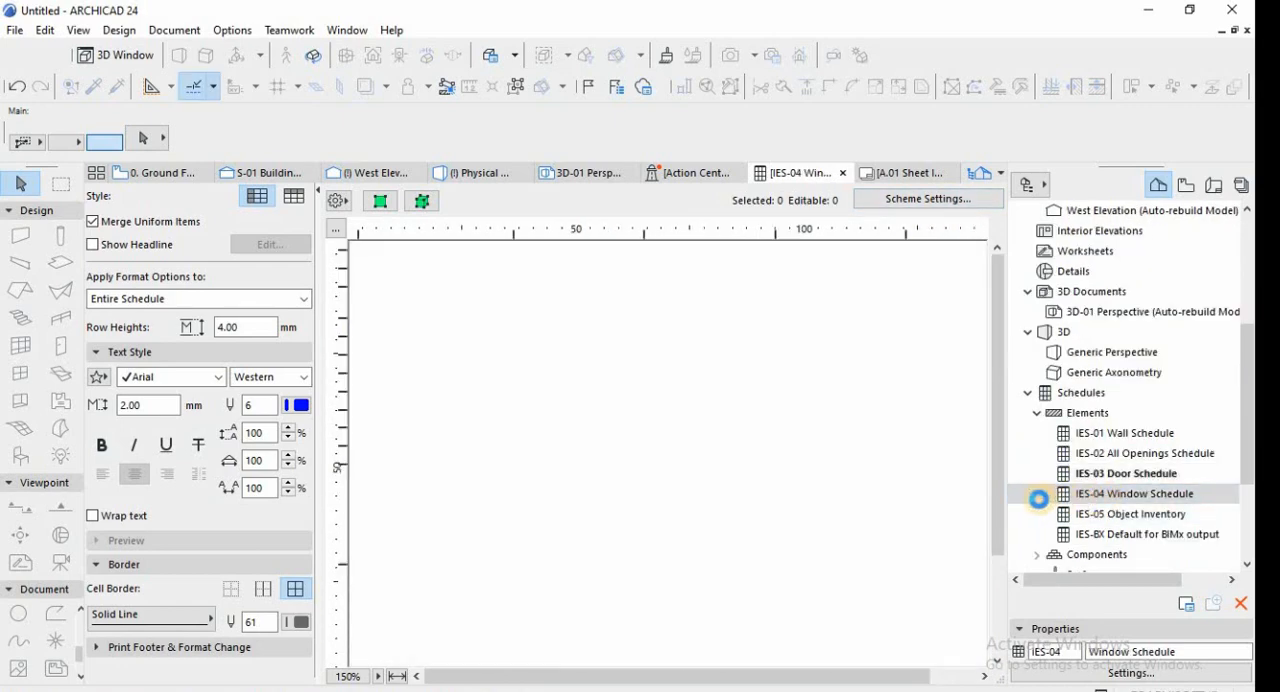
{"action": "scroll", "coordinate": [860, 505], "scroll_direction": "down", "scroll_amount": 3}
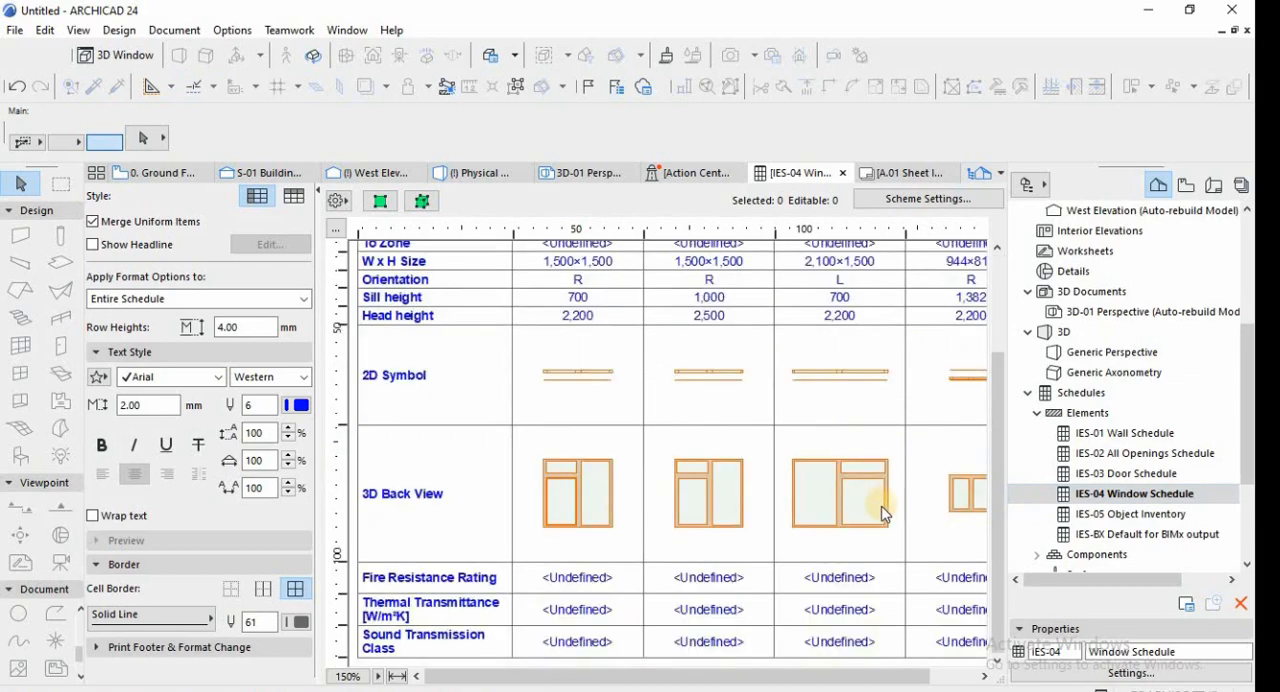
Open the IES-05 Object Inventory and review the roof surfacer and truss entries from element ID to product website.
{"action": "double_click", "coordinate": [1100, 514]}
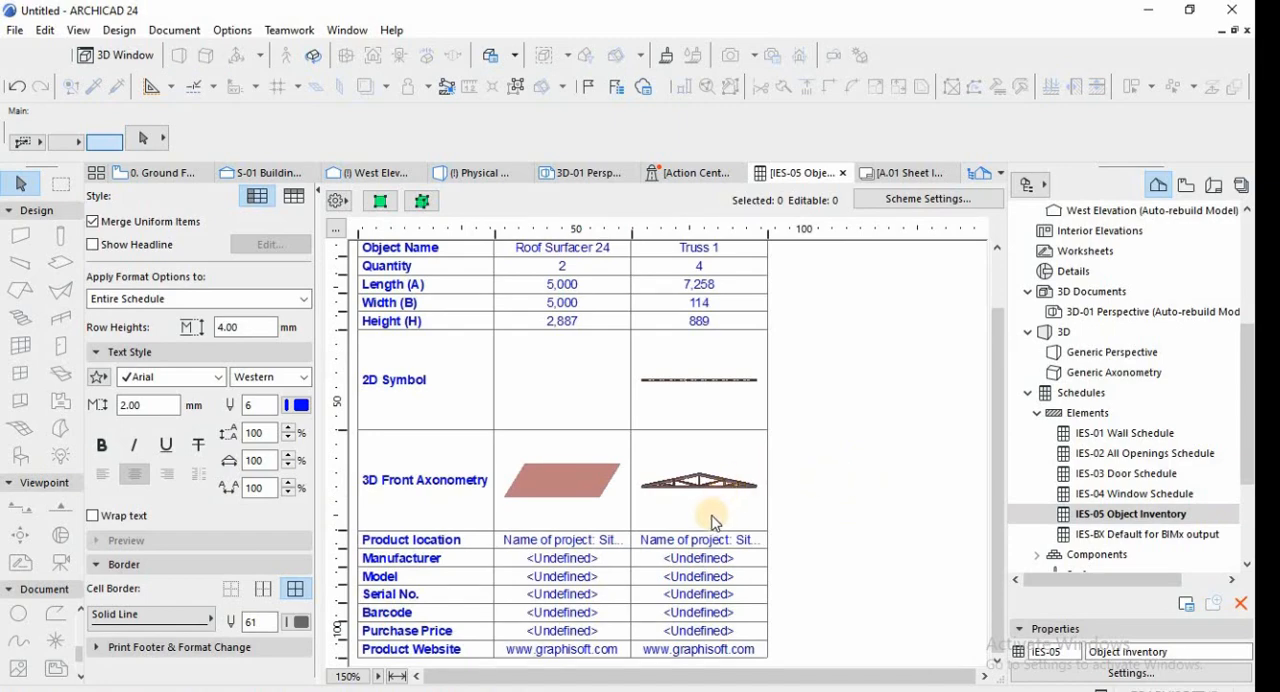
{"action": "scroll", "coordinate": [713, 522], "scroll_direction": "up", "scroll_amount": 2}
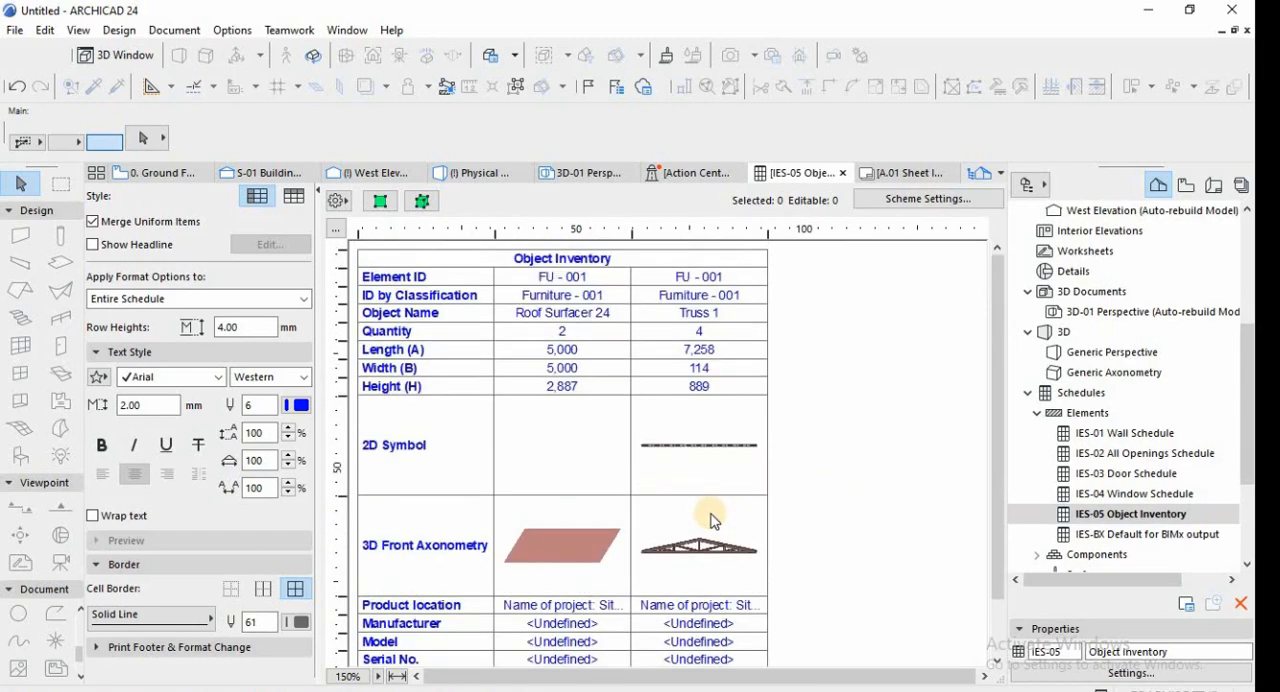
{"action": "scroll", "coordinate": [713, 520], "scroll_direction": "down", "scroll_amount": 2}
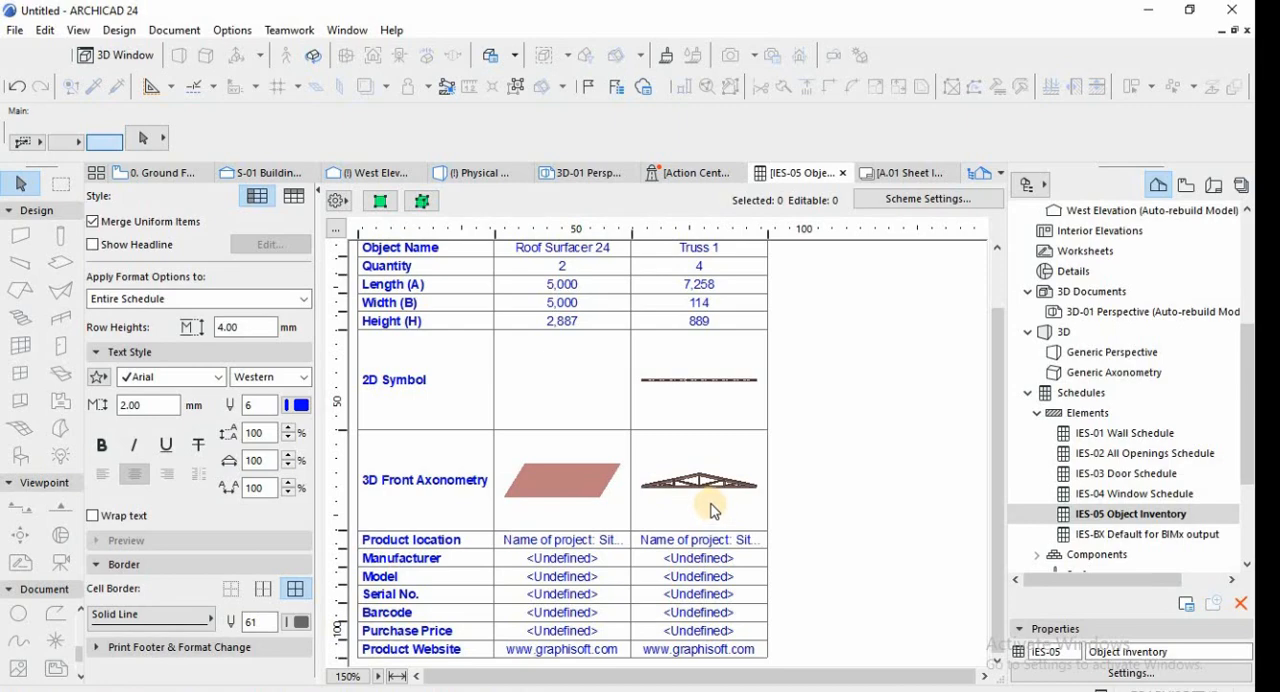
{"action": "scroll", "coordinate": [713, 514], "scroll_direction": "up", "scroll_amount": 2}
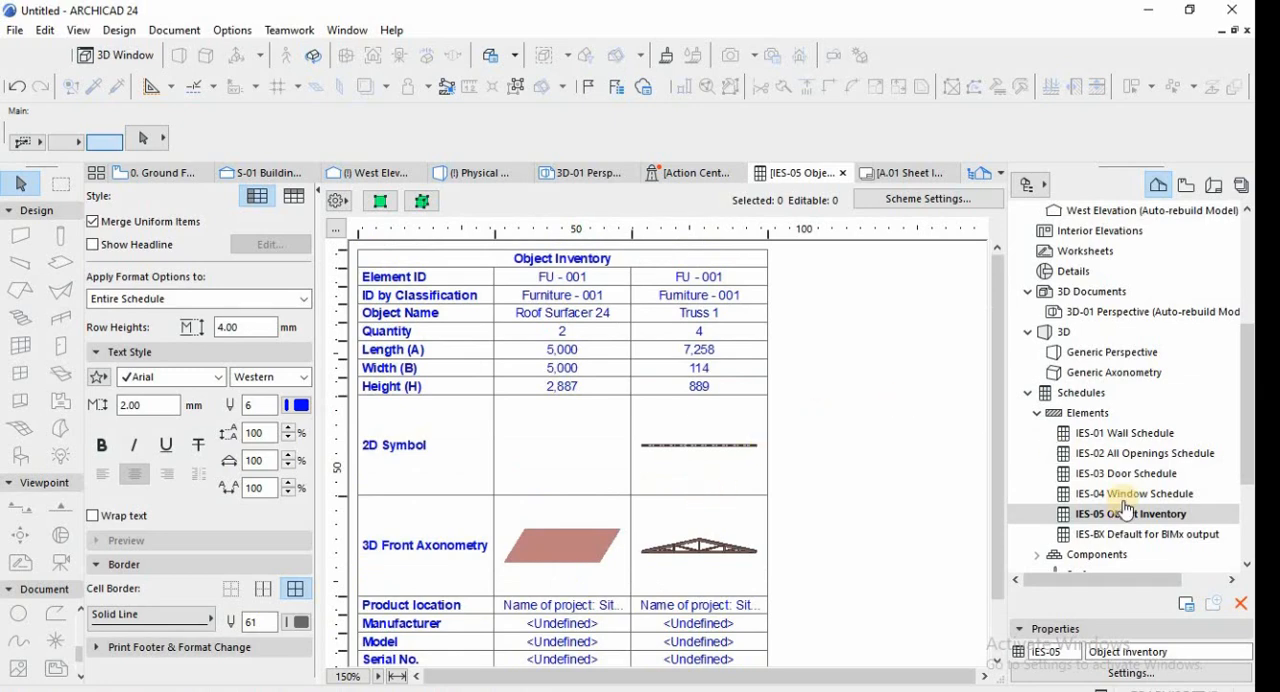
Open the IES-BX Default for BIMx output schedule and review its beam parameters.
{"action": "left_click", "coordinate": [1135, 540]}
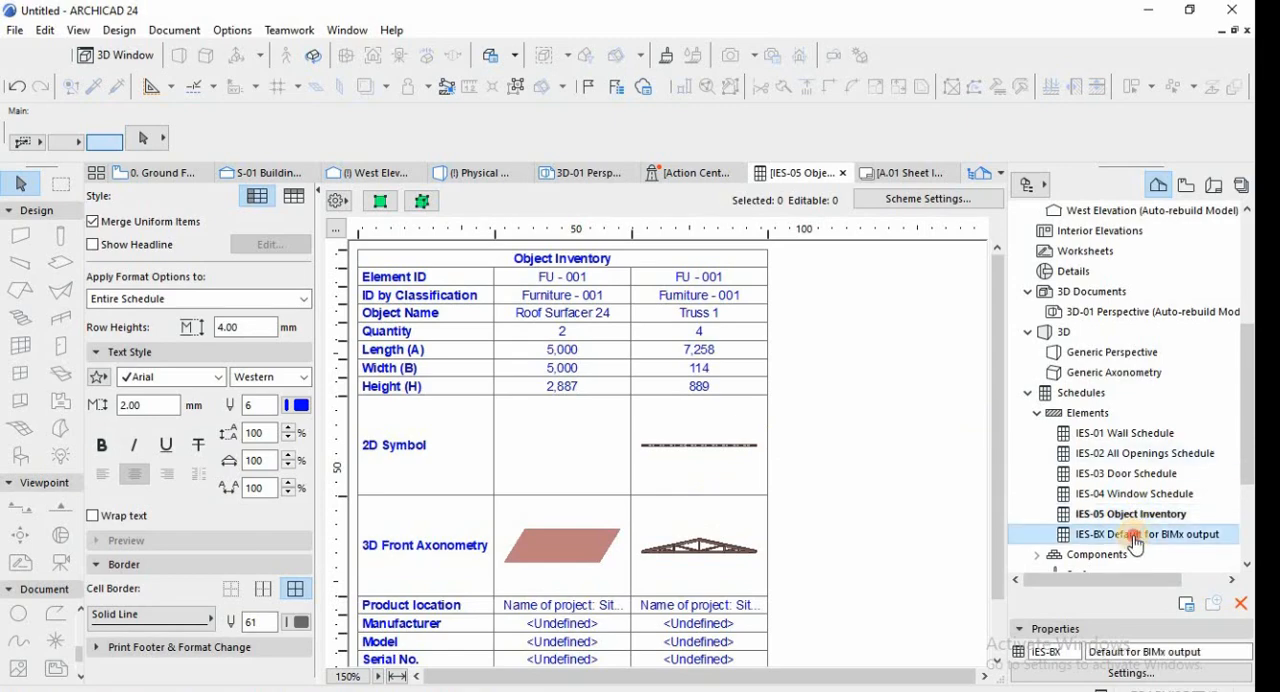
{"action": "double_click", "coordinate": [1137, 540]}
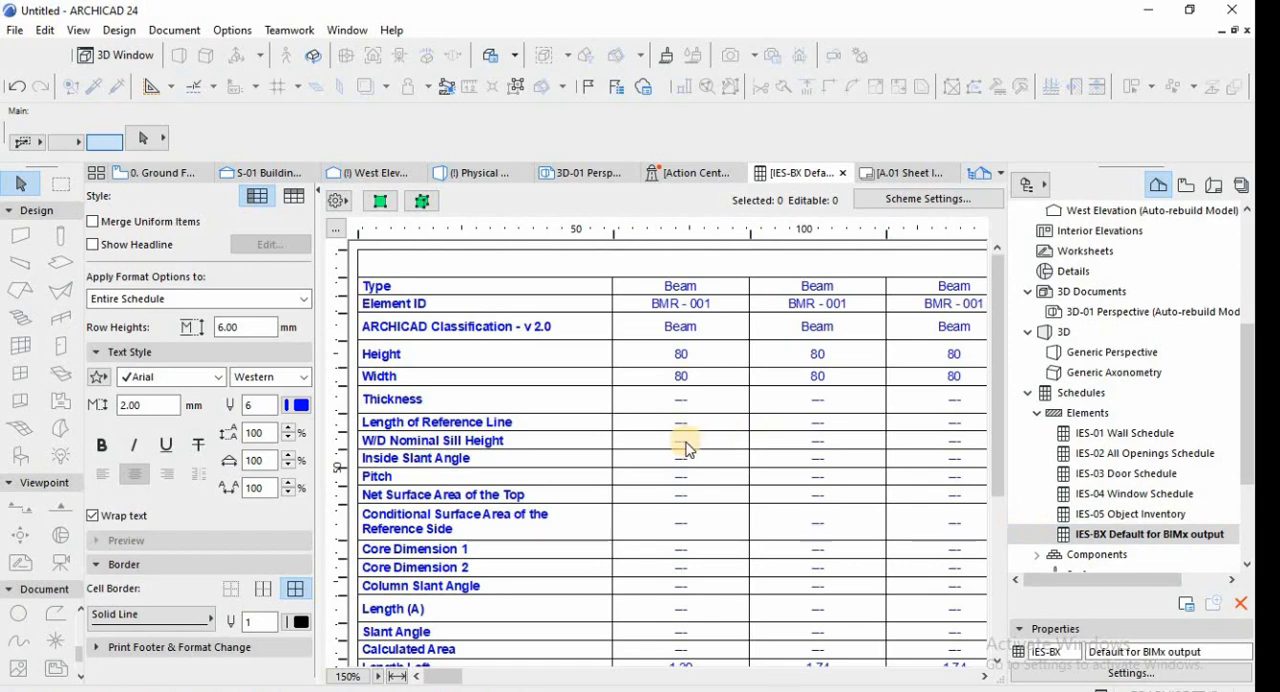
{"action": "scroll", "coordinate": [688, 440], "scroll_direction": "down", "scroll_amount": 5}
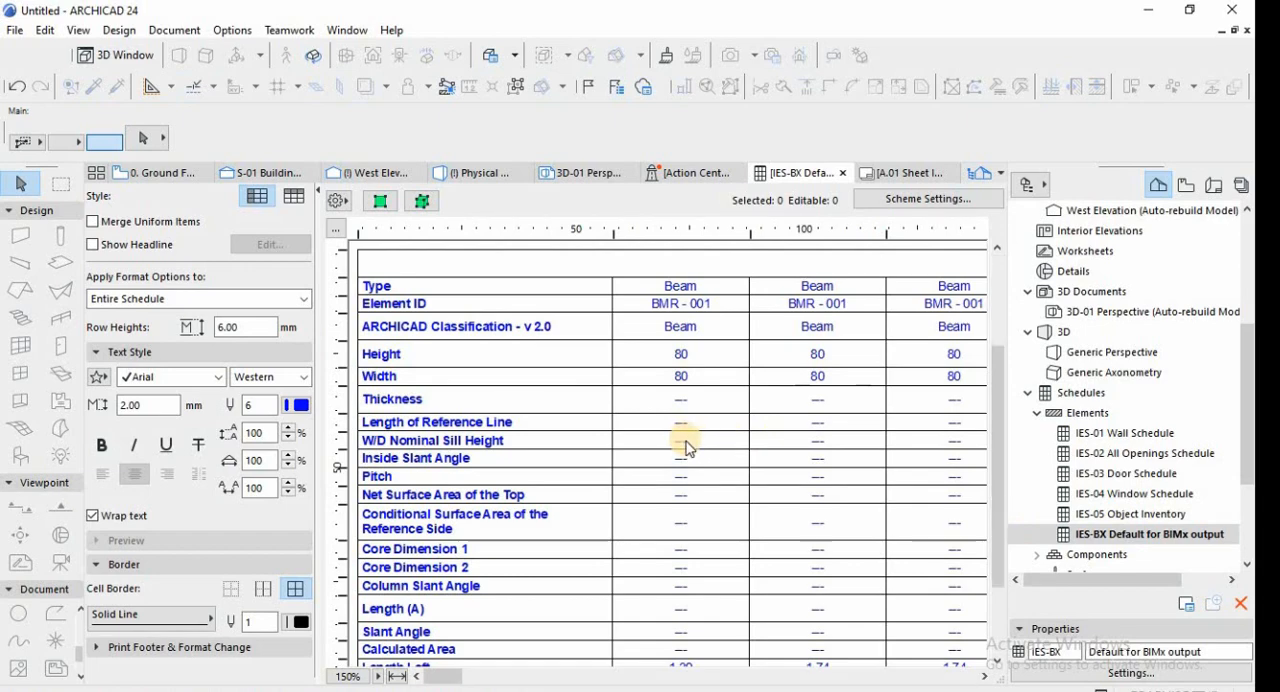
Reopen the IES-01 Wall Schedule from the element schedules and review its wall types and dimensions.
{"action": "left_click", "coordinate": [1029, 395]}
{"action": "left_click", "coordinate": [1035, 416]}
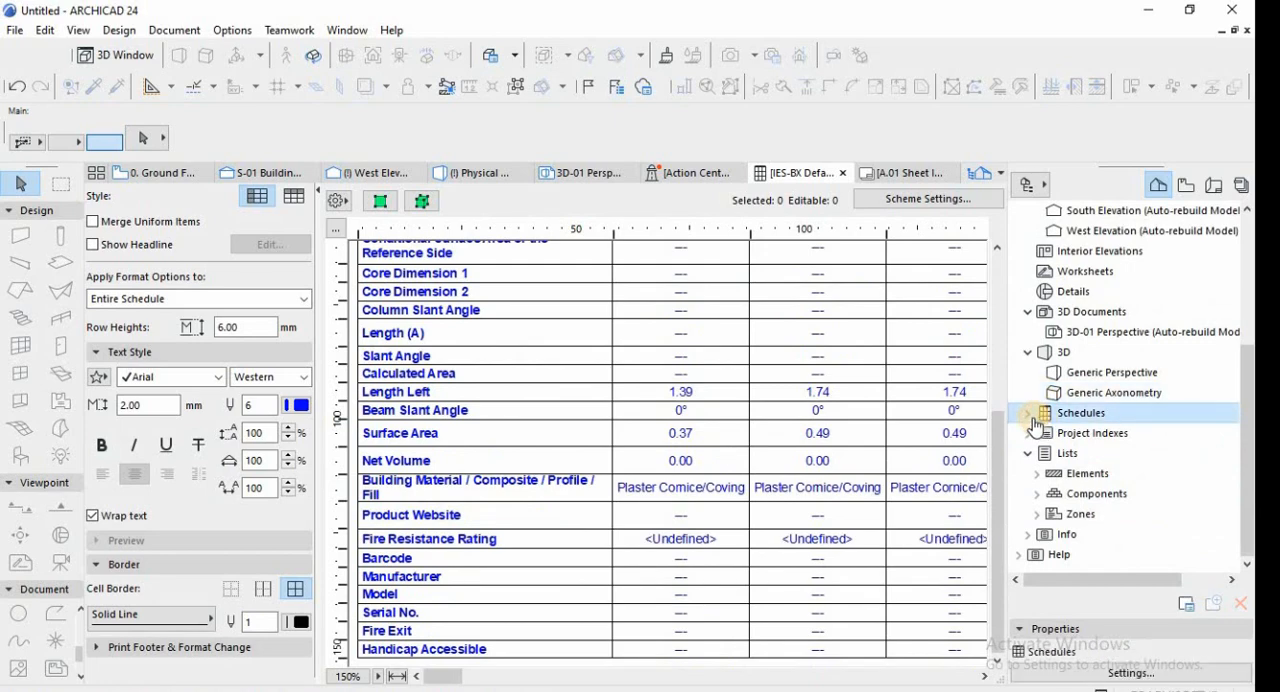
{"action": "left_click", "coordinate": [1030, 418]}
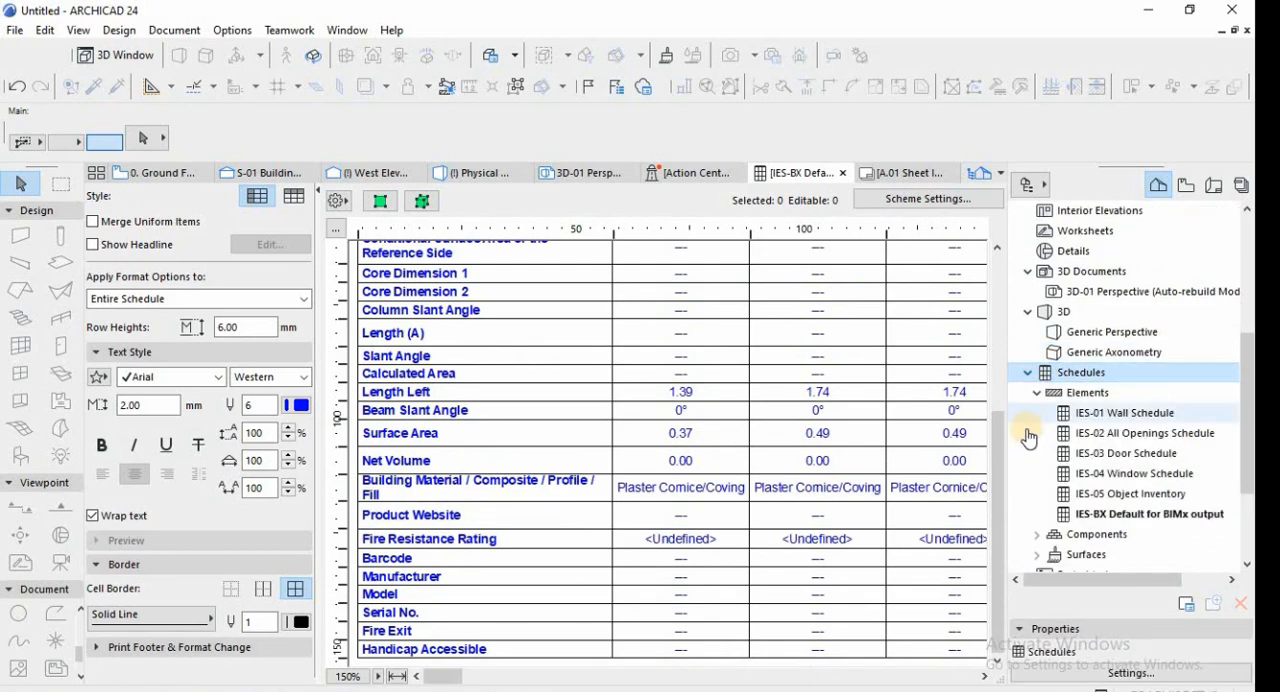
{"action": "double_click", "coordinate": [1110, 414]}
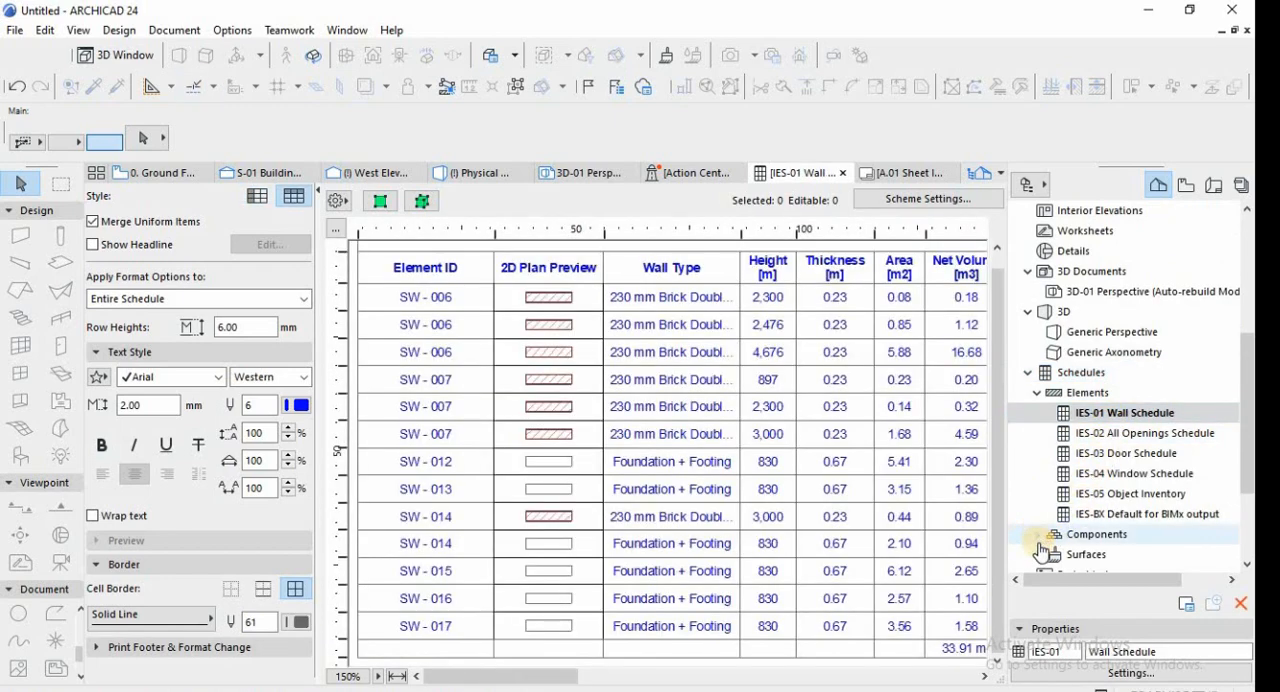
Open the ICS-01 All Components Schedule and review its names, material classifications, volumes and areas.
{"action": "left_click", "coordinate": [1037, 536]}
{"action": "scroll", "coordinate": [1085, 440], "scroll_direction": "down", "scroll_amount": 3}
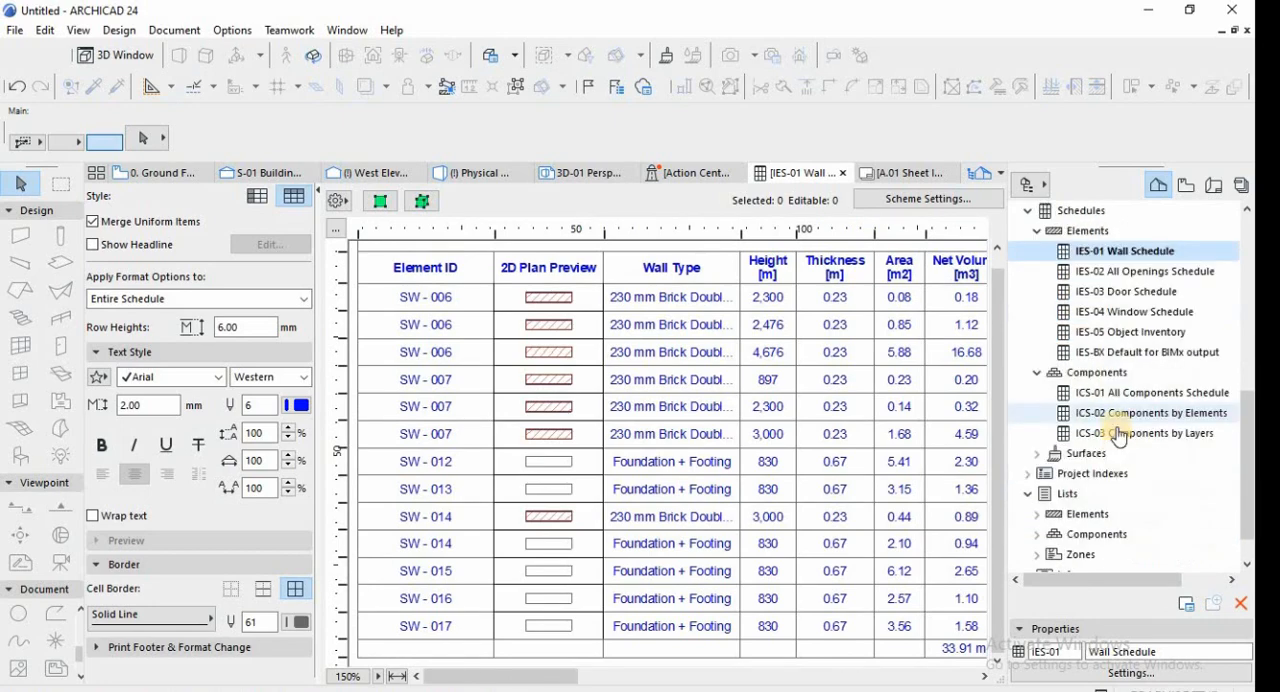
{"action": "double_click", "coordinate": [1124, 396]}
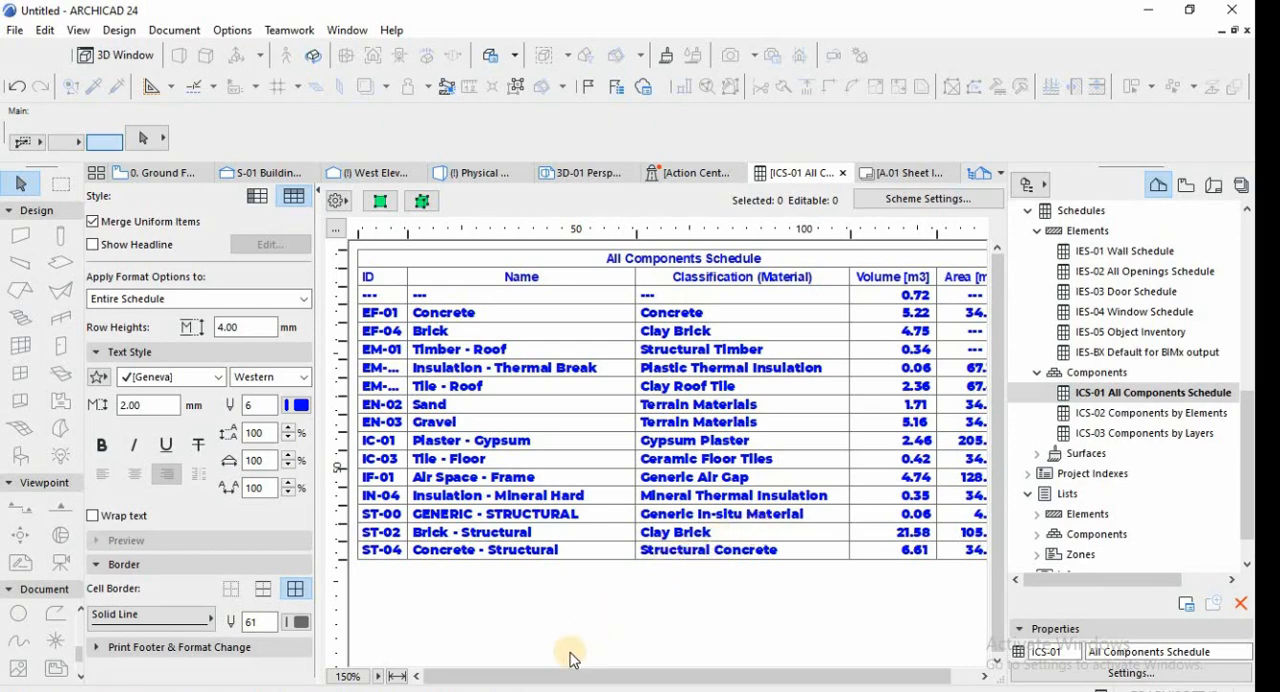
{"action": "left_click_drag", "start_coordinate": [598, 678], "coordinate": [731, 660]}
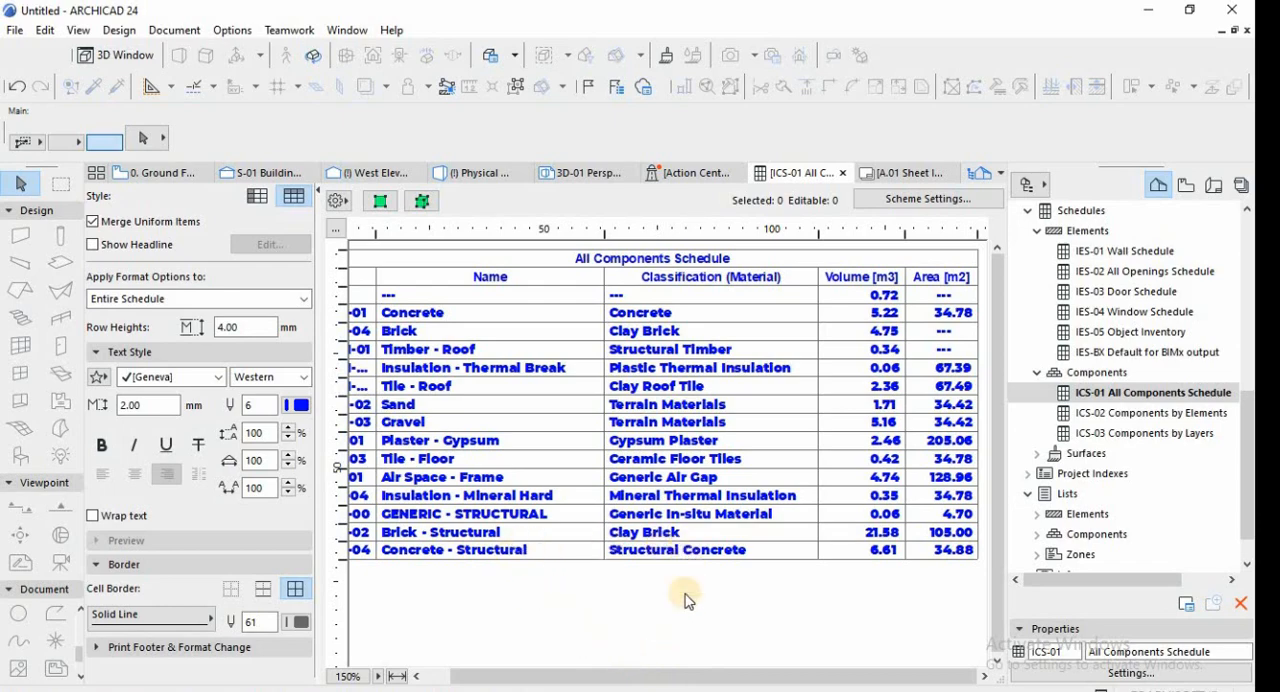
Select the Brick - Structural entry in the All Components Schedule and show its elements on the floor plan.
{"action": "left_click", "coordinate": [510, 534]}
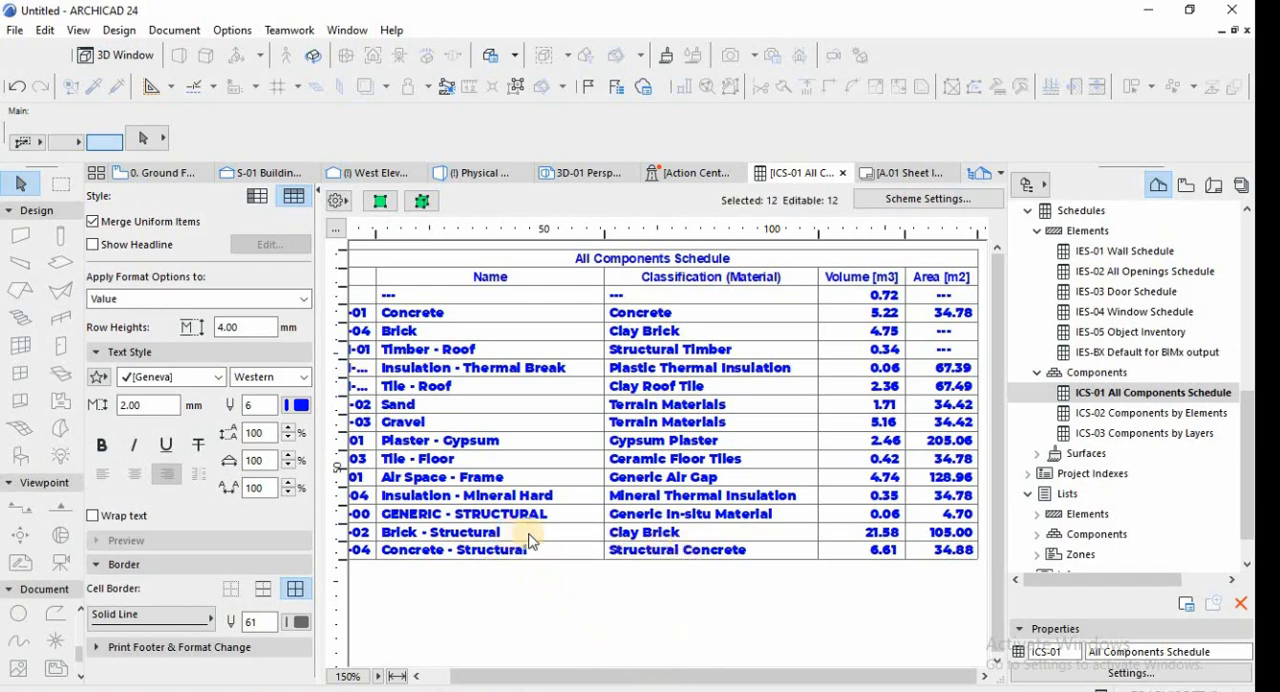
{"action": "left_click", "coordinate": [652, 533]}
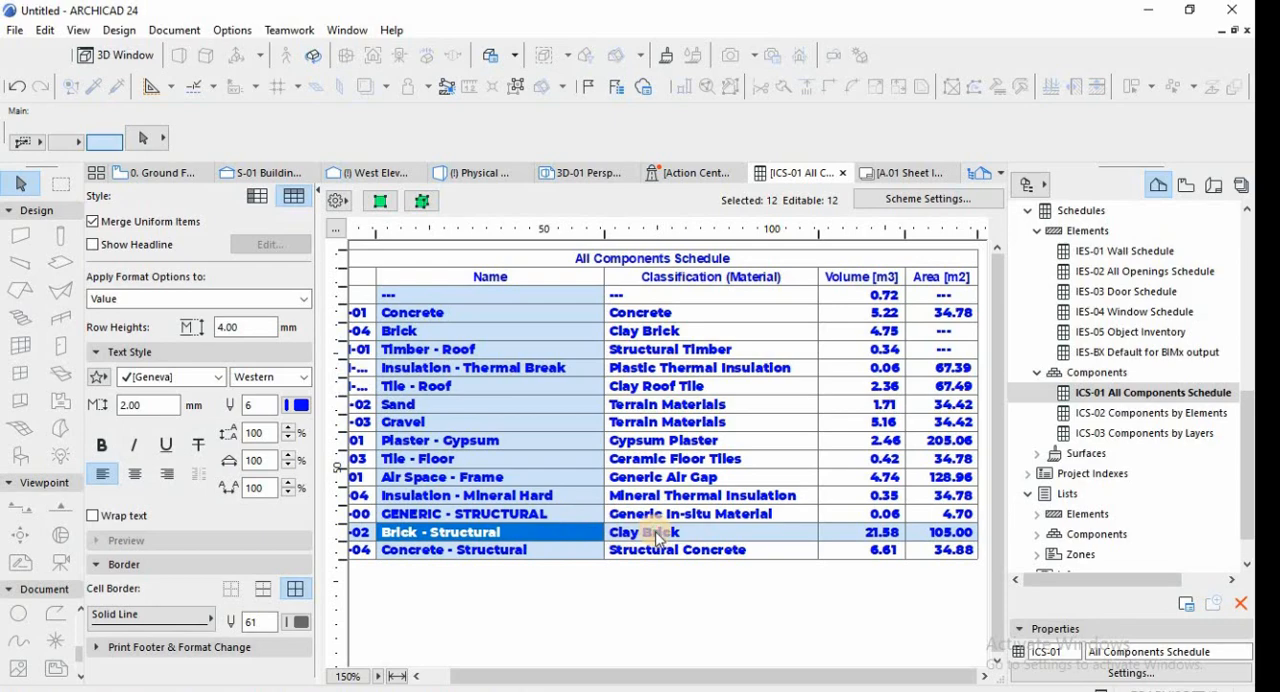
{"action": "left_click", "coordinate": [527, 535]}
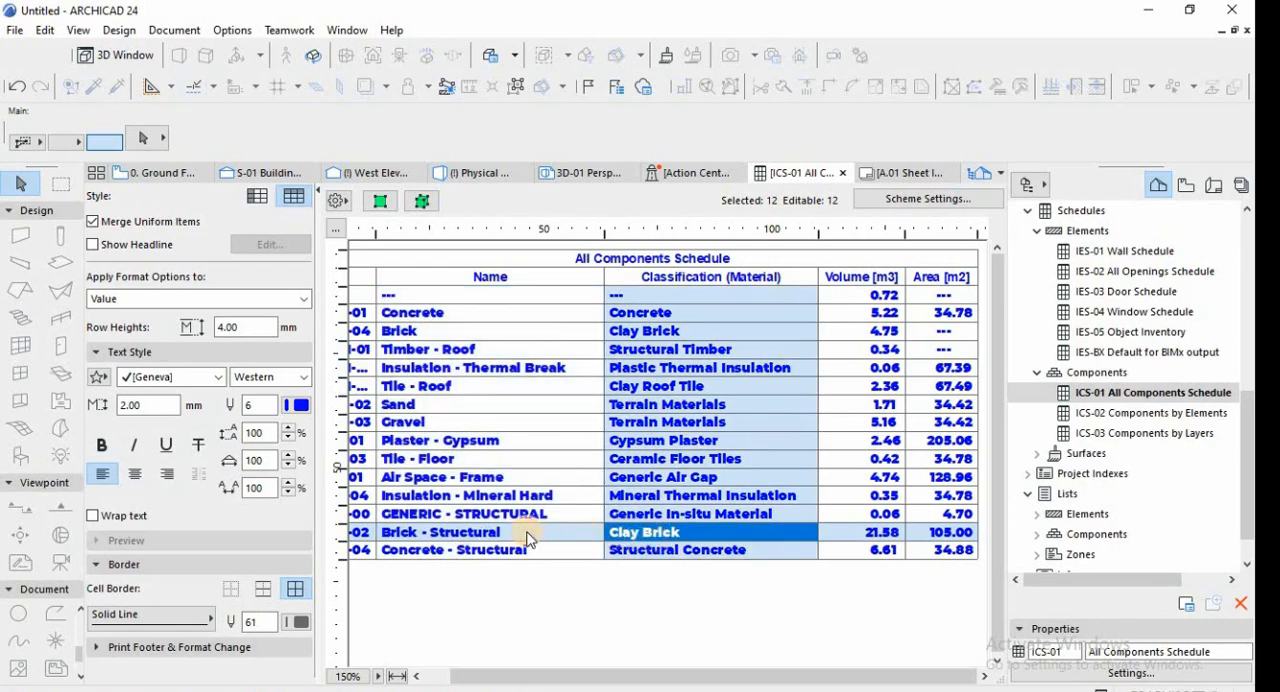
{"action": "left_click", "coordinate": [380, 201]}
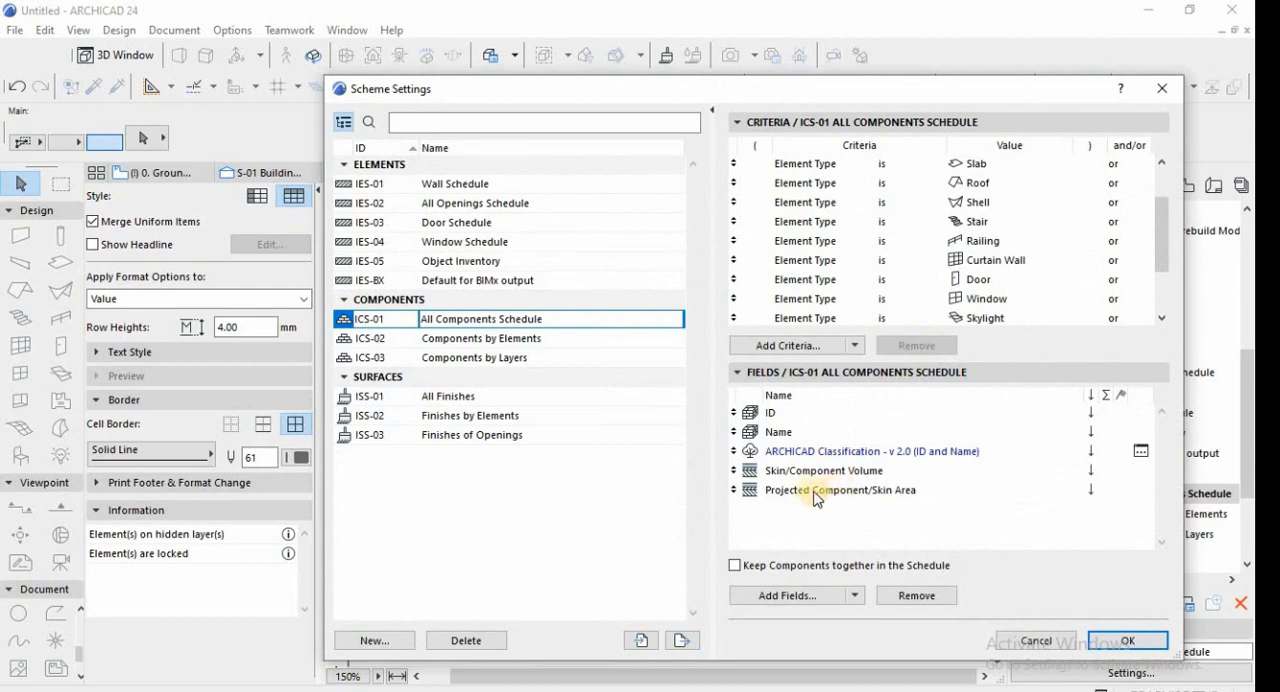
Review the Skin/Component Volume field in the ICS-01 scheme settings and close them without applying changes.
{"action": "left_click", "coordinate": [812, 471]}
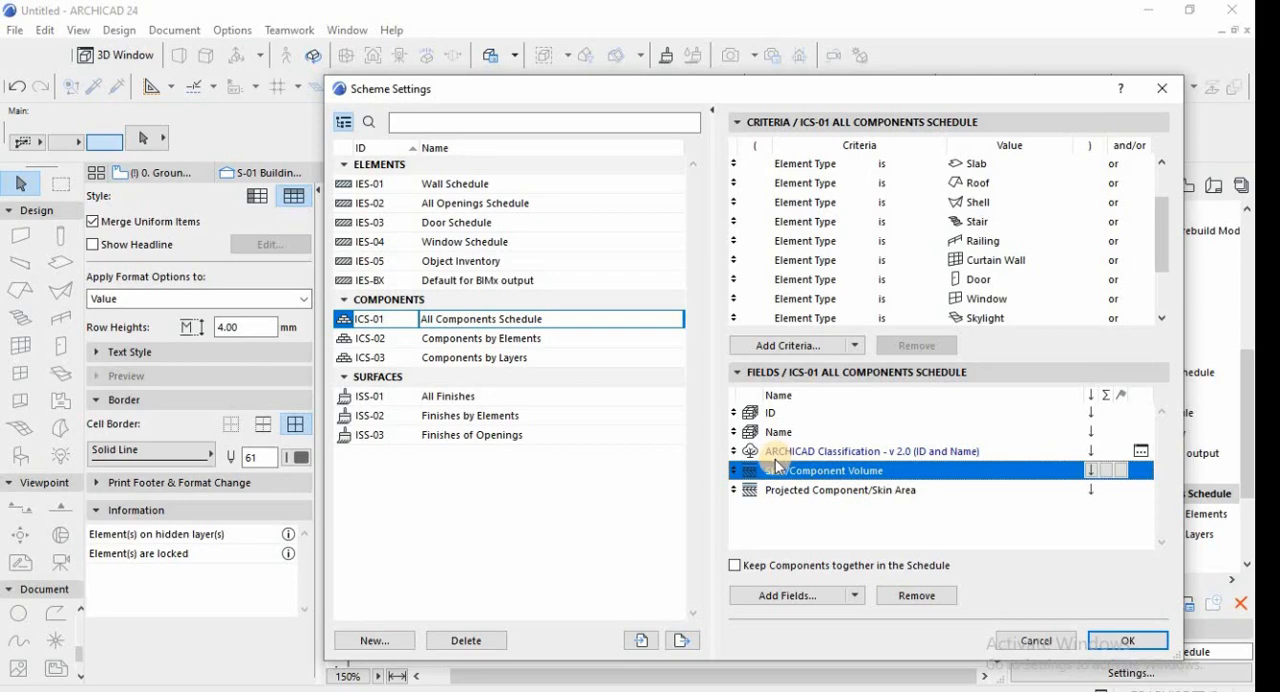
{"action": "left_click", "coordinate": [1036, 643]}
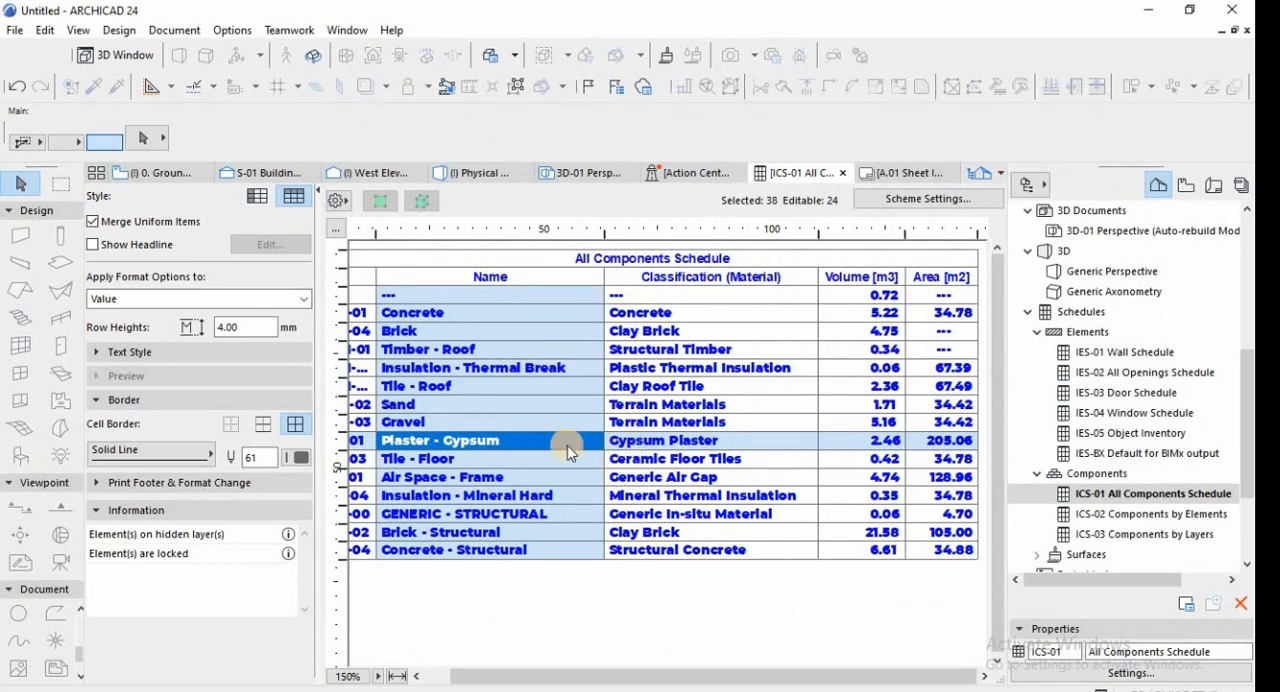
Examine the Plaster - Gypsum and Tile - Floor entries and their material classifications in the All Components Schedule.
{"action": "left_click", "coordinate": [490, 441]}
{"action": "left_click", "coordinate": [664, 443]}
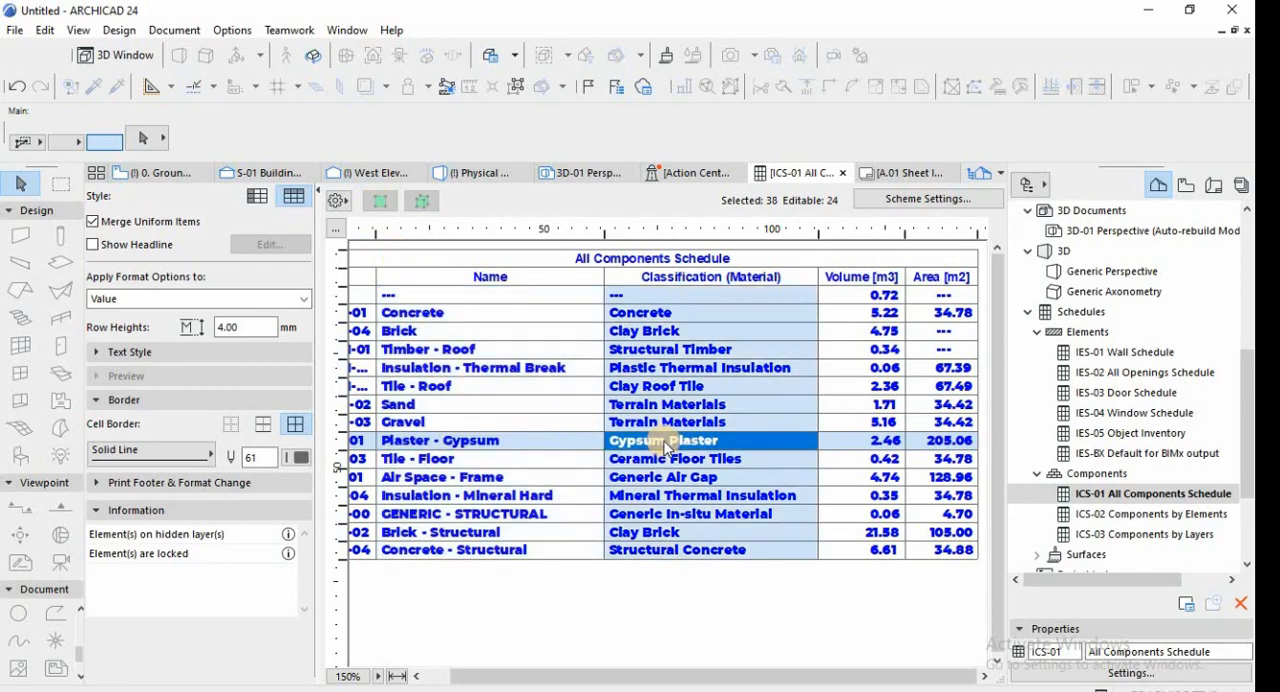
{"action": "left_click", "coordinate": [664, 465]}
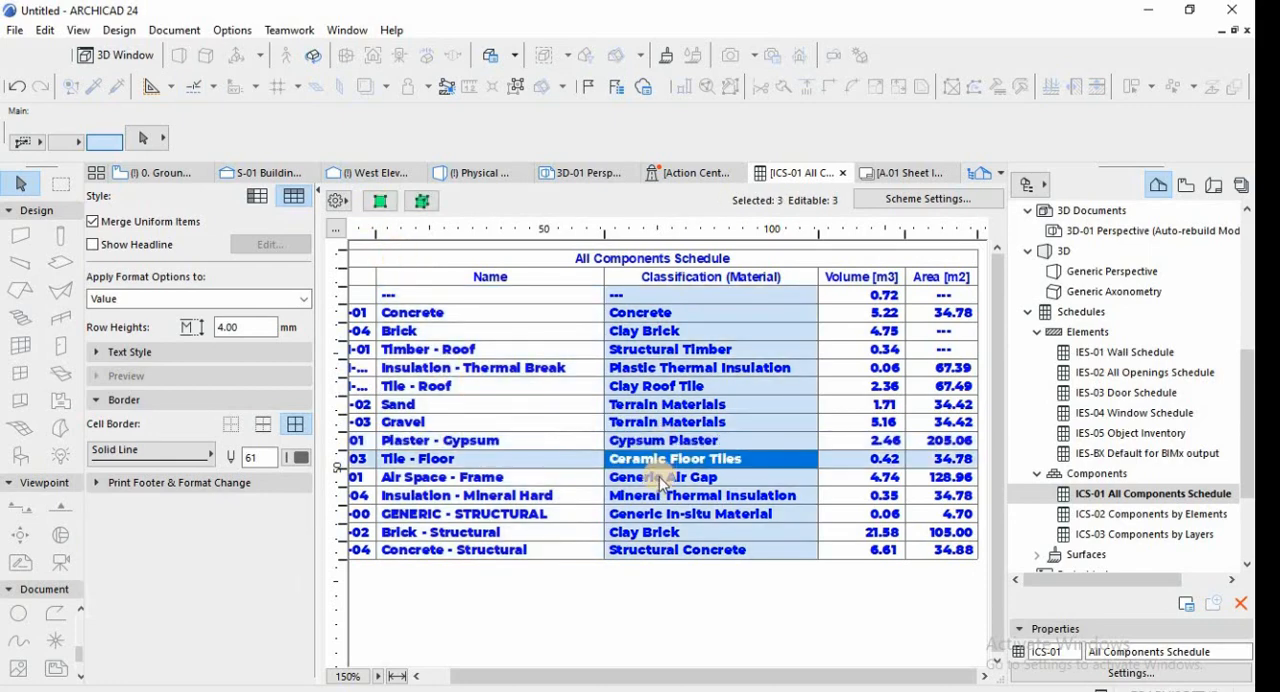
{"action": "left_click", "coordinate": [664, 441]}
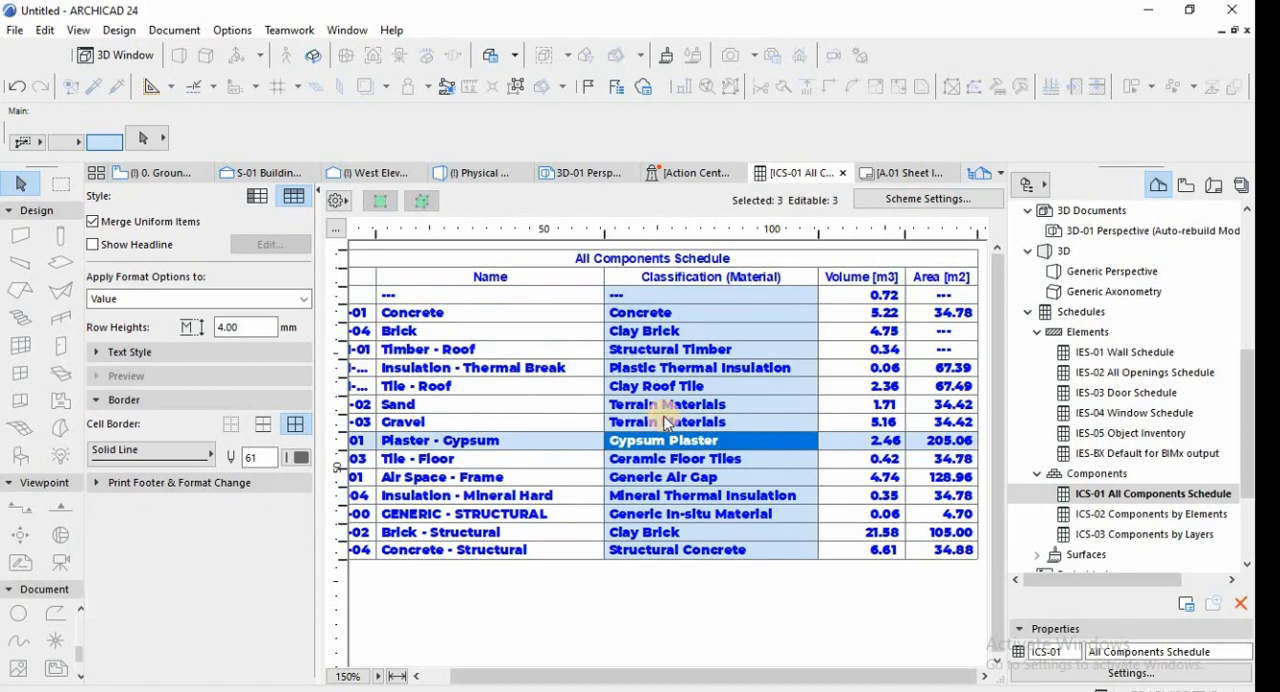
Select the Gravel entry, show its slabs on the ground floor plan, and inspect their layers in 3D.
{"action": "left_click", "coordinate": [667, 422]}
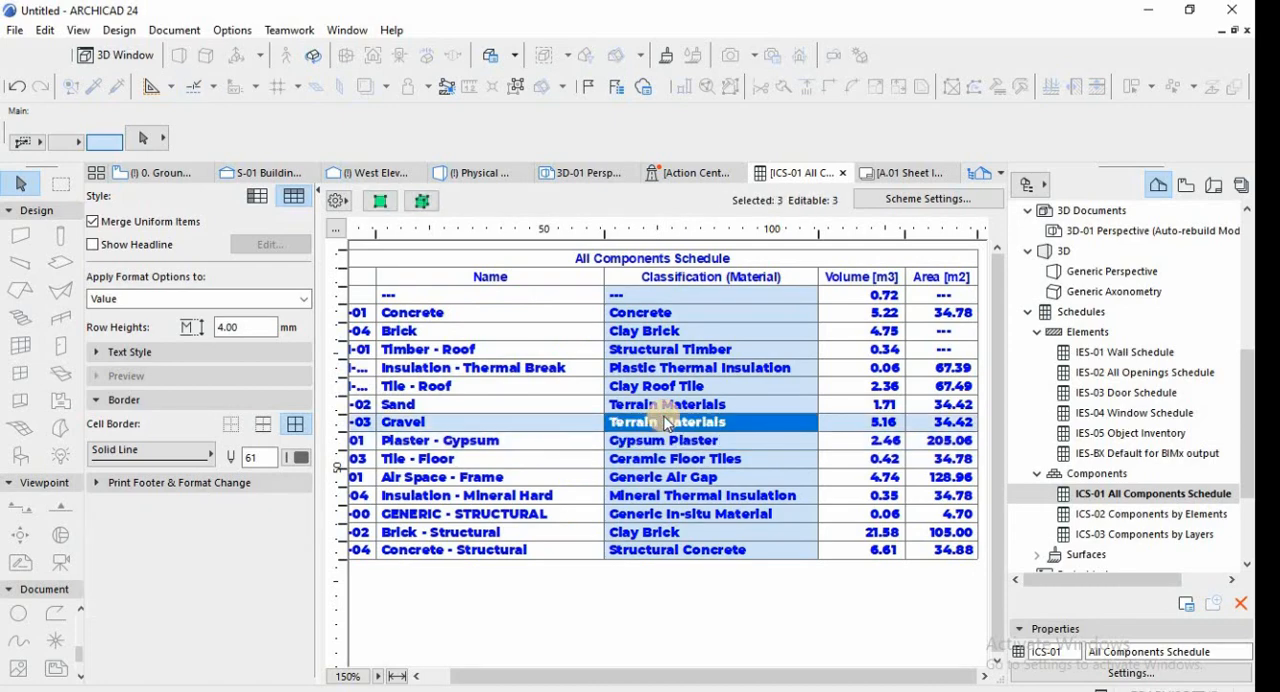
{"action": "left_click", "coordinate": [381, 203]}
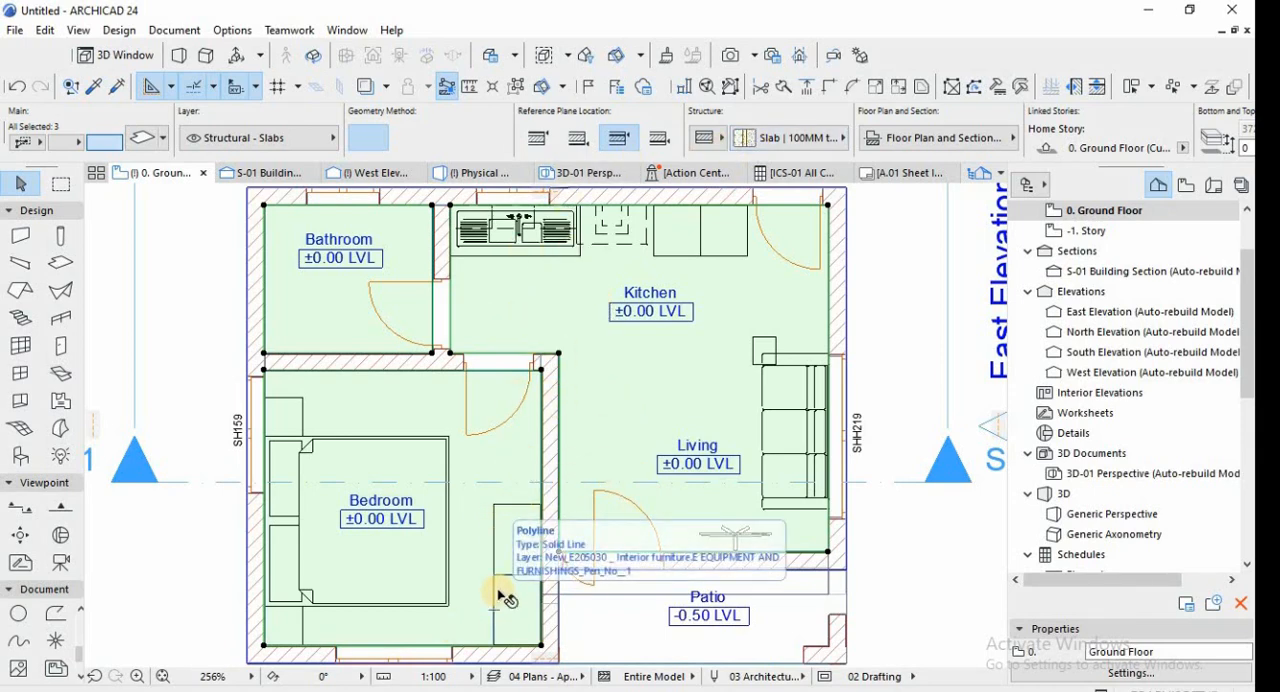
{"action": "key", "text": "F5"}
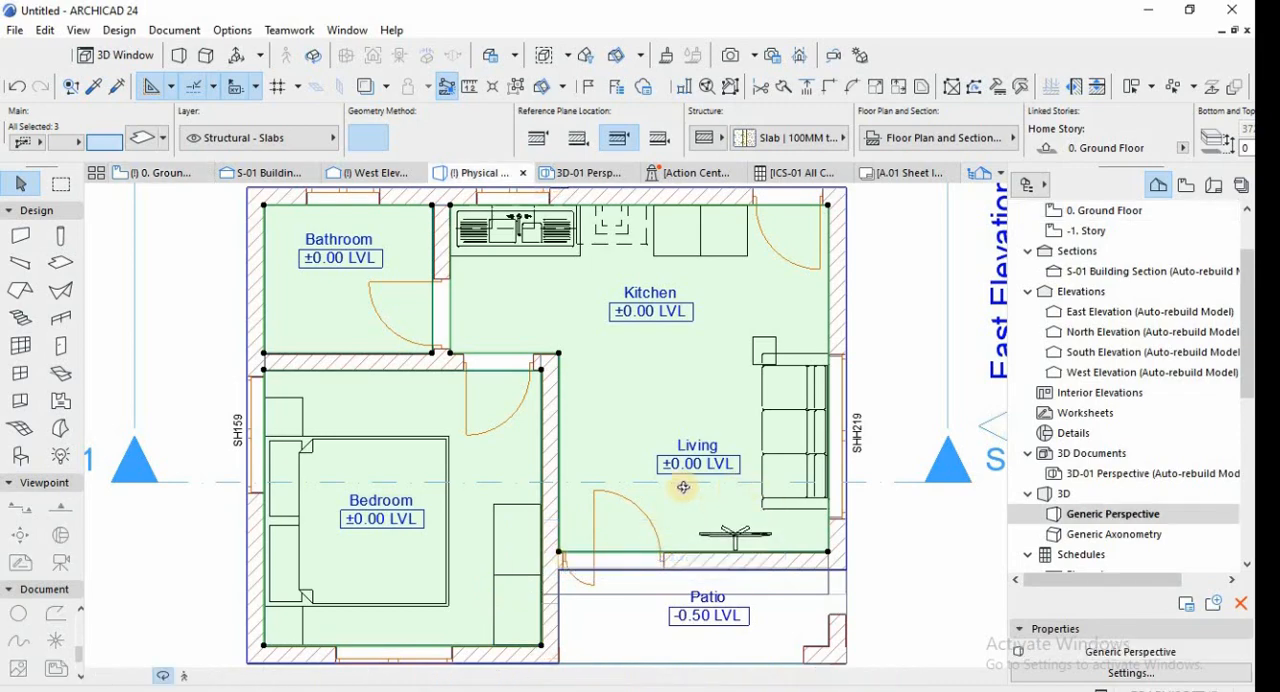
{"action": "scroll", "coordinate": [518, 527], "scroll_direction": "up", "scroll_amount": 4}
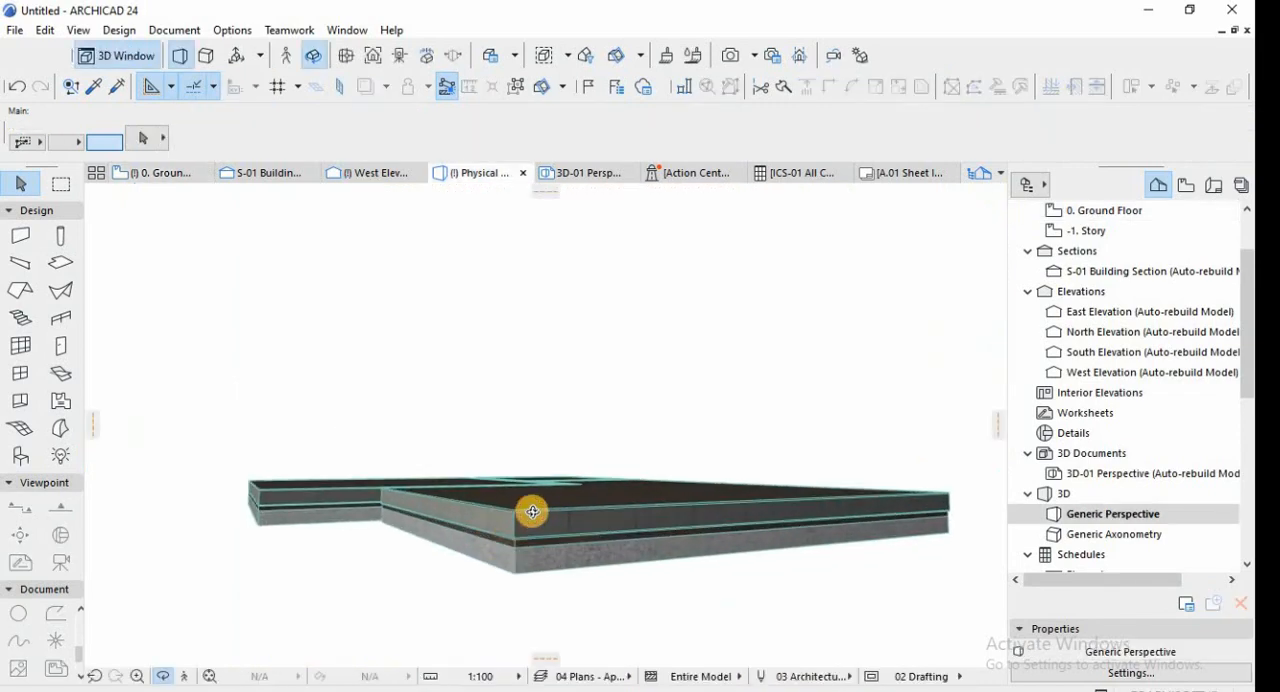
{"action": "left_click_drag", "start_coordinate": [531, 509], "coordinate": [602, 511]}
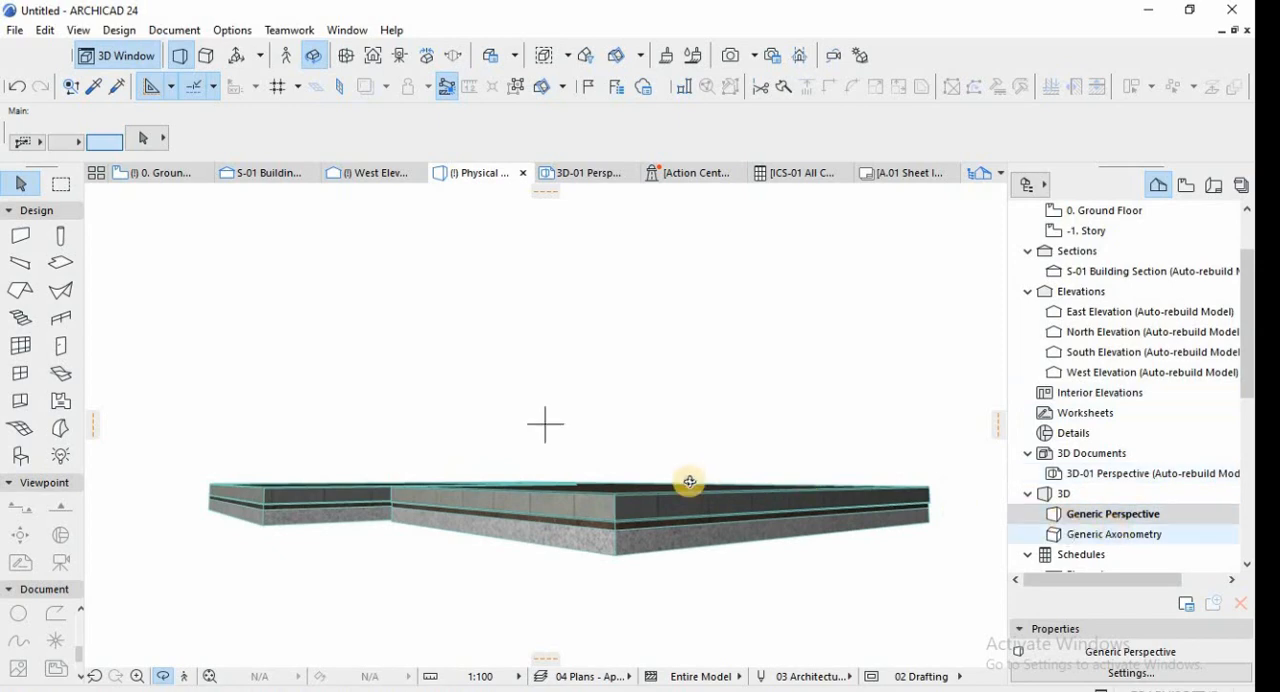
{"action": "left_click_drag", "start_coordinate": [689, 480], "coordinate": [517, 560]}
{"action": "left_click", "coordinate": [507, 563]}
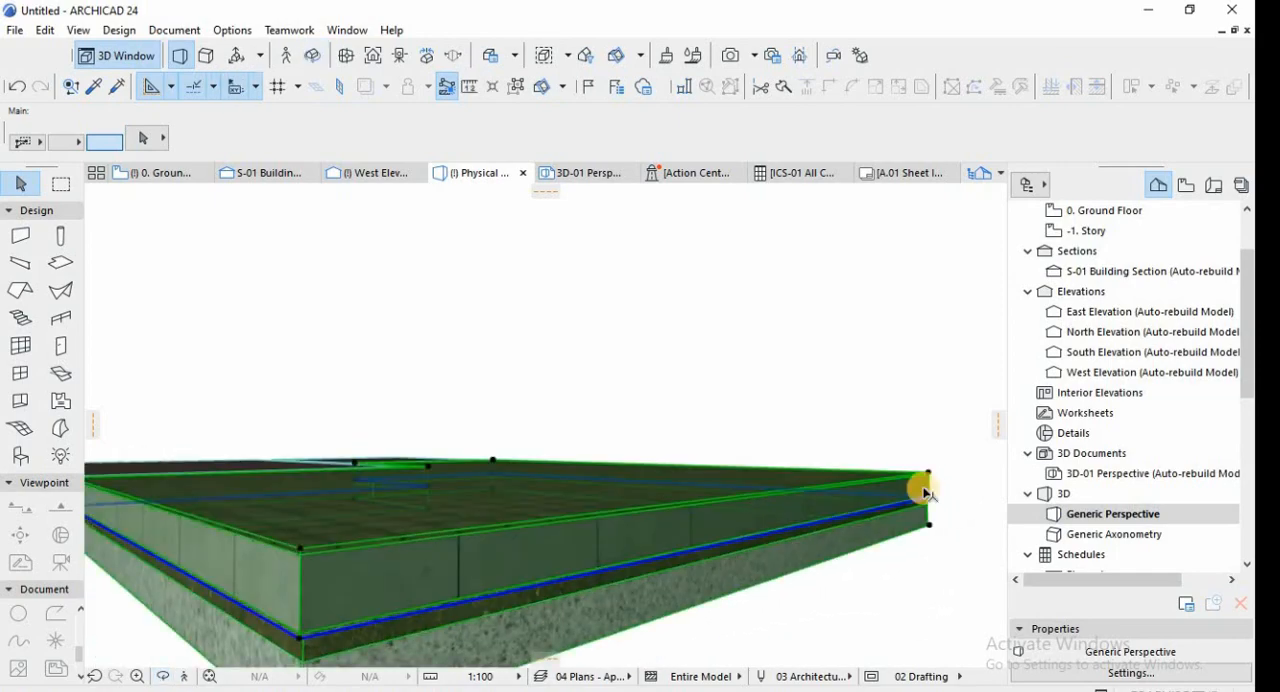
{"action": "key", "text": "Escape"}
Return to the ICS-01 All Components Schedule and examine the Sand entry classified as Terrain Materials.
{"action": "scroll", "coordinate": [1100, 463], "scroll_direction": "down", "scroll_amount": 6}
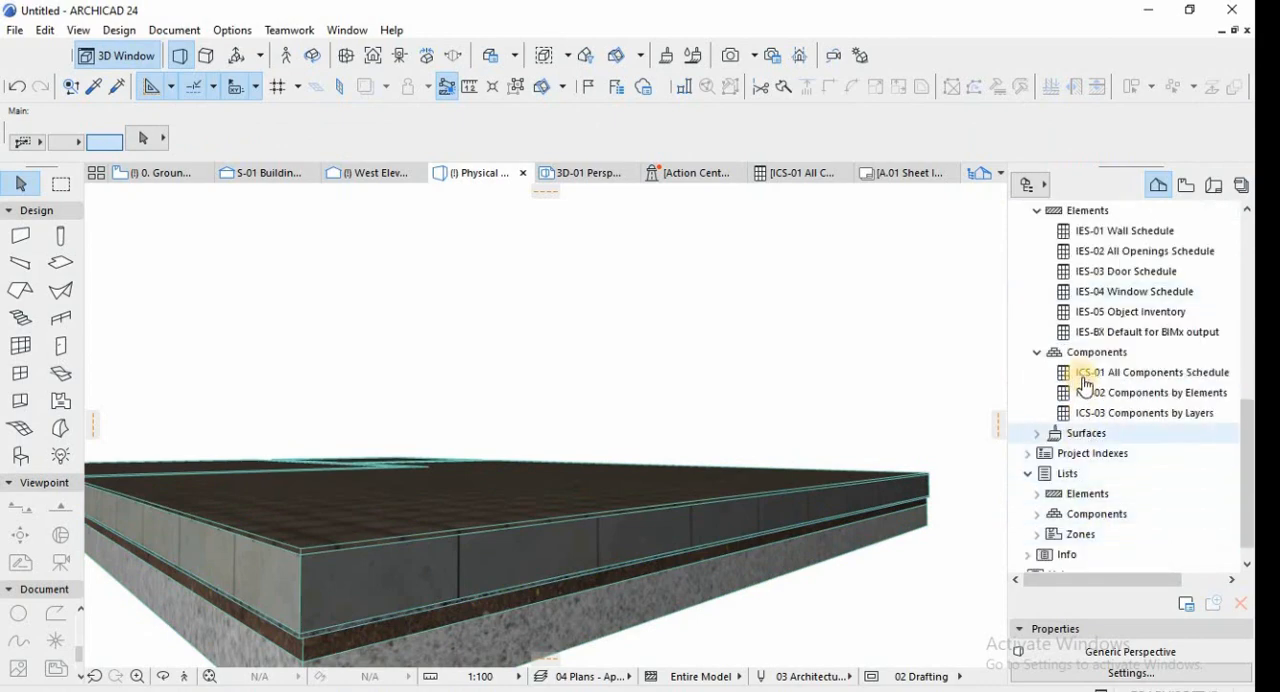
{"action": "double_click", "coordinate": [1118, 375]}
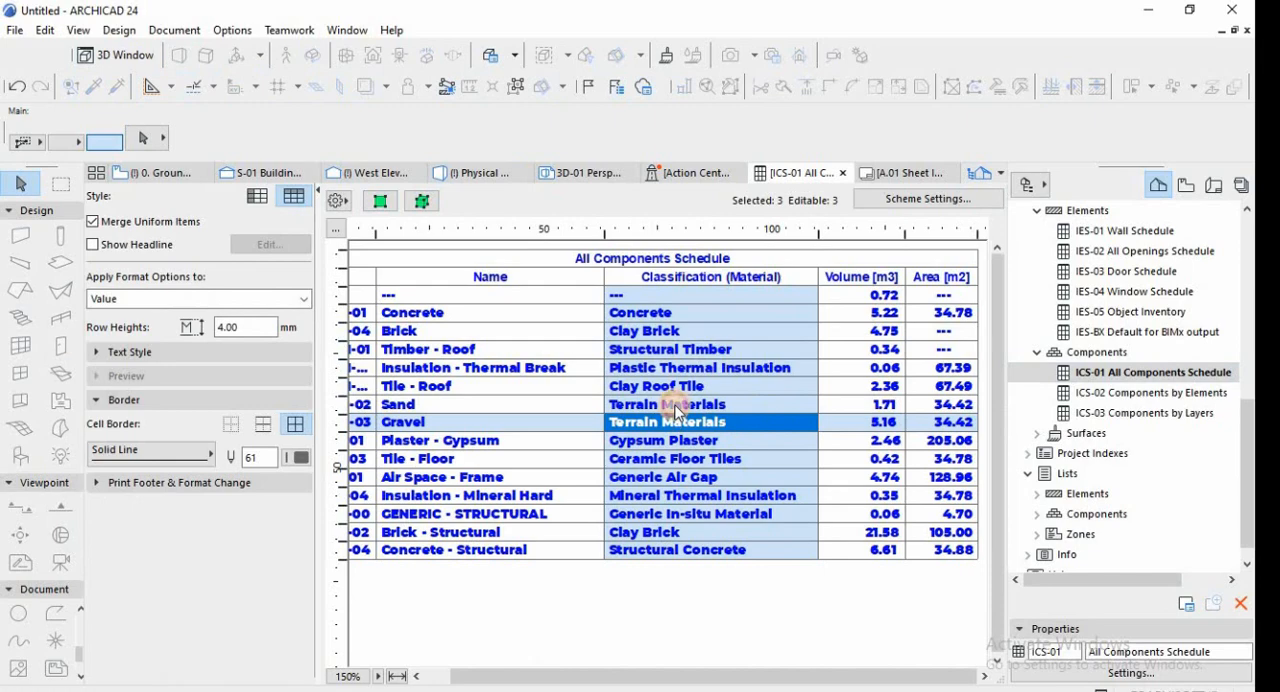
{"action": "left_click", "coordinate": [676, 406]}
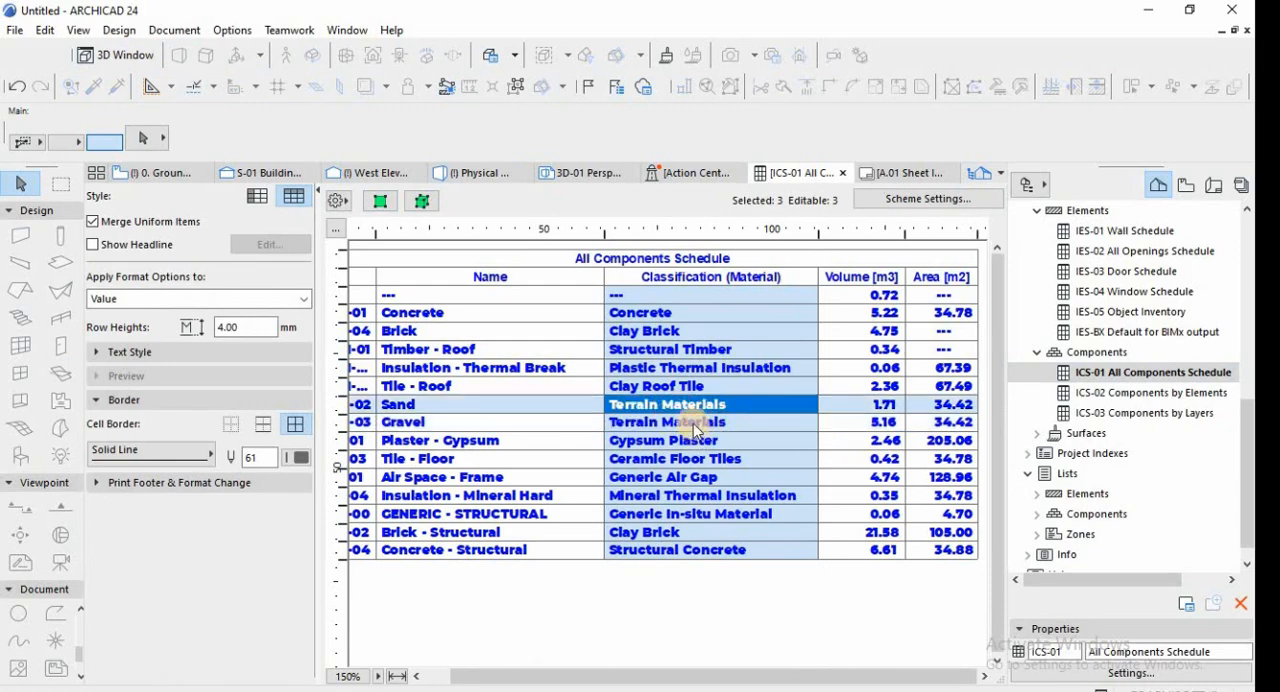
{"action": "left_click_drag", "start_coordinate": [596, 680], "coordinate": [509, 646]}
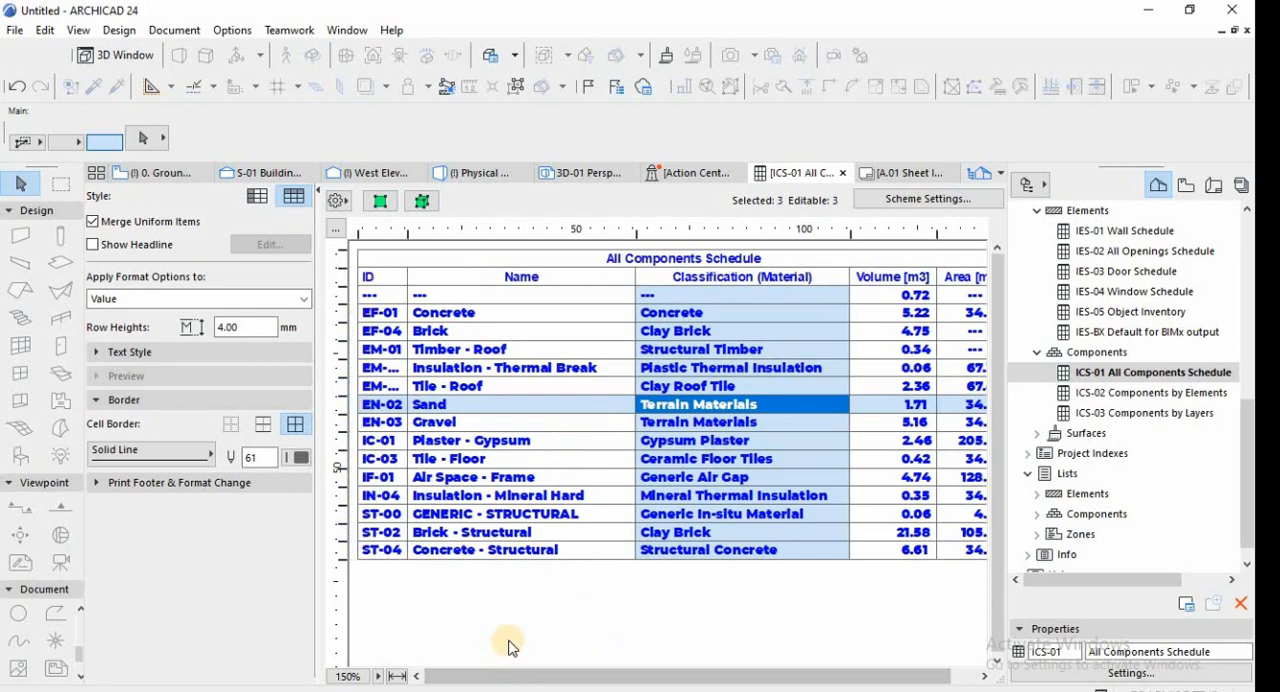
Open the ICS-02 Components by Elements schedule, followed by the ISS-01 All Finishes surface schedule.
{"action": "double_click", "coordinate": [1120, 395]}
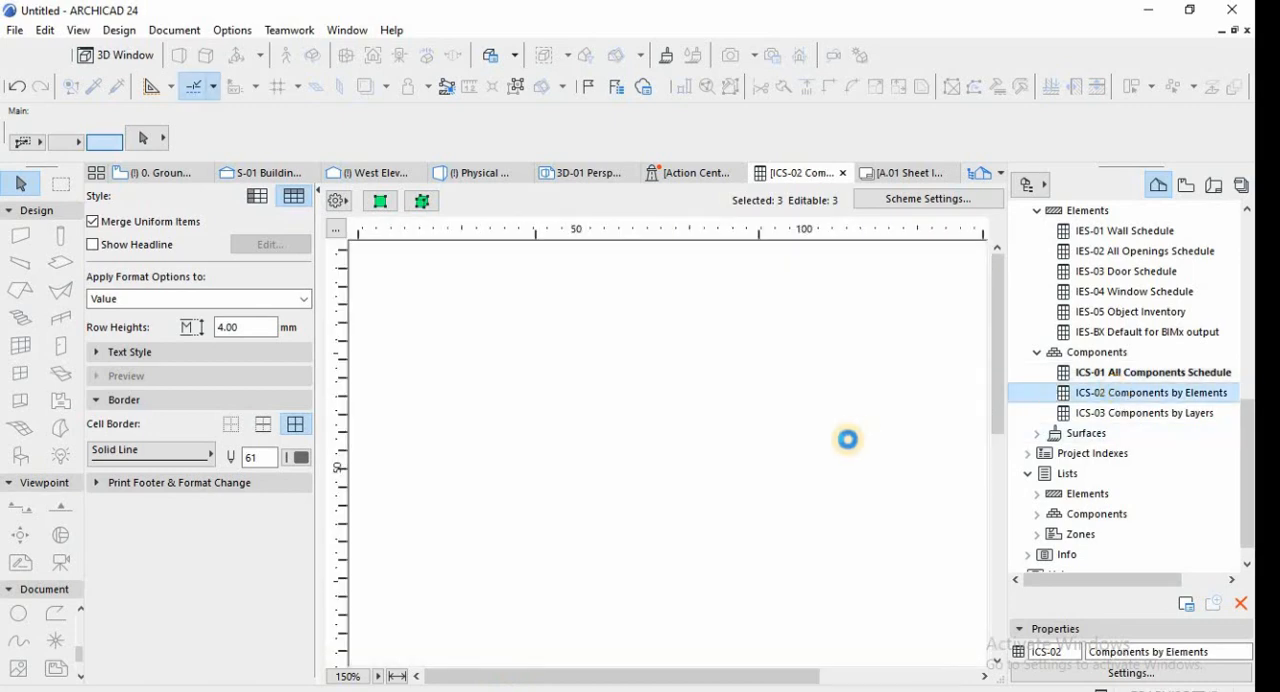
{"action": "left_click", "coordinate": [1036, 433]}
{"action": "double_click", "coordinate": [1094, 453]}
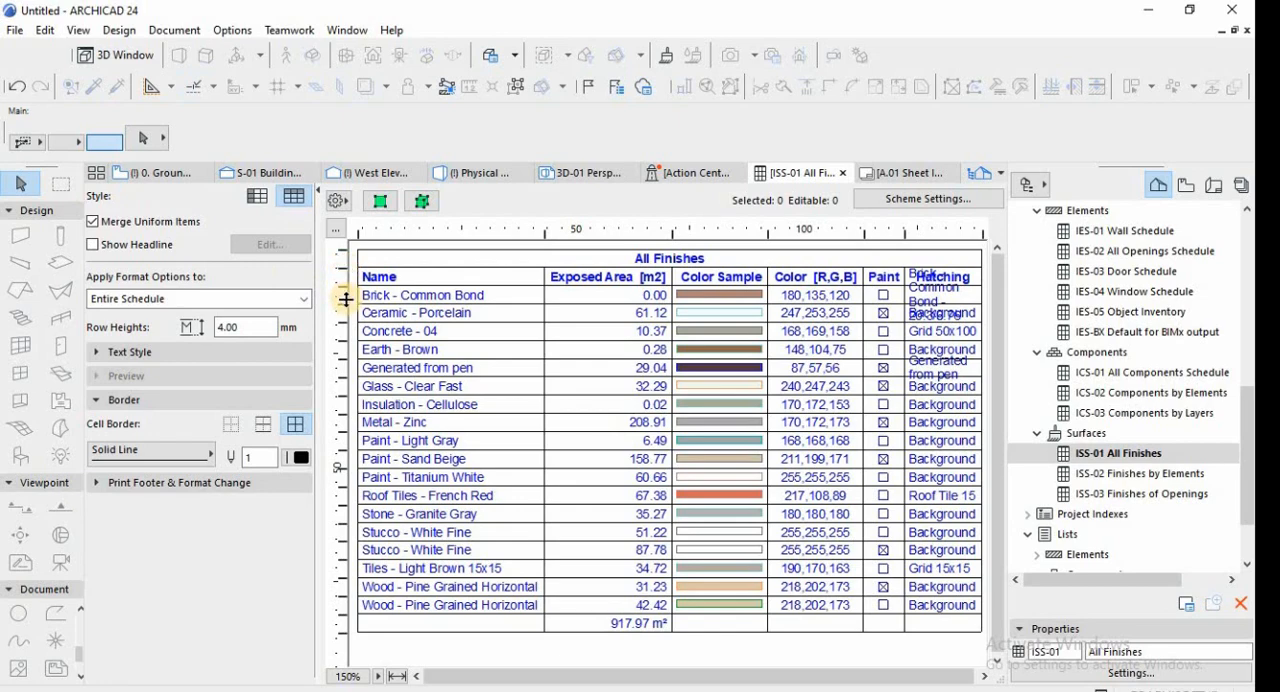
Increase the row heights of Brick - Common Bond and Generated from pen in All Finishes to fit their hatching names.
{"action": "double_click", "coordinate": [345, 306]}
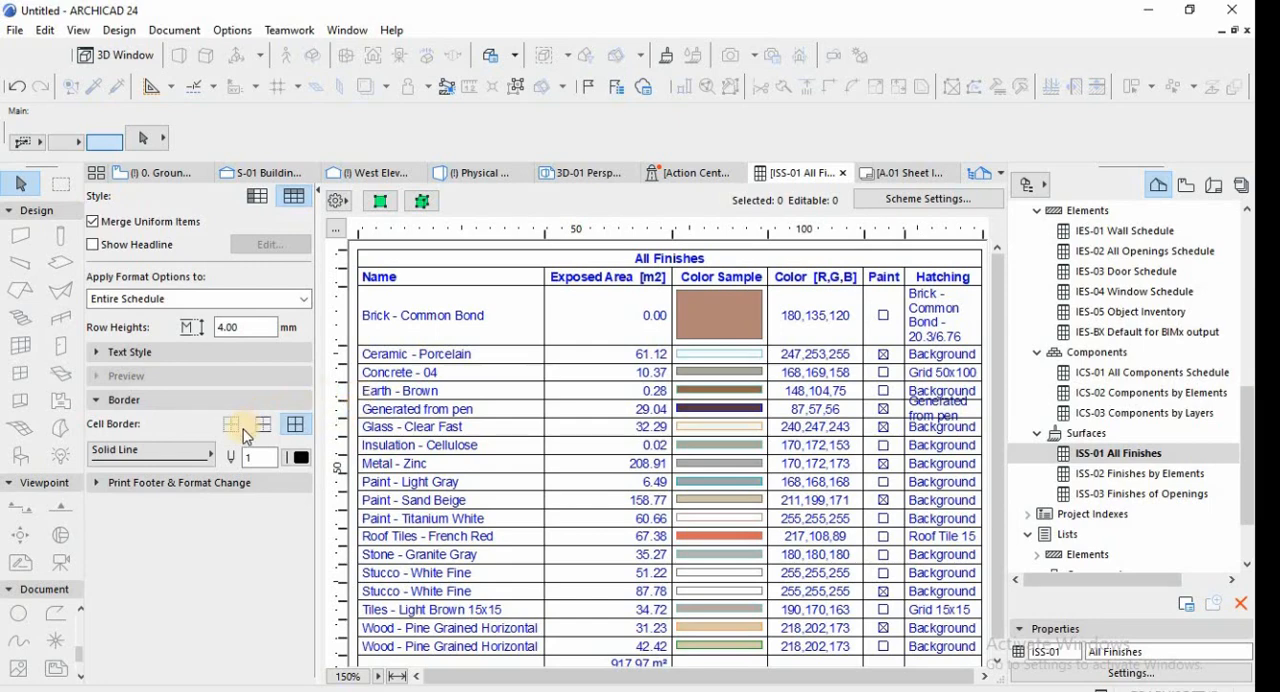
{"action": "left_click_drag", "start_coordinate": [343, 418], "coordinate": [343, 423]}
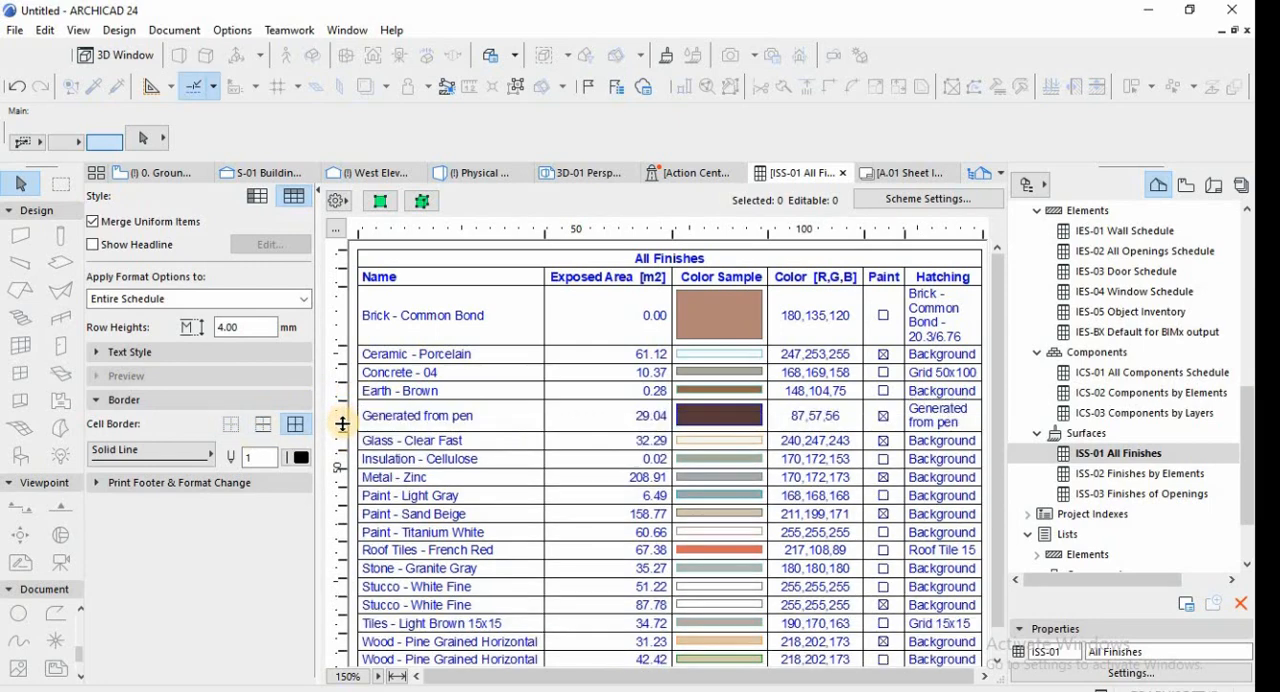
Review the exposed areas in All Finishes and show the paint-marked Stucco - White Fine entry's walls on the ground floor plan.
{"action": "scroll", "coordinate": [643, 611], "scroll_direction": "down", "scroll_amount": 1}
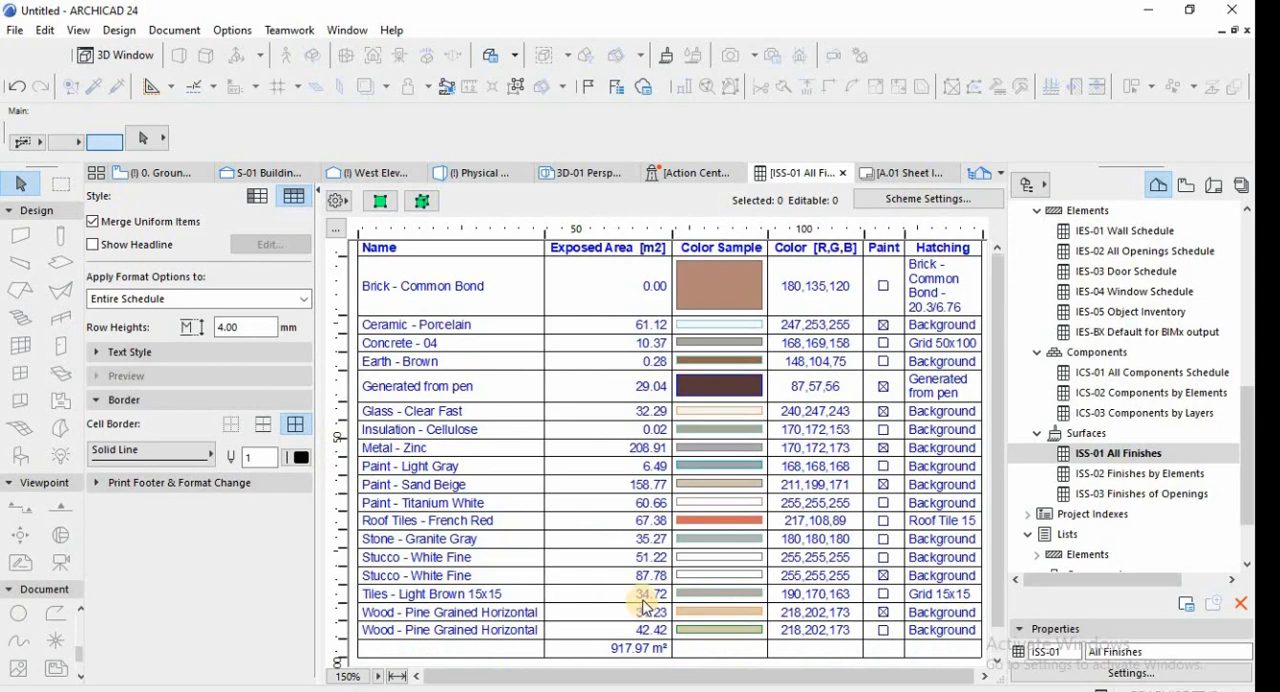
{"action": "scroll", "coordinate": [645, 607], "scroll_direction": "up", "scroll_amount": 1}
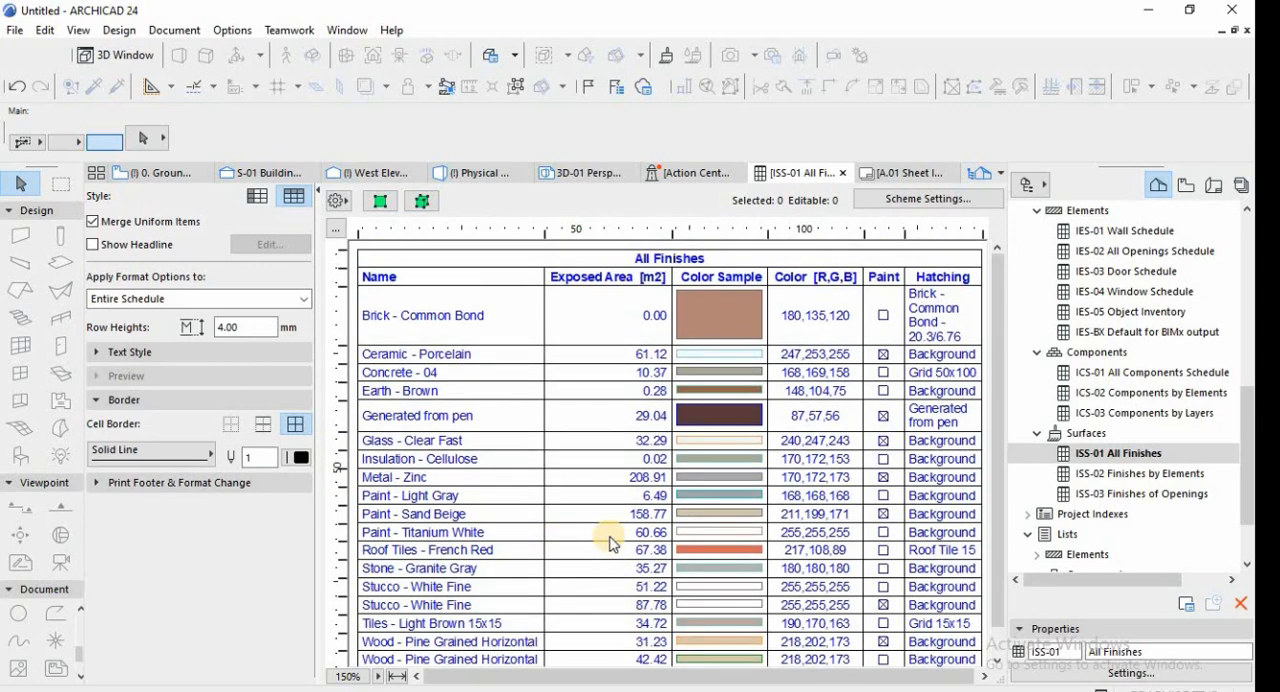
{"action": "scroll", "coordinate": [917, 490], "scroll_direction": "down", "scroll_amount": 1}
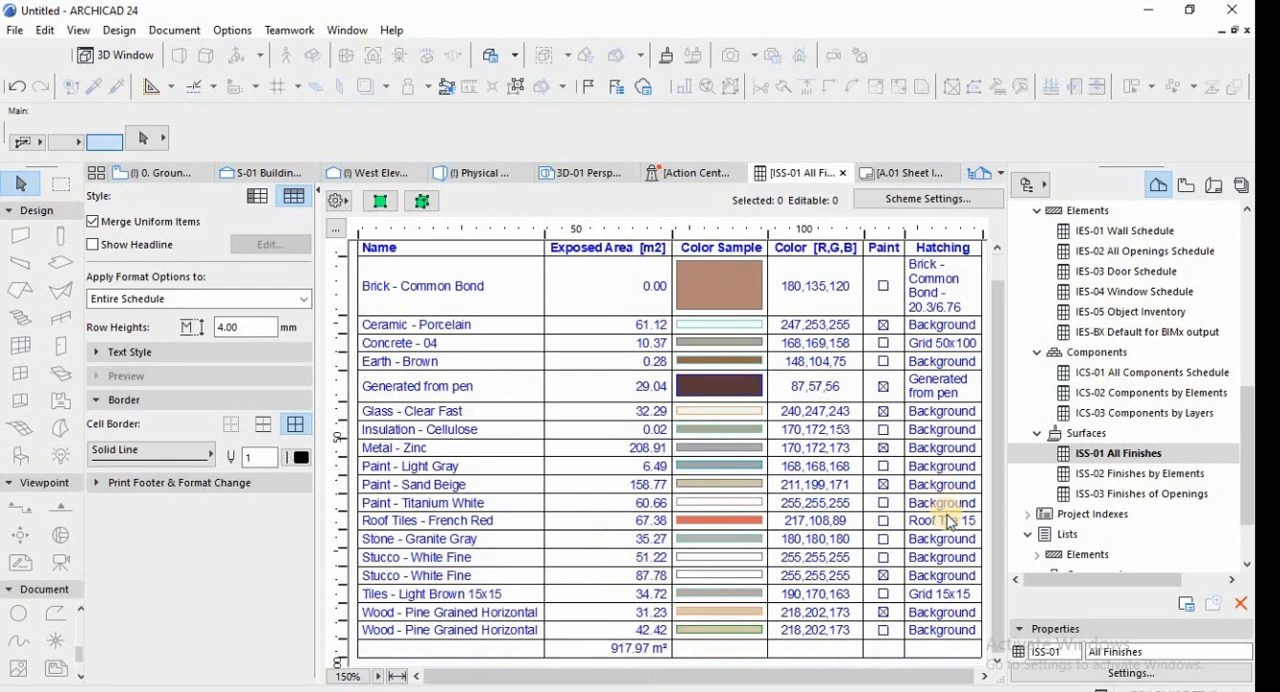
{"action": "left_click", "coordinate": [452, 582]}
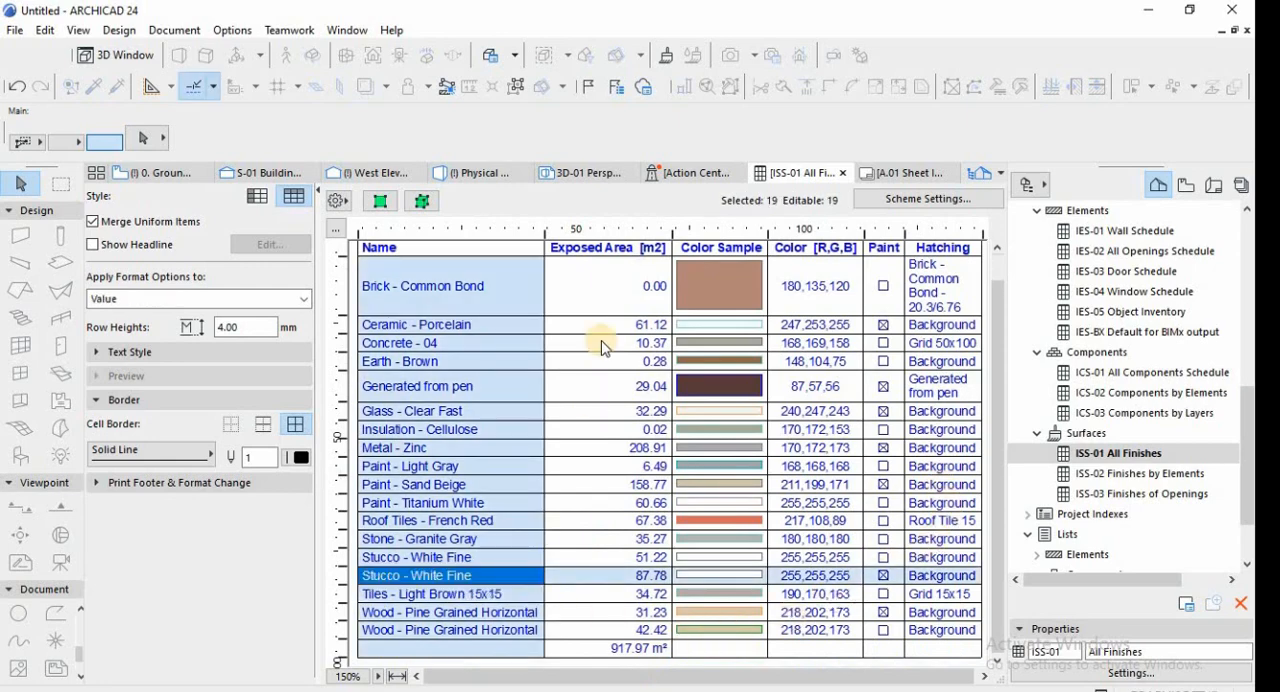
{"action": "left_click", "coordinate": [383, 205]}
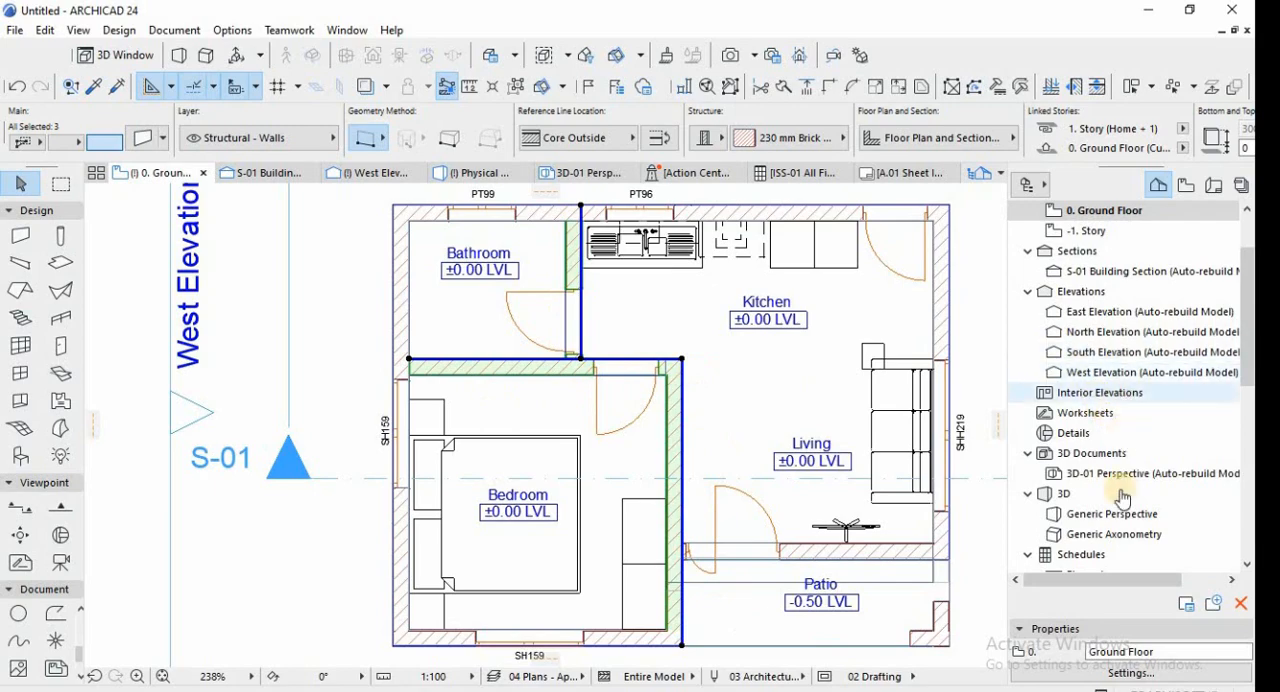
{"action": "scroll", "coordinate": [1100, 545], "scroll_direction": "down", "scroll_amount": 3}
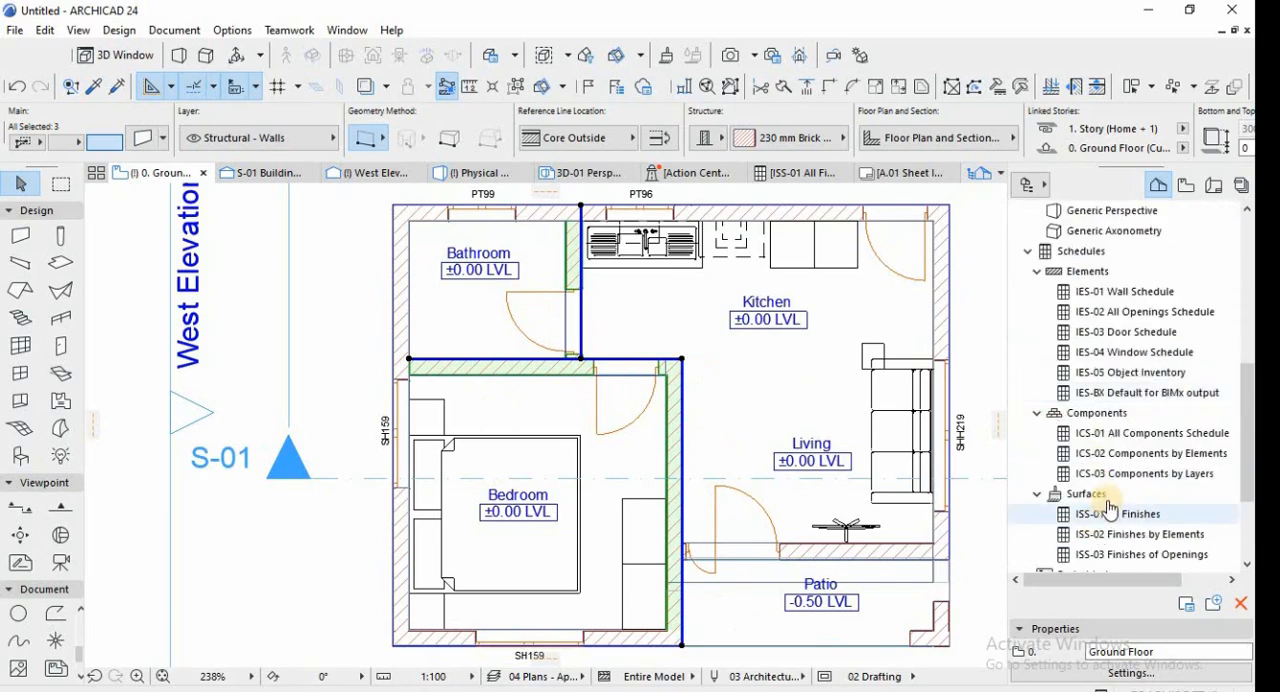
Return to the ISS-01 All Finishes schedule and inspect the criteria and fields in its scheme settings without changing them.
{"action": "scroll", "coordinate": [1108, 500], "scroll_direction": "down", "scroll_amount": 2}
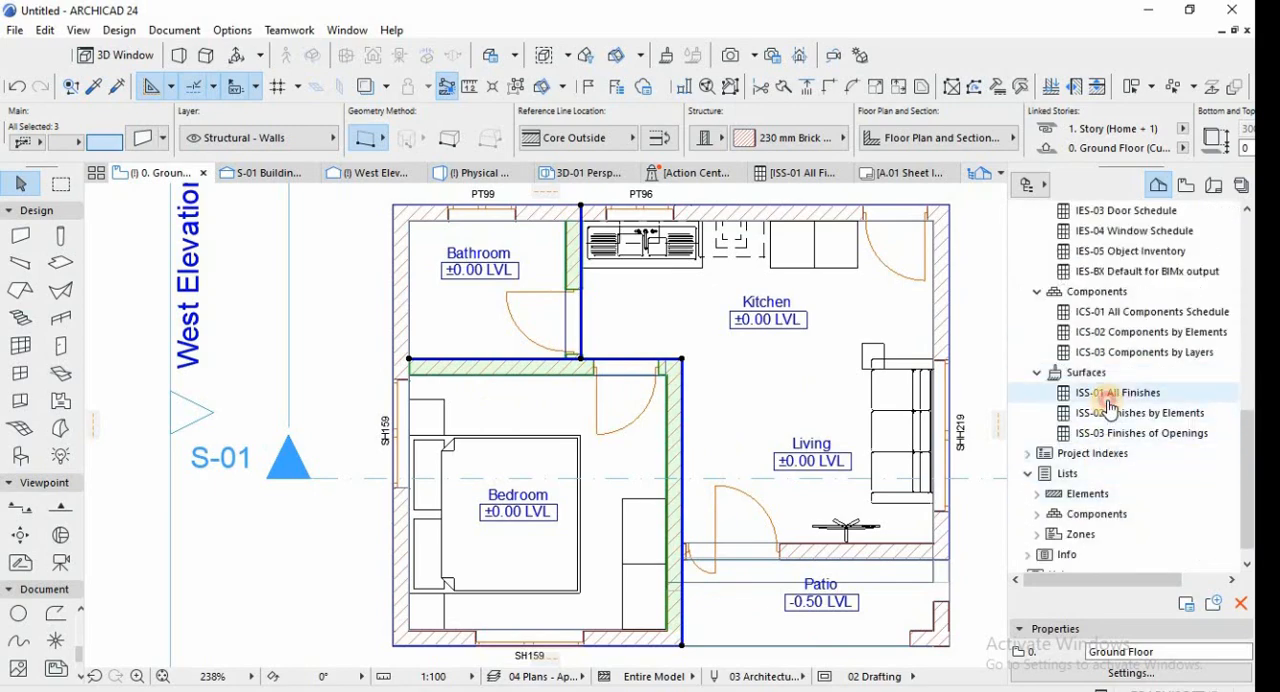
{"action": "left_click", "coordinate": [1100, 393]}
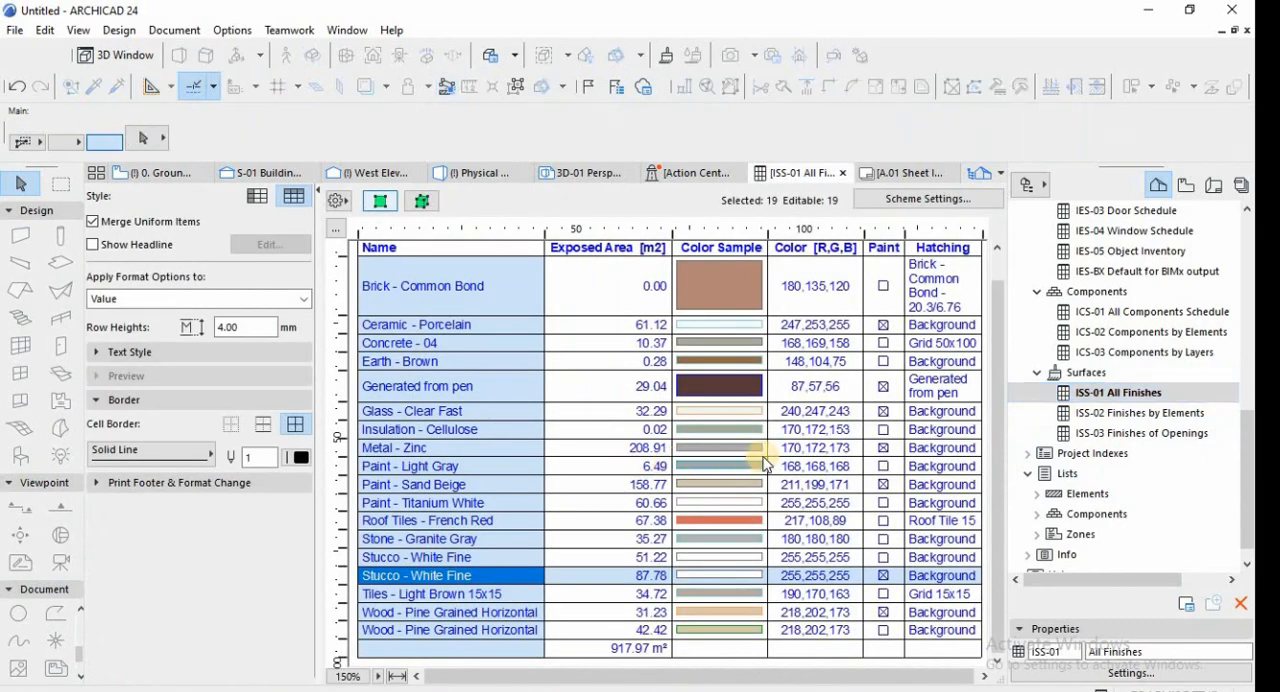
{"action": "scroll", "coordinate": [843, 345], "scroll_direction": "up", "scroll_amount": 1}
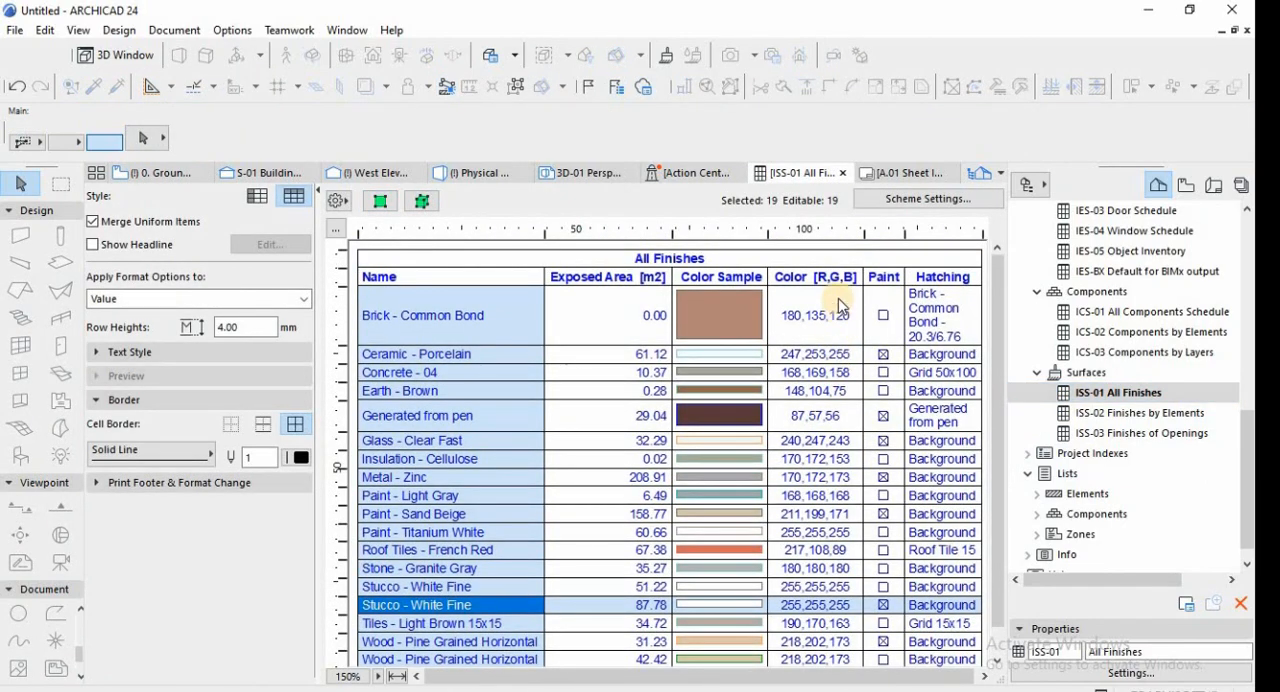
{"action": "left_click", "coordinate": [910, 199]}
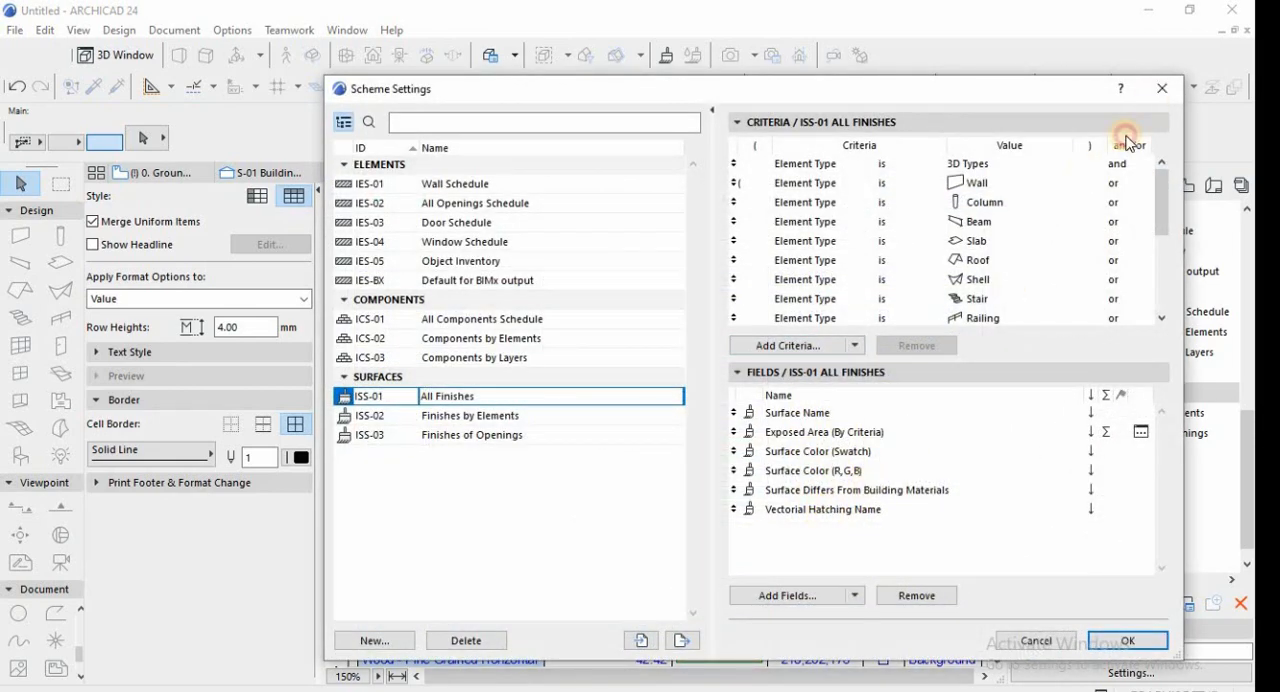
{"action": "left_click", "coordinate": [1162, 88]}
Open the ISS-02 Finishes by Elements schedule and look through its roof, slab and wall finishes.
{"action": "double_click", "coordinate": [1100, 413]}
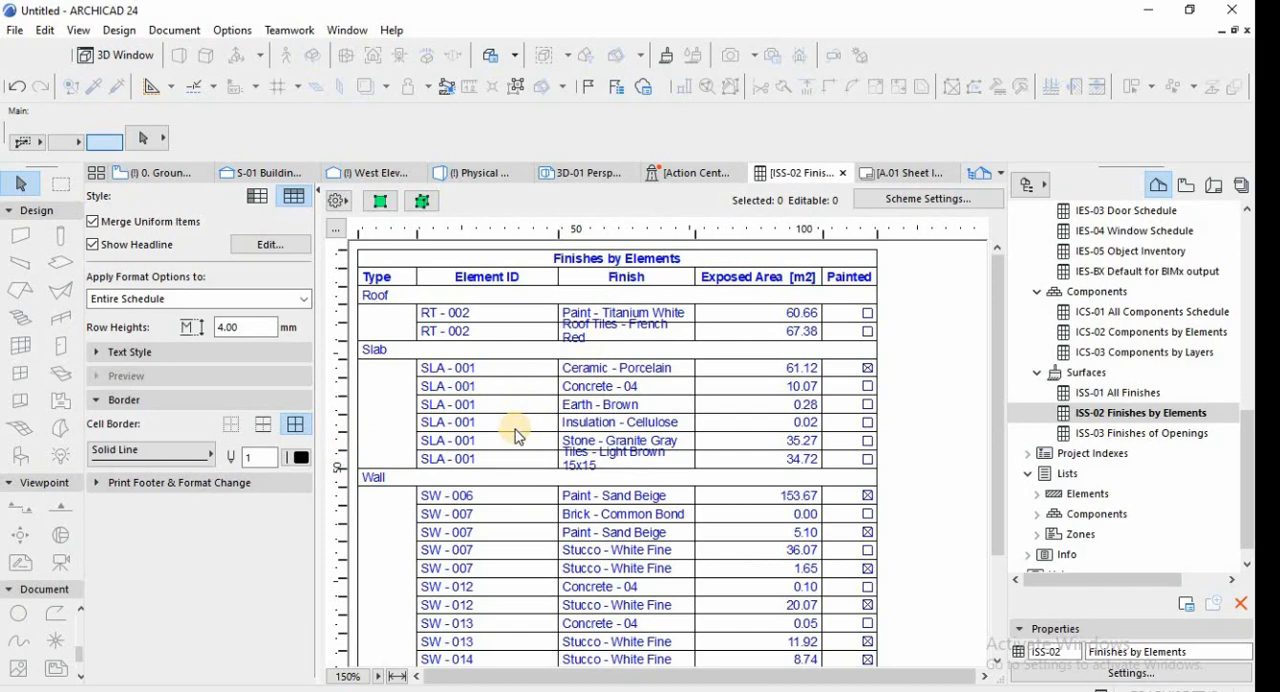
{"action": "scroll", "coordinate": [531, 494], "scroll_direction": "down", "scroll_amount": 3}
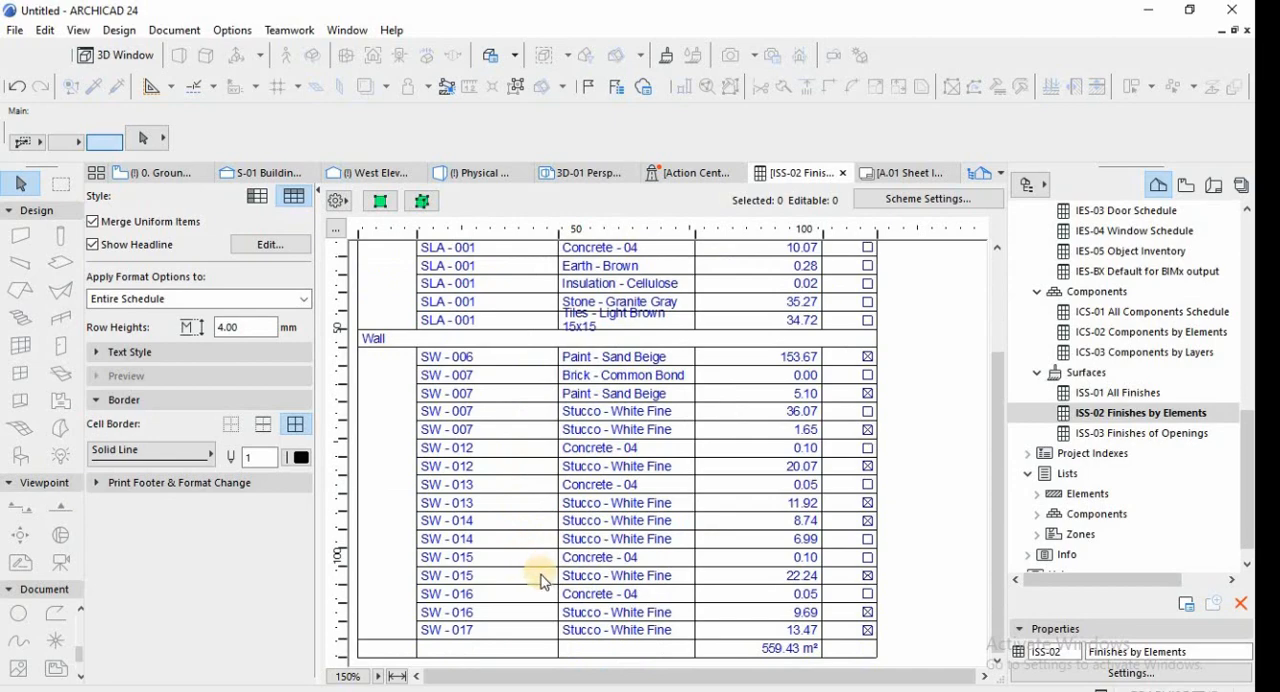
{"action": "scroll", "coordinate": [540, 575], "scroll_direction": "up", "scroll_amount": 3}
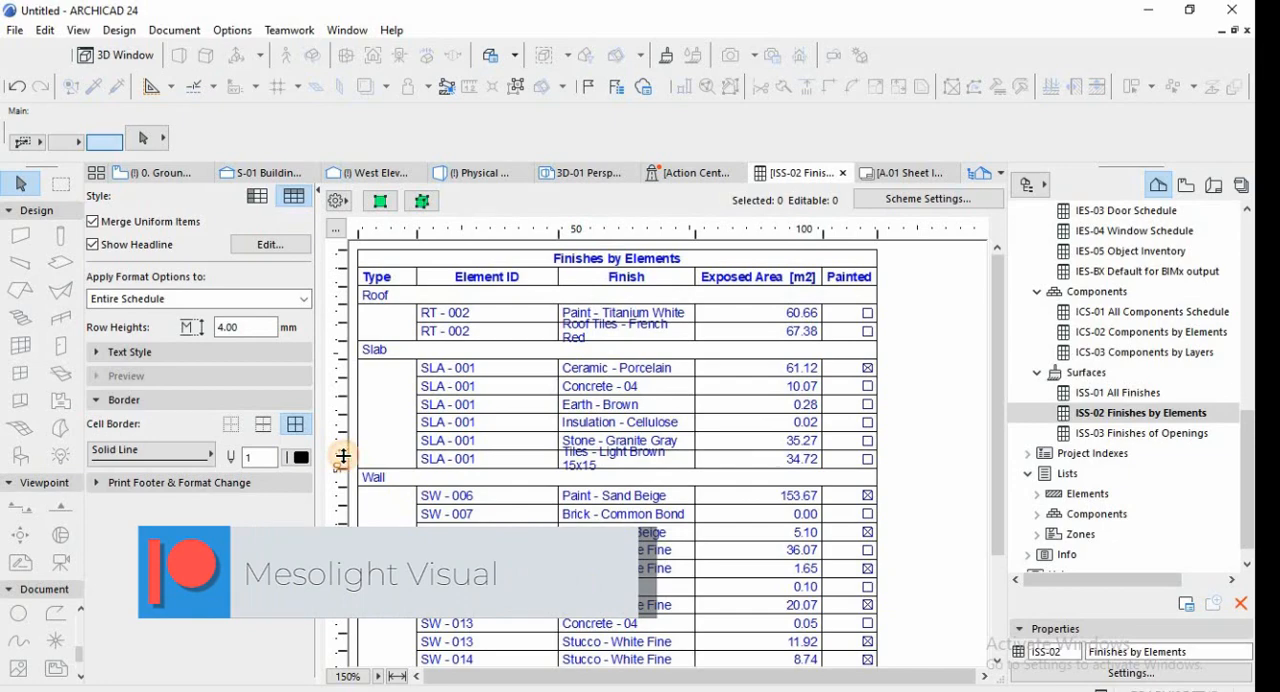
Increase the row heights of Tiles - Light Brown 15x15 and Roof Tiles - French Red to fit their two-line finish names.
{"action": "left_click_drag", "start_coordinate": [342, 467], "coordinate": [342, 481]}
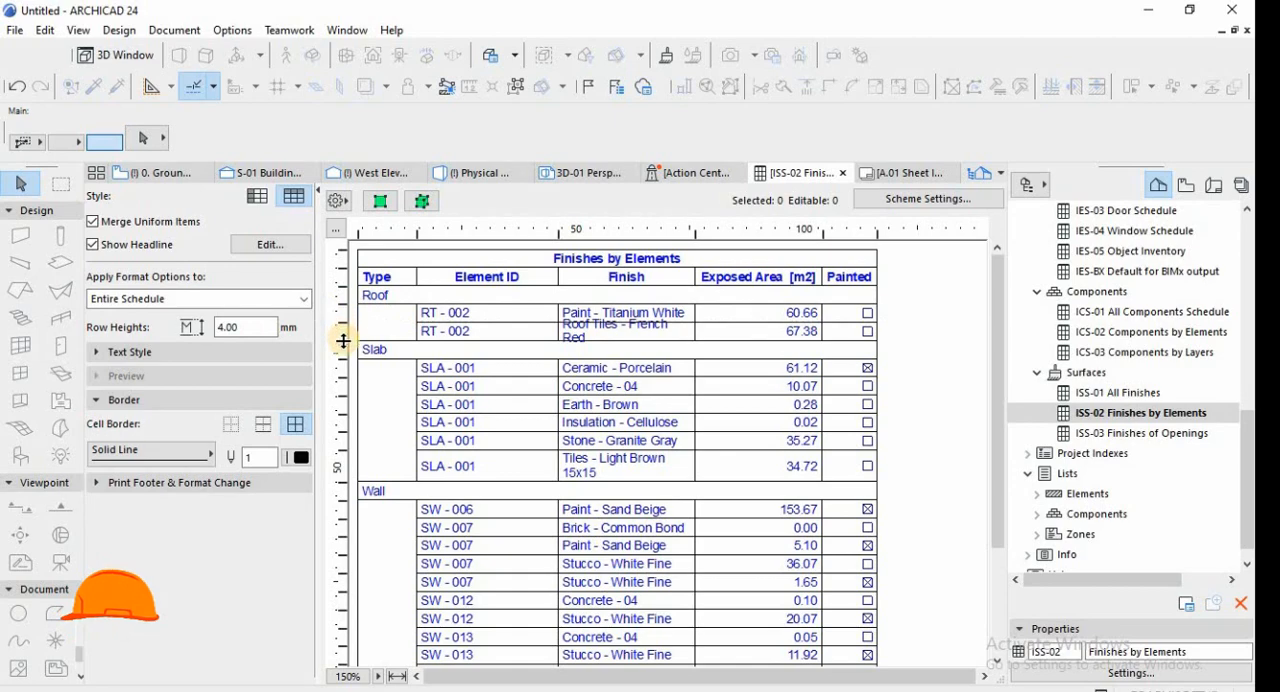
{"action": "left_click_drag", "start_coordinate": [343, 343], "coordinate": [343, 357]}
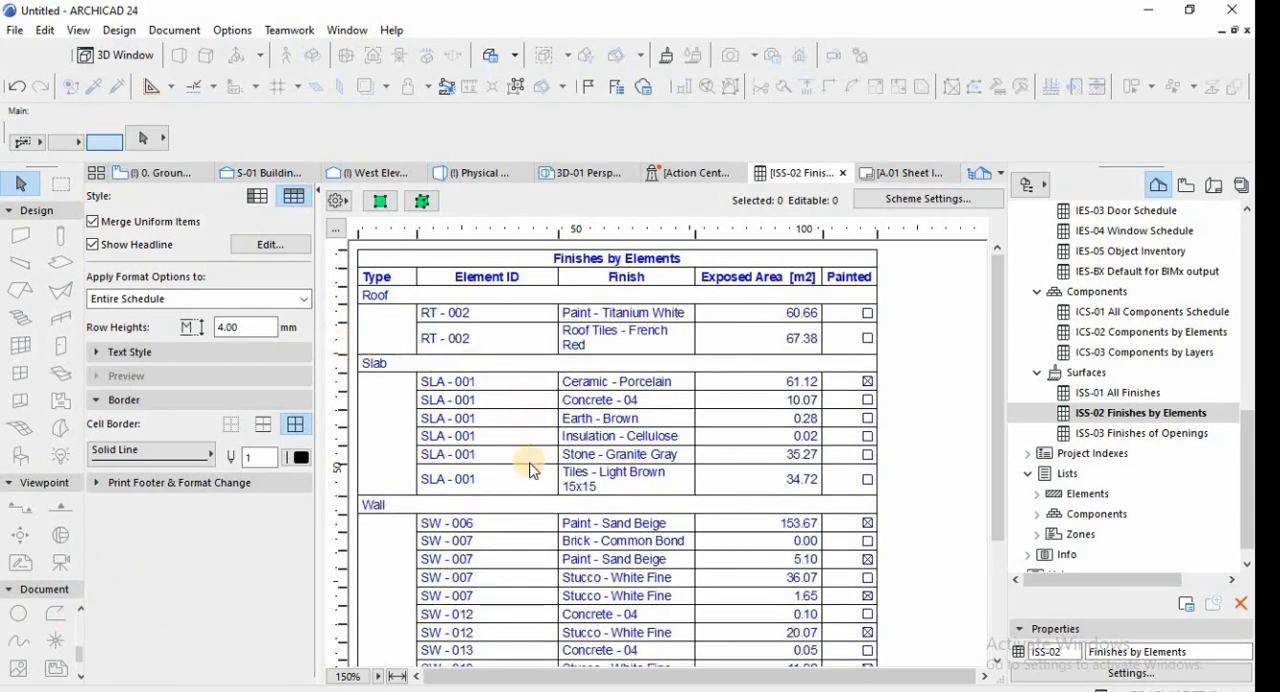
{"action": "scroll", "coordinate": [548, 500], "scroll_direction": "down", "scroll_amount": 3}
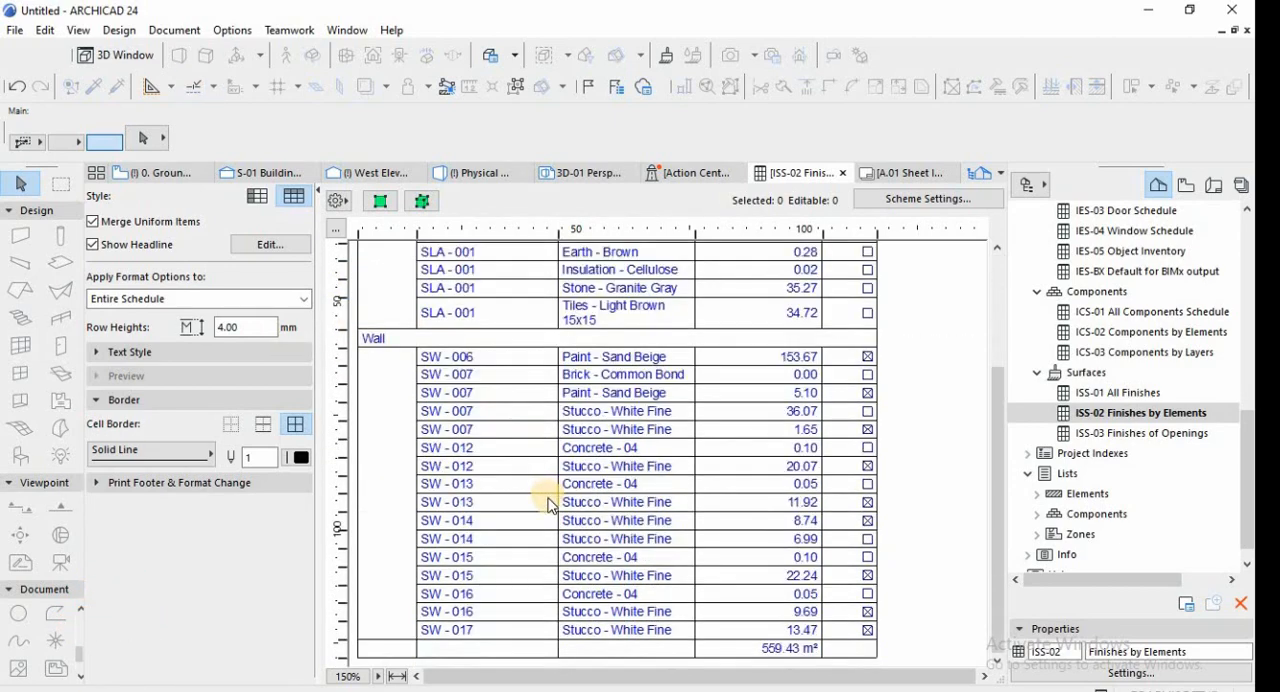
{"action": "scroll", "coordinate": [548, 505], "scroll_direction": "up", "scroll_amount": 3}
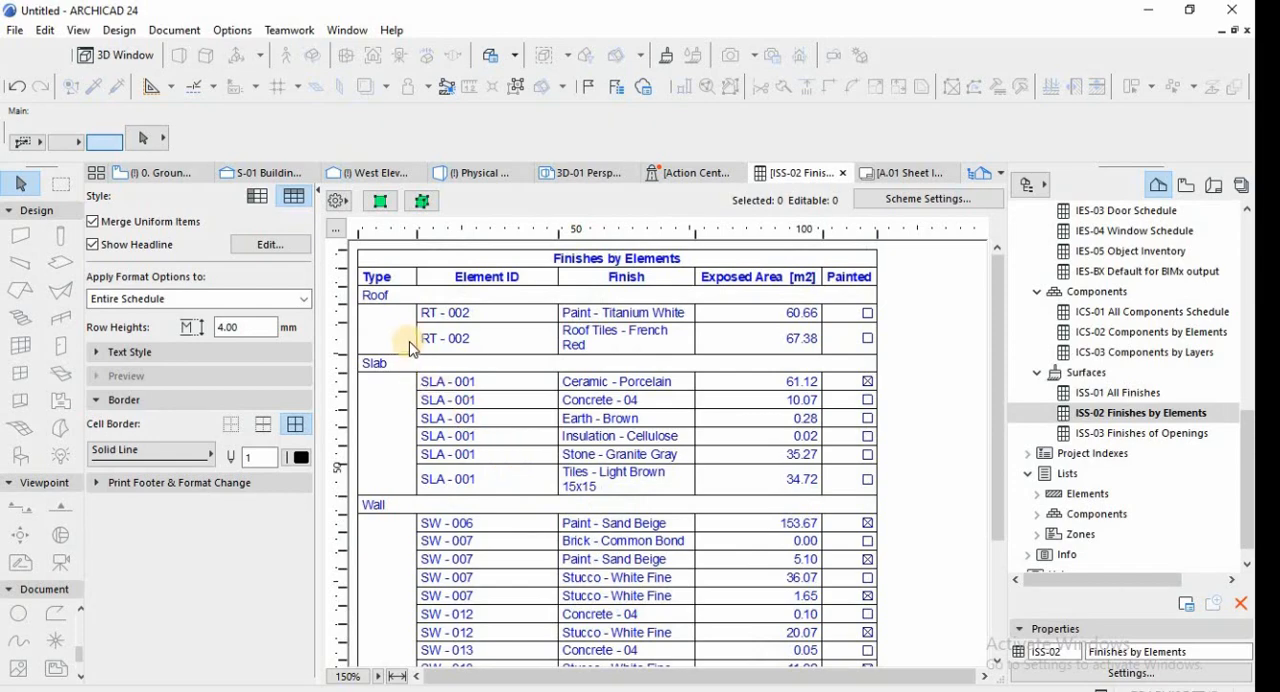